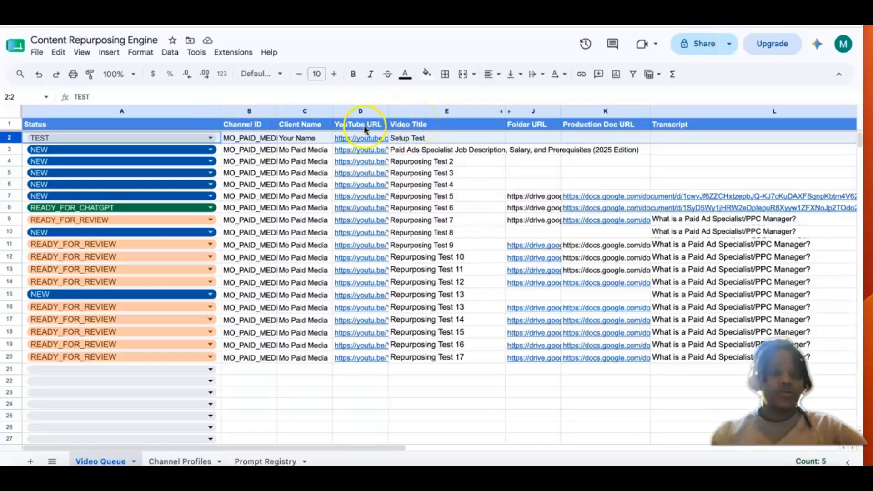
Step: Examine the Video Queue sheet's columns, from Status and YouTube URL through Transcript, Prompt Key and Prompt Version
mouse_move(367, 152)
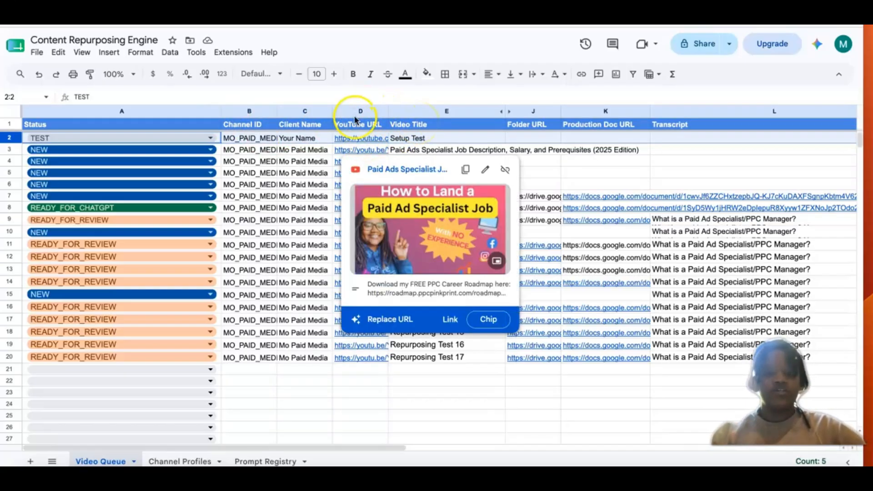
click(345, 392)
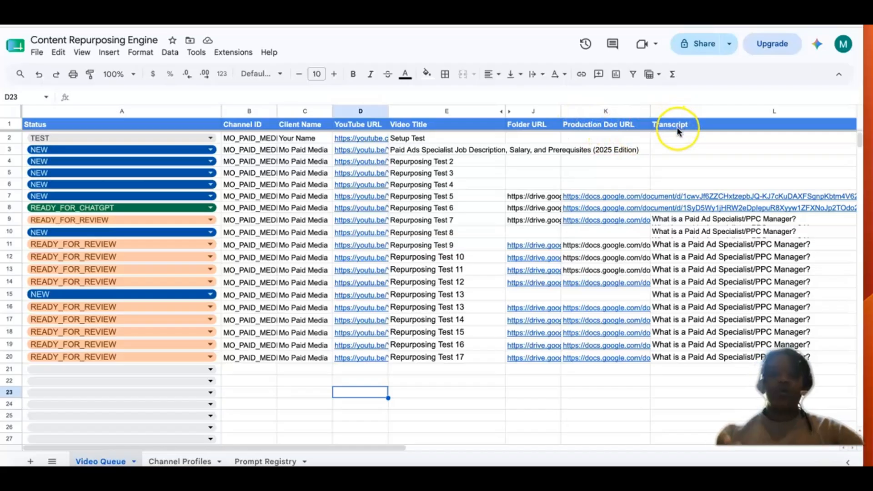
scroll(678, 128, right, 2)
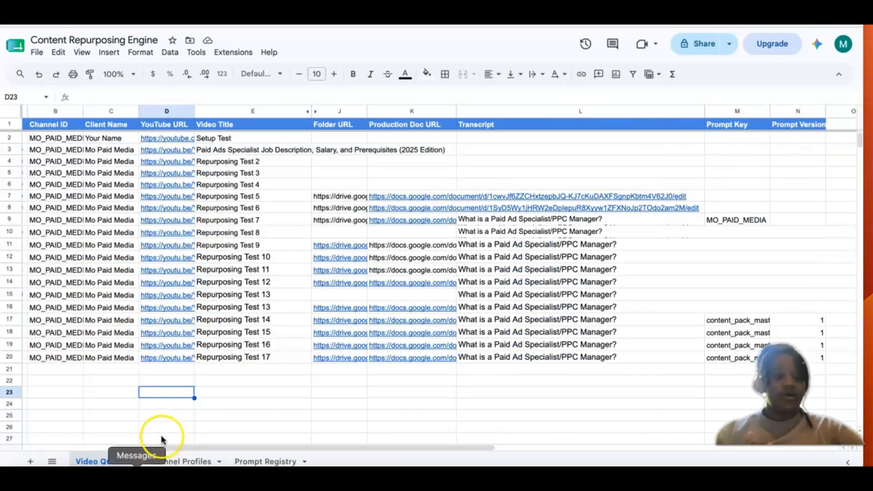
Step: Review the Channel Profiles and Prompt Registry sheets of the Content Repurposing Engine workbook
click(179, 460)
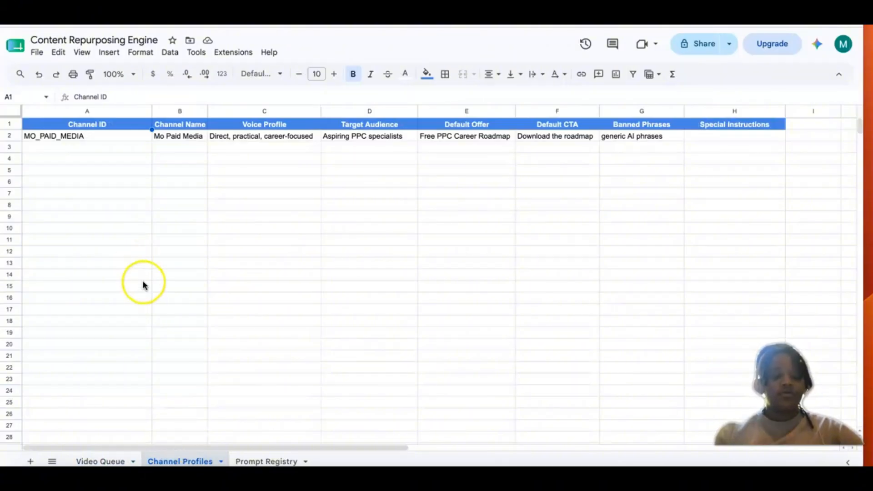
click(107, 460)
click(179, 459)
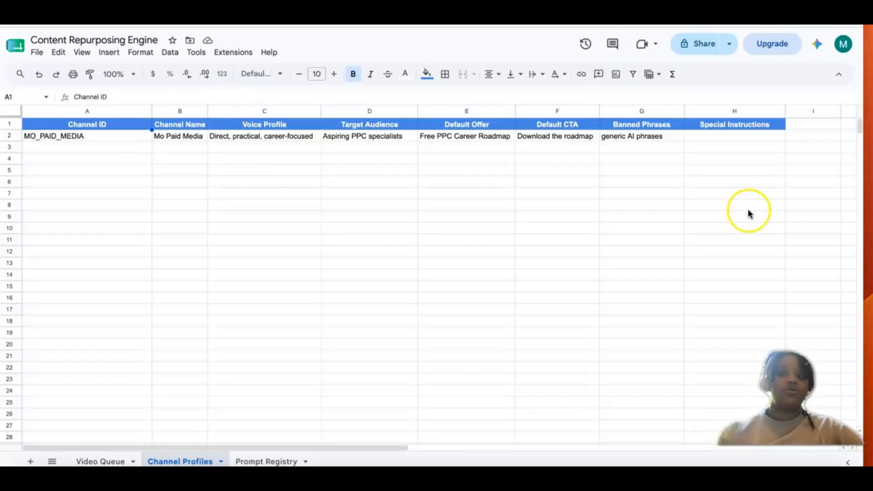
click(266, 461)
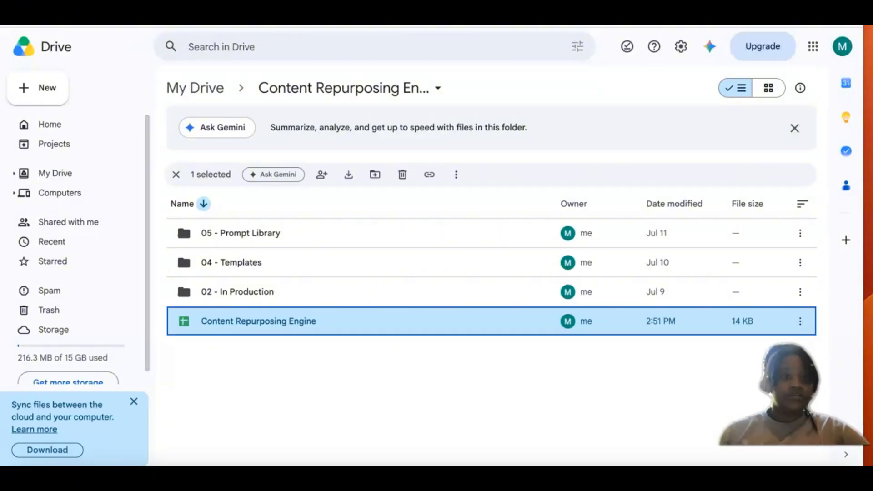
Step: Switch to the Content Repurposing Engine folder in Google Drive and look through the available Google apps, including Drive, Sheets and Docs
key(ctrl+Tab)
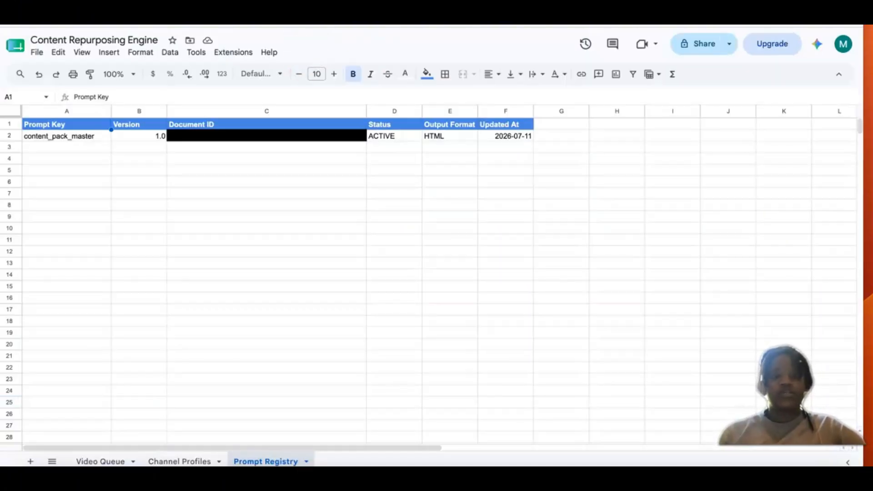
click(300, 14)
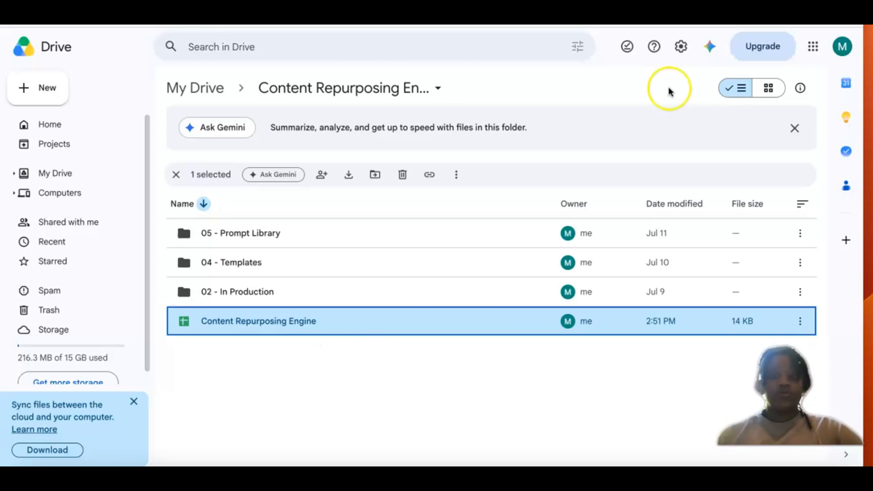
click(812, 46)
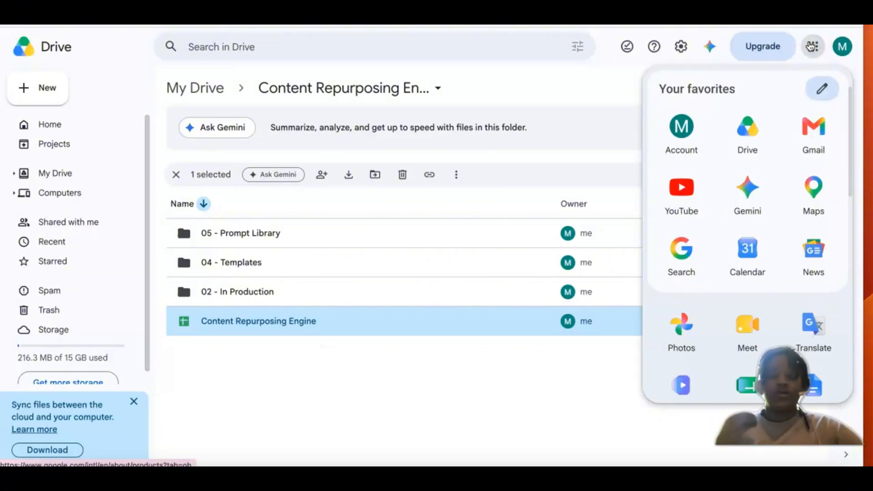
click(771, 276)
scroll(772, 276, down, 8)
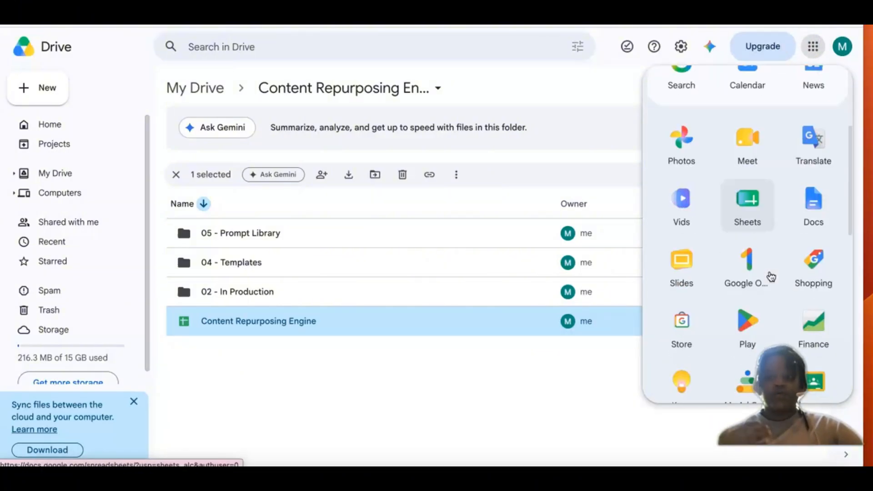
scroll(772, 276, up, 8)
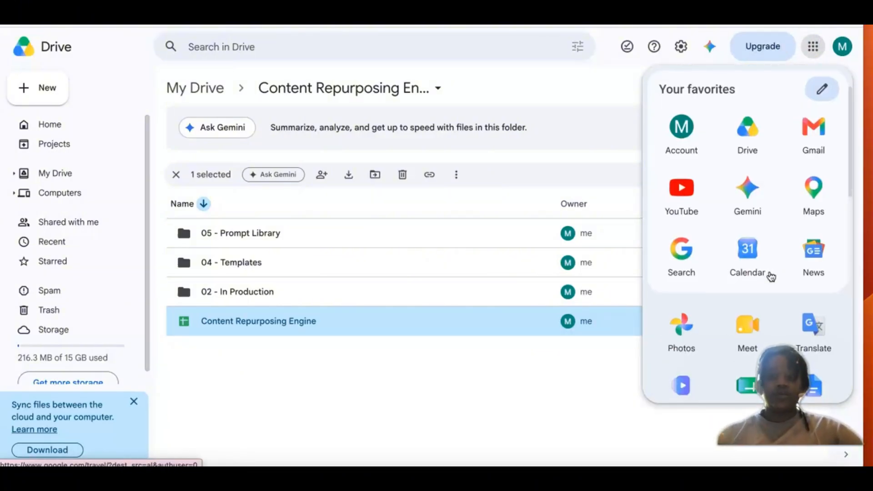
click(751, 136)
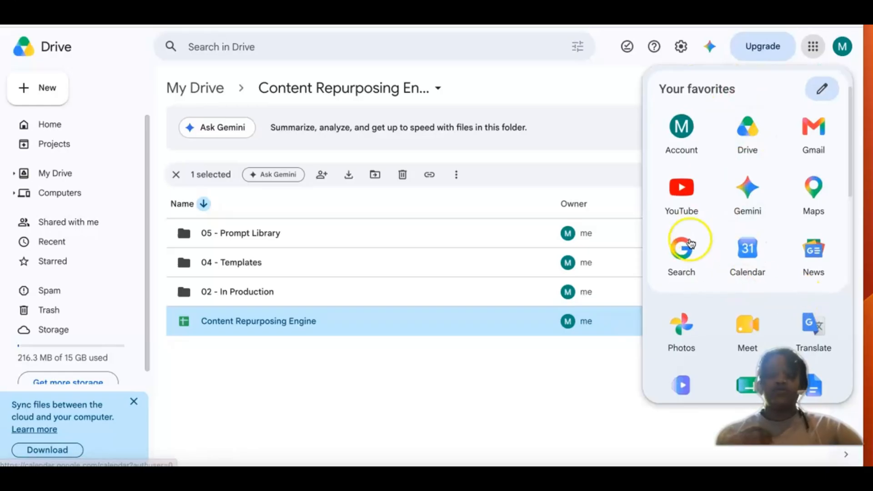
scroll(708, 281, down, 3)
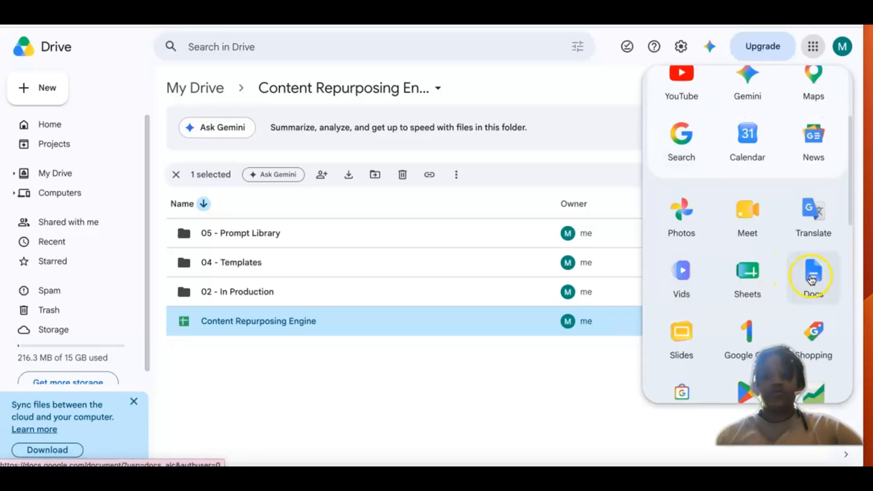
click(412, 397)
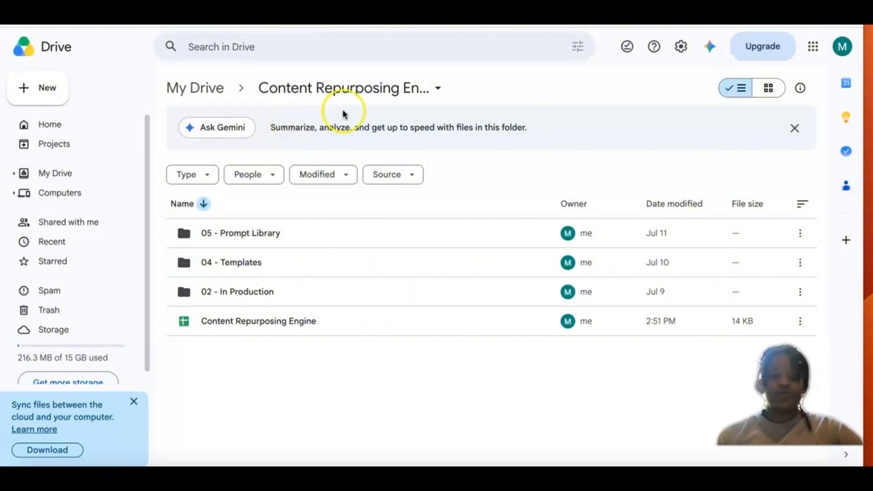
Step: Open the "02 - In Production" subfolder of the Content Repurposing Engine folder
click(416, 90)
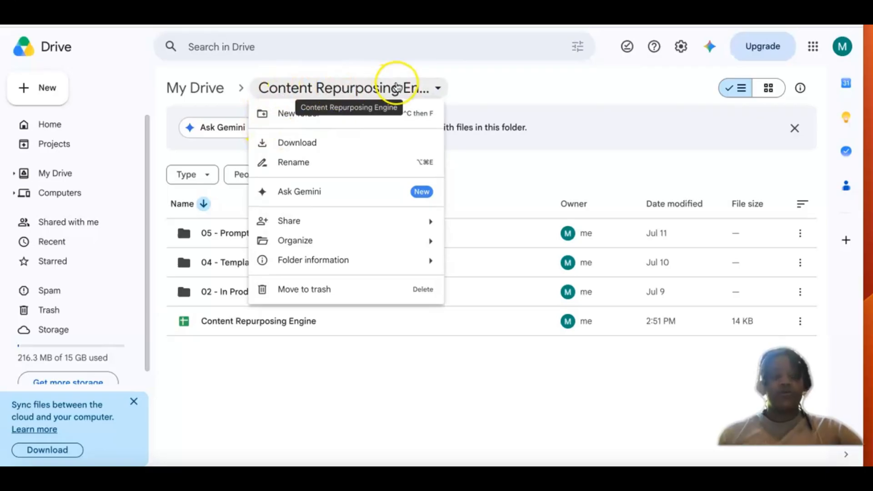
click(215, 353)
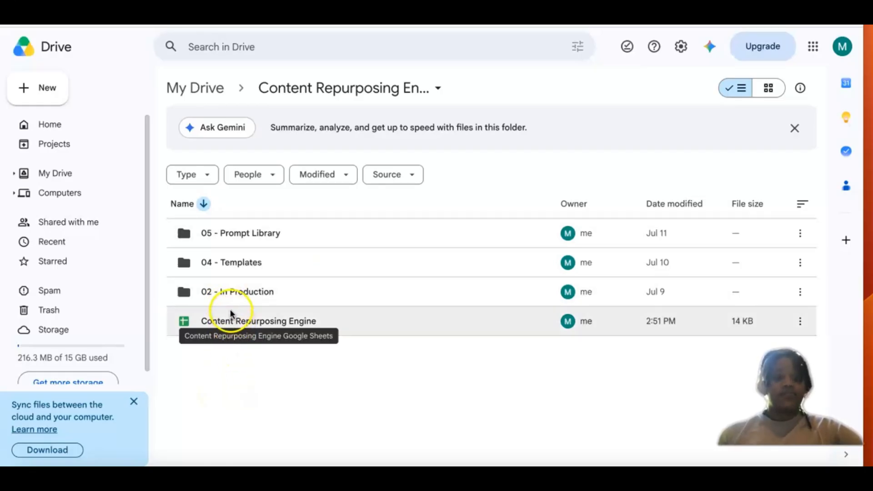
click(228, 293)
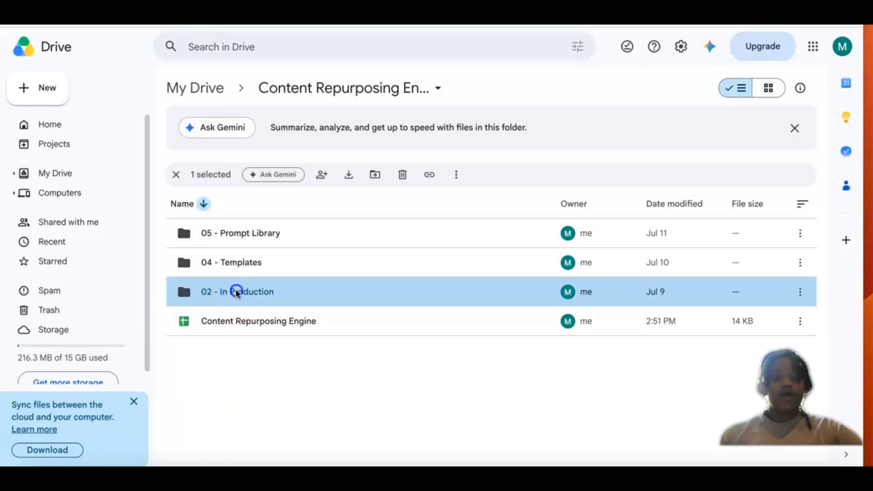
double_click(235, 292)
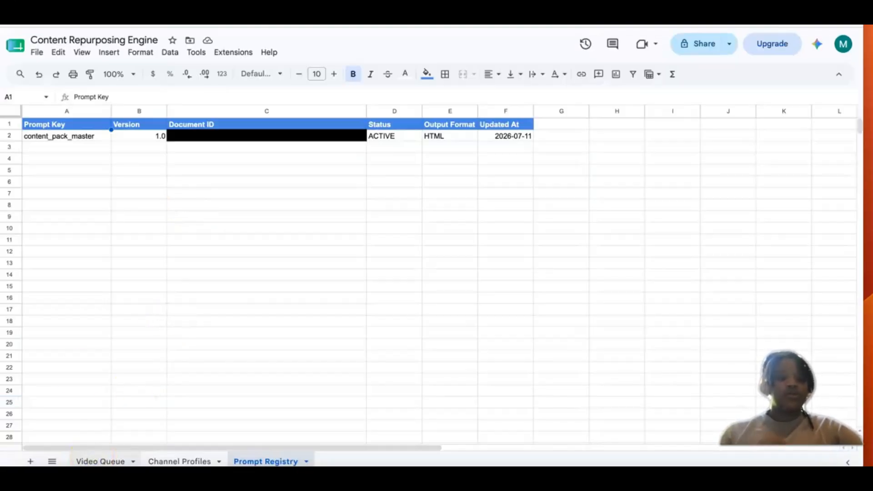
Step: Switch back to the Google Sheets workbook and examine the video titles in the Video Queue sheet
click(88, 460)
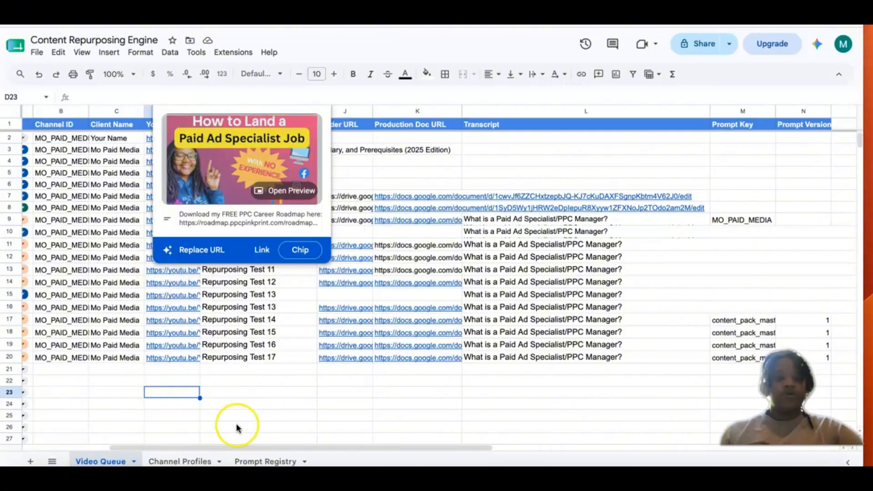
click(242, 424)
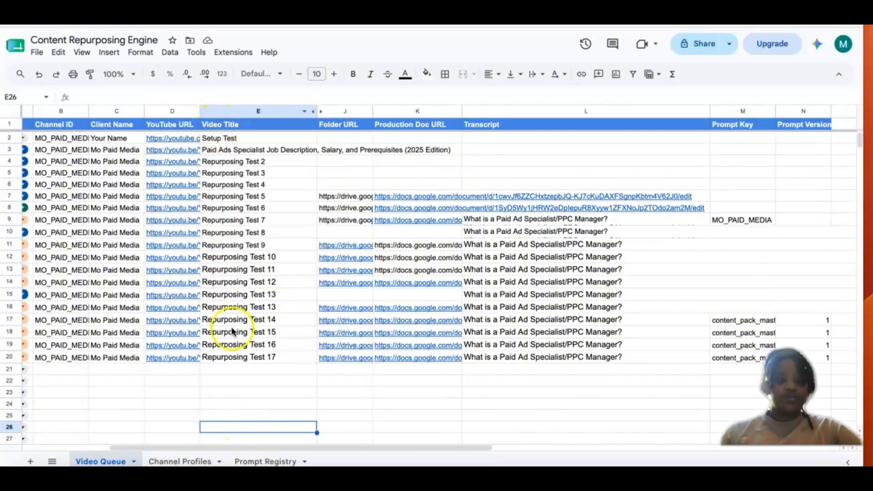
mouse_move(351, 334)
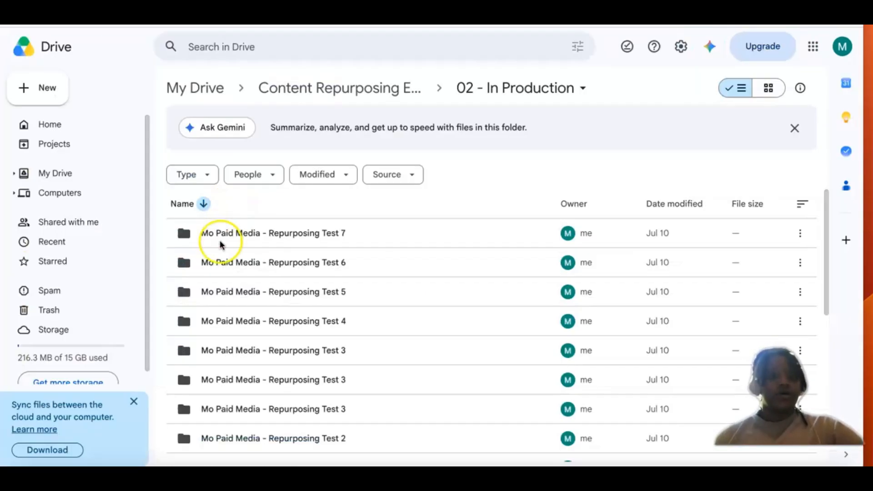
Step: In Google Drive, open the "Mo Paid Media - Repurposing Test 7" folder and the Content Pack document inside it
click(232, 239)
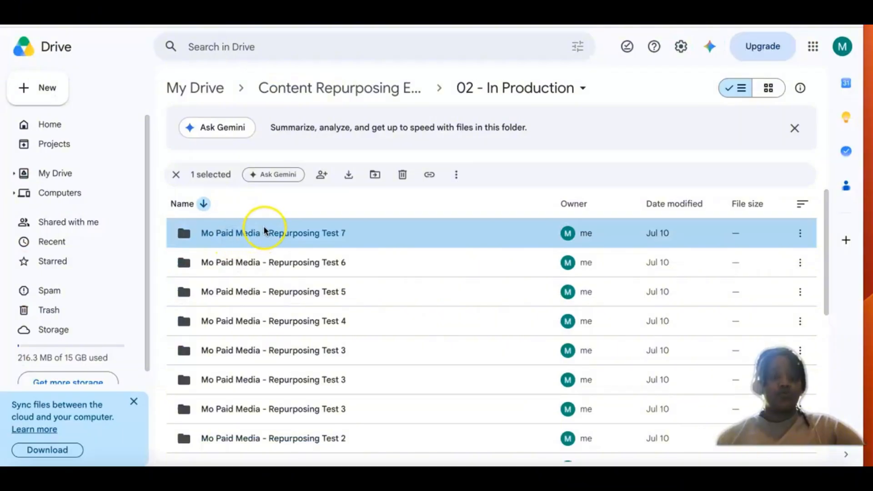
double_click(244, 233)
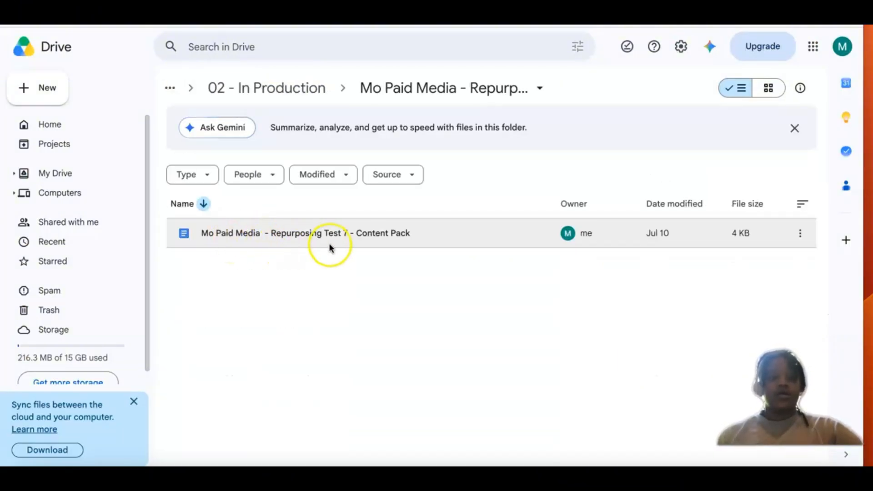
click(285, 234)
double_click(285, 235)
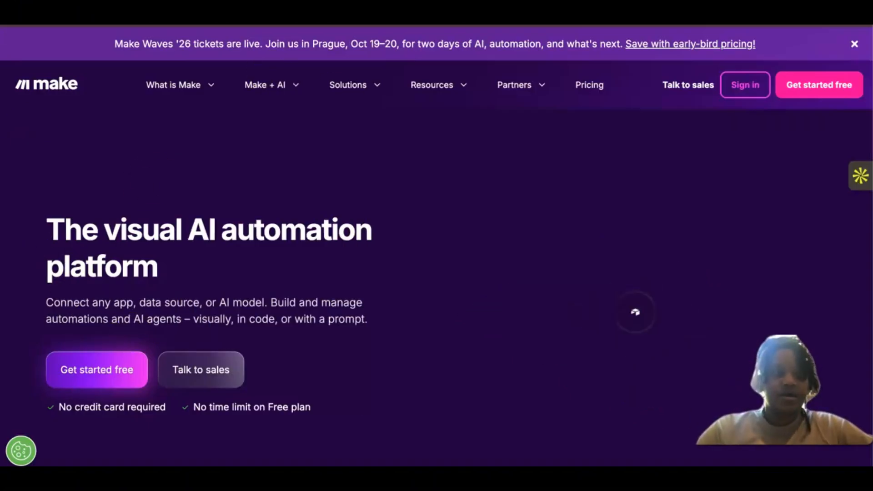
Step: Switch to the Make website and start the free account registration
click(348, 85)
click(94, 370)
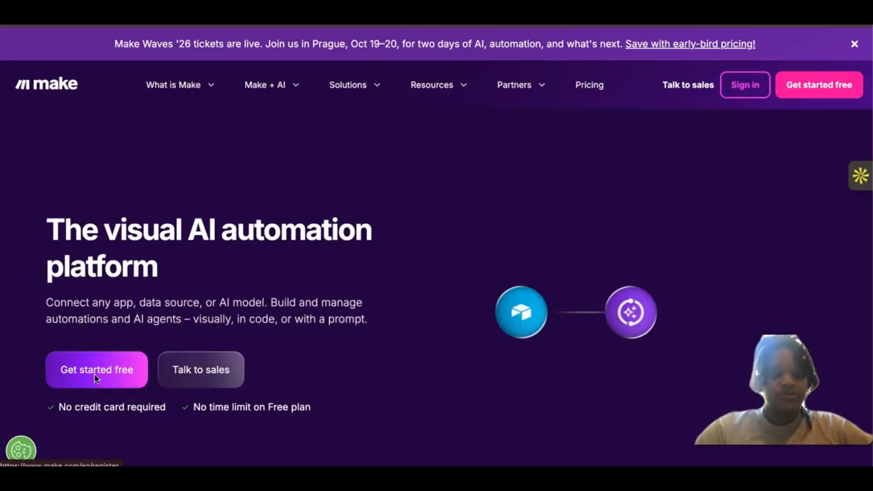
click(95, 377)
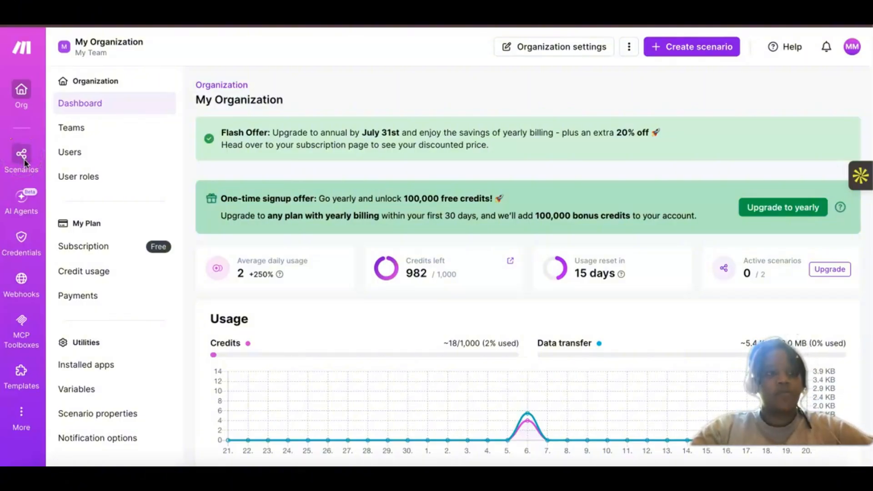
Step: Open the list of all scenarios in the Make organization
click(24, 155)
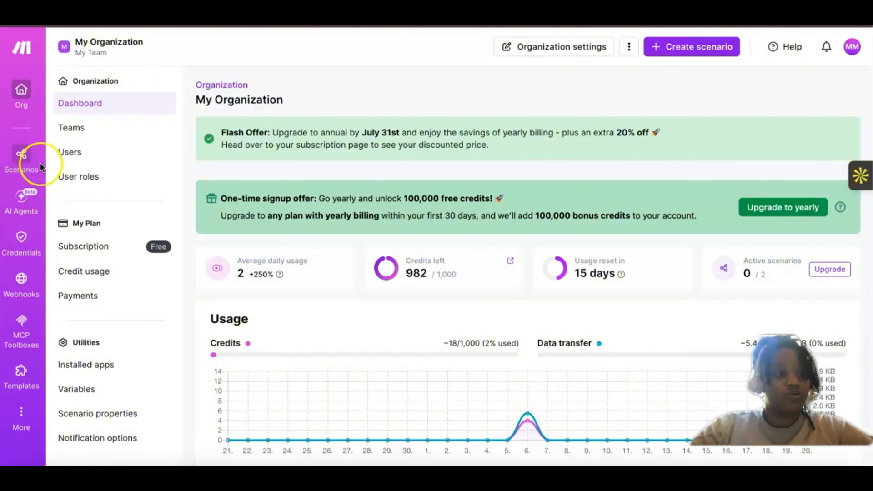
click(15, 158)
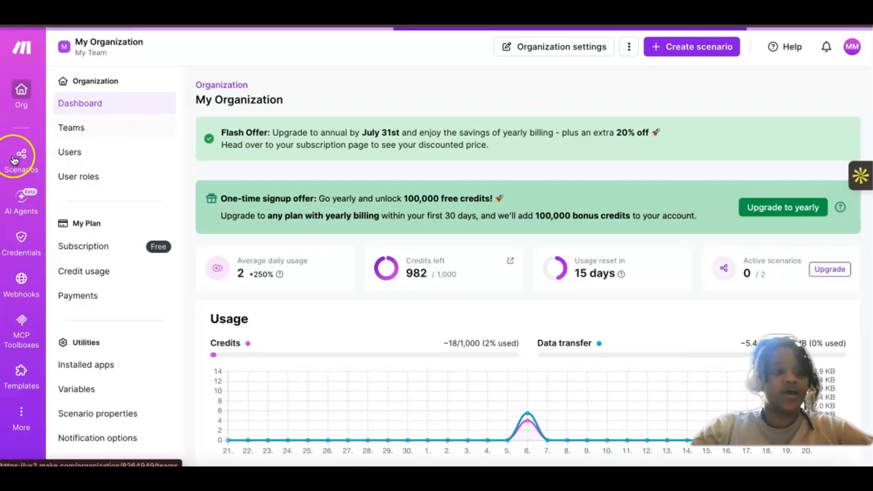
click(135, 227)
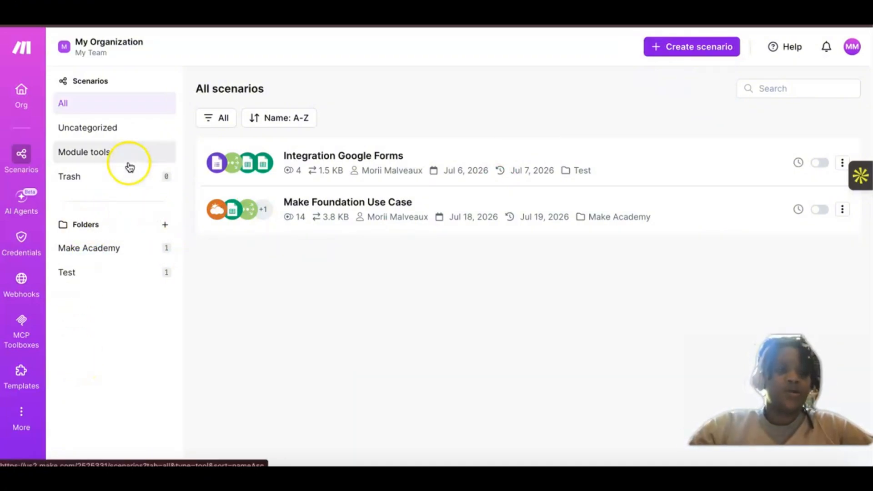
Step: Create a scenario folder named "Repurposing Content" and open it
click(165, 225)
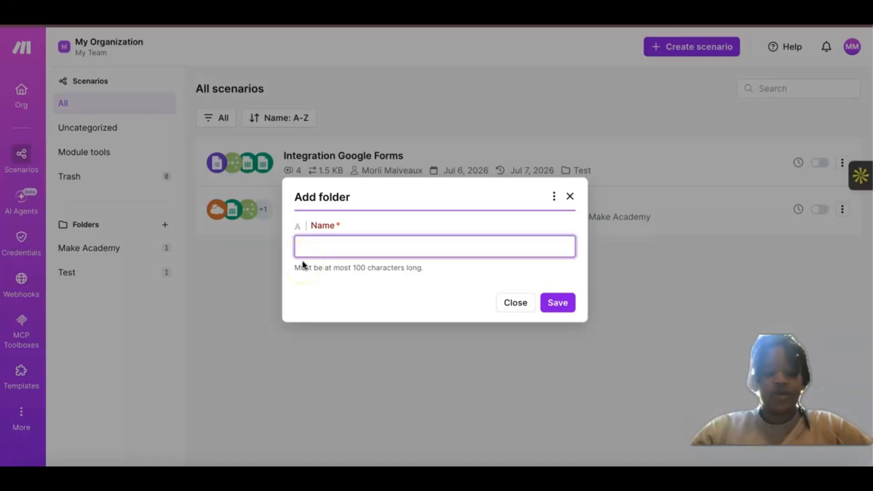
text(Repu)
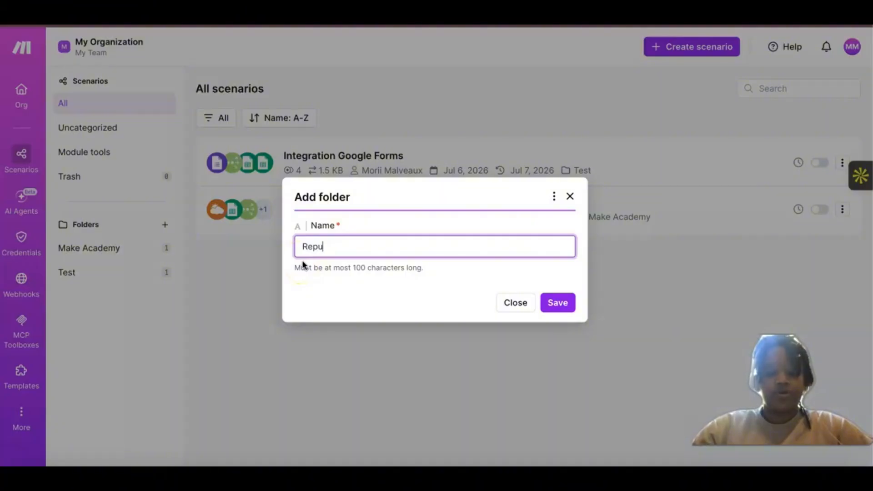
text(rposing )
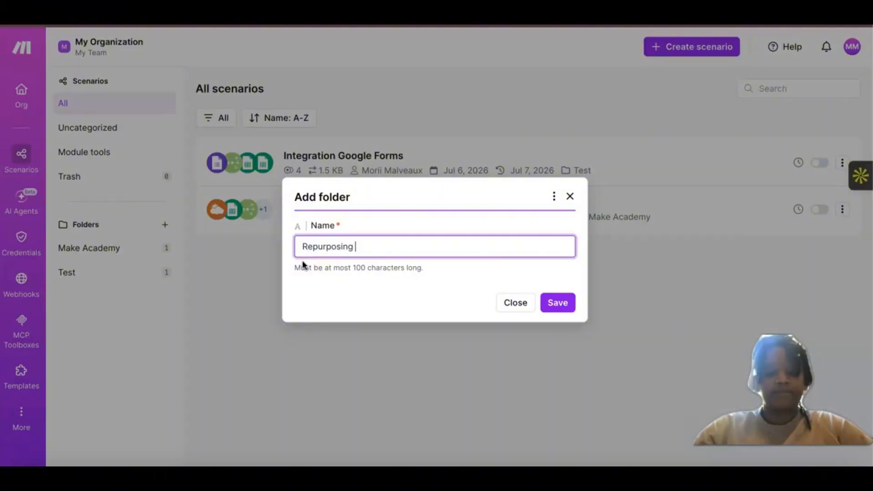
text(Content)
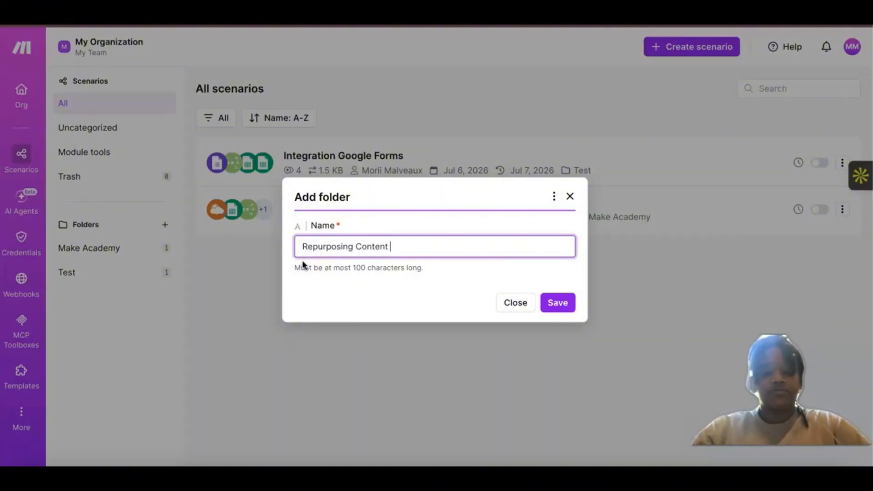
click(555, 304)
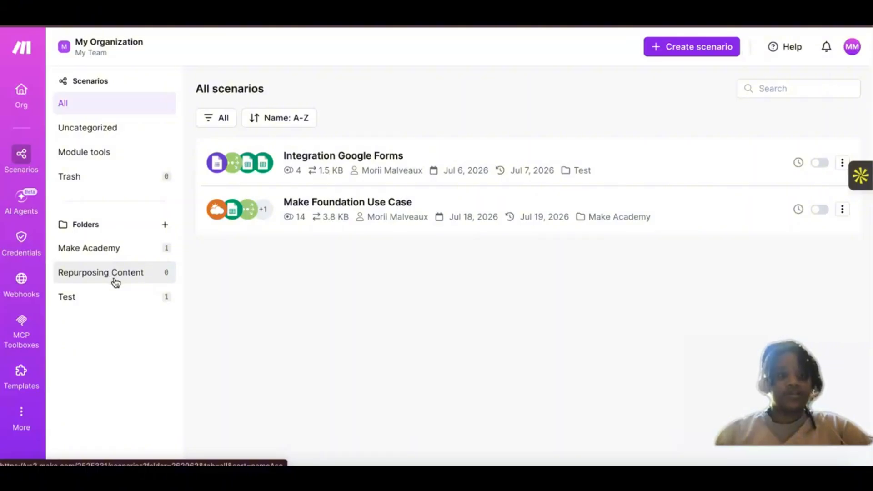
click(76, 278)
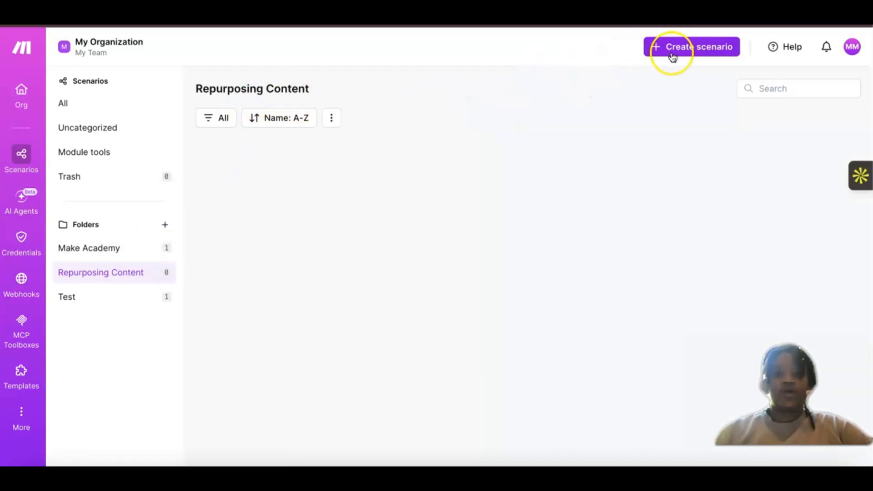
Step: Create a scenario in the Repurposing Content folder and name it "Repurposing Content Engine"
click(677, 56)
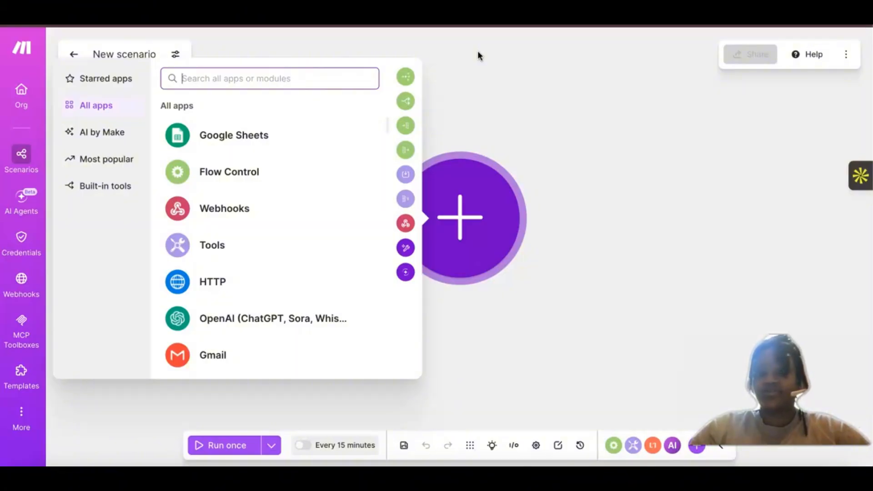
click(600, 128)
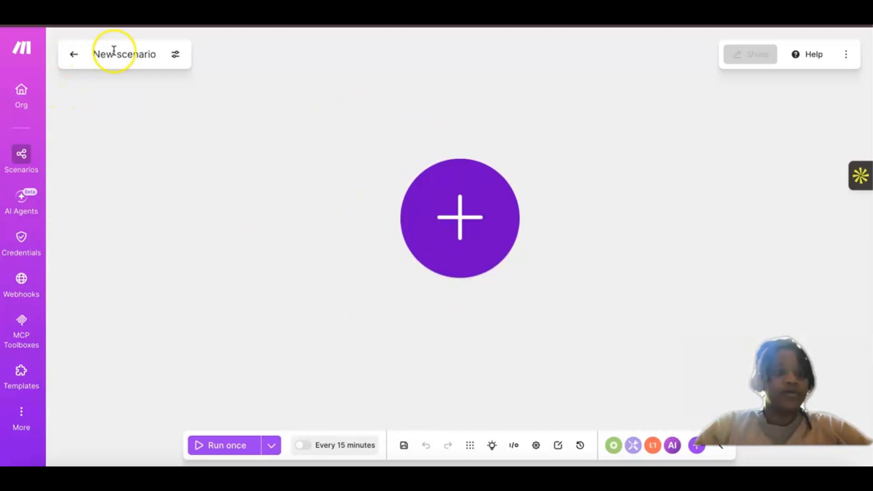
click(130, 54)
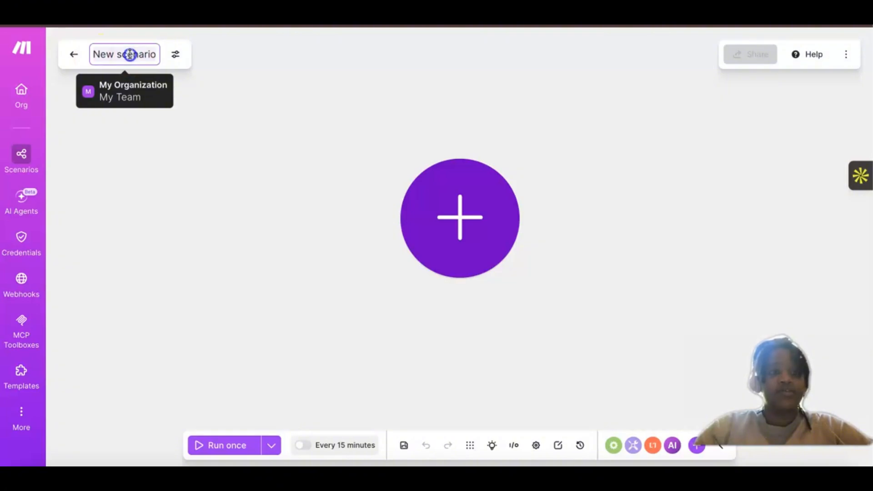
key(ctrl+a)
key(BackSpace)
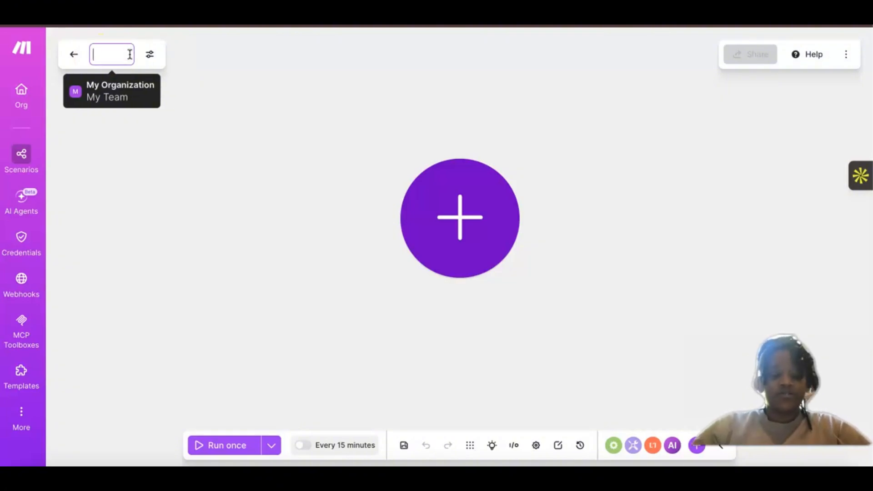
text(Repu)
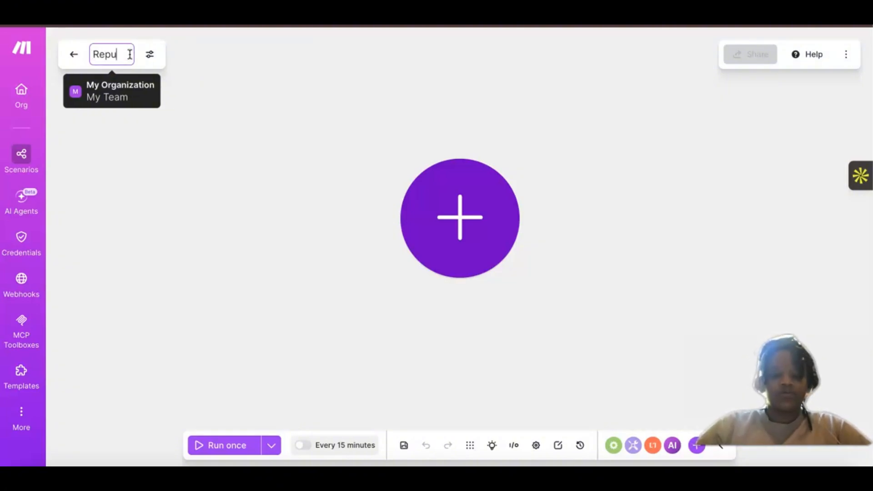
text(rpo)
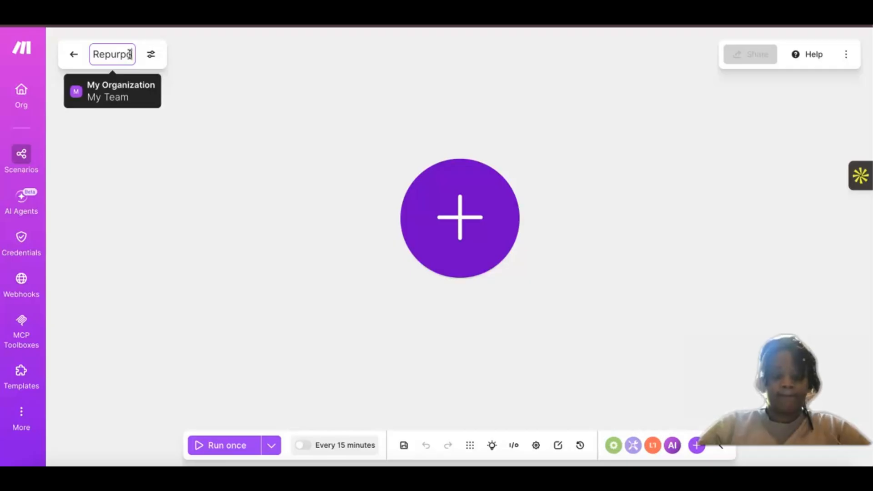
text(sing Conent)
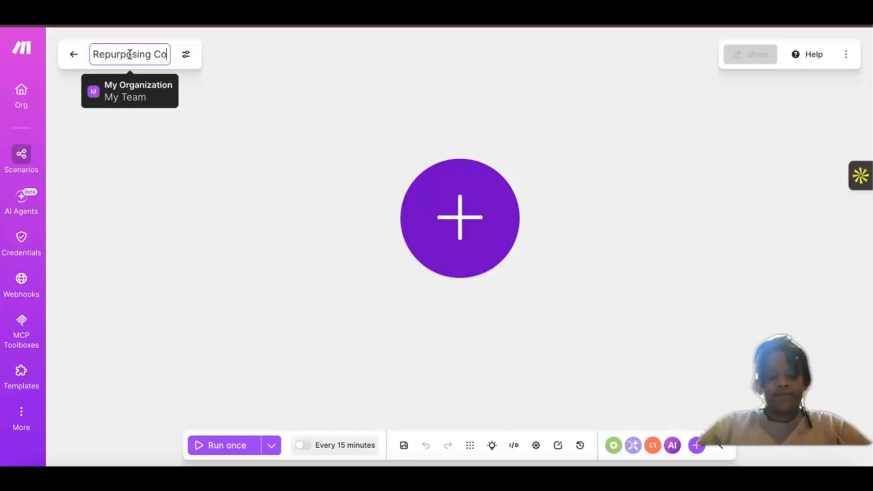
key(BackSpace)
key(BackSpace)
key(BackSpace)
key(BackSpace)
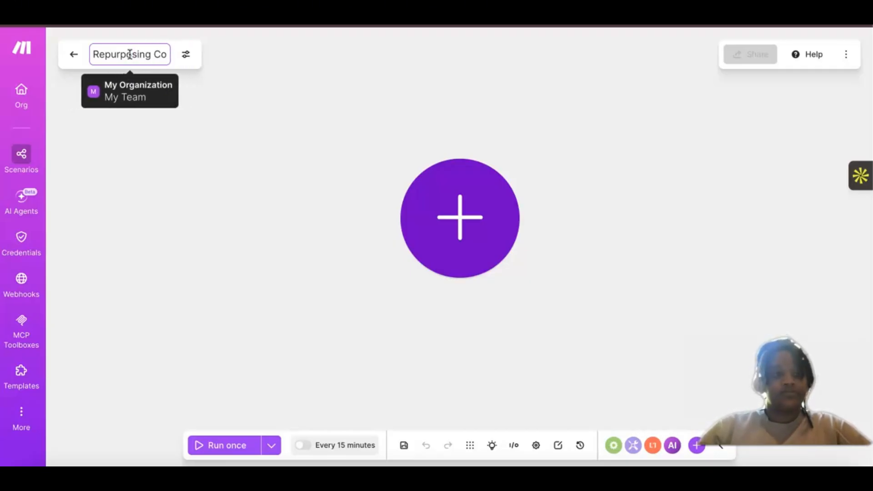
text(nten)
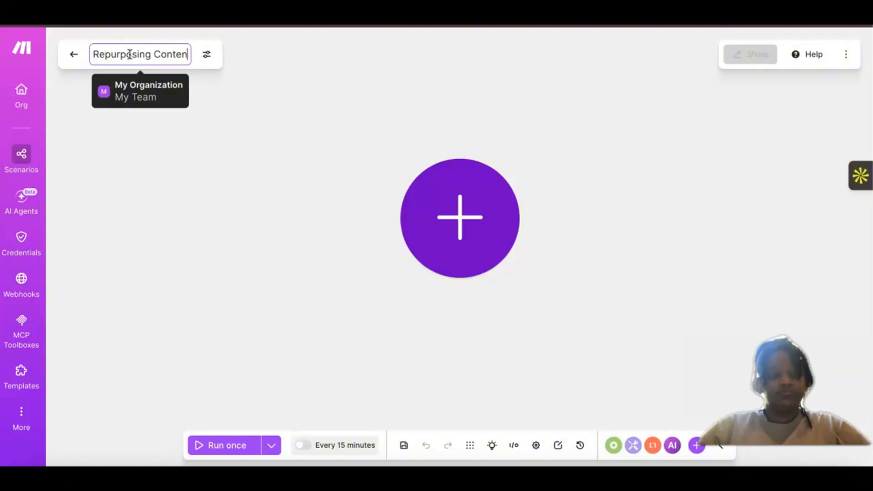
text(t Engine)
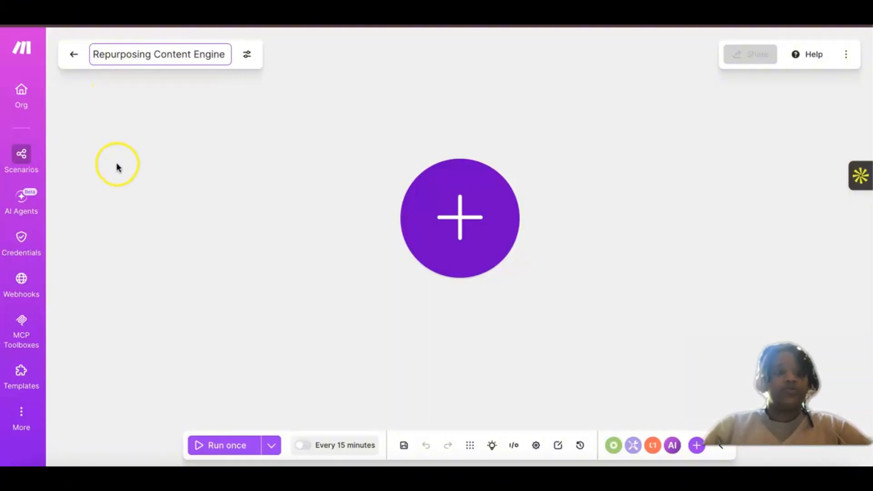
key(BackSpace)
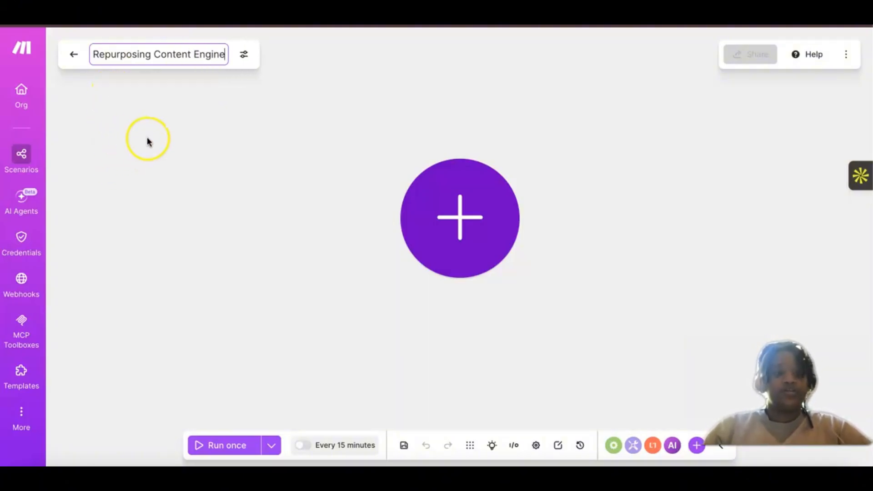
click(147, 138)
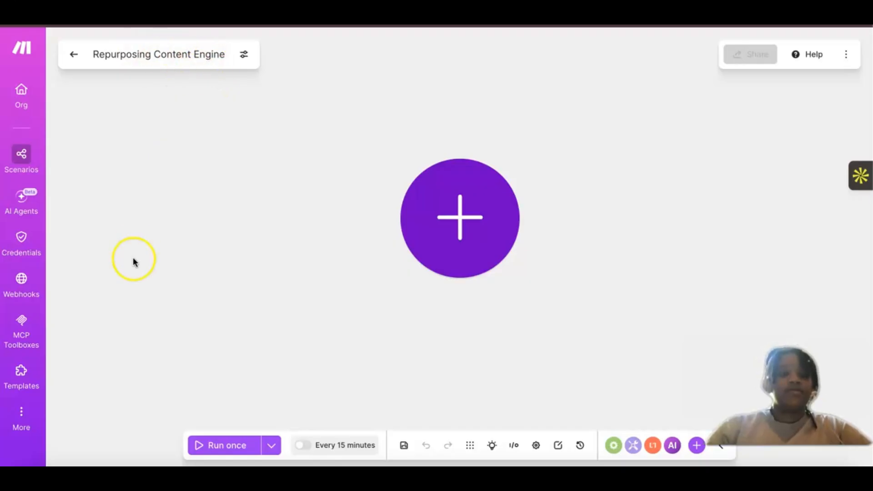
Step: Switch to Google Drive in a new browser tab
click(464, 183)
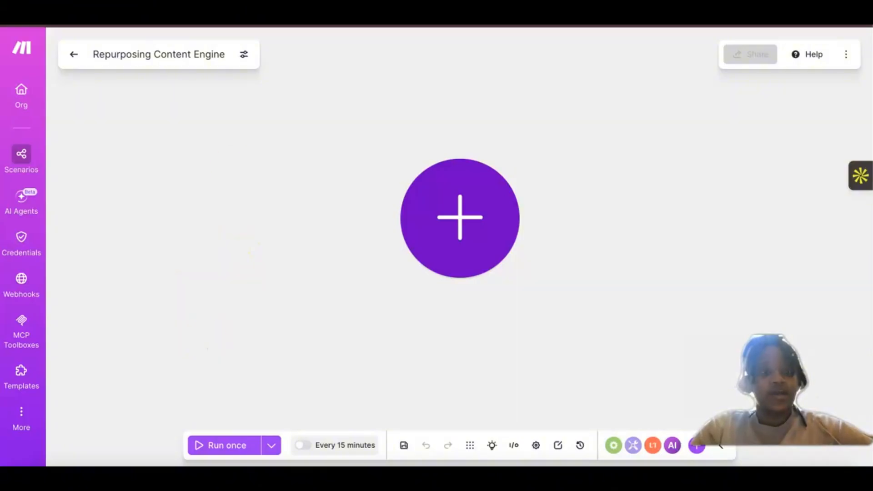
key(super+t)
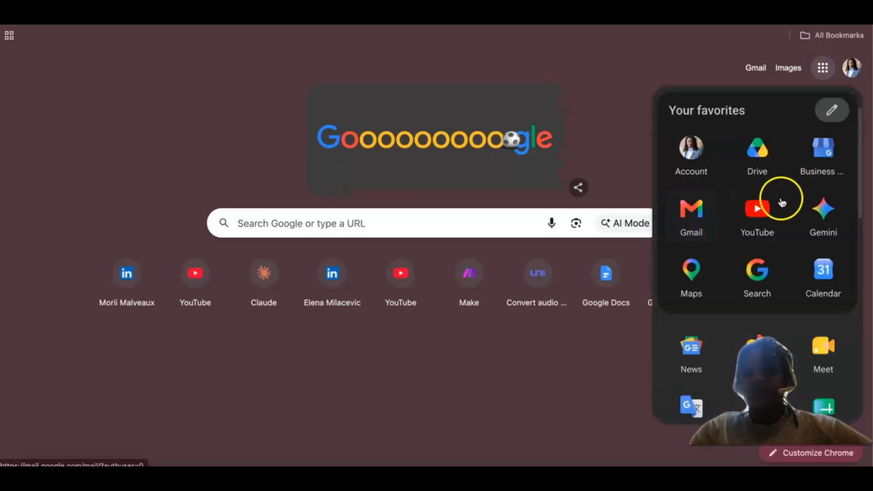
key(Return)
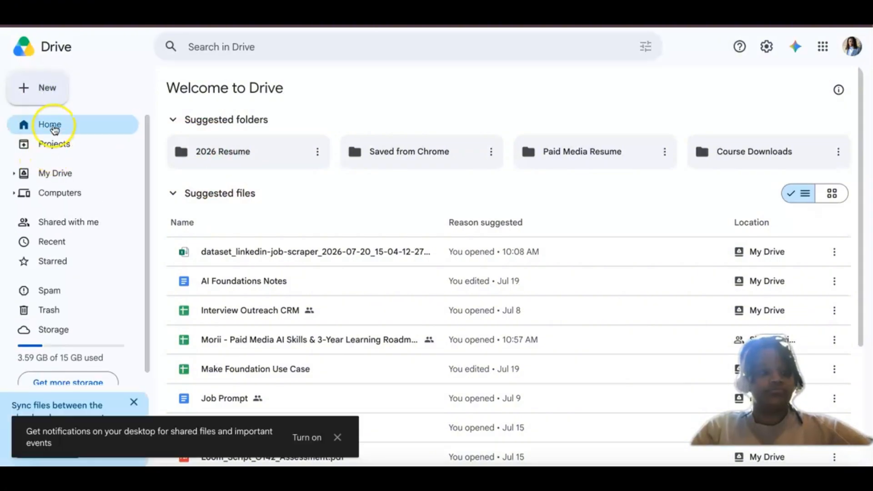
Step: Create a folder named "Repurposing Content Engine" in My Drive
click(37, 91)
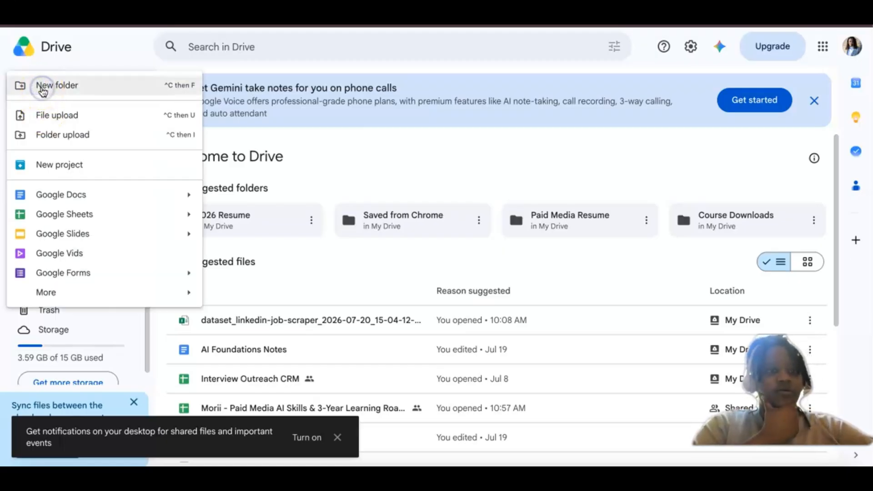
click(42, 91)
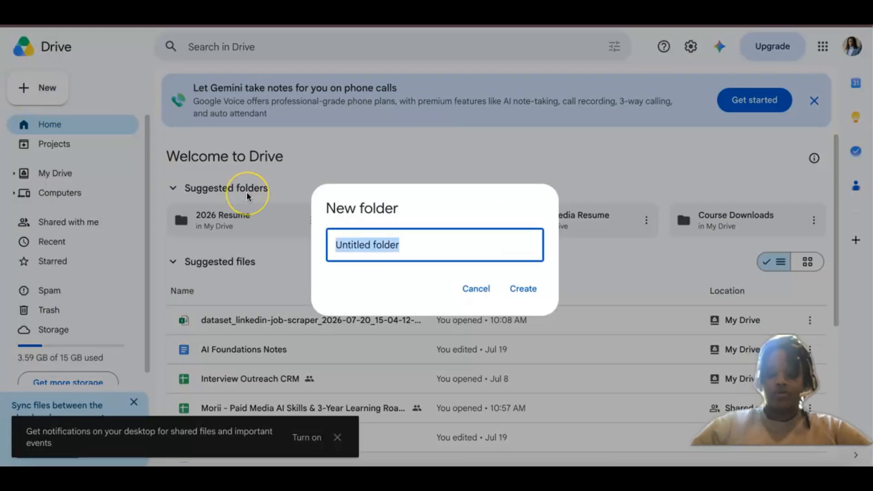
key(BackSpace)
text(Re)
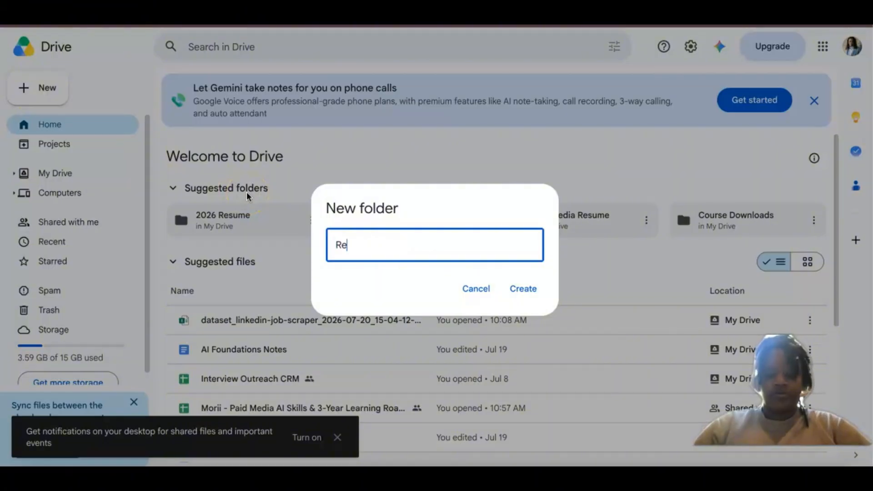
text(purposing )
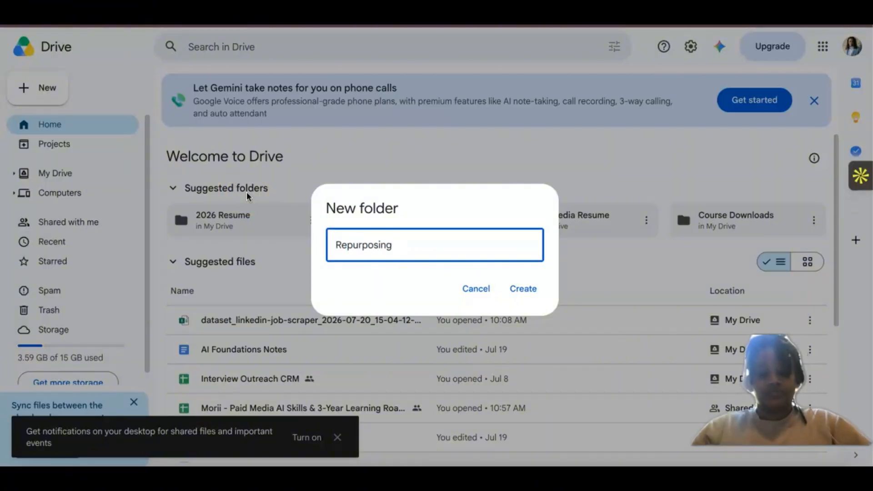
text(Content)
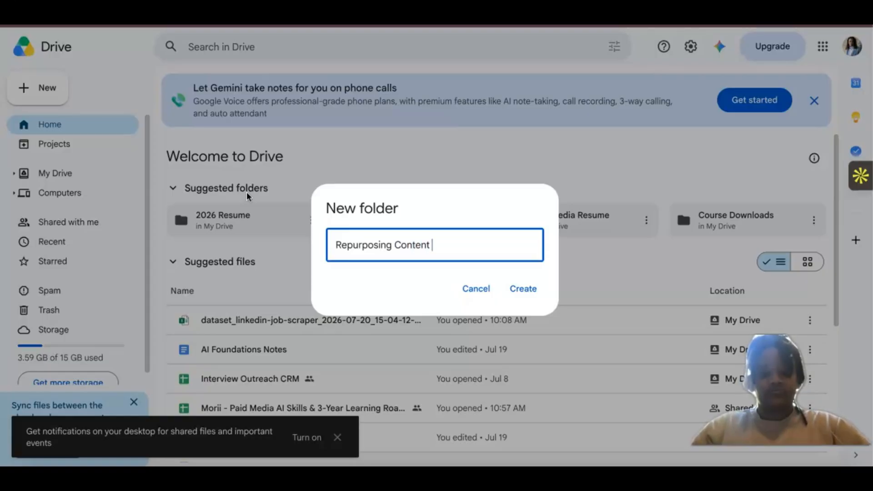
text( Engine)
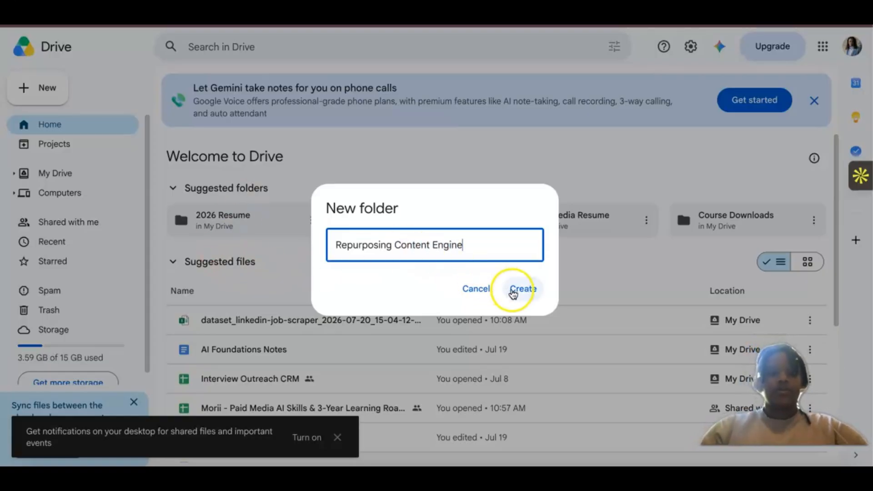
click(513, 291)
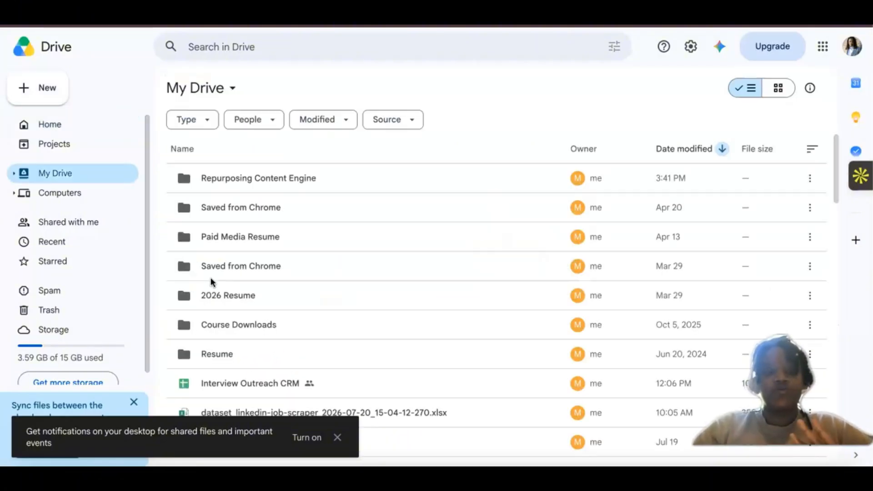
Step: Open the Repurposing Content Engine folder and create a subfolder named "02 Production" in it
double_click(216, 248)
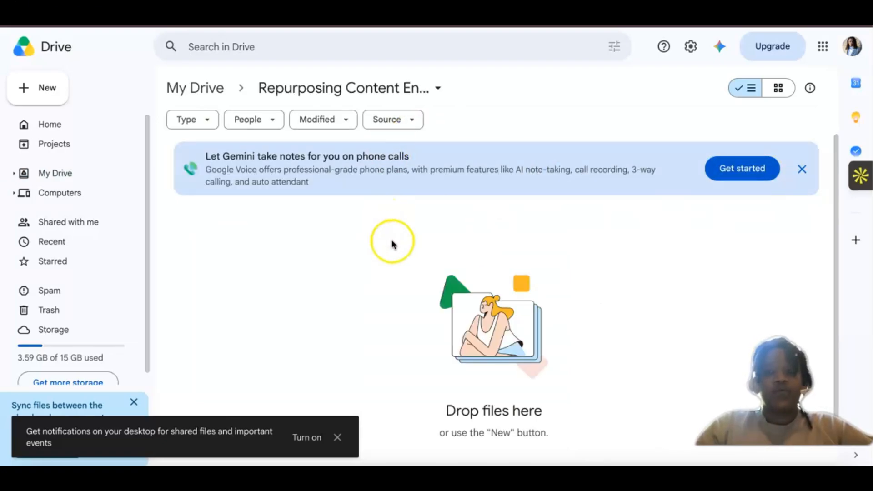
click(24, 87)
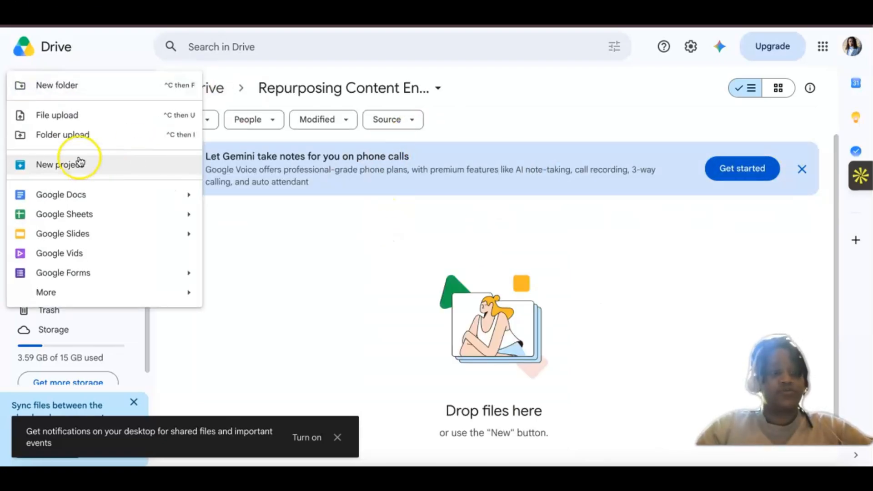
click(55, 86)
key(BackSpace)
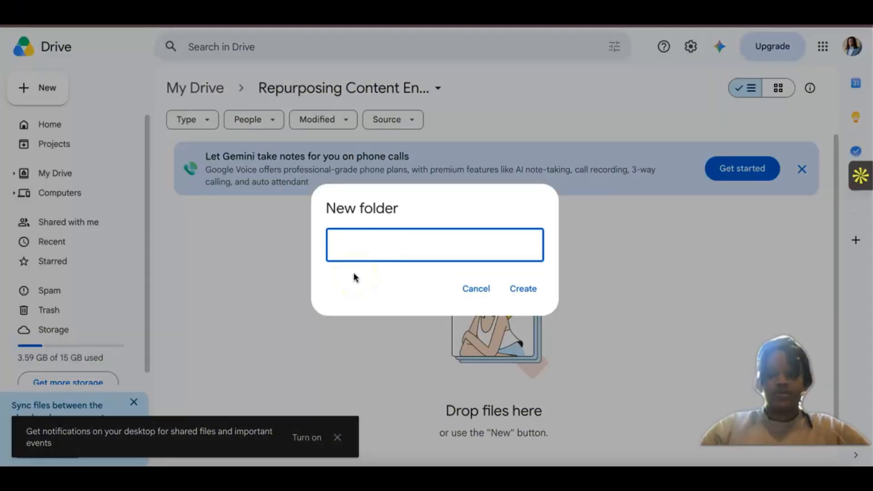
text(02 Pro)
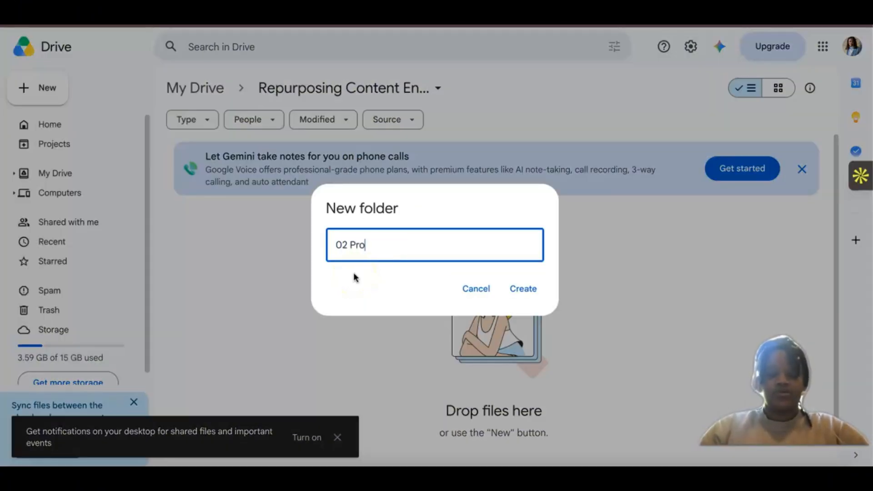
text(ductio)
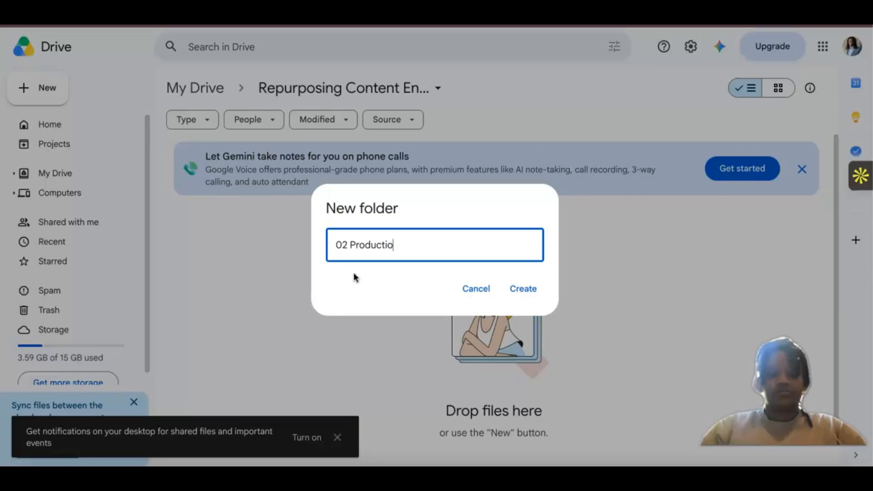
text(n)
click(522, 289)
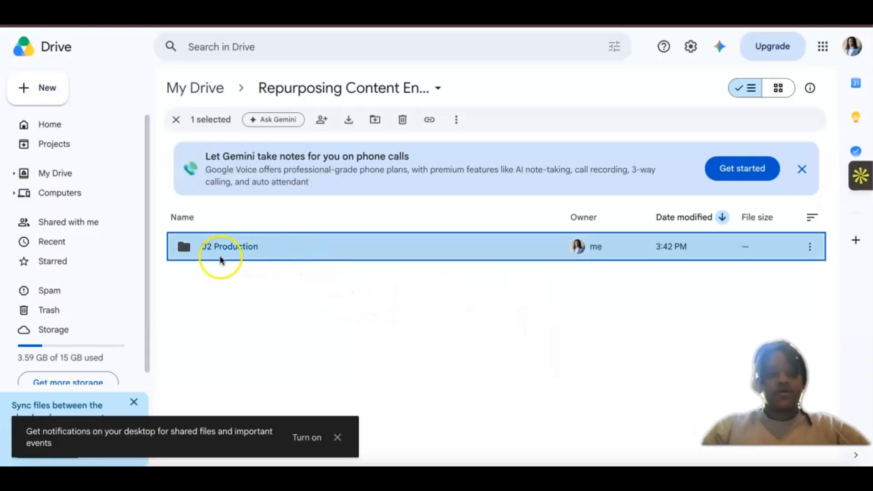
Step: Create a second subfolder named "03 Templates" in the Repurposing Content Engine folder
click(43, 89)
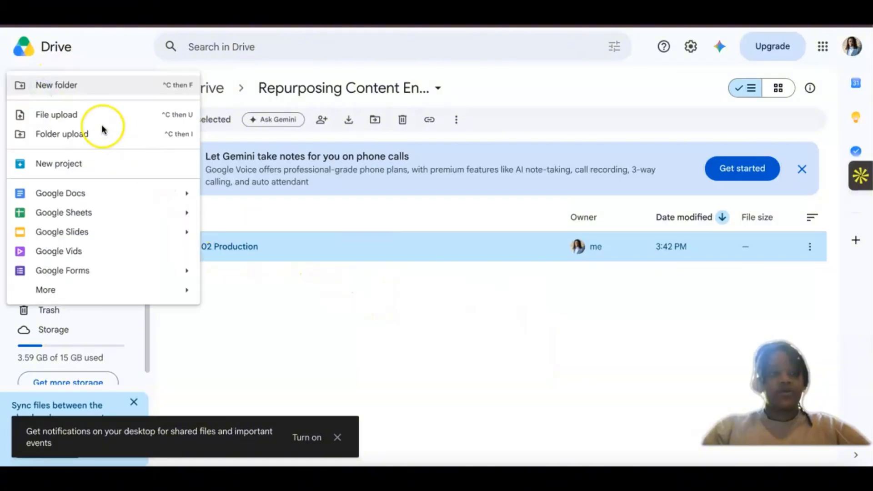
click(87, 85)
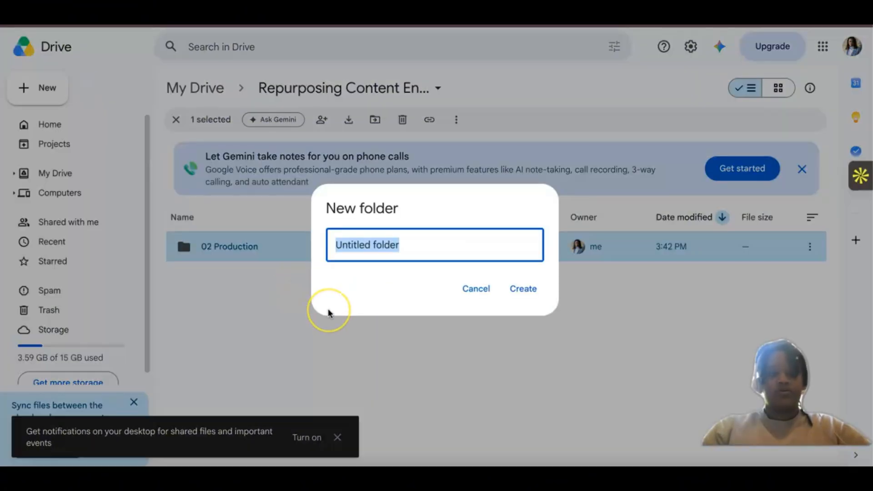
key(BackSpace)
text(03 T)
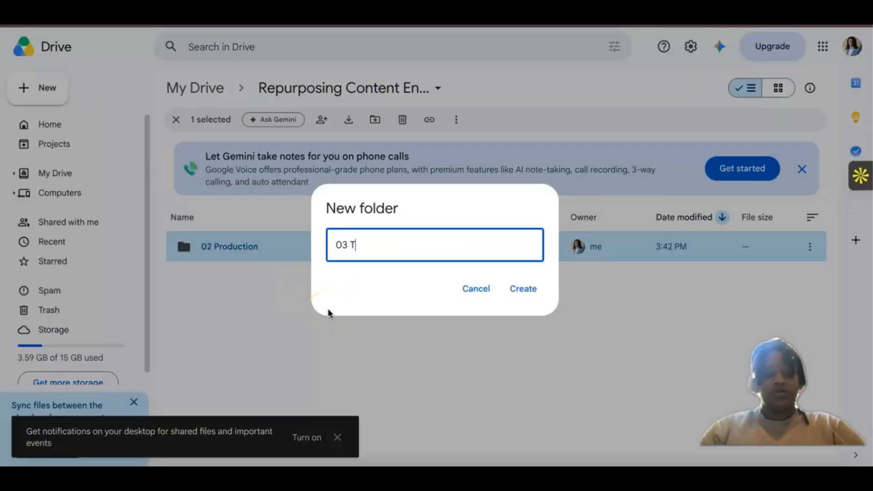
text(empla)
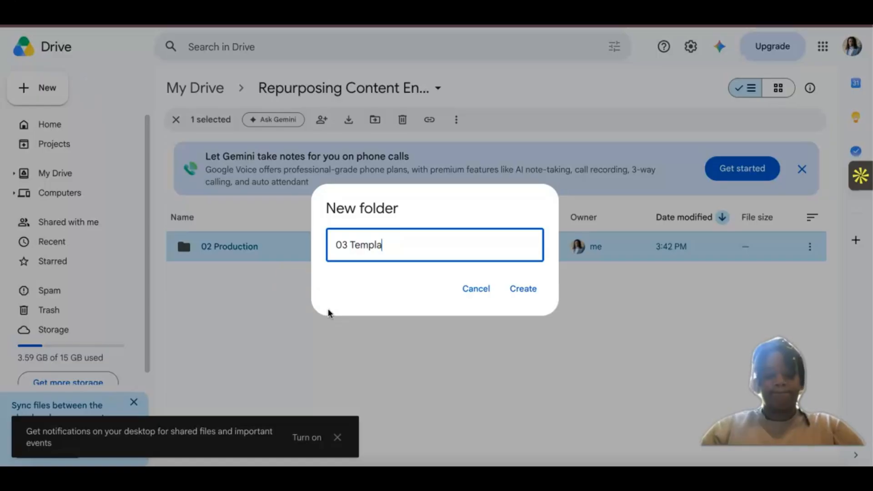
text(tes)
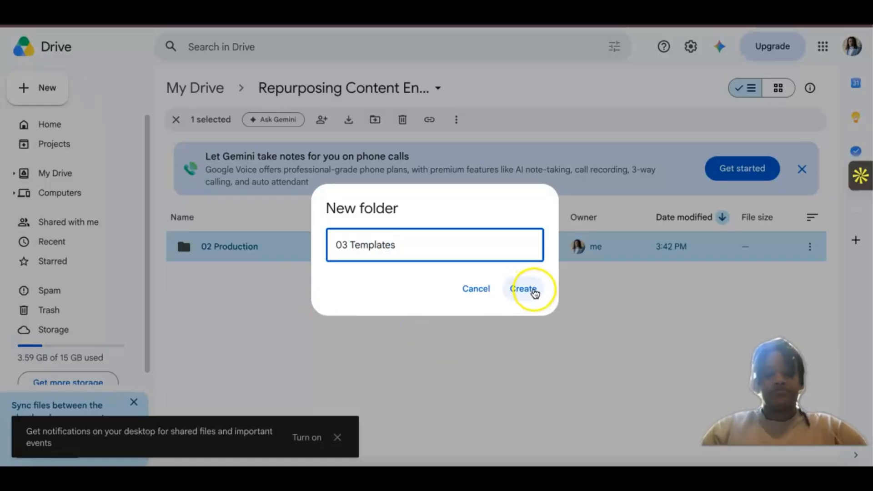
click(535, 293)
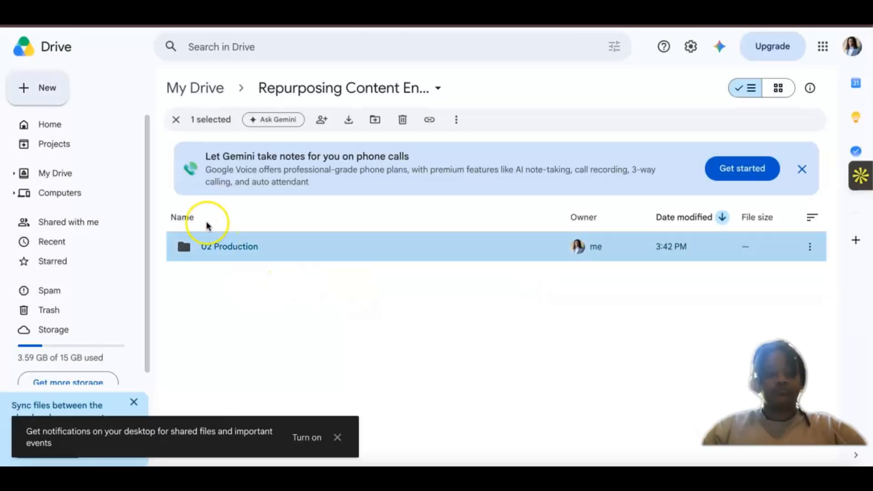
click(40, 87)
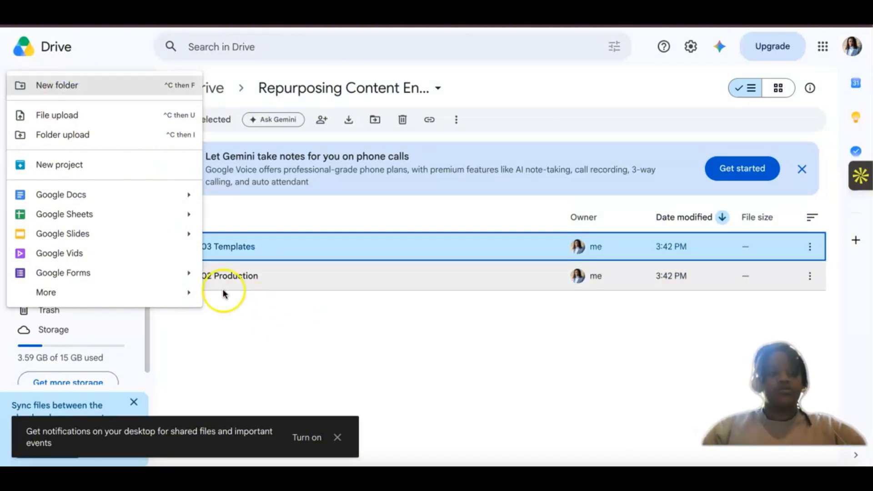
click(79, 86)
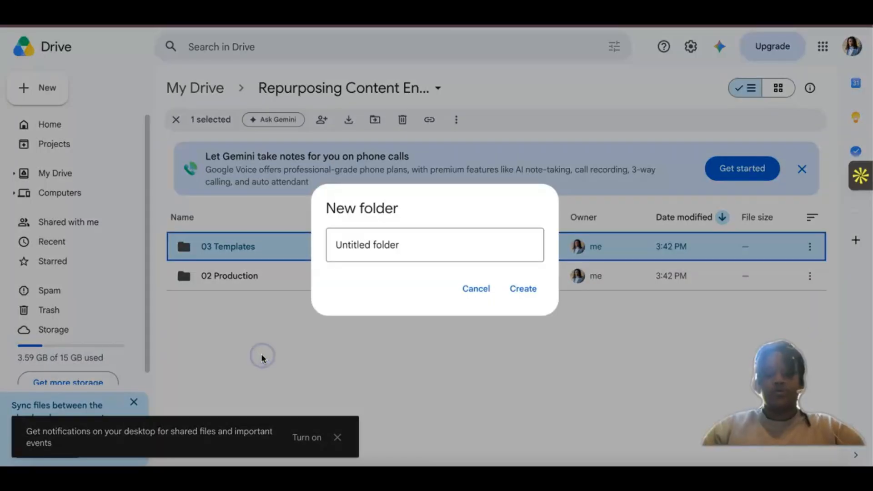
click(266, 367)
Step: Create a third subfolder named "04 Prompt Library" in the Repurposing Content Engine folder
click(29, 88)
click(28, 89)
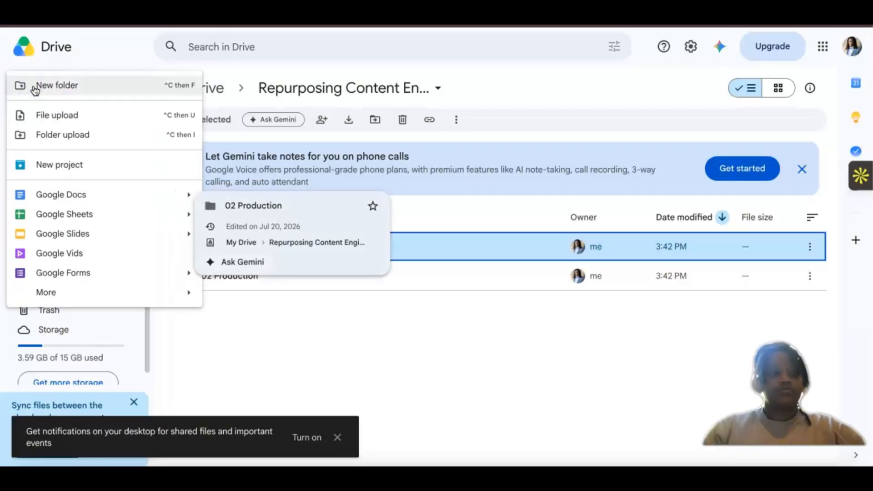
click(50, 88)
key(BackSpace)
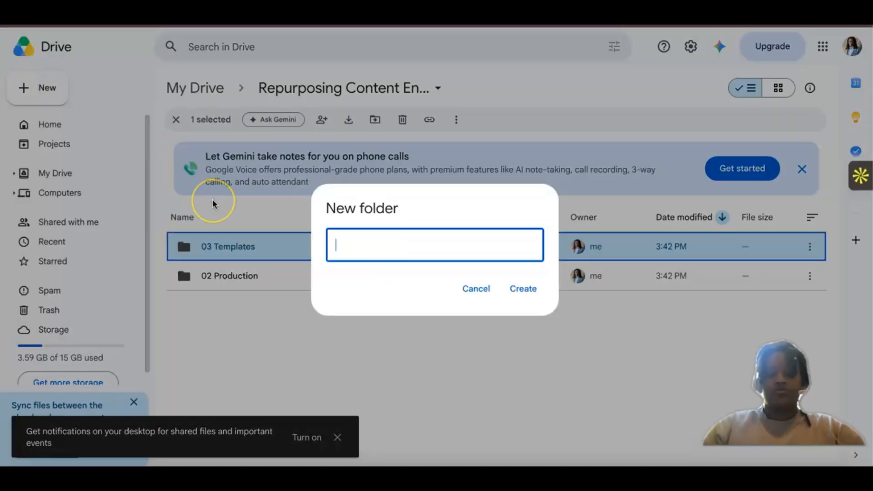
text(04)
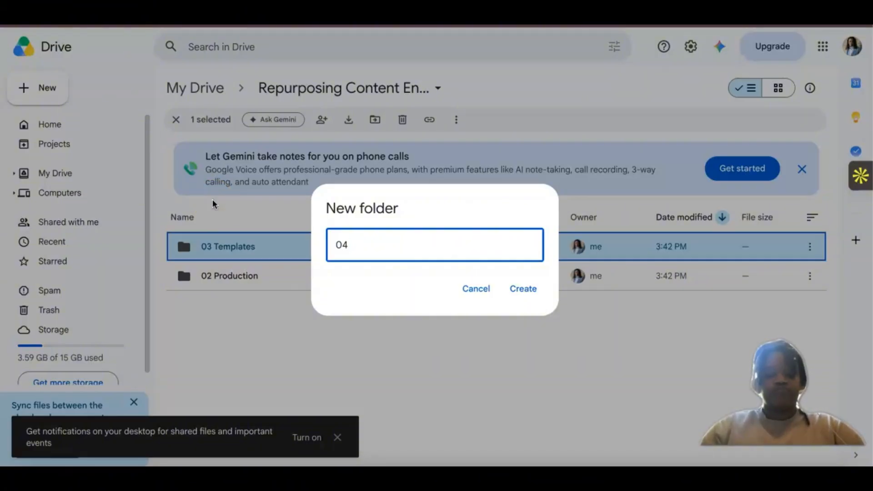
text( Prompt Lib)
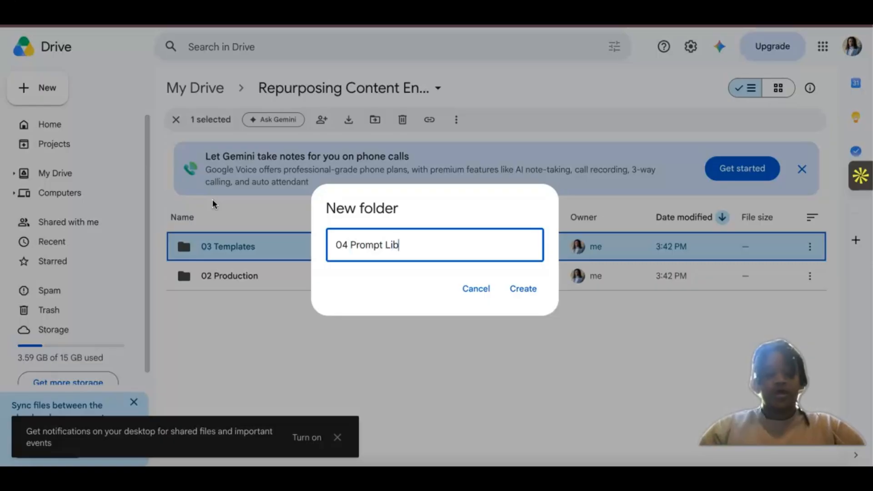
text(rar)
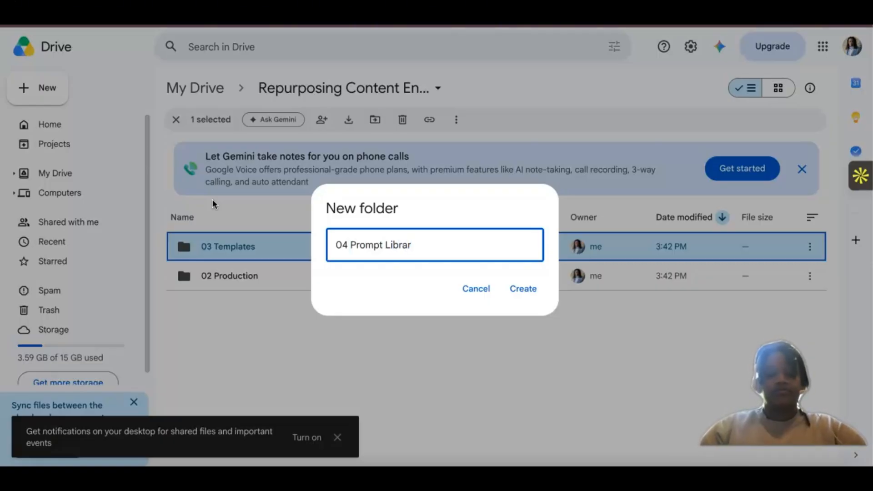
text(y)
click(516, 296)
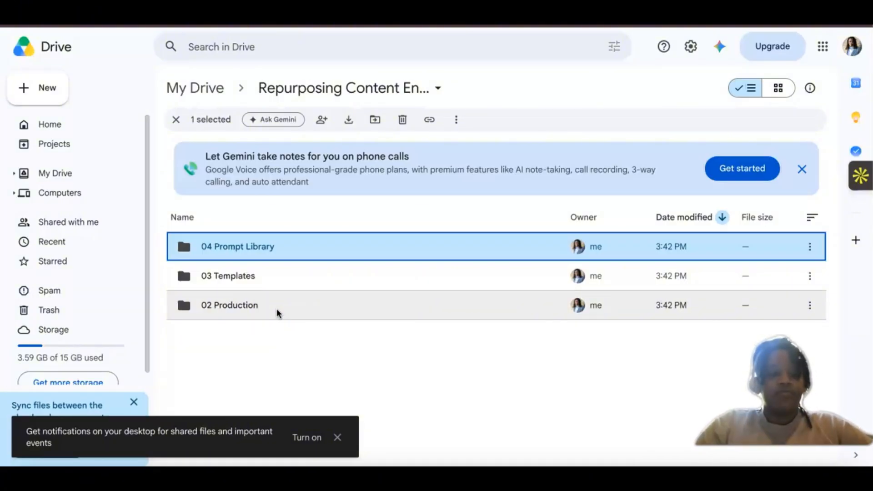
Step: Look through the new 02 Production folder and the existing "02 - In Production" example, and return to the Repurposing Content Engine folder
double_click(237, 308)
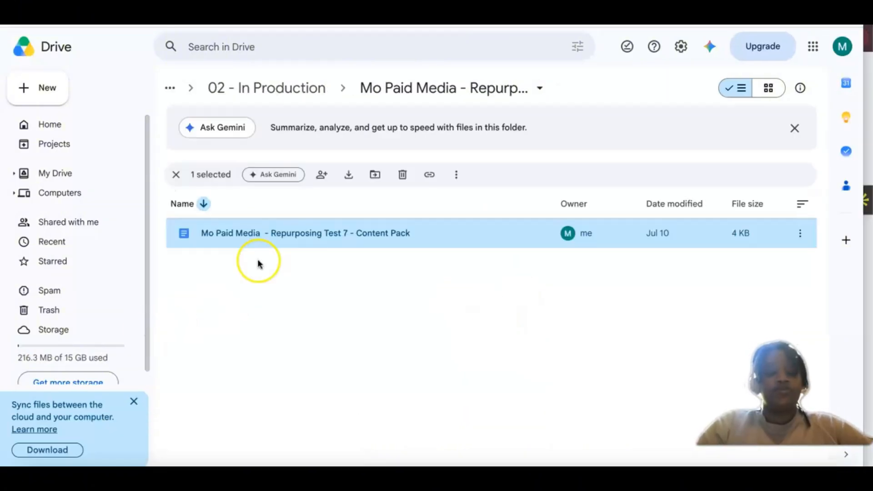
click(269, 89)
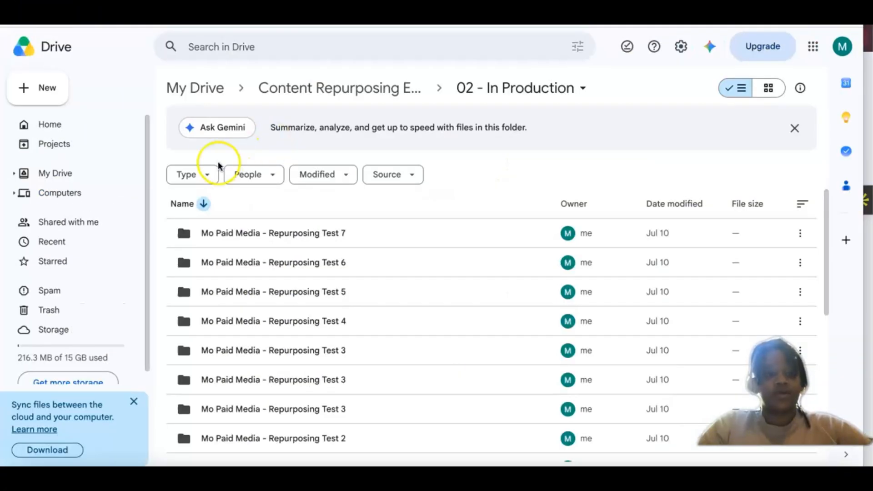
click(347, 88)
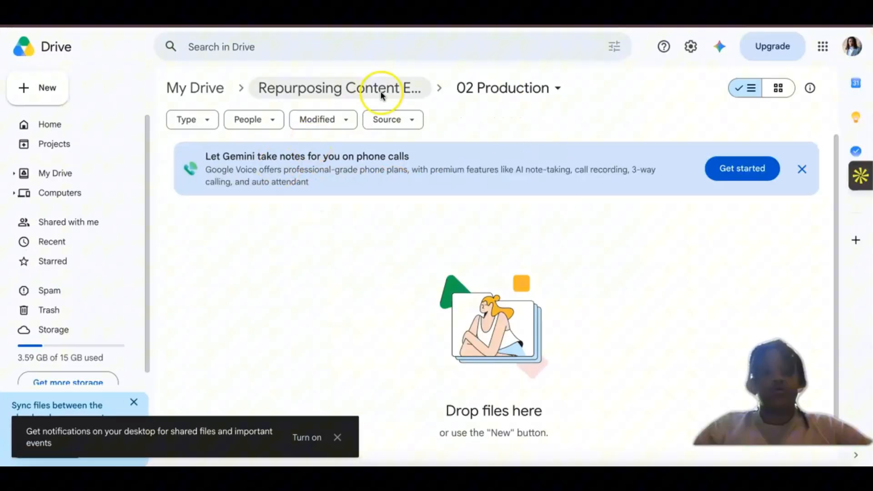
click(336, 92)
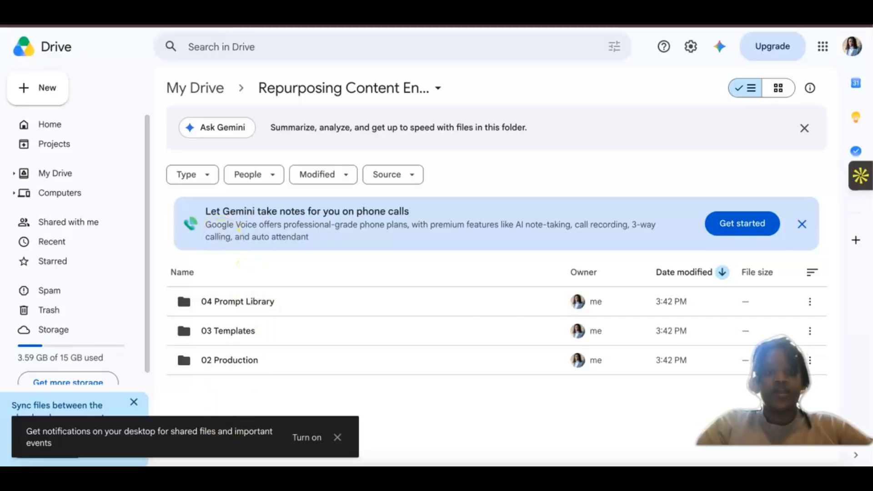
Step: Open Google Docs in a new browser tab
key(super+t)
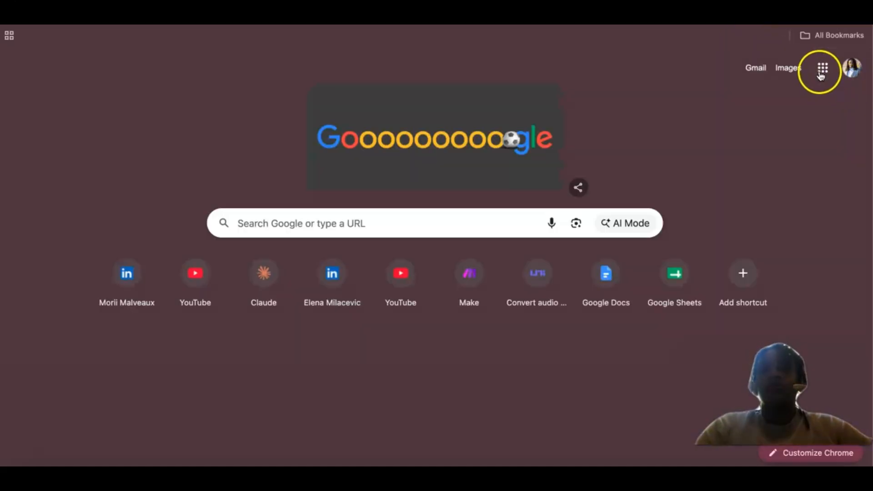
click(821, 74)
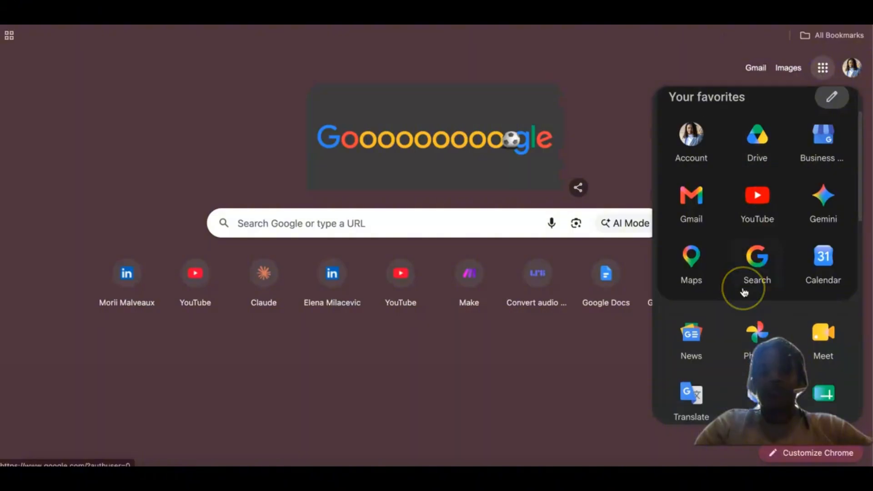
scroll(744, 292, down, 3)
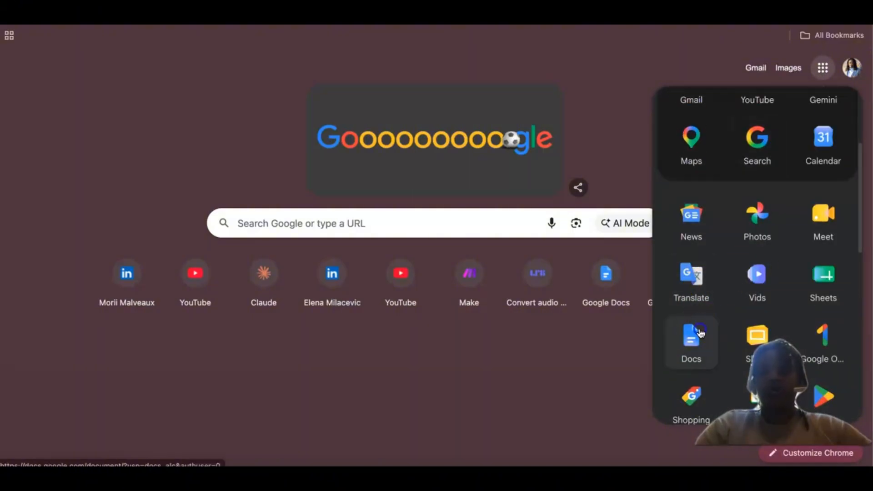
click(700, 334)
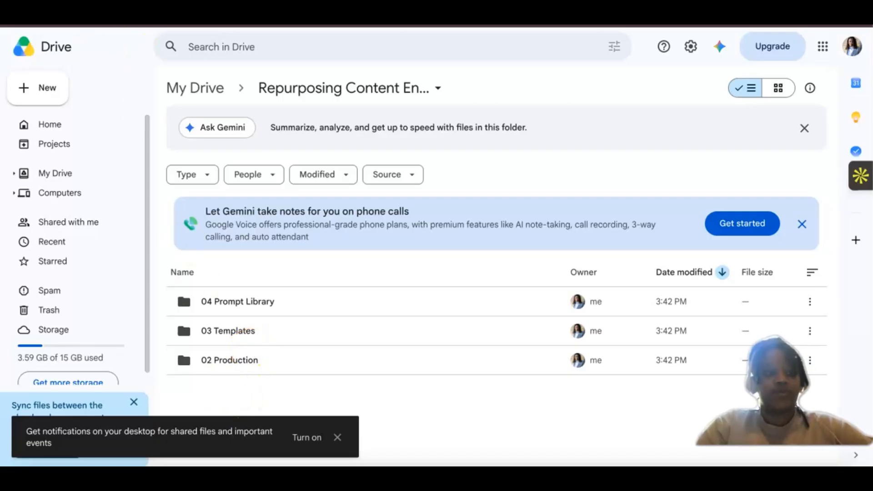
Step: Create a blank Google Sheets spreadsheet in the Repurposing Content Engine folder in Drive
click(25, 91)
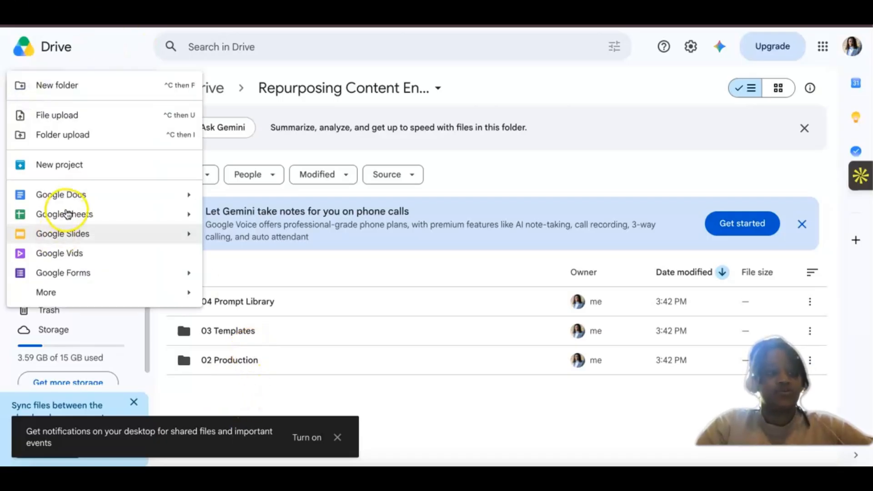
mouse_move(162, 220)
click(258, 219)
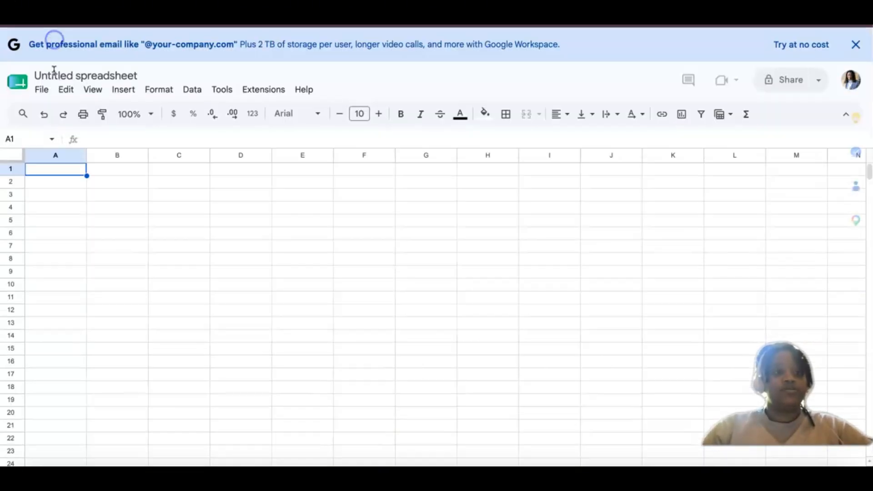
Step: Rename the untitled spreadsheet as "Repurposing Content Engine" and dismiss the Tables suggestions
double_click(55, 43)
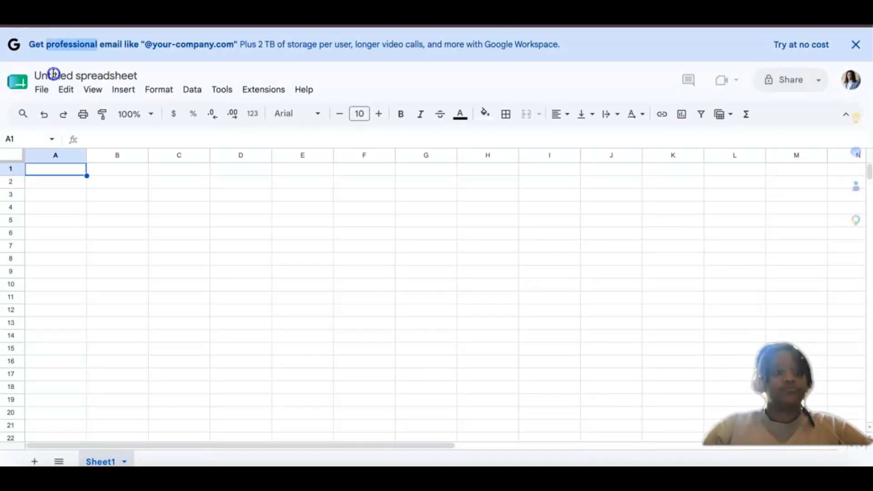
double_click(97, 76)
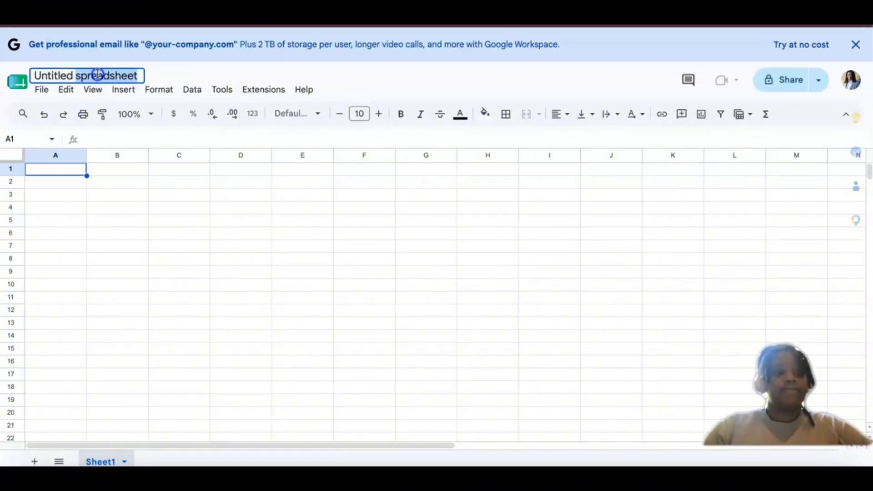
key(ctrl+a)
key(BackSpace)
text(Repur)
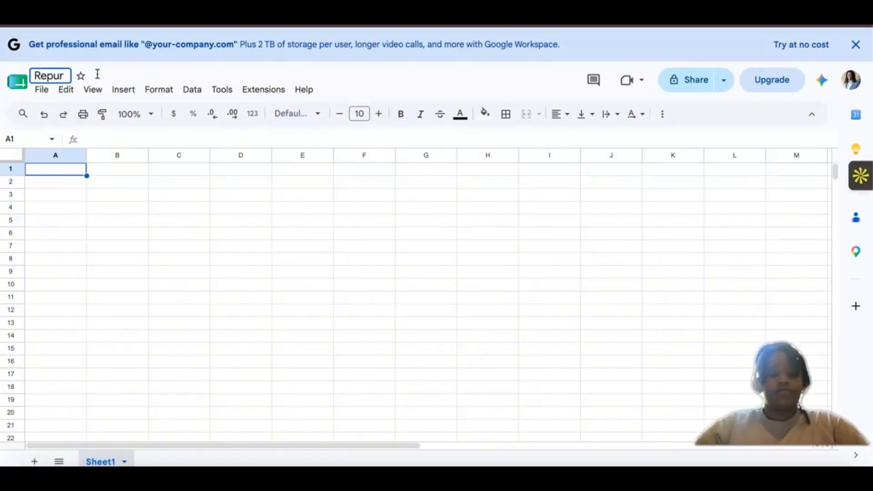
key(Return)
text(posing)
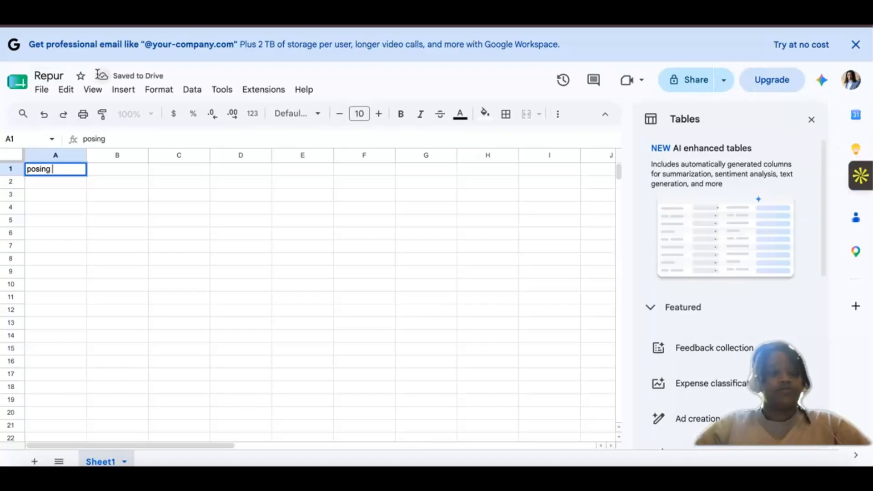
key(Escape)
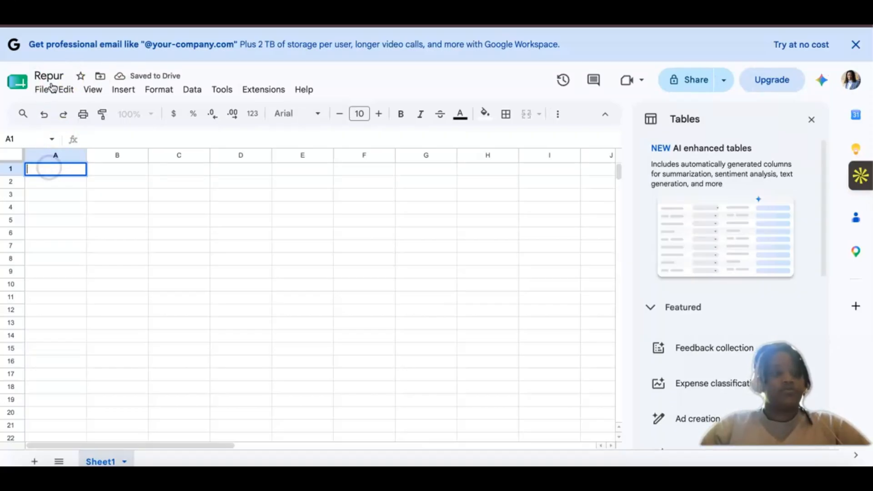
click(59, 75)
text(p)
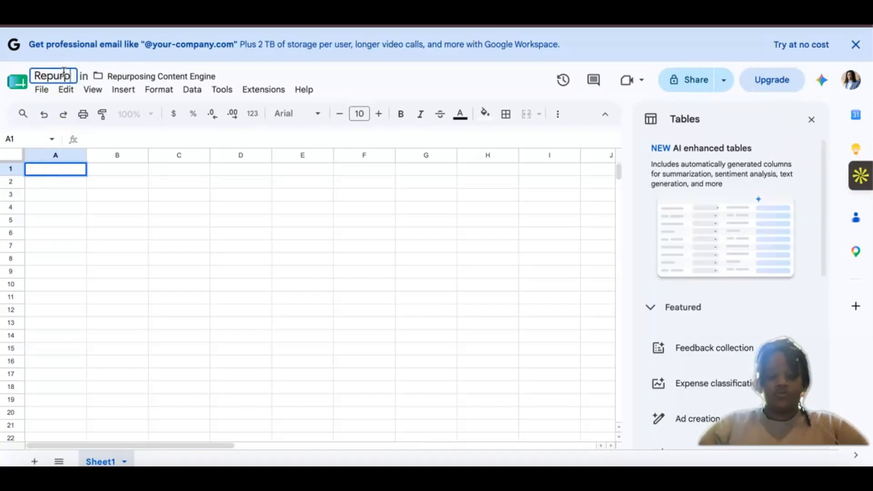
text(osing Con)
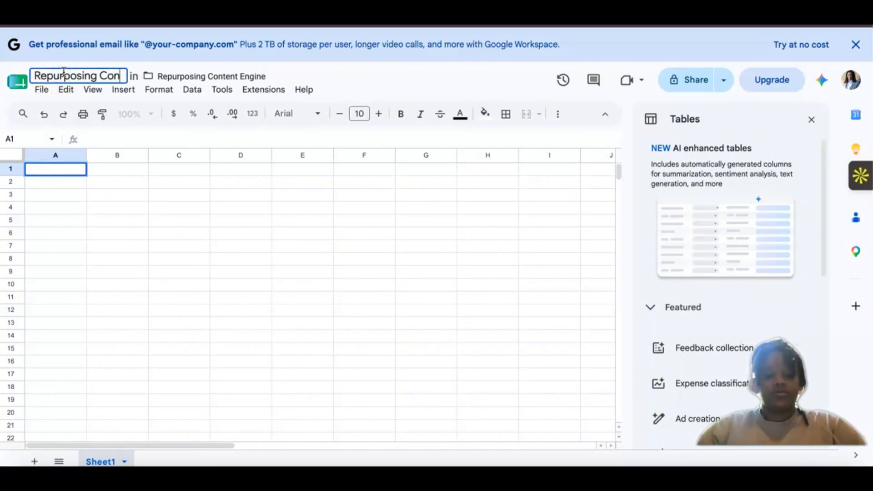
text(tent )
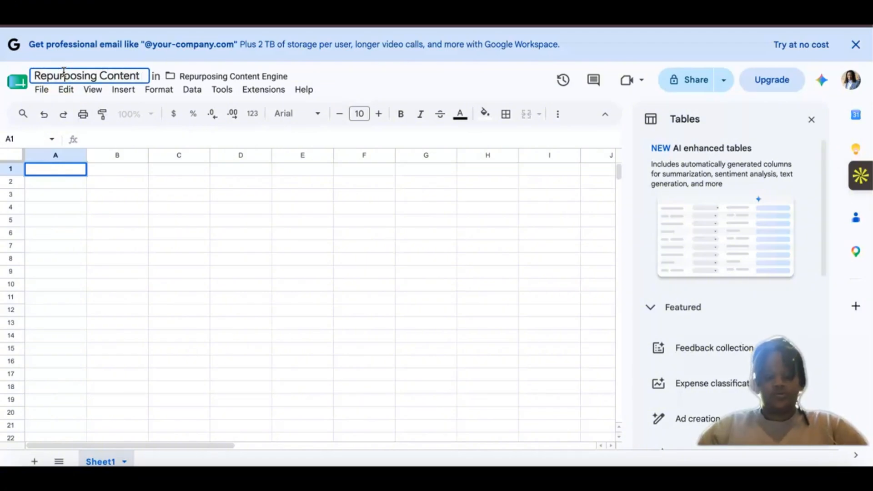
text(Engine)
click(80, 246)
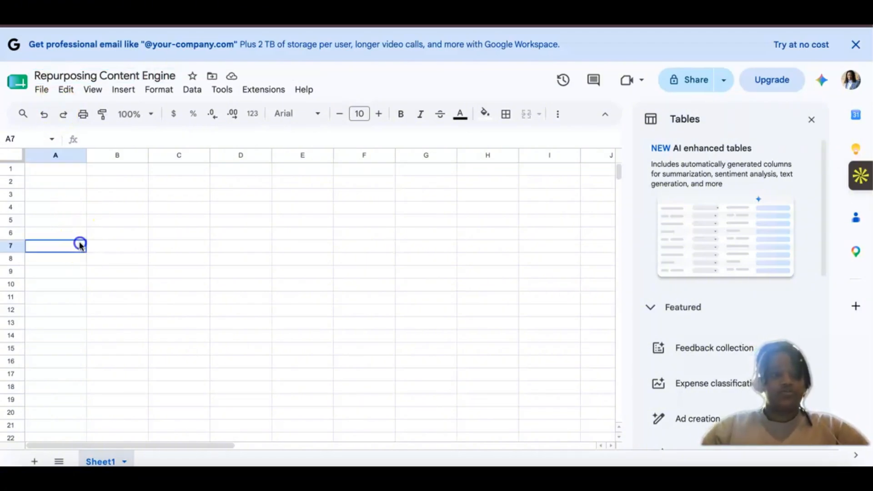
click(812, 120)
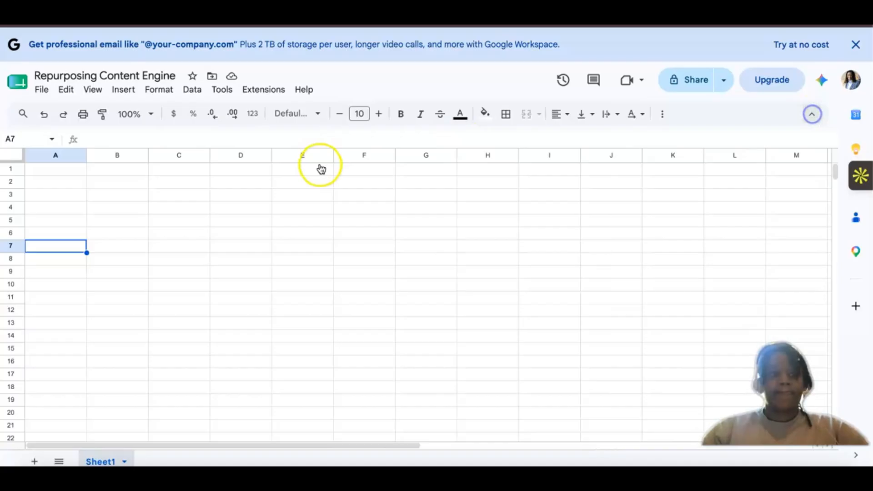
click(89, 171)
click(58, 171)
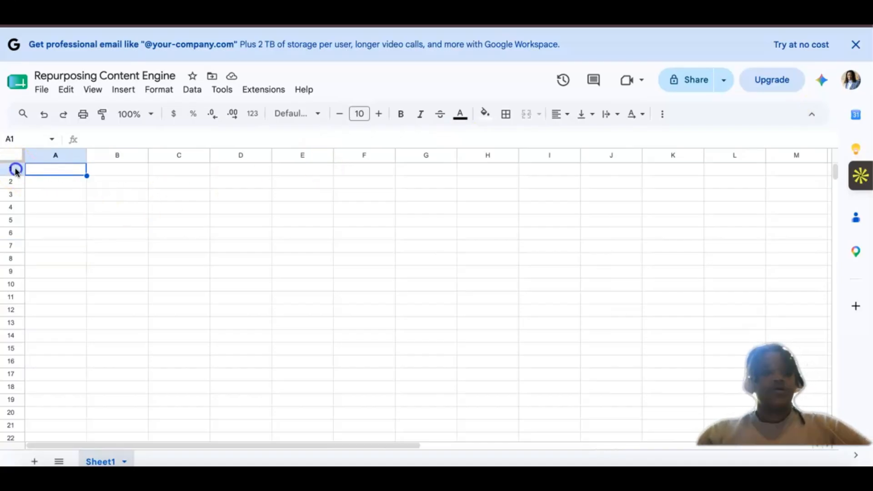
click(15, 169)
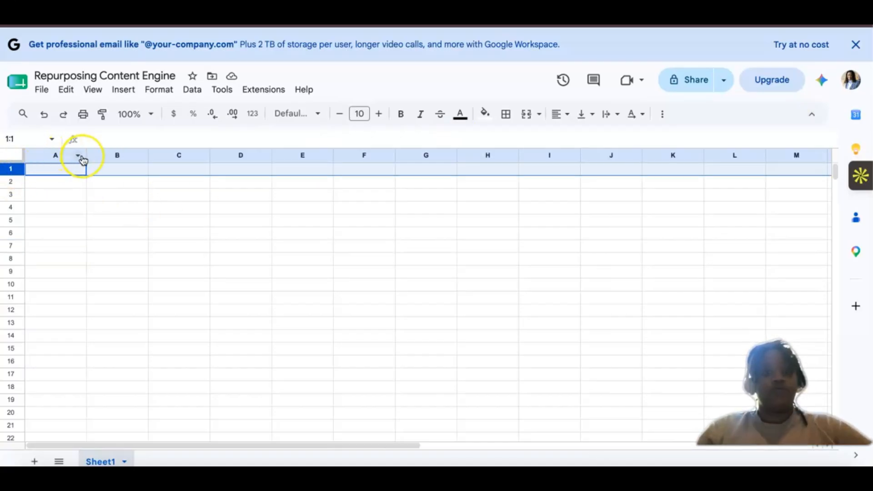
Step: Rename the sheet tab Sheet1 as "Video Queue"
click(104, 463)
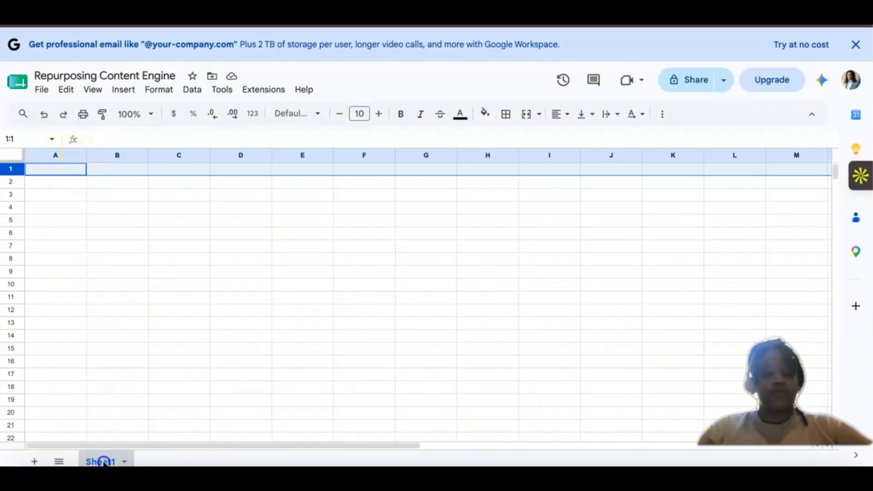
double_click(104, 462)
key(BackSpace)
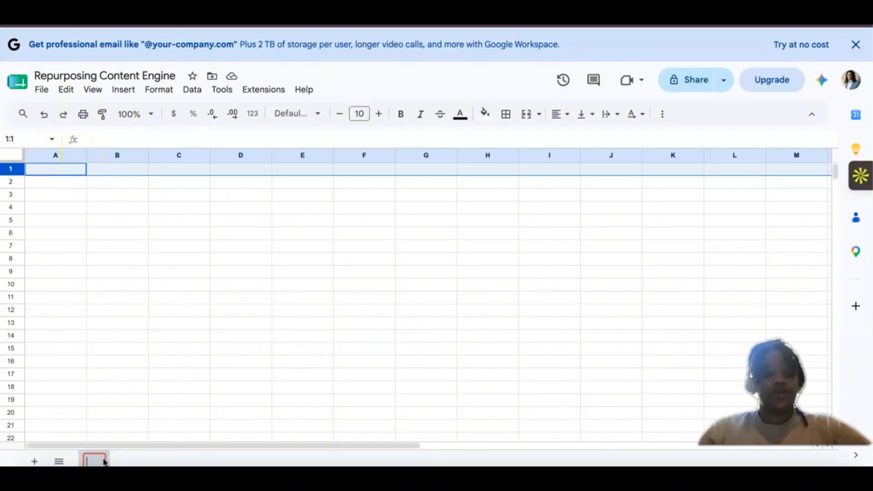
text(Video )
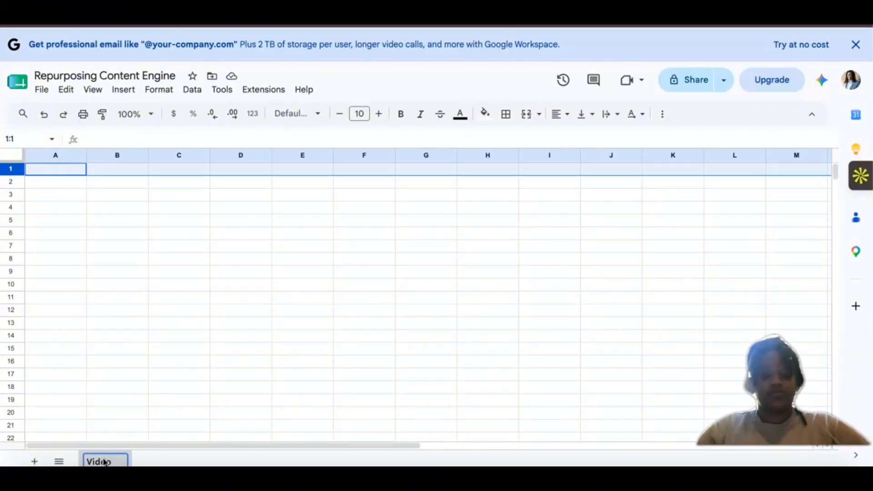
text(Que)
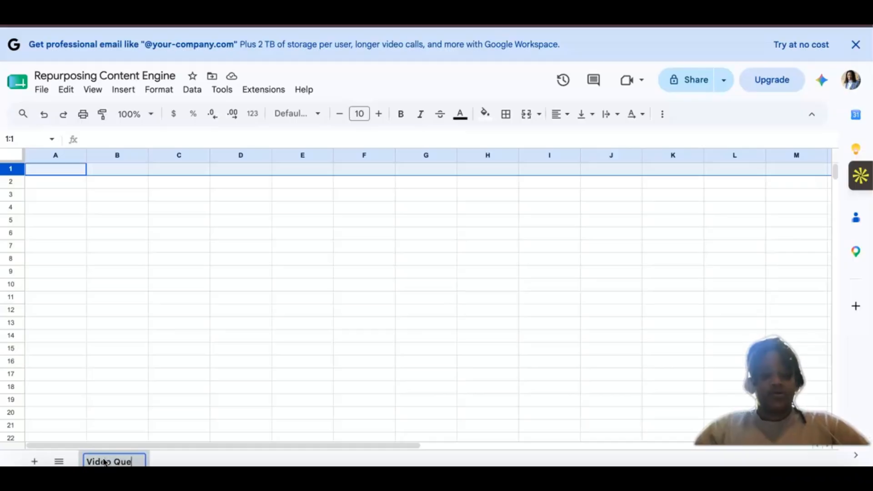
text(que)
key(BackSpace)
key(BackSpace)
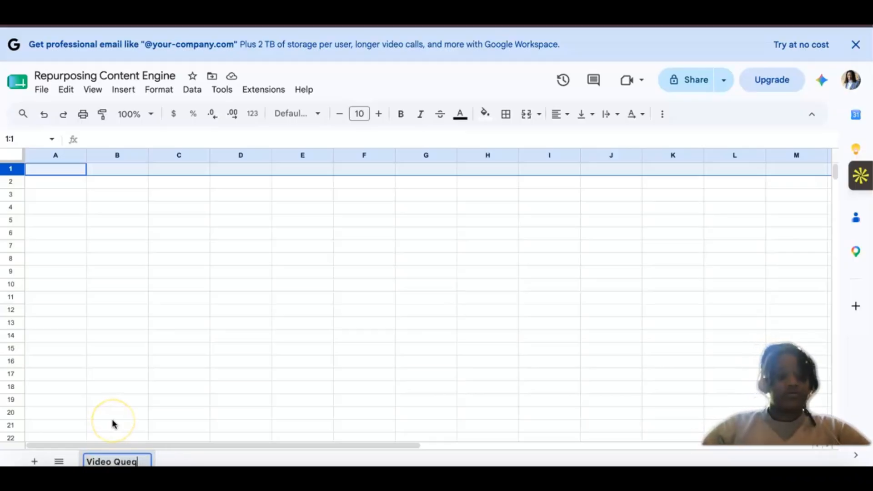
key(BackSpace)
text(u)
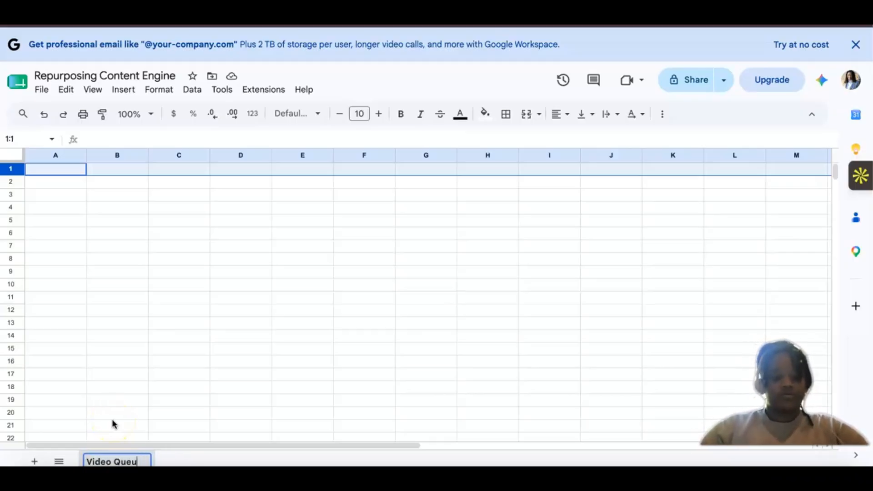
text(e)
click(136, 425)
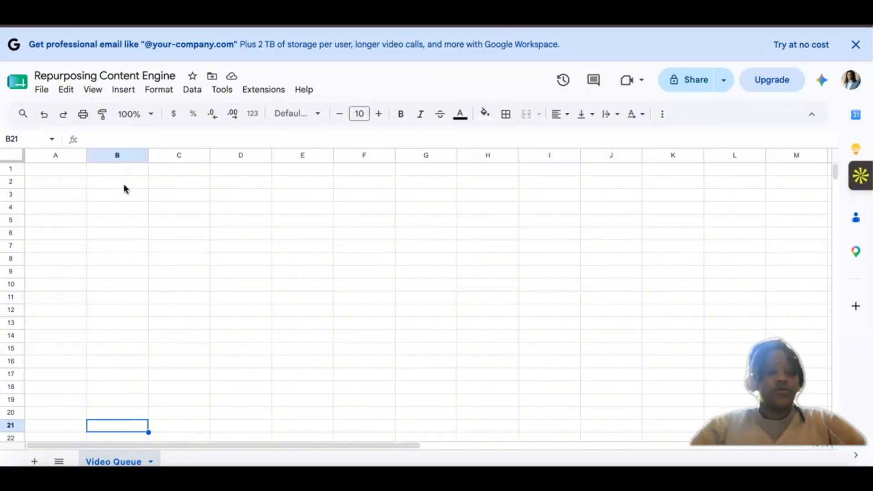
Step: Select the header cells from Status through Prompt Version in the existing Content Repurposing Engine spreadsheet's Video Queue sheet for copying
click(43, 170)
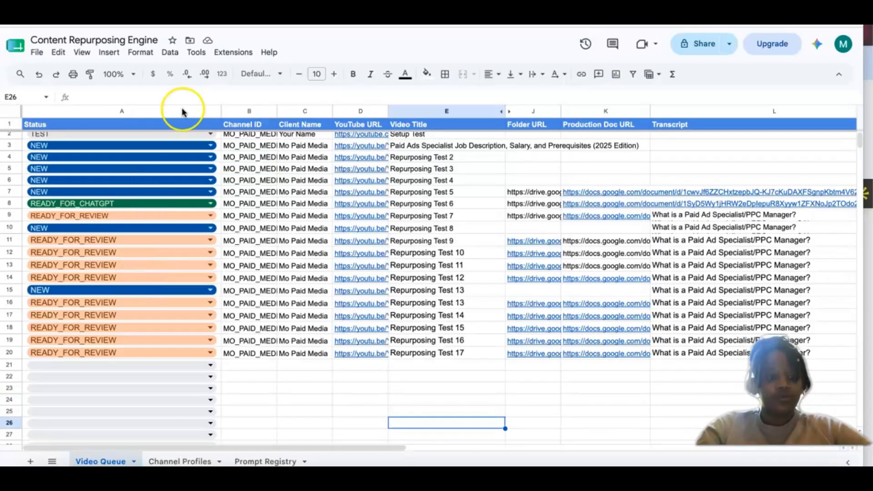
scroll(288, 194, up, 1)
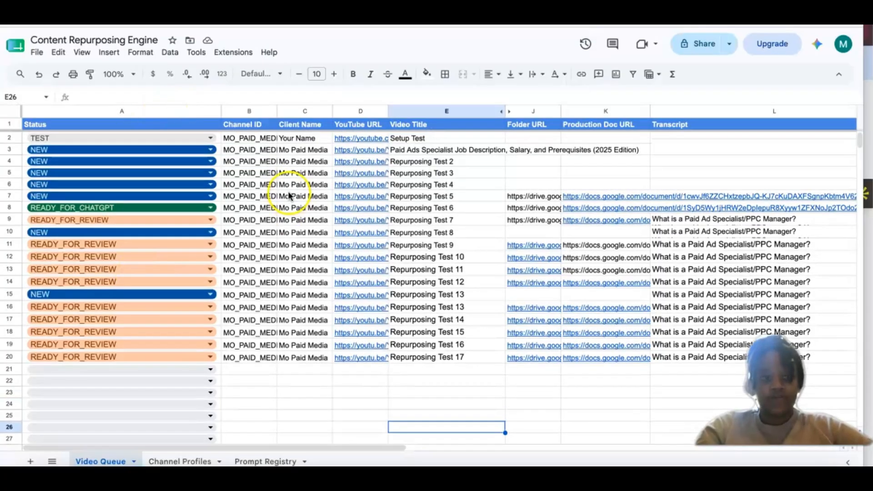
click(35, 119)
click(9, 124)
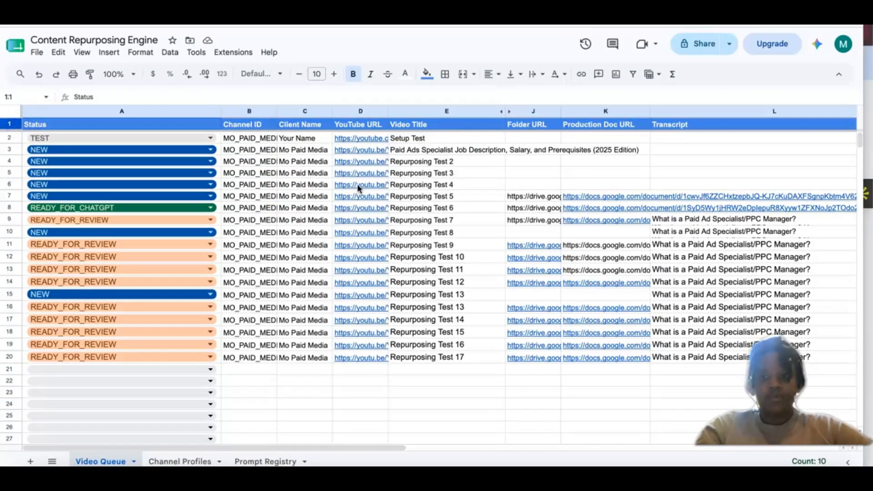
scroll(356, 184, right, 10)
click(336, 166)
click(303, 124)
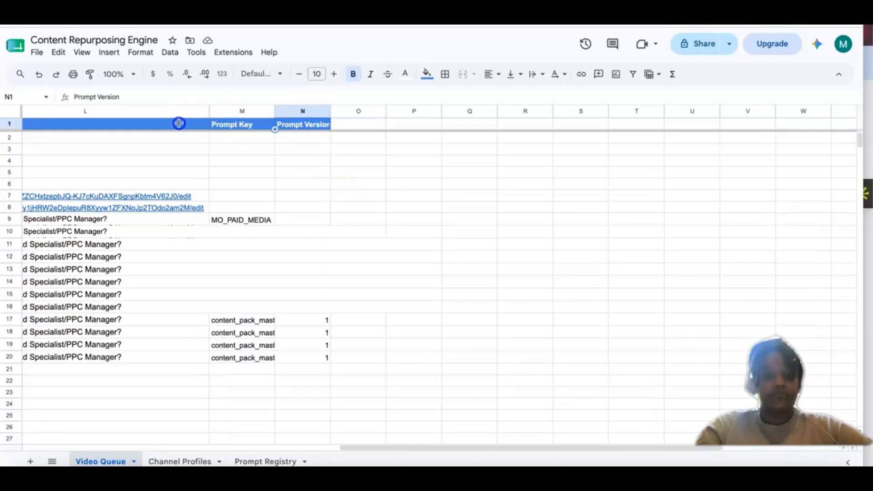
drag(179, 123, 23, 123)
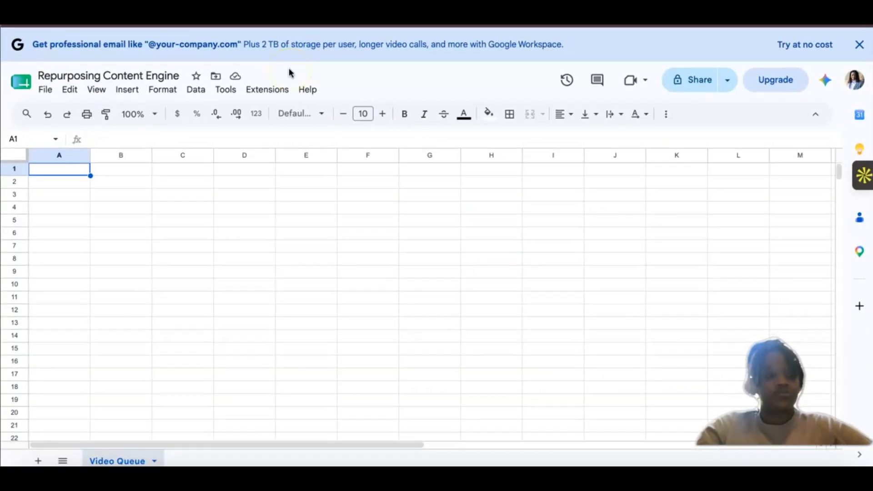
Step: Paste the copied headers into row 1 of the new Video Queue sheet with their bold white text and blue fill
key(ctrl+v)
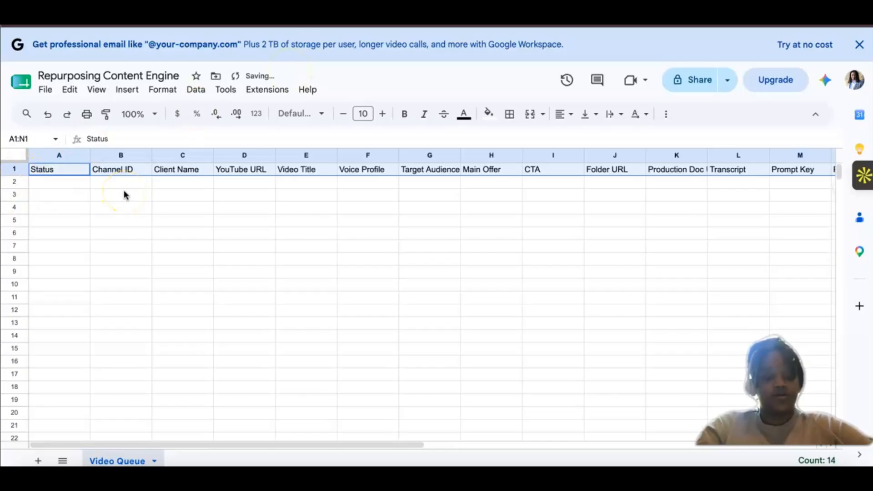
click(18, 169)
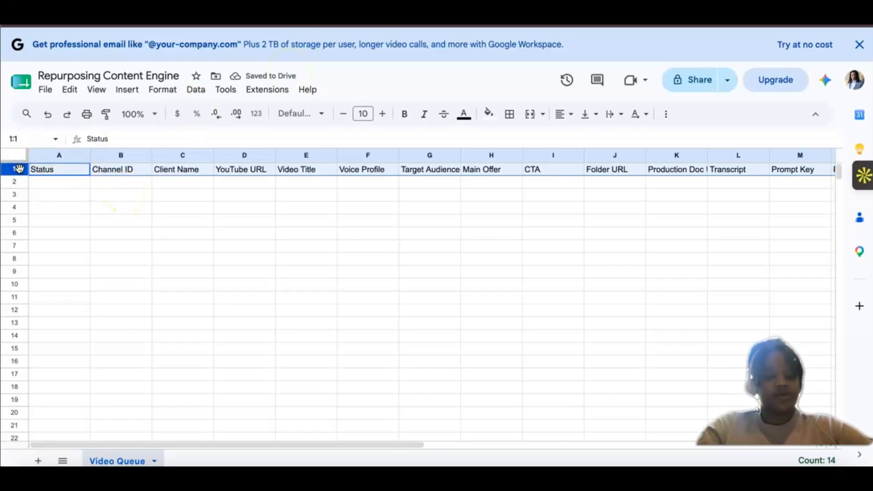
key(ctrl+b)
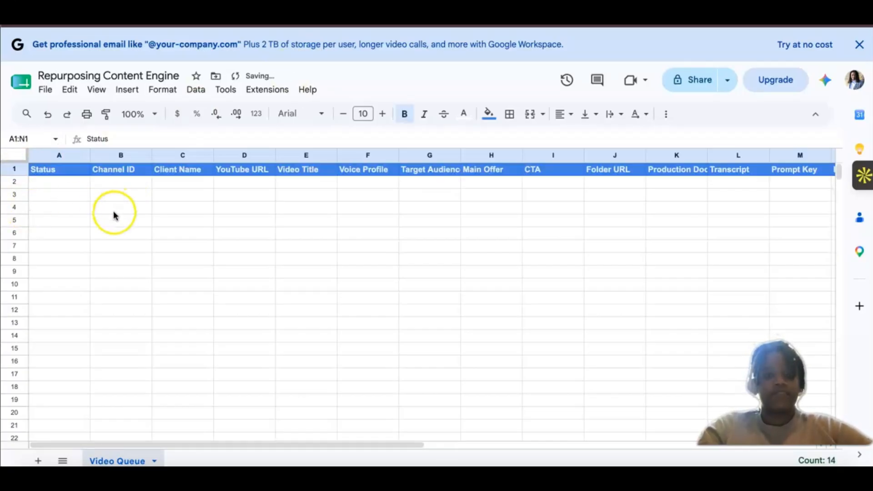
Step: Widen columns G and K so the Target Audience and Production Doc URL headers fit in full
scroll(114, 213, down, 3)
scroll(459, 146, up, 3)
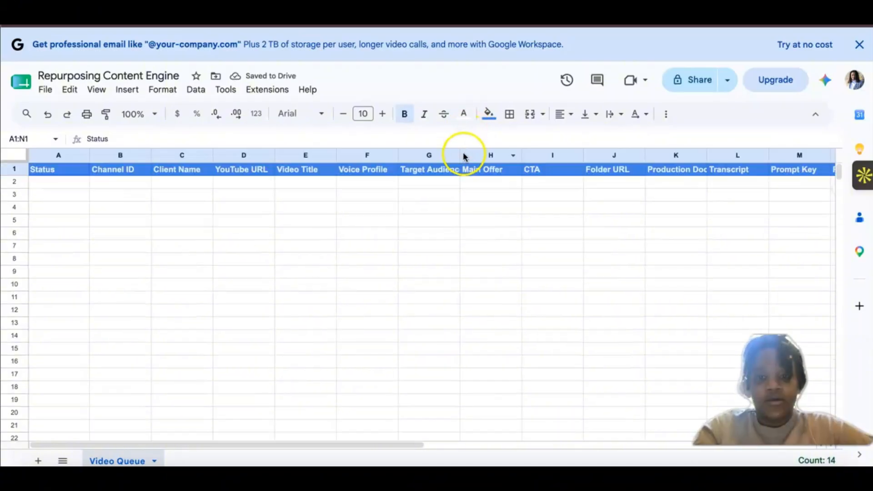
drag(461, 152, 512, 152)
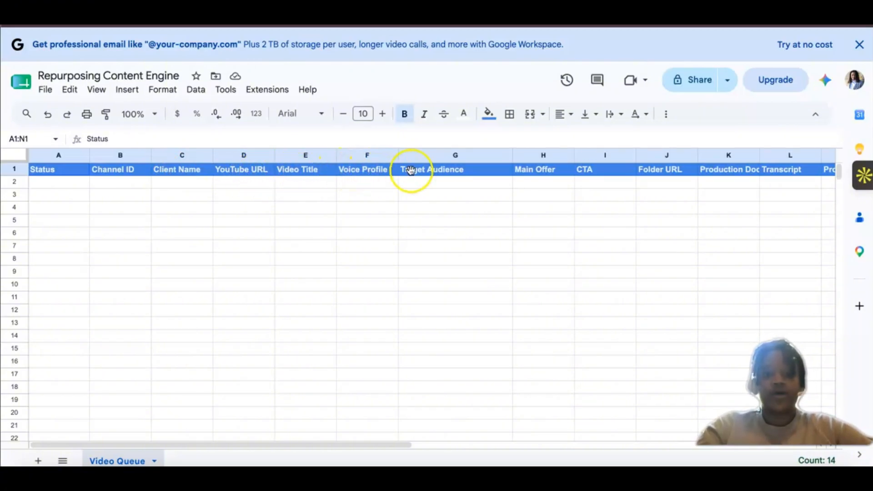
scroll(410, 170, right, 2)
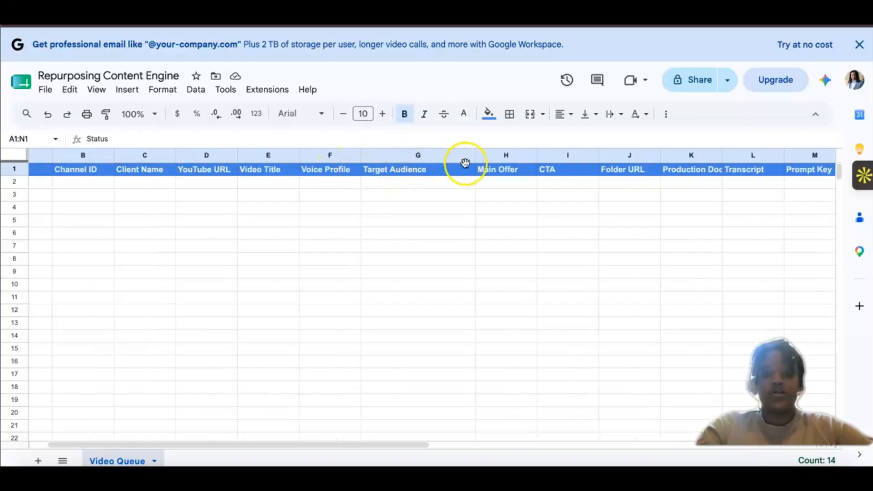
scroll(500, 168, right, 1)
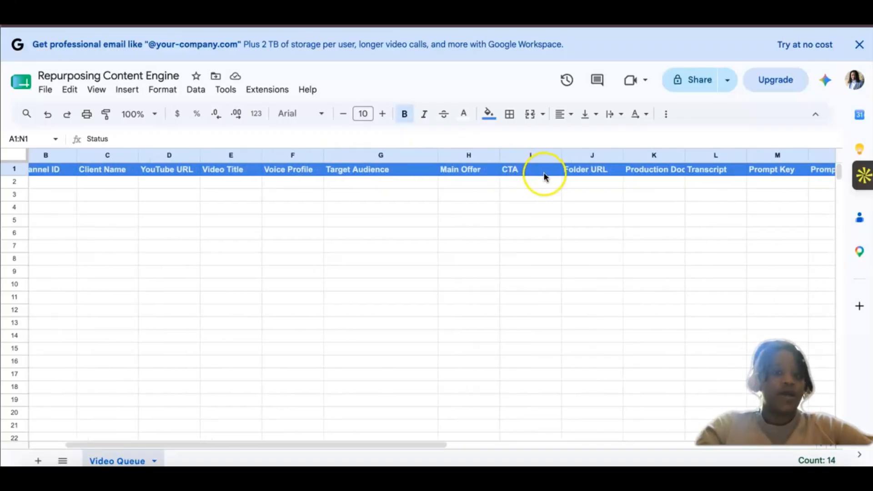
scroll(544, 175, right, 1)
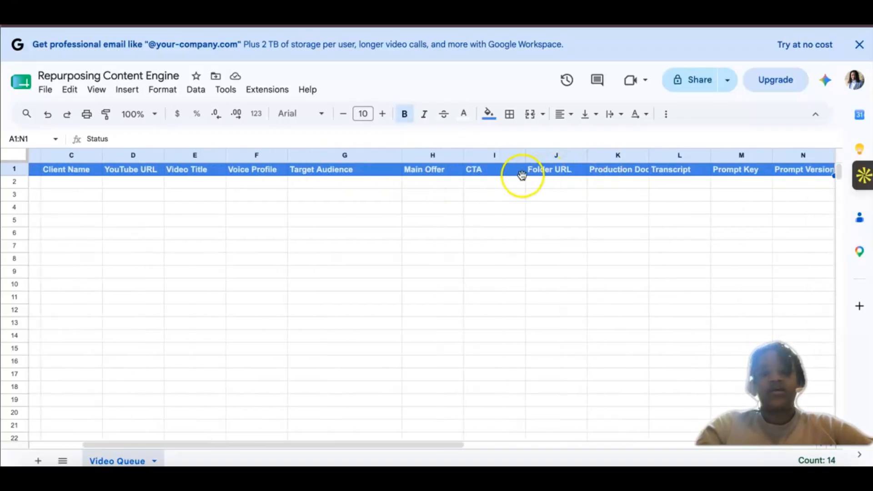
scroll(564, 170, right, 1)
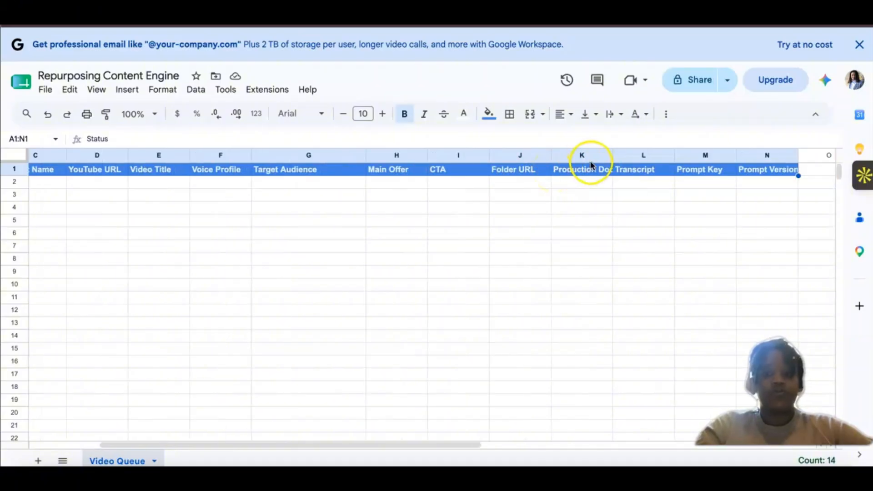
drag(614, 153, 638, 152)
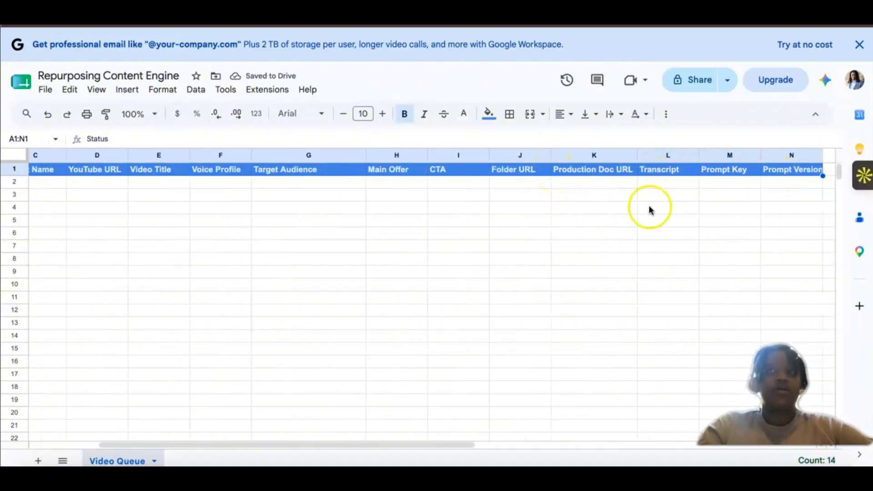
scroll(502, 241, left, 2)
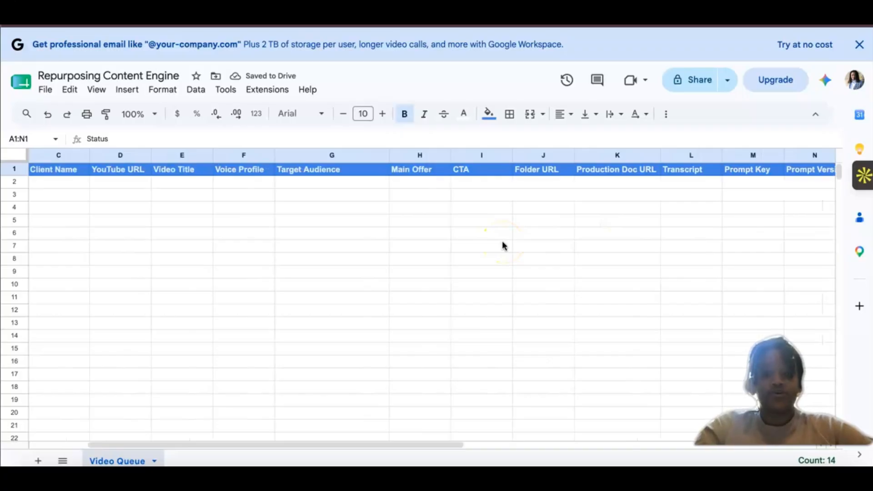
scroll(502, 242, left, 2)
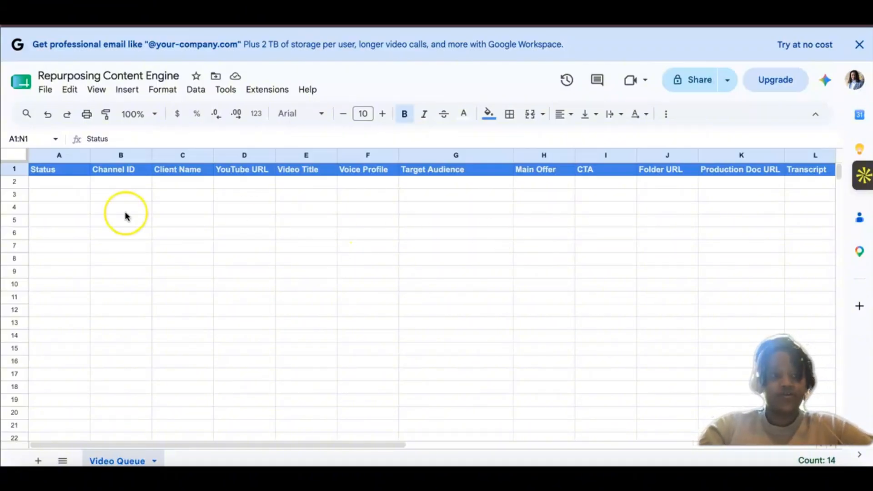
Step: Examine the Status dropdown's options and data validation rules in the existing Content Repurposing Engine spreadsheet
click(61, 178)
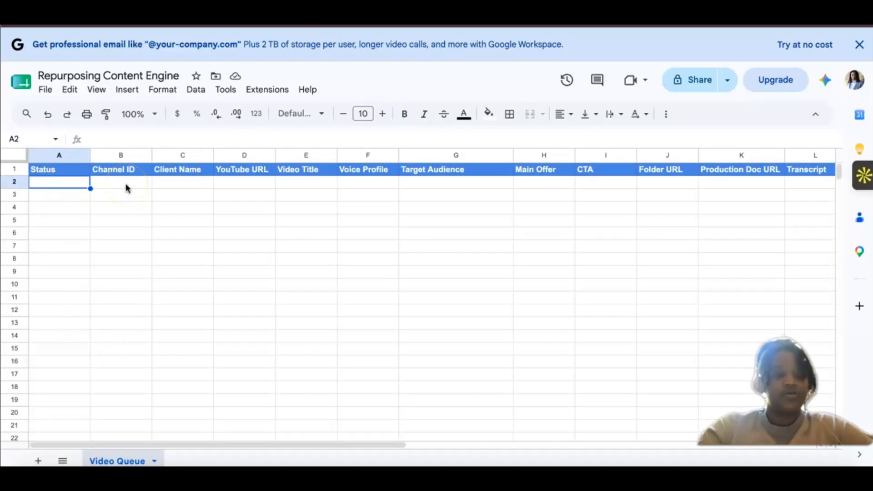
click(50, 171)
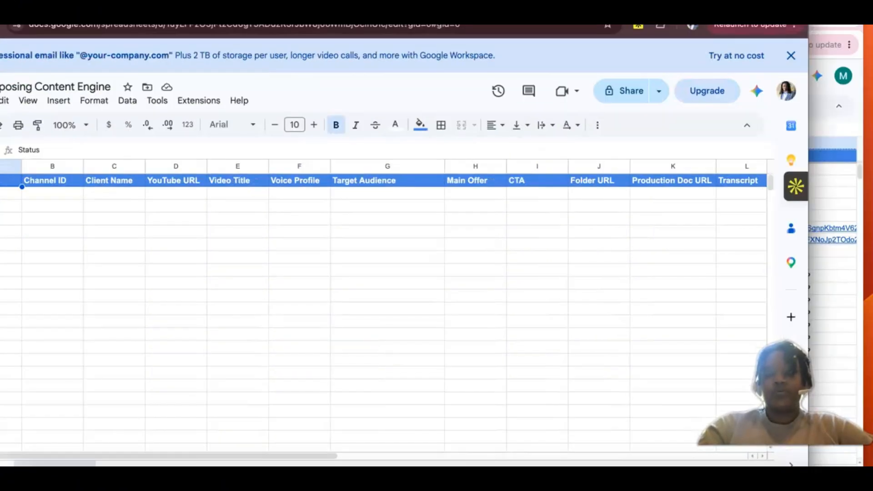
click(828, 125)
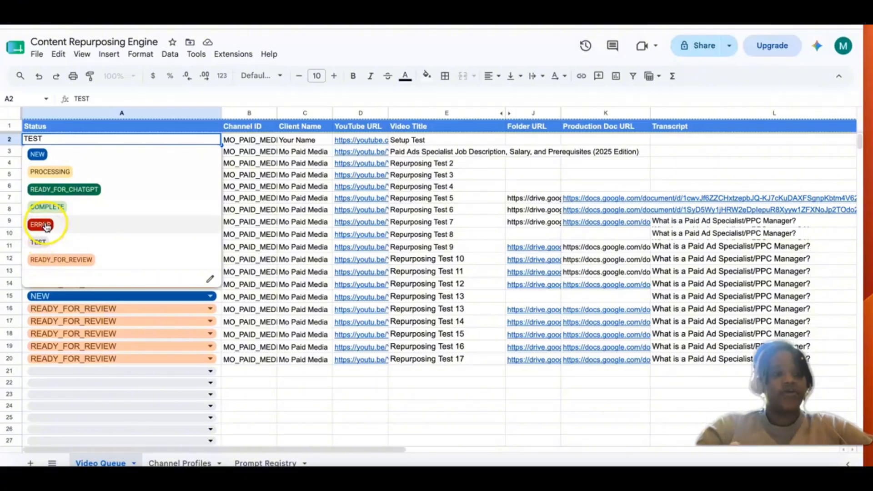
click(289, 188)
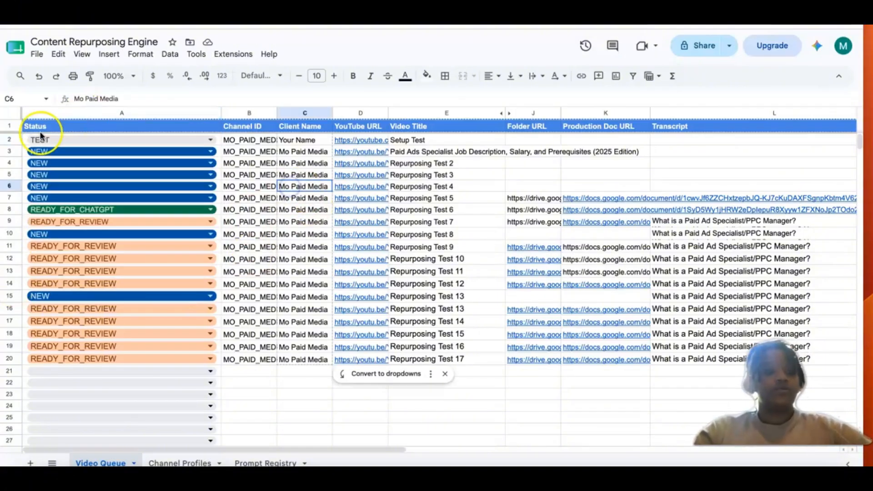
click(209, 141)
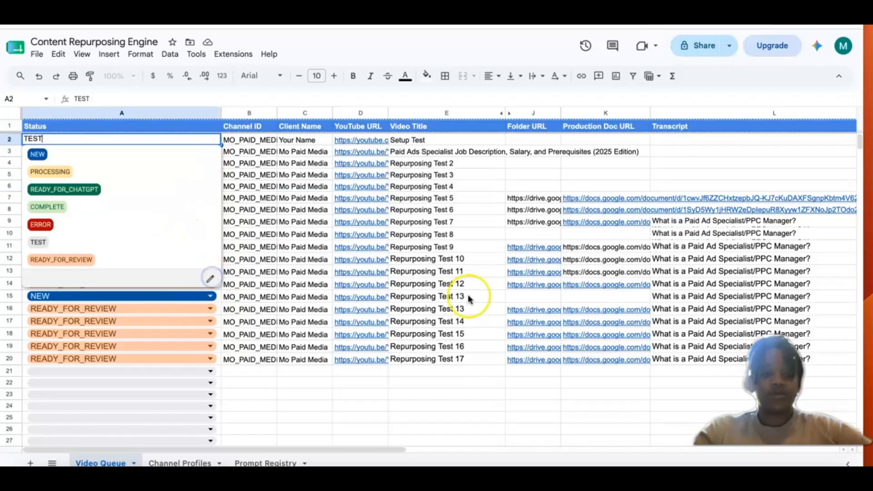
click(768, 214)
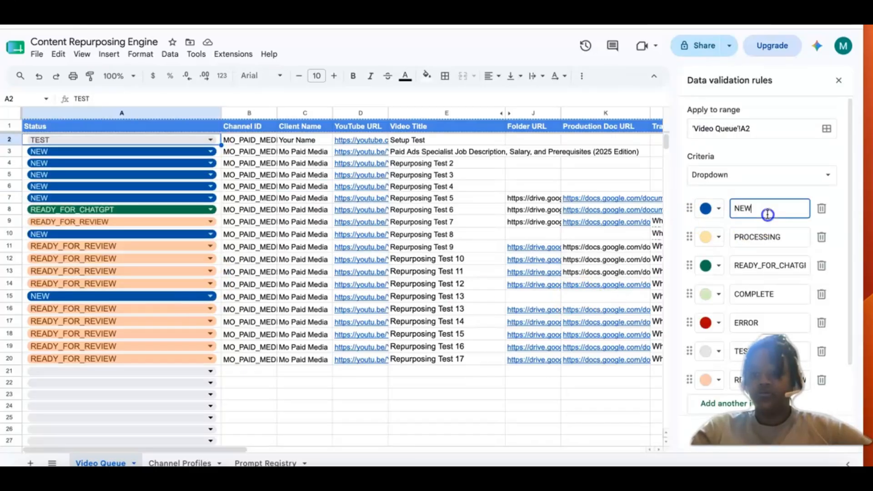
double_click(768, 212)
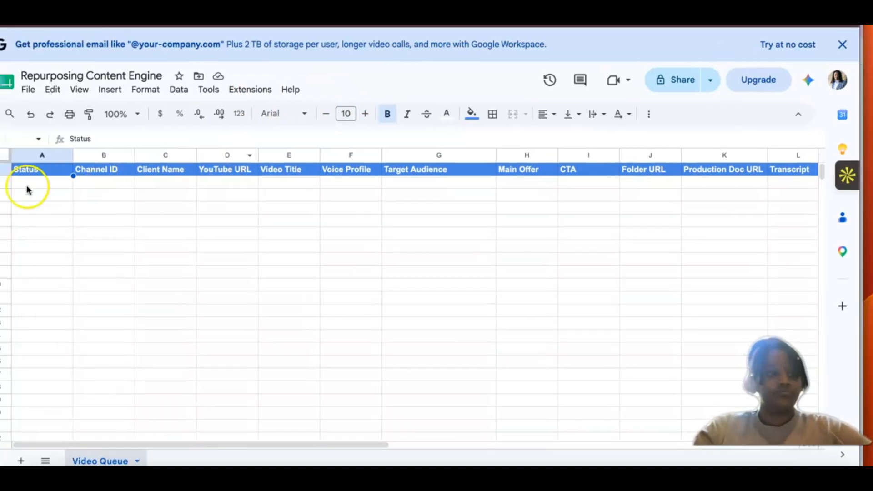
Step: Add a dropdown to cell A2 beneath the Status header with NEW as its first option
click(41, 183)
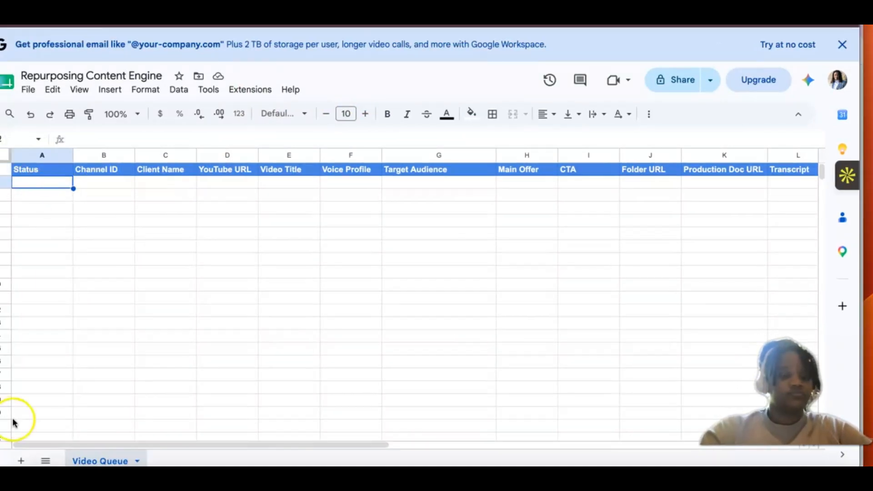
right_click(43, 186)
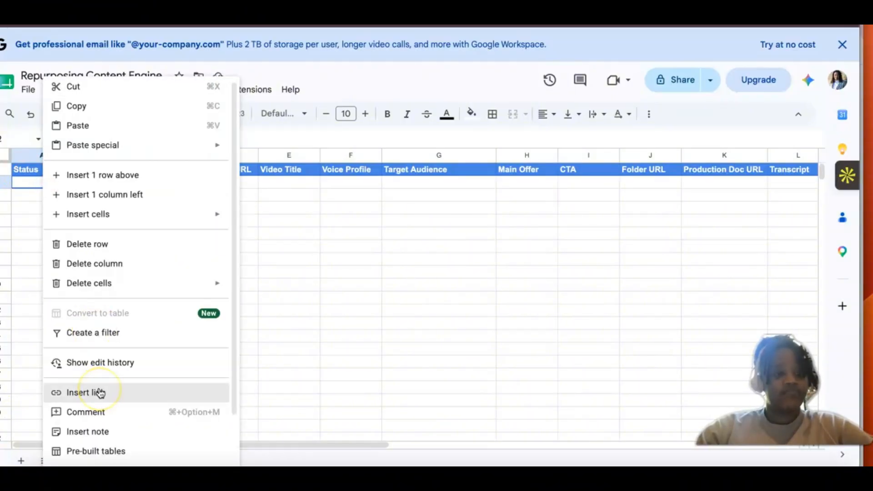
scroll(98, 391, down, 2)
click(87, 406)
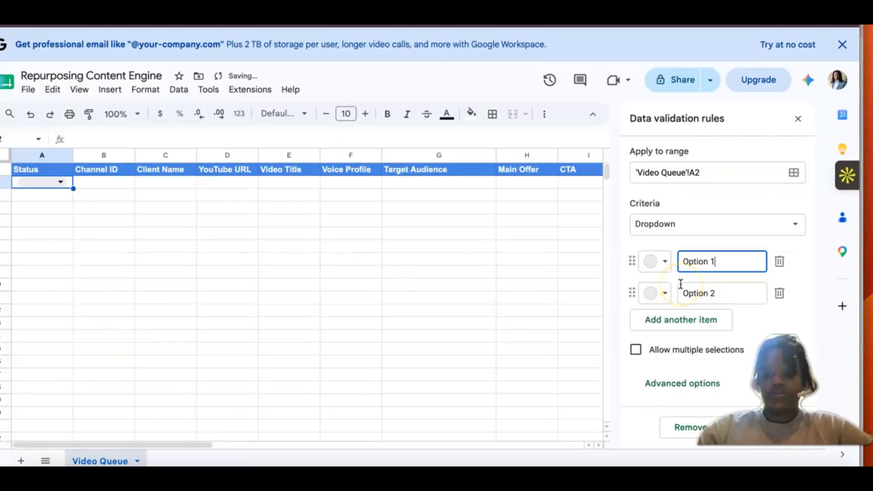
text(Opti)
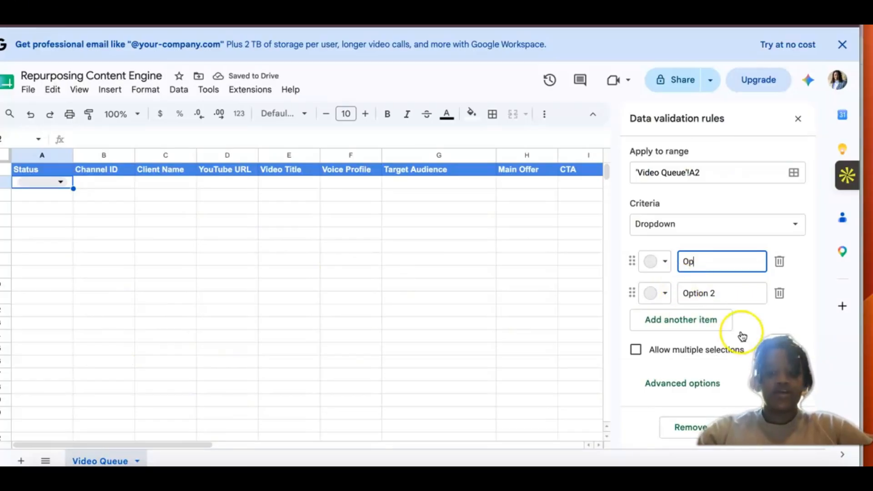
key(BackSpace)
key(BackSpace)
text(NEW)
Step: Set the second option of the Status dropdown in A2 to READY
click(704, 293)
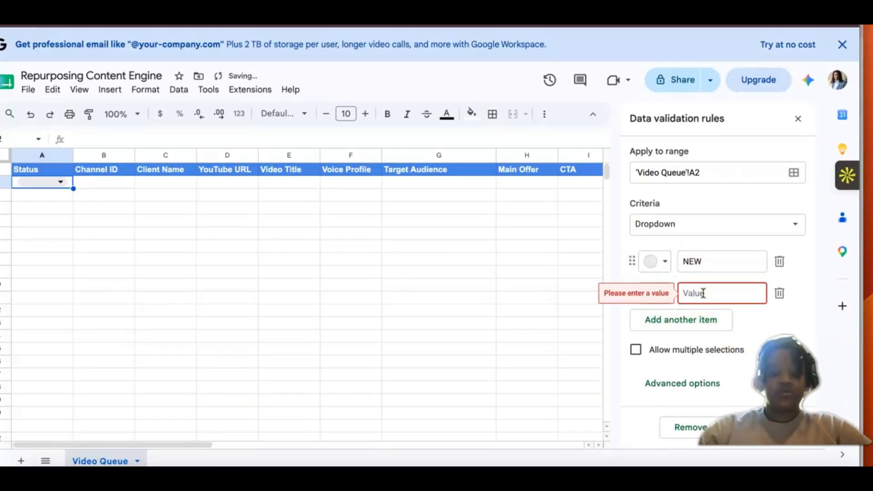
text(P)
key(BackSpace)
text(R)
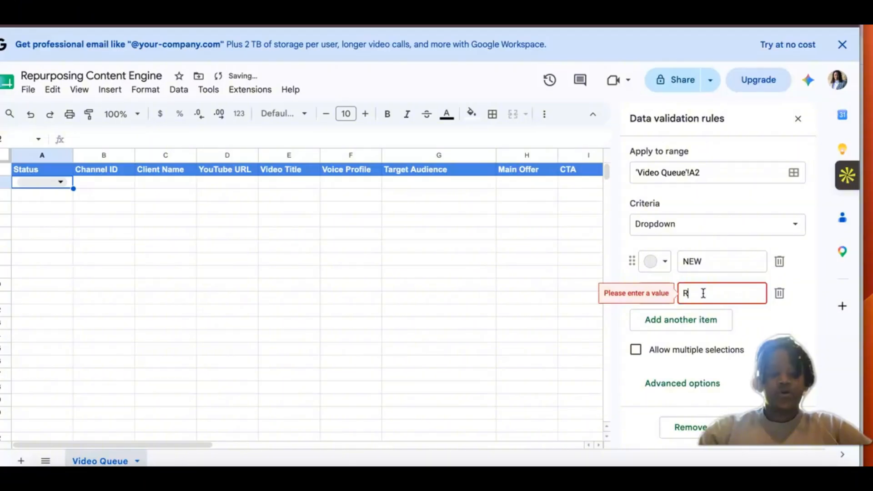
text(EADY)
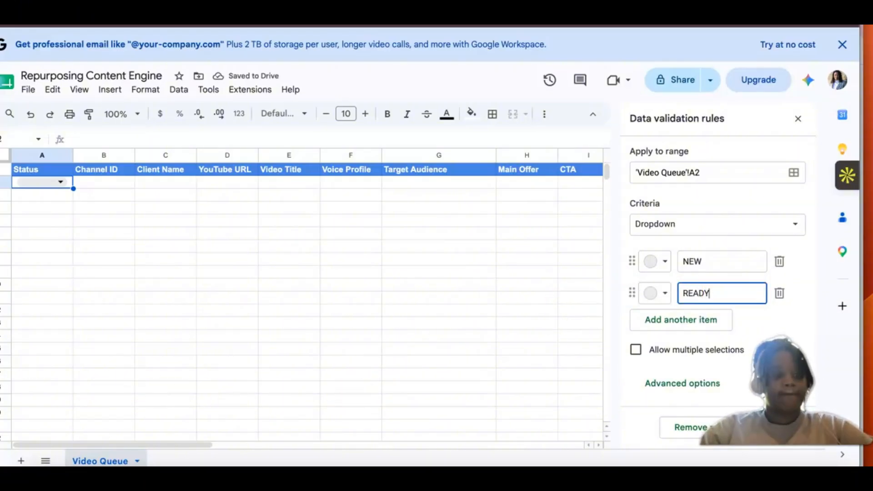
click(104, 349)
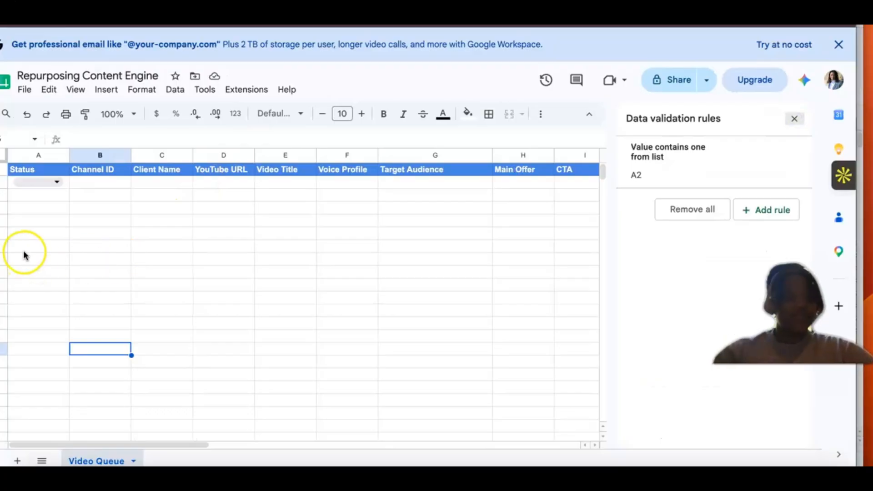
Step: Enter MO_PAID _MEDIA as the Channel ID in cell B2 and widen column B to fit it
click(83, 181)
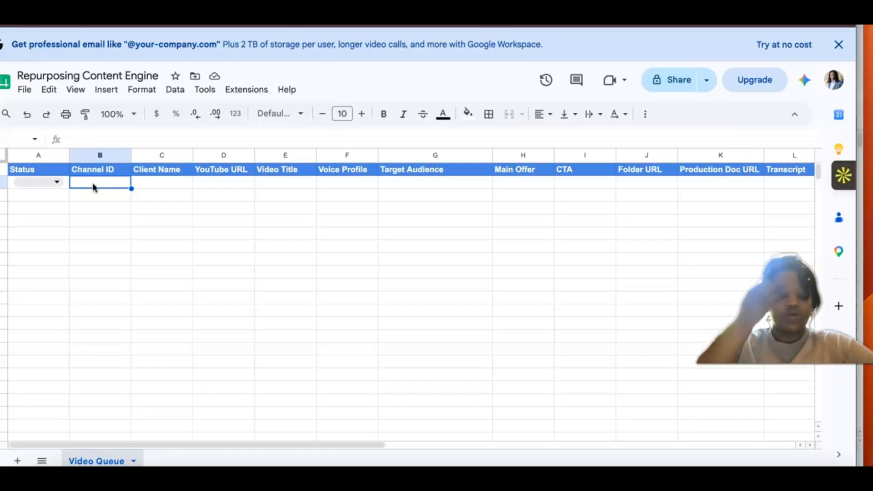
text(MO)
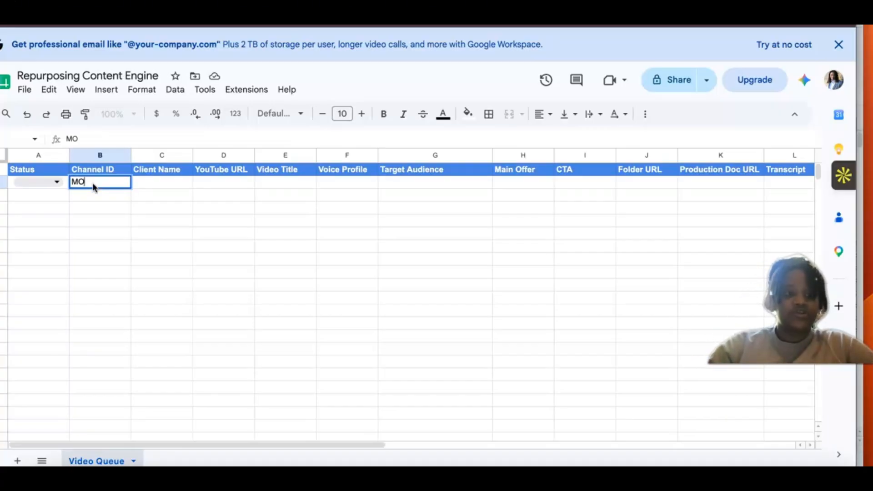
text(_M)
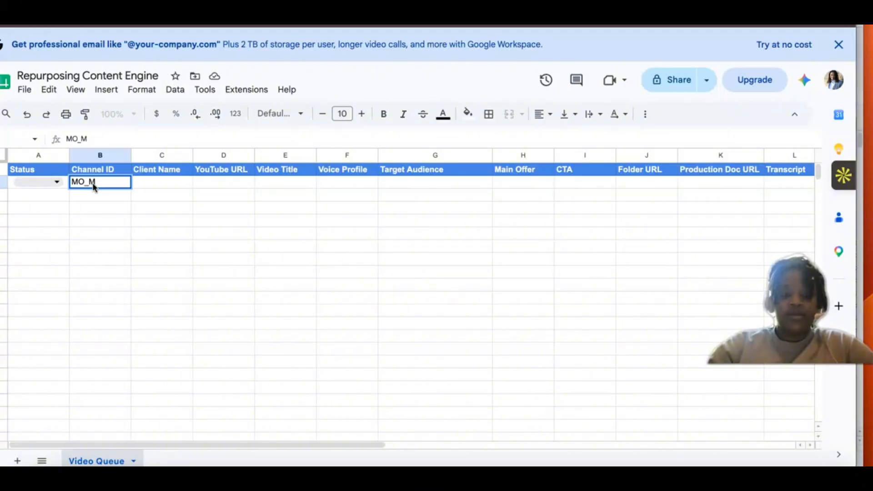
text(EDIA_)
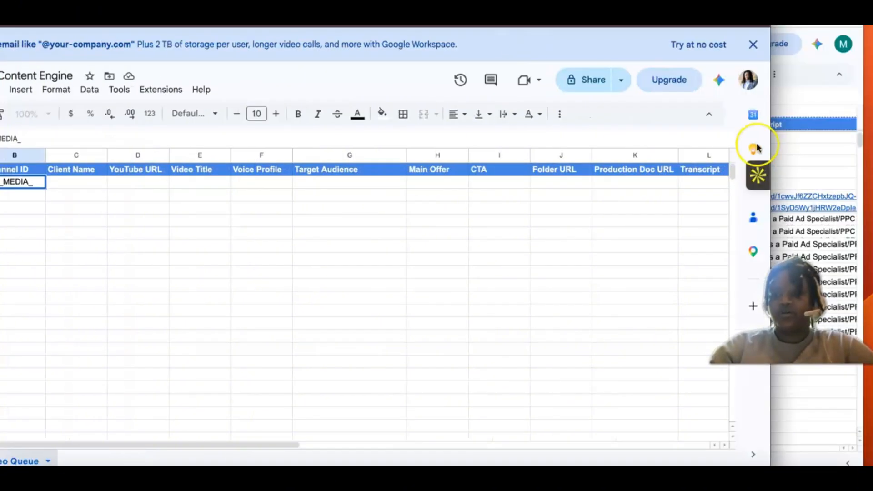
click(760, 146)
scroll(625, 220, left, 5)
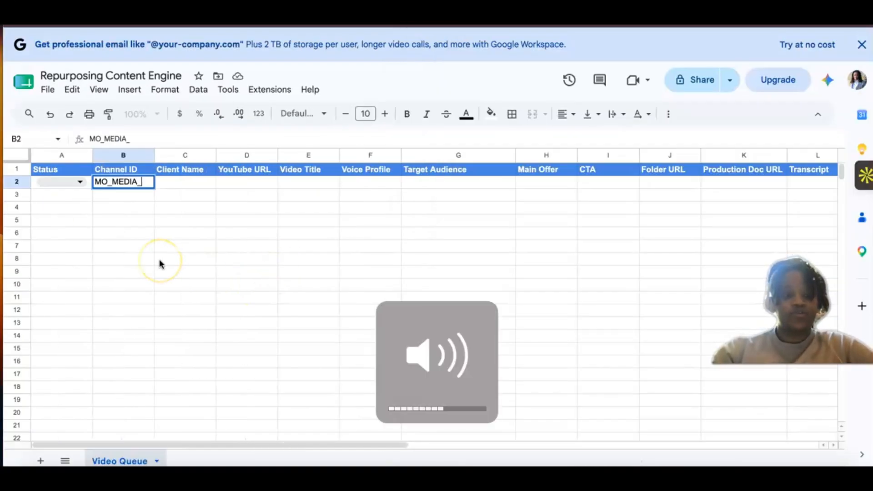
key(BackSpace)
key(BackSpace)
key(BackSpace)
key(BackSpace)
key(BackSpace)
key(BackSpace)
text(P)
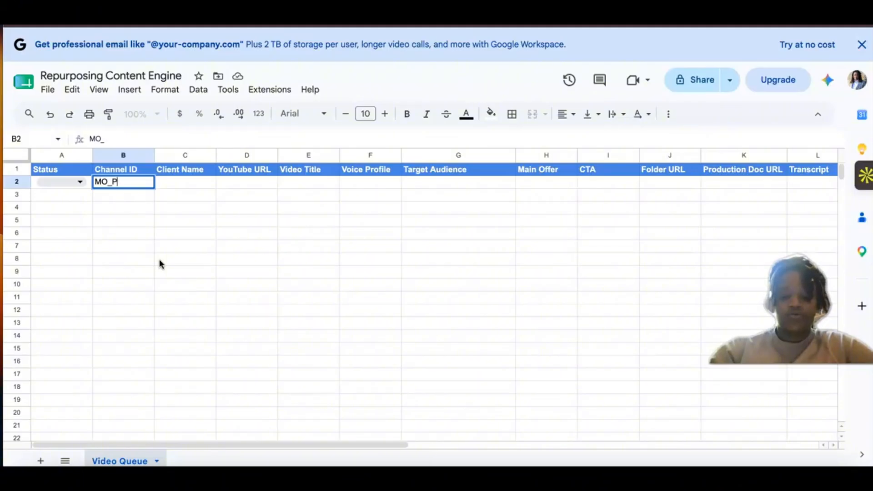
text(AID )
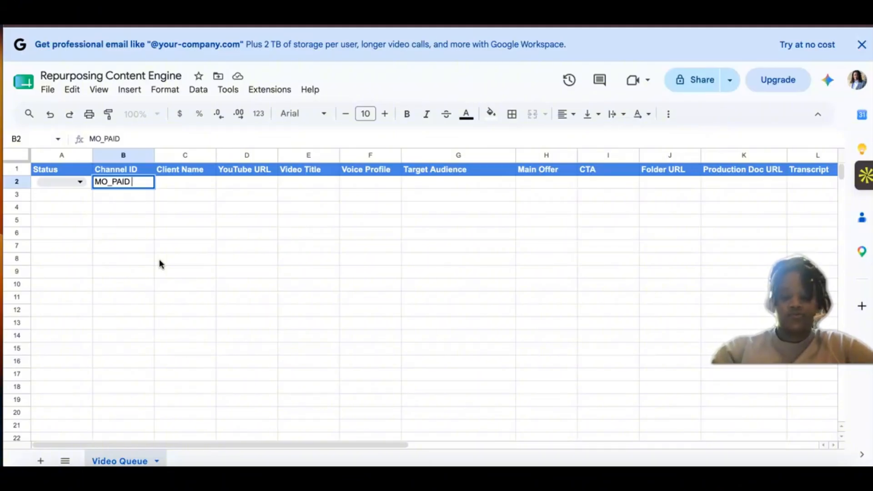
text(_MEDIA)
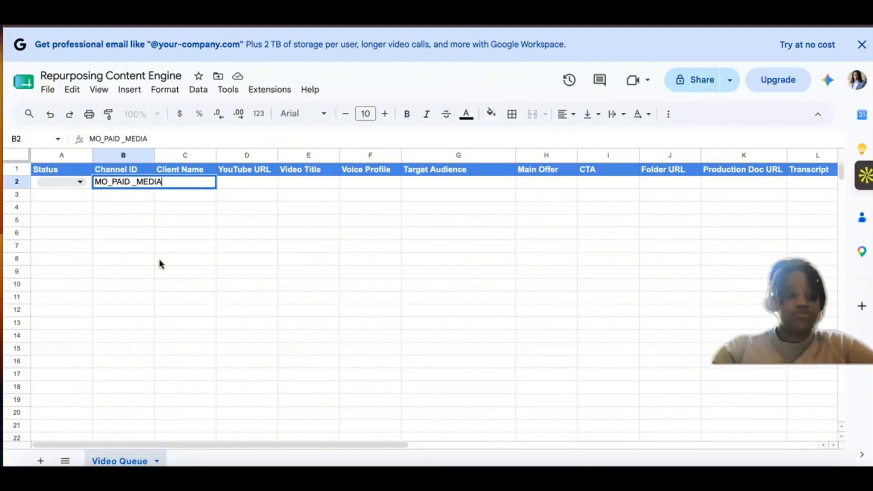
click(141, 284)
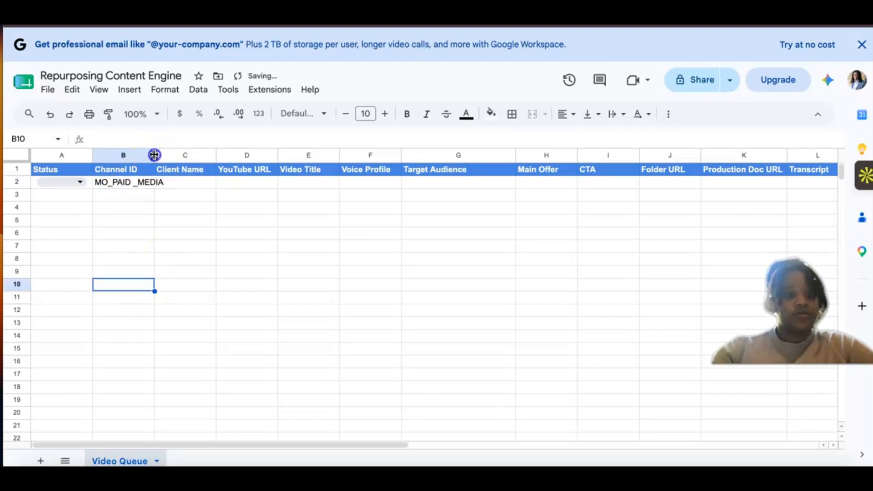
drag(155, 155, 177, 159)
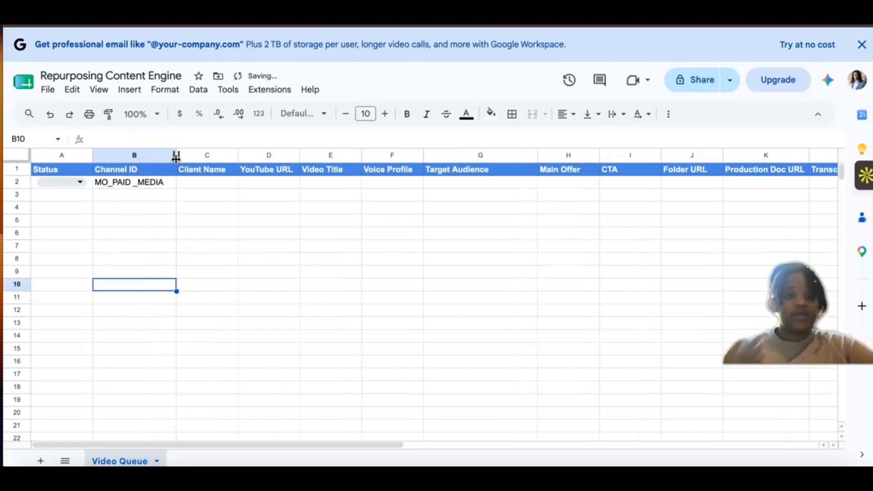
Step: Enter the client's name in cell C2 beneath the Client Name header
click(219, 184)
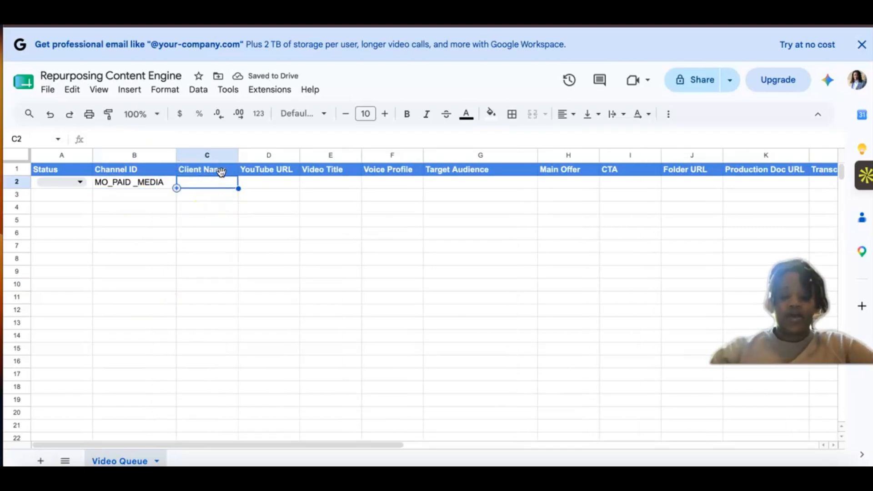
text(Morii)
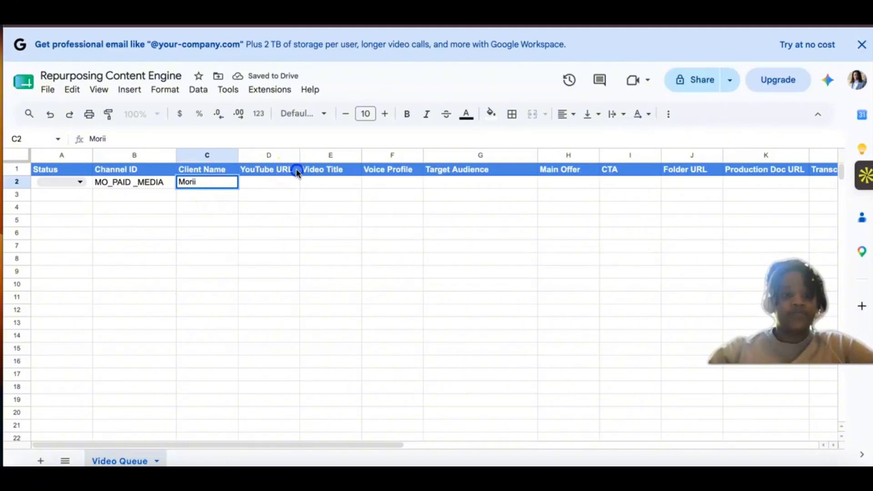
click(281, 174)
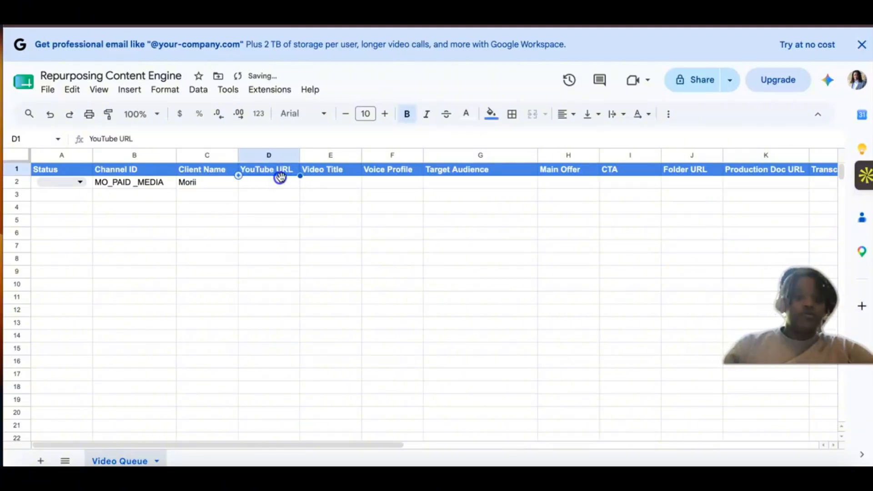
Step: Copy the placeholder YouTube URL from D2 of the existing Content Repurposing Engine spreadsheet into D2 of the new sheet and widen column D
click(280, 181)
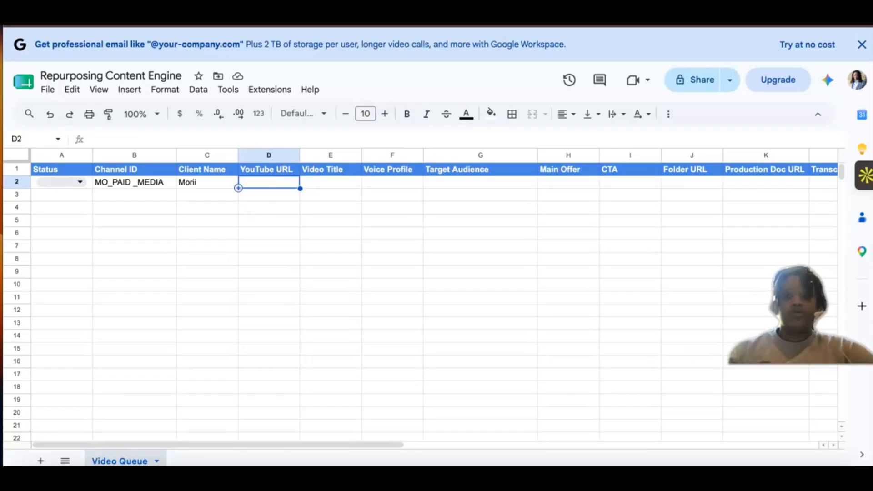
drag(709, 13, 604, 14)
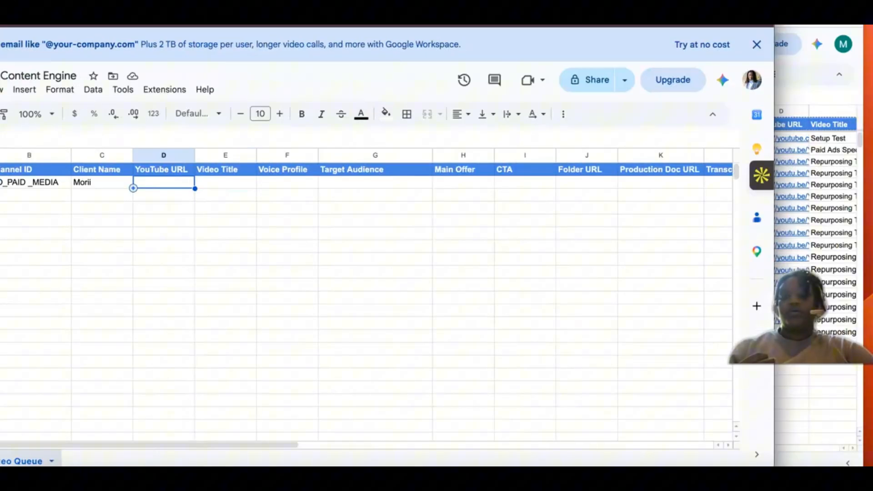
click(816, 87)
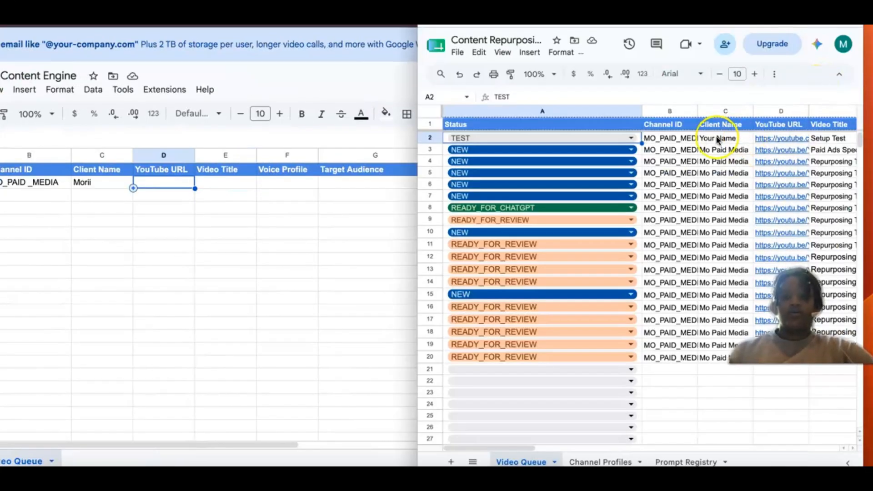
scroll(717, 139, right, 2)
click(697, 139)
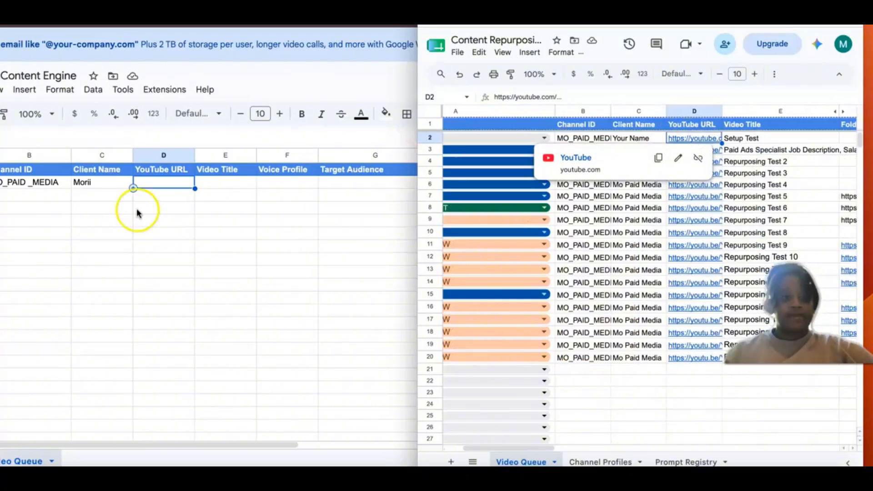
click(159, 180)
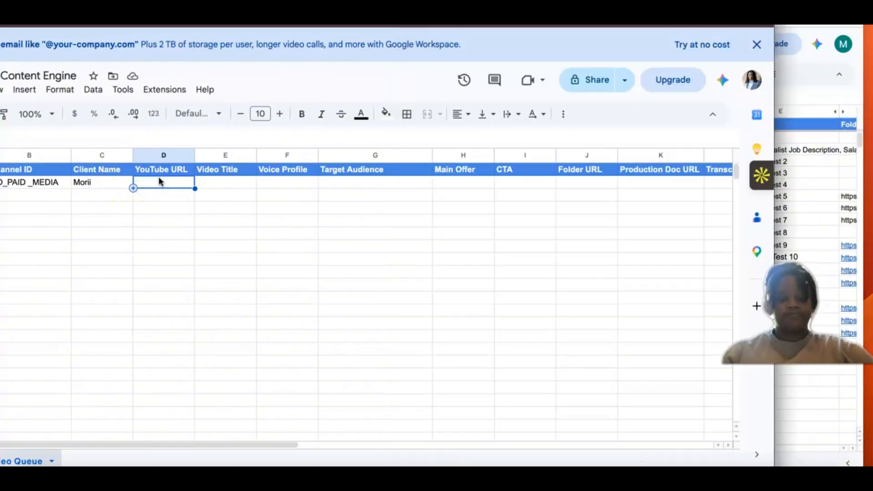
key(ctrl+v)
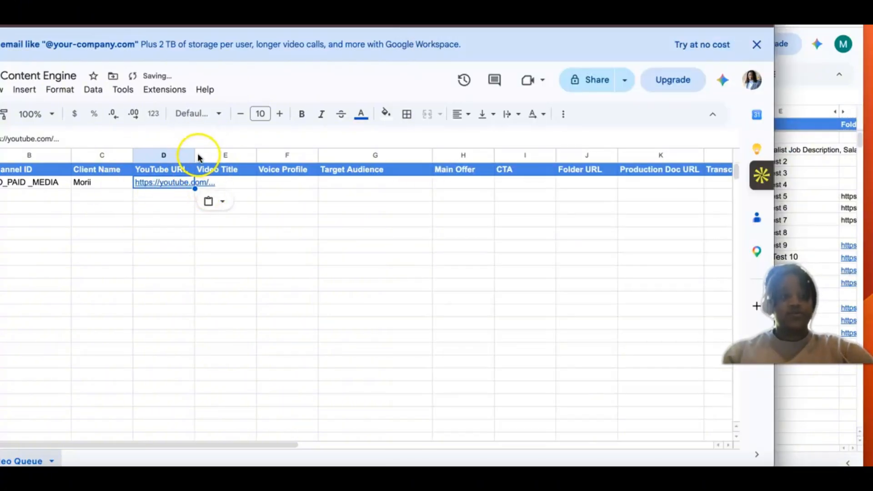
drag(195, 152, 259, 155)
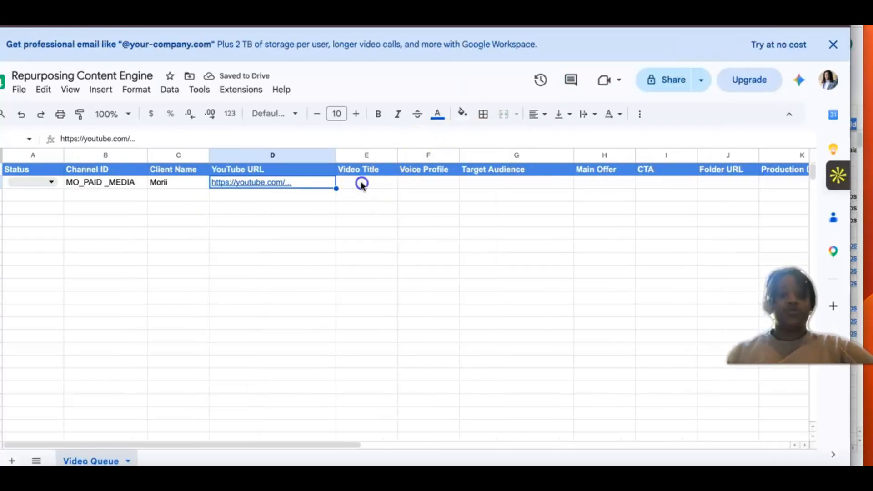
Step: Enter Test 1 as the Video Title in cell E2
click(361, 184)
text(Test)
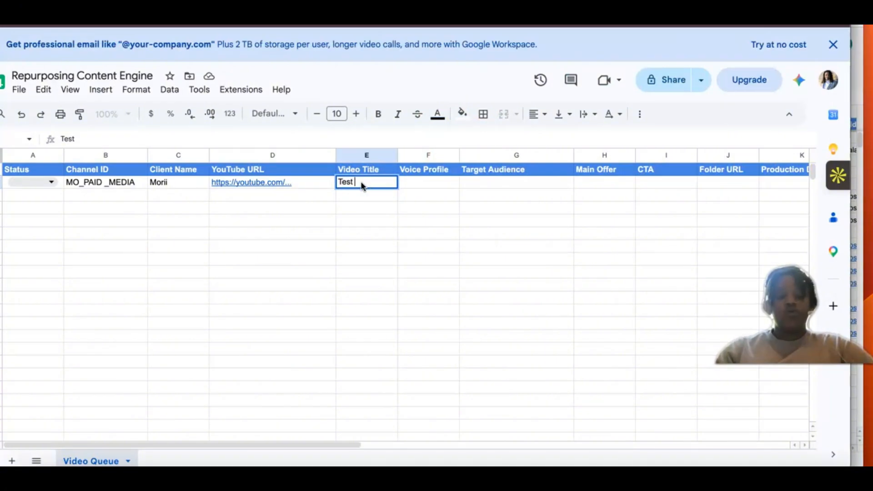
text( 1)
click(358, 237)
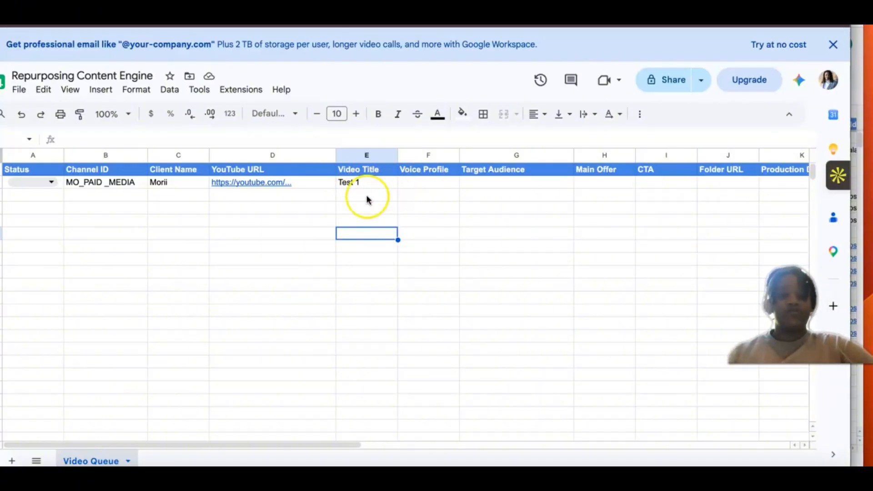
Step: Examine the Video Queue columns in the existing Content Repurposing Engine spreadsheet, from Status across to Prompt Version
click(413, 184)
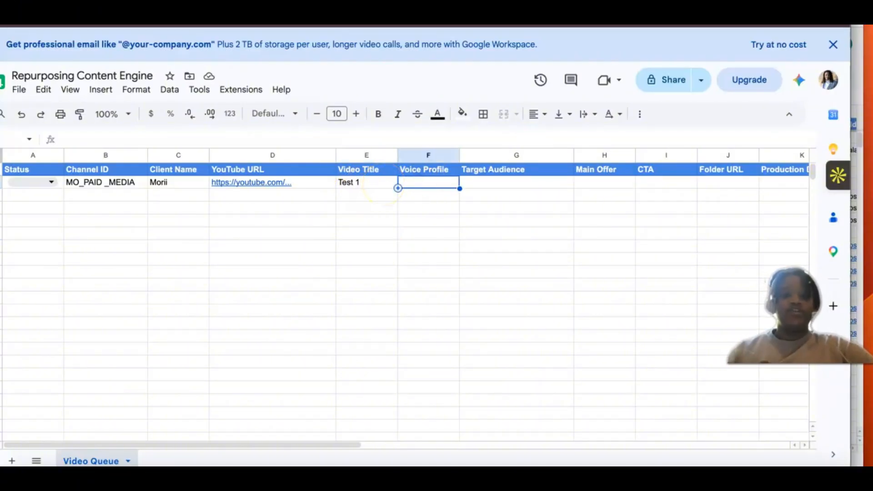
drag(591, 26, 522, 26)
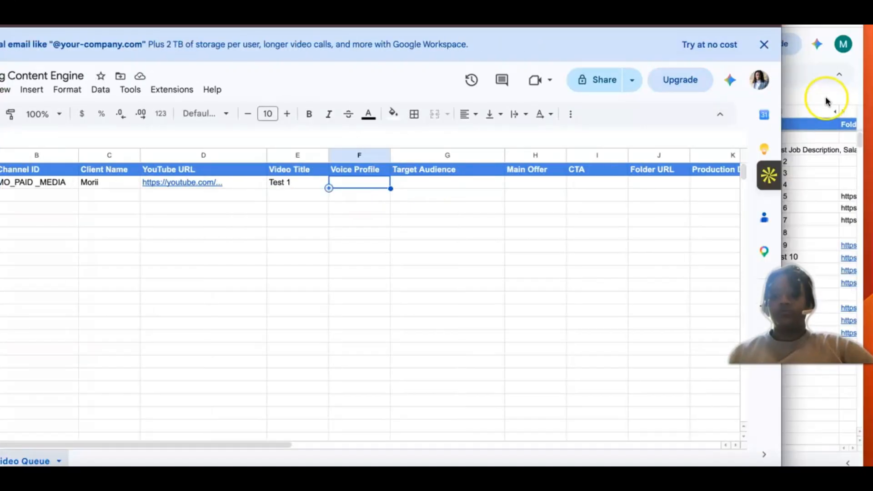
click(826, 98)
scroll(665, 169, right, 3)
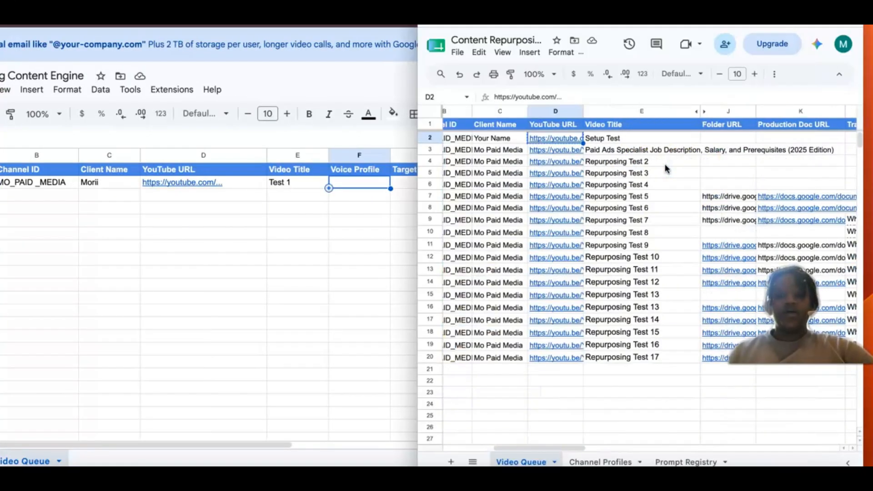
scroll(666, 168, right, 3)
scroll(665, 169, left, 5)
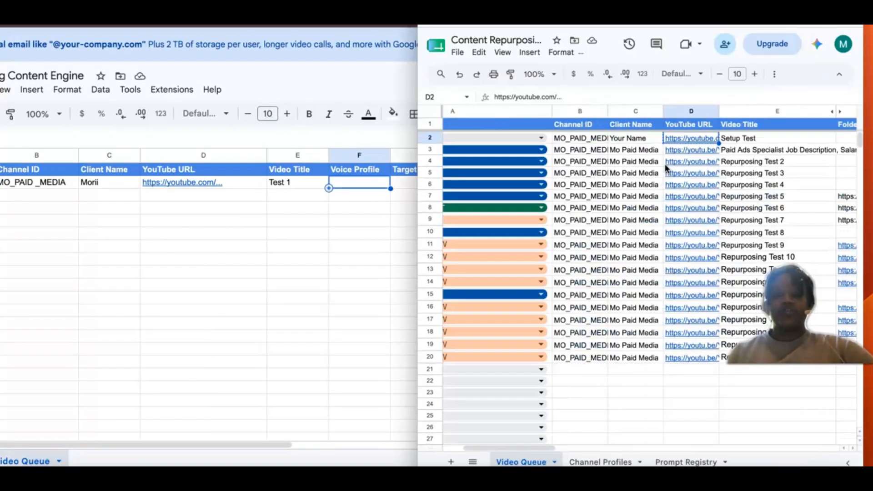
scroll(665, 169, right, 6)
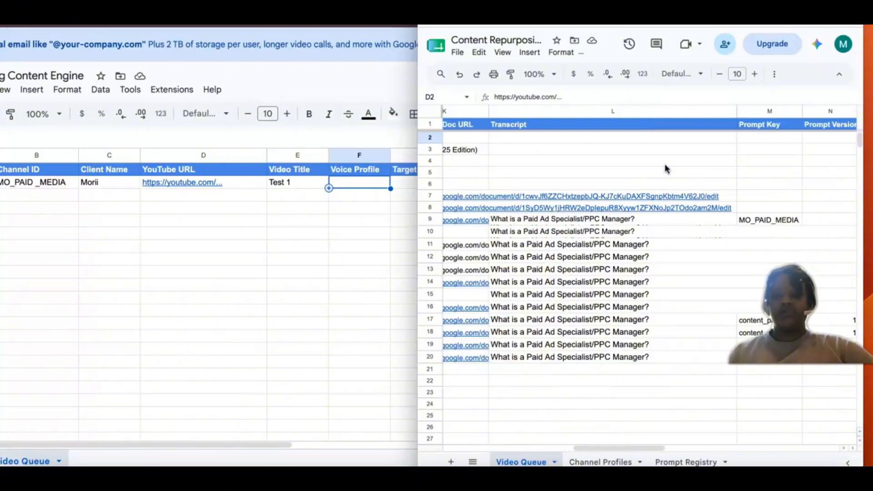
scroll(665, 169, right, 3)
scroll(666, 169, left, 8)
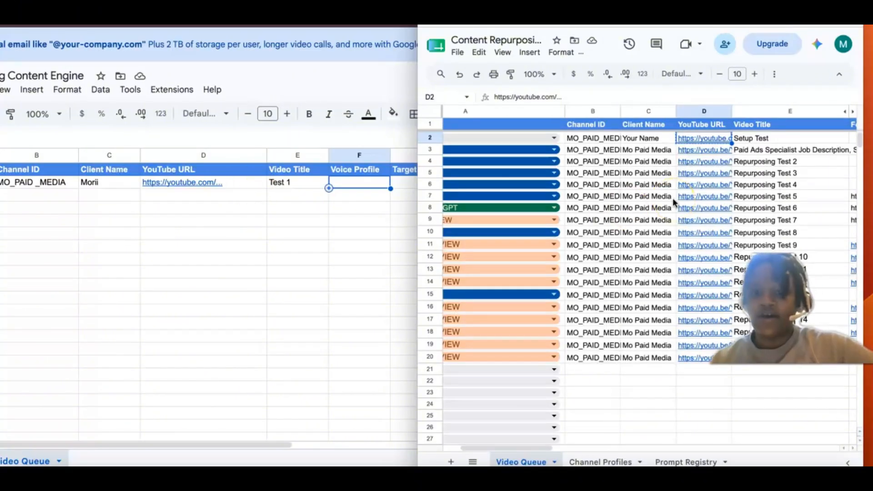
scroll(673, 198, right, 5)
scroll(672, 198, left, 2)
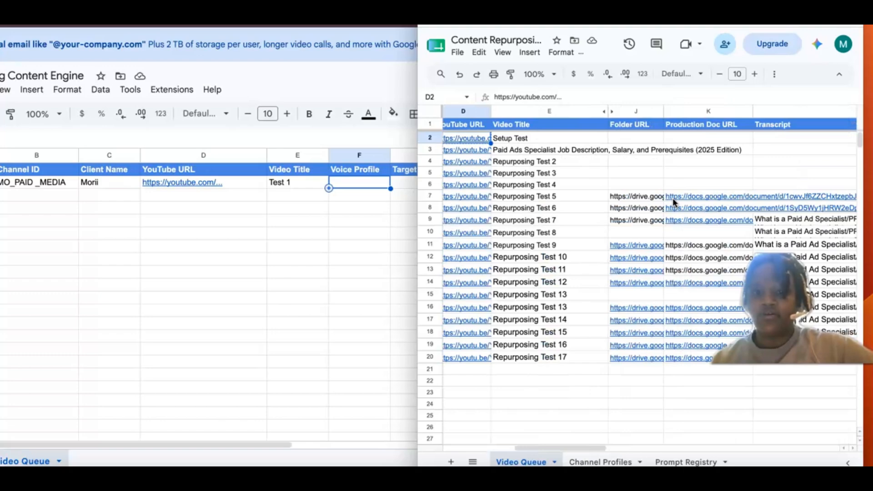
Step: Delete the Voice Profile, Target Audience, Main Offer and CTA columns from the new Repurposing Content Engine sheet
click(279, 203)
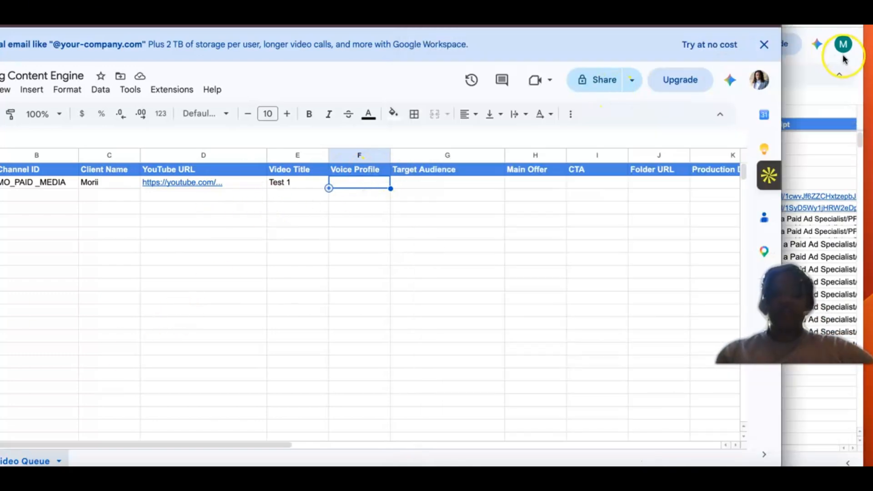
drag(646, 18, 741, 18)
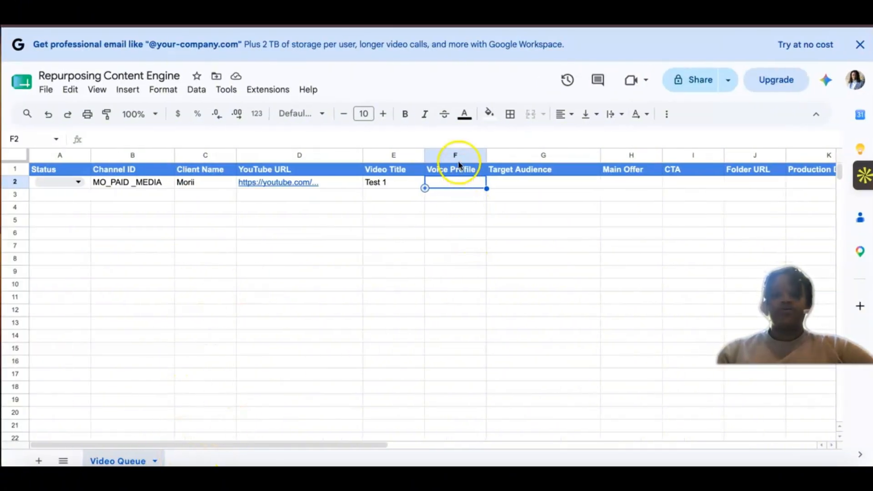
drag(464, 156, 587, 171)
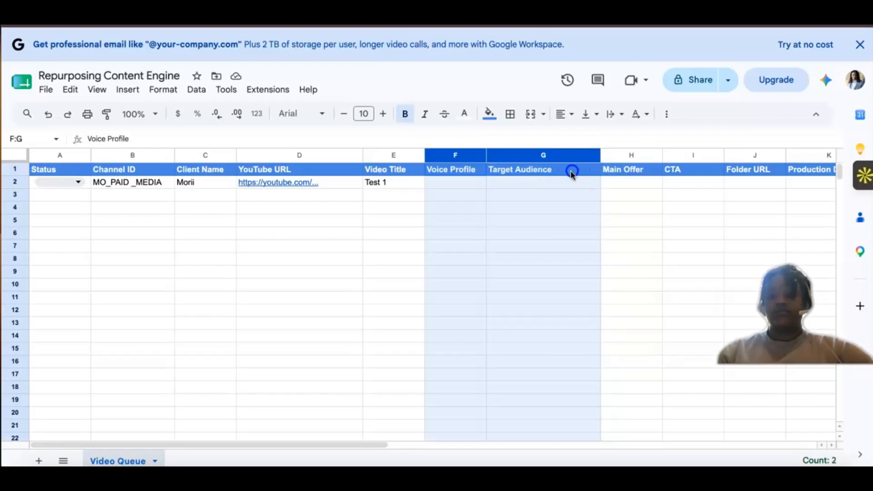
right_click(572, 172)
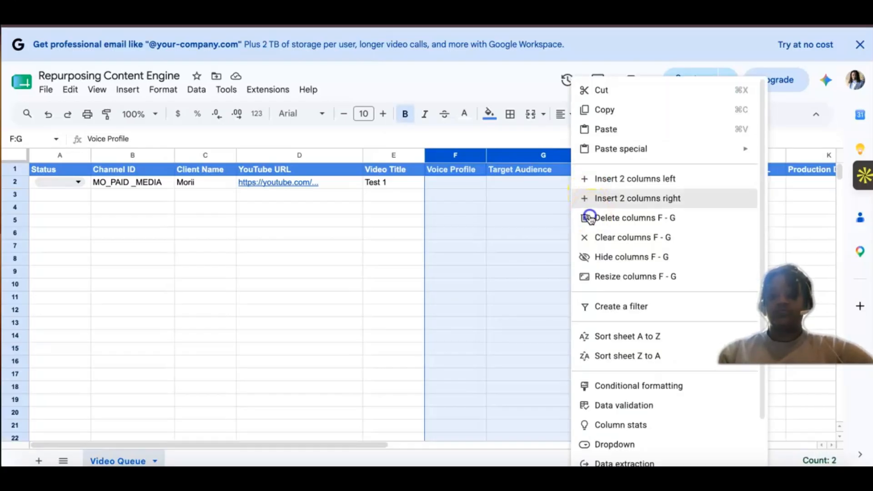
click(634, 217)
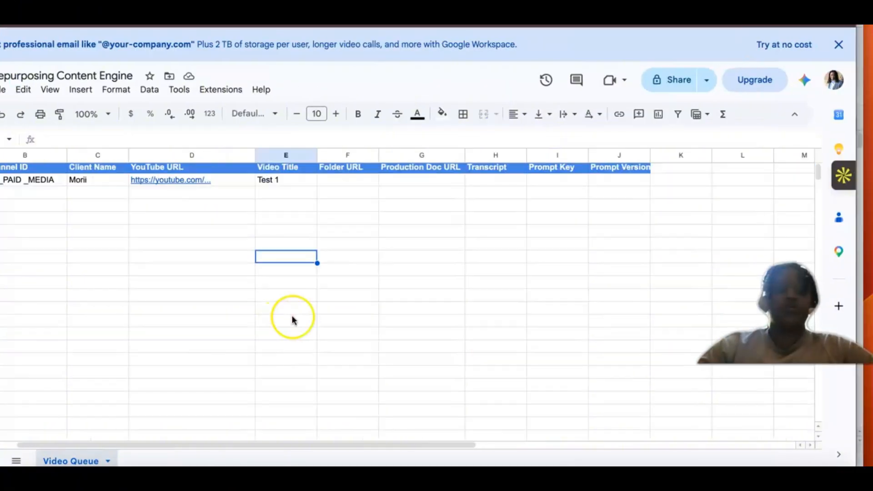
scroll(291, 318, left, 1)
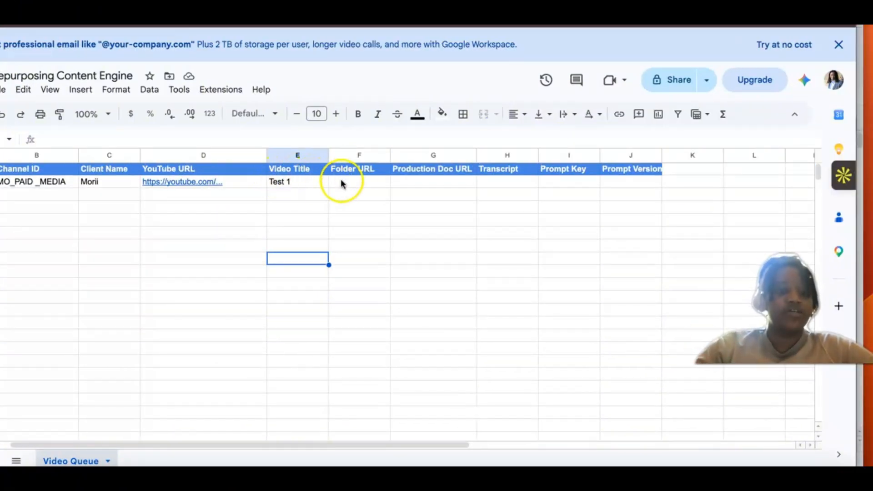
click(357, 172)
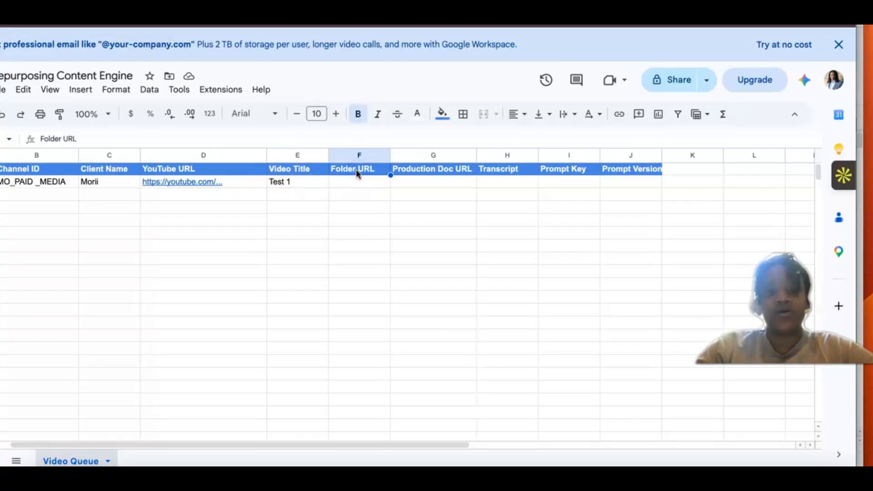
click(349, 185)
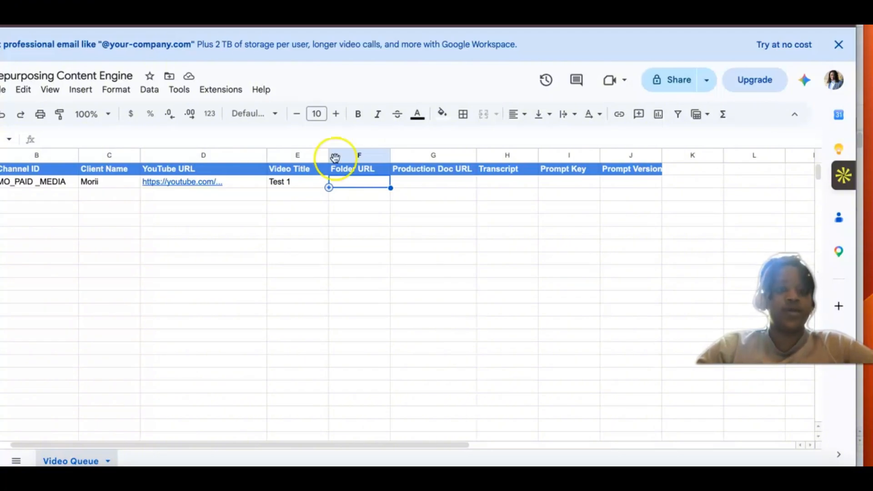
key(super+t)
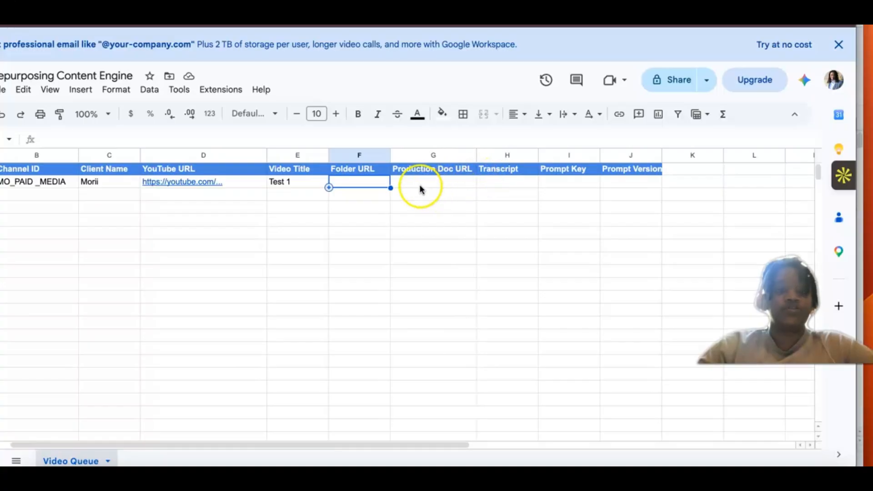
click(405, 185)
click(347, 181)
click(512, 180)
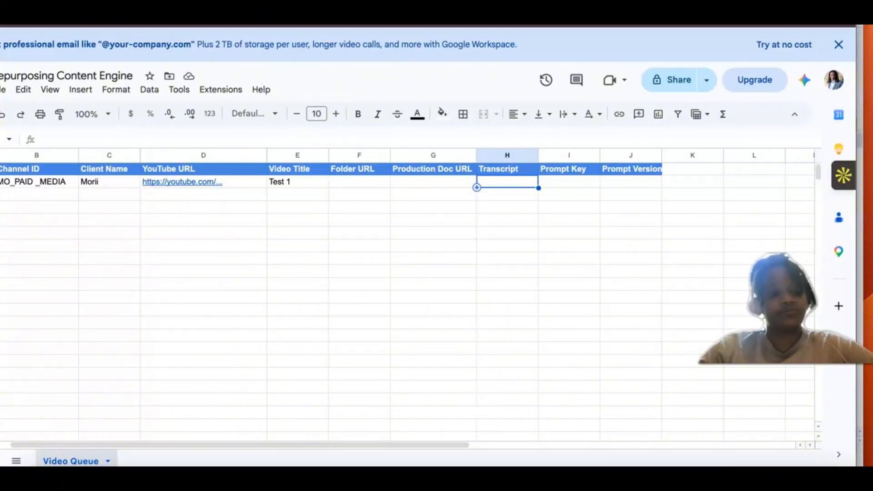
Step: Open the placeholder YouTube link from D2, and copy the video URL in D7 of the existing Content Repurposing Engine spreadsheet
mouse_move(192, 182)
click(200, 205)
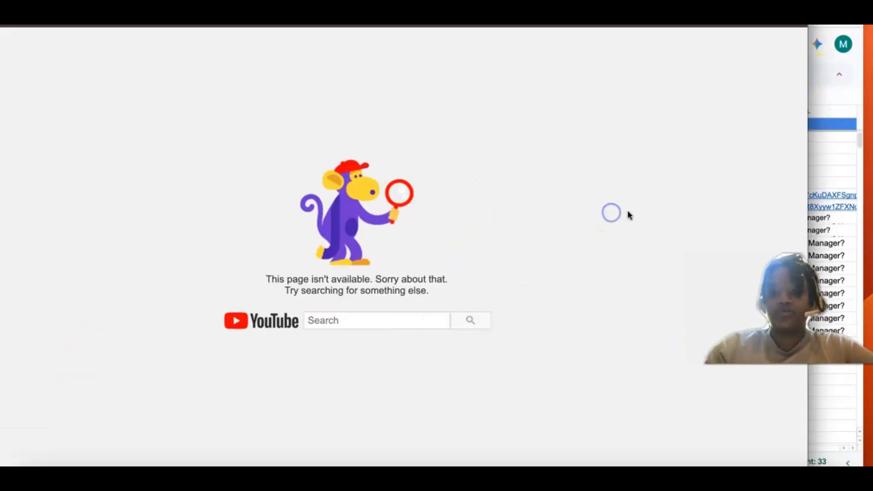
click(687, 169)
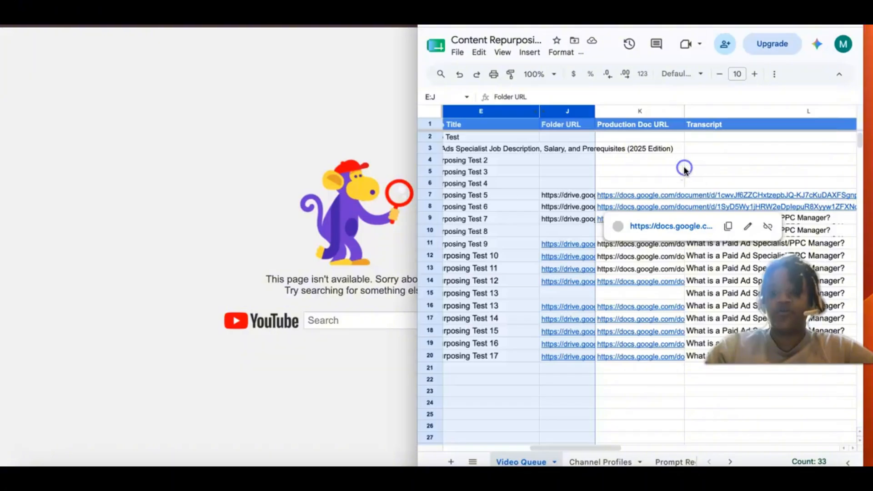
click(670, 172)
scroll(781, 141, left, 5)
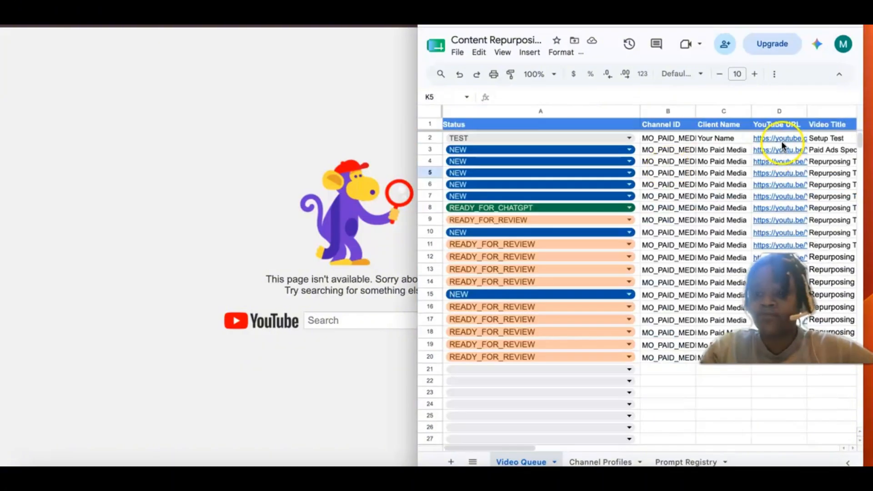
click(783, 141)
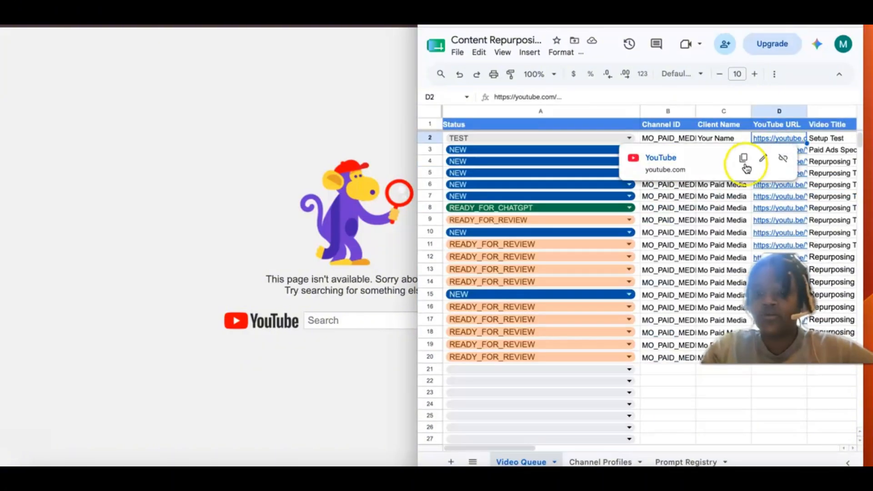
click(785, 198)
click(743, 215)
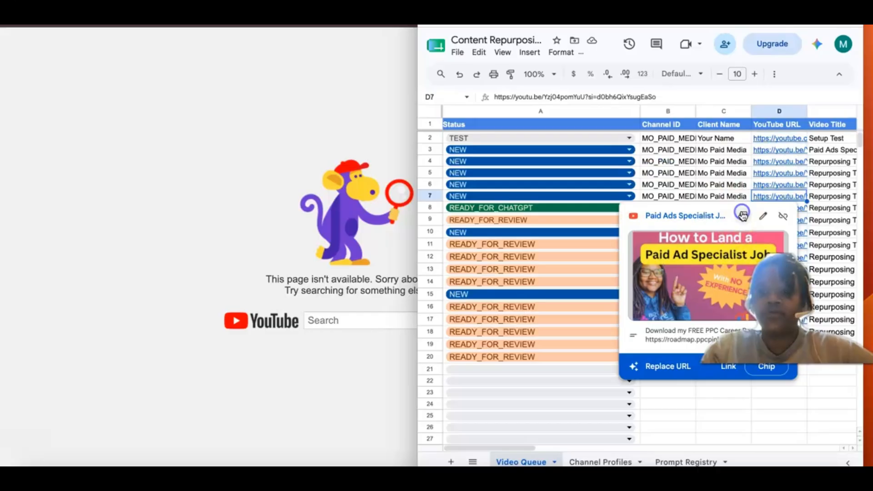
click(247, 120)
click(298, 35)
click(299, 19)
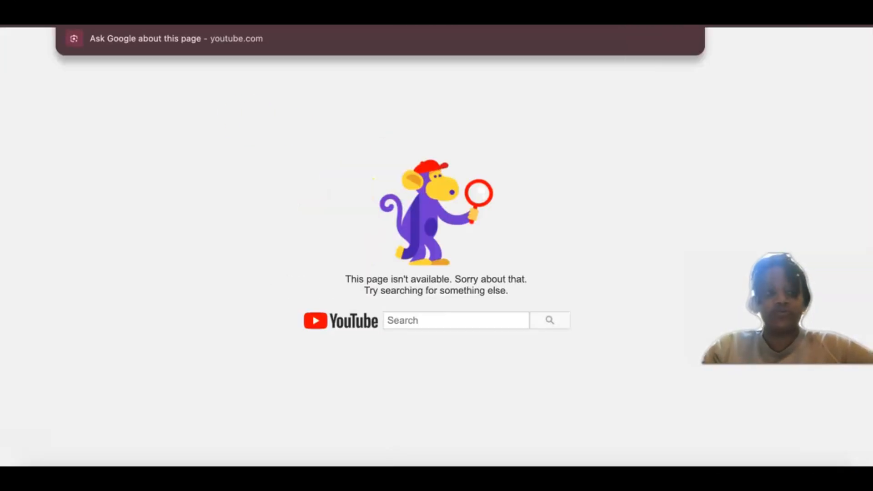
key(ctrl+v)
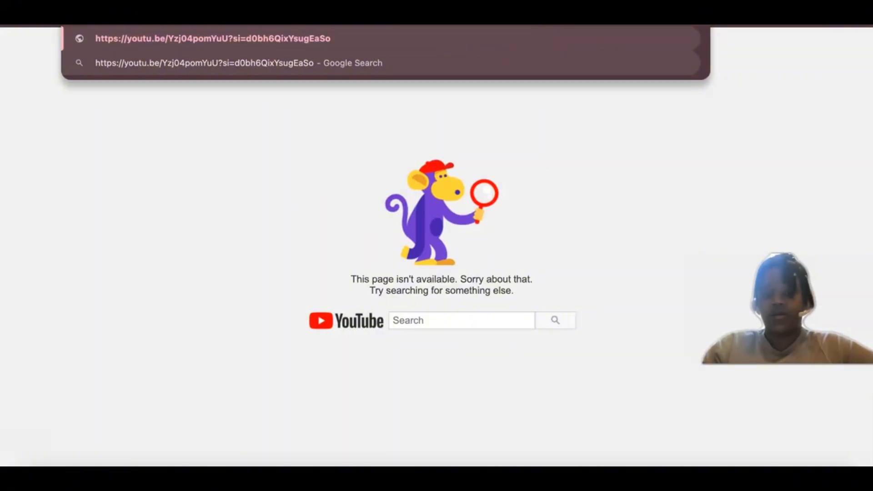
key(Return)
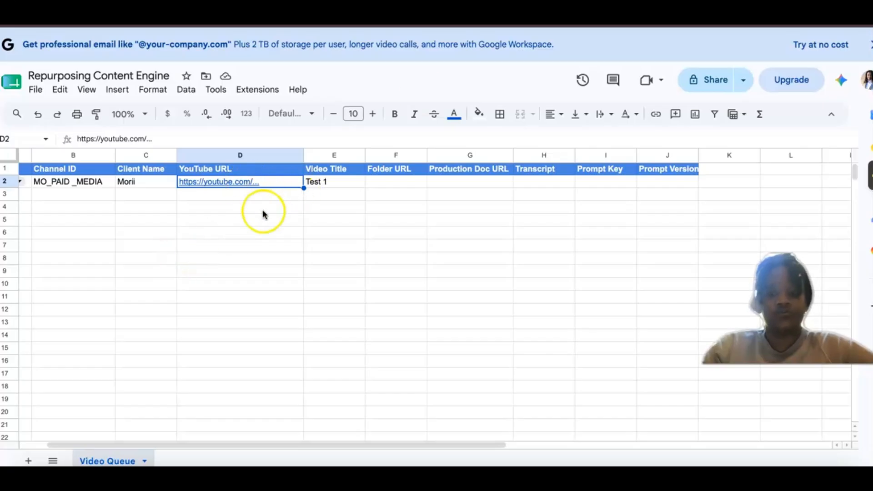
Step: Replace both the text and the link of the YouTube URL in D2 of the new sheet with the copied video URL
click(261, 184)
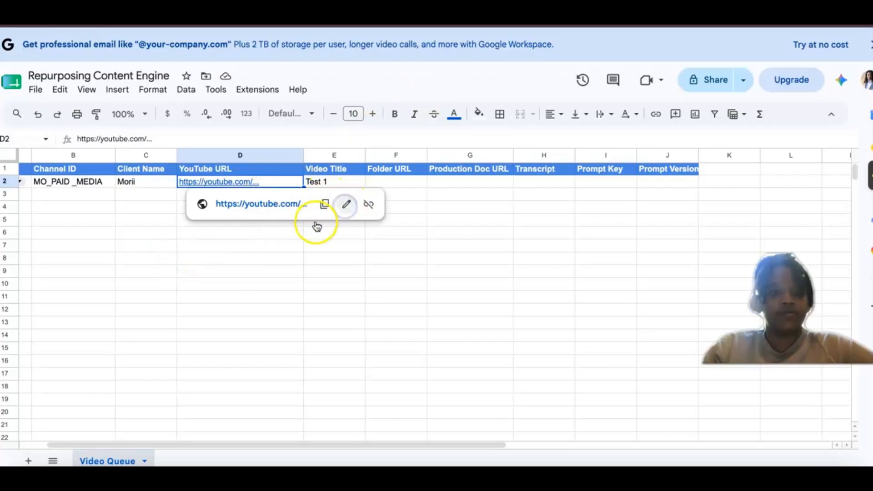
click(340, 205)
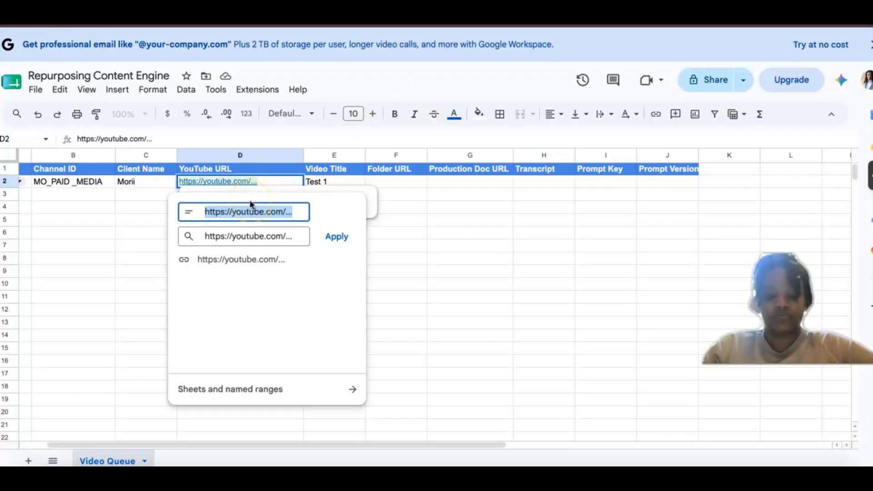
click(242, 235)
key(ctrl+a)
key(BackSpace)
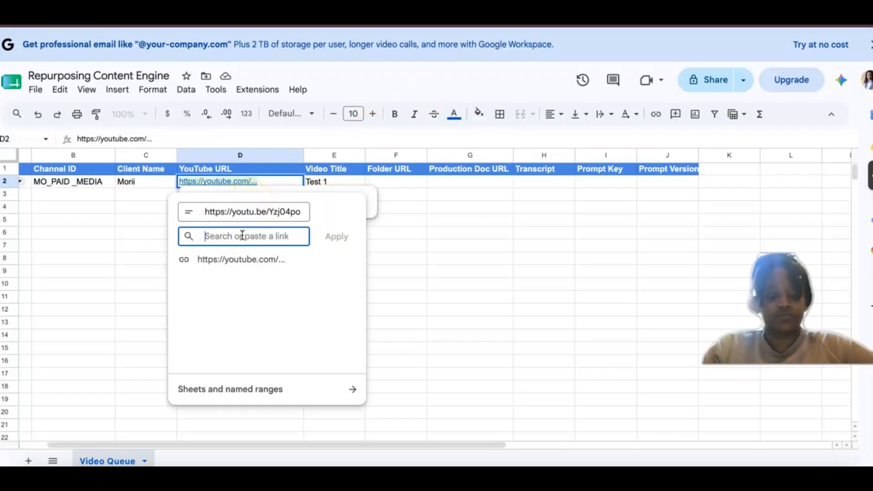
key(ctrl+v)
click(337, 237)
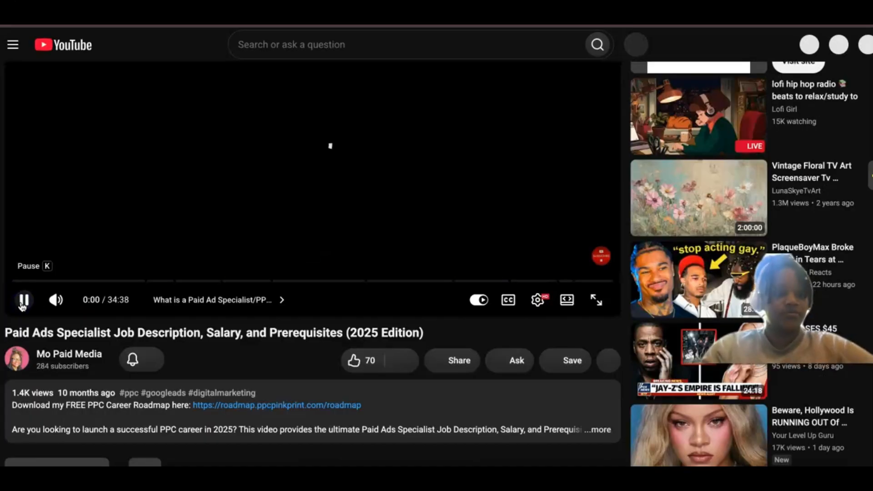
Step: Look over the Paid Ads Specialist video page on YouTube, including its comments
click(22, 304)
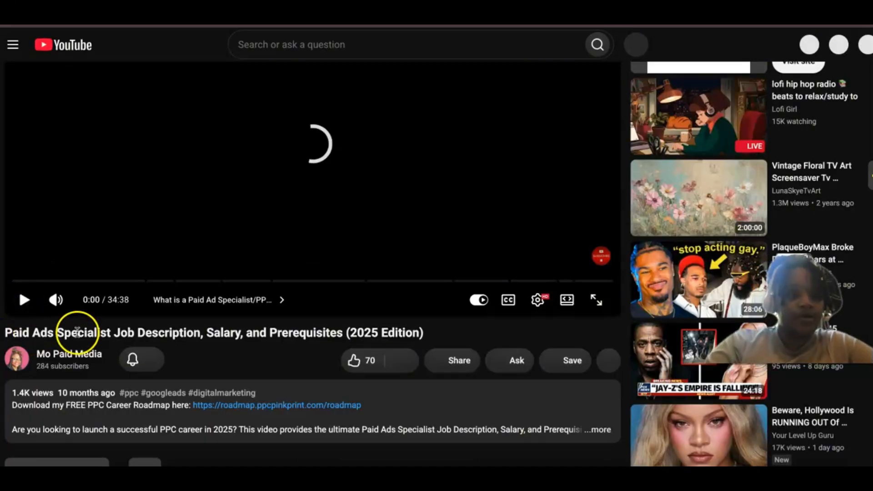
scroll(118, 435, down, 2)
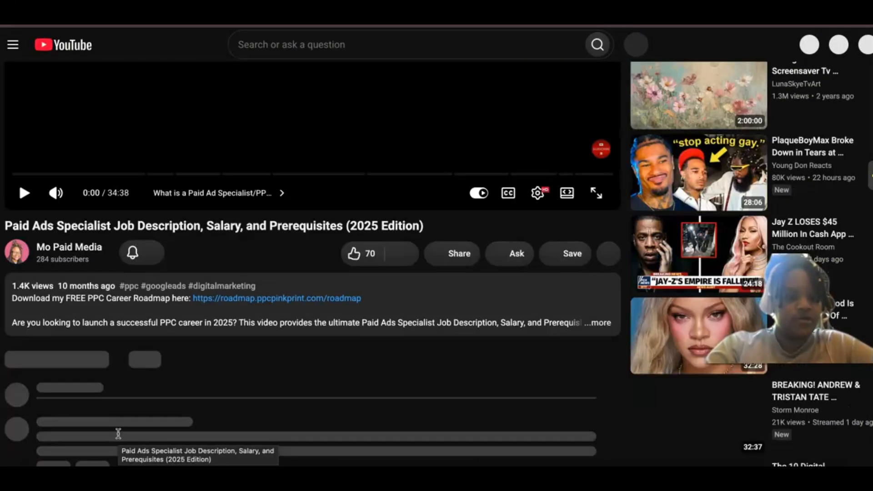
scroll(118, 434, down, 2)
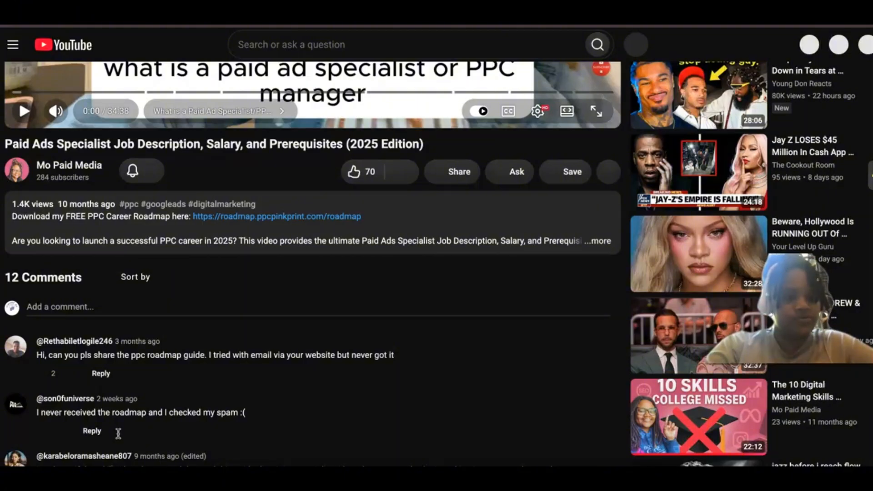
scroll(118, 434, down, 4)
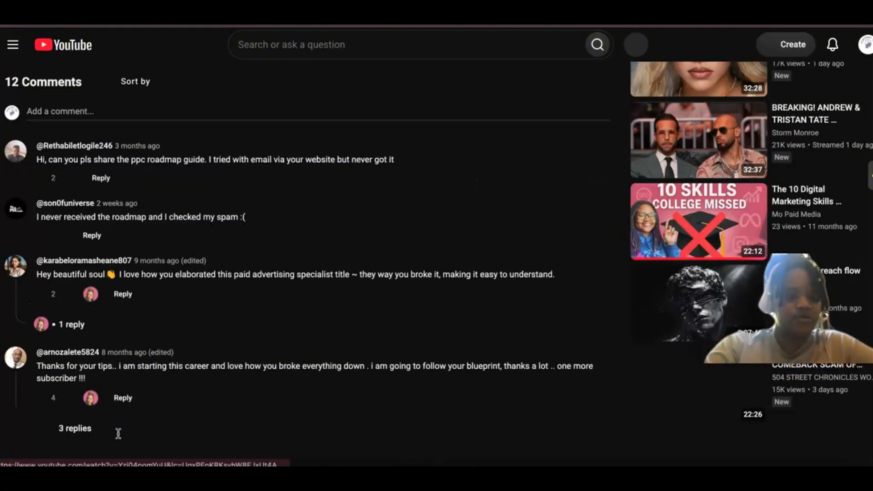
scroll(118, 433, down, 1)
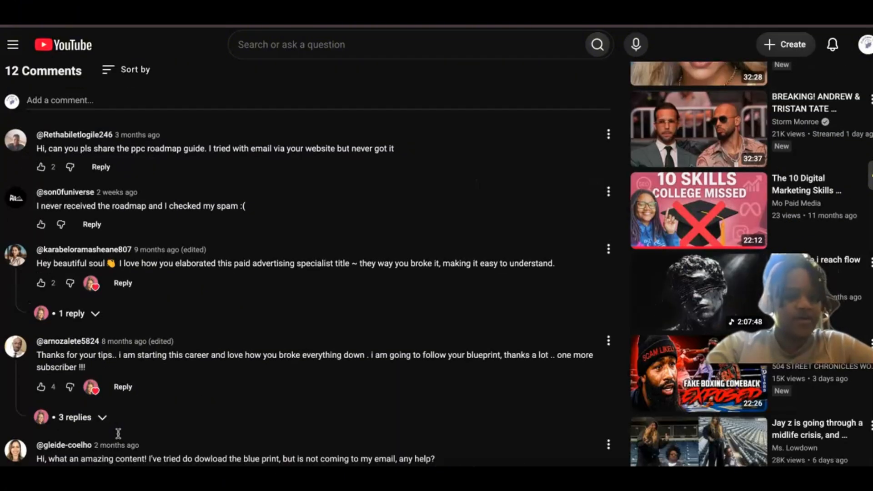
scroll(118, 434, down, 8)
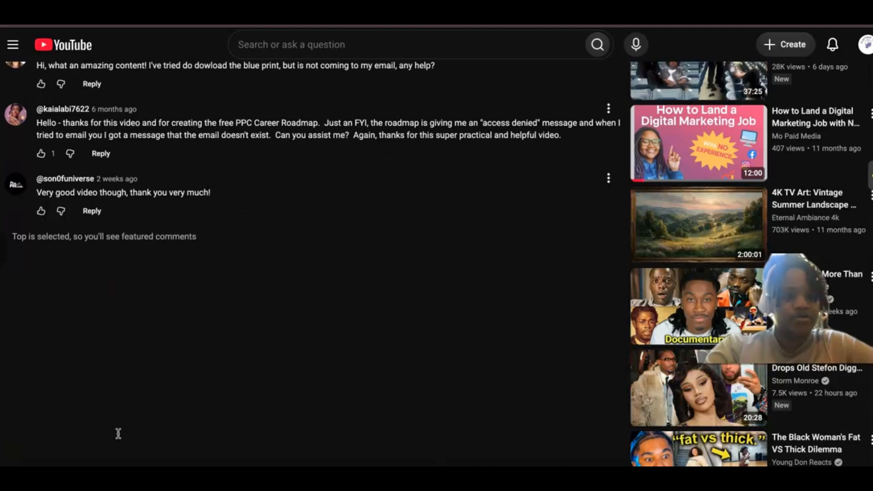
scroll(119, 433, up, 20)
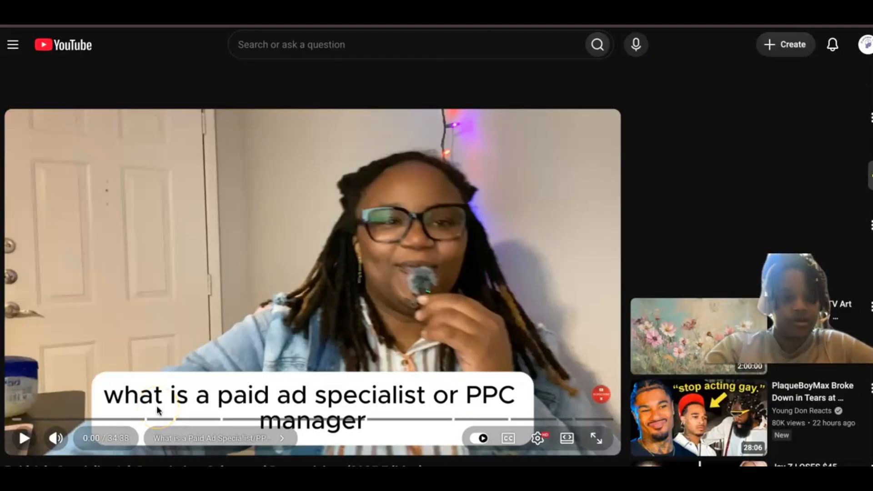
scroll(158, 410, down, 6)
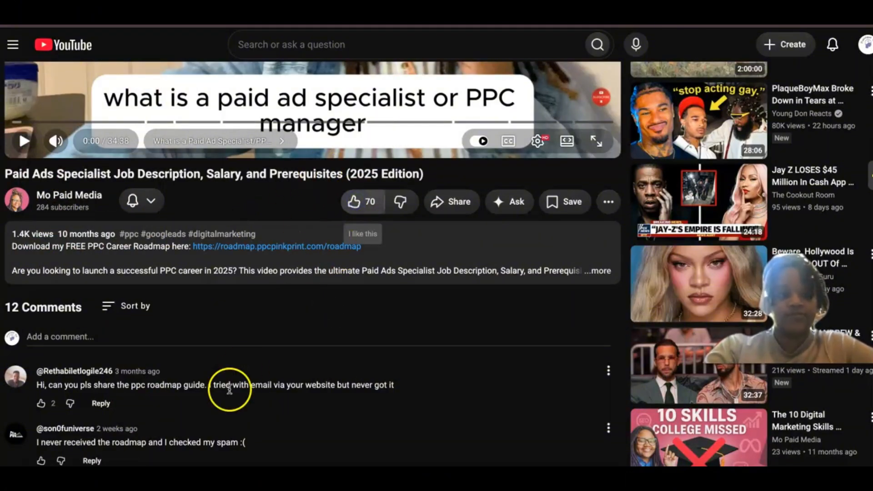
Step: Like the video and try to open its transcript from the expanded description
click(359, 202)
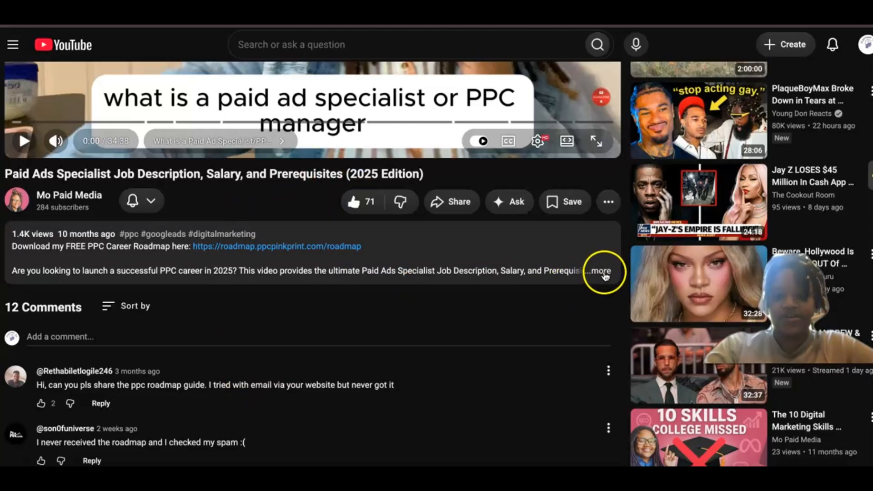
click(601, 271)
scroll(357, 343, down, 5)
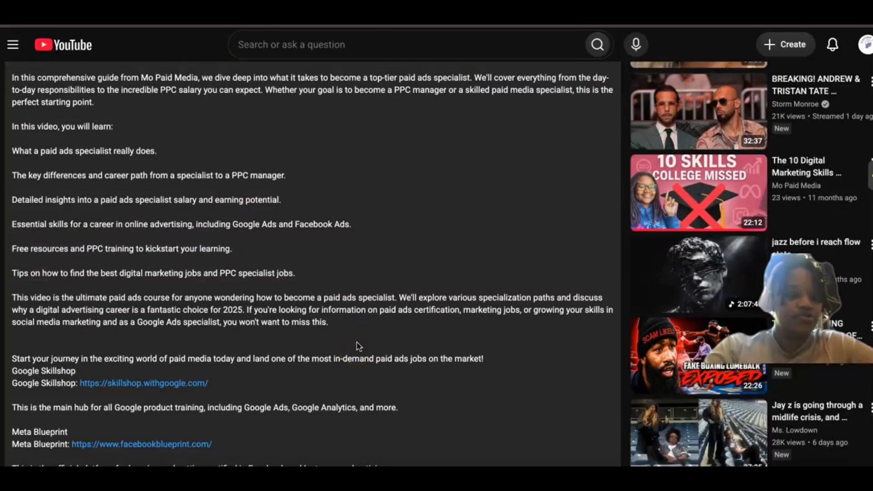
scroll(357, 345, down, 5)
scroll(156, 321, down, 5)
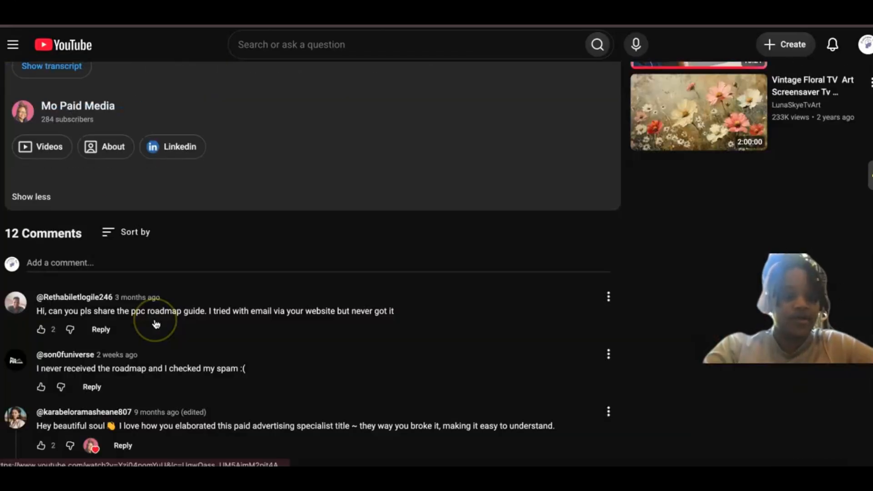
scroll(40, 316, up, 5)
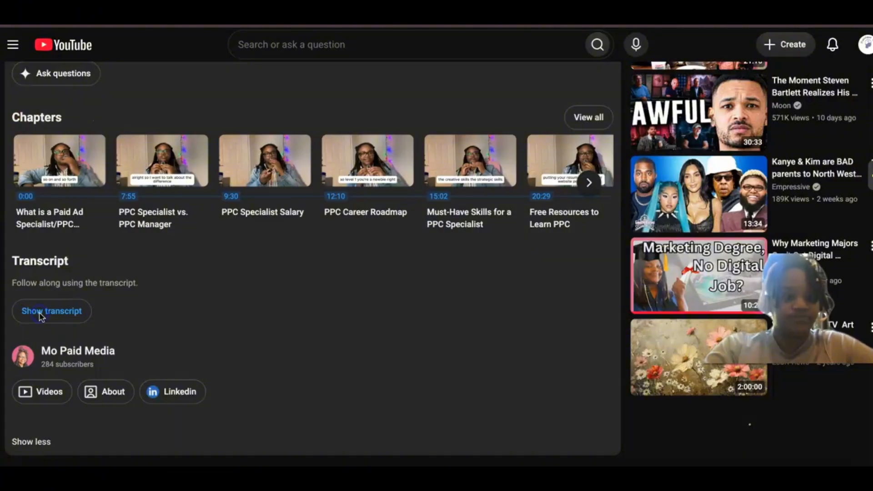
click(40, 316)
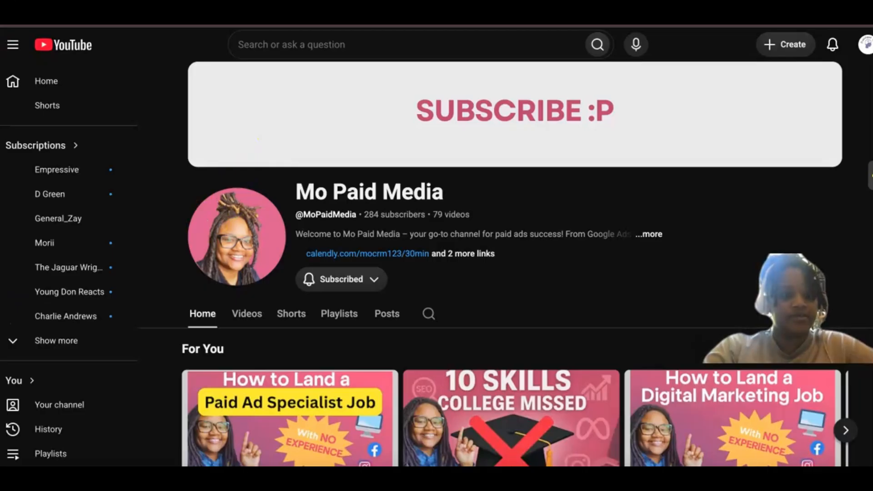
Step: Reopen the Paid Ads Specialist video from the Mo Paid Media channel page and show its transcript
click(279, 382)
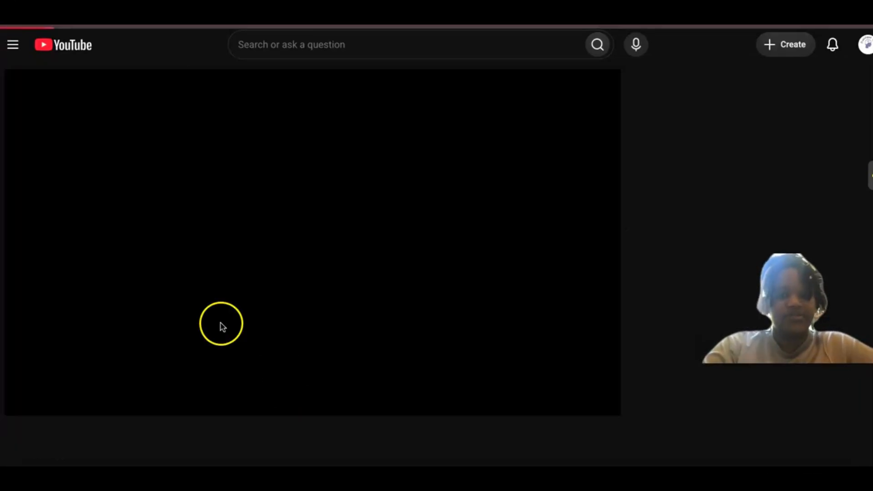
click(199, 249)
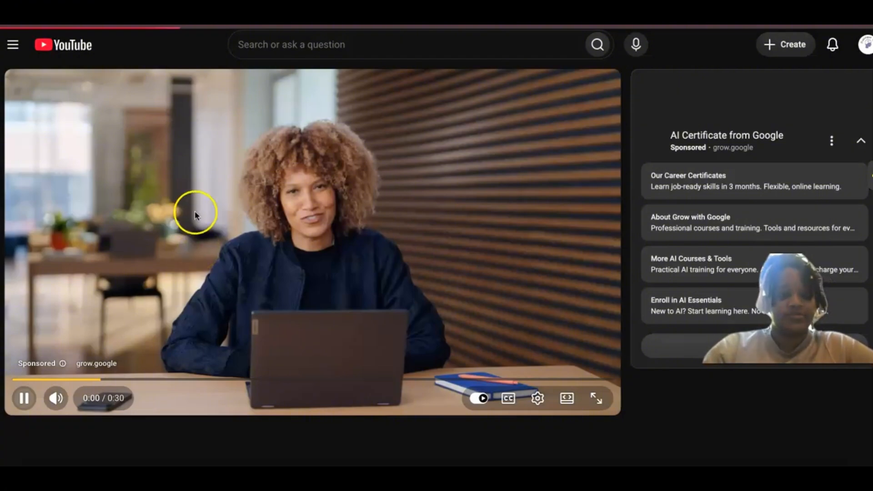
scroll(207, 132, down, 7)
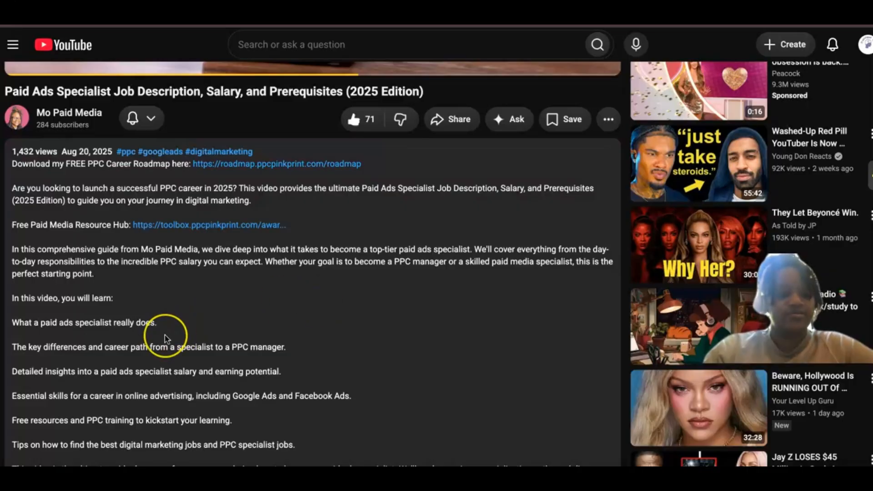
scroll(166, 336, down, 4)
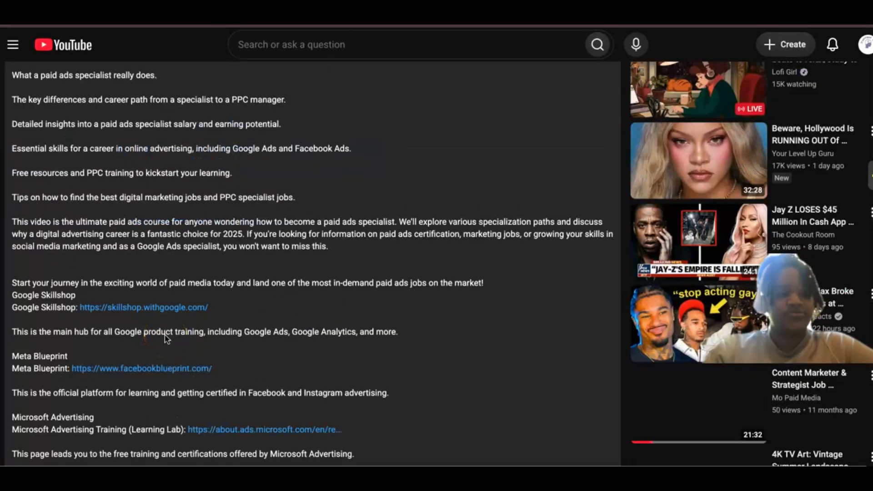
scroll(166, 336, down, 10)
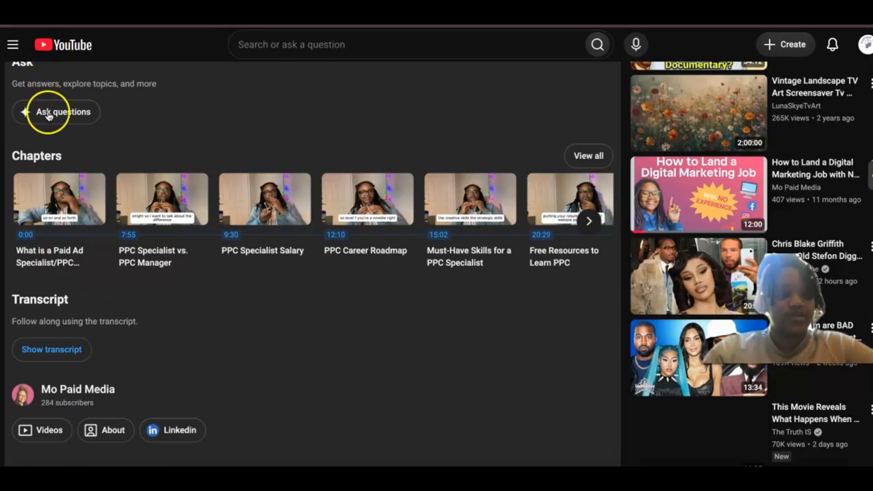
scroll(49, 115, down, 5)
click(50, 104)
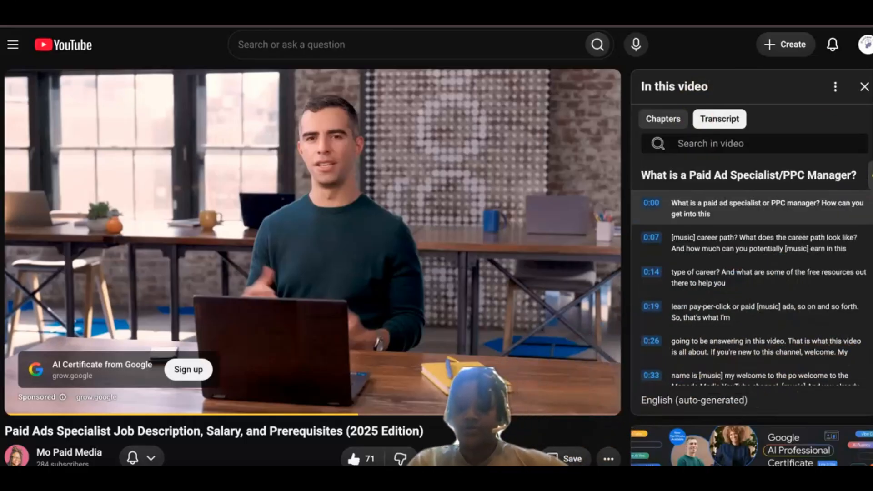
Step: Turn off the transcript's timestamps and copy its entire text, from the first chapter heading to the closing line
click(835, 87)
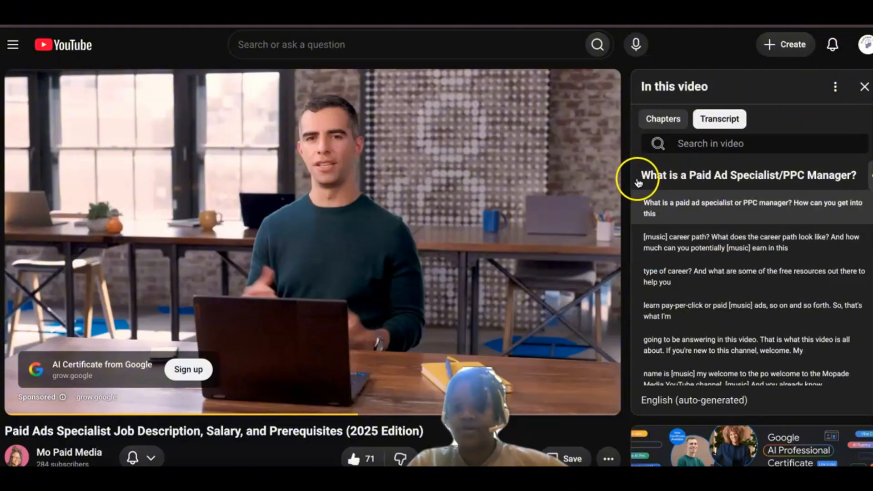
drag(638, 181, 733, 203)
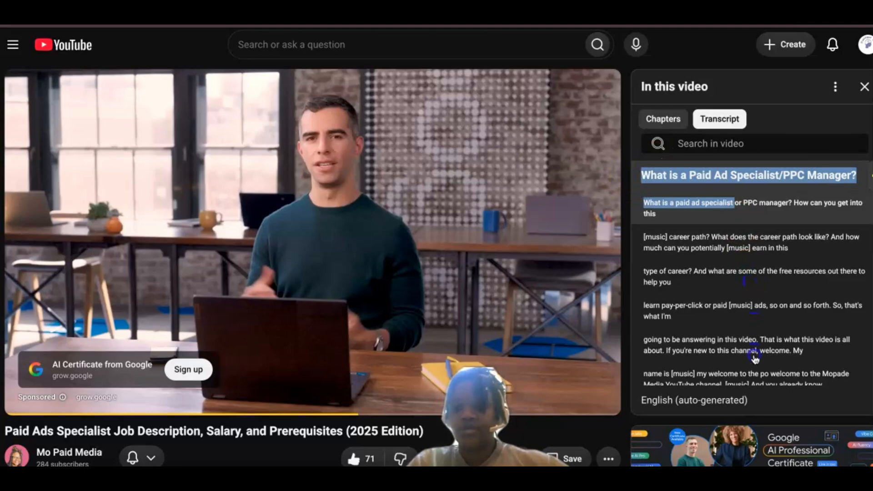
drag(757, 446, 770, 387)
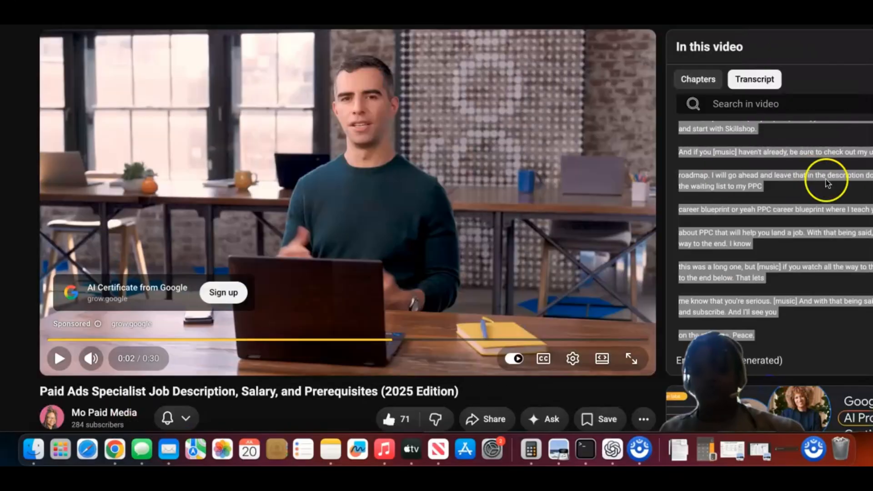
scroll(722, 132, up, 8)
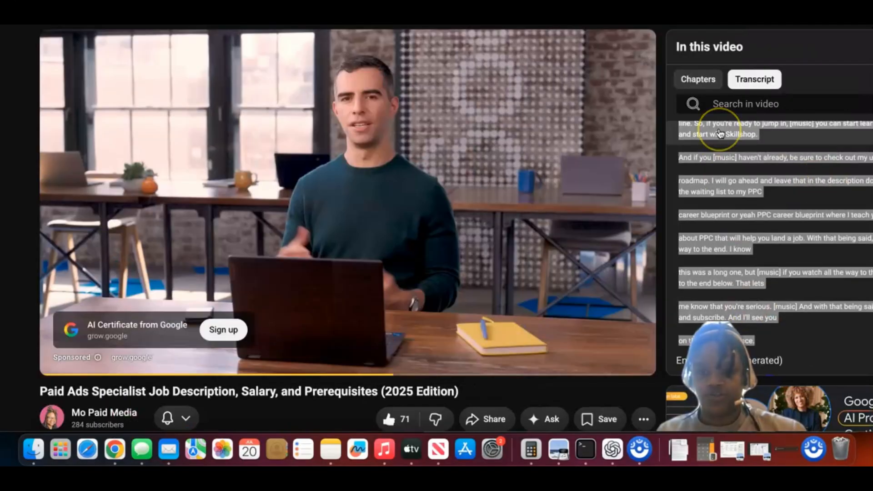
scroll(722, 161, up, 15)
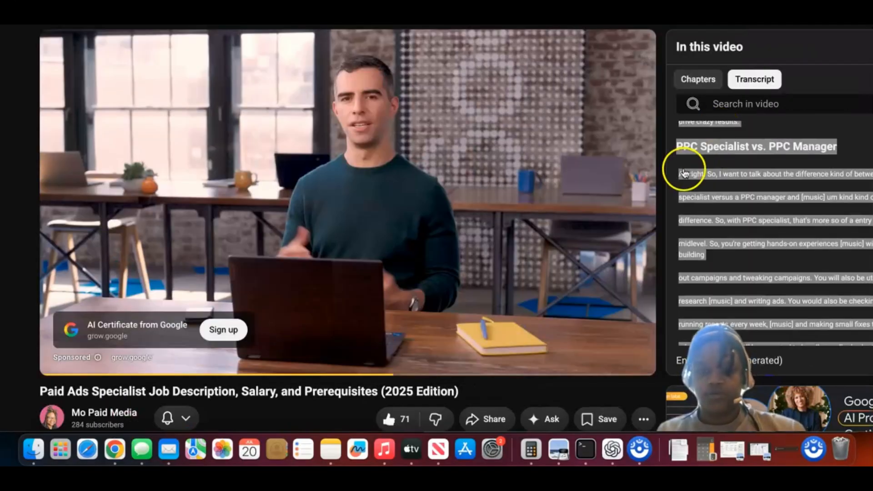
scroll(723, 162, up, 10)
click(771, 136)
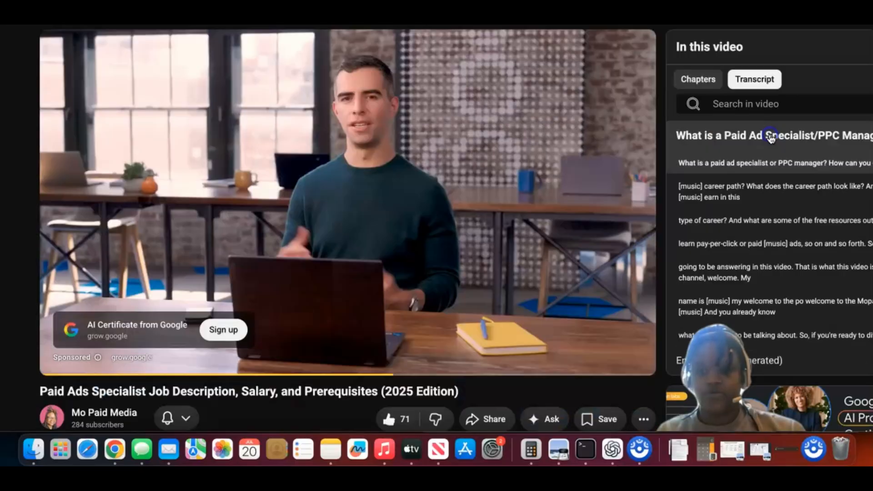
drag(675, 136, 773, 337)
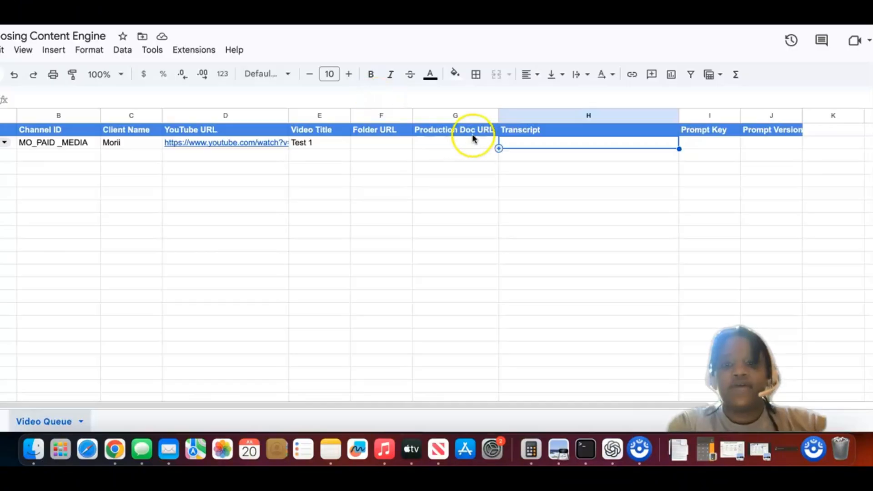
Step: Try to paste the copied transcript onto the selected Transcript cell H2 of the Repurposing Content Engine sheet
click(511, 144)
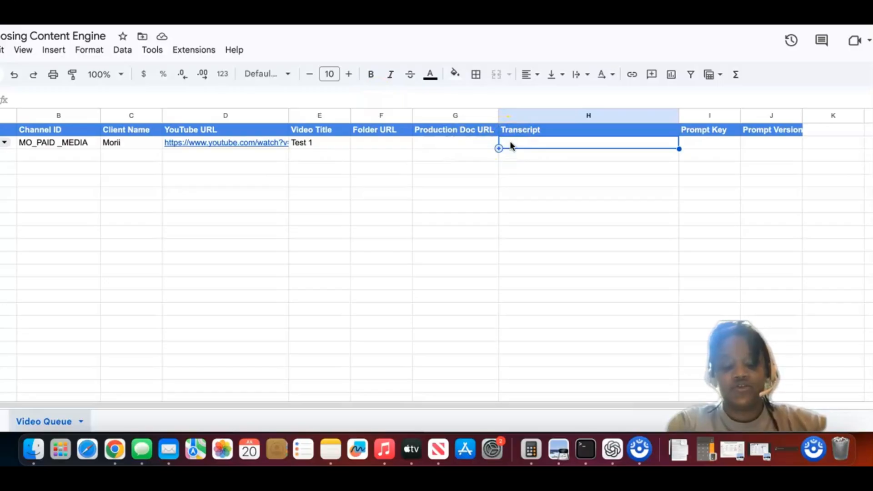
key(super+v)
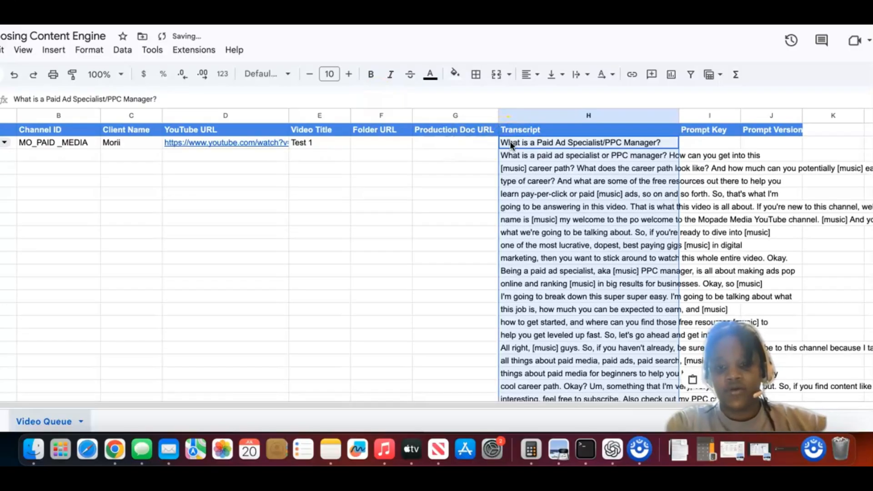
click(541, 207)
click(544, 155)
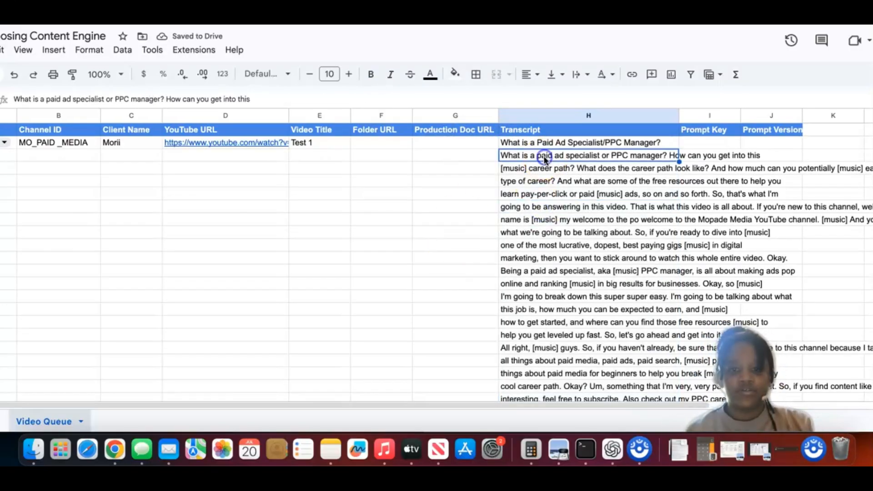
click(14, 74)
Step: Paste the whole transcript as text inside the single Transcript cell H2
click(507, 146)
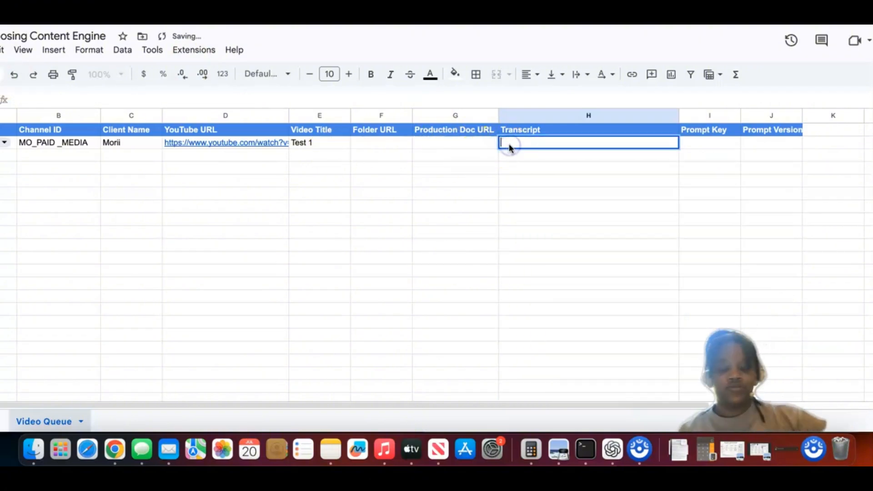
key(super+v)
click(467, 184)
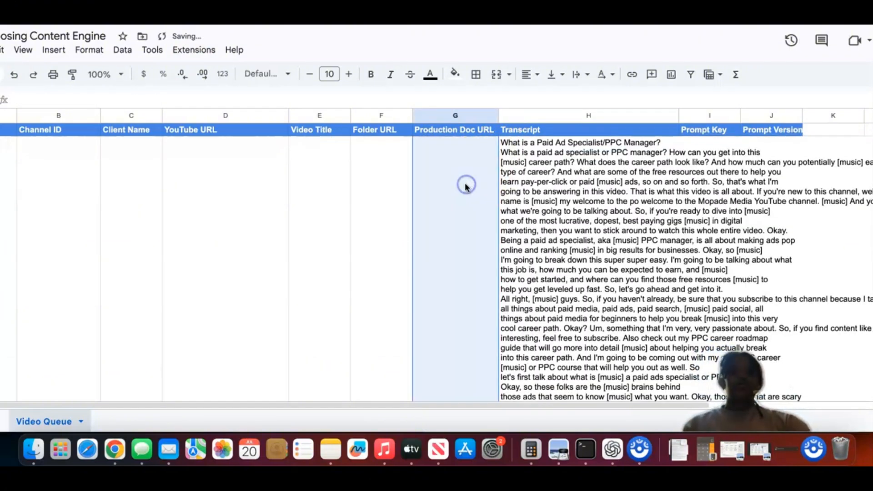
Step: Resize row 2 of the Video Queue sheet, which holds the long transcript, to a height of 25 pixels
scroll(514, 185, down, 5)
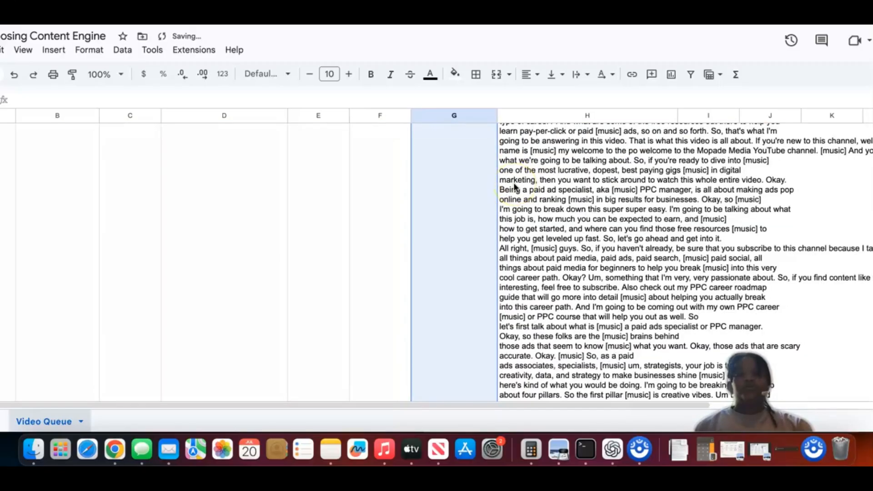
scroll(514, 184, down, 10)
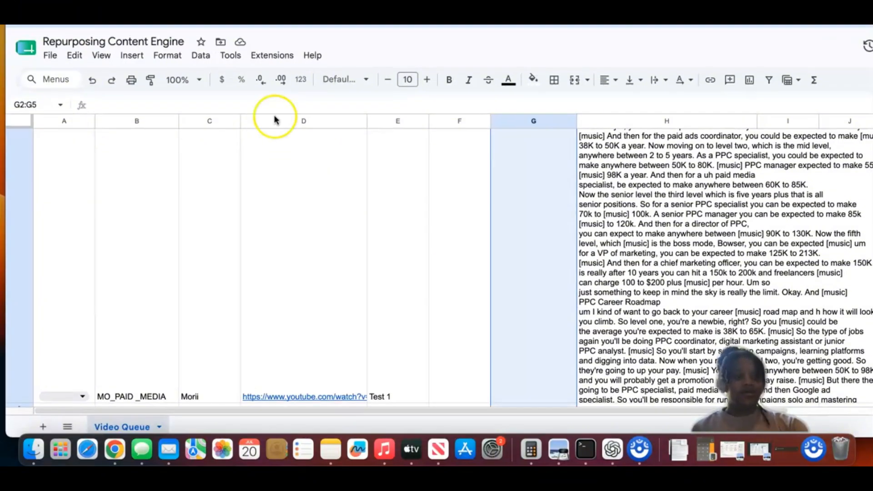
click(103, 193)
click(10, 141)
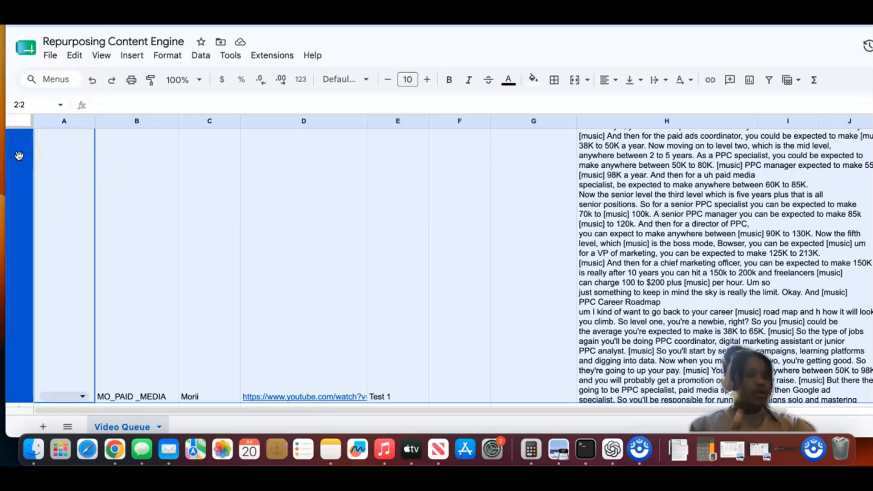
right_click(19, 156)
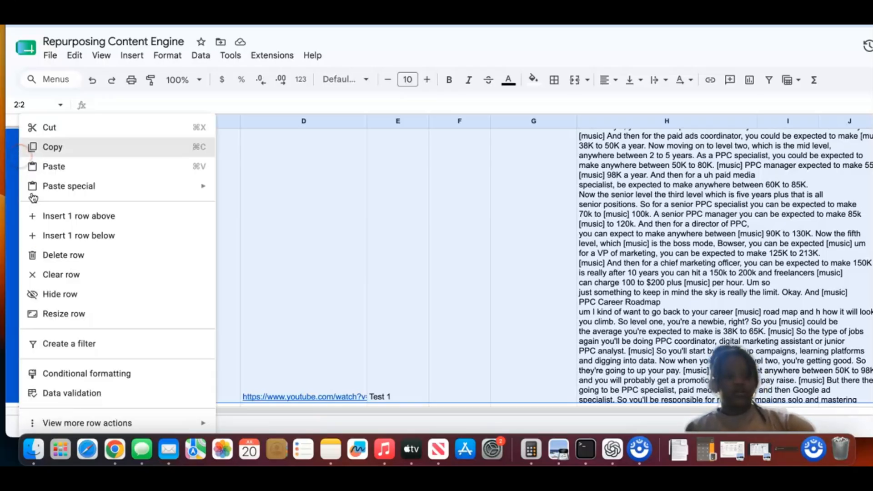
click(56, 313)
click(577, 205)
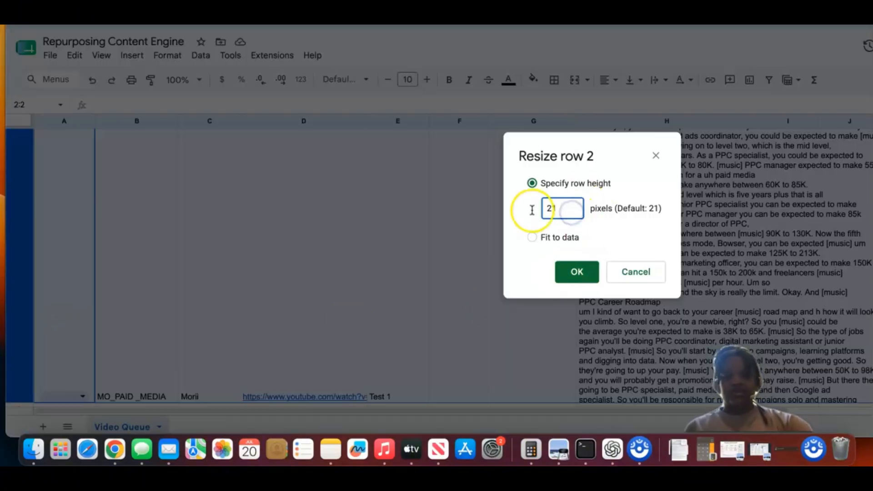
key(BackSpace)
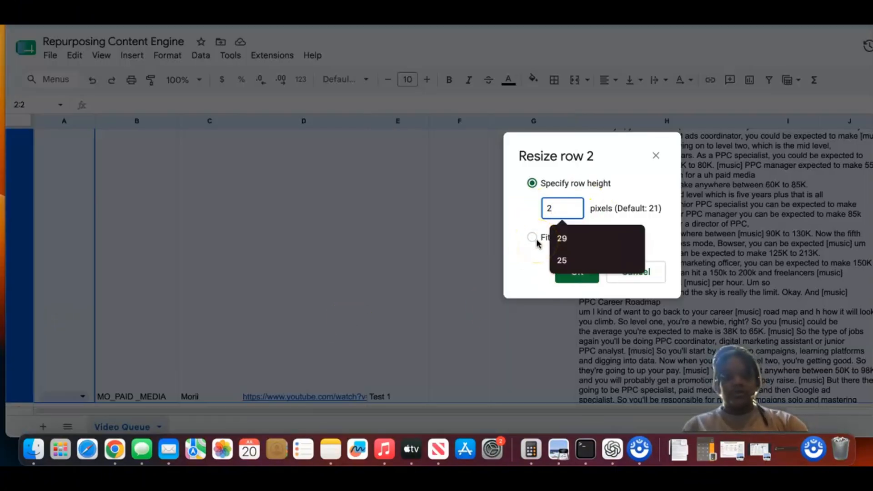
text(5)
click(577, 273)
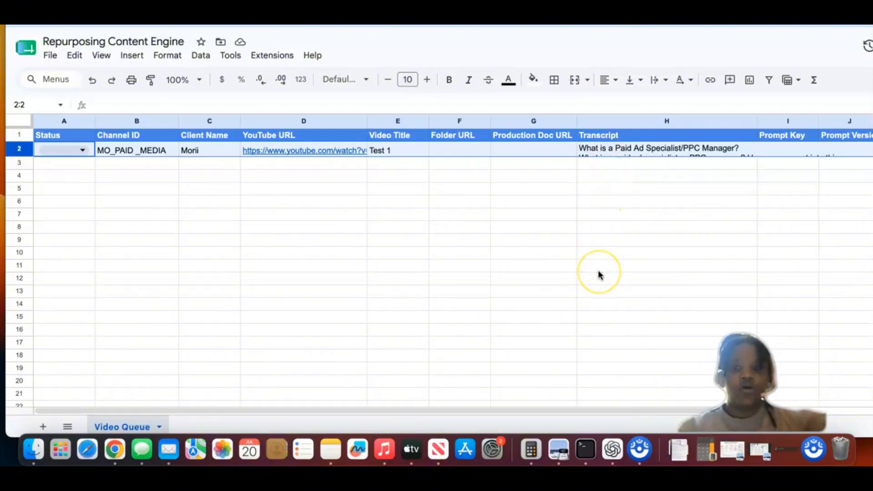
Step: Open Transcript cell H2 to check its full text, and look over the neighbouring Prompt Key and Prompt Version columns
click(659, 150)
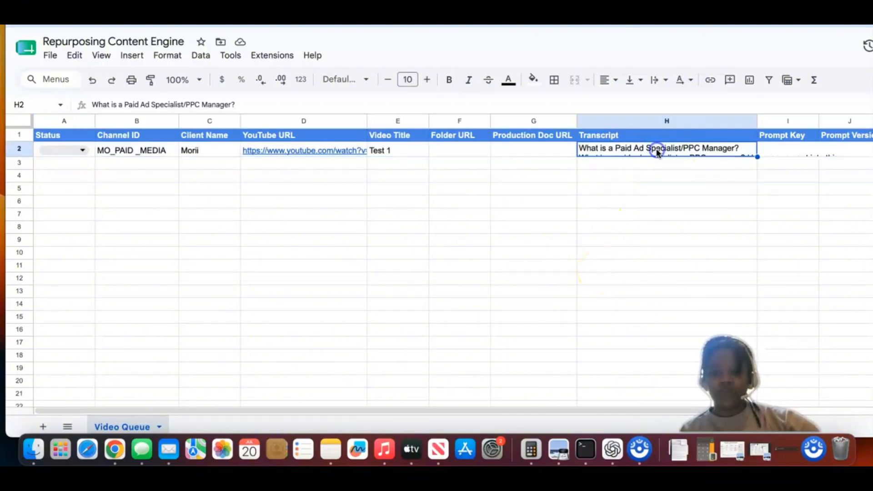
double_click(655, 149)
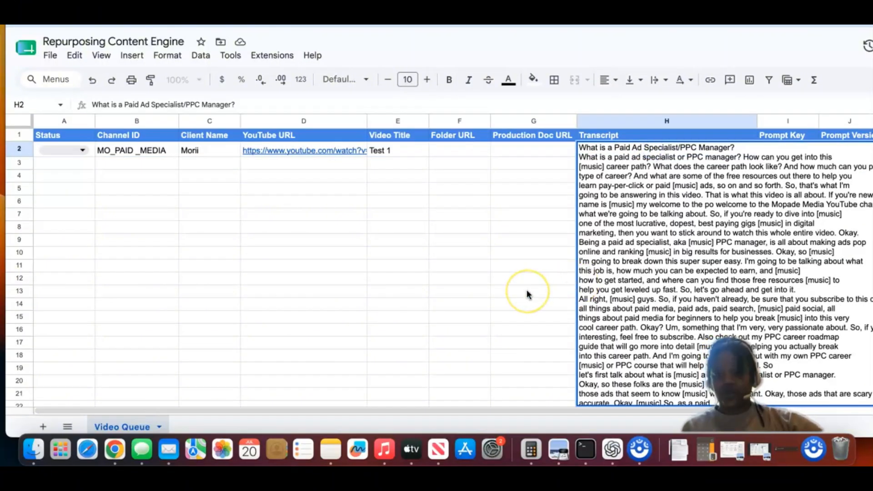
click(515, 262)
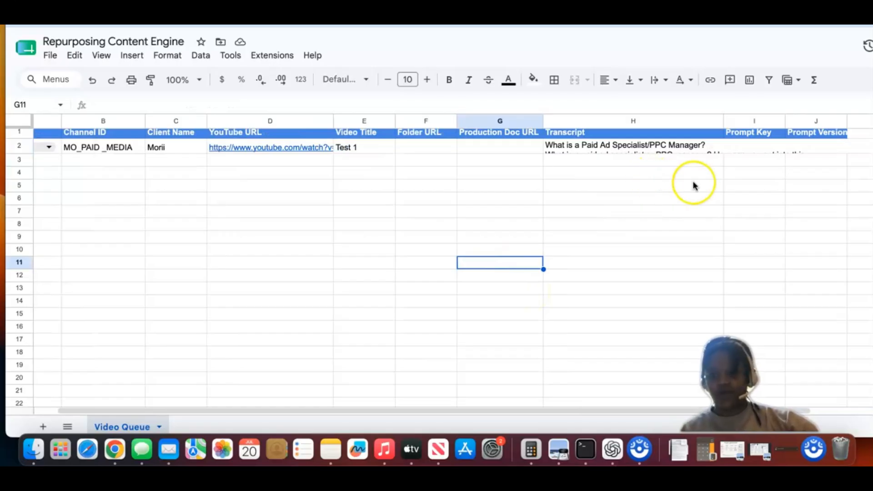
scroll(682, 180, right, 3)
click(523, 150)
click(525, 188)
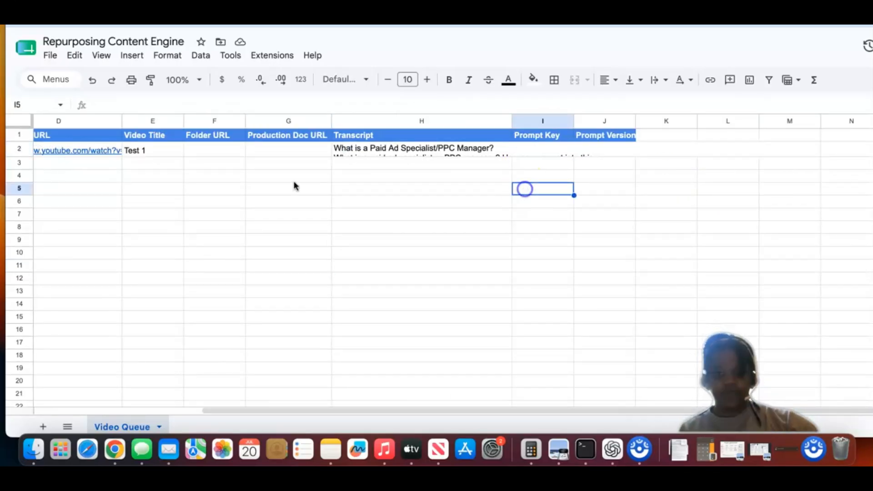
scroll(289, 188, left, 4)
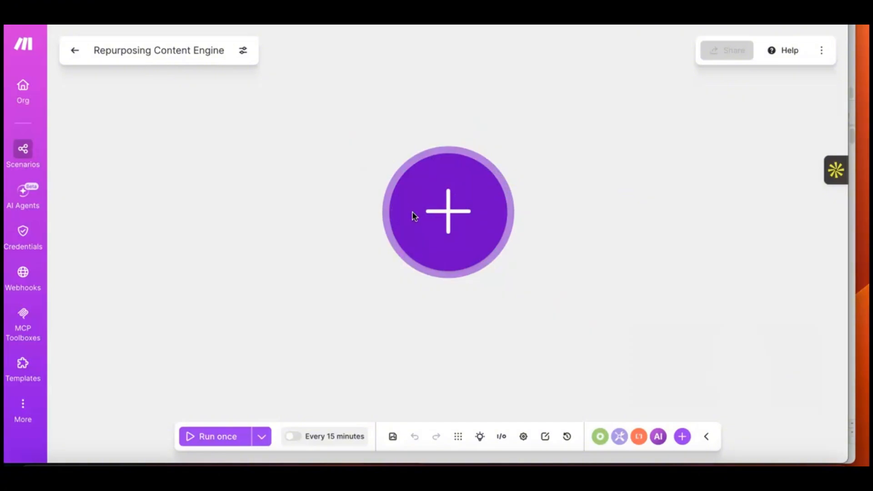
Step: Switch to the Repurposing Content Engine scenario in Make and add the Google Sheets Watch New Rows module as its trigger
click(442, 219)
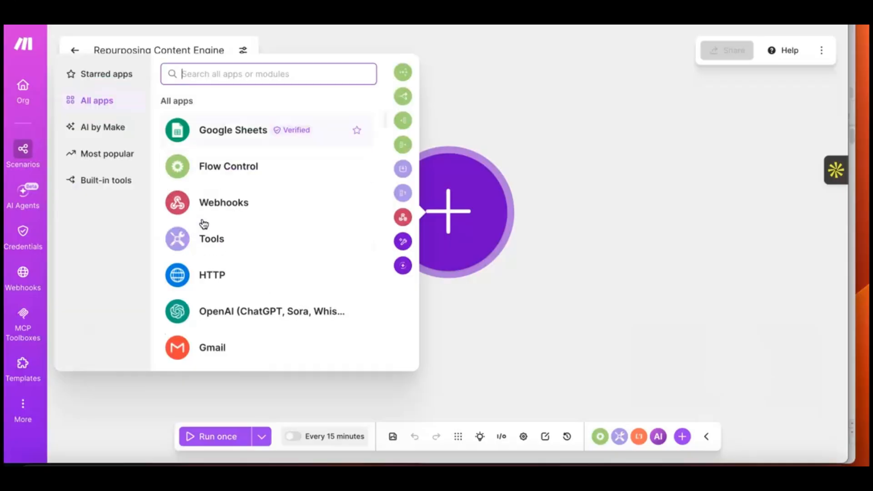
click(232, 130)
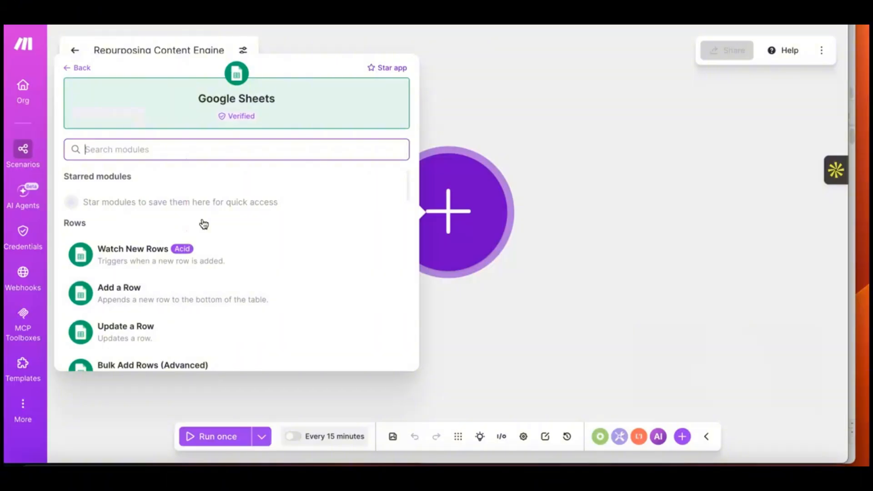
scroll(204, 223, down, 3)
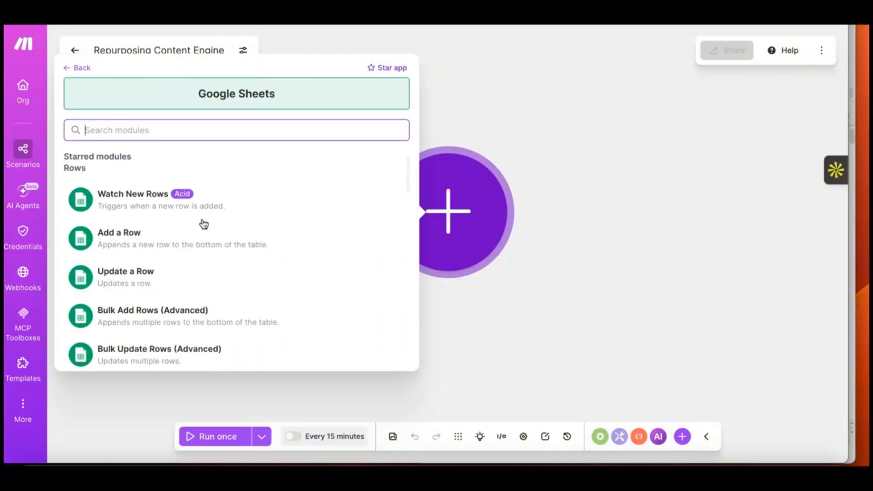
scroll(187, 176, up, 3)
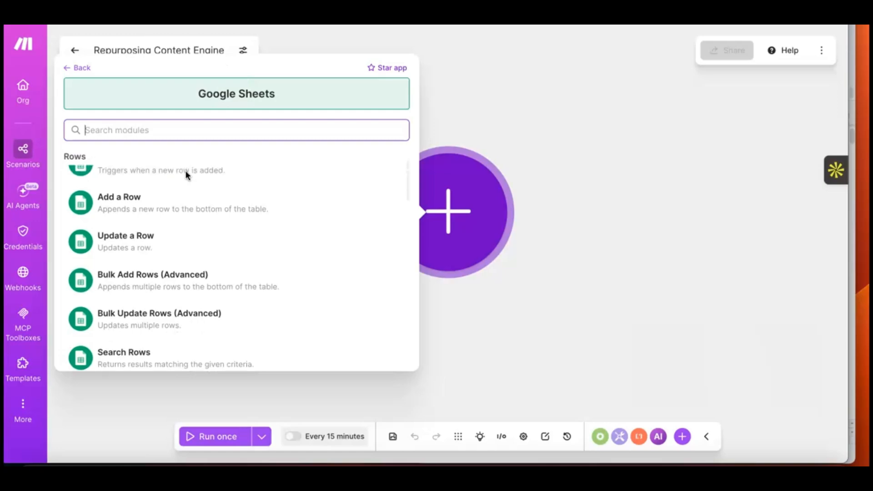
scroll(186, 175, down, 1)
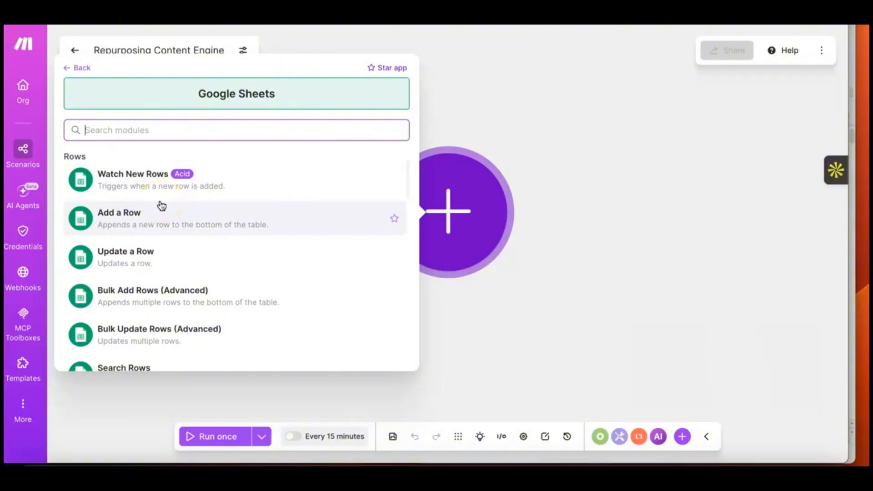
click(160, 177)
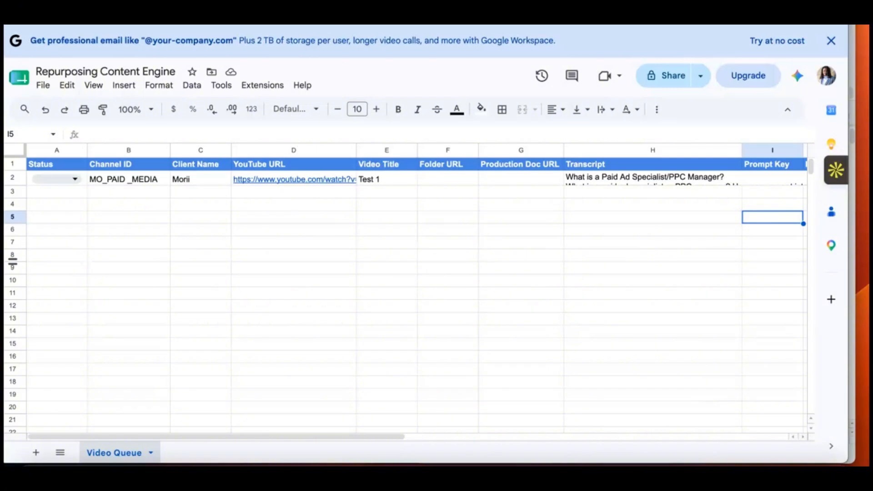
Step: Look at the Repurposing Content Engine folder in Google Drive and return to the Video Queue sheet
key(ctrl+shift+Tab)
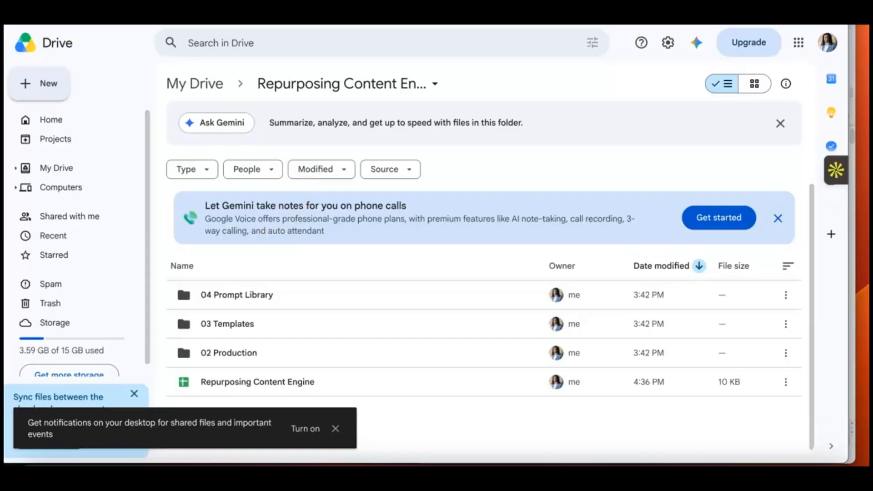
key(ctrl+Tab)
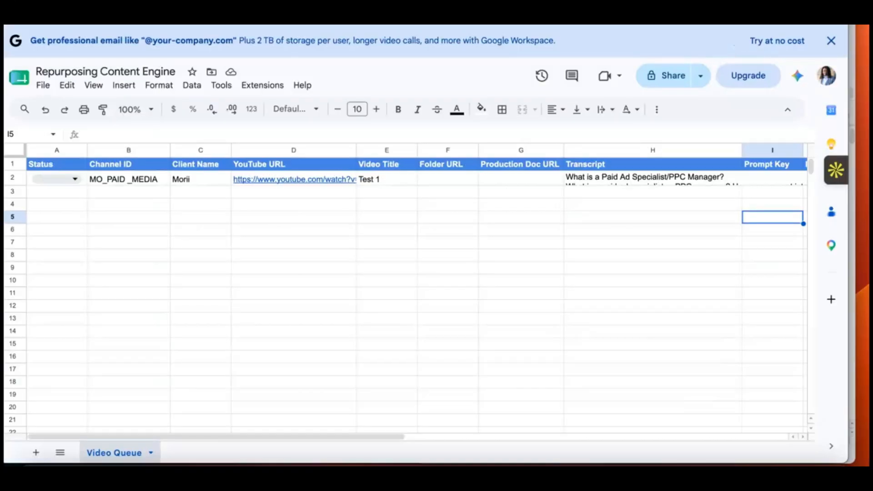
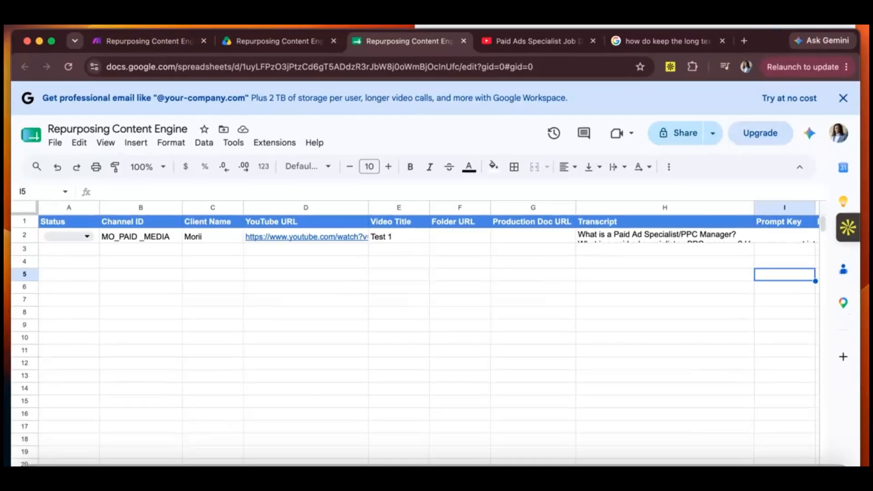
Step: Switch to the Make scenario, add the Google Sheets Watch New Rows module, and look over its existing connections
click(137, 40)
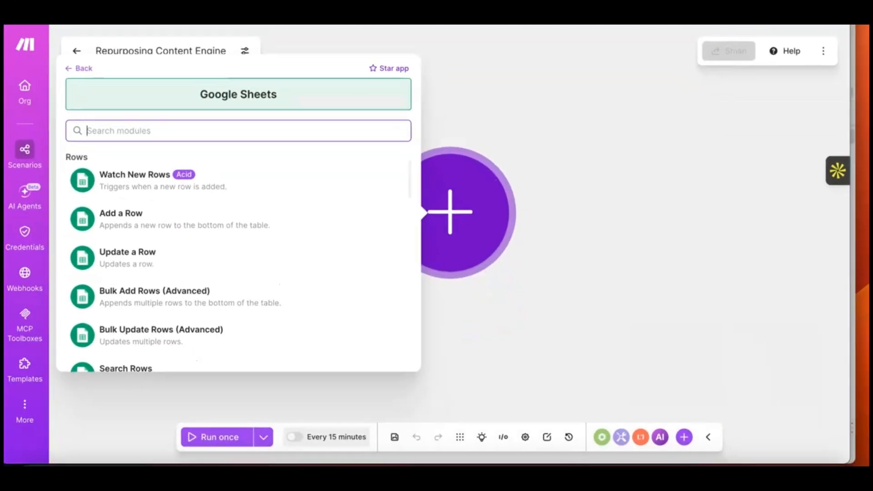
click(136, 190)
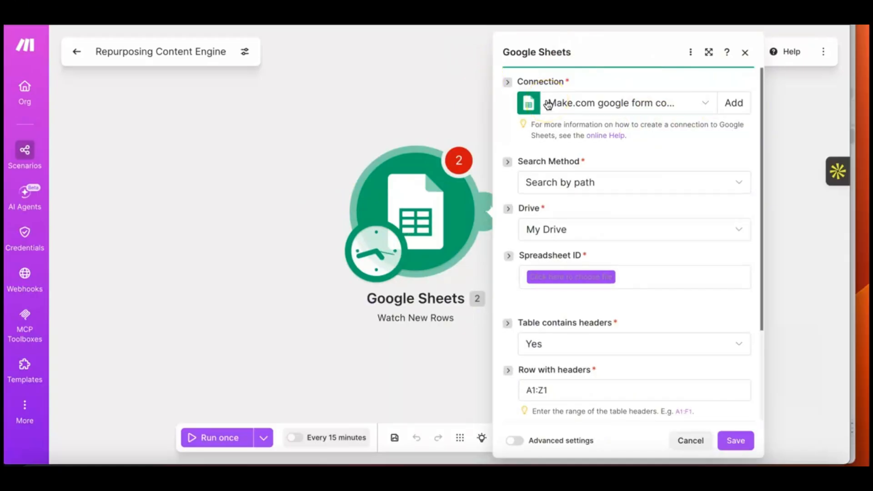
click(646, 108)
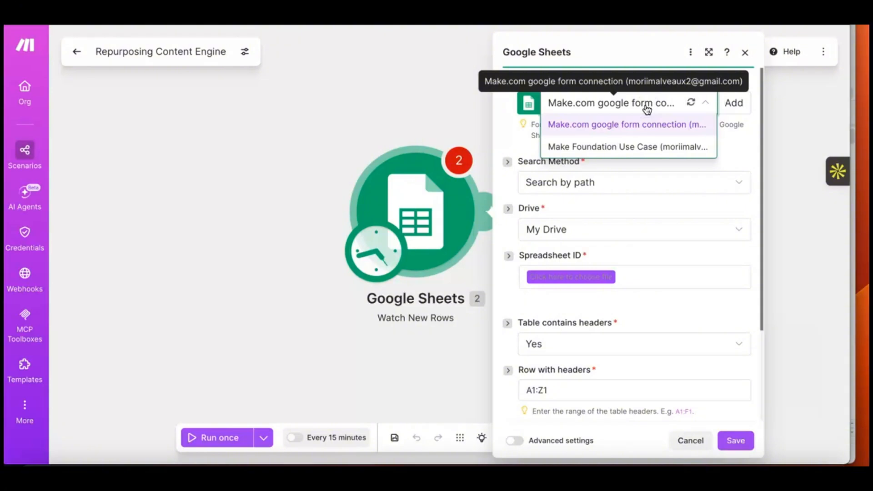
Step: Start a new Google connection for the Watch New Rows module and name it "Repurposing Engine"
click(735, 102)
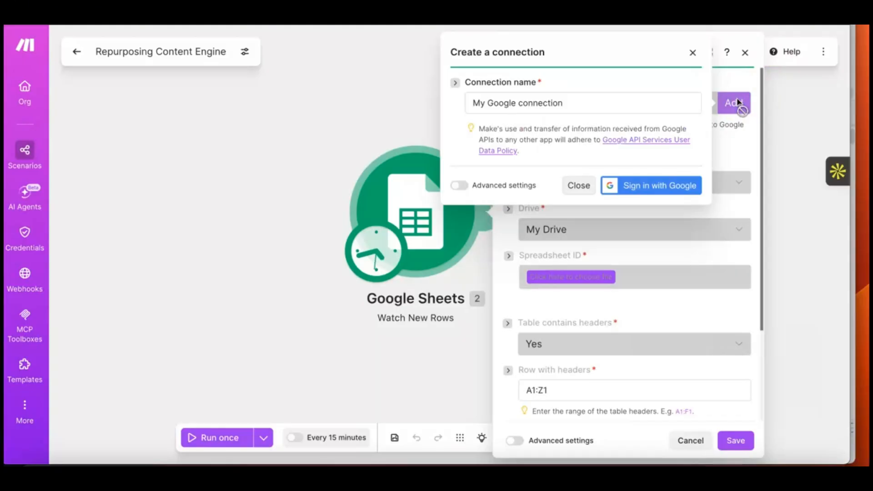
click(554, 106)
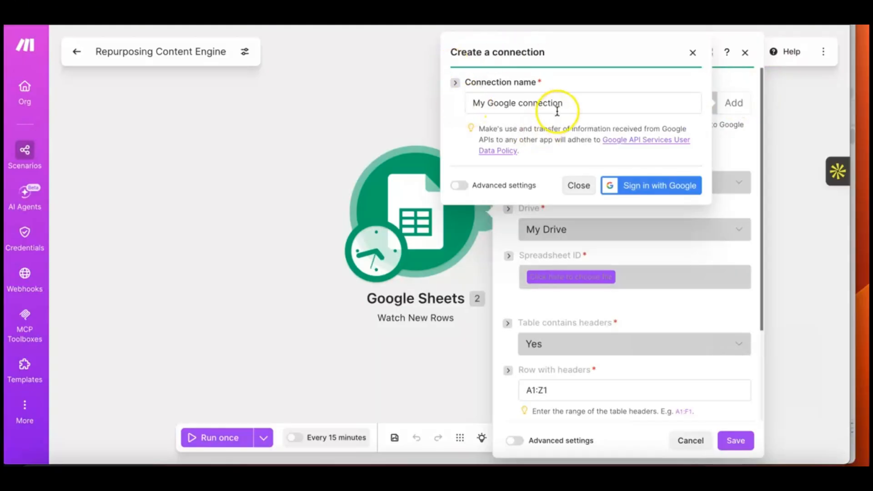
triple_click(539, 96)
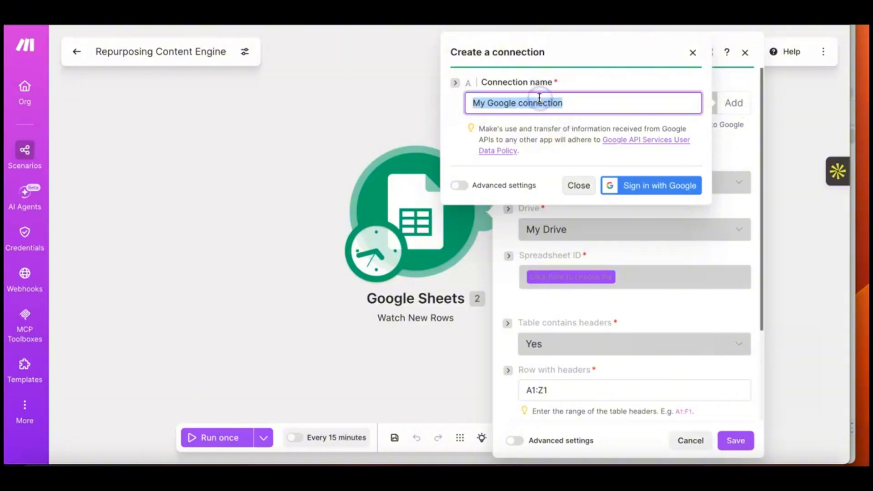
key(BackSpace)
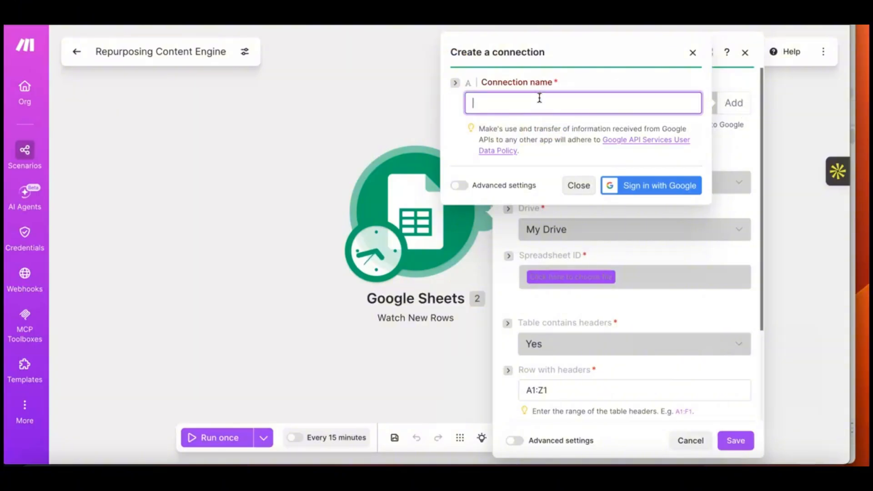
text(Repurposing Engine)
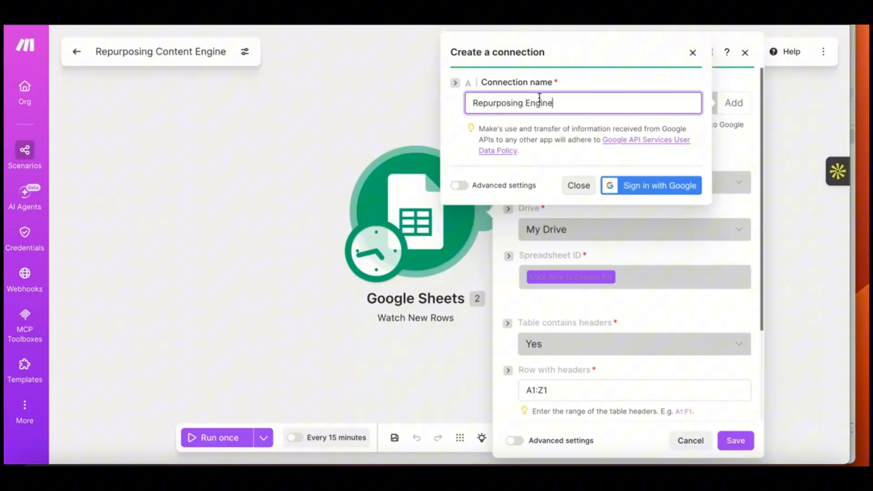
Step: Sign in to the new connection with the existing Google account and grant Make access to it
click(625, 193)
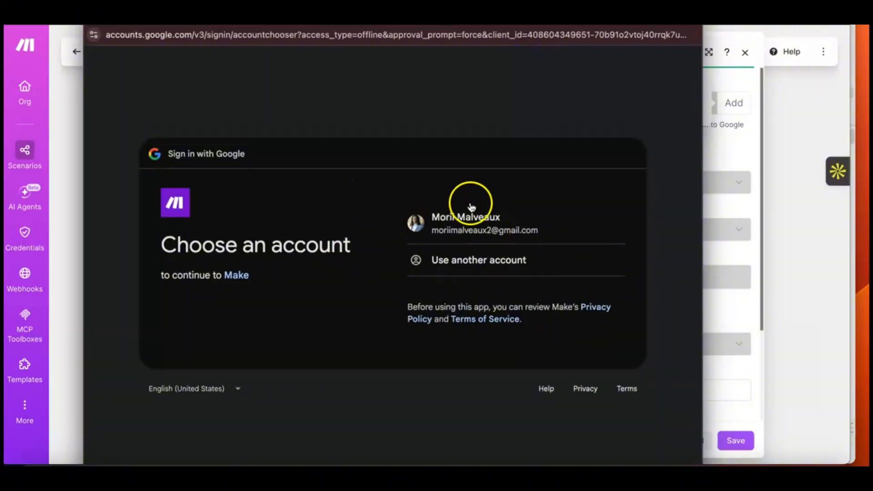
click(452, 222)
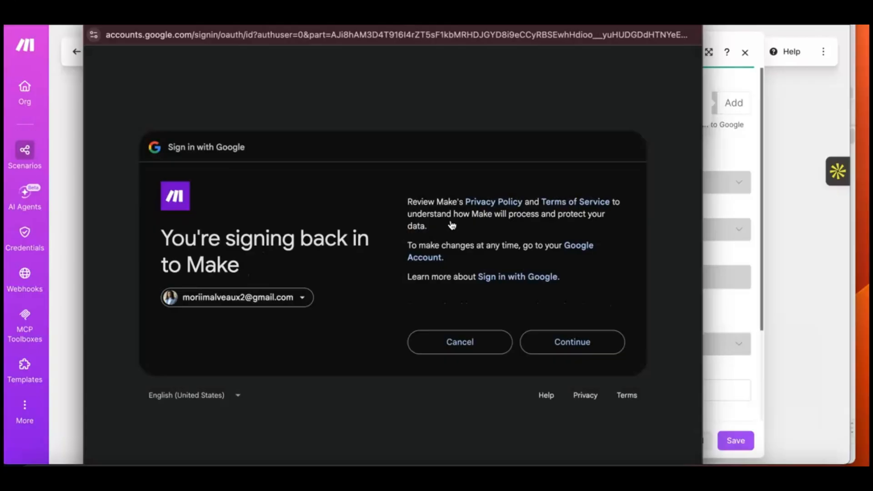
click(553, 347)
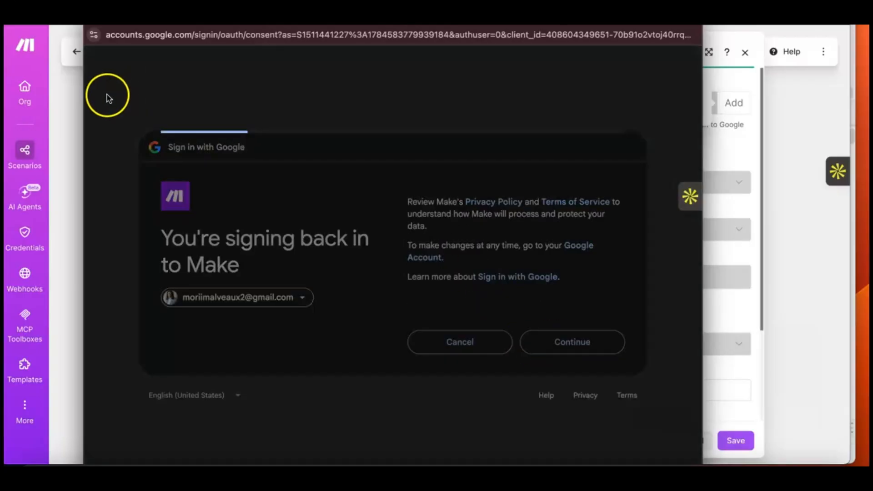
click(576, 384)
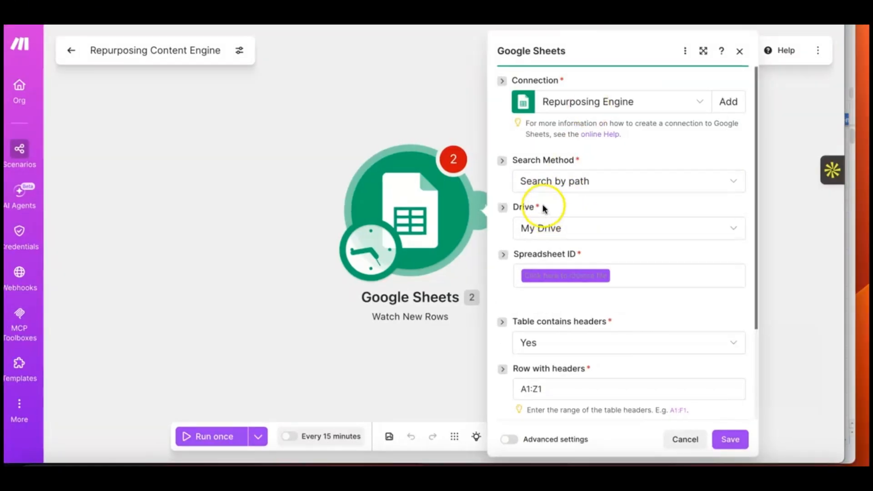
Step: Keep the trigger's search method as Search by path, and check the Repurposing Content Engine folder in Google Drive
click(567, 184)
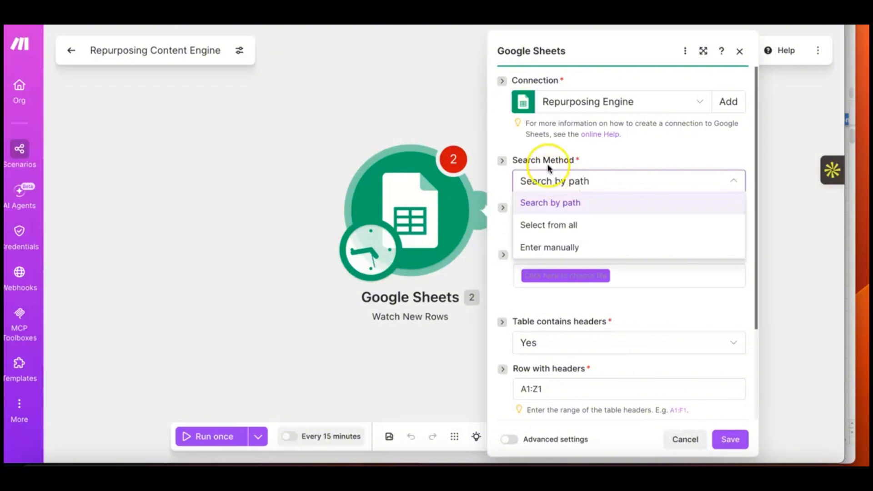
click(546, 204)
click(562, 231)
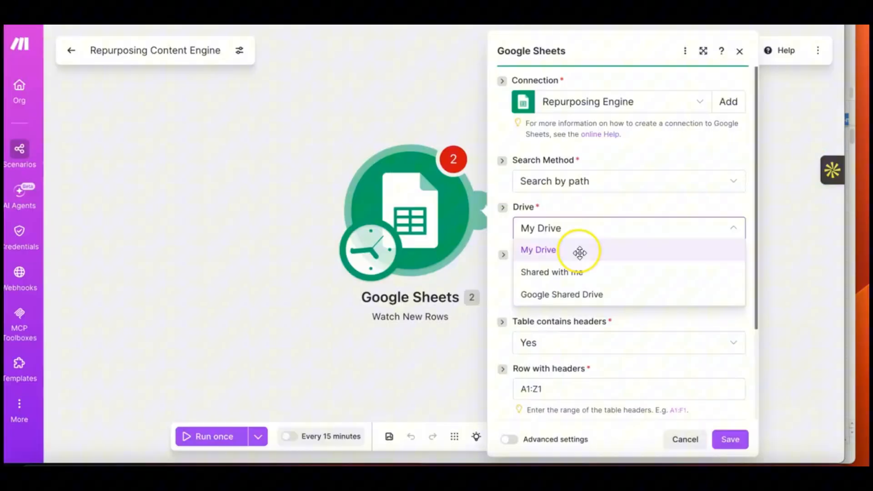
click(578, 247)
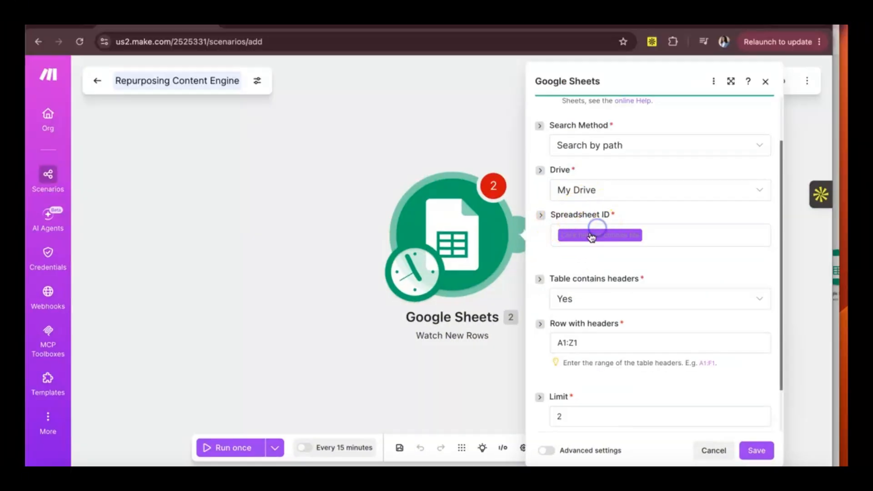
Step: Find the Repurposing Content Engine folder by searching "repur" and choose the Repurposing Content Engine spreadsheet inside it for the trigger
click(589, 235)
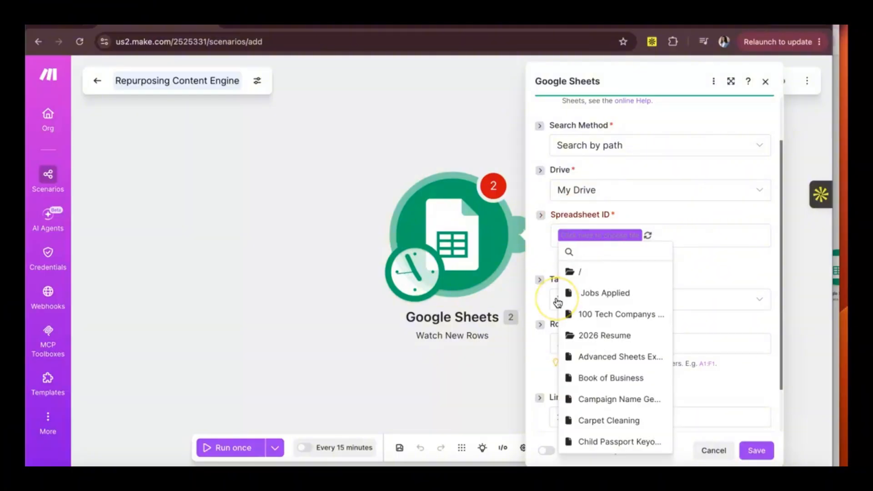
text(repur)
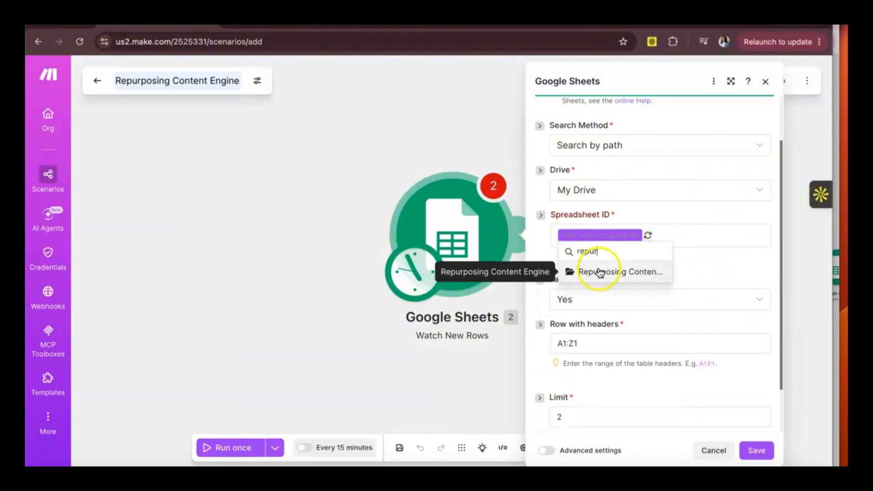
click(586, 274)
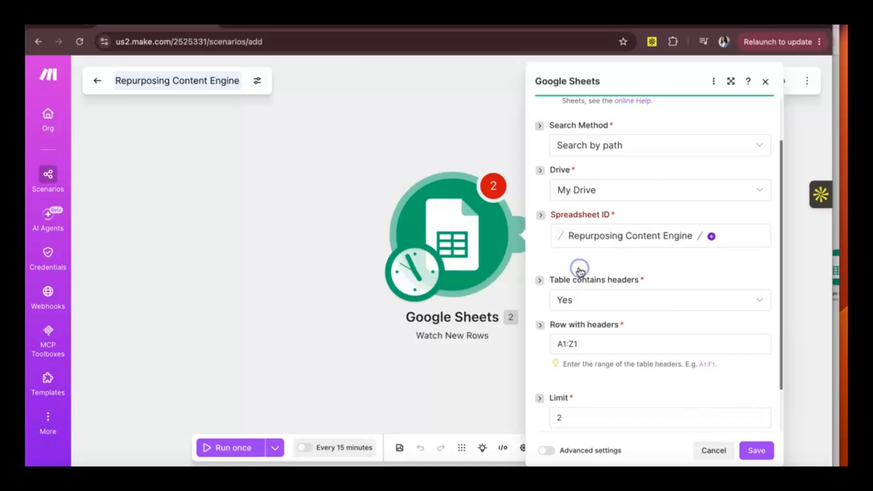
click(711, 236)
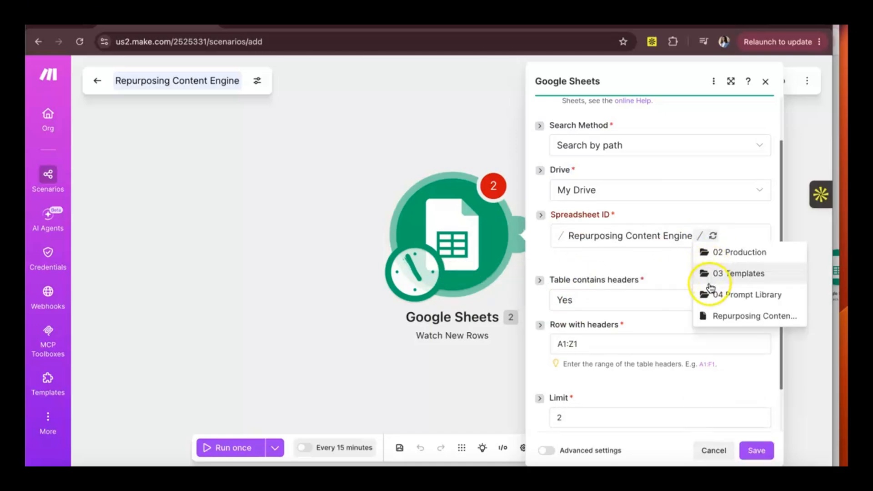
click(707, 315)
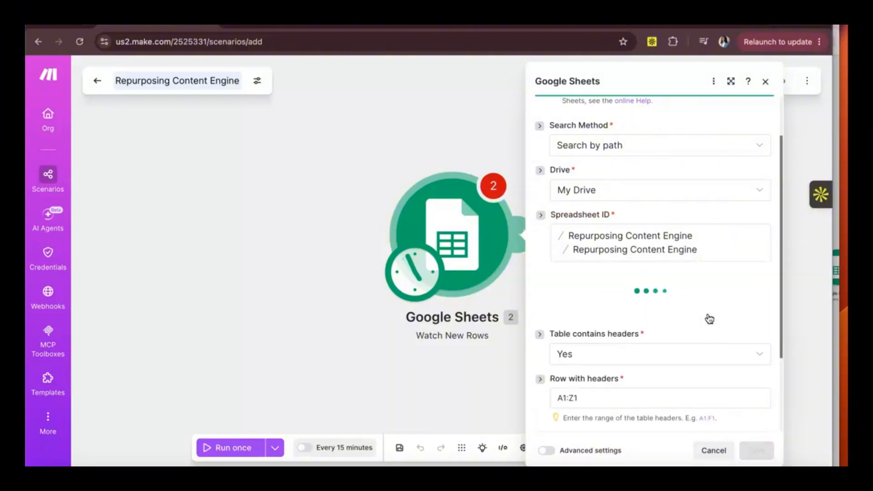
Step: Set the trigger's Sheet Name to Video Queue, checking the spreadsheet's folder location and sheet name in Google Sheets
click(657, 296)
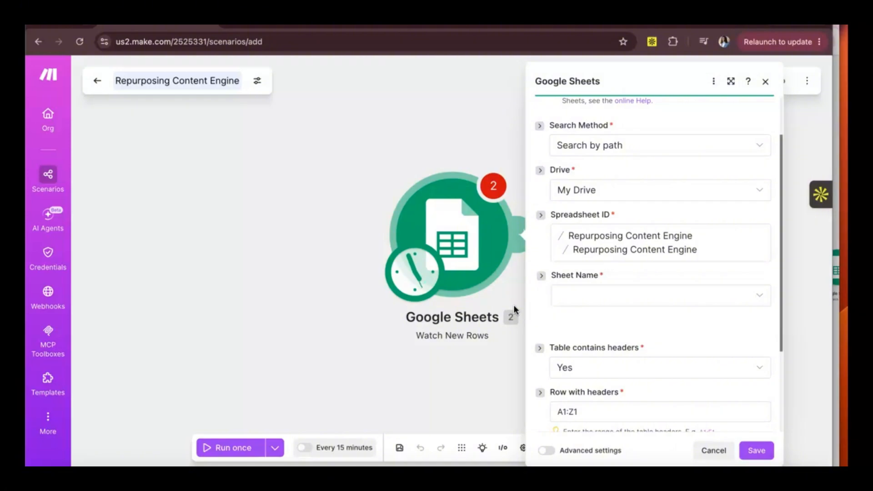
click(511, 230)
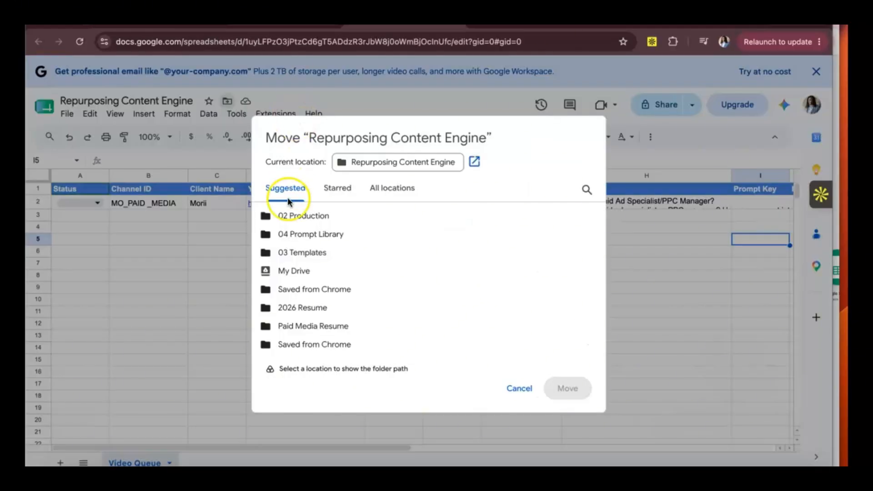
click(154, 261)
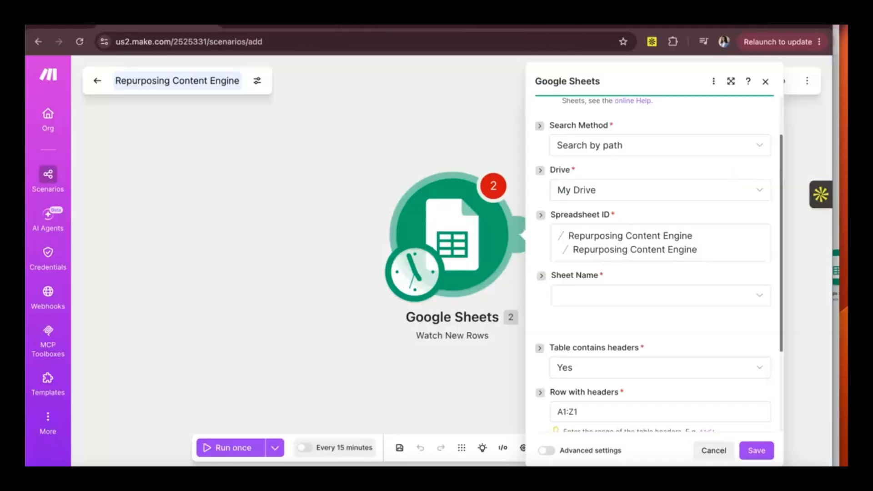
click(582, 296)
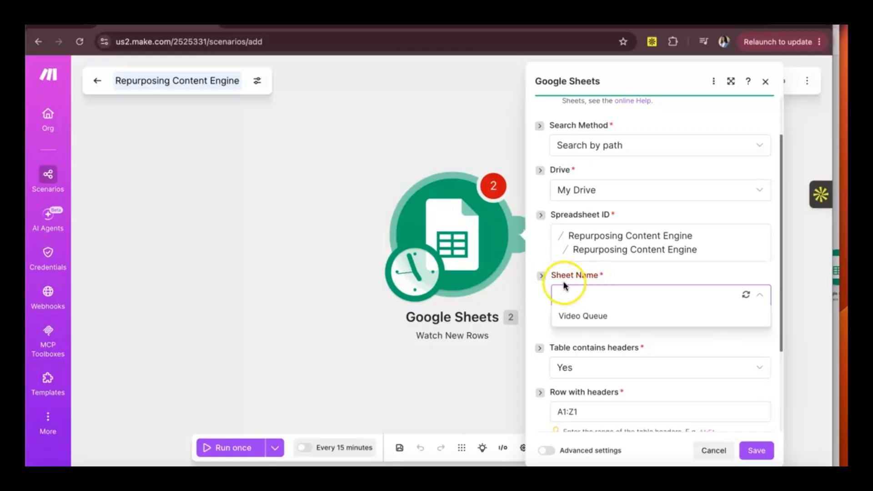
click(586, 320)
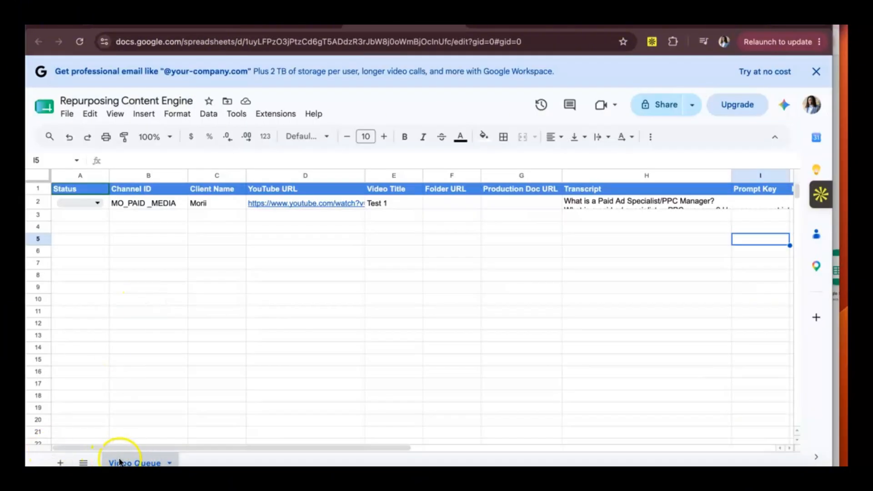
click(136, 21)
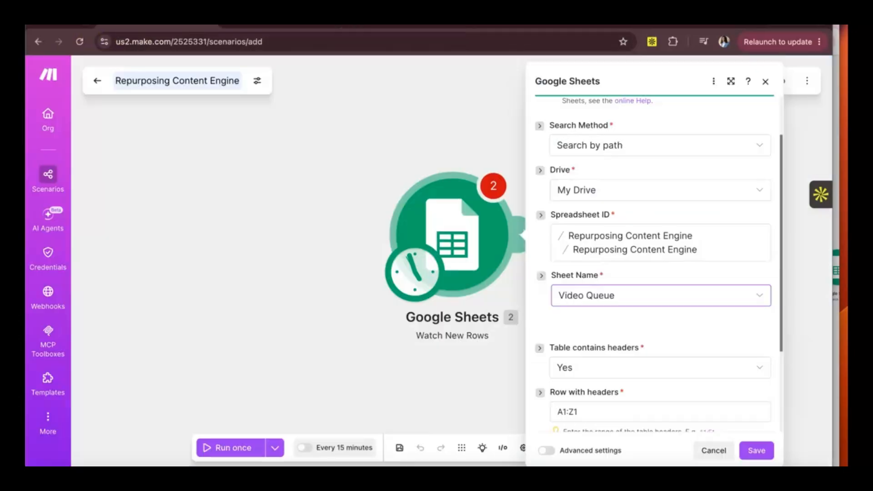
Step: Set the Watch New Rows trigger's limit to 1 result per execution cycle and save the module settings
scroll(606, 375, down, 3)
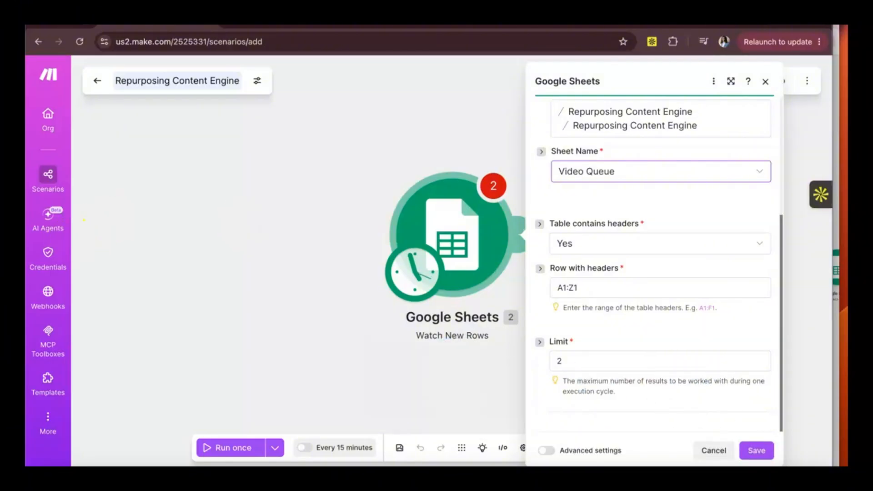
click(578, 360)
key(BackSpace)
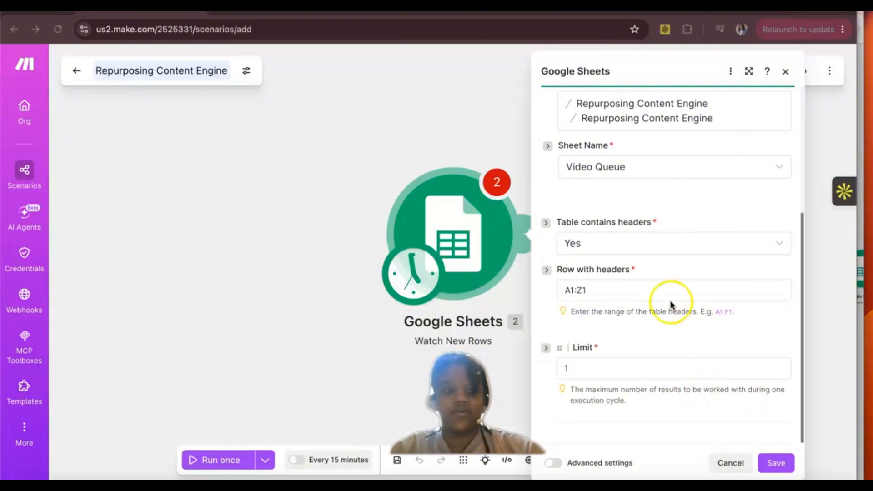
click(773, 464)
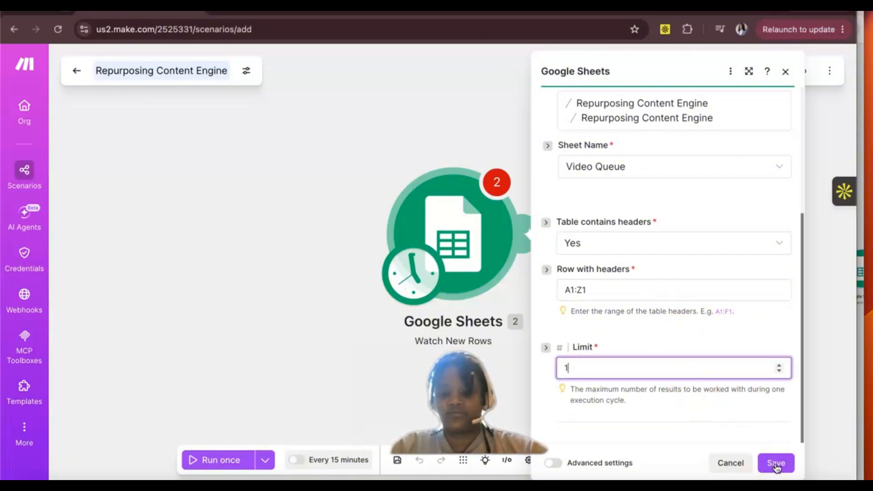
click(775, 463)
click(377, 181)
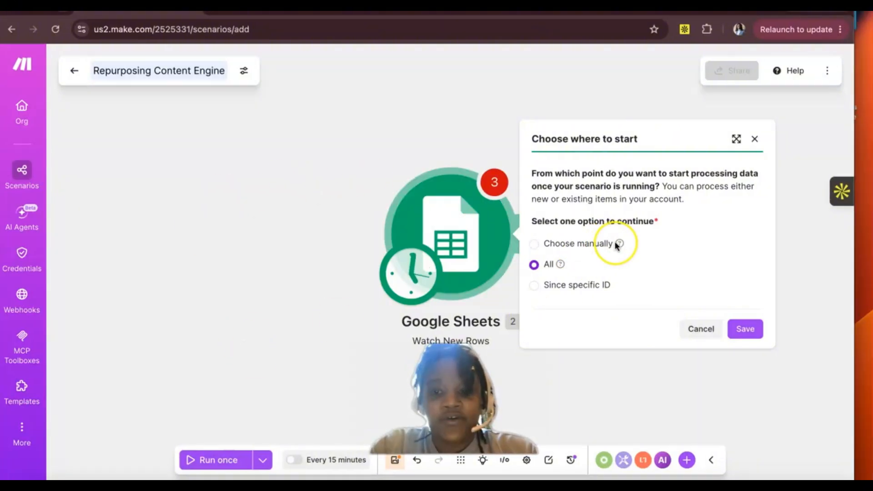
Step: Set the Watch New Rows trigger to start processing from All existing items and save that starting point
mouse_move(617, 246)
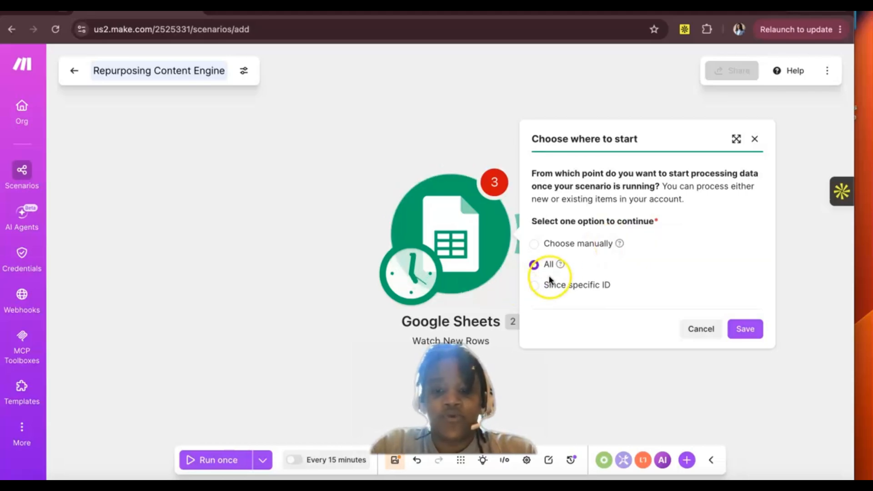
mouse_move(561, 267)
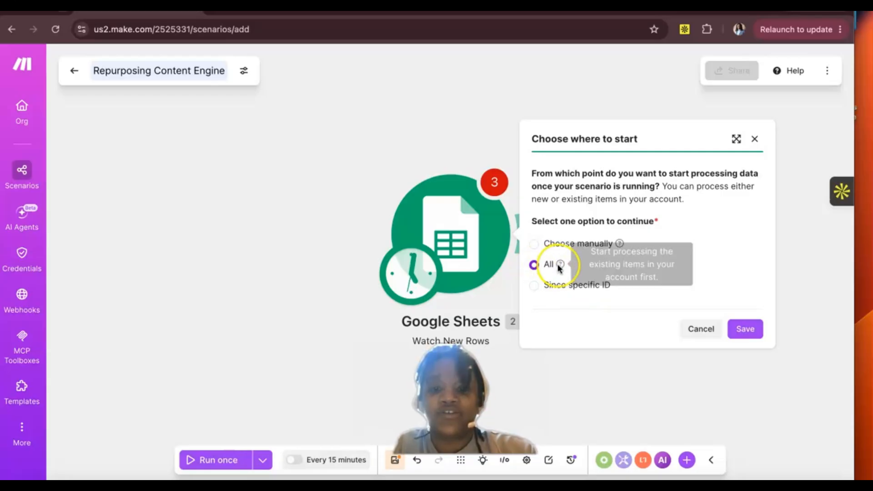
click(745, 330)
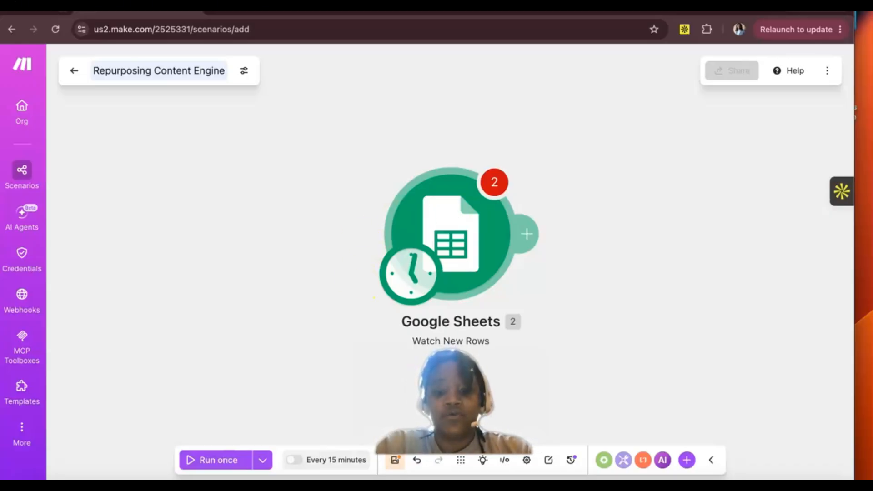
Step: Save the Repurposing Content Engine scenario anyway, despite the empty Drive value warnings
drag(455, 405, 760, 397)
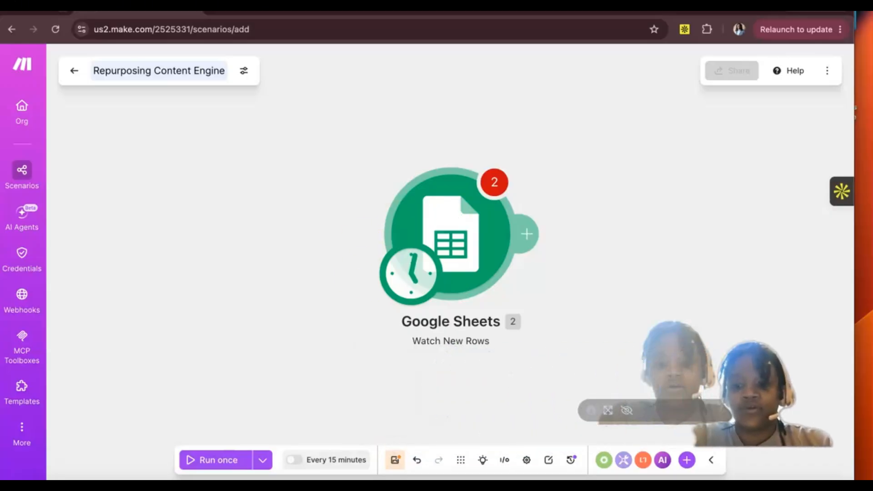
click(395, 458)
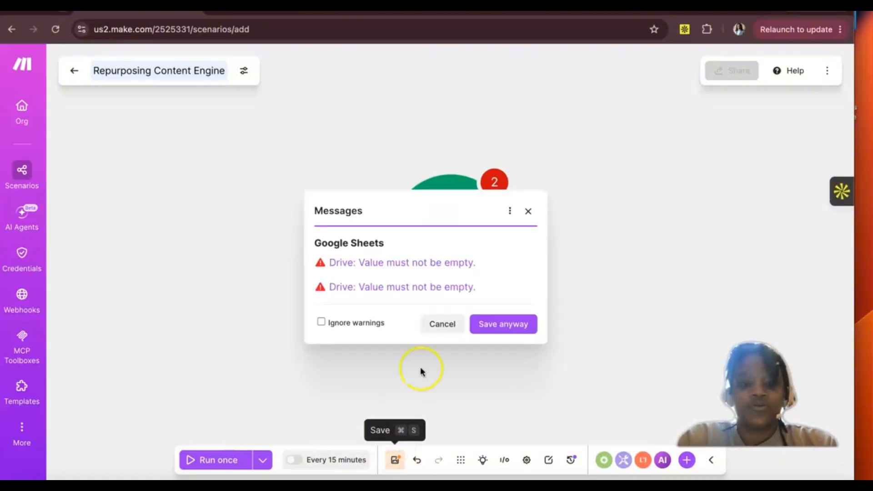
click(483, 319)
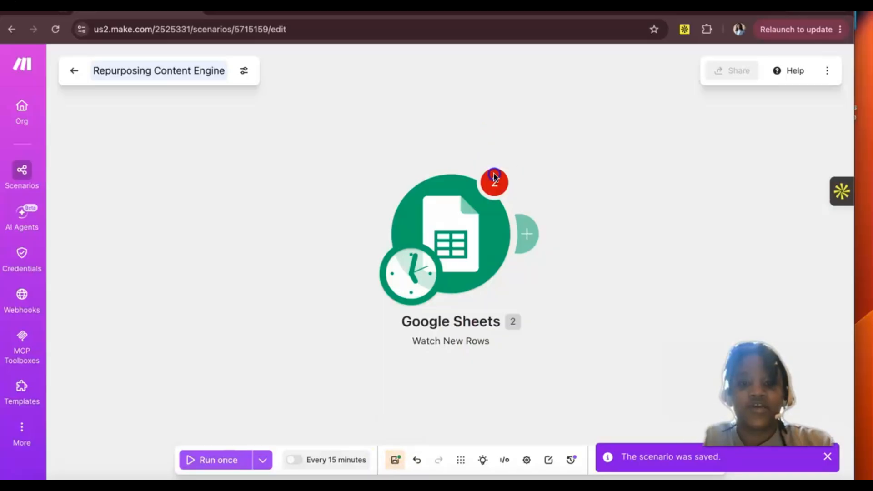
Step: Open the Google Sheets trigger's settings from its Drive error and resave them with My Drive as the drive
click(465, 200)
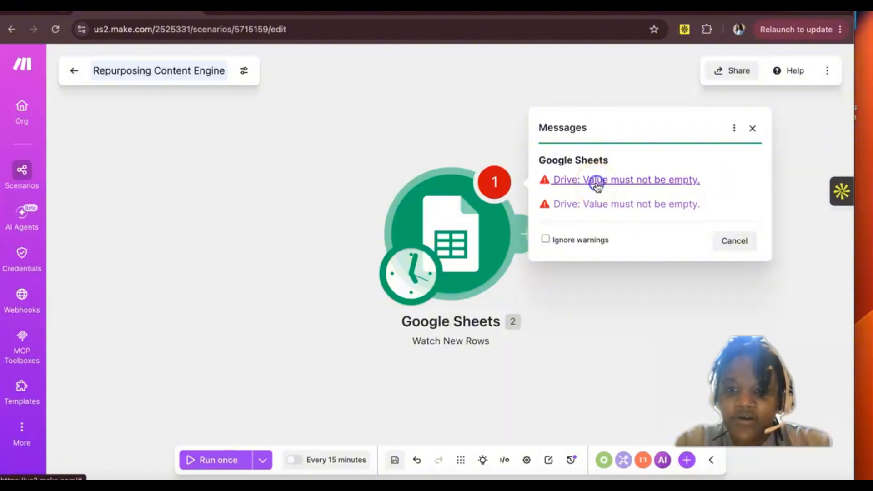
click(597, 182)
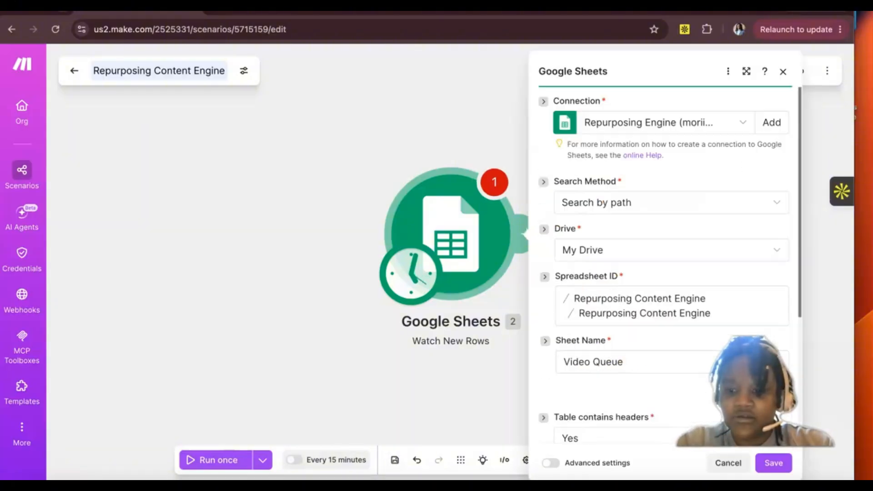
click(773, 463)
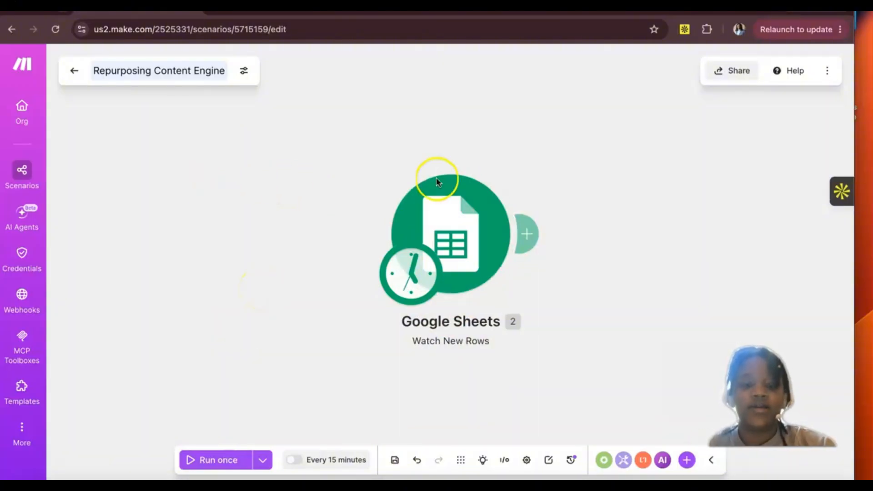
Step: Add a module after the Google Sheets trigger and choose the Google Drive app by searching "google drive"
click(527, 234)
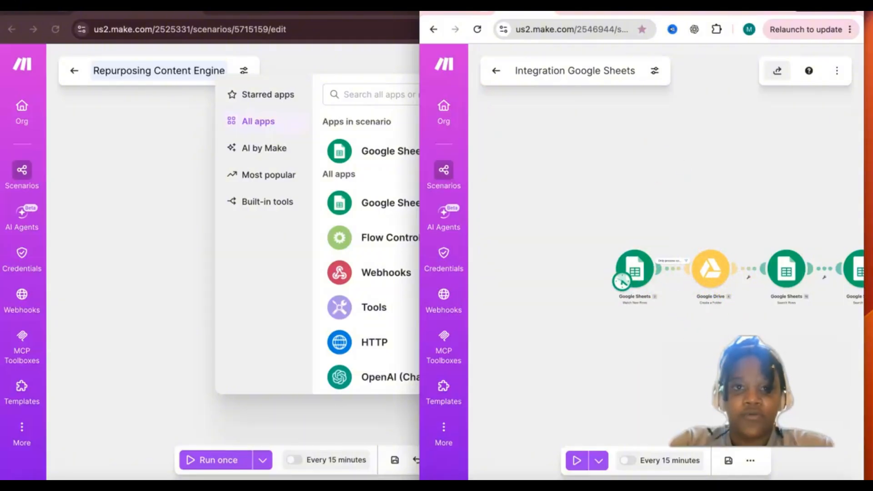
click(406, 165)
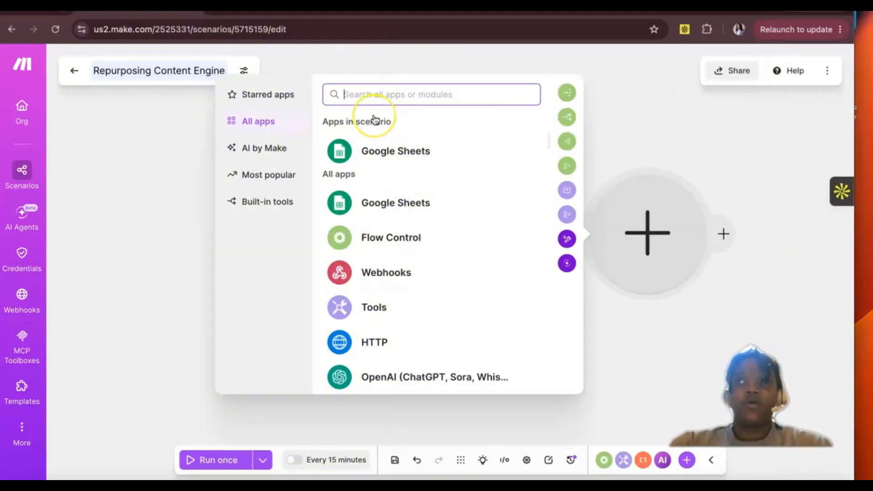
text(google )
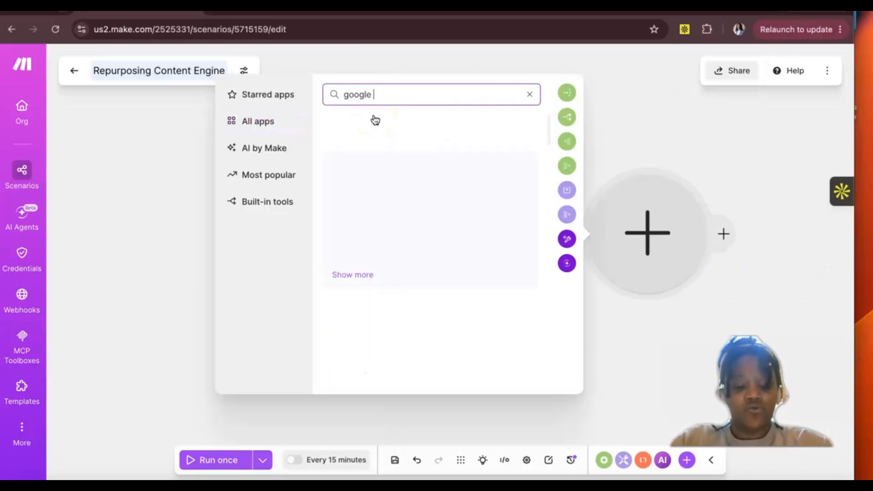
text(drive)
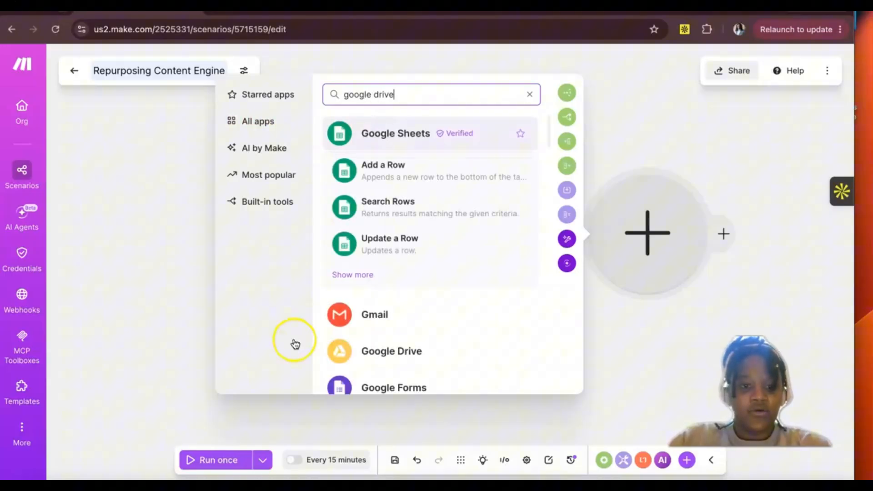
click(365, 356)
click(351, 316)
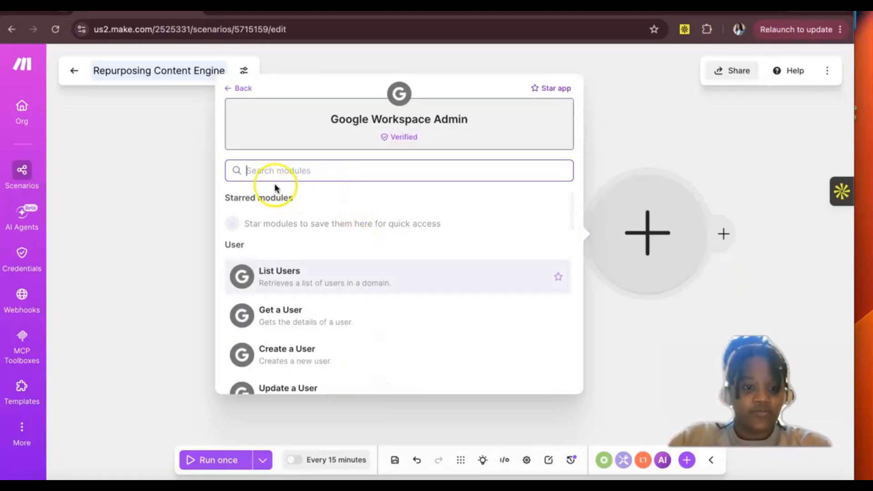
click(233, 91)
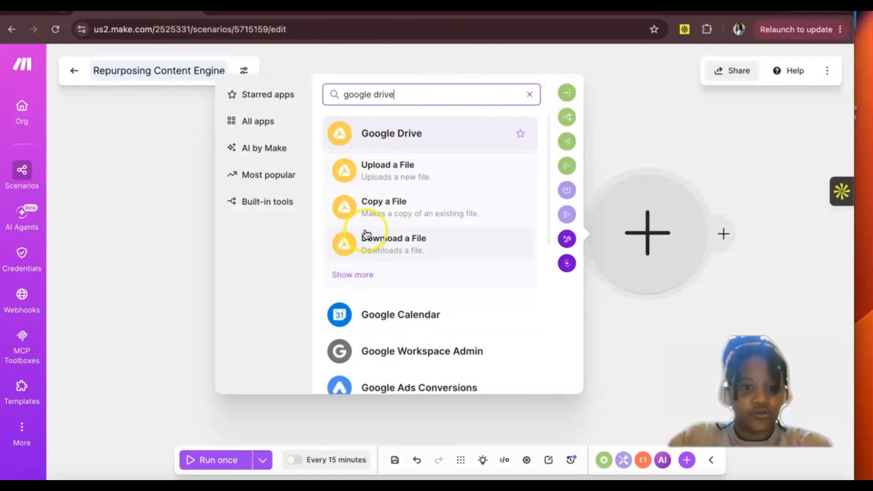
scroll(379, 203, down, 1)
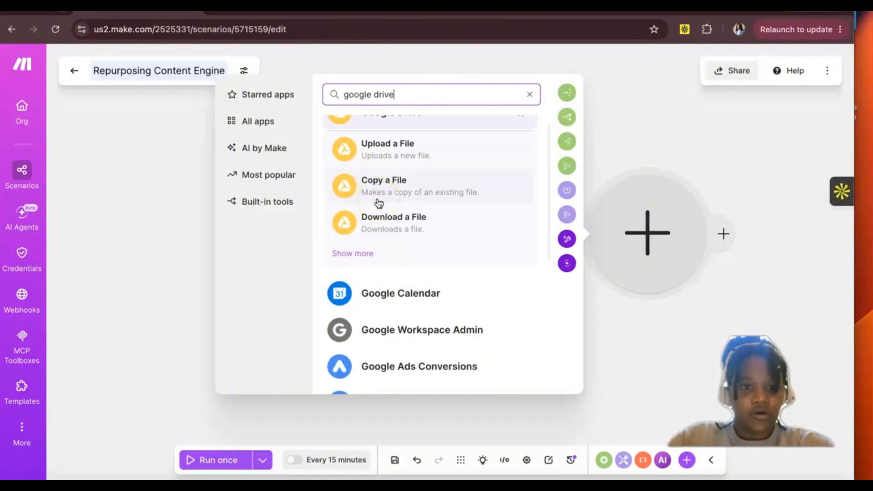
scroll(379, 203, up, 1)
click(376, 141)
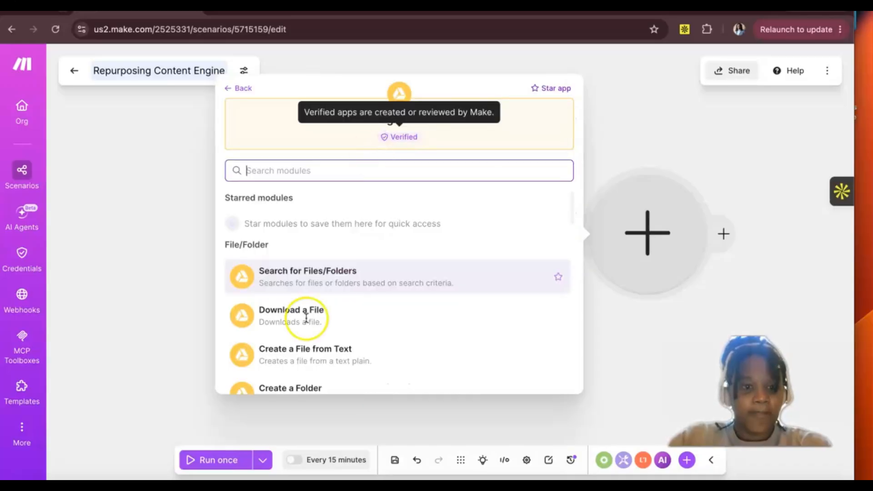
Step: Search the Google Drive modules for "create" and choose Create a Folder
text(make)
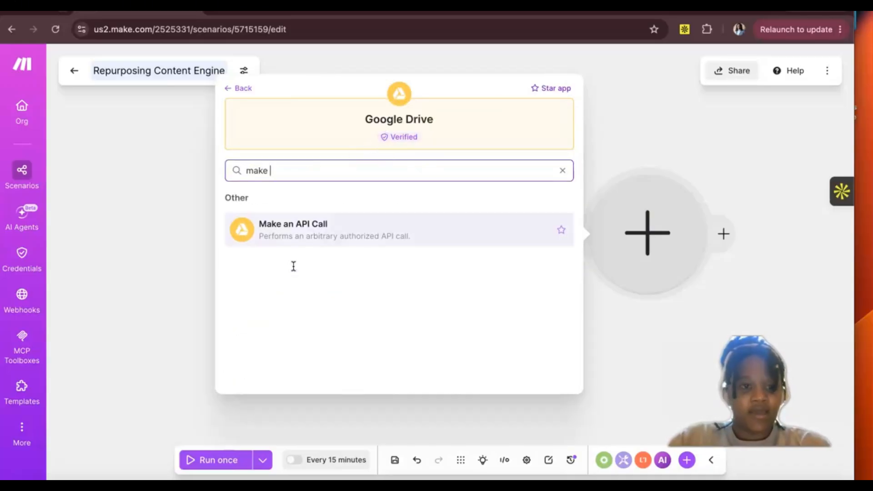
key(BackSpace)
key(BackSpace)
key(BackSpace)
key(BackSpace)
text(c)
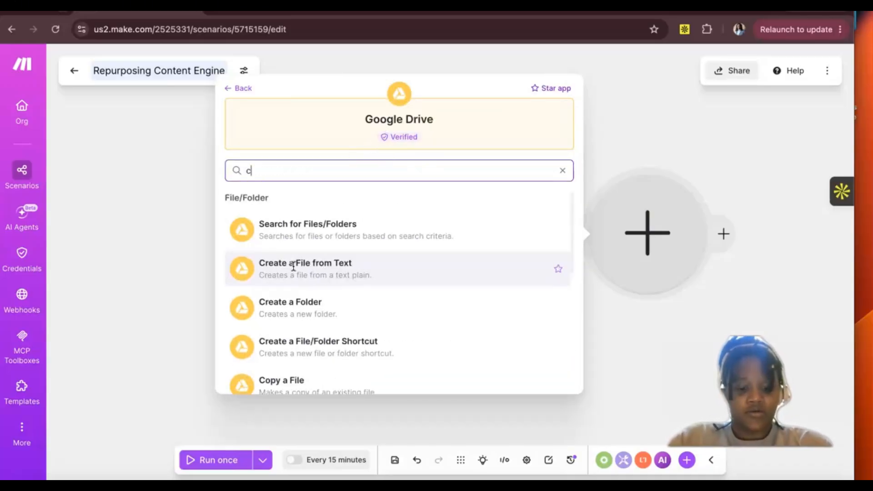
text(reate)
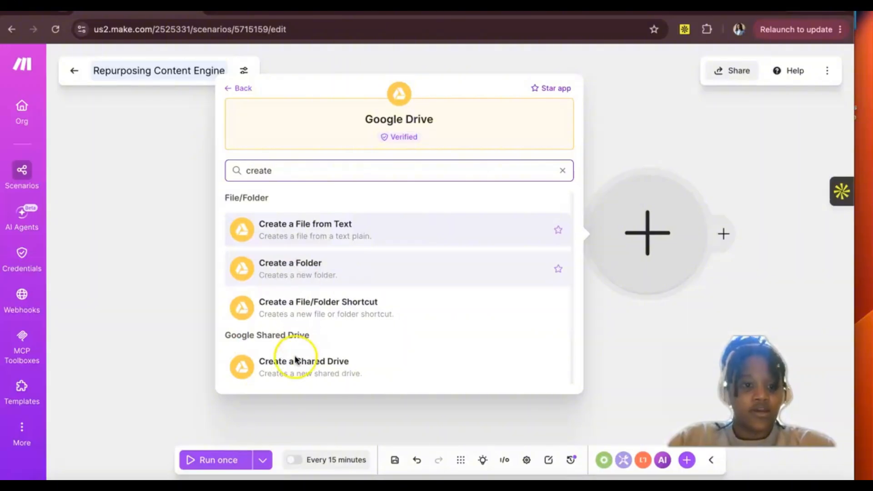
click(271, 271)
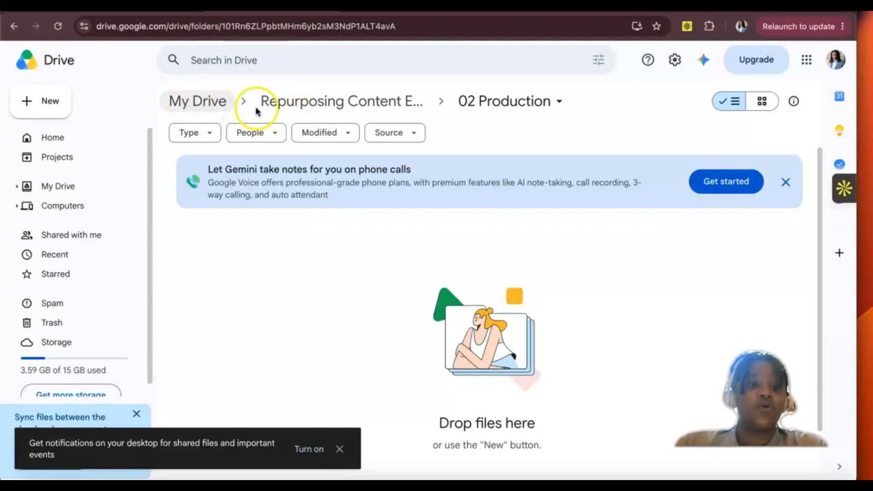
Step: In Google Drive, review the Repurposing Content Engine folder's contents and open its 02 Production subfolder
click(280, 101)
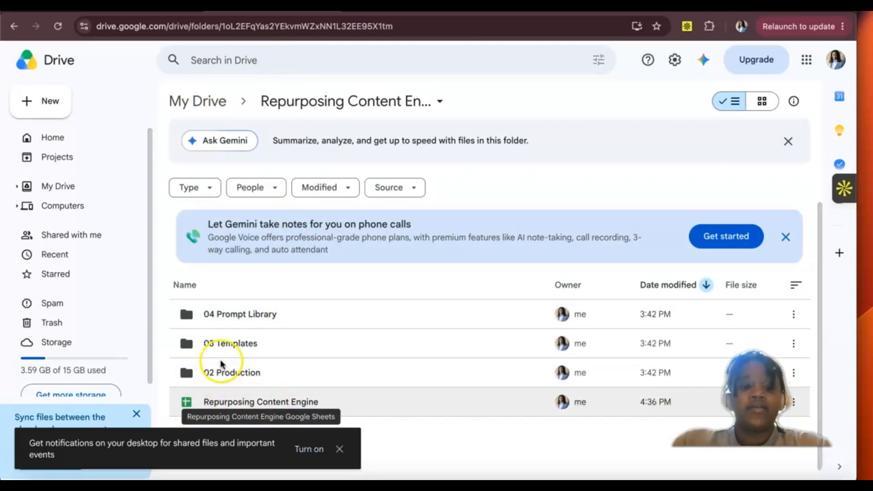
click(462, 165)
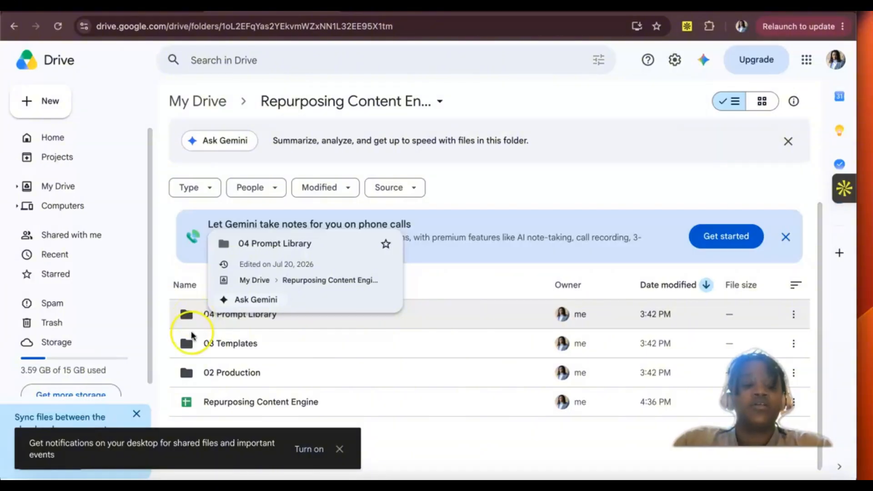
click(219, 375)
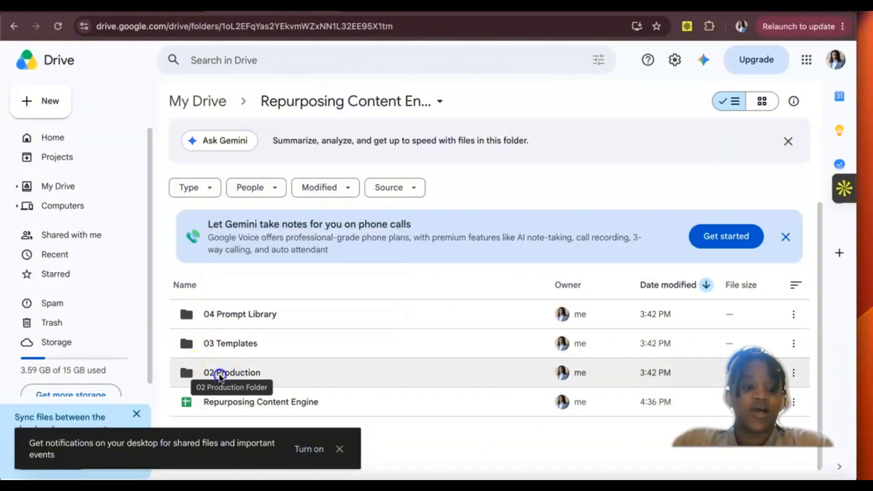
double_click(220, 375)
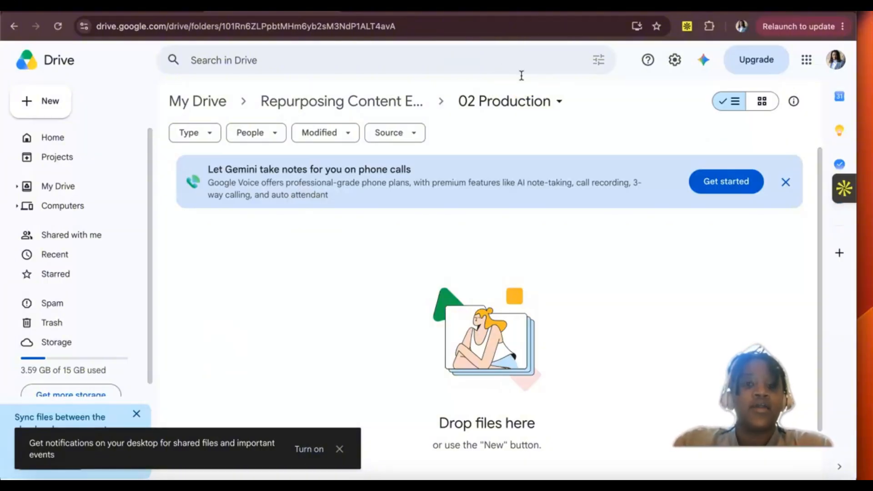
Step: Examine the finished project's 02 - In Production folder and the Google Drive module's folder location and name in the Integration Google Sheets scenario
drag(786, 7, 682, 7)
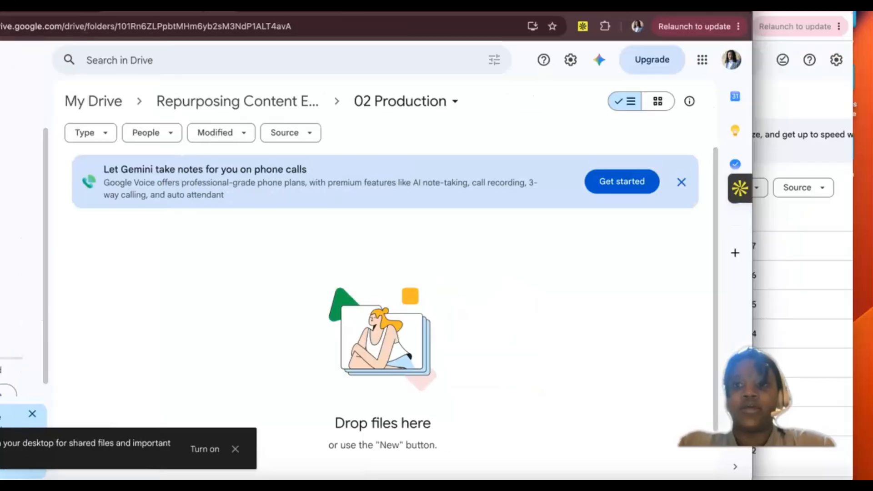
click(808, 89)
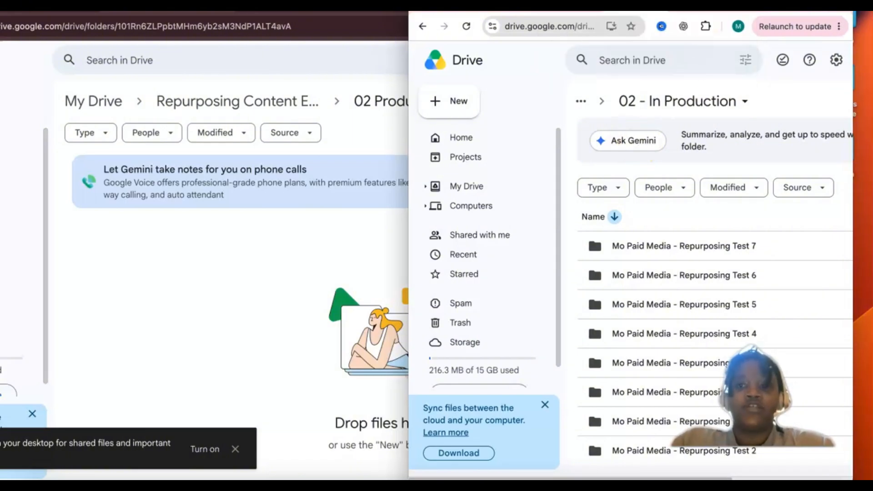
drag(728, 12, 434, 12)
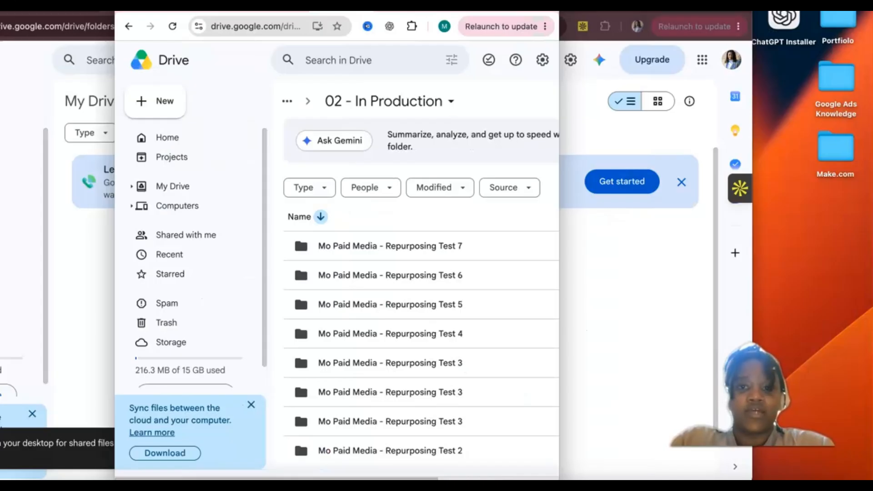
drag(558, 254, 838, 254)
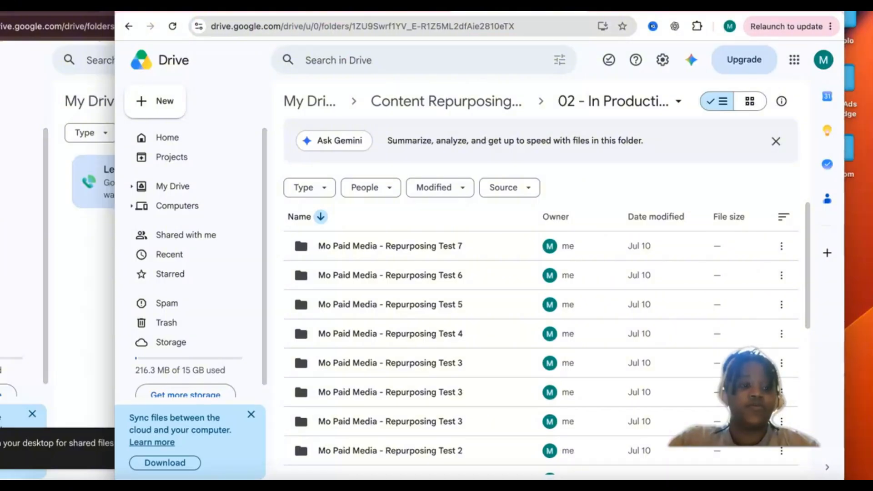
click(228, 12)
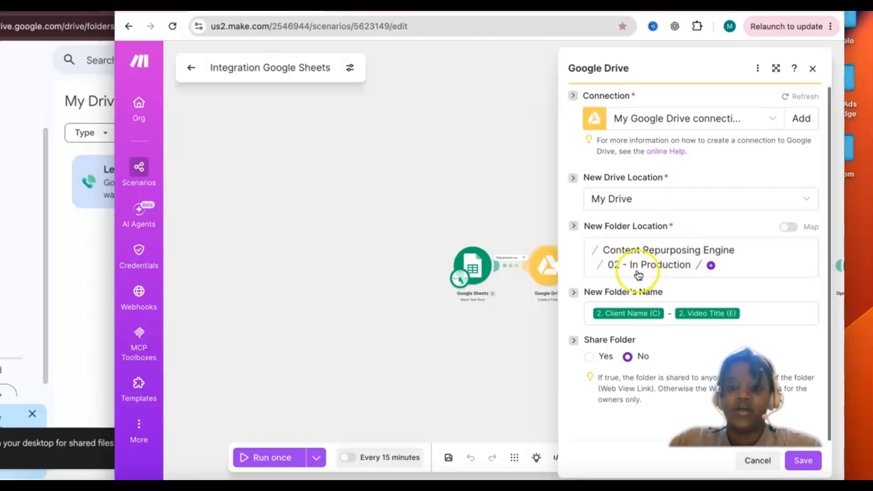
click(501, 5)
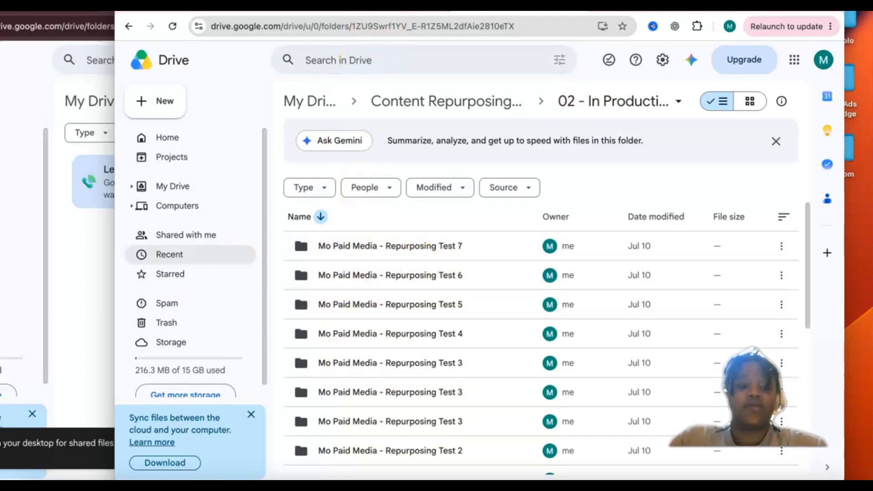
Step: In the Content Repurposing Engine spreadsheet's Video Queue, open the Folder URL link in the Repurposing Test 17 row
key(ctrl+Tab)
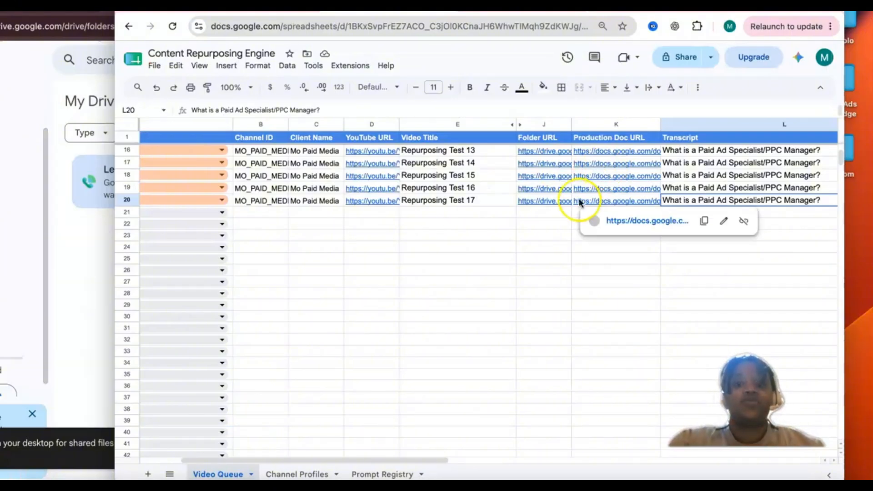
scroll(521, 192, down, 2)
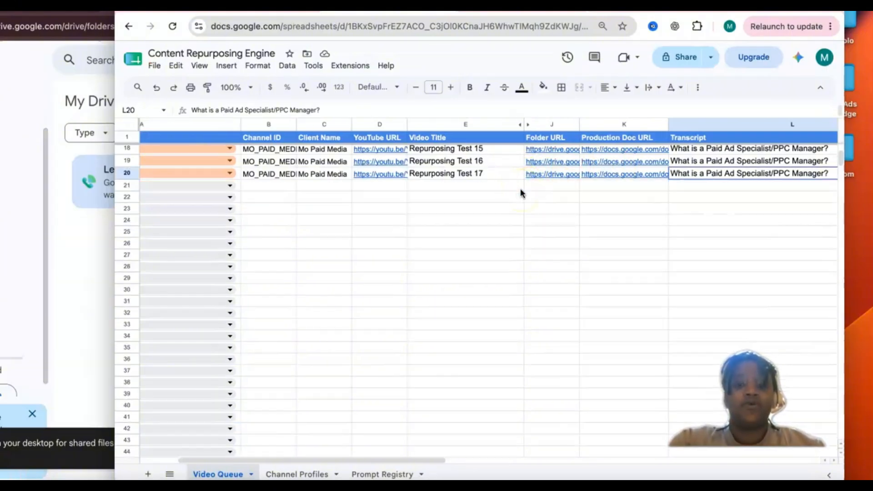
click(546, 176)
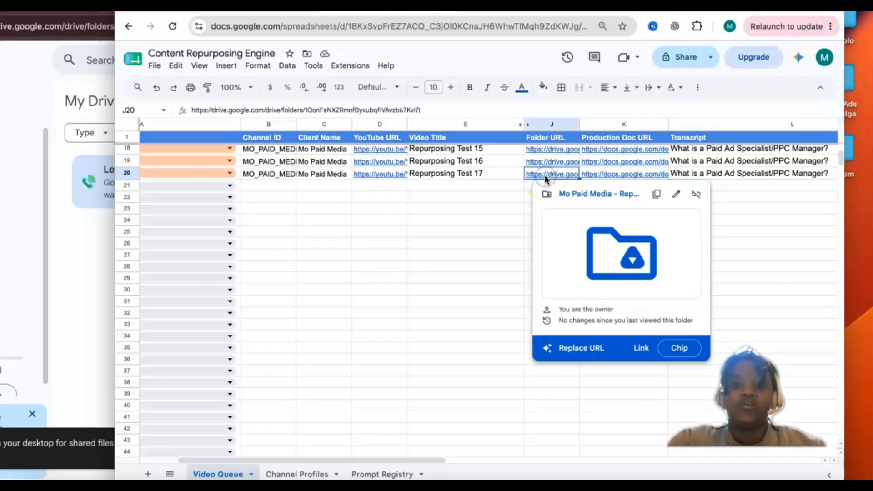
click(571, 193)
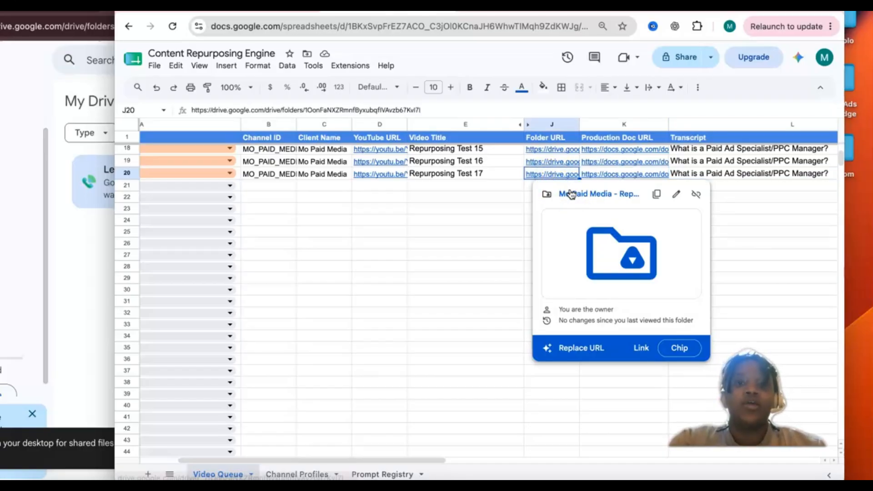
Step: Open the Repurposing Test 17 folder from its Folder URL link, compare it with its Video Queue row, and open its Content Pack document
click(571, 193)
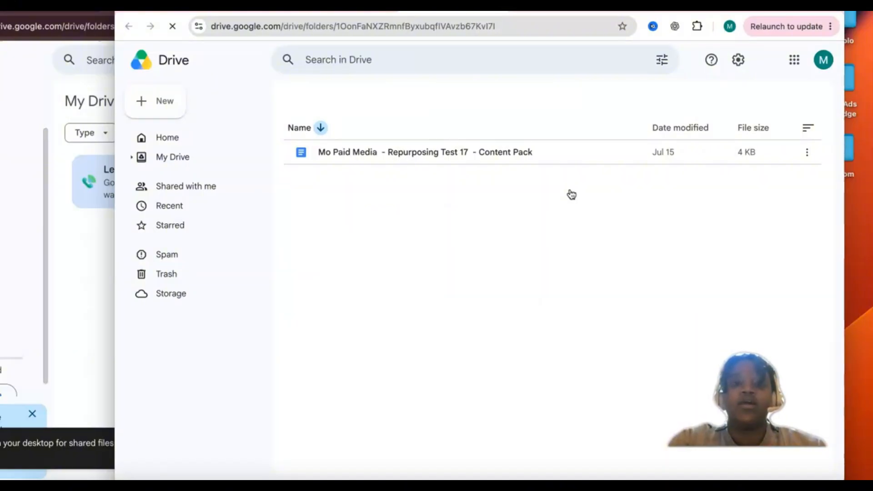
click(422, 154)
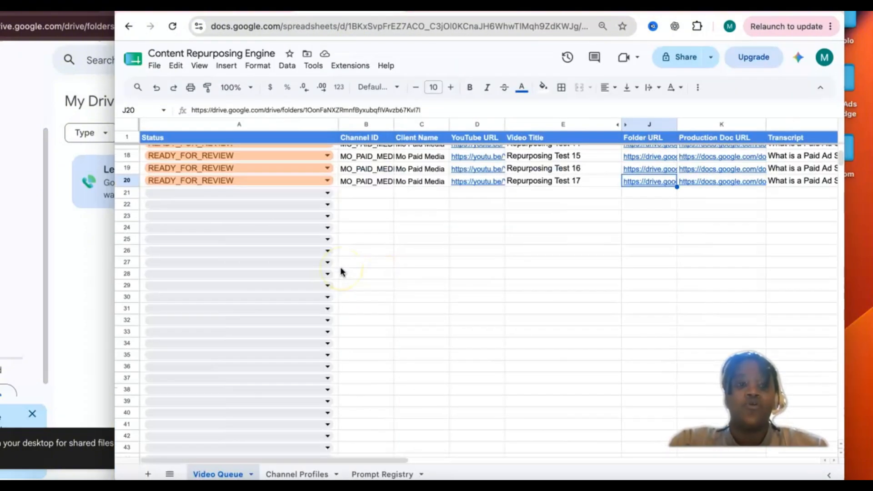
click(127, 180)
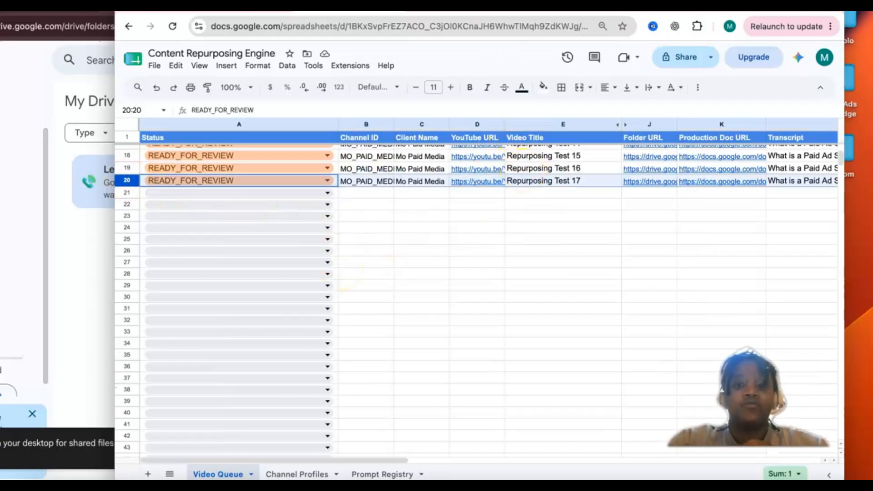
click(536, 13)
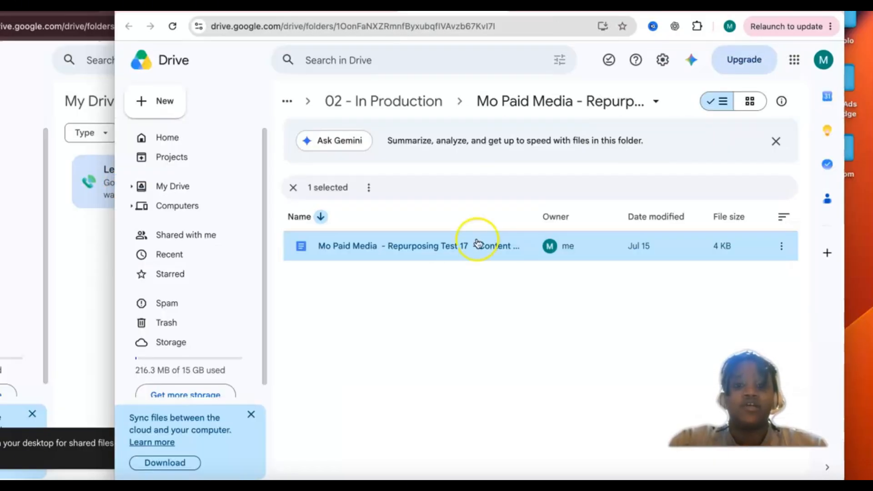
click(629, 13)
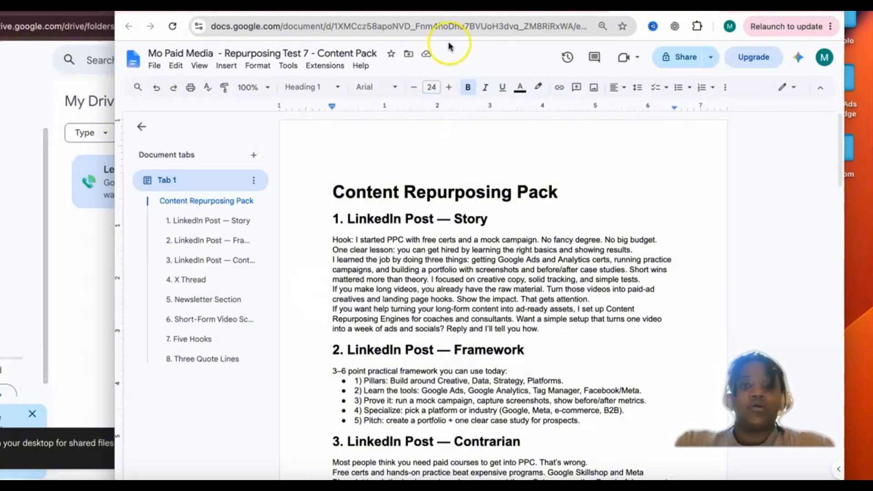
click(536, 13)
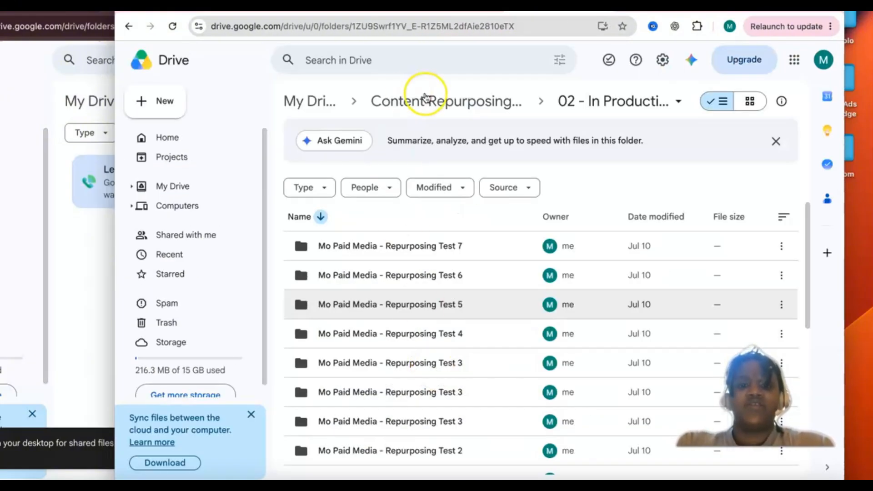
click(457, 13)
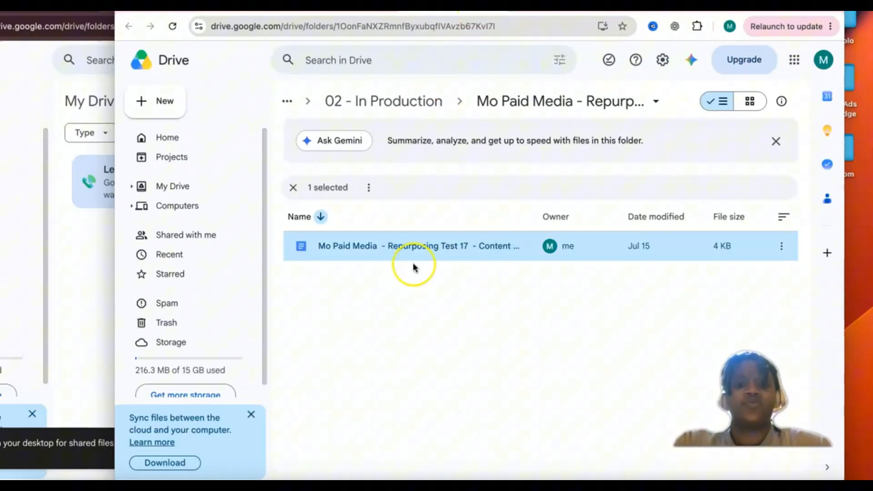
double_click(435, 246)
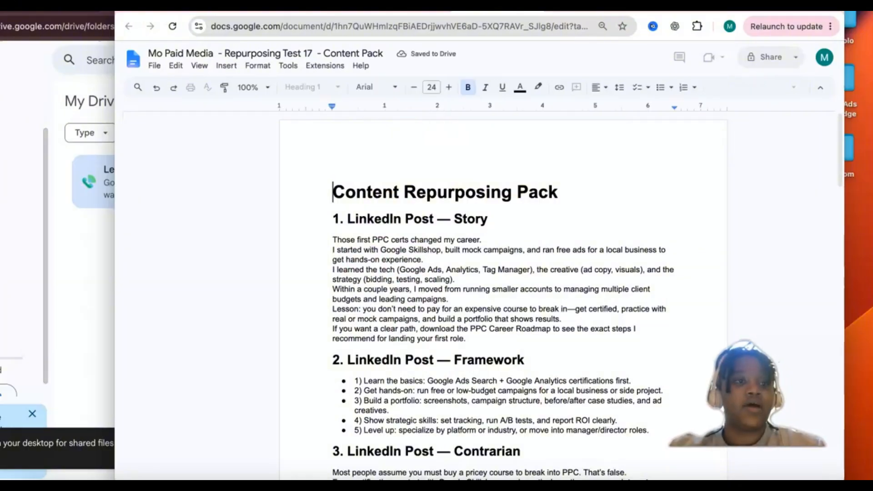
Step: Back in Make's Repurposing Content Engine scenario, set up a new Google Drive connection of type Google Drive and start the Google sign-in
click(112, 140)
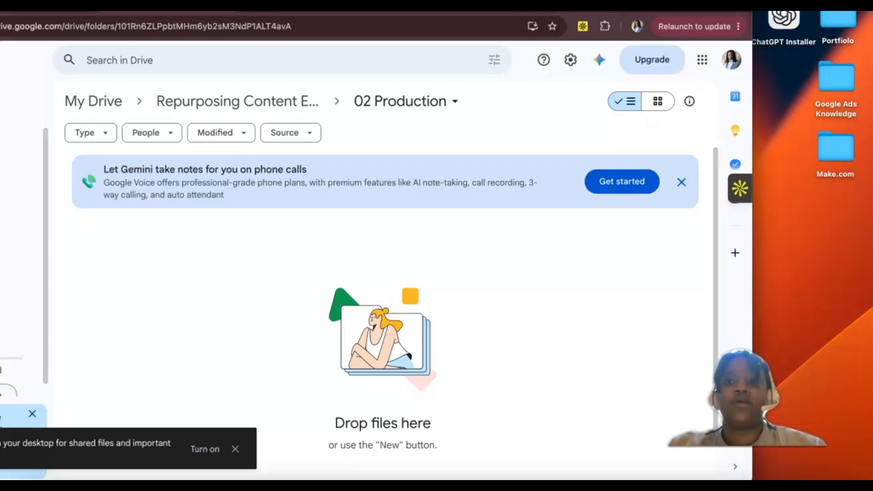
drag(454, 12, 564, 14)
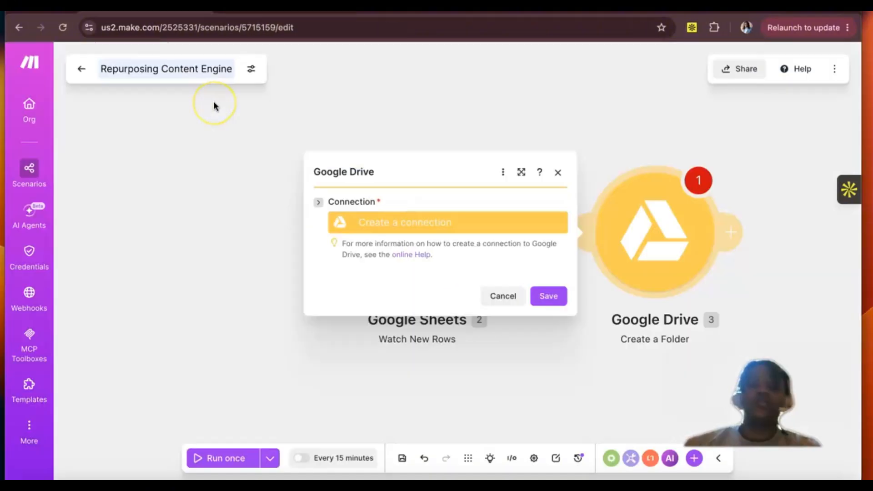
click(387, 222)
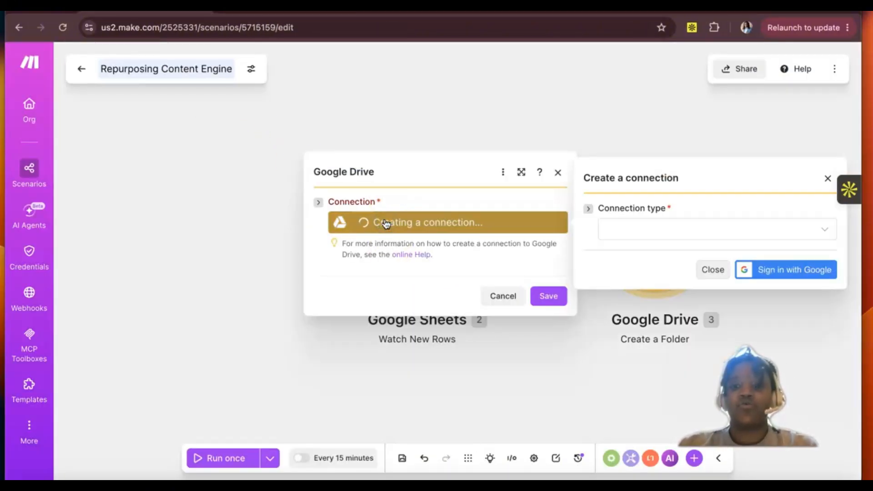
click(621, 229)
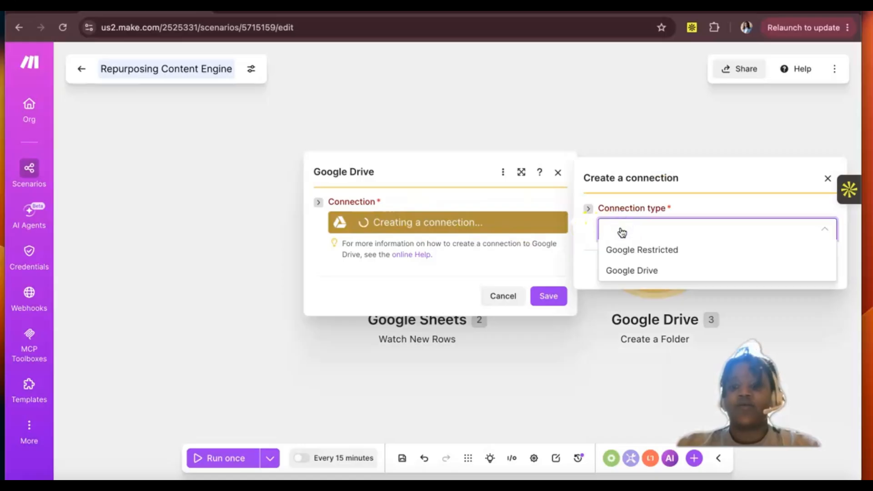
click(621, 275)
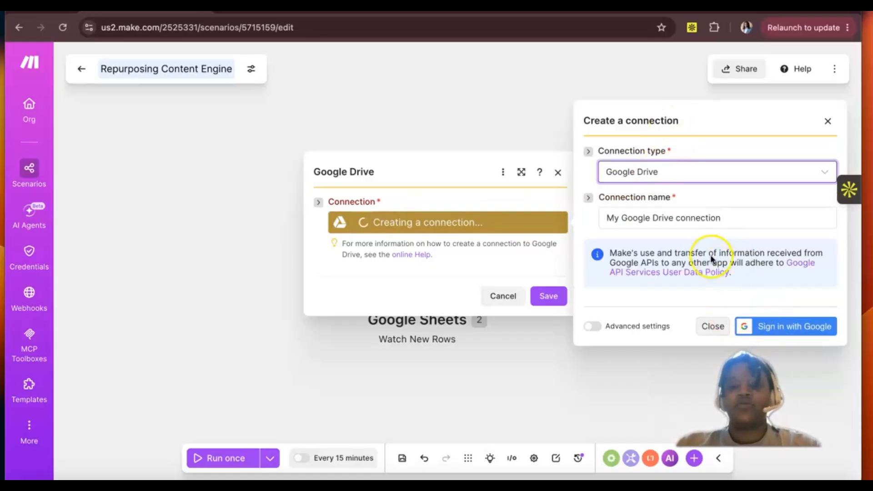
click(763, 335)
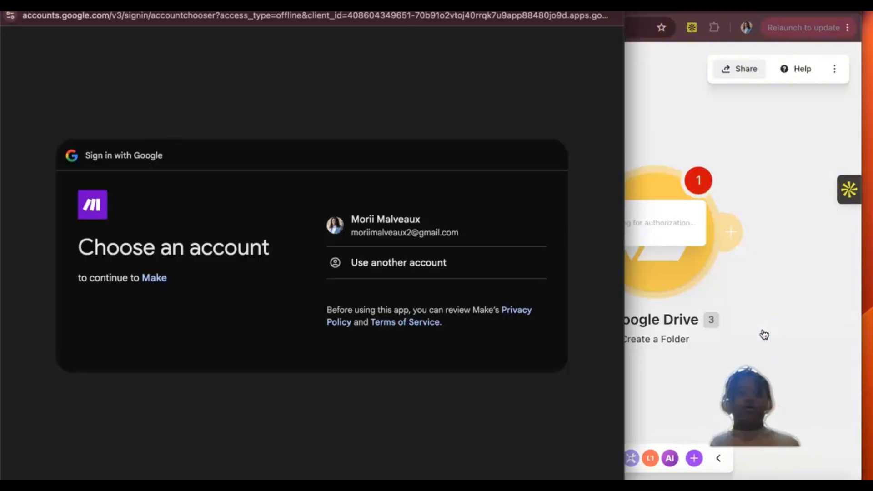
Step: Choose the existing Google account and grant Make access to it to authorize the Google Drive connection
click(411, 210)
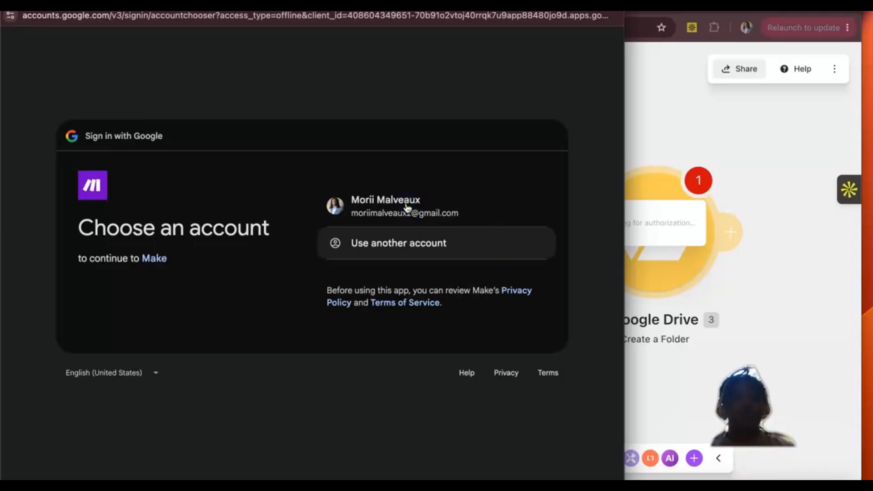
click(388, 209)
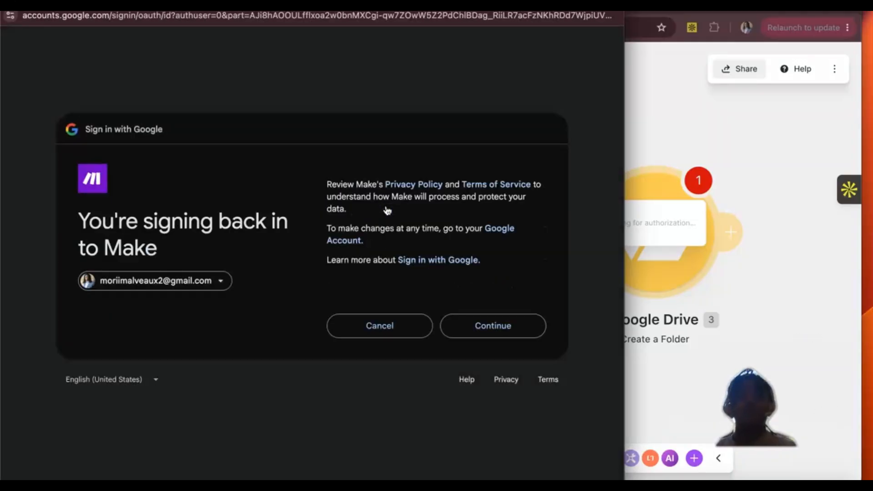
click(469, 313)
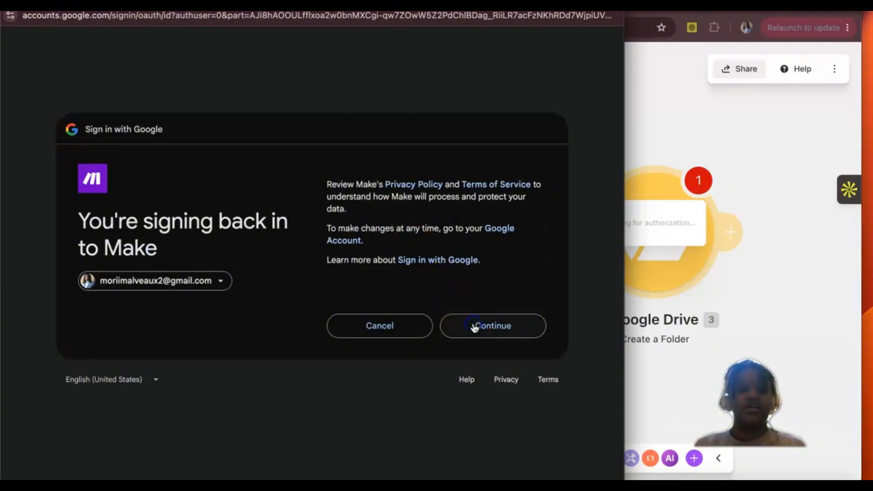
click(473, 325)
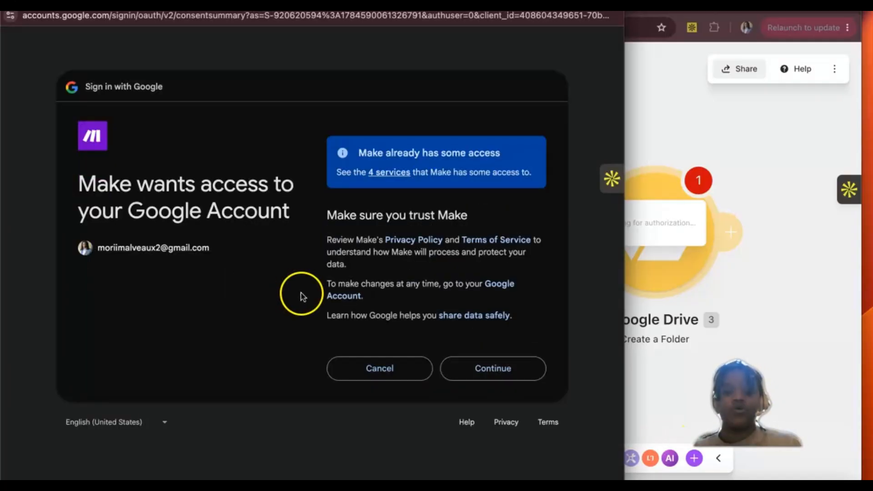
click(500, 373)
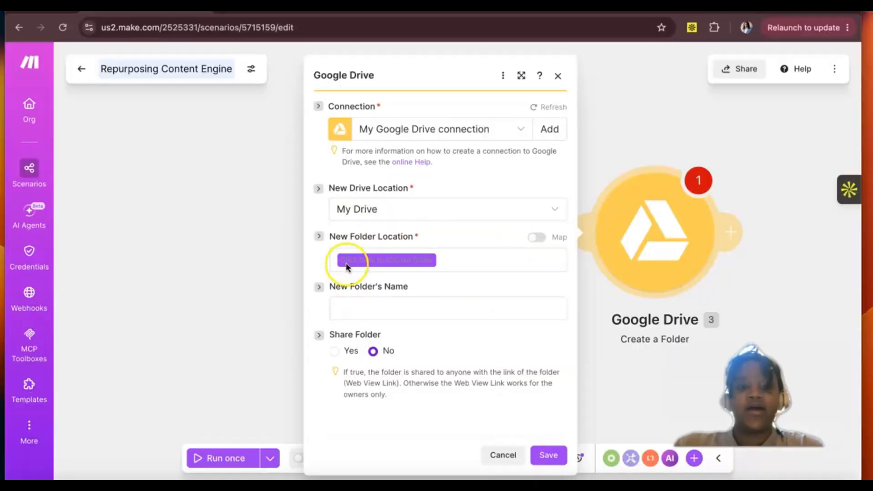
Step: Set the Create a Folder module's New Folder Location to Repurposing Content Engine / 02 Production
click(392, 261)
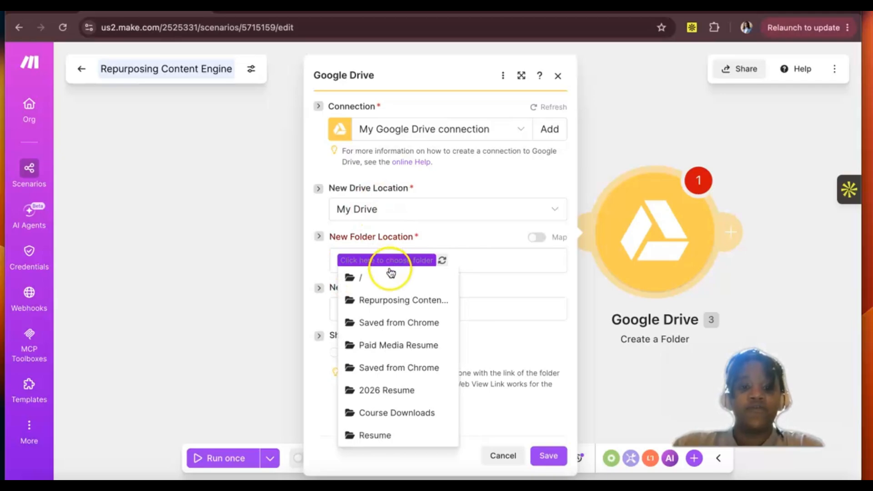
click(385, 300)
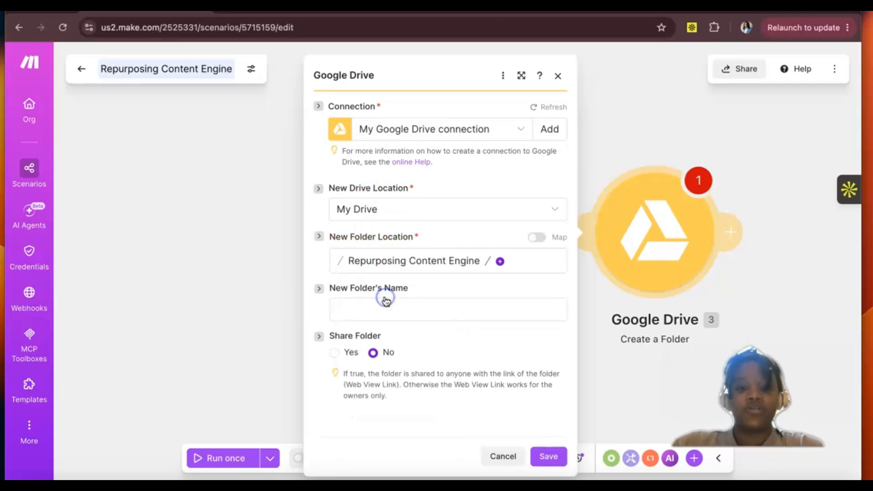
click(500, 262)
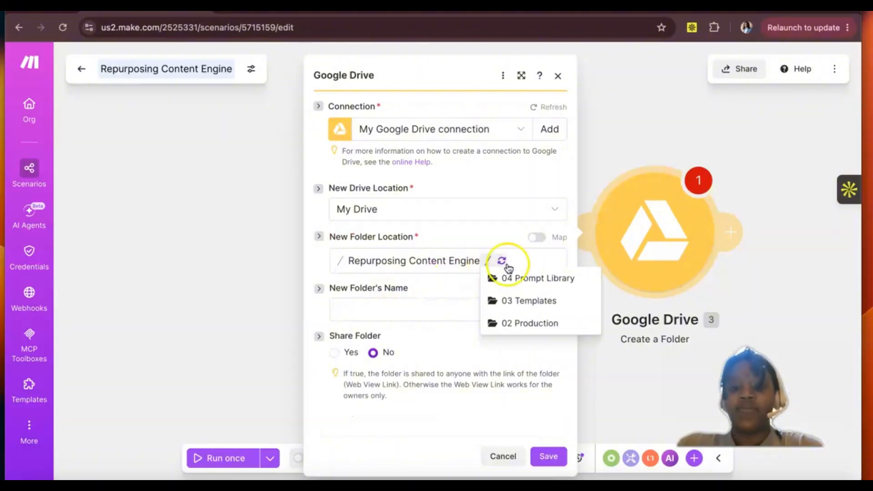
click(525, 325)
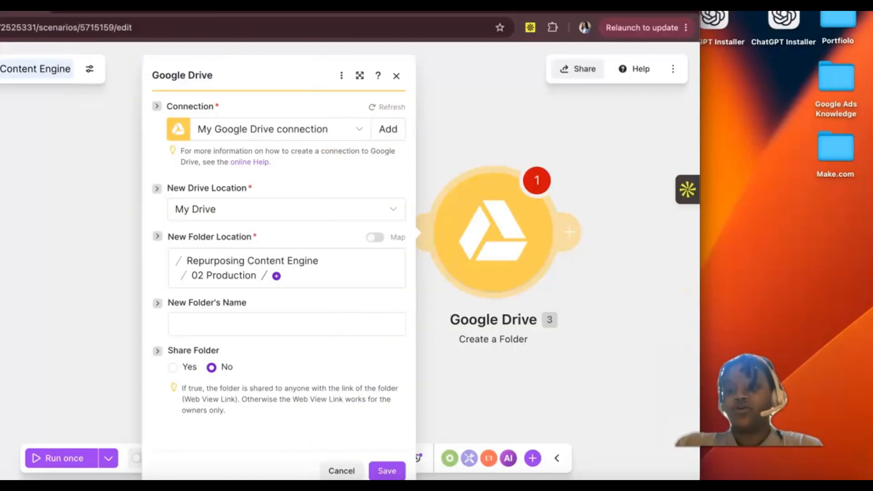
Step: Examine the folder names in the finished project's 02 - In Production folder and the matching client names and video titles in the Video Queue
click(740, 487)
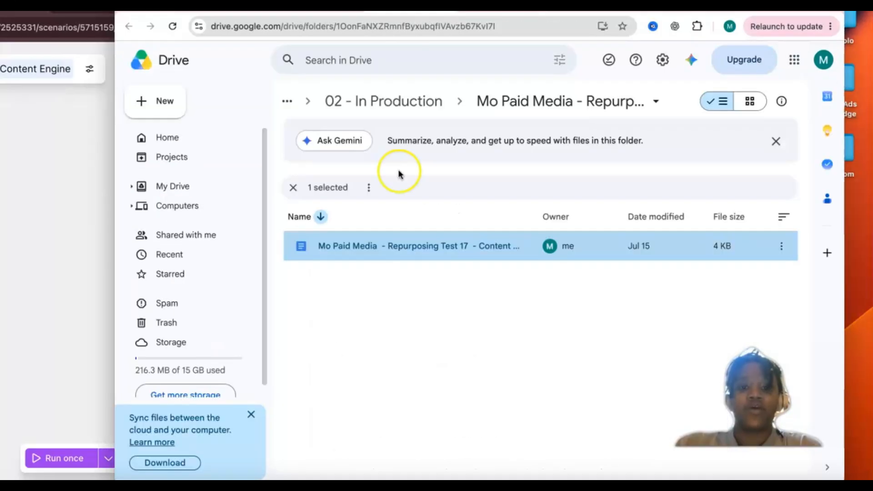
click(391, 99)
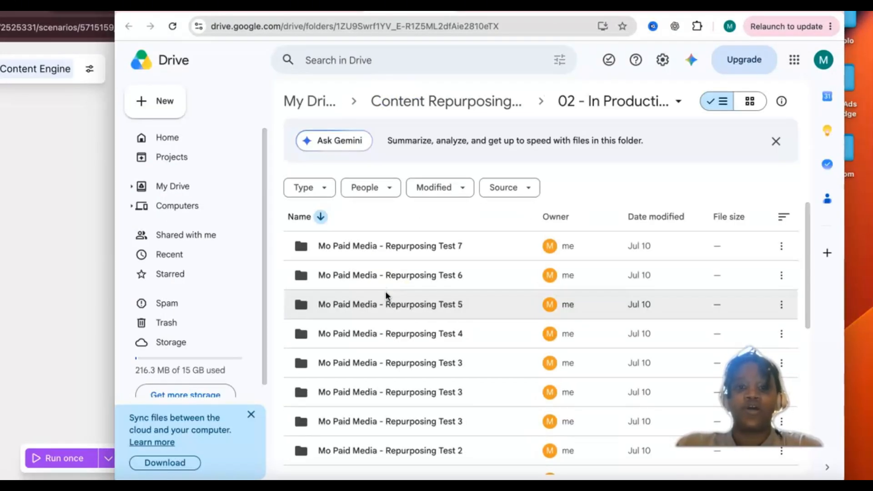
scroll(385, 360, down, 4)
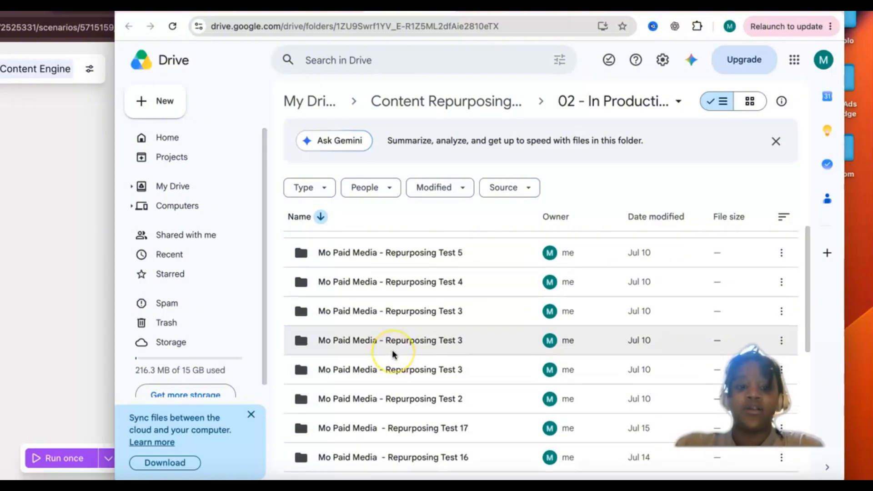
scroll(393, 352, down, 5)
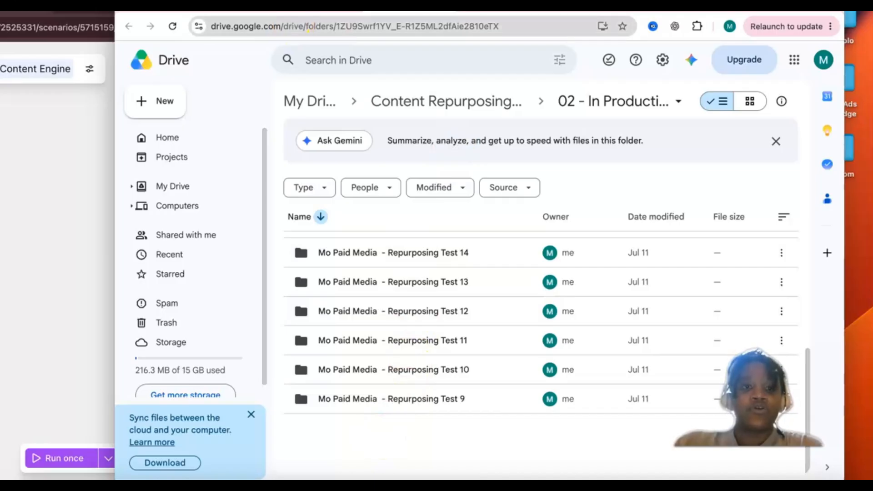
click(313, 12)
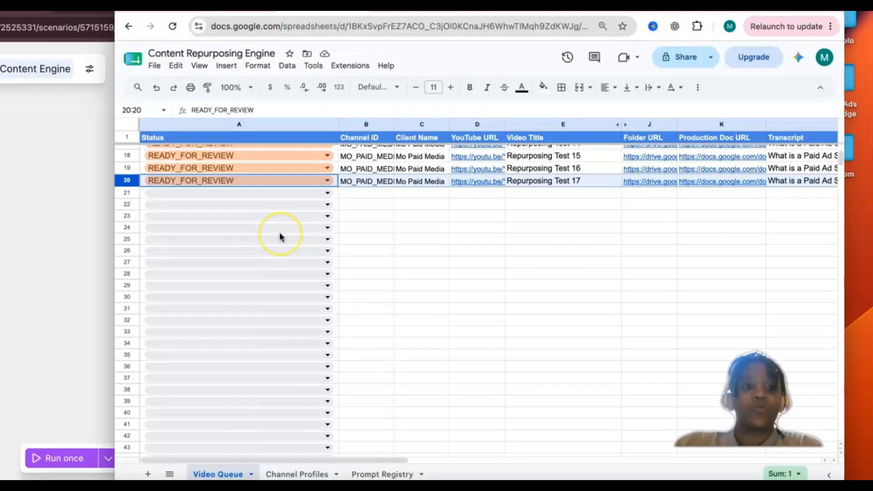
scroll(280, 236, up, 4)
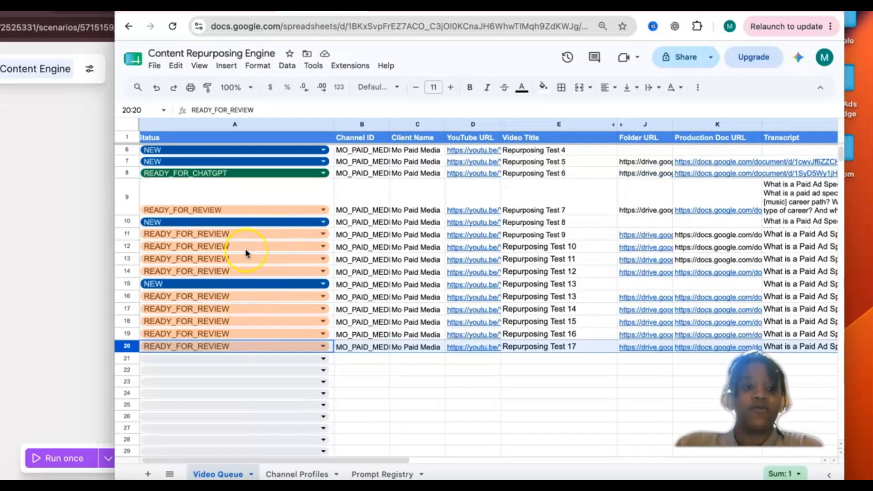
scroll(252, 285, up, 1)
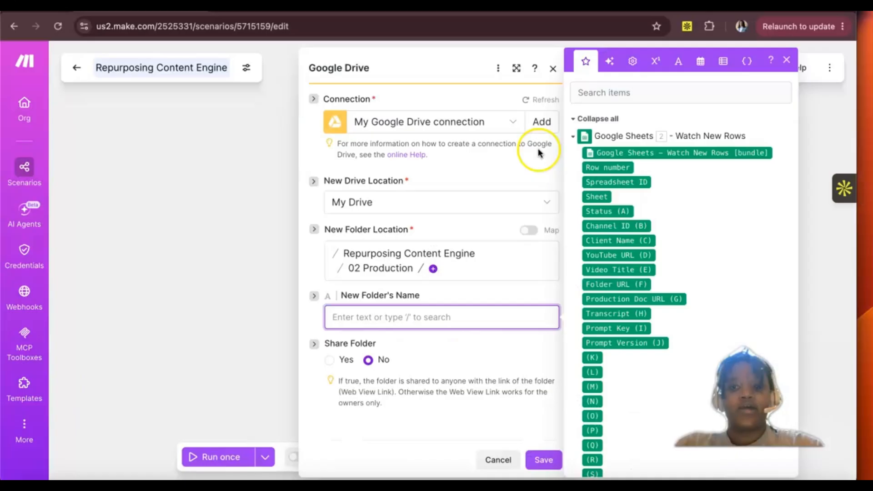
Step: In Make's Google Drive module, set New Folder's Name to the mapped Client Name (C) and Video Title (E), separated by a hyphen
click(787, 60)
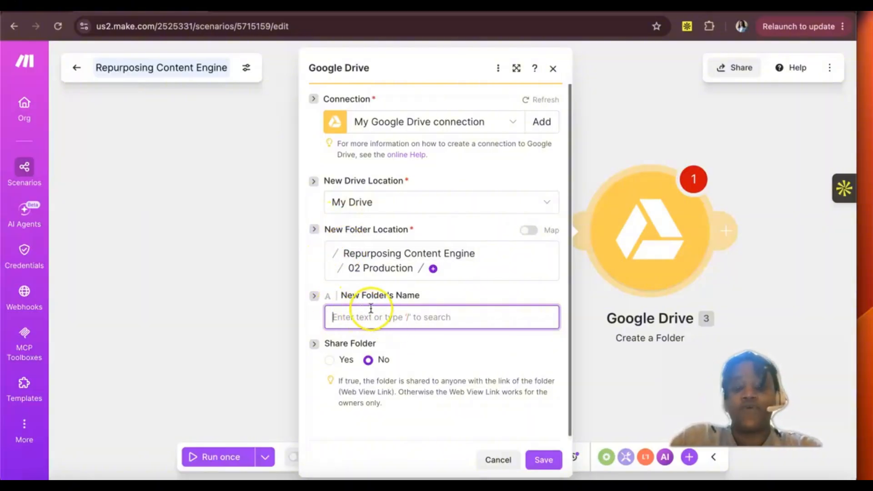
click(338, 318)
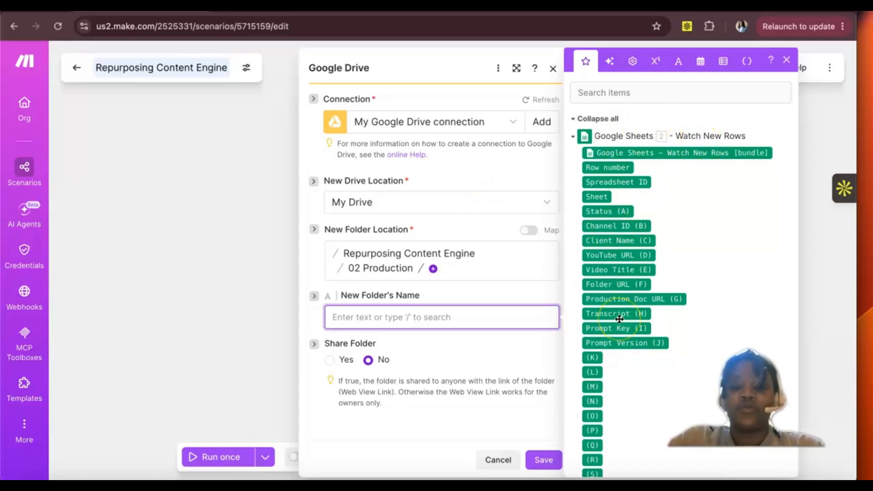
scroll(620, 319, down, 1)
mouse_move(619, 319)
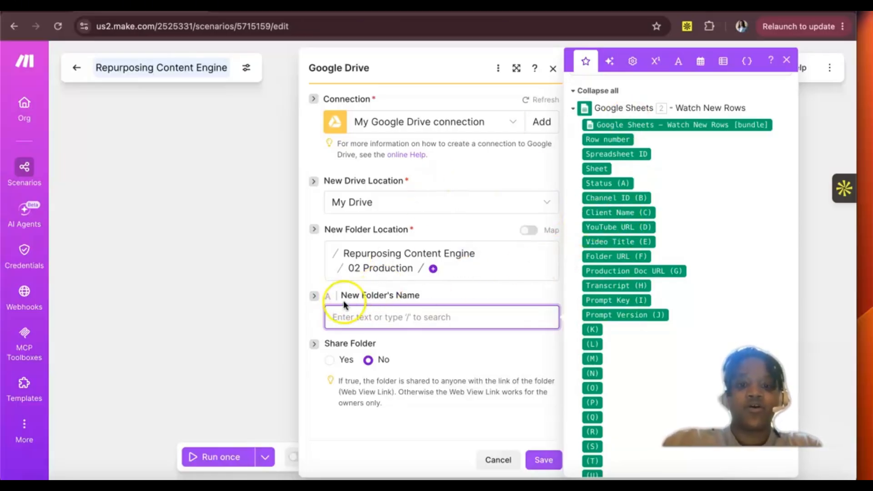
click(618, 210)
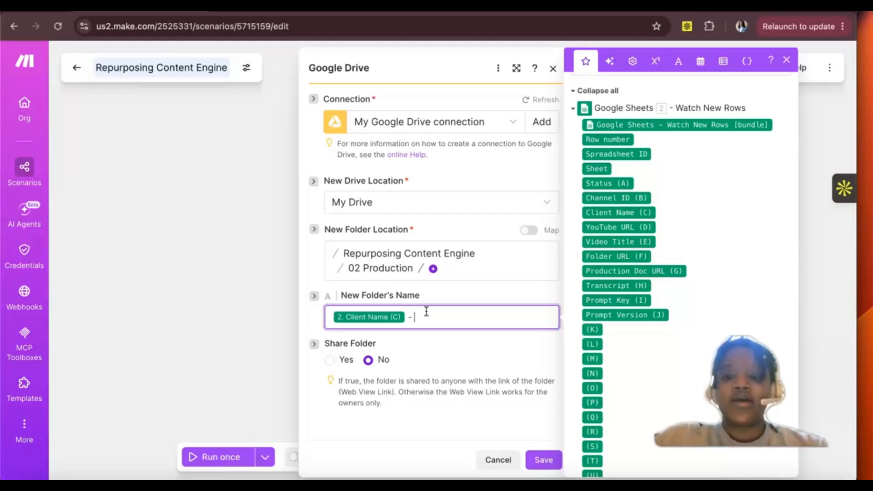
click(605, 242)
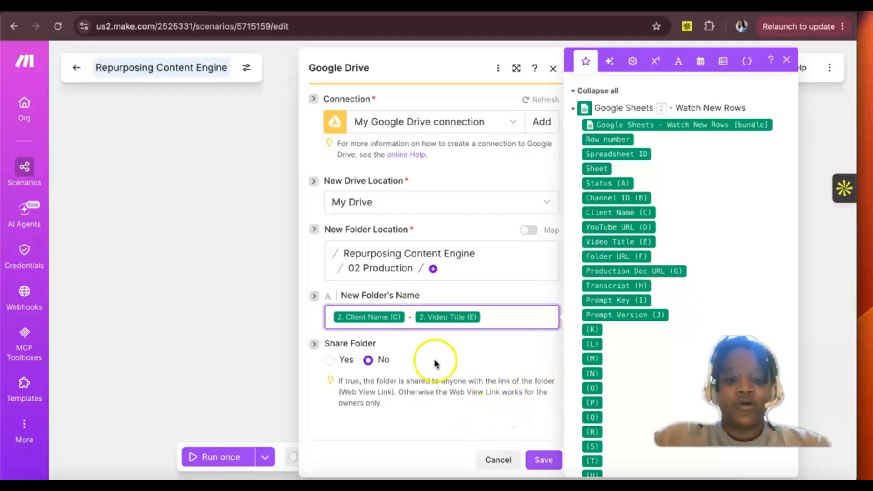
Step: Save the Create a Folder module with New Drive Location kept as My Drive, and save the Repurposing Content Engine scenario
scroll(425, 425, down, 1)
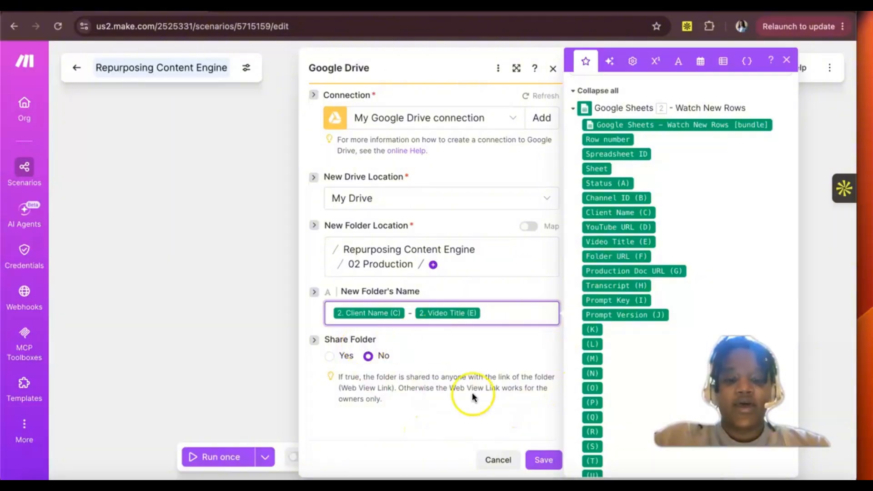
click(544, 460)
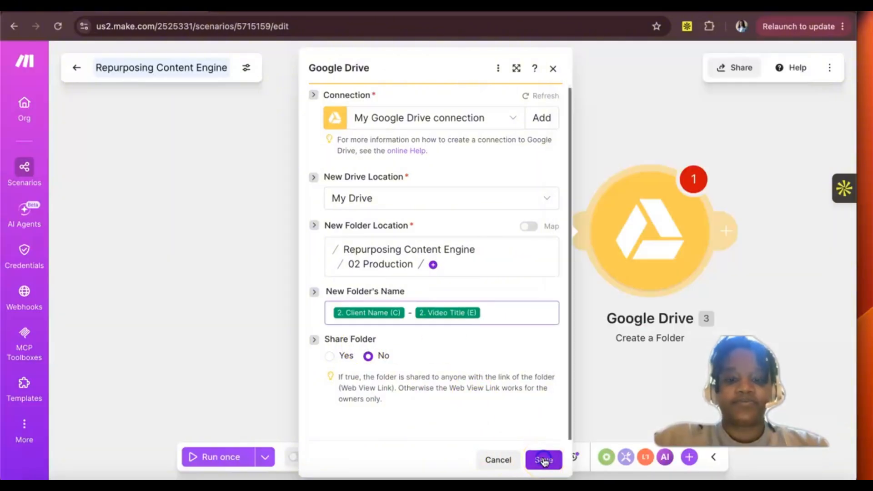
click(544, 460)
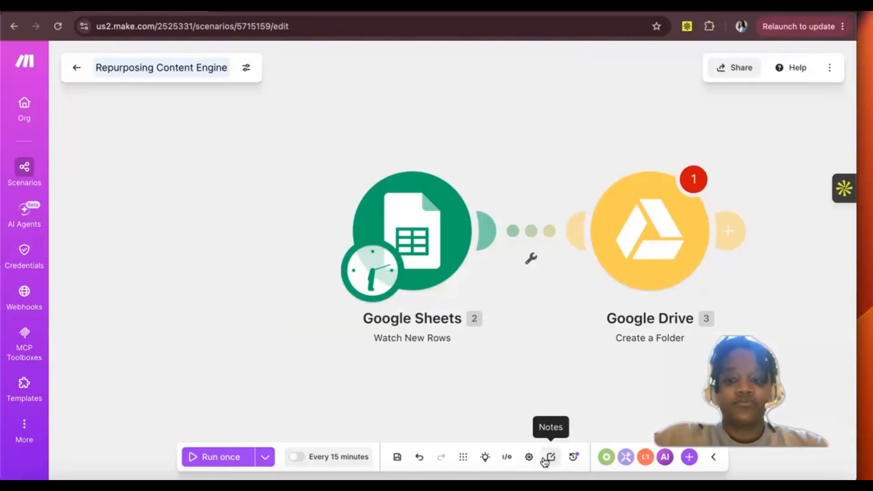
click(398, 460)
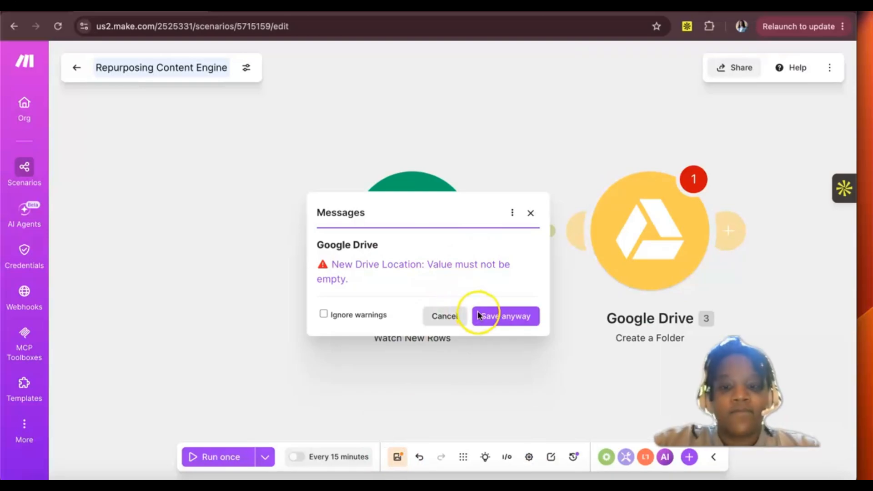
click(486, 264)
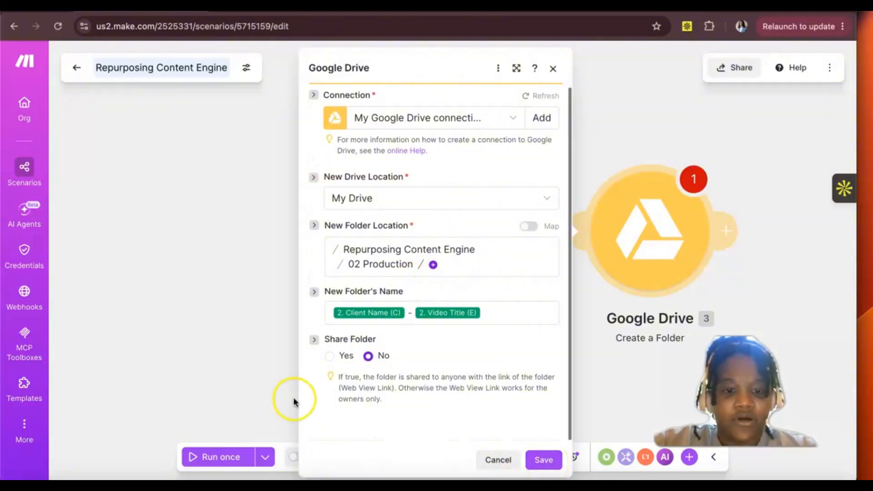
click(537, 460)
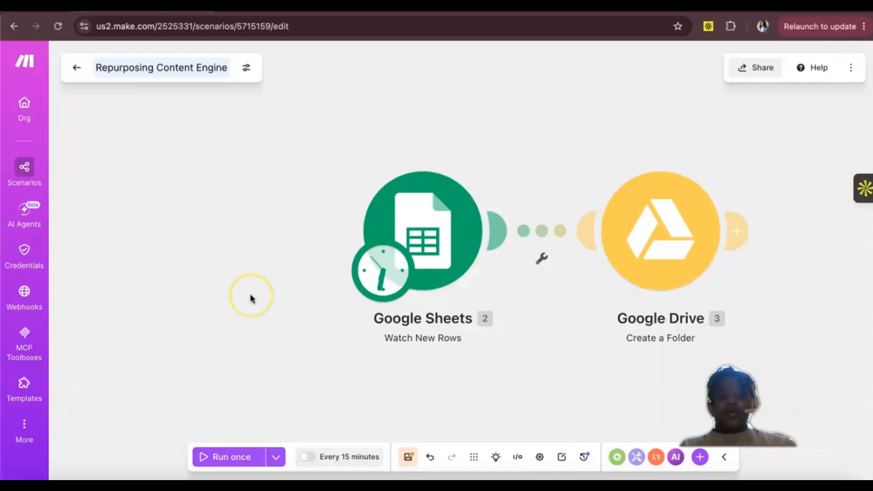
click(408, 456)
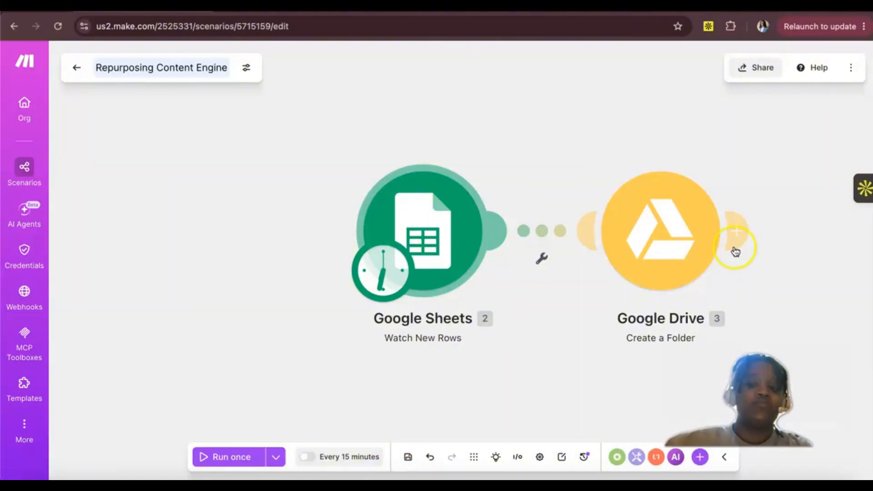
Step: Compare the Create a Folder settings with the finished project's module, its 02 - In Production folders and its Video Queue sheet
click(633, 244)
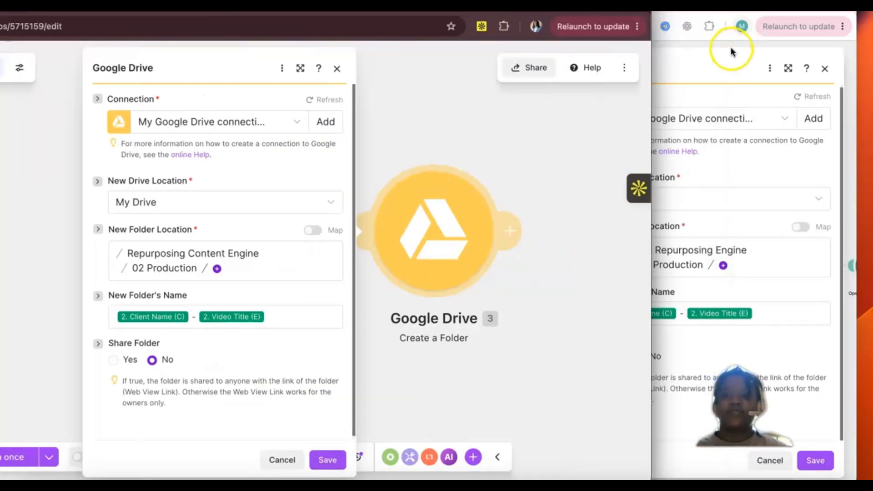
click(731, 49)
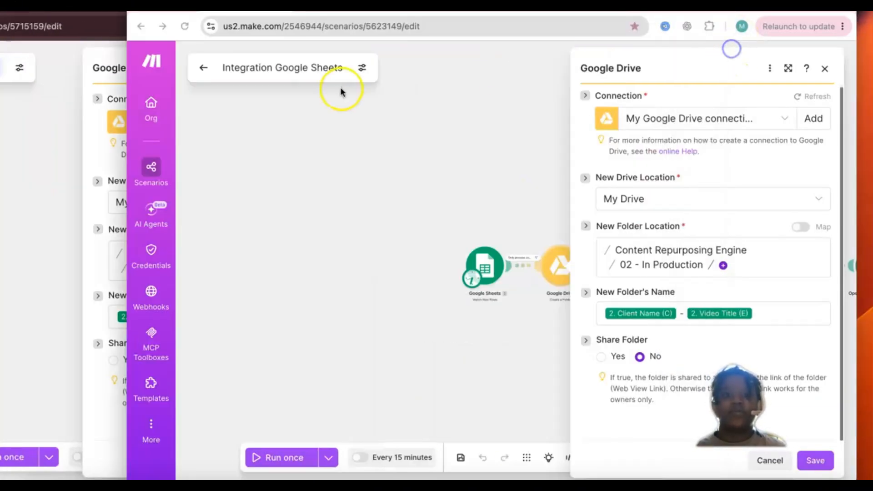
key(ctrl+Tab)
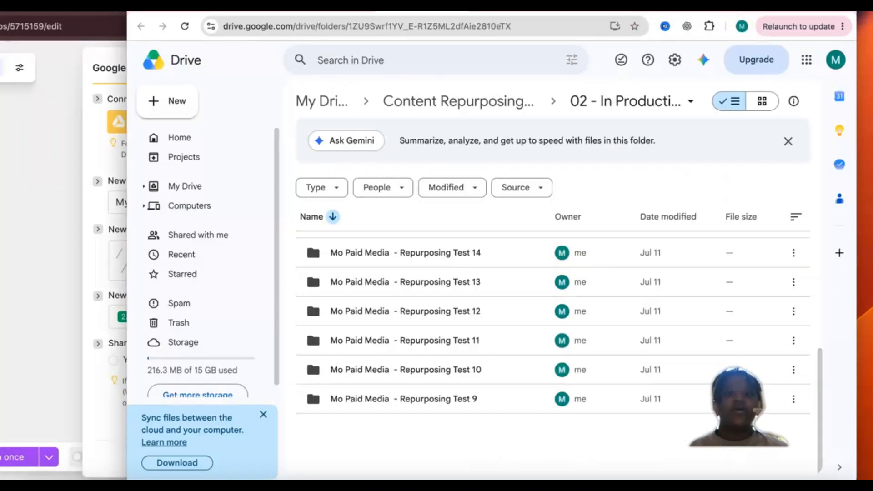
click(508, 110)
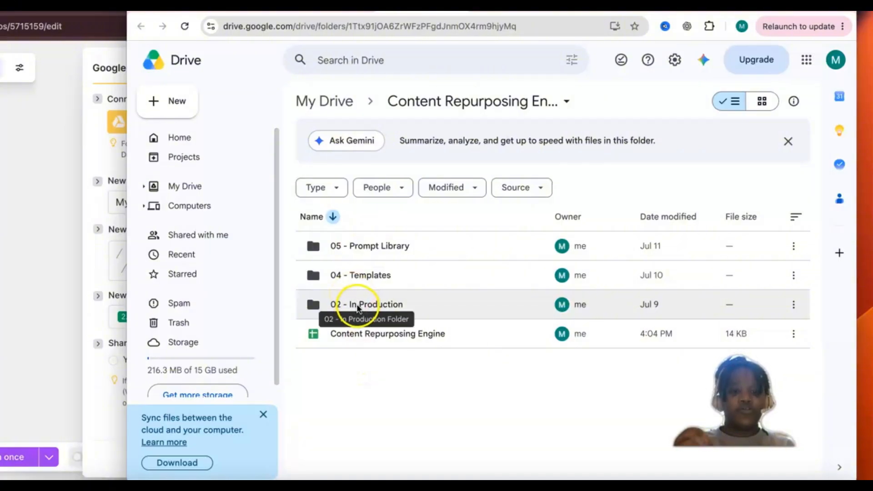
click(358, 308)
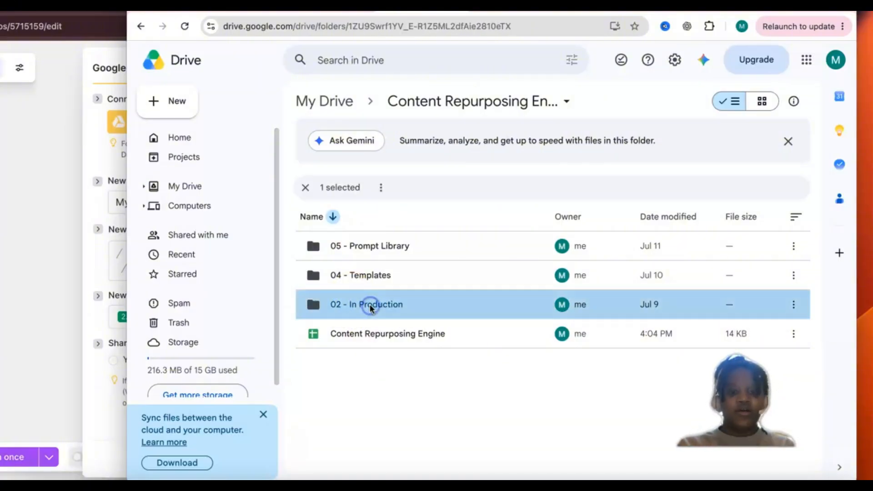
double_click(371, 307)
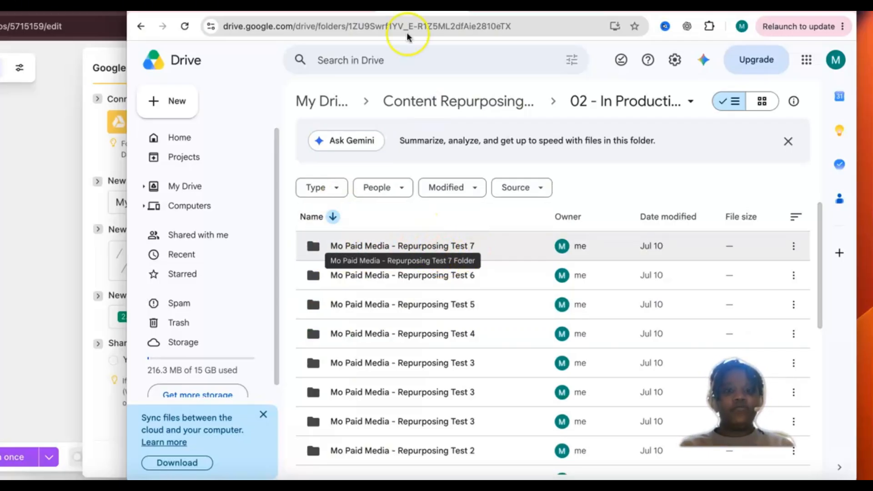
click(353, 9)
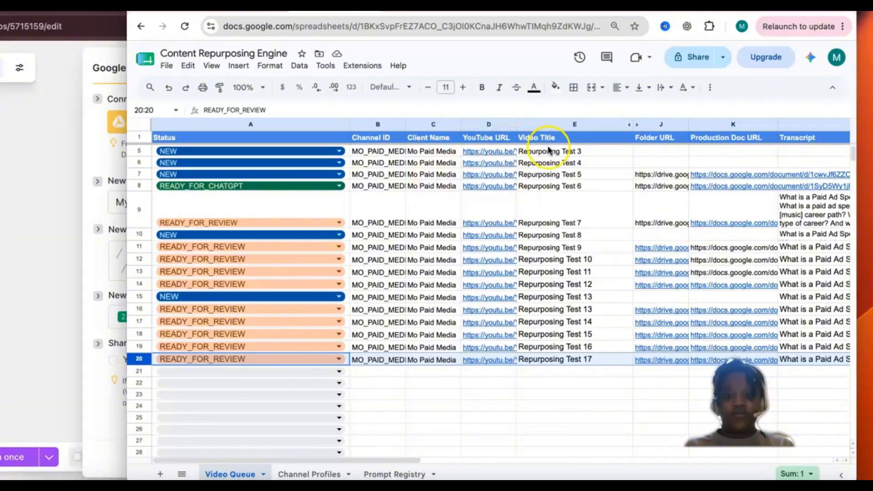
click(26, 283)
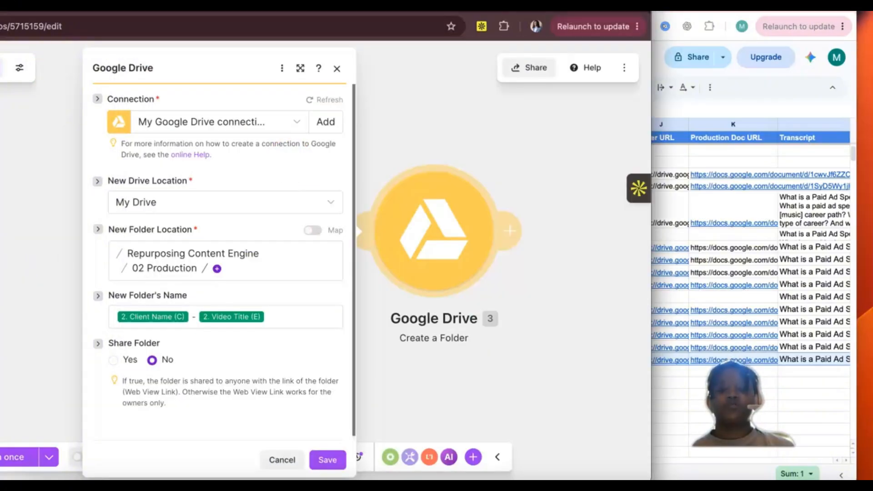
drag(651, 282, 811, 282)
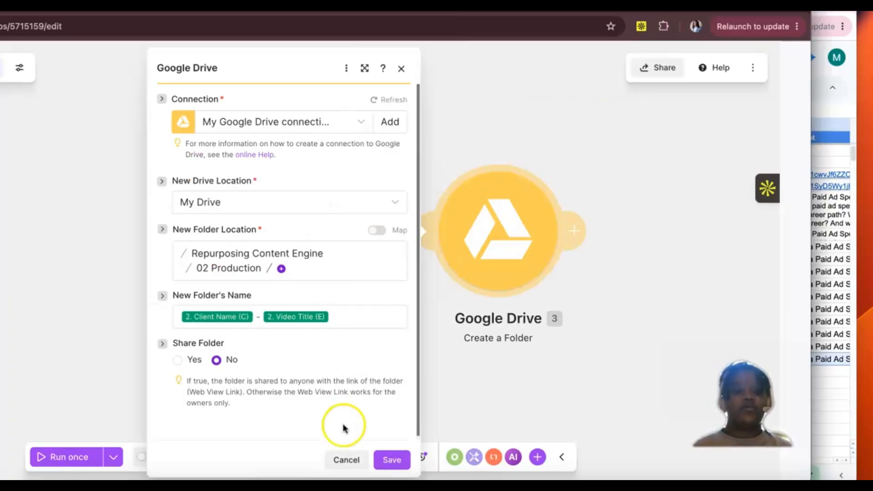
click(405, 462)
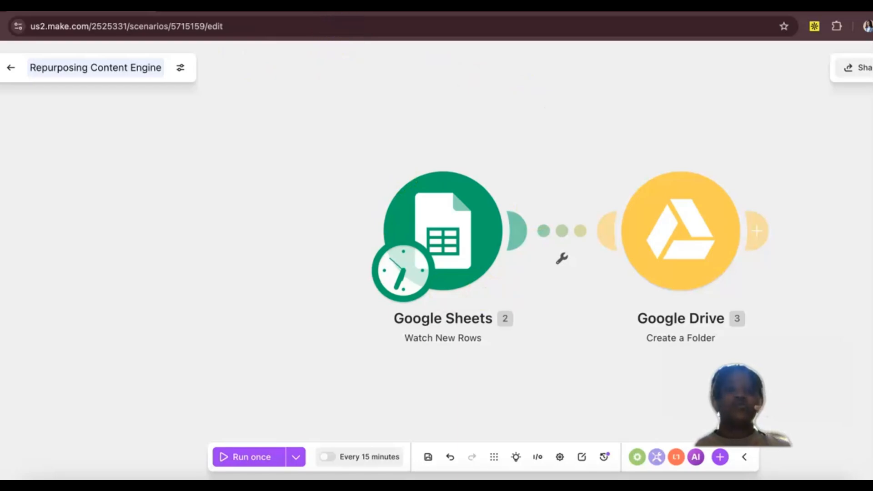
Step: In the Repurposing Content Engine spreadsheet's Video Queue, extend the Status dropdown from A2 through A21 and set row 3's Status to NEW
click(373, 5)
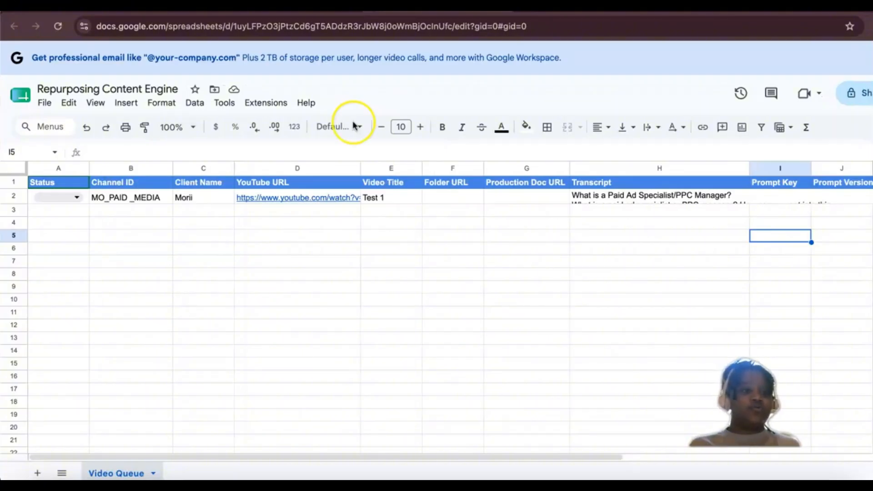
click(87, 197)
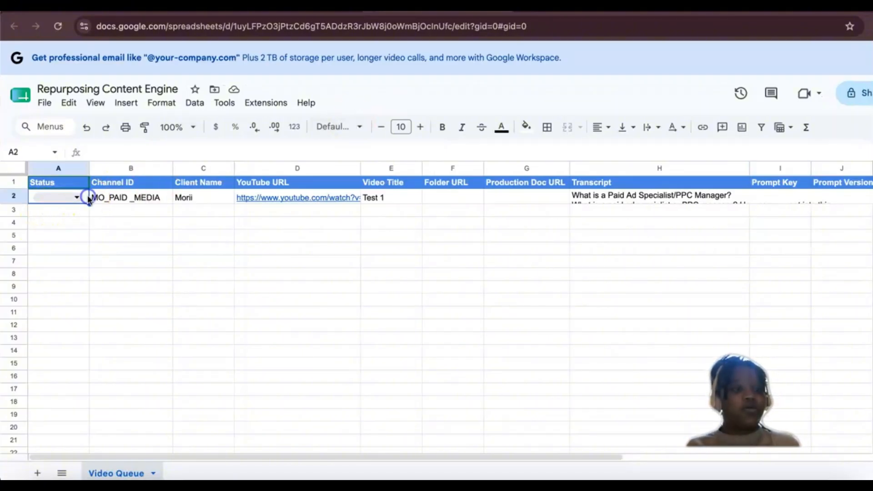
drag(90, 204, 80, 440)
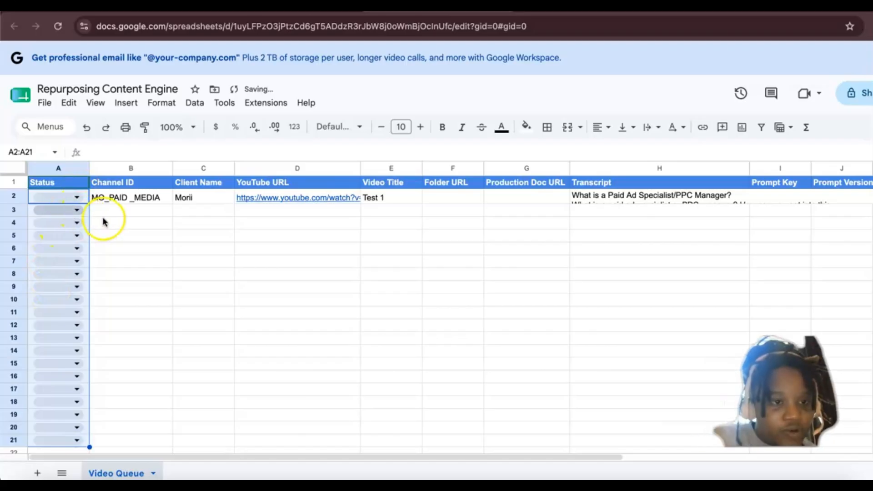
click(107, 217)
click(70, 212)
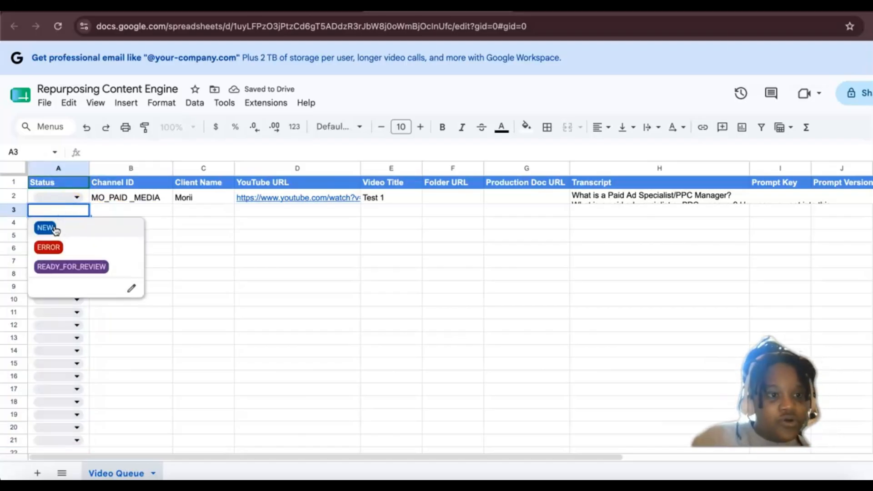
click(55, 231)
Step: Copy the Channel ID MO_PAID _MEDIA and the Client Name from row 2 into row 3
click(122, 197)
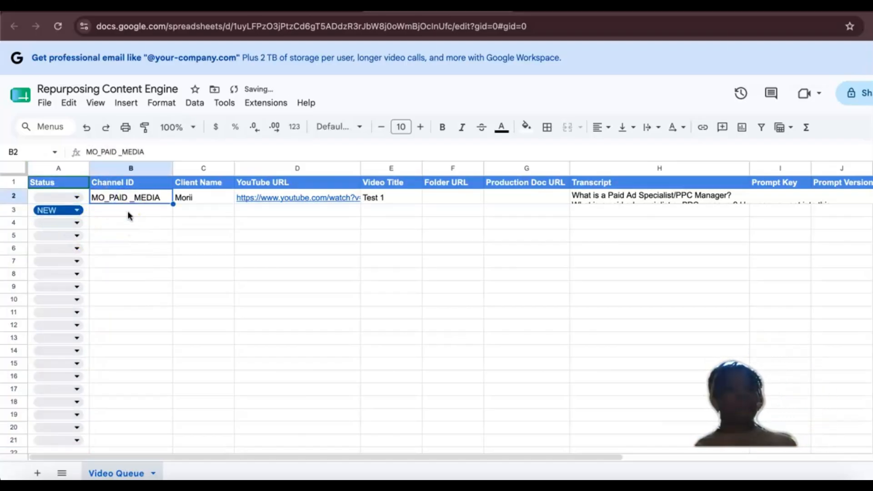
click(120, 212)
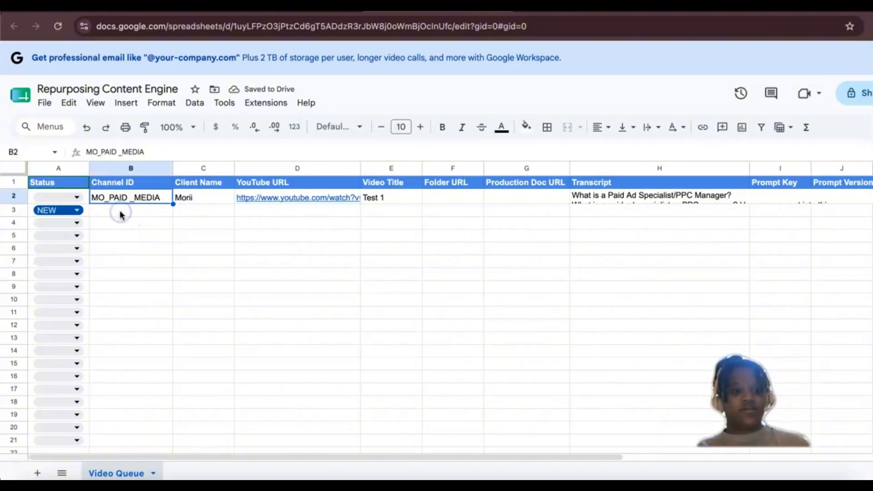
click(121, 212)
text(MO_PAID _MEDIA)
click(207, 199)
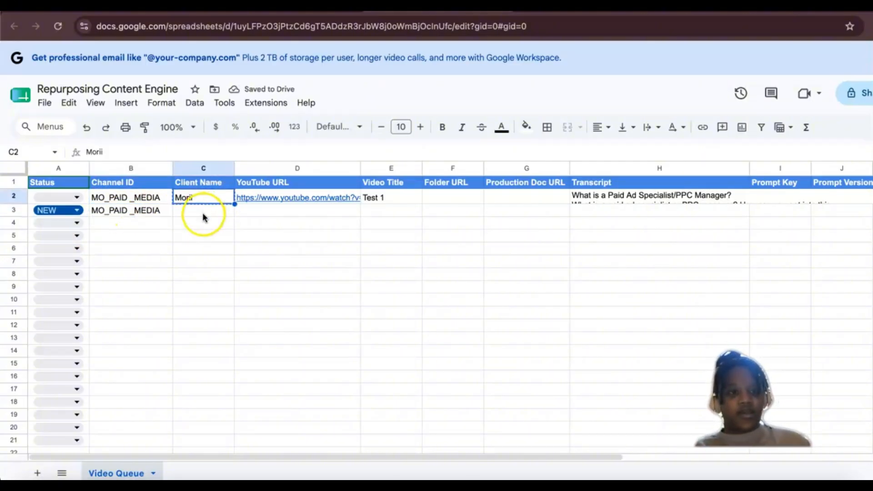
click(203, 214)
text(Morii)
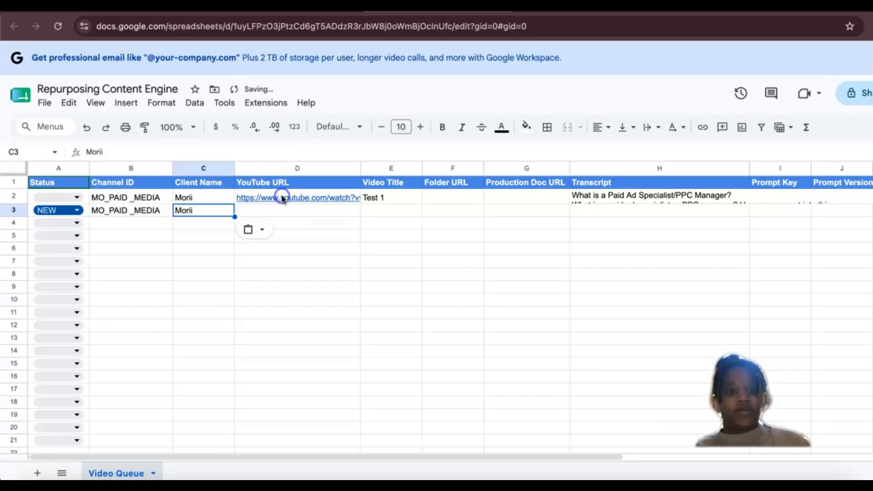
Step: Copy row 2's YouTube link to the clipboard and fill the Video Title series down so row 3 reads Test 2
click(282, 197)
click(383, 222)
click(257, 210)
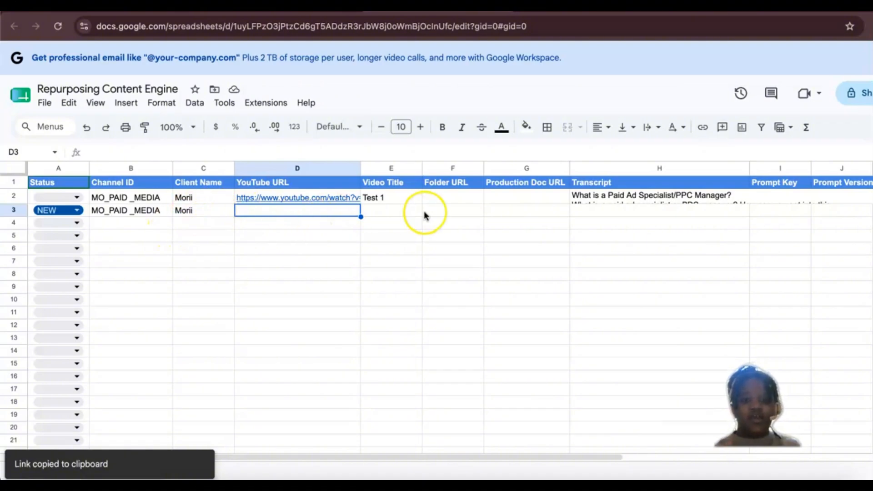
click(391, 210)
click(390, 197)
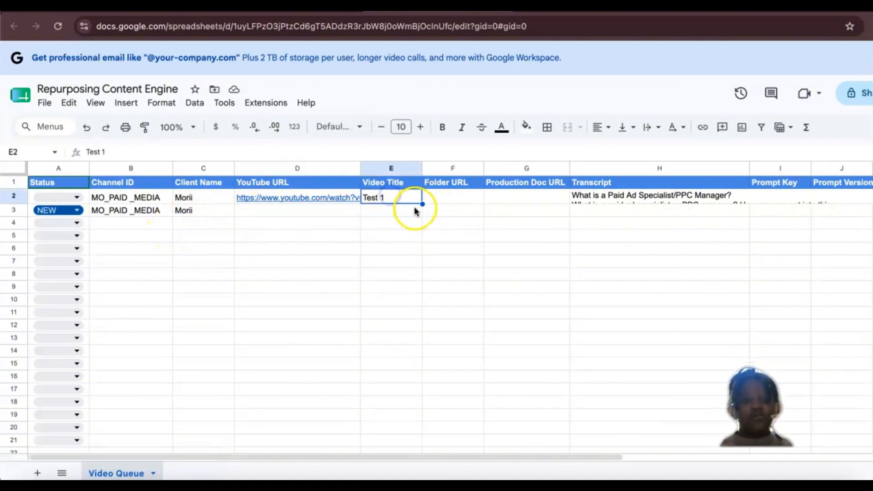
drag(420, 209, 420, 211)
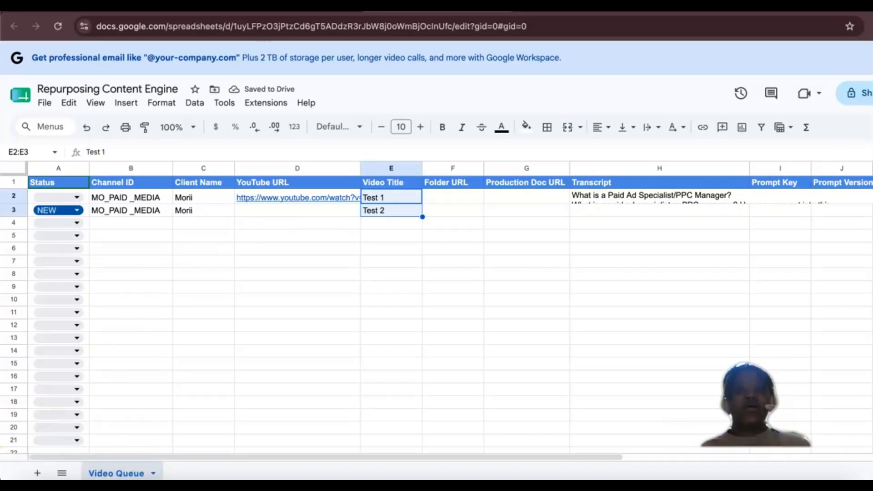
Step: Switch back to the Repurposing Content Engine scenario in Make and run it once
click(291, 4)
click(148, 6)
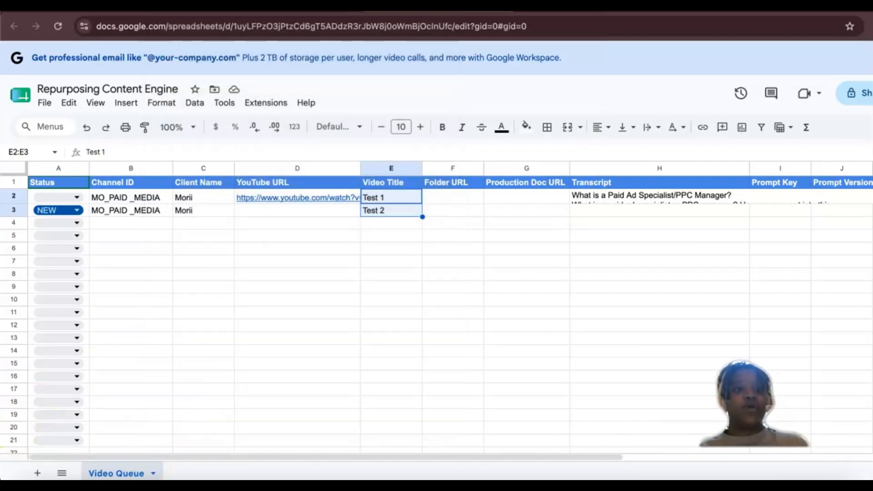
click(148, 5)
scroll(268, 276, right, 3)
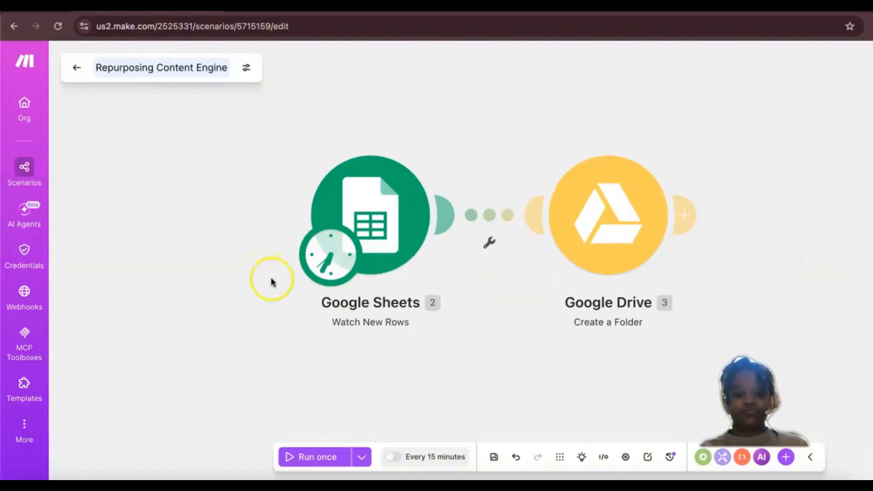
click(320, 460)
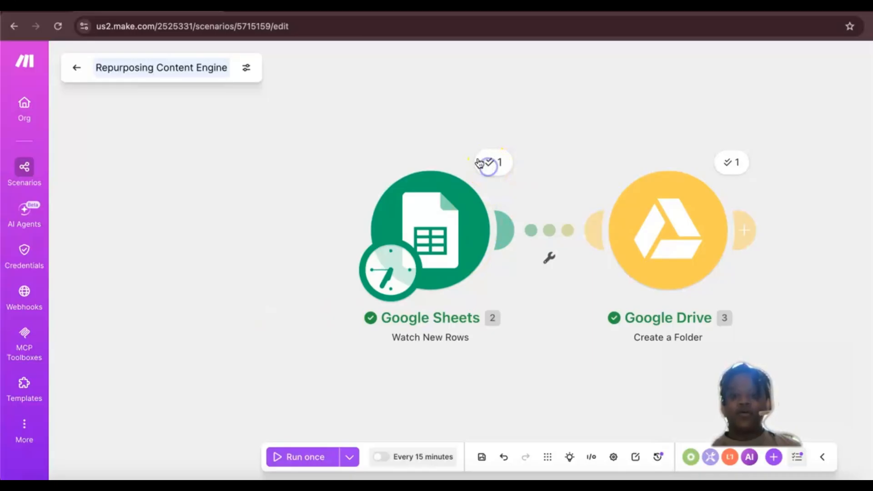
Step: Examine the Google Sheets module's output bundle from the run, including the full Transcript (H) text
click(489, 170)
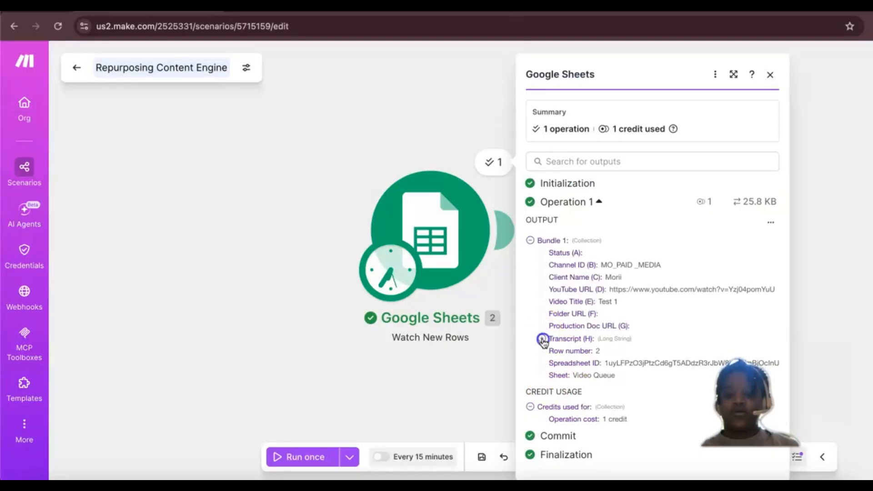
click(542, 339)
scroll(565, 371, down, 5)
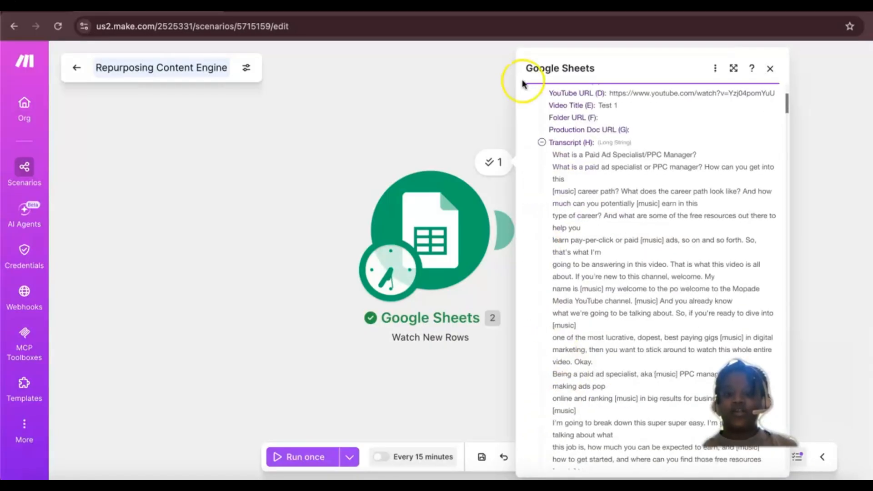
scroll(569, 273, down, 8)
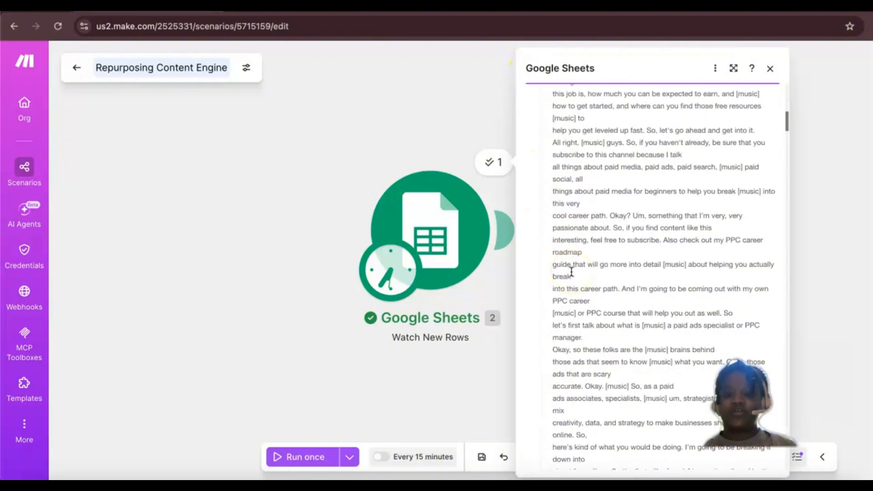
scroll(572, 271, down, 15)
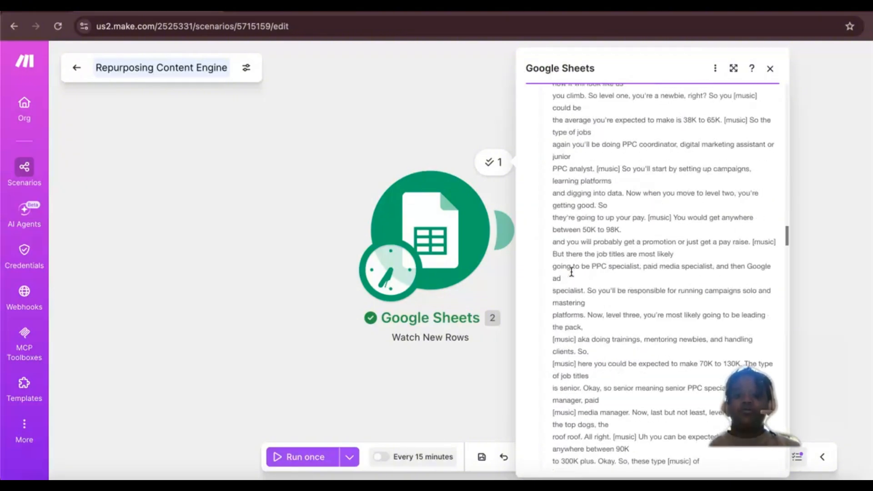
Step: Read through the Google Sheets output bundle, collapse its Transcript (H) text and close the run details
scroll(571, 271, down, 10)
scroll(571, 271, up, 20)
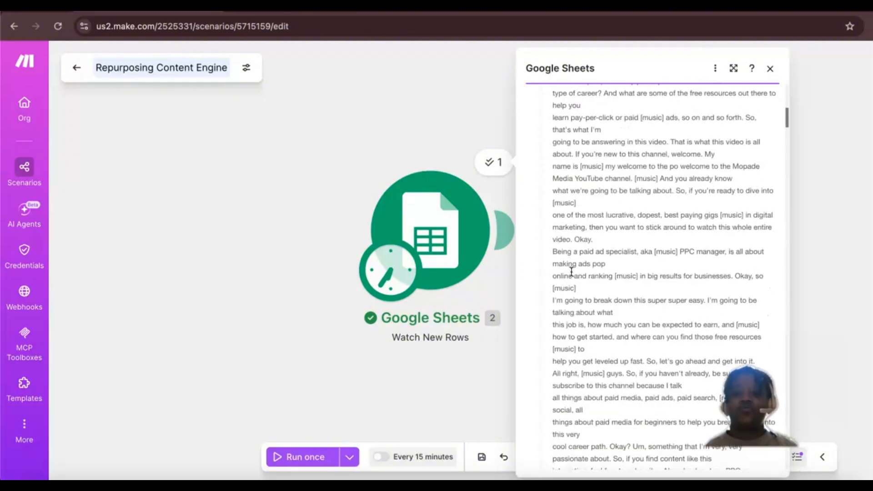
scroll(572, 272, up, 7)
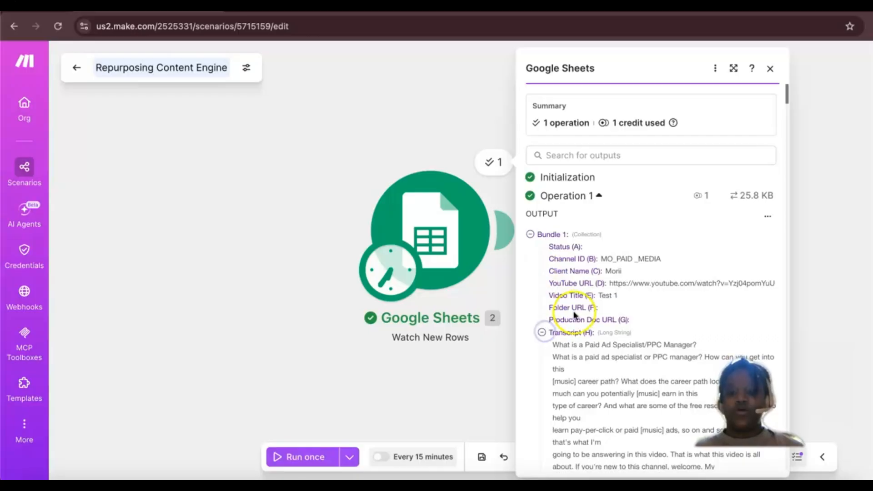
click(542, 333)
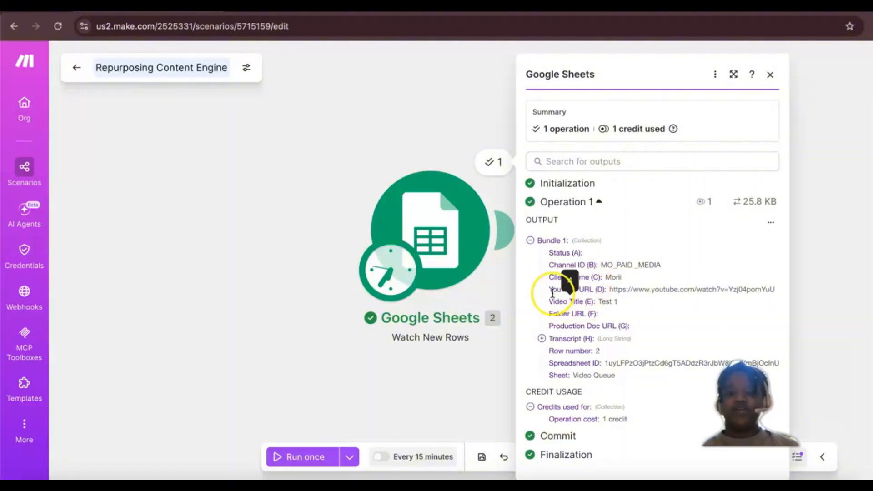
click(770, 75)
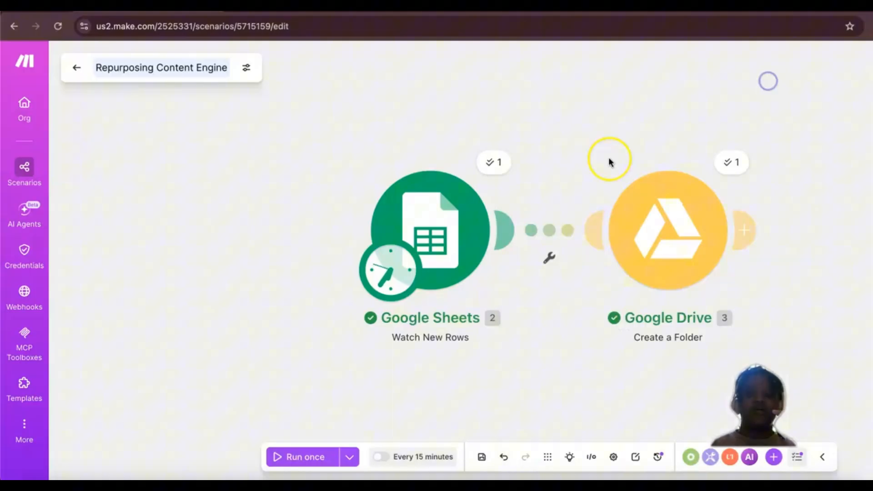
Step: Inspect the Google Drive module's run output and open the client's Test 1 folder inside 02 Production in Google Drive
click(649, 235)
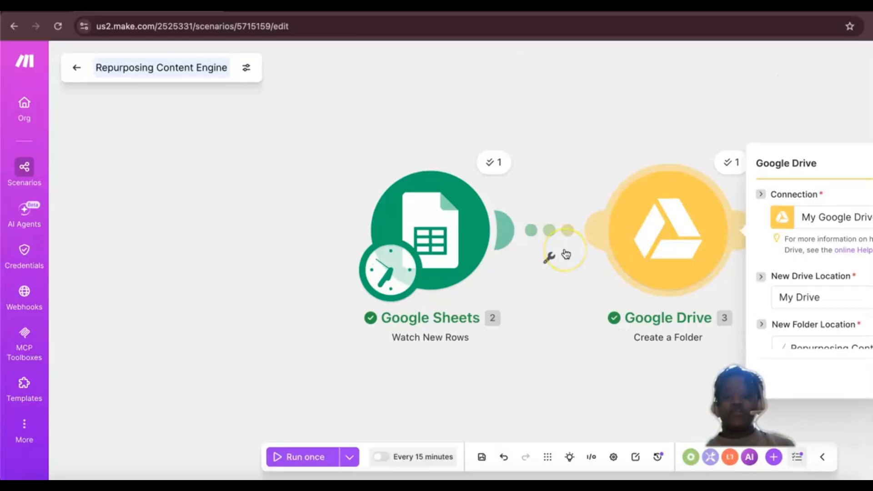
click(655, 170)
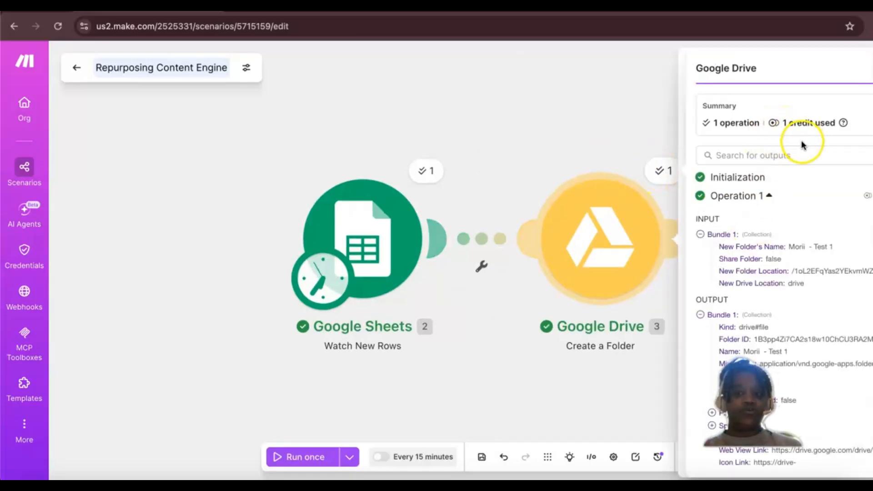
click(552, 141)
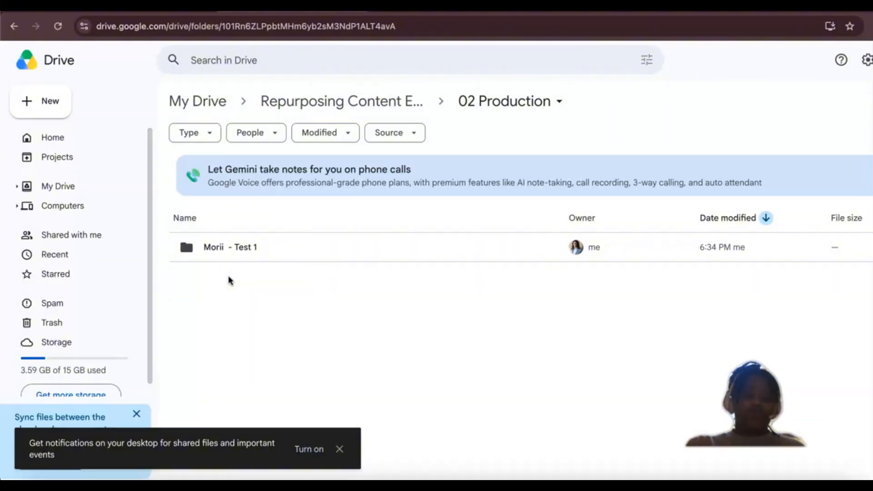
double_click(236, 248)
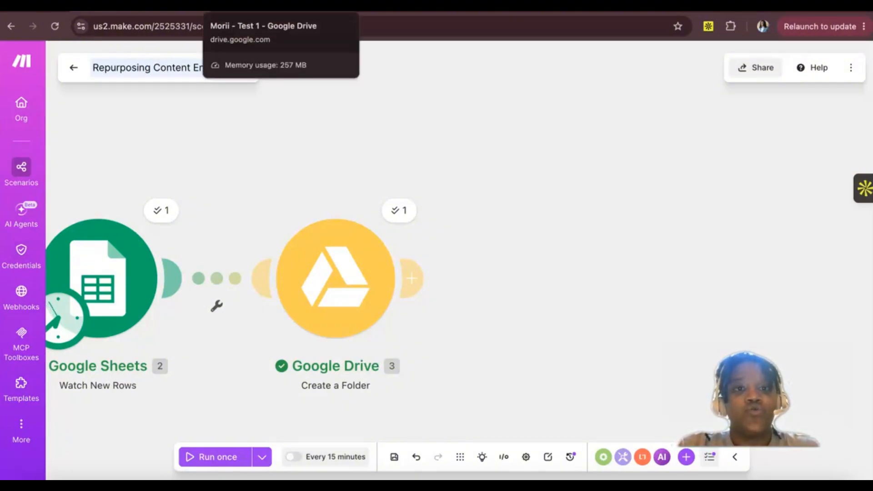
Step: Switch to the Repurposing Content Engine spreadsheet and add a new sheet named Channel Profile after Video Queue
click(369, 6)
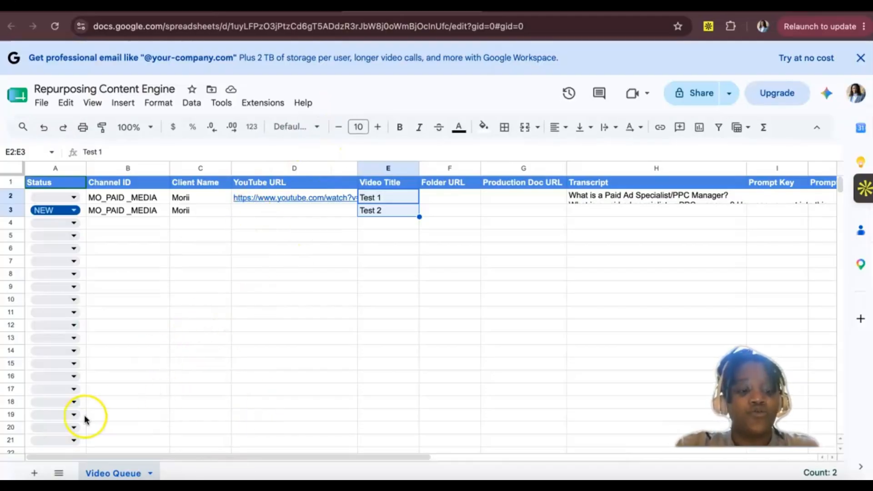
click(31, 474)
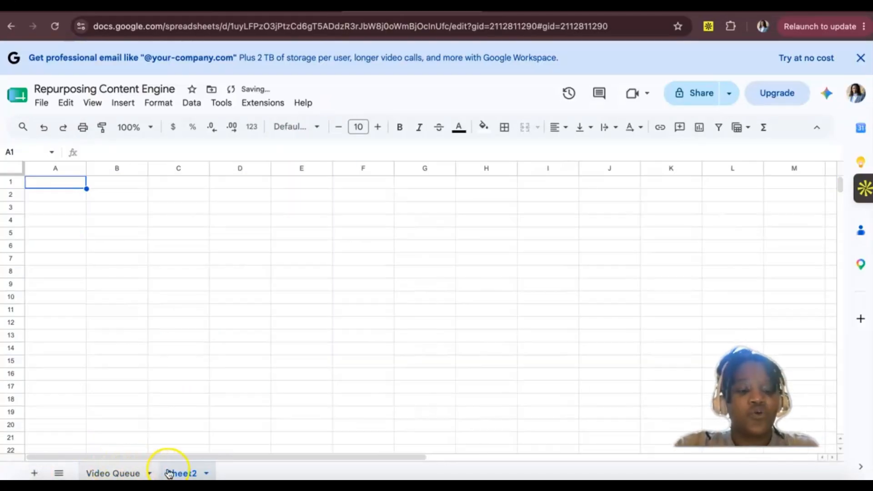
click(182, 474)
double_click(182, 474)
key(BackSpace)
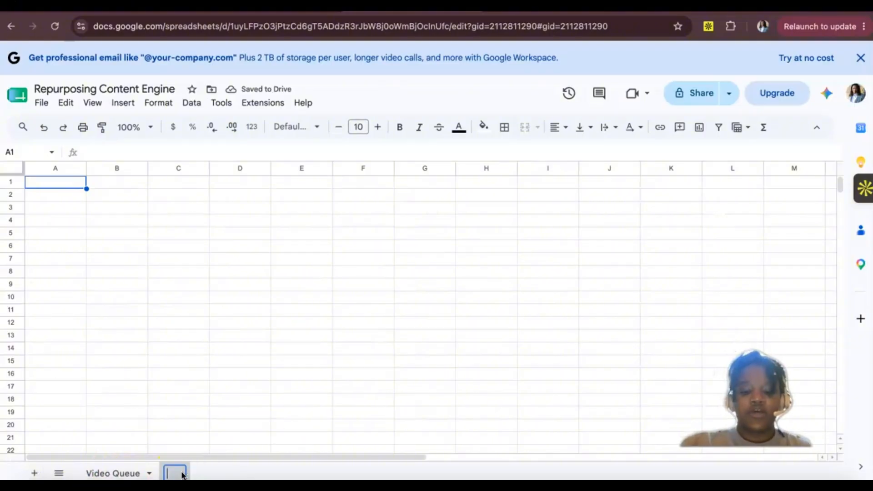
text(Channel )
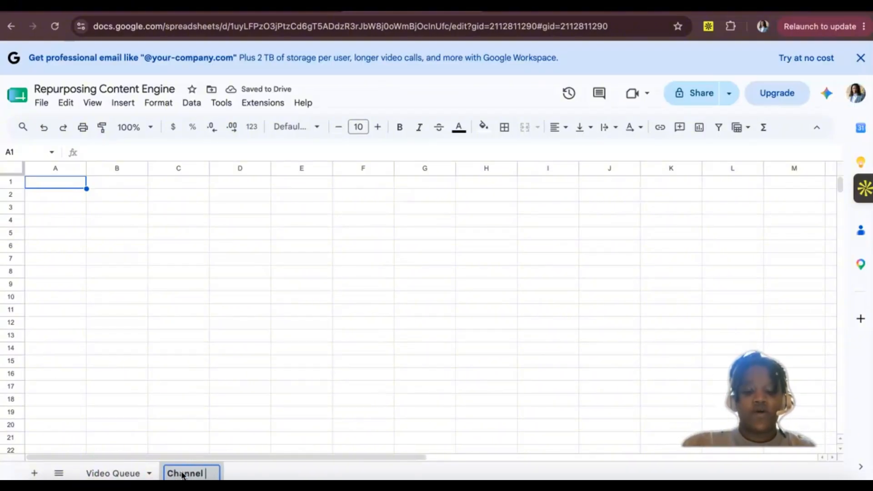
text(Profile)
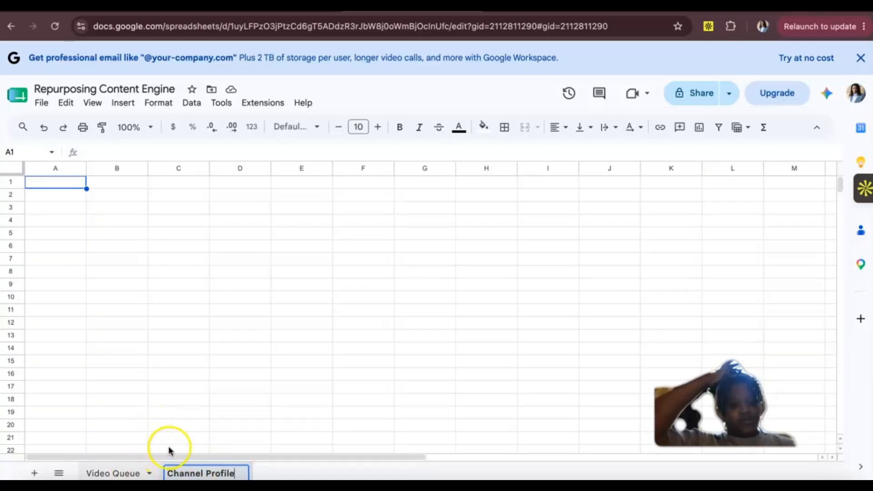
click(97, 474)
click(191, 473)
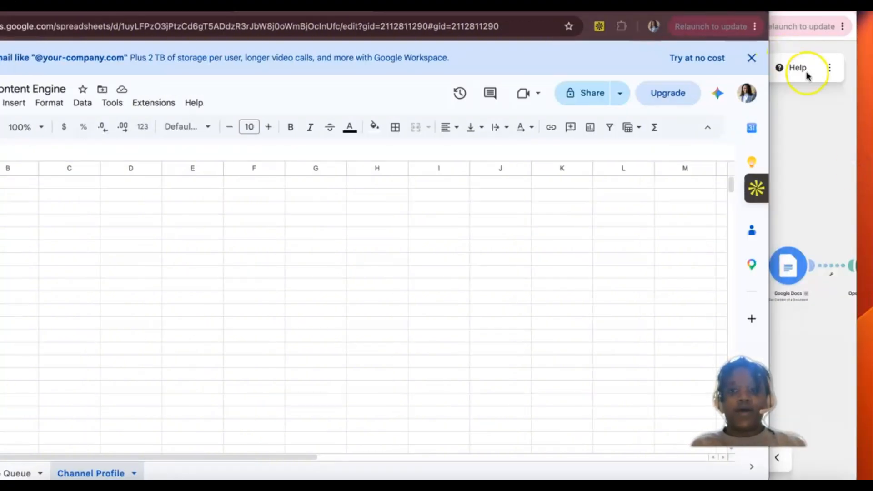
Step: Switch to the Content Repurposing Engine spreadsheet and copy the header row A1:H1 of its Channel Profiles sheet
click(812, 117)
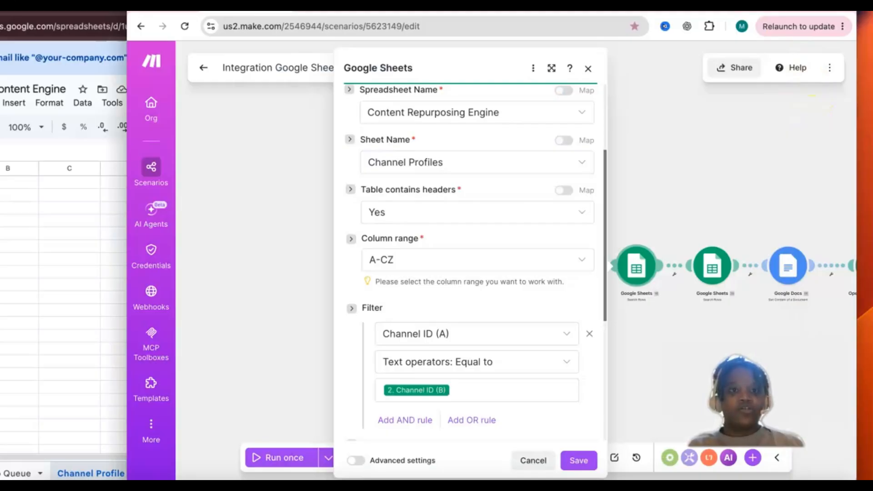
click(309, 13)
click(304, 474)
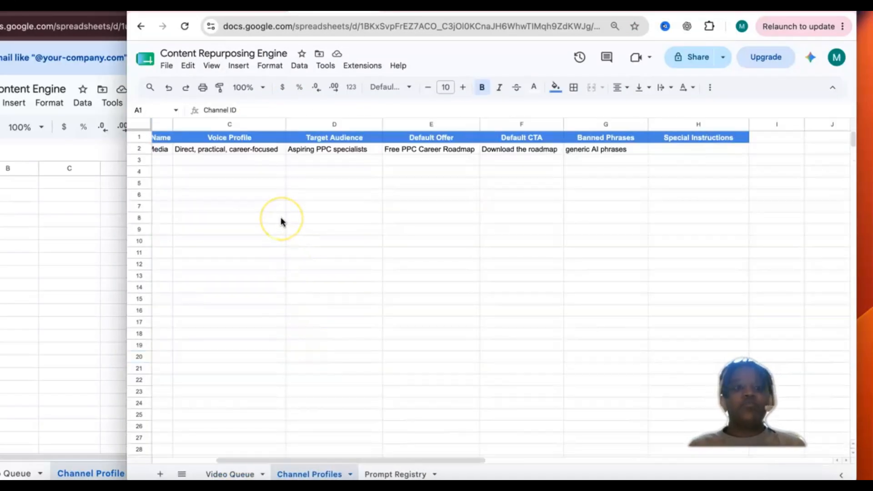
scroll(280, 217, left, 3)
scroll(281, 217, right, 5)
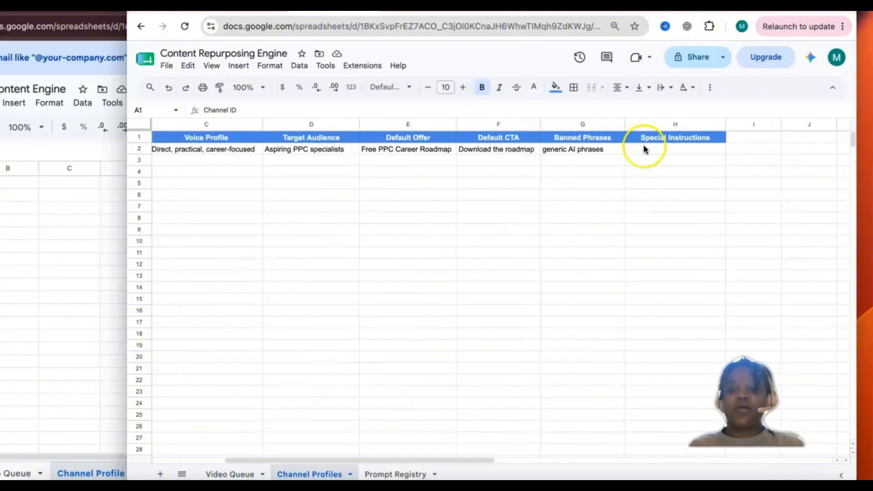
drag(652, 133, 117, 129)
key(super+c)
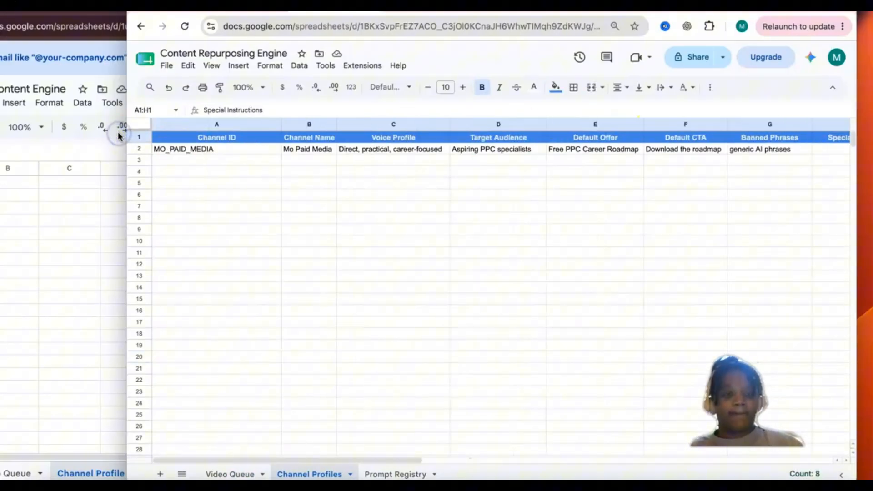
Step: Paste the headers Channel ID through Special Instructions with their blue formatting into row 1 of the new Channel Profile sheet
click(14, 246)
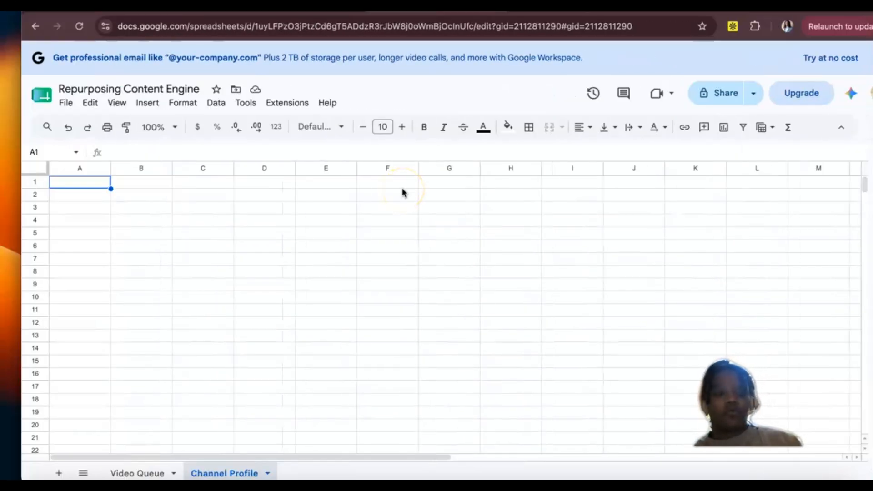
key(super+v)
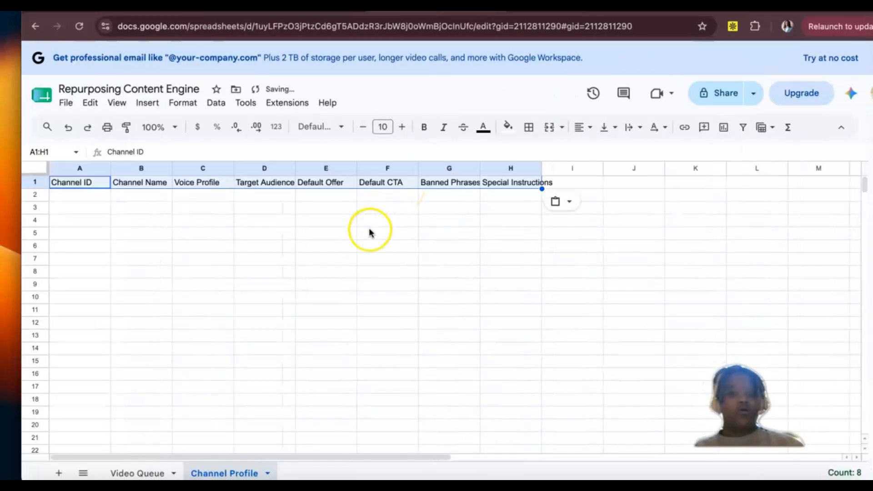
click(71, 131)
key(super+v)
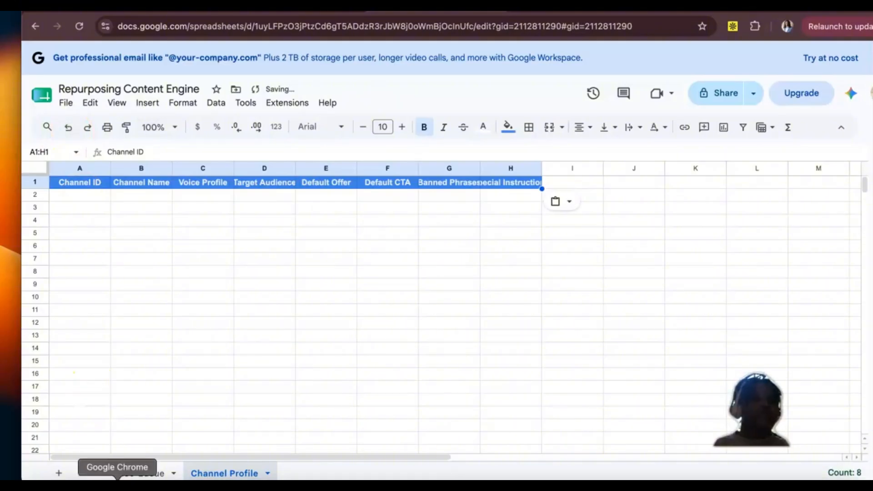
Step: Rename the Channel Profile sheet as Channel Profiles
click(256, 473)
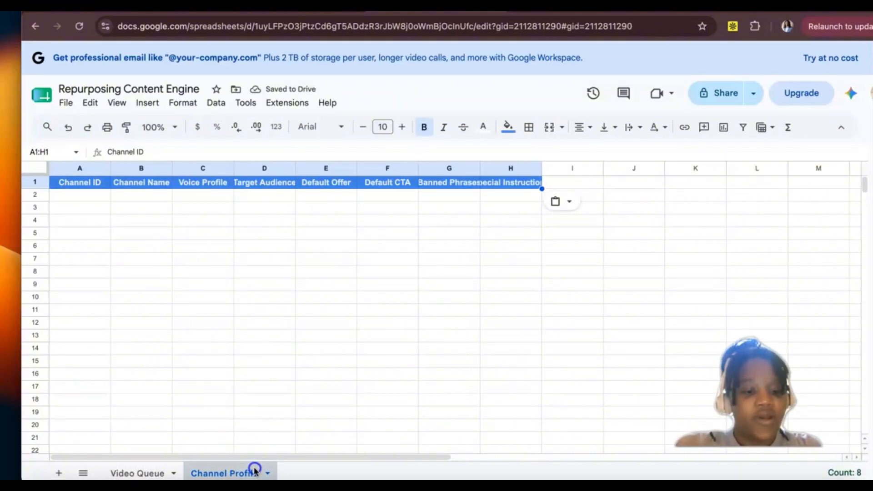
text(s)
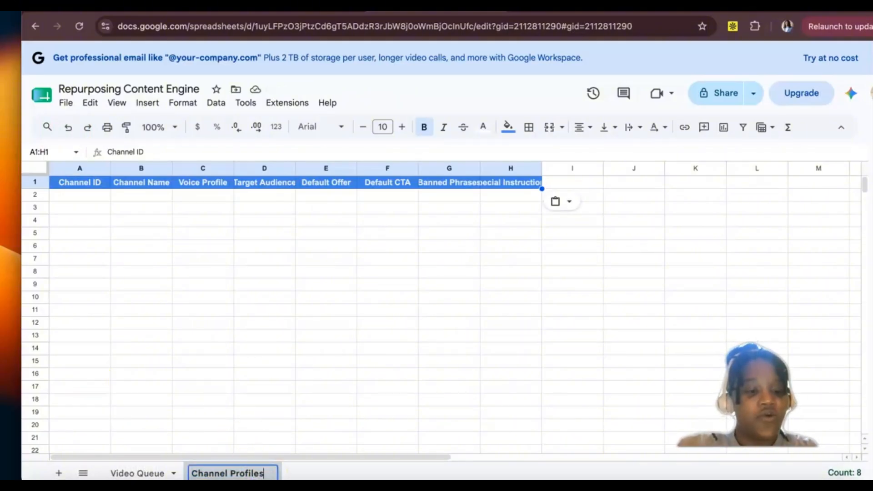
key(Return)
click(88, 233)
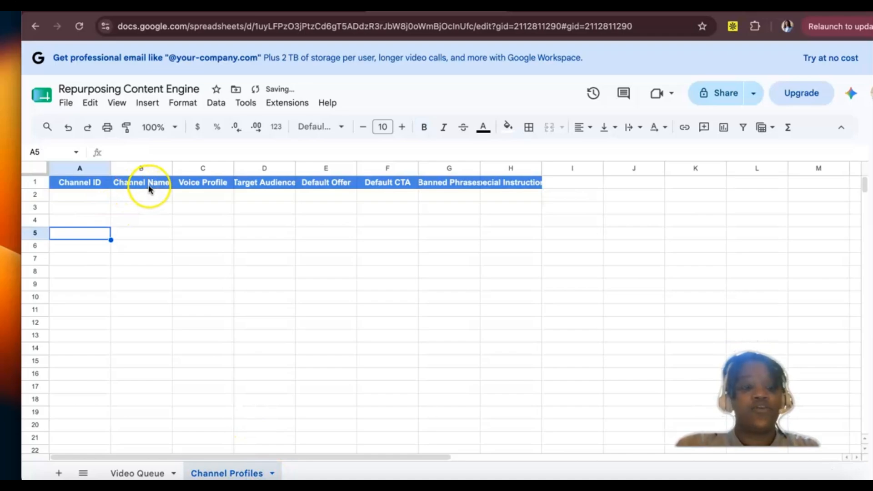
Step: Widen the Banned Phrases and Special Instructions columns to fit their headers
click(192, 195)
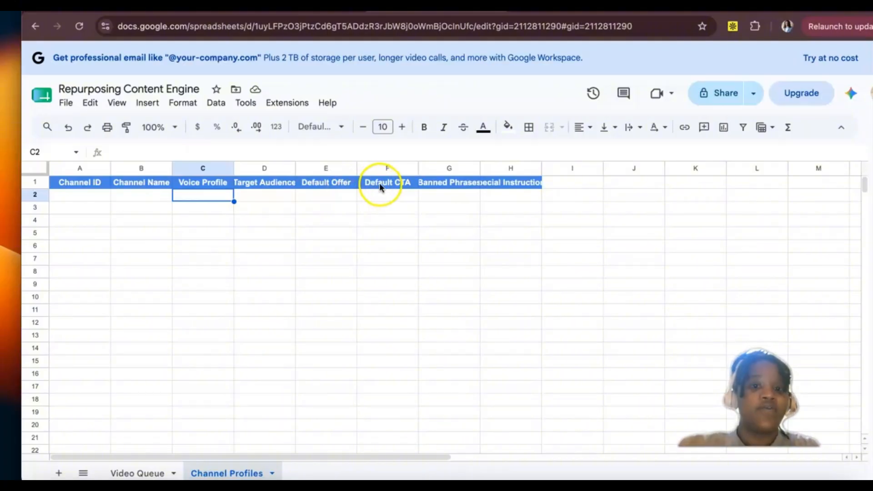
click(429, 182)
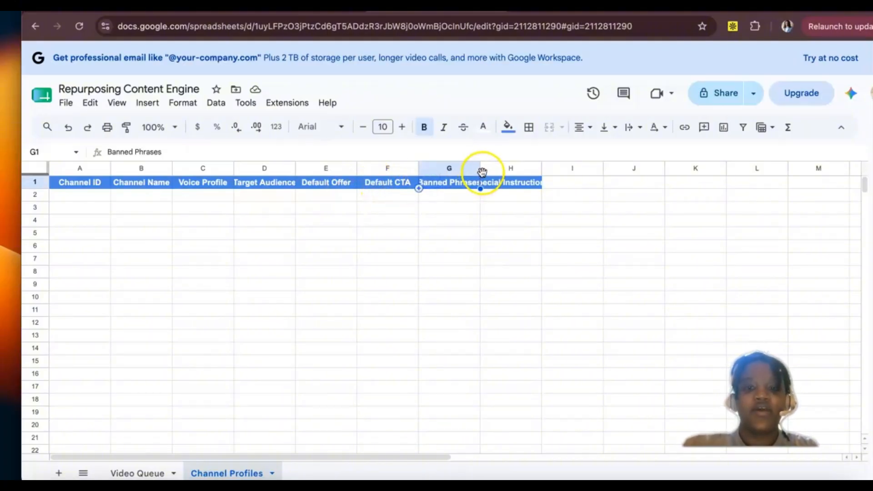
drag(479, 168, 523, 168)
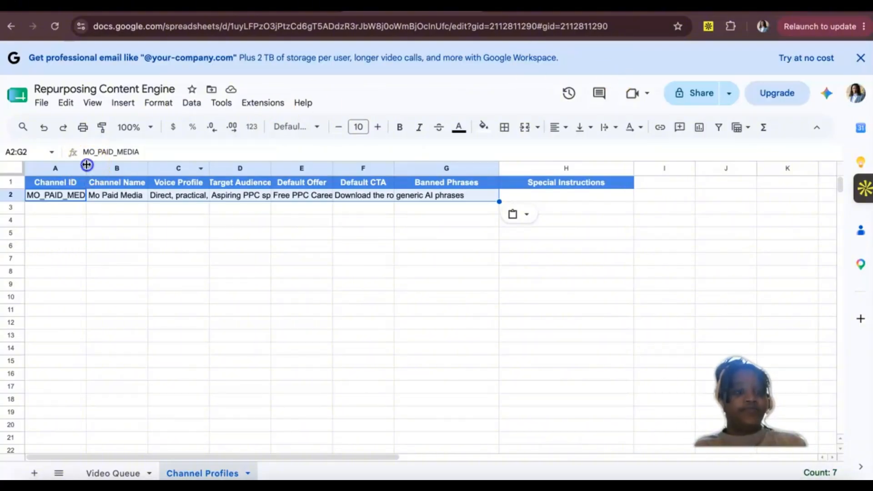
Step: Widen the Channel ID, Voice Profile, Target Audience, Default Offer and Default CTA columns to fit the row 2 entries
drag(86, 165, 133, 166)
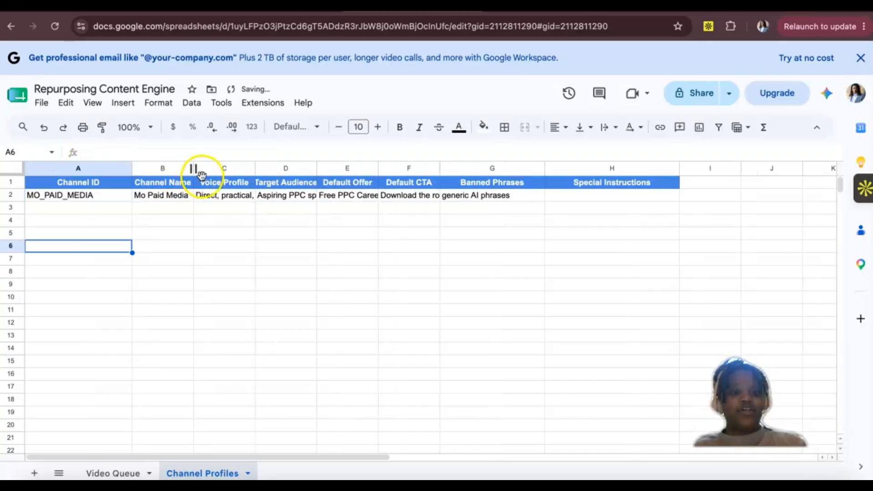
drag(255, 168, 313, 169)
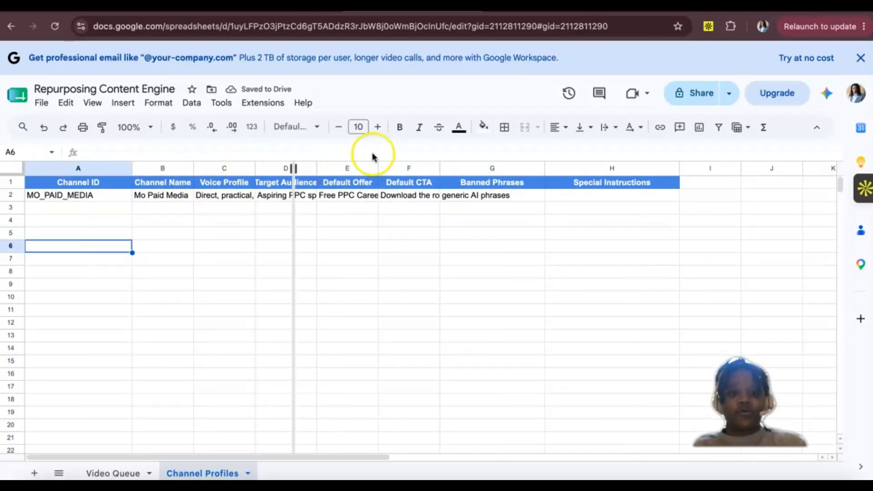
drag(376, 167, 448, 169)
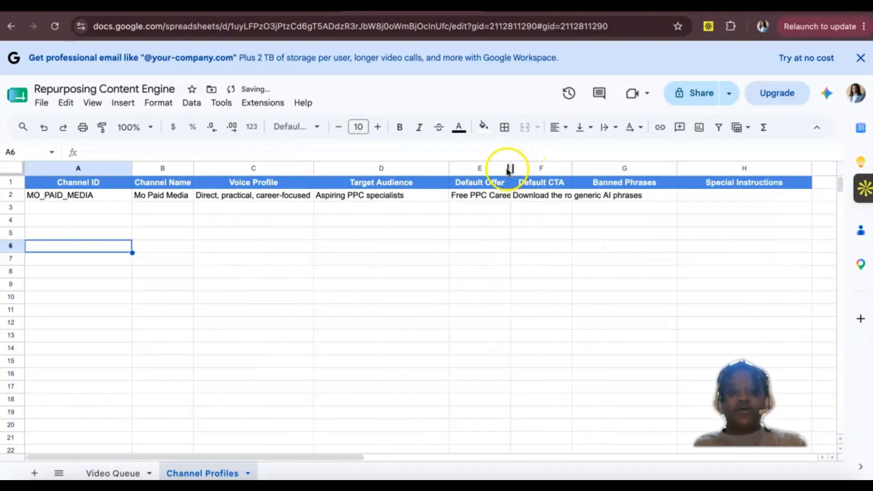
drag(517, 166, 544, 166)
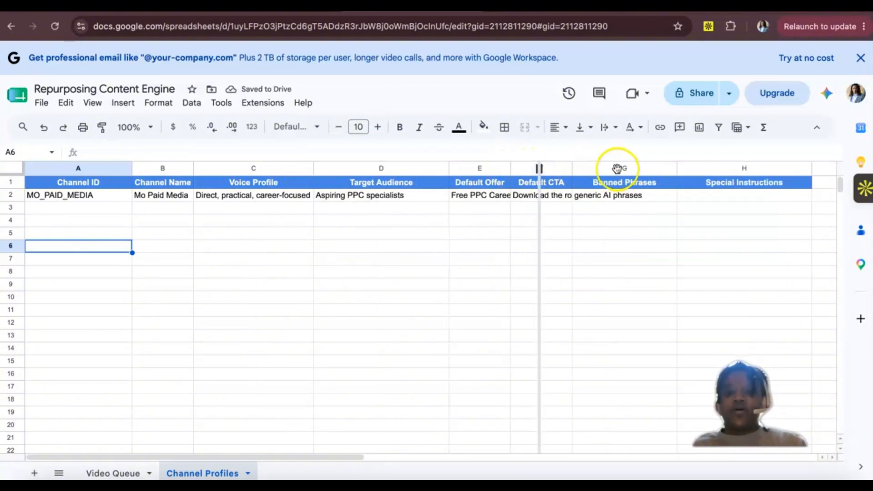
drag(605, 167, 636, 168)
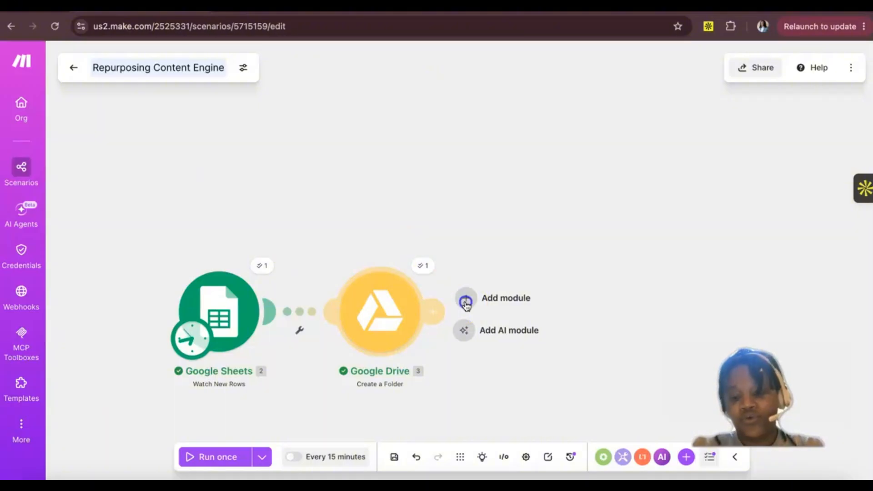
Step: Add a Google Sheets Search Rows module after the Google Drive Create a Folder module
click(466, 301)
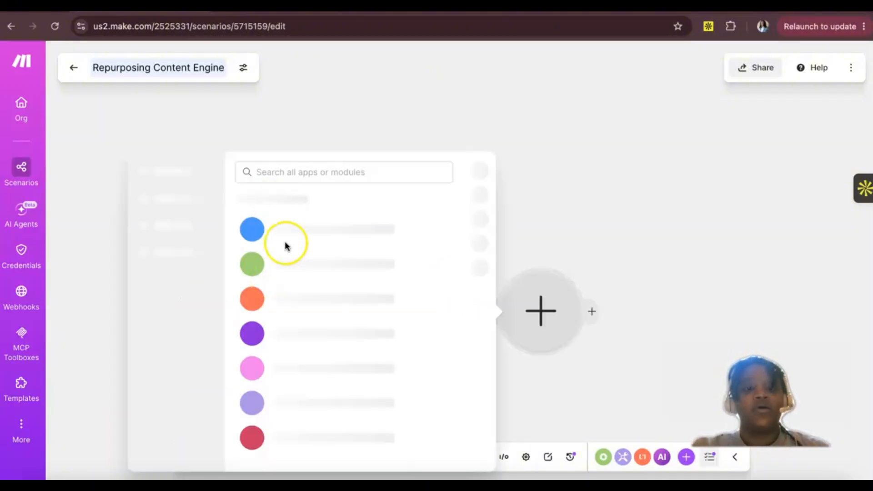
click(293, 173)
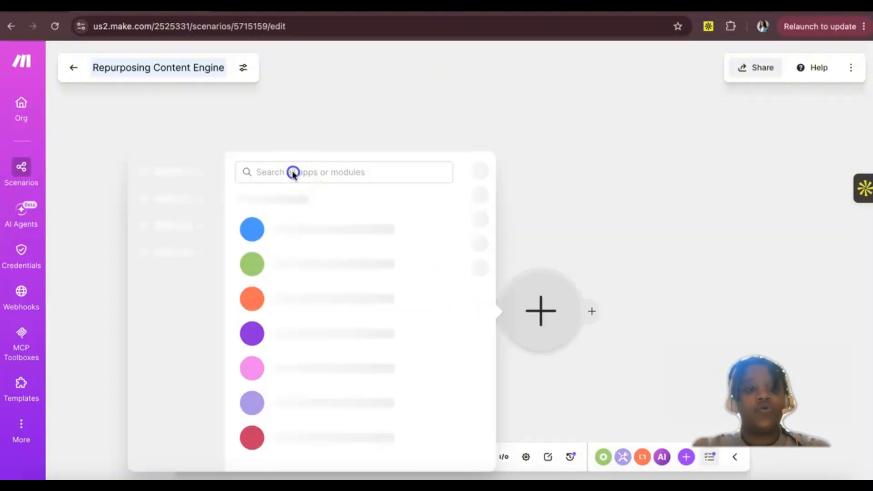
click(268, 172)
text(googl)
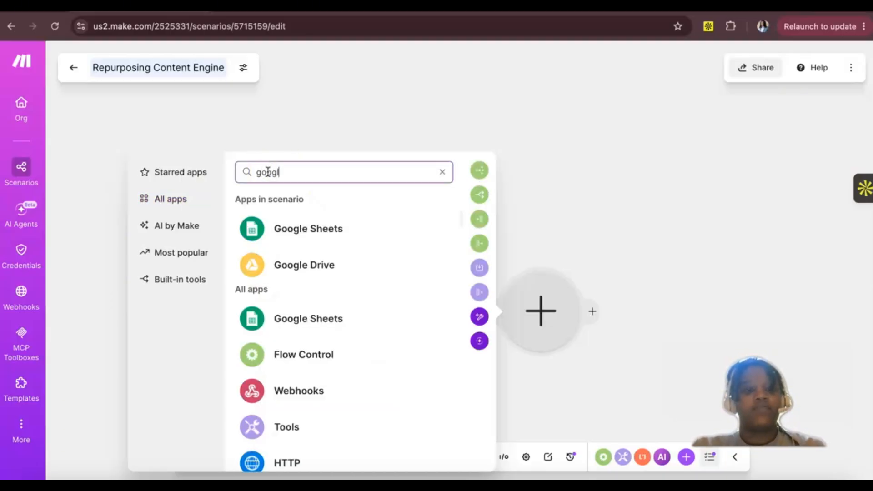
text(e sheets)
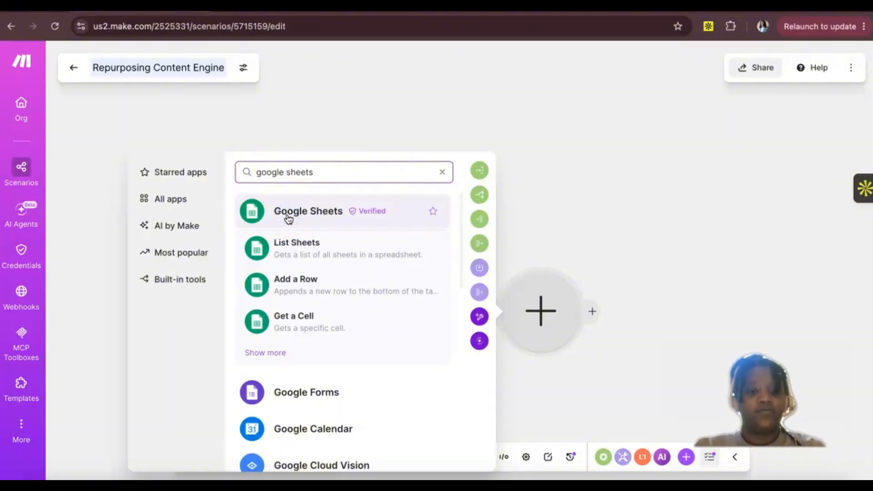
click(288, 217)
scroll(275, 339, down, 2)
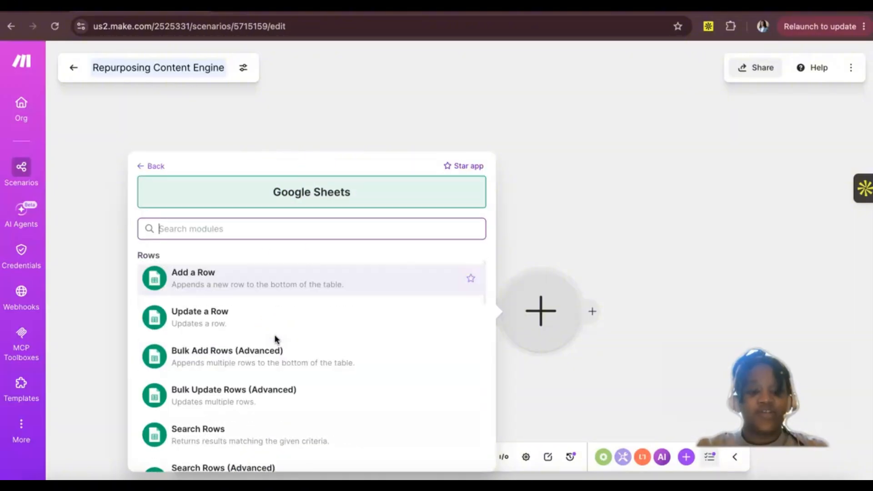
scroll(276, 339, down, 2)
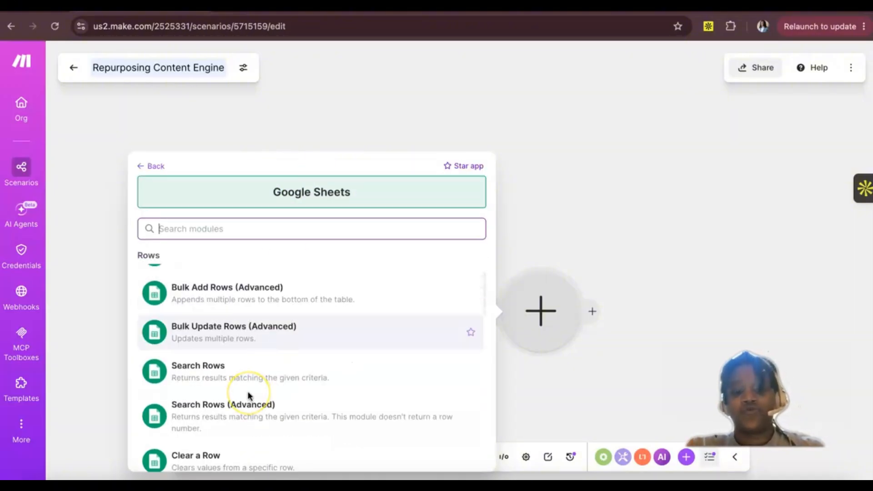
scroll(248, 392, down, 2)
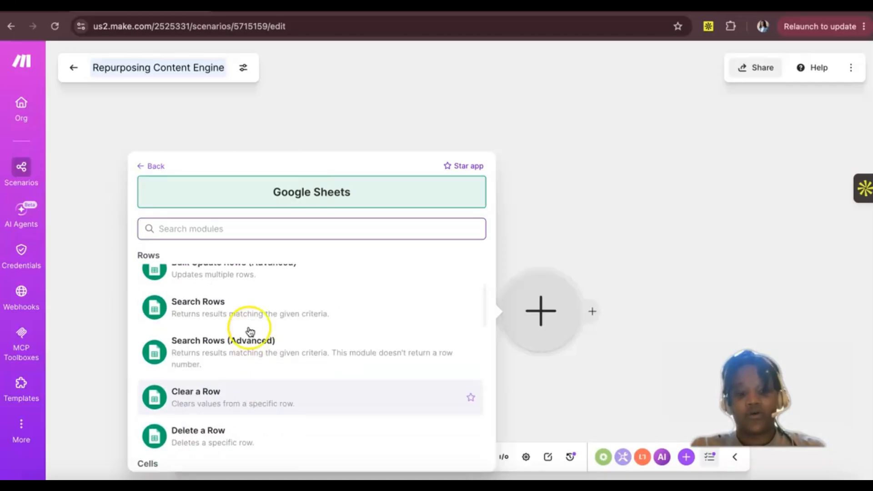
click(246, 318)
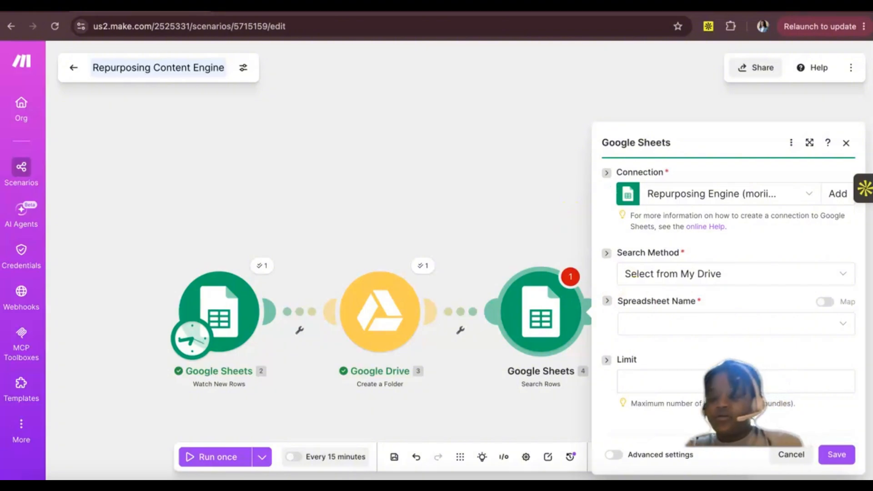
Step: Set the Search Rows module to use the Repurposing Content Engine spreadsheet and its Channel Profiles sheet
click(674, 323)
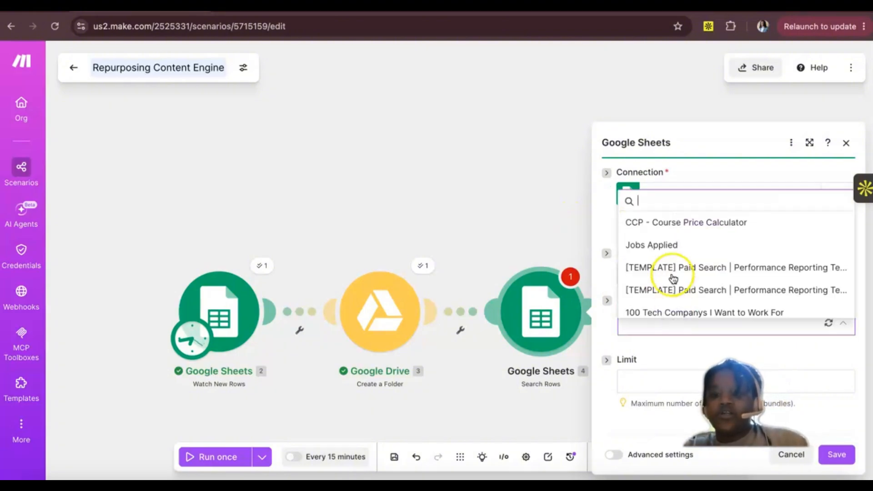
text(re)
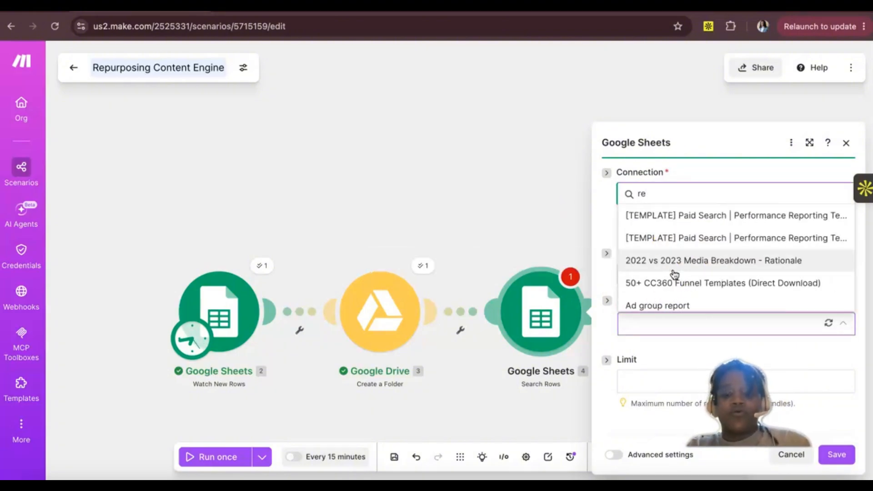
text(pur)
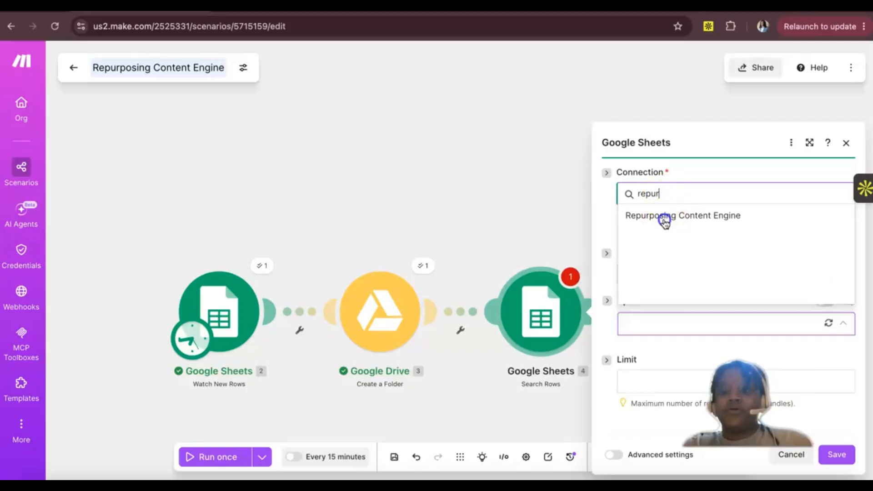
click(665, 218)
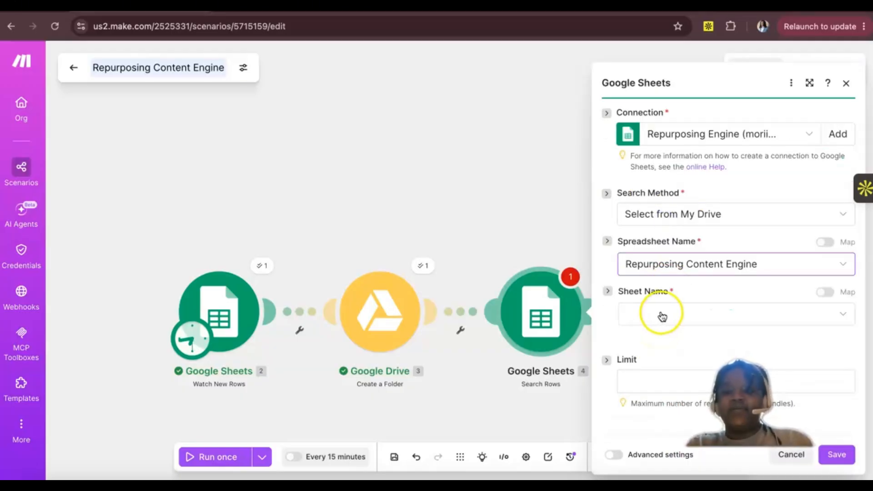
click(660, 318)
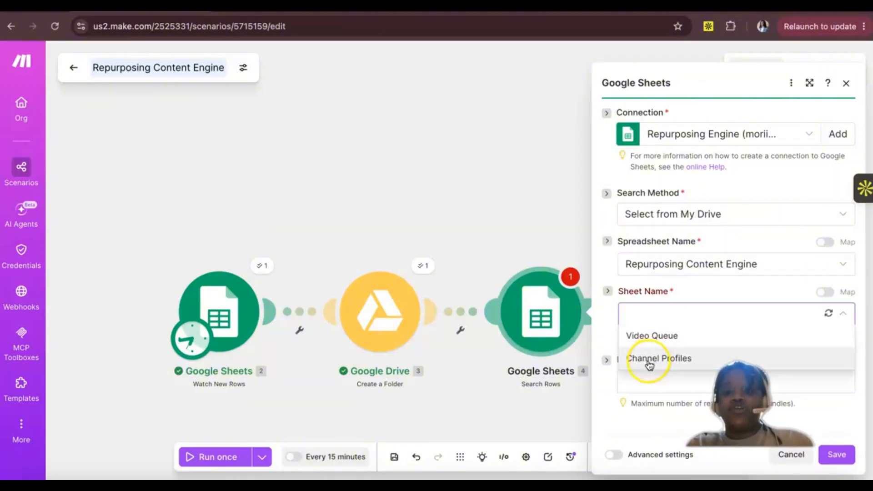
click(646, 360)
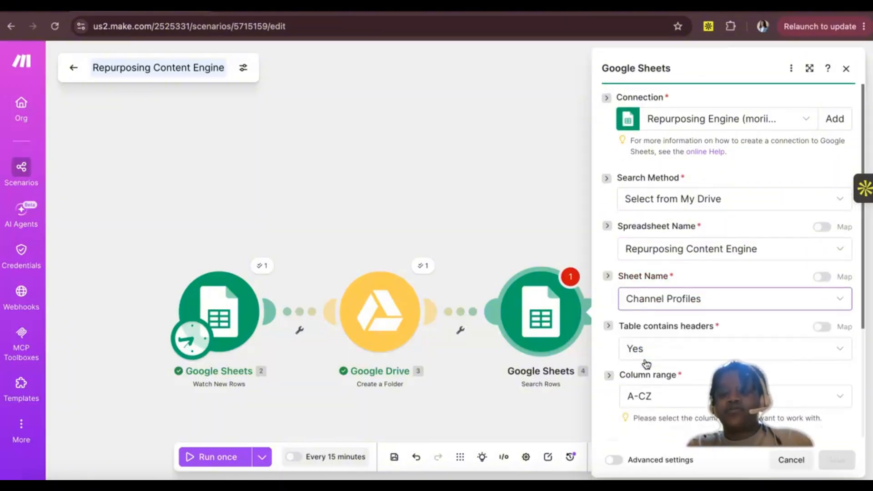
Step: Filter the searched rows to those whose Channel ID (A) equals Channel ID (B) from the Watch New Rows module
scroll(646, 364, down, 5)
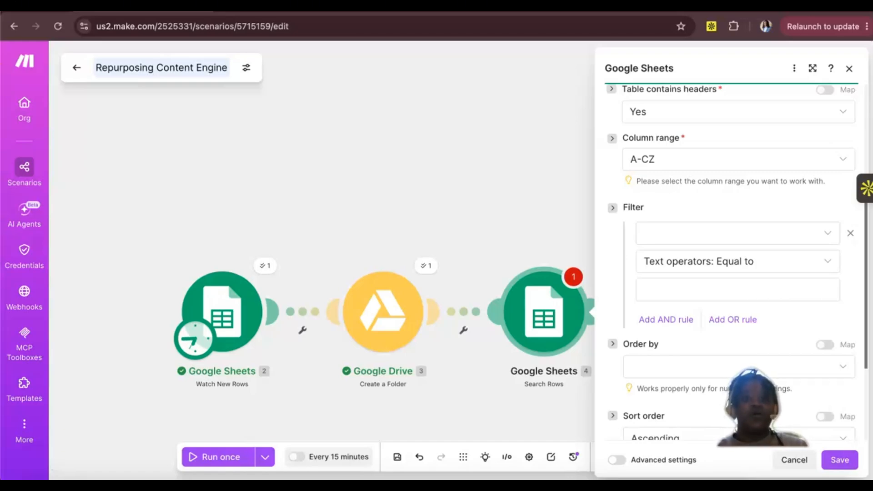
click(364, 6)
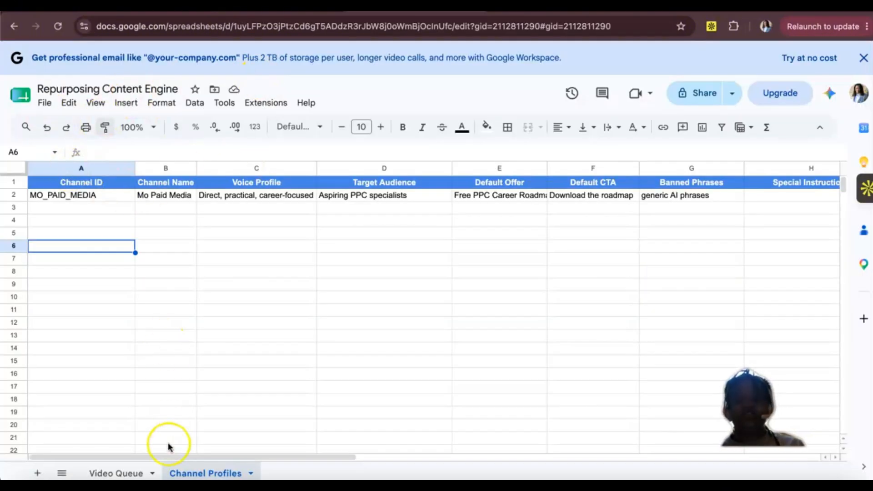
click(173, 475)
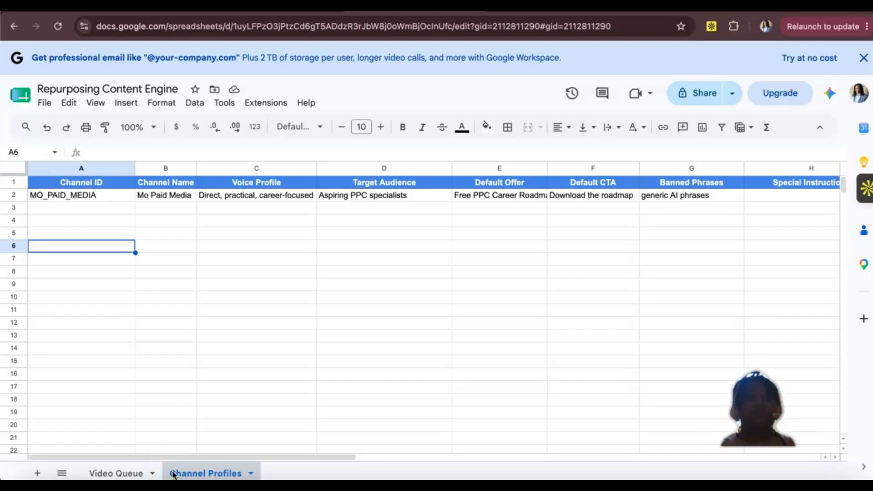
click(145, 7)
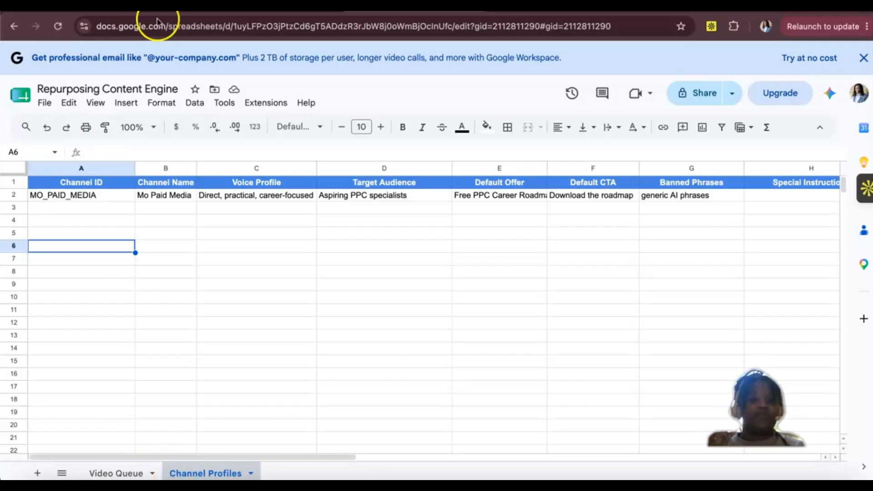
click(653, 237)
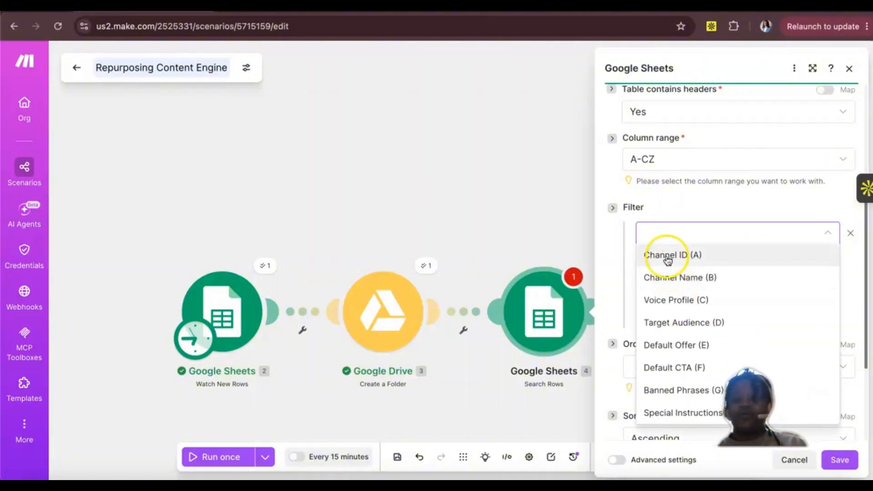
click(669, 255)
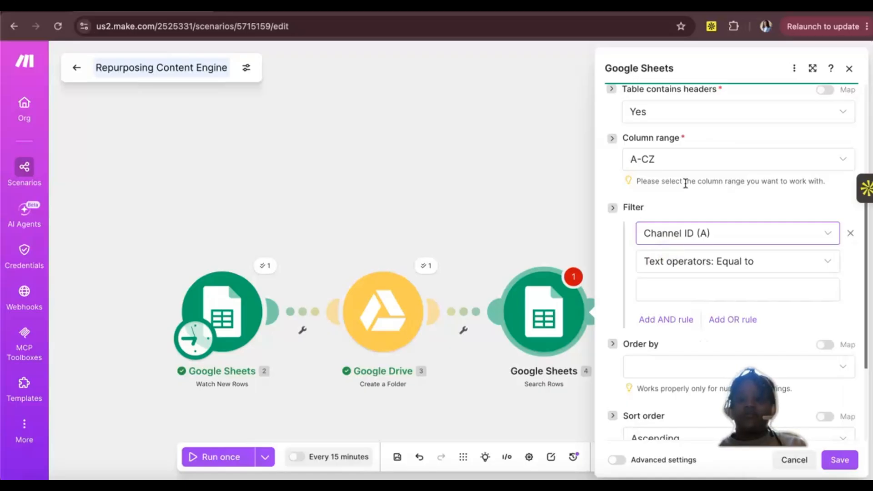
scroll(684, 182, up, 3)
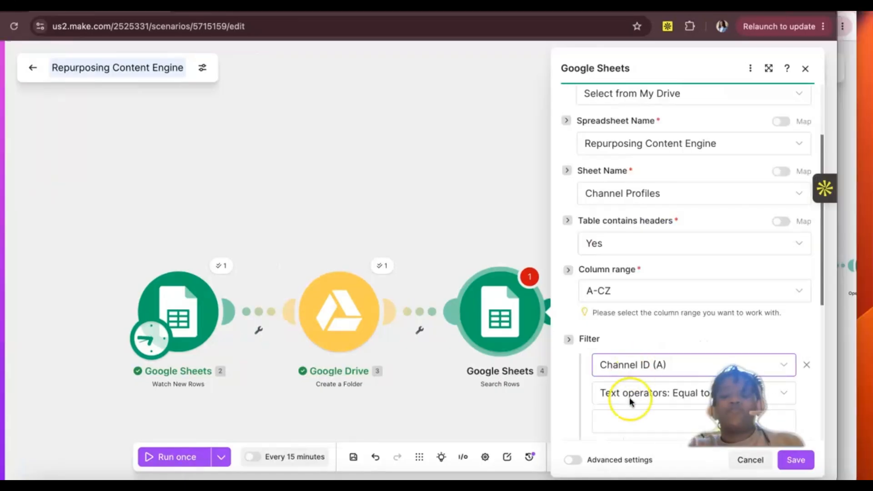
scroll(629, 397, down, 2)
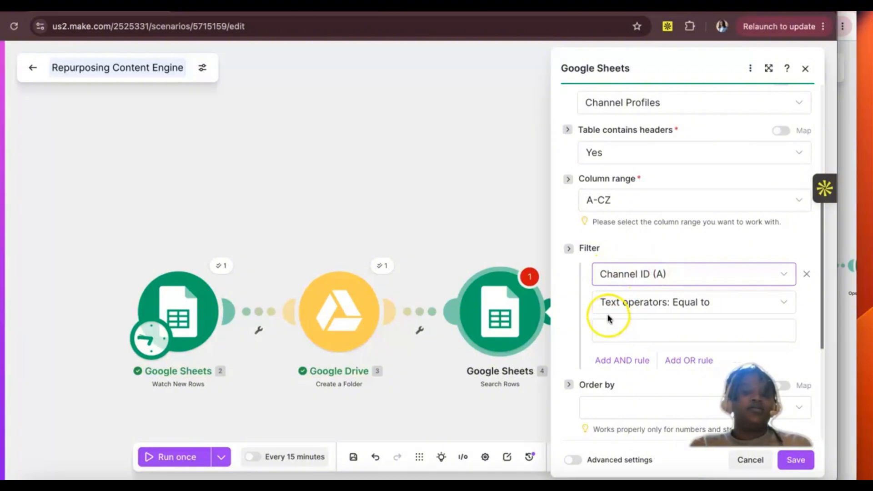
click(628, 332)
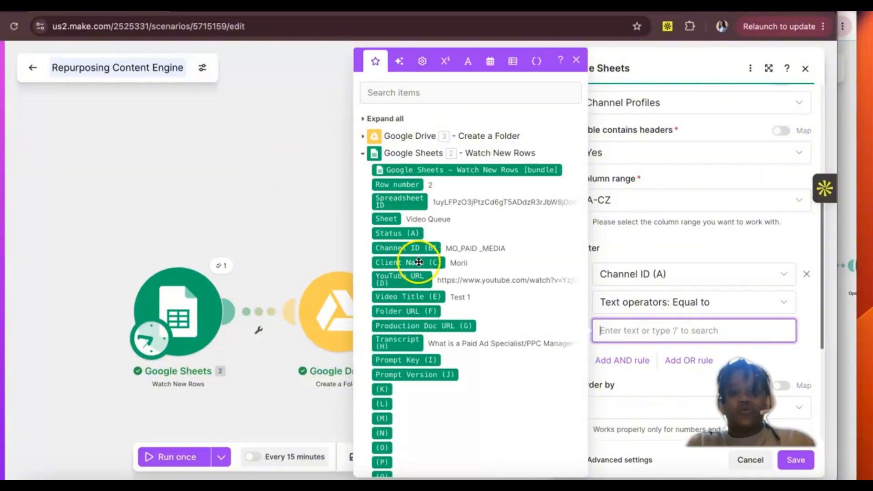
click(411, 246)
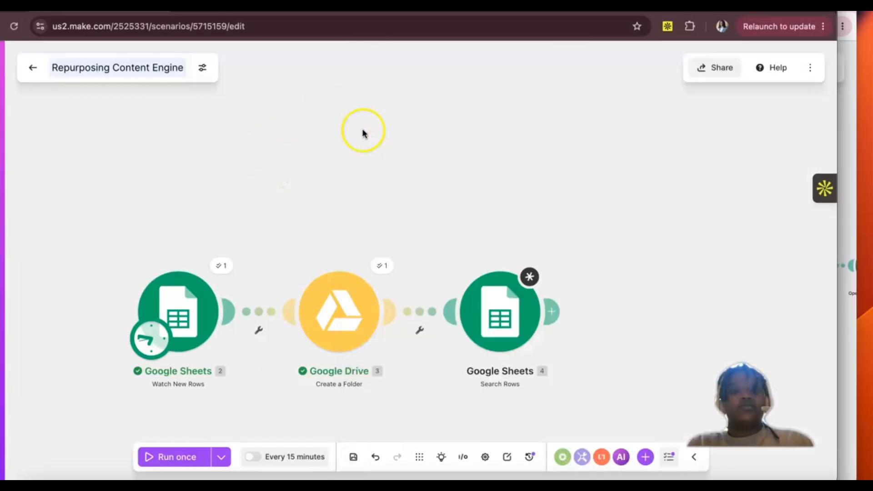
Step: Switch to the Repurposing Content Engine spreadsheet and compare the Channel ID entries in Video Queue and Channel Profiles
click(291, 132)
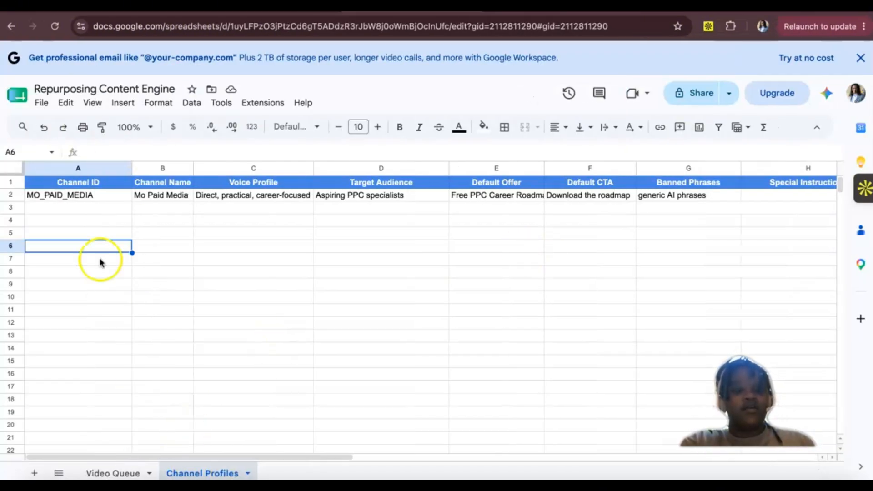
click(103, 474)
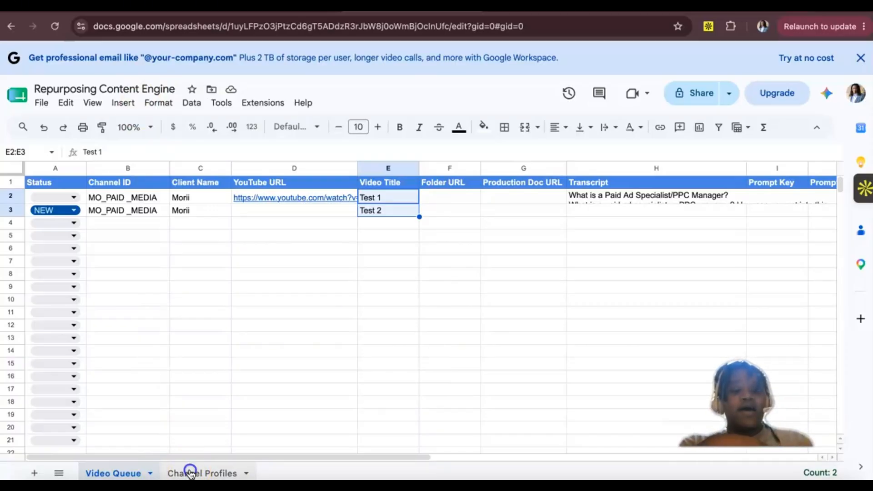
click(187, 474)
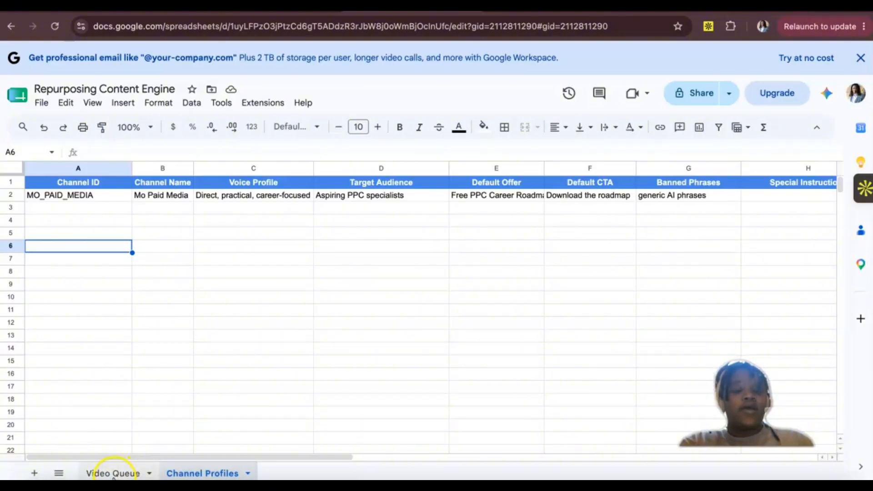
click(116, 474)
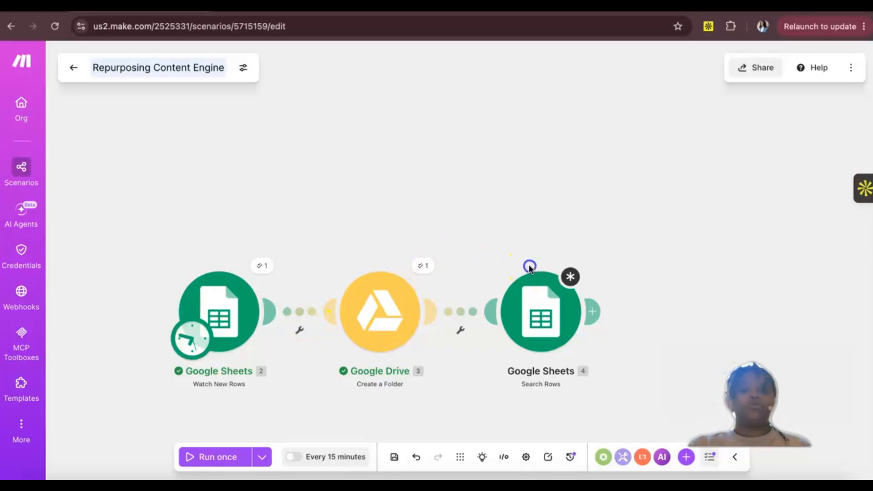
Step: Reopen the Search Rows module in Make and examine the value mapped in its Channel ID filter
click(561, 222)
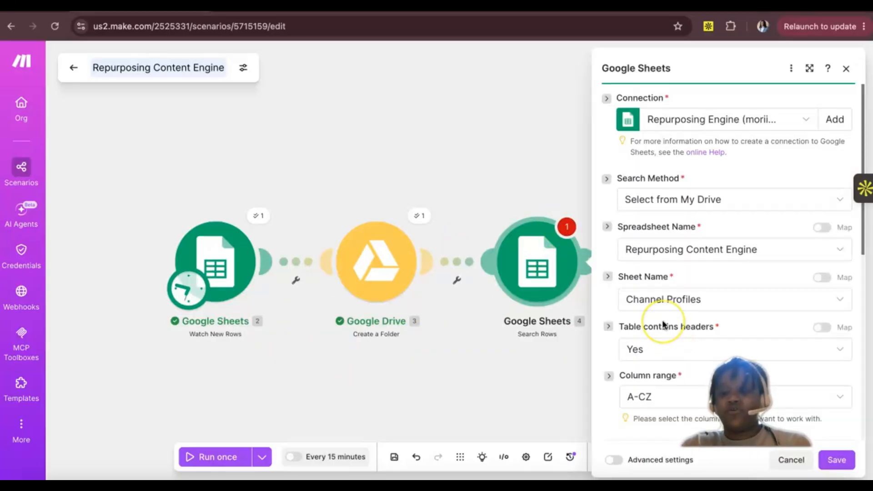
scroll(663, 325, down, 6)
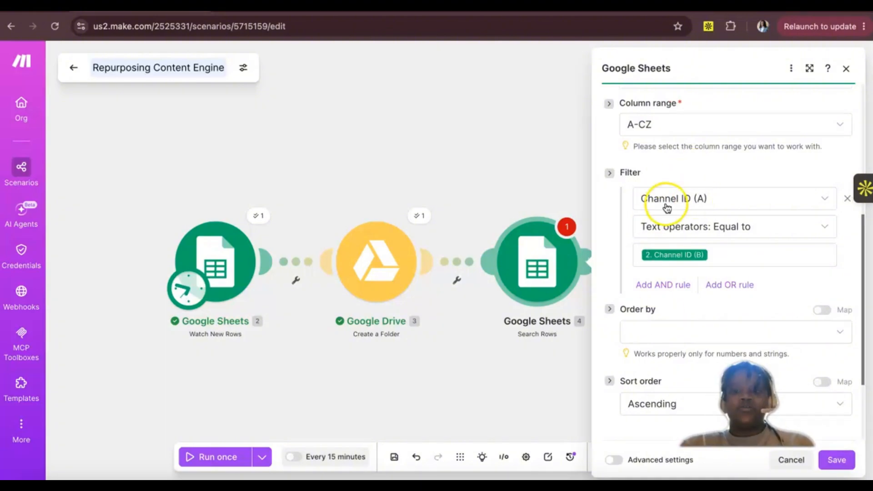
click(676, 252)
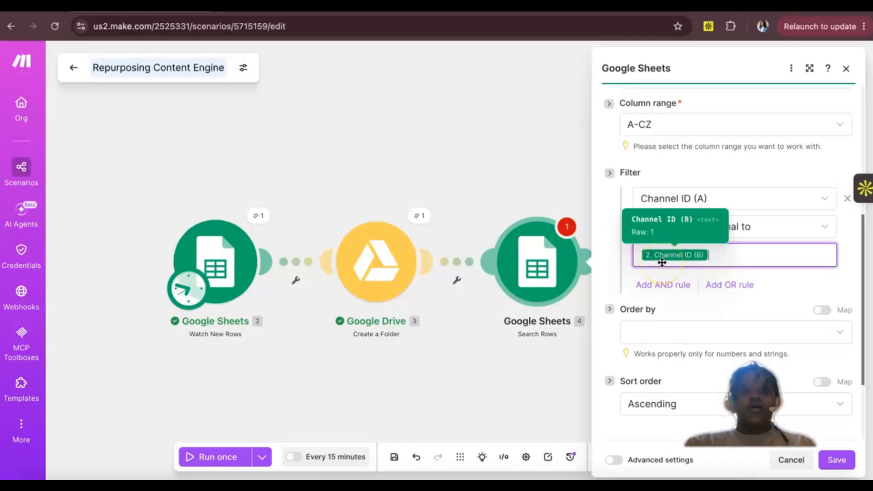
click(673, 256)
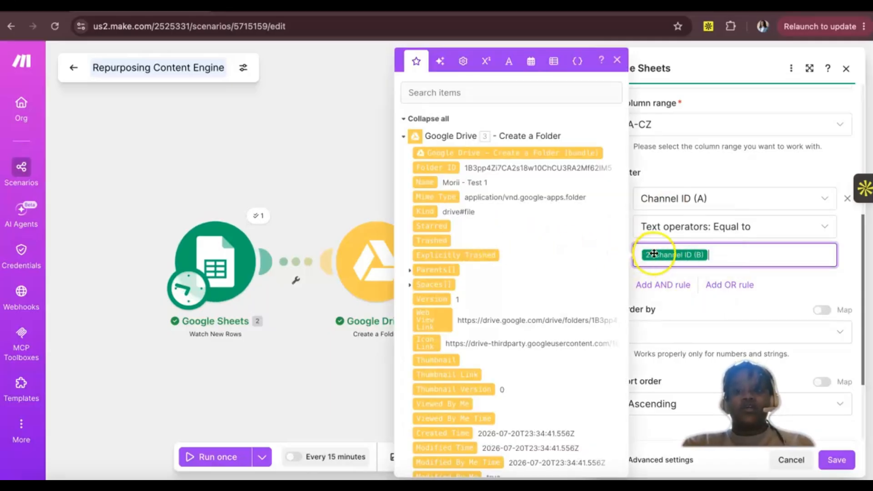
mouse_move(654, 254)
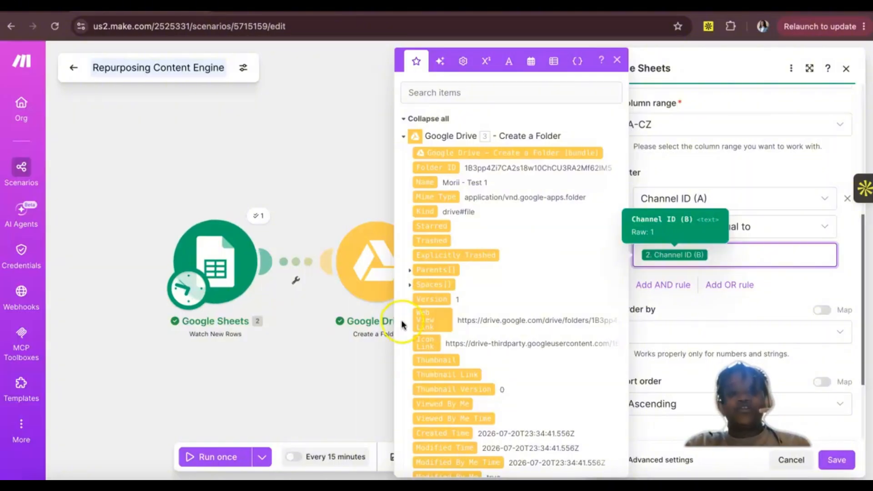
click(712, 261)
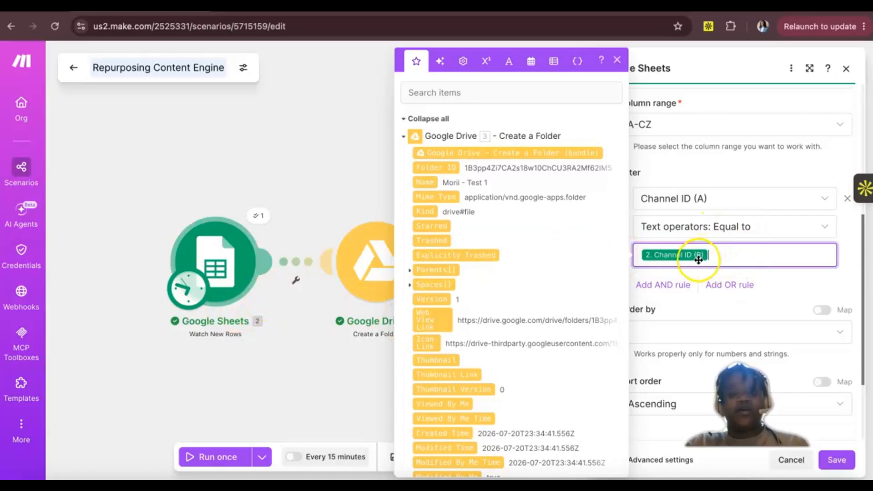
mouse_move(699, 260)
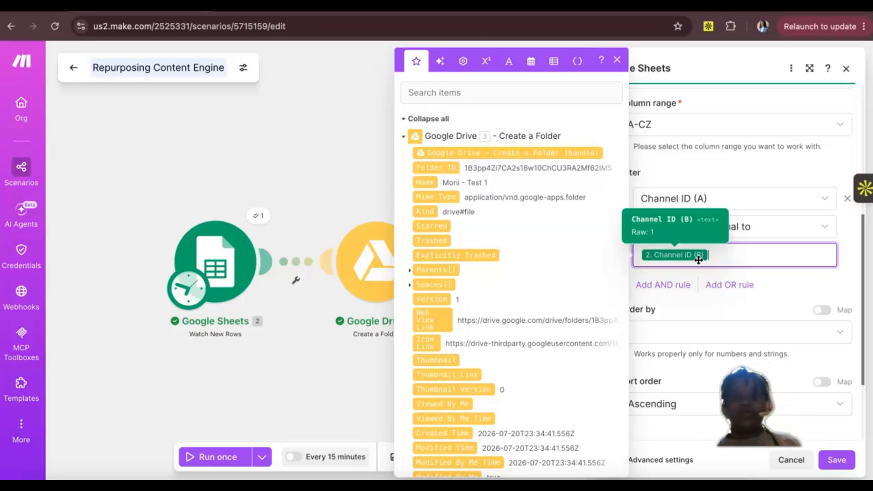
Step: Examine the Watch New Rows items available for mapping in the Search Rows module's Channel ID filter
click(405, 137)
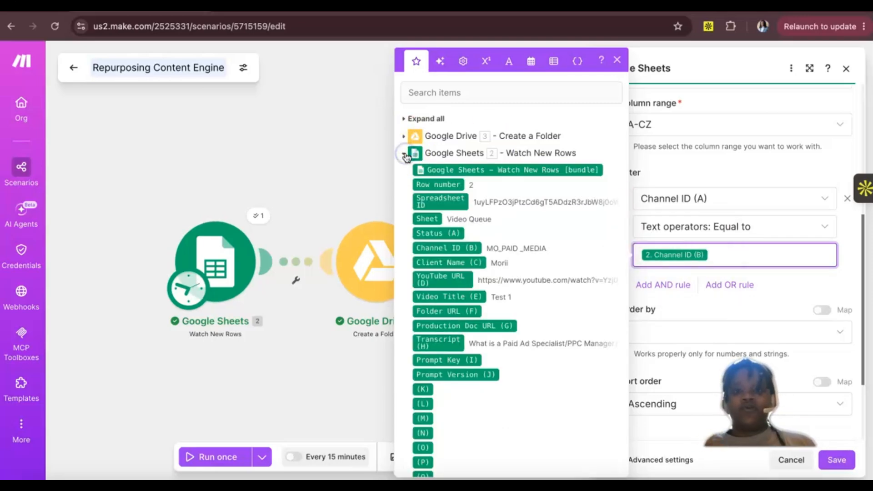
click(405, 154)
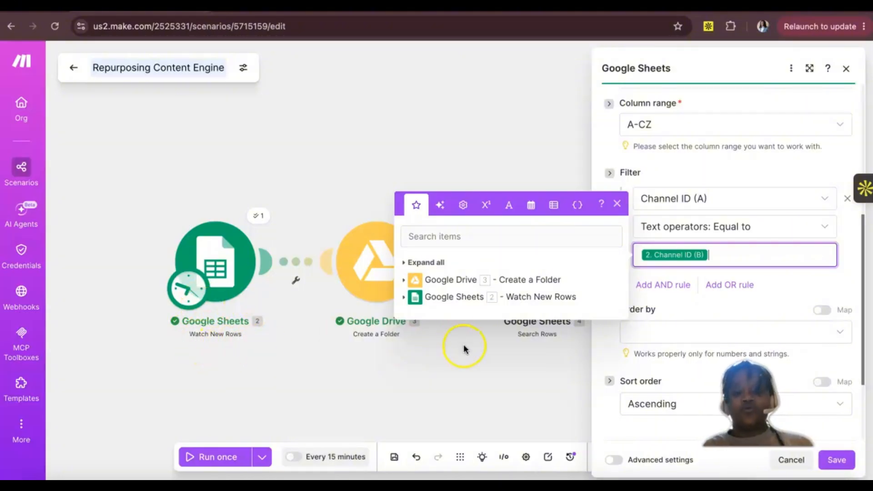
click(404, 298)
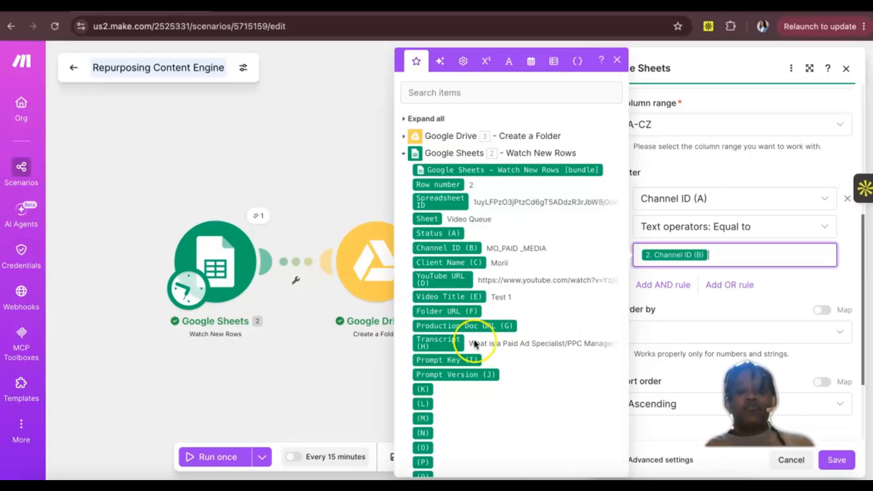
scroll(474, 339, down, 1)
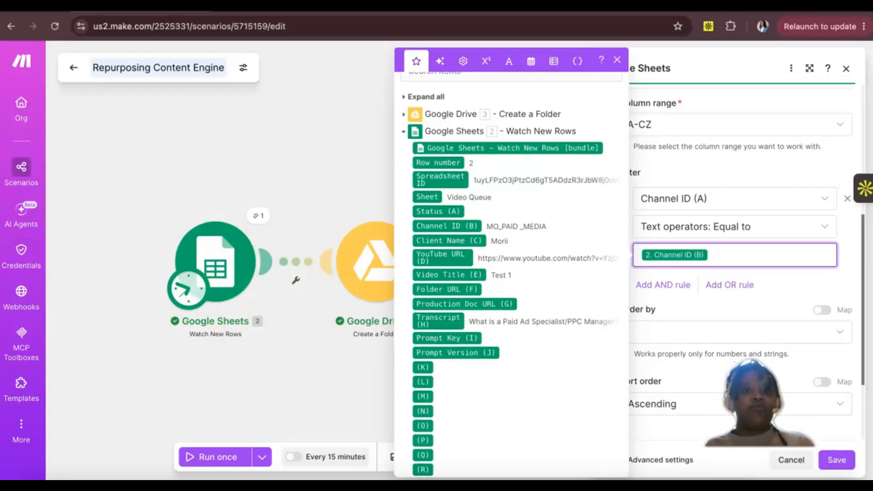
click(409, 7)
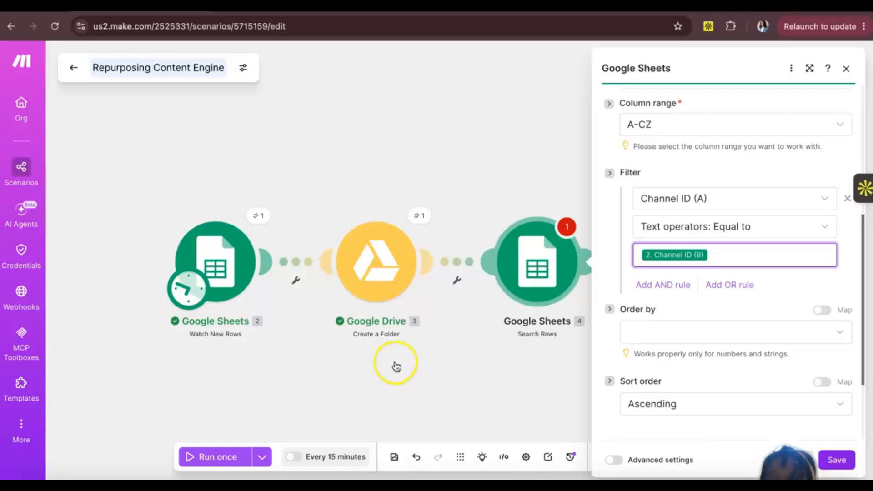
Step: Review the spreadsheet and sheet settings of the Watch New Rows module and save it
click(222, 260)
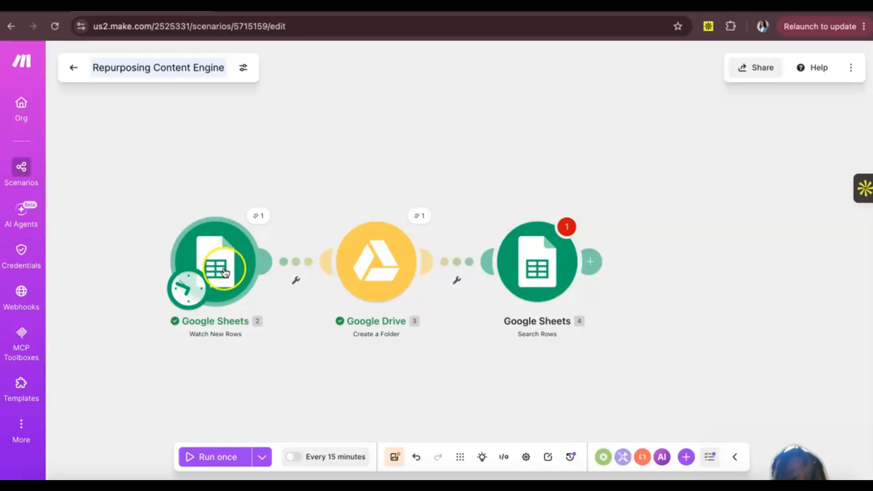
click(221, 275)
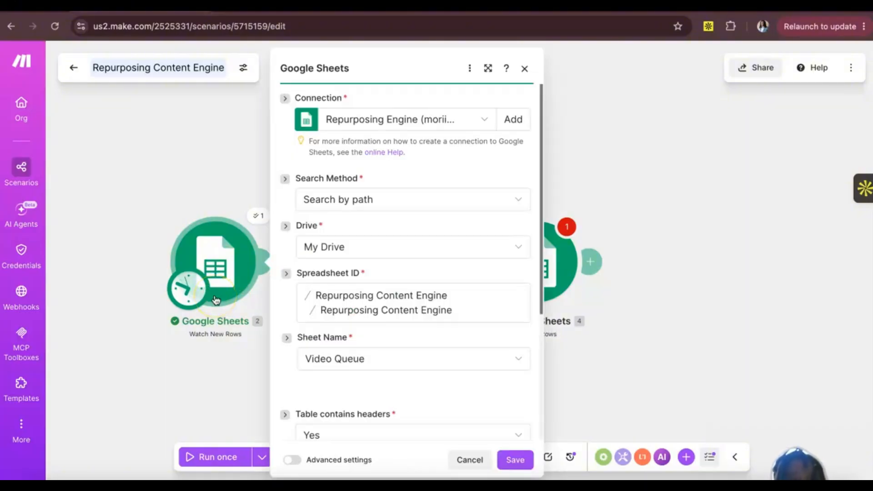
scroll(360, 350, down, 1)
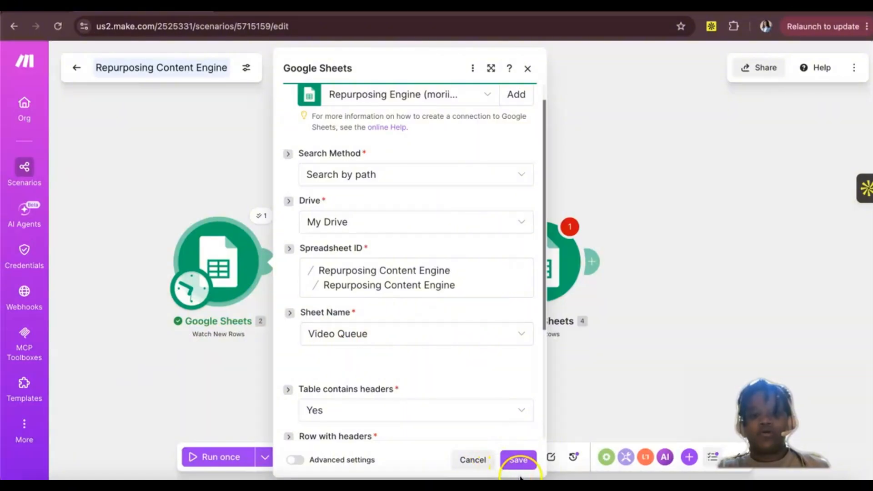
click(522, 462)
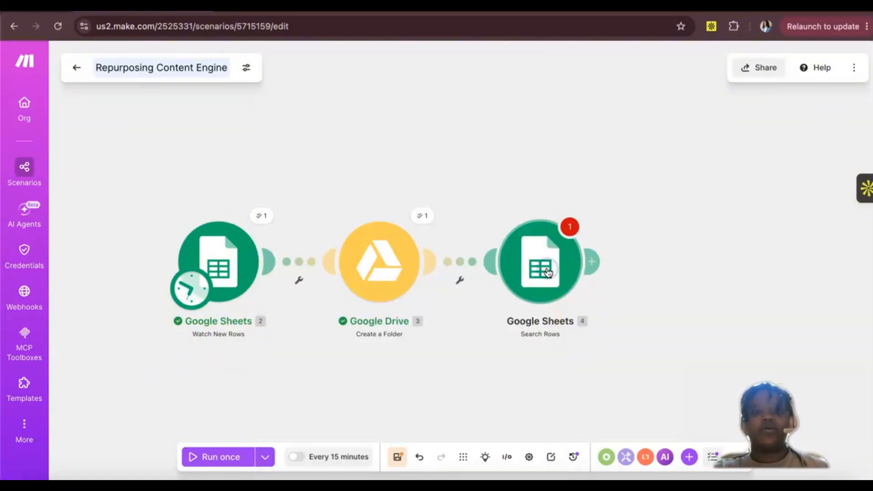
Step: Set the Search Rows module's result limit to 1, then save the module and the scenario
click(553, 335)
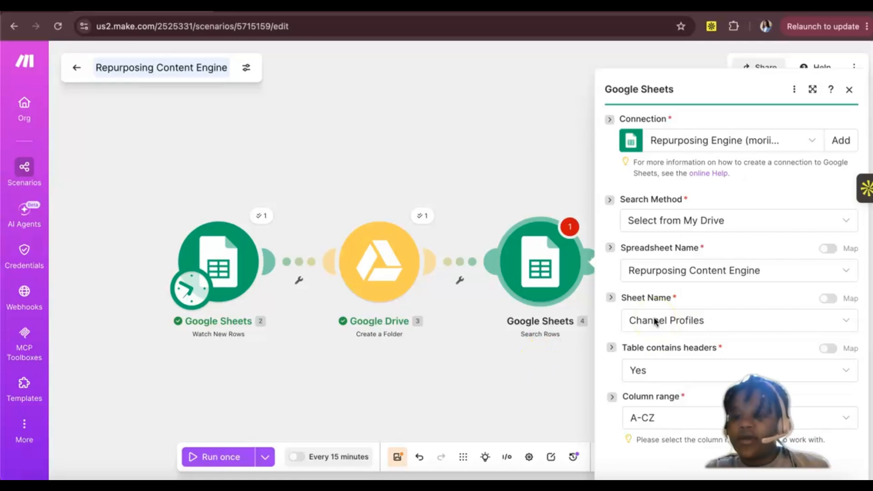
scroll(659, 357, down, 3)
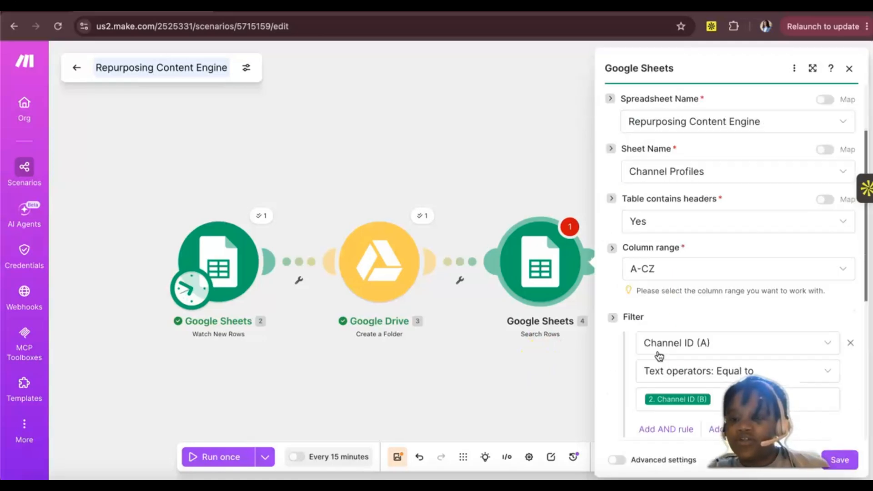
scroll(659, 356, down, 5)
scroll(659, 356, down, 1)
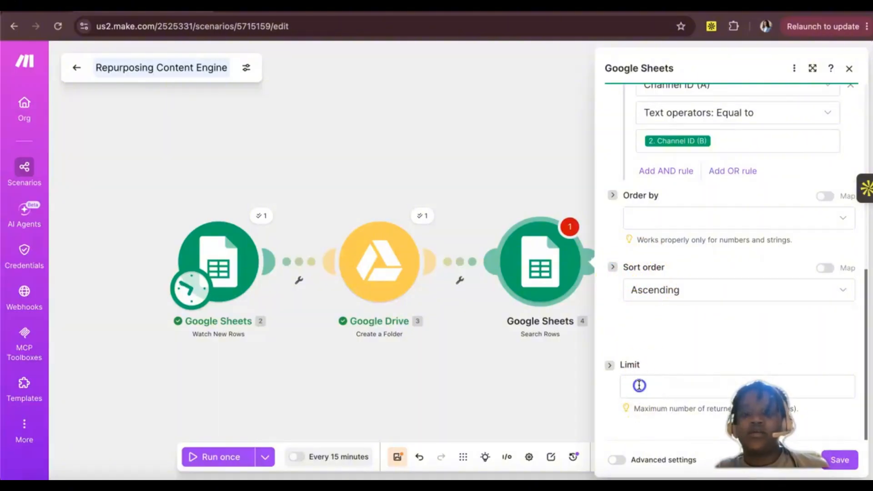
click(640, 385)
text(1)
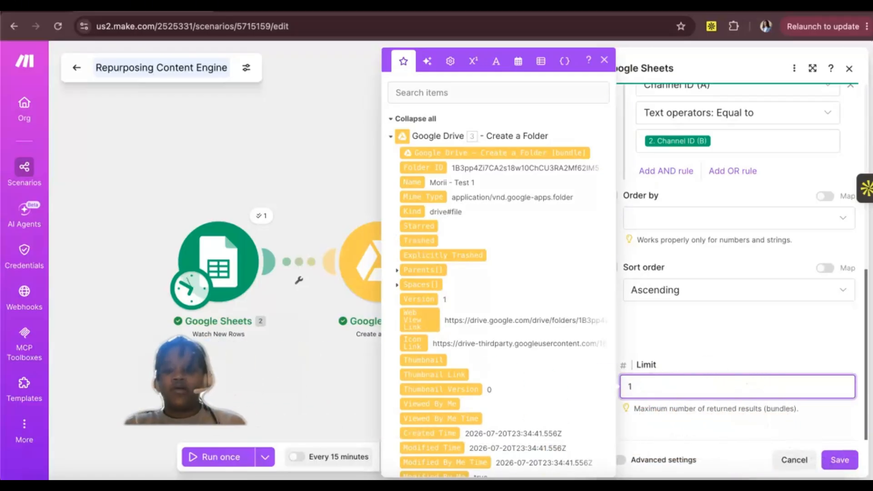
click(835, 461)
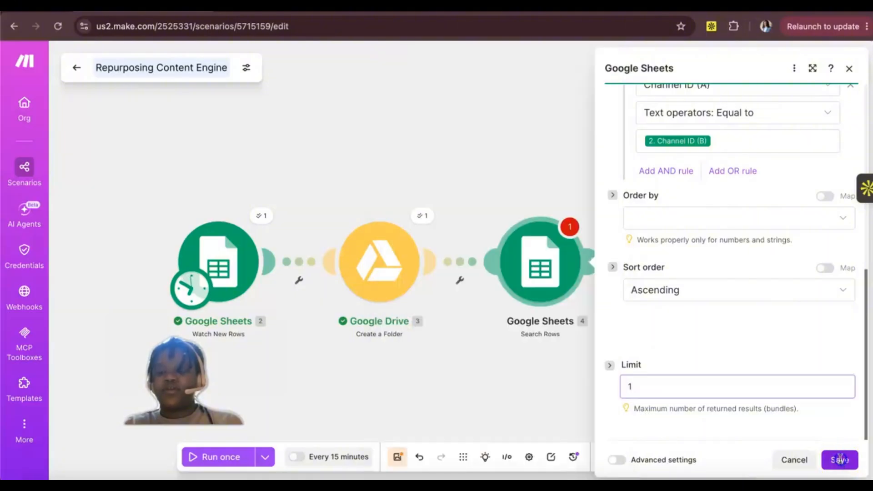
click(399, 458)
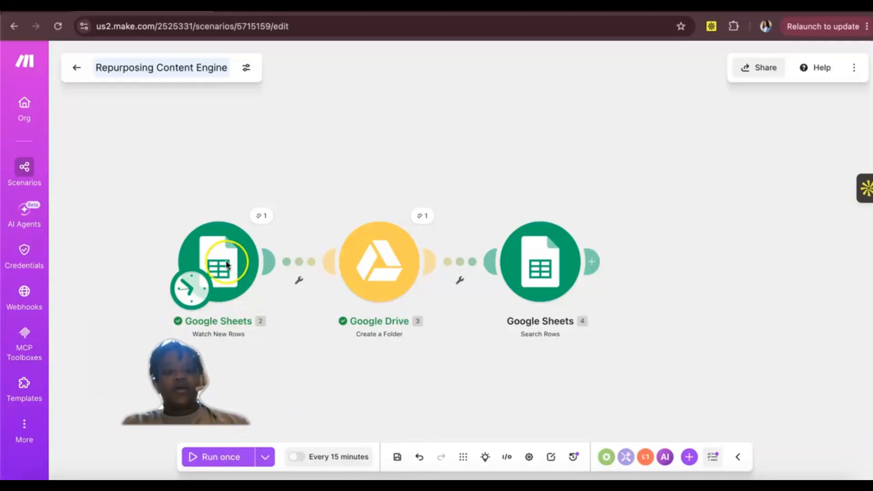
Step: Switch to the Repurposing Content Engine spreadsheet, move Sheet3 after Channel Profiles and rename it Prompt Registry
click(414, 9)
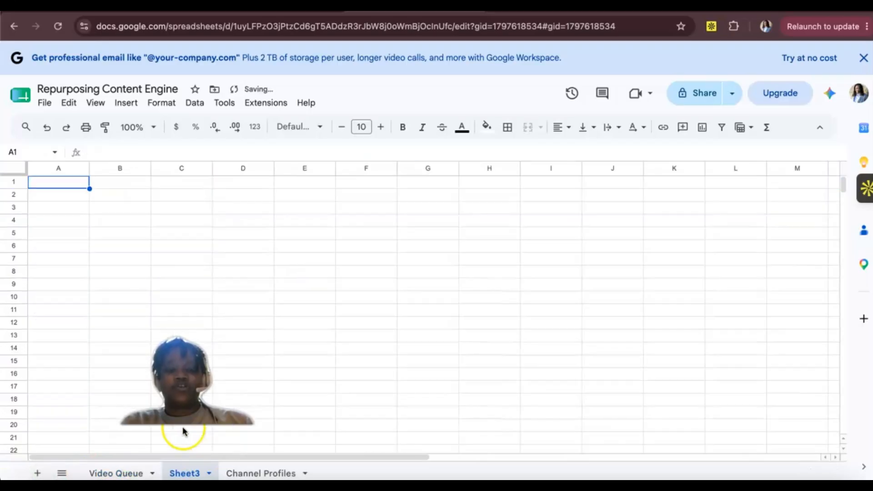
drag(197, 477, 254, 476)
double_click(282, 473)
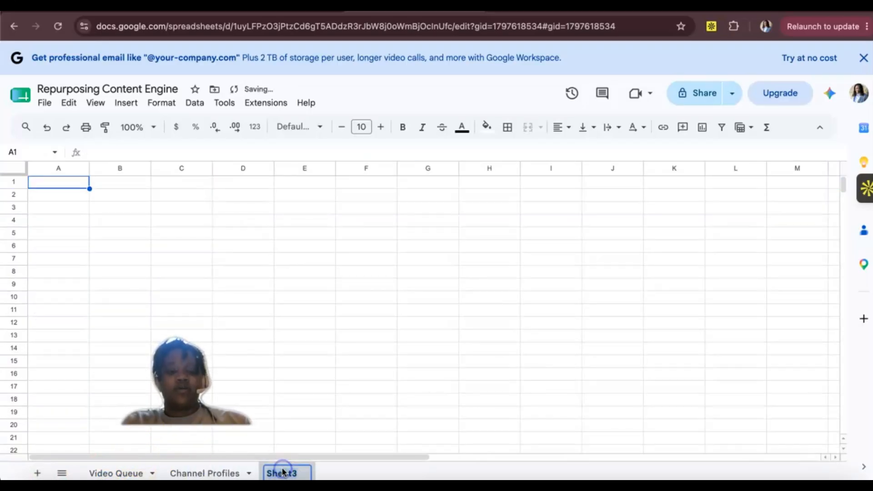
text(Prompt)
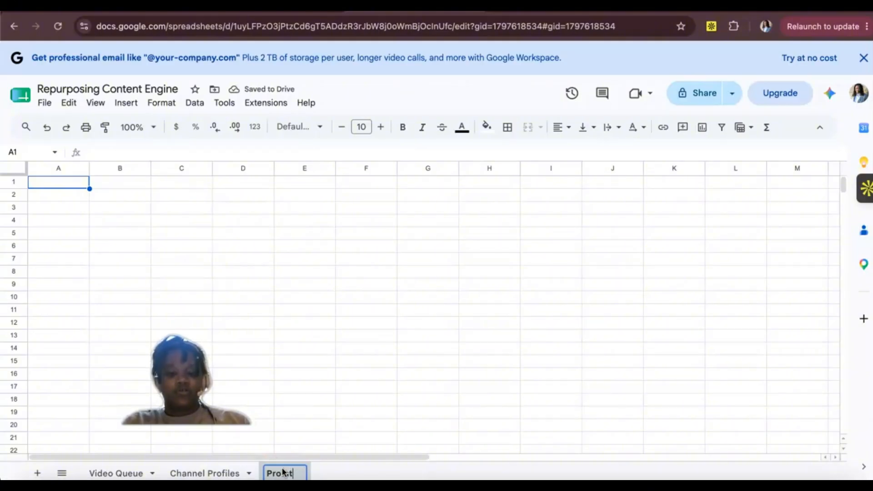
text( Re)
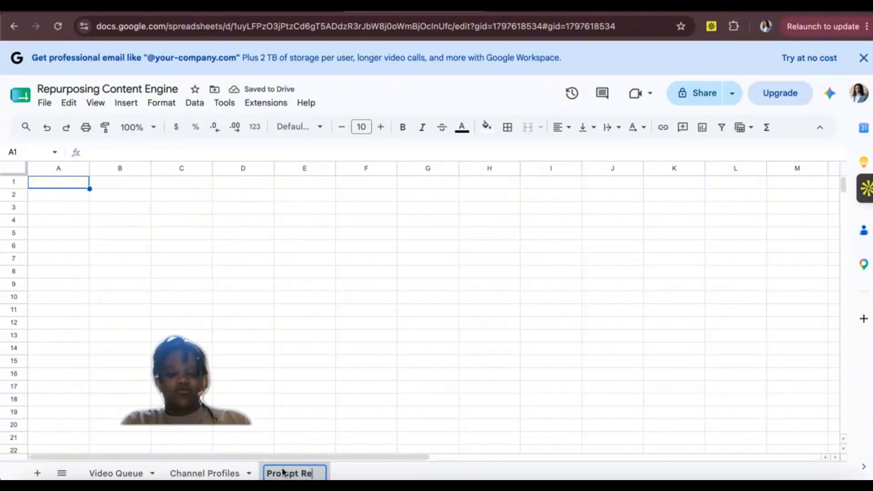
text(s)
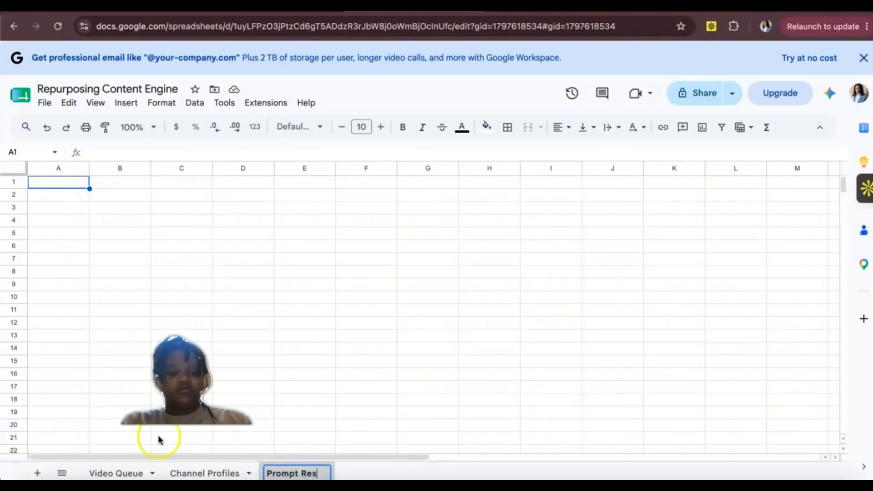
key(Return)
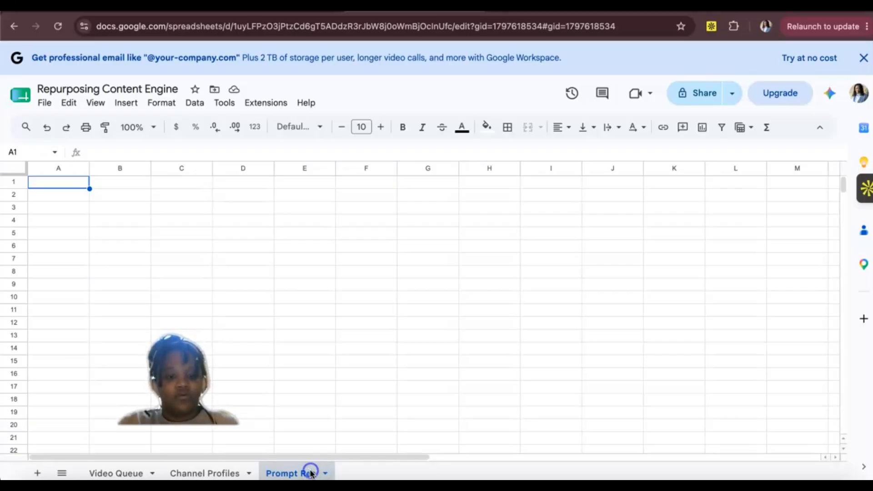
double_click(312, 474)
click(315, 473)
text(t)
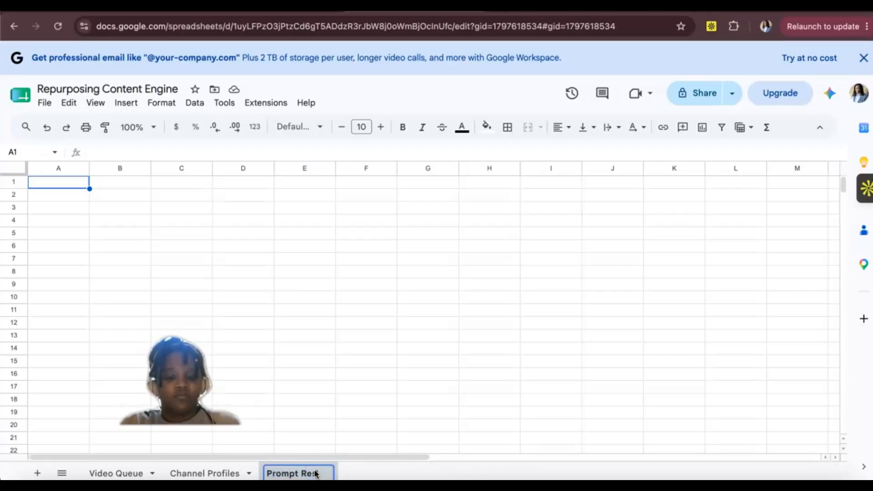
key(BackSpace)
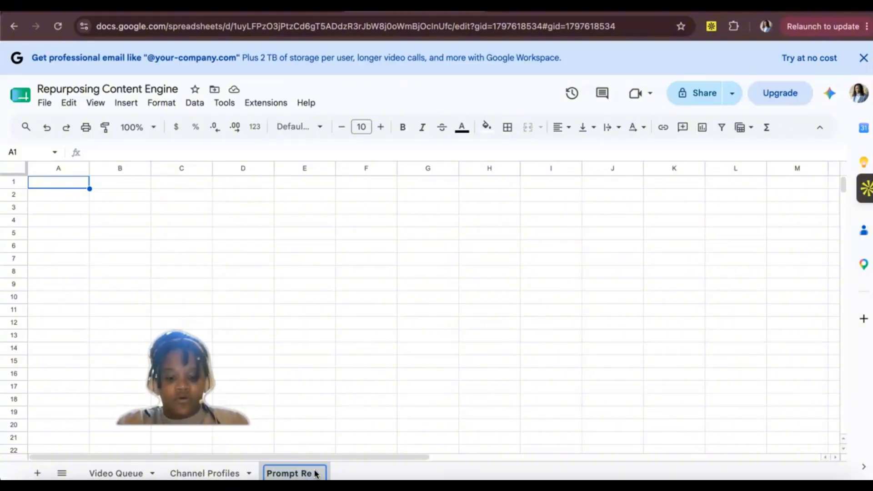
text(gistry)
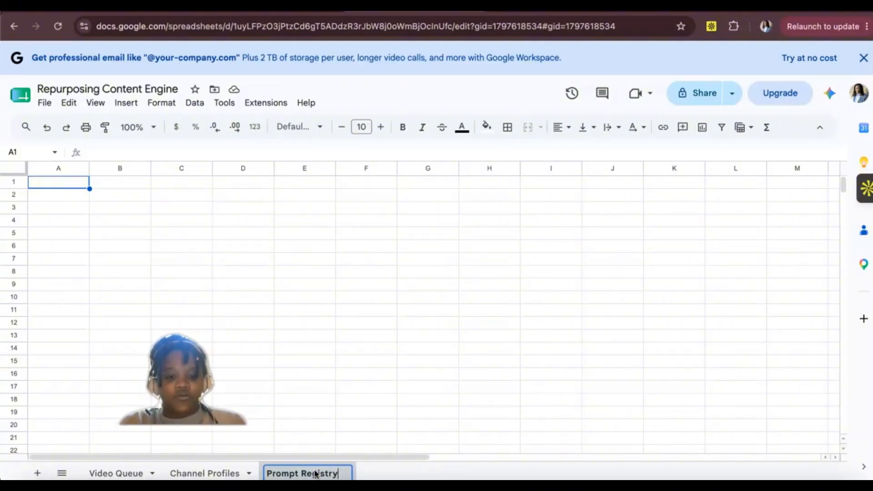
click(341, 438)
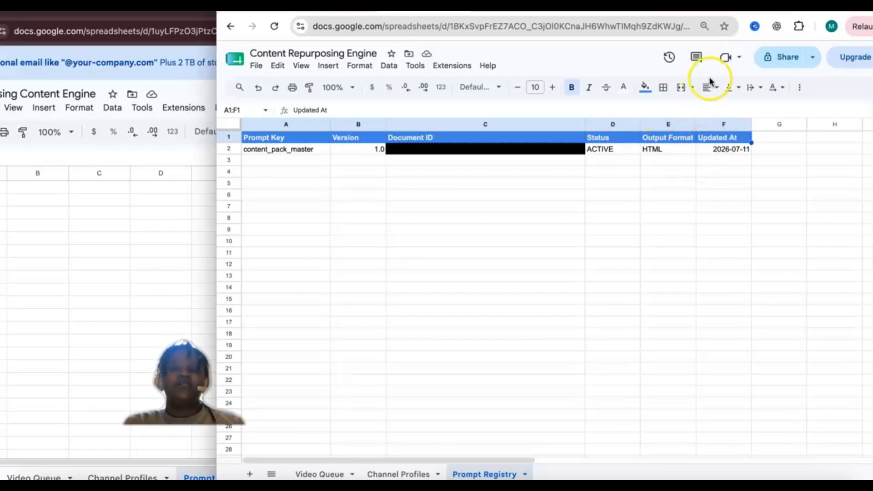
Step: Paste the formatted headers Prompt Key, Version, Document ID, Status, Output Format and Updated At into row 1 of Prompt Registry
click(111, 221)
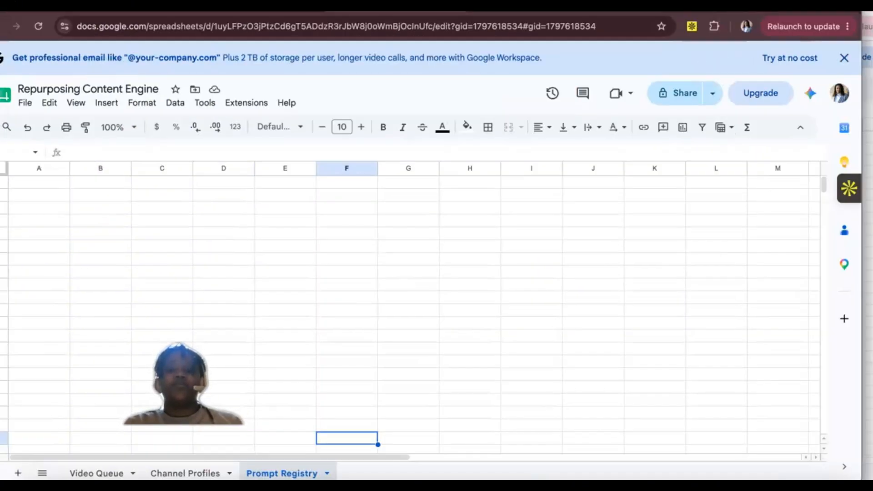
click(865, 148)
click(115, 242)
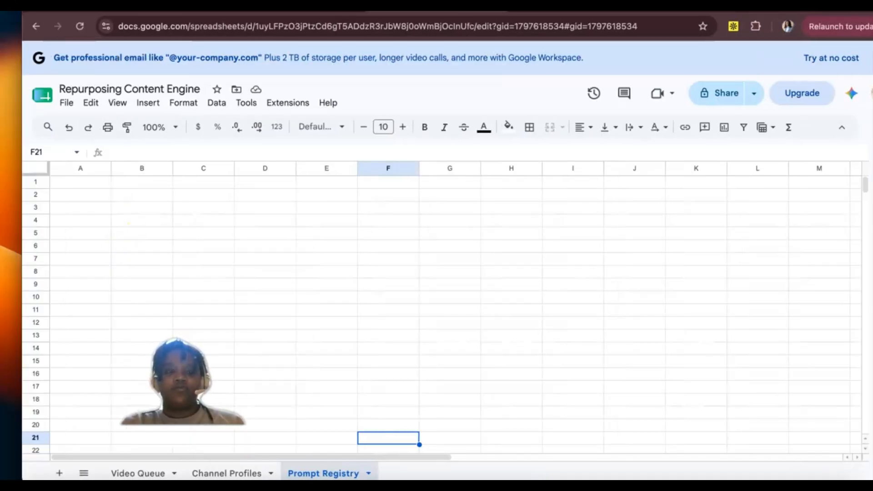
click(58, 184)
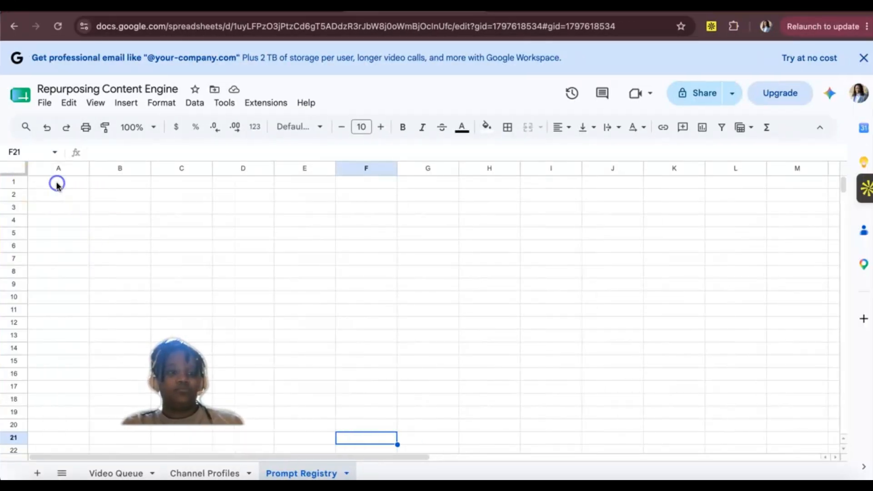
text(Prompt Key	Version	Document ID	Status	Output Format	Updated At)
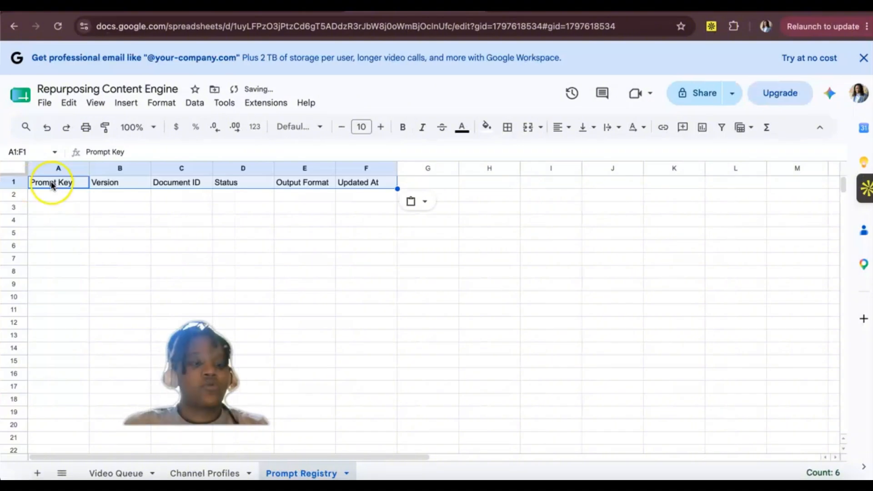
click(44, 128)
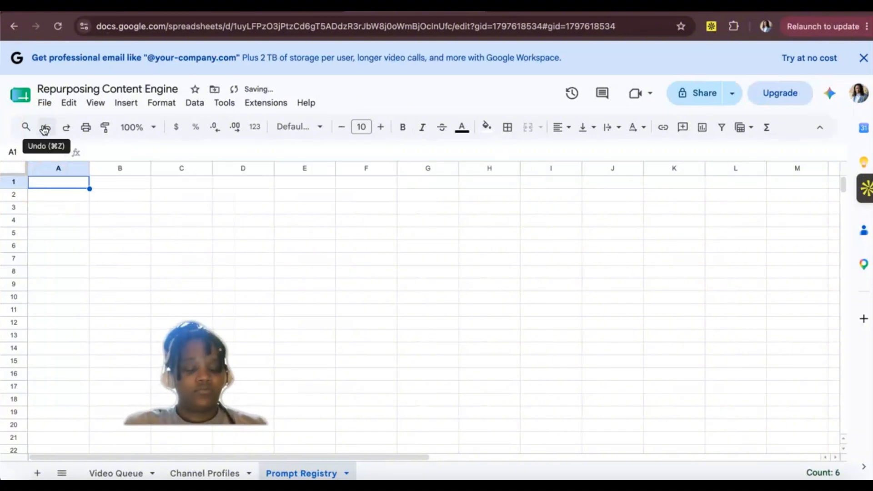
text(Prompt Key	Version	Document ID	Status	Output Format	Updated At)
click(64, 205)
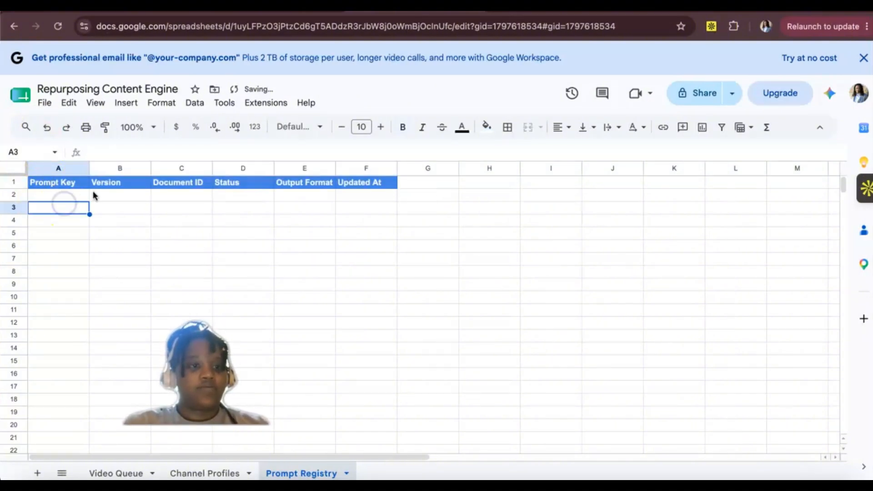
click(42, 184)
click(47, 196)
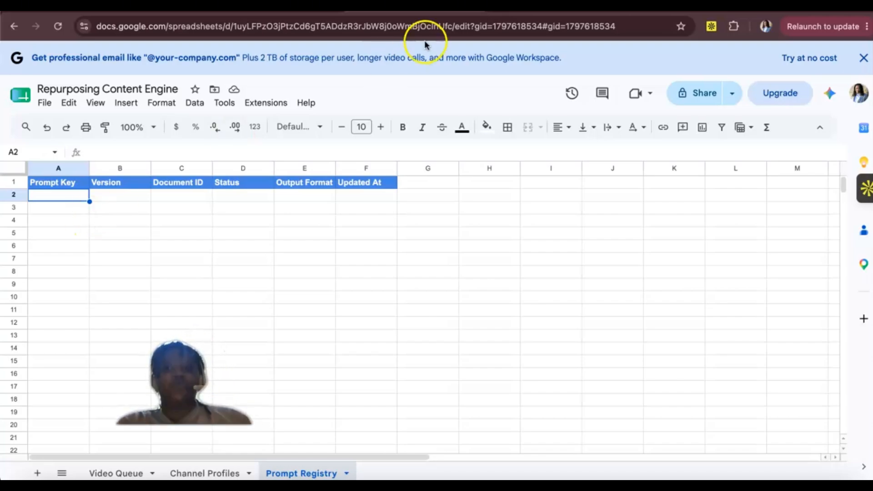
Step: Compare the new Prompt Registry sheet with the sample row in the Content Repurposing Engine spreadsheet
drag(432, 13, 324, 13)
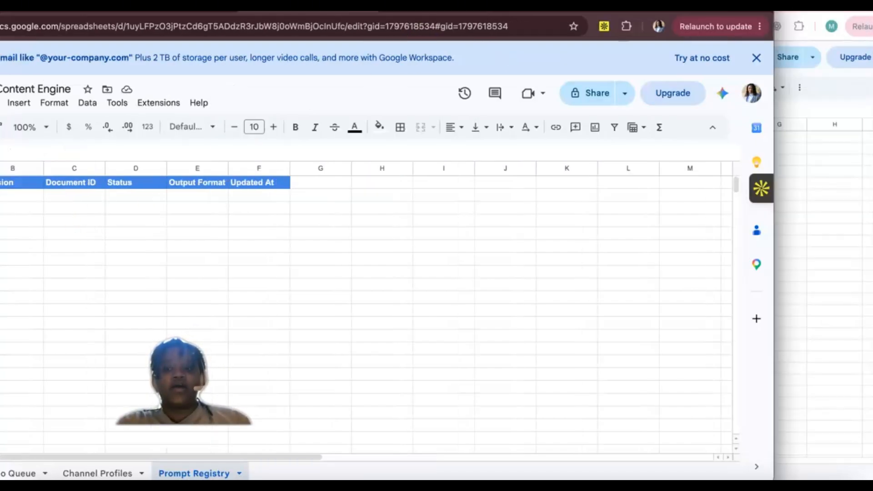
click(795, 243)
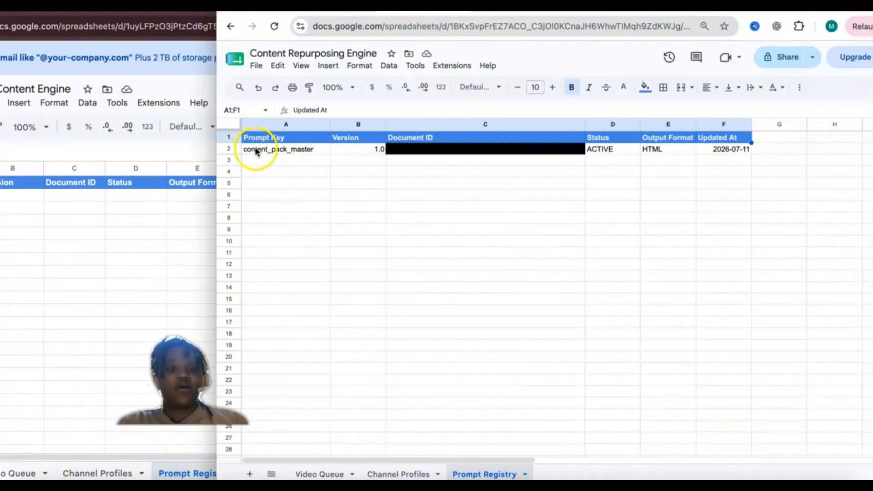
click(77, 247)
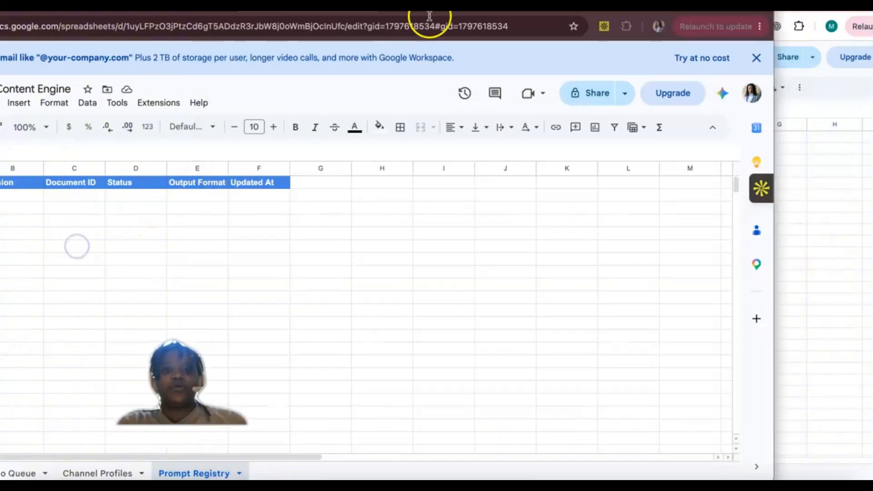
Step: Enter content_pack_master as the first Prompt Key in cell A2 and widen column A to fit it
drag(562, 12, 586, 11)
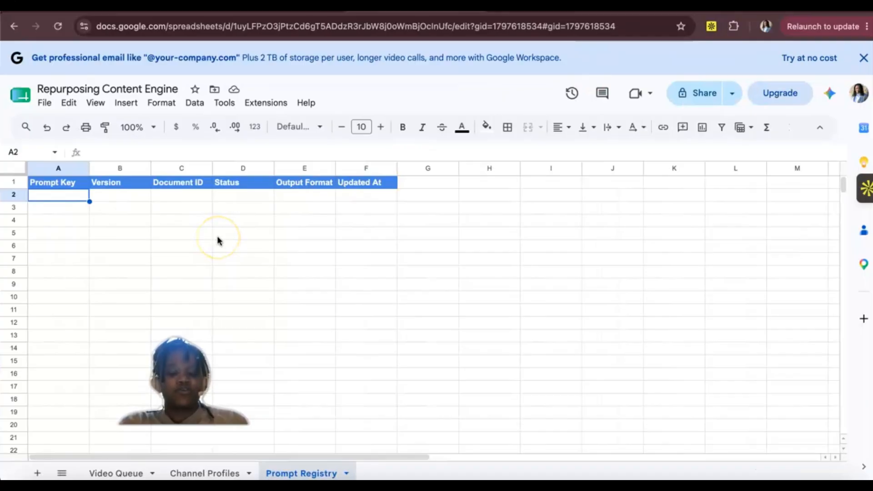
text(content_)
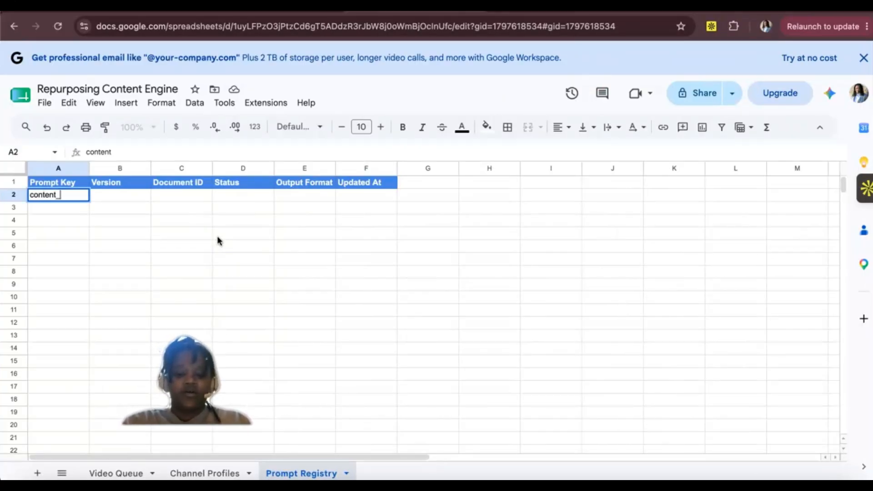
text(pack_master)
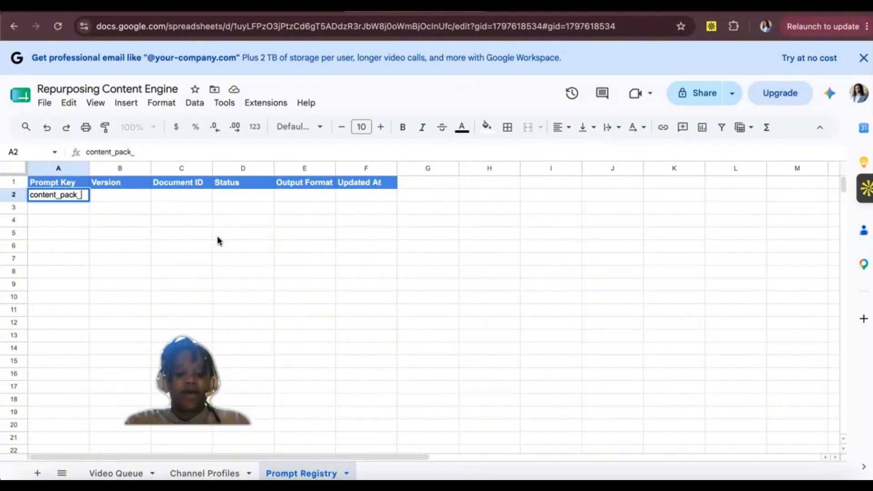
click(126, 290)
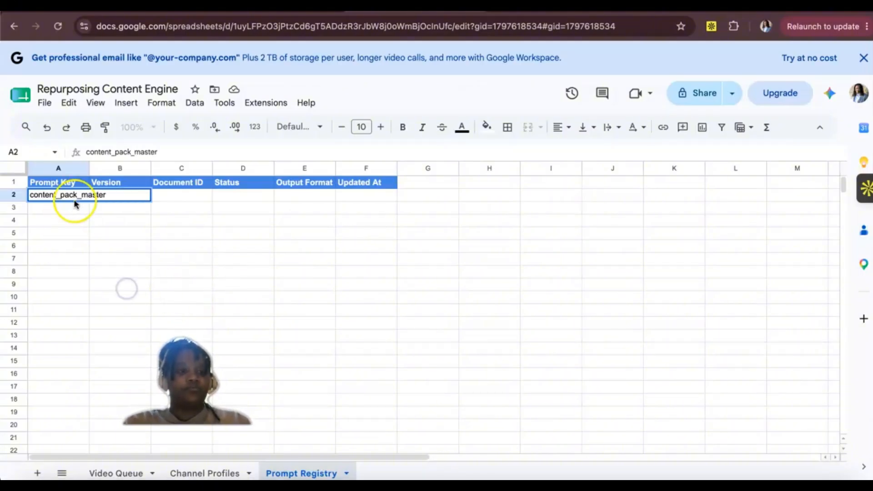
drag(143, 169, 146, 169)
Step: Enter version 1.0 in cell B2 and format it as a number with one decimal place
click(166, 200)
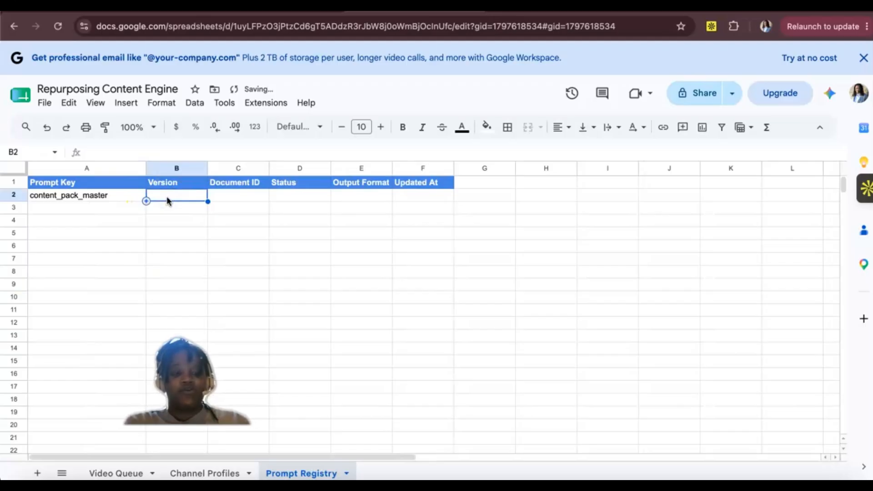
text(1.0)
click(171, 269)
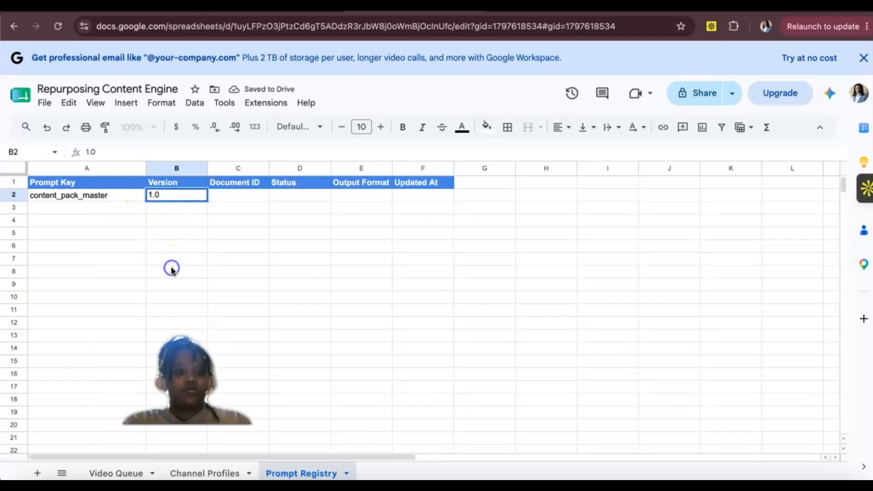
click(178, 193)
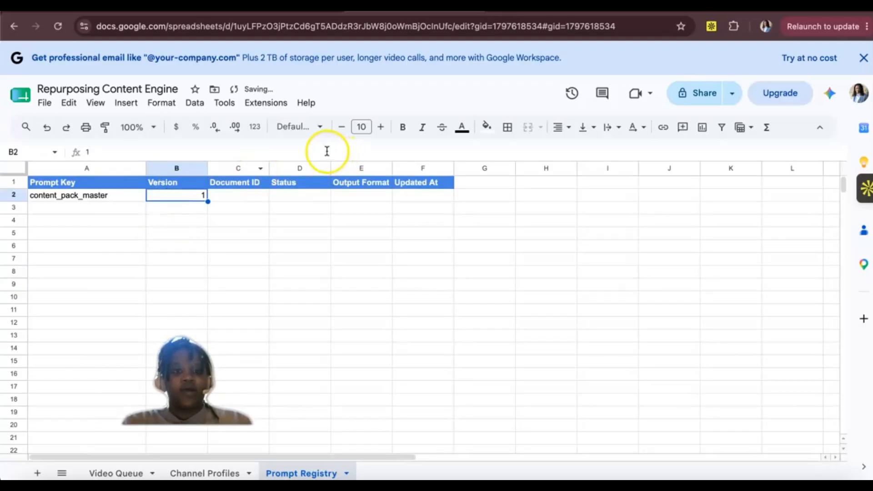
click(253, 129)
click(271, 196)
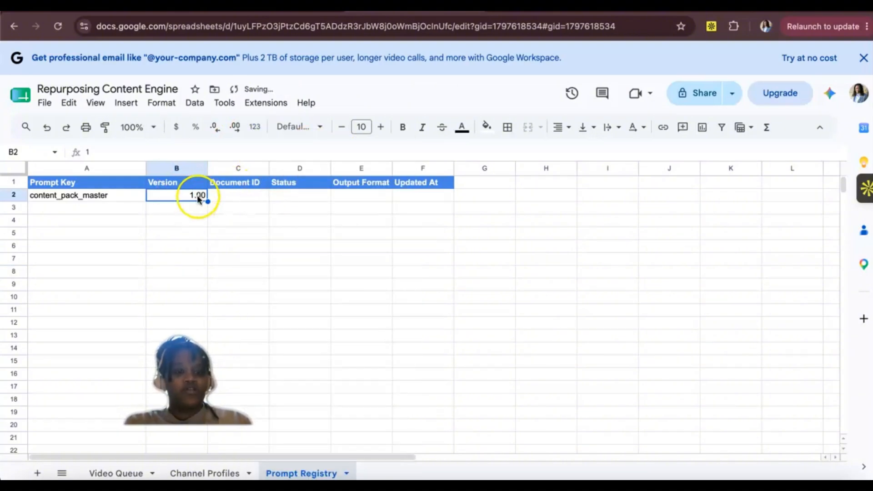
click(214, 128)
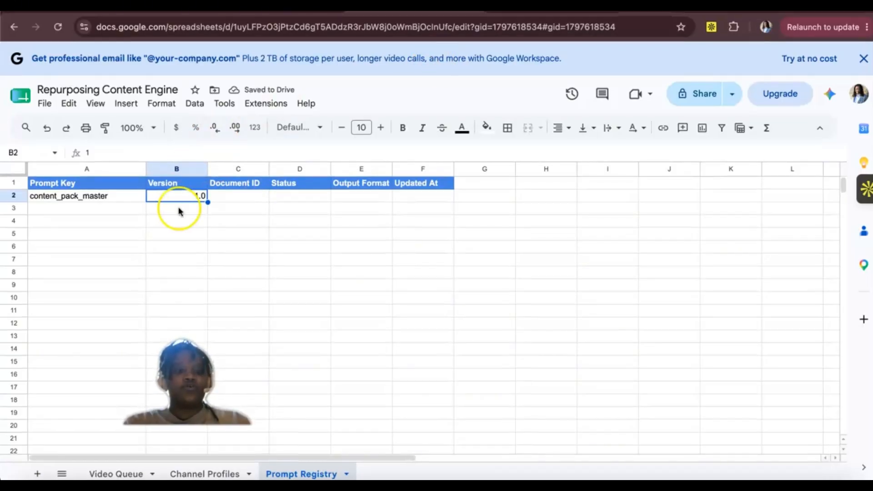
click(230, 186)
click(231, 197)
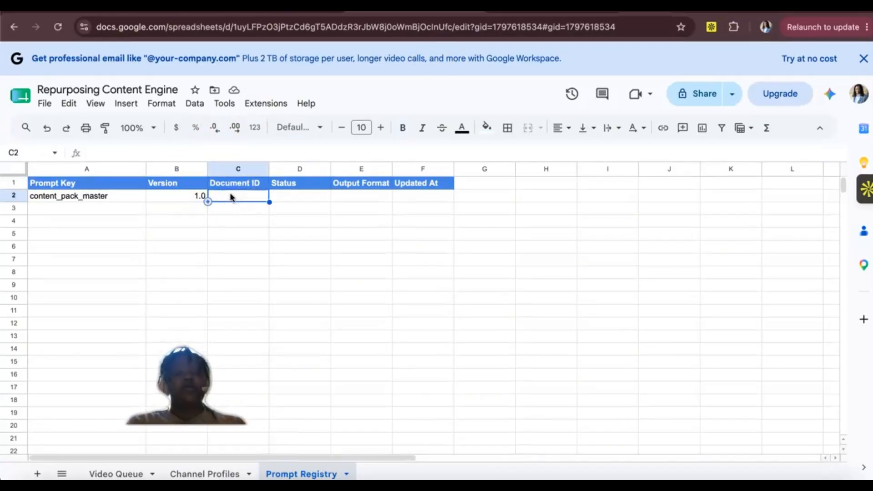
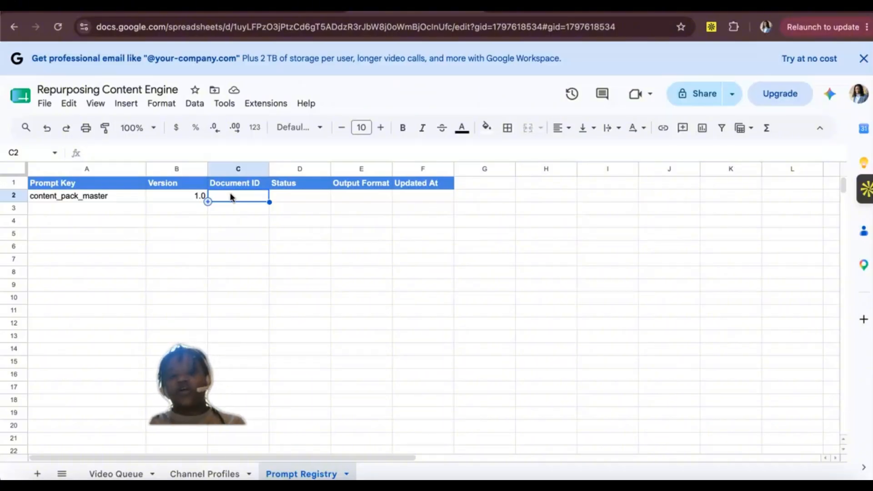
Step: Enter ACTIVE as the Status in cell D2 and HTML as the Output Format in cell E2
click(290, 197)
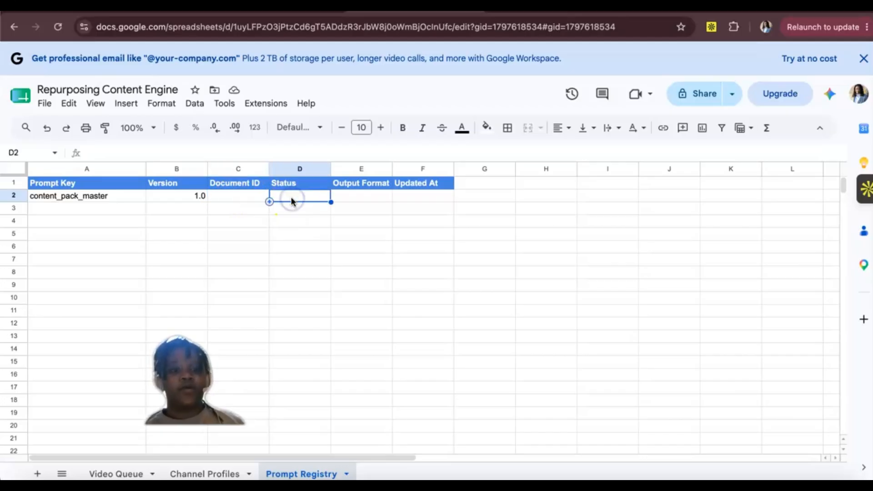
text(ACTIVE)
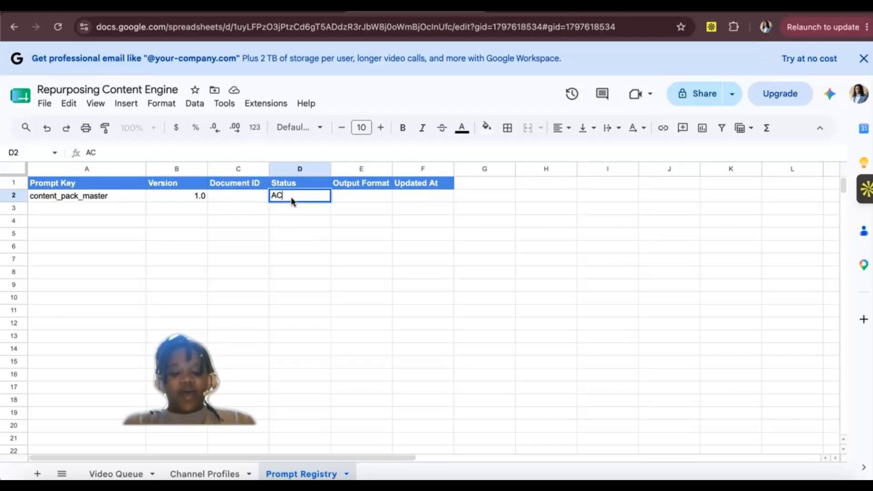
click(357, 198)
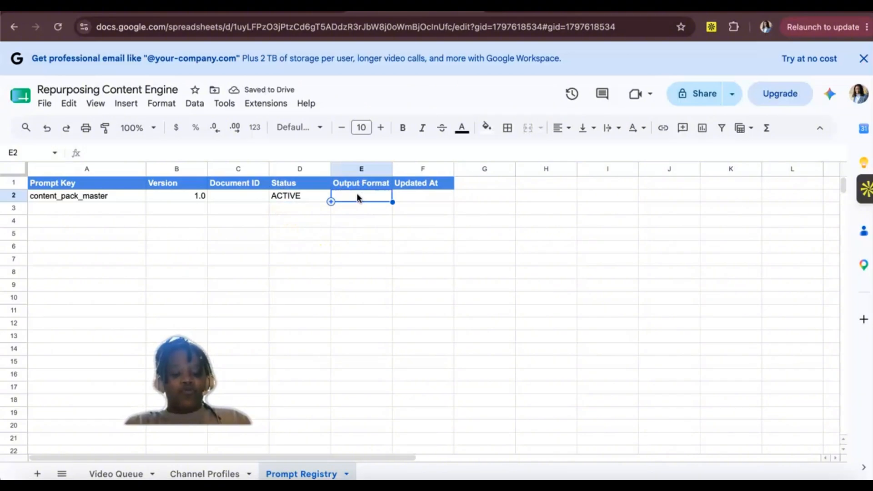
text(HTML)
click(387, 204)
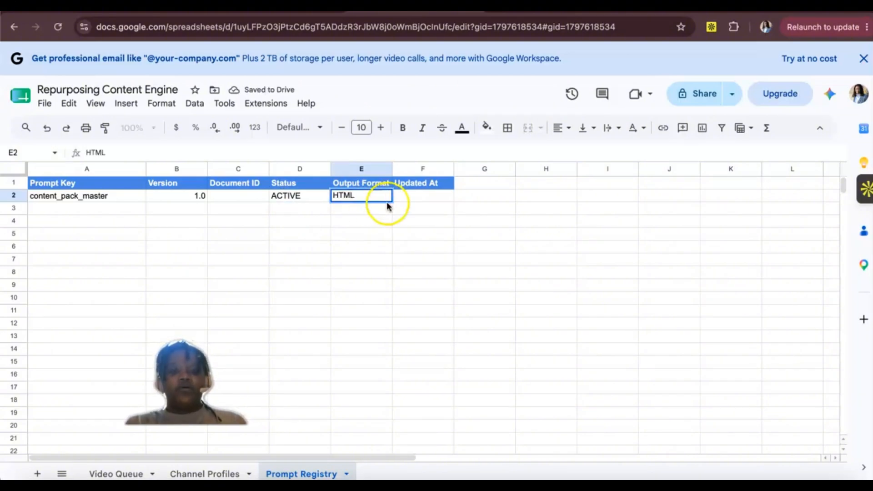
Step: Enter the Updated At date 2026 - 07-20 for the content_pack_master row in cell F2
click(407, 200)
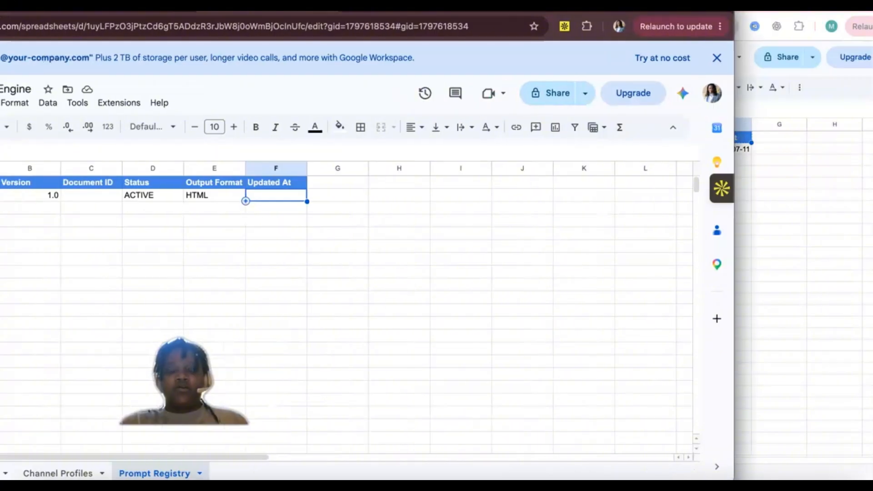
click(306, 199)
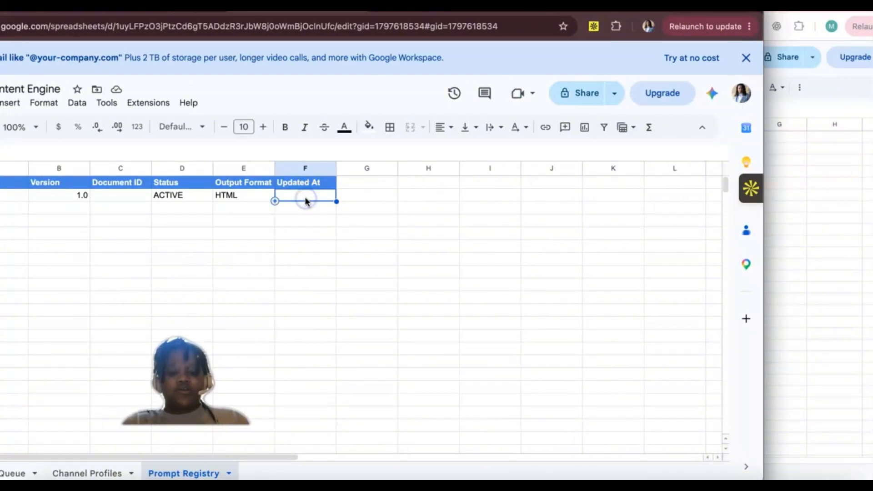
text(2026-)
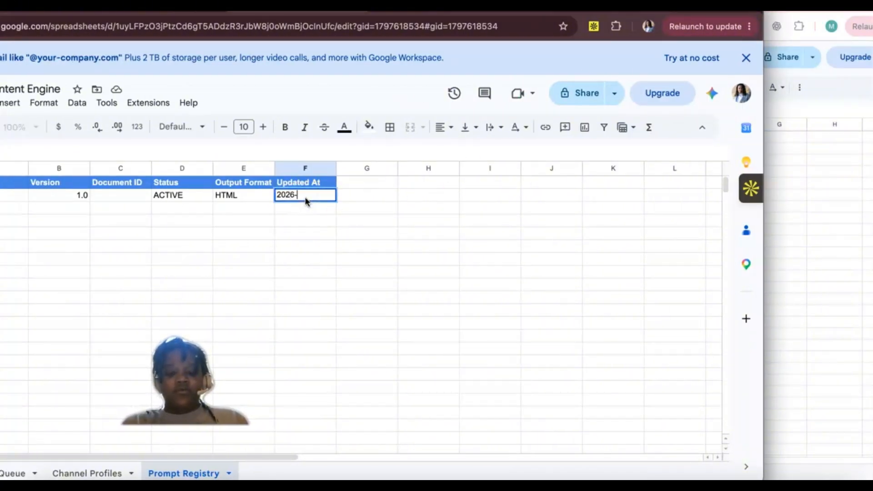
click(805, 166)
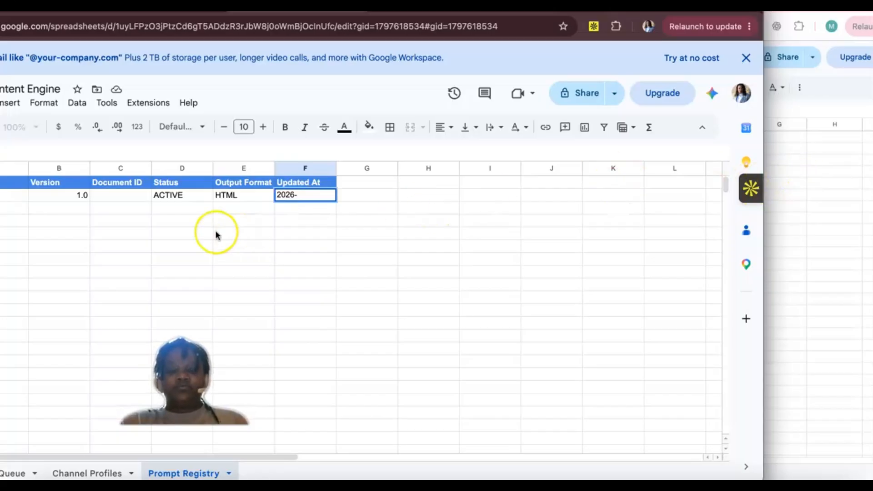
click(175, 236)
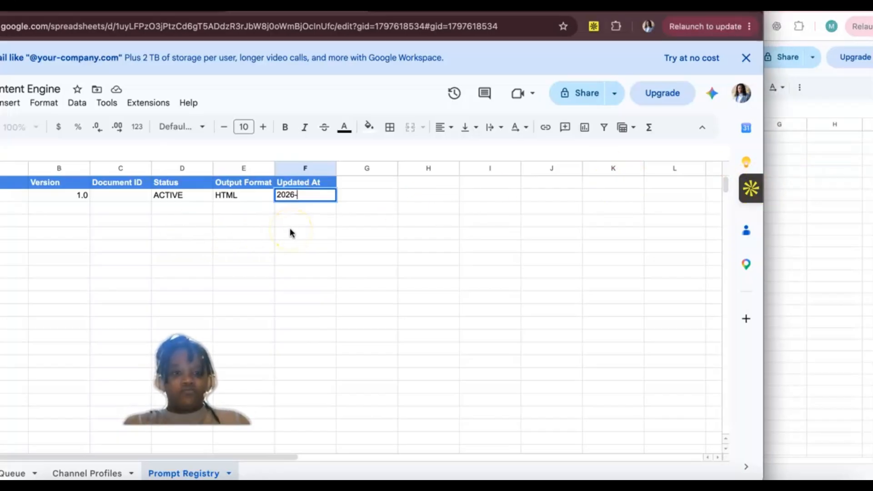
key(BackSpace)
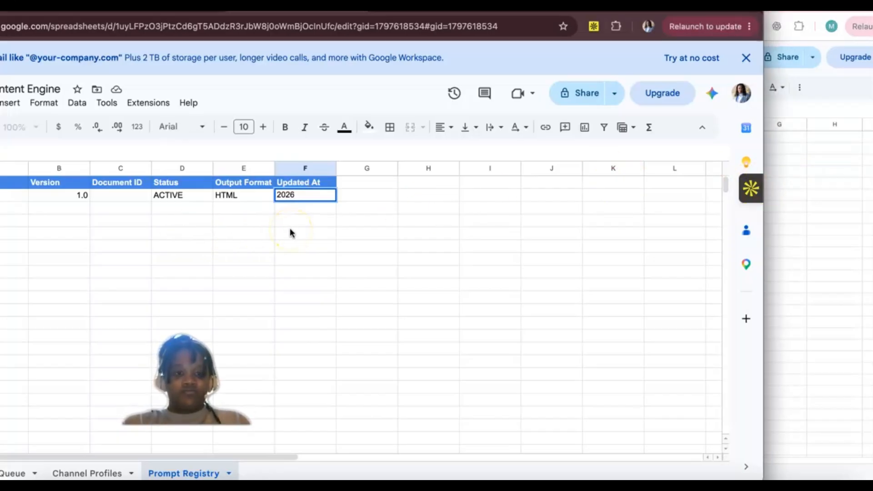
text(- 07 -12)
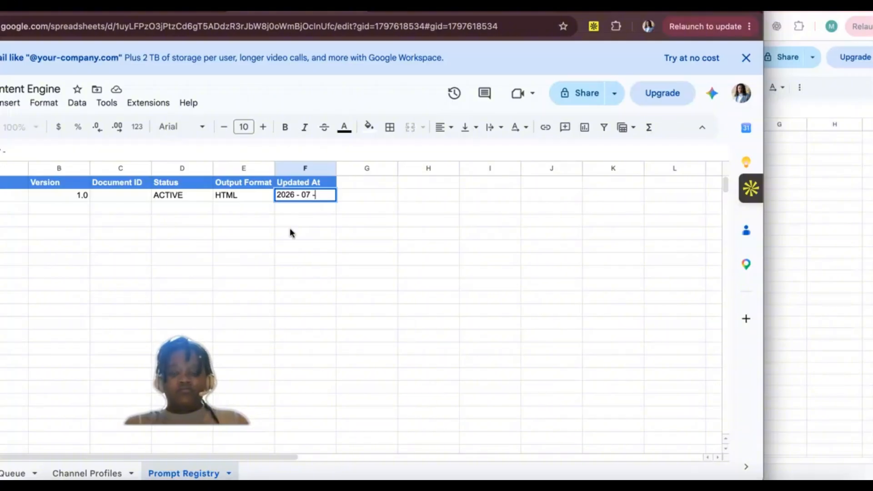
key(BackSpace)
key(BackSpace)
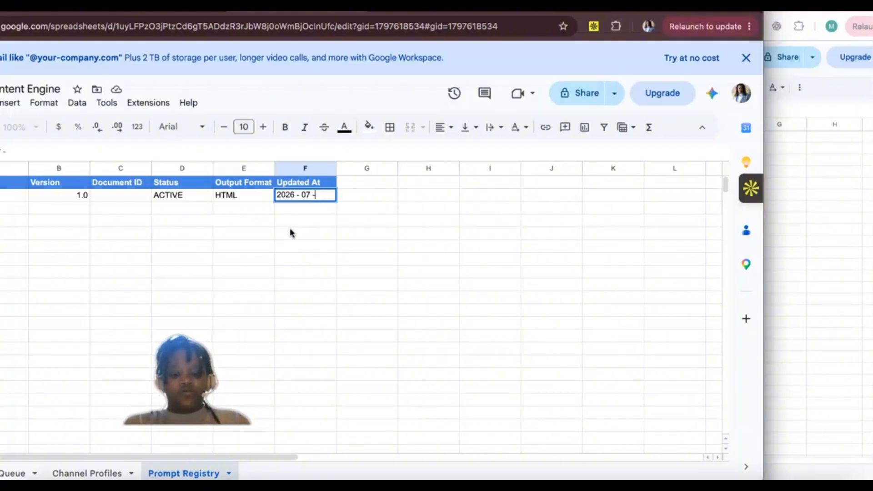
text(m)
key(BackSpace)
key(BackSpace)
key(BackSpace)
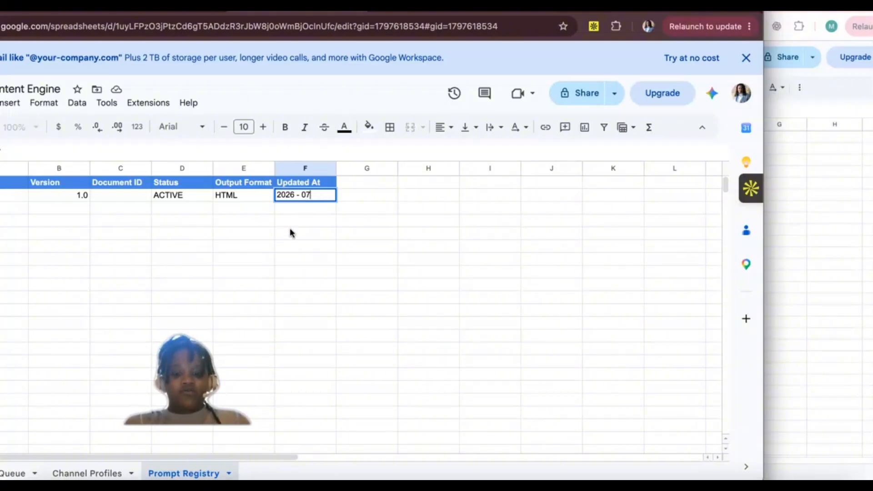
text(-20)
Step: Remove the spaces around the first hyphen in cell F2 so the date reads 2026-07-20
click(299, 199)
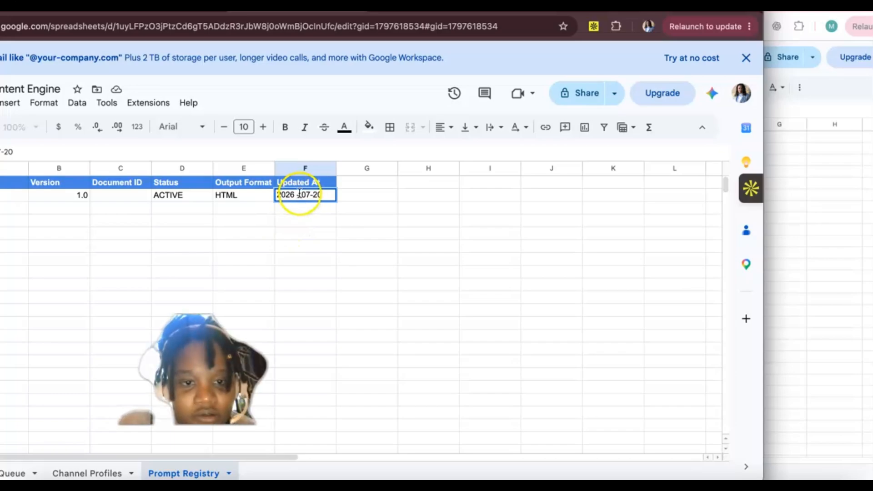
click(297, 195)
key(BackSpace)
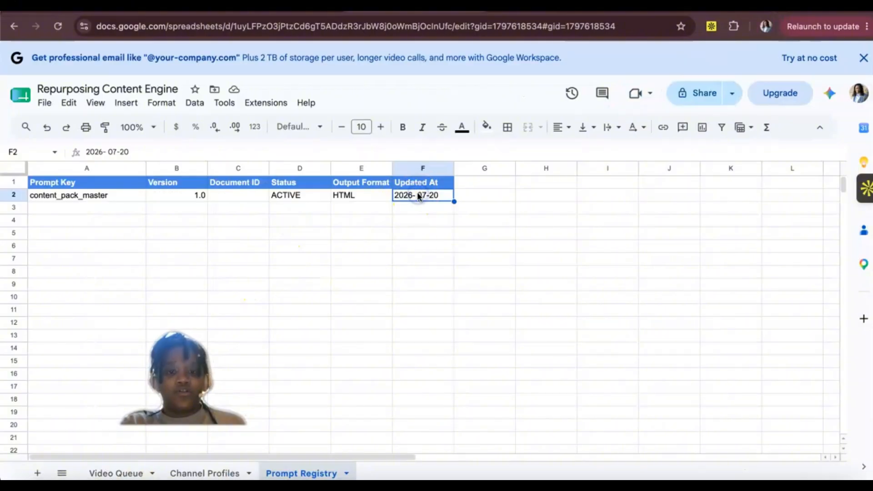
double_click(418, 196)
click(418, 195)
key(BackSpace)
click(347, 276)
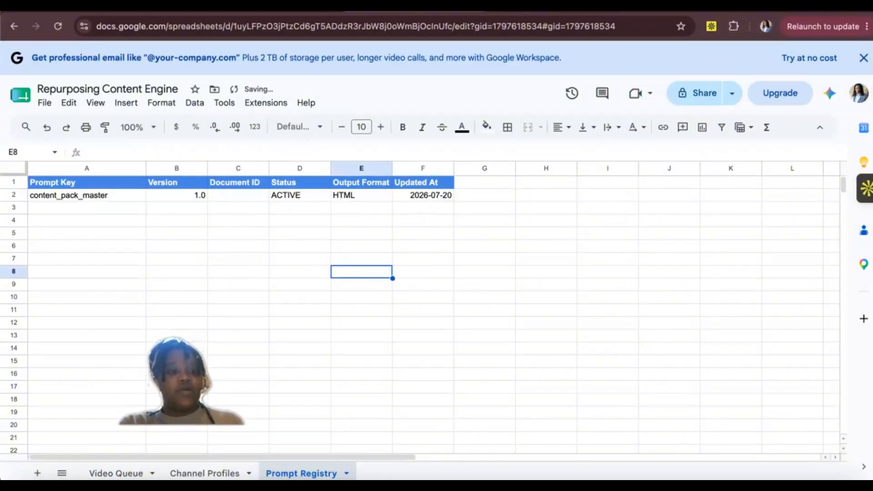
Step: Switch to the Make scenario, clone the Google Sheets Search Rows module and connect the copy after the original
click(145, 6)
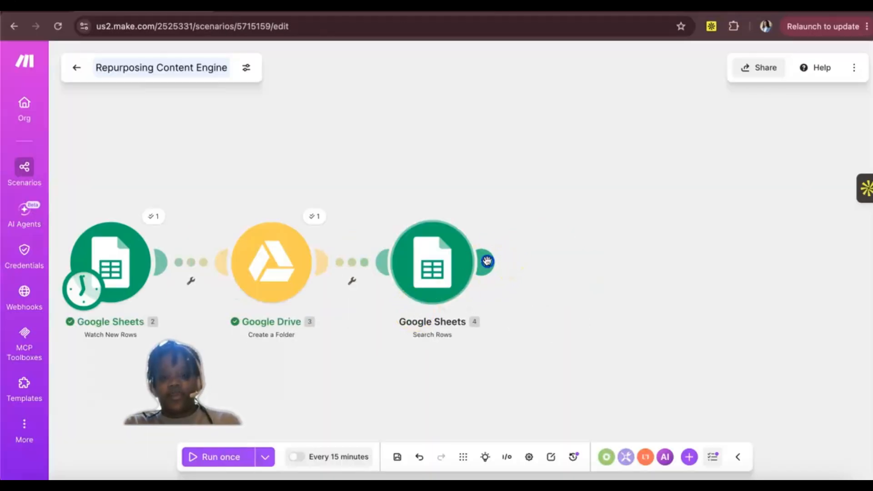
mouse_move(487, 261)
click(577, 252)
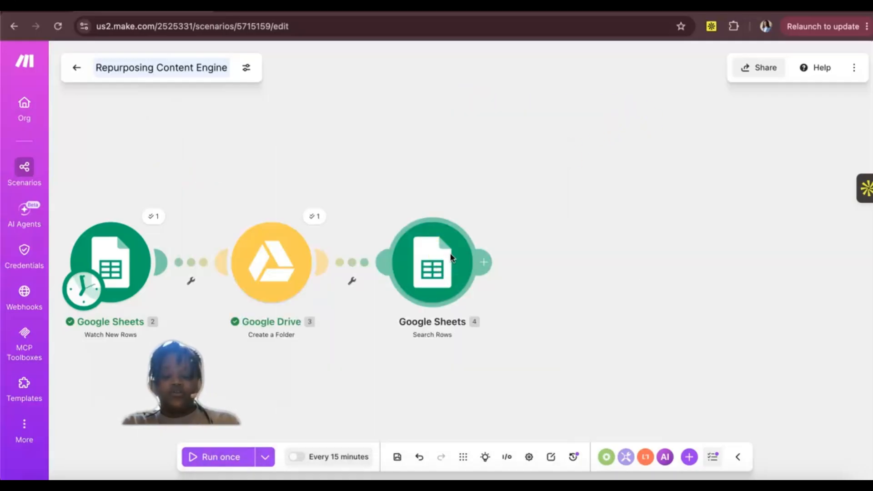
right_click(452, 256)
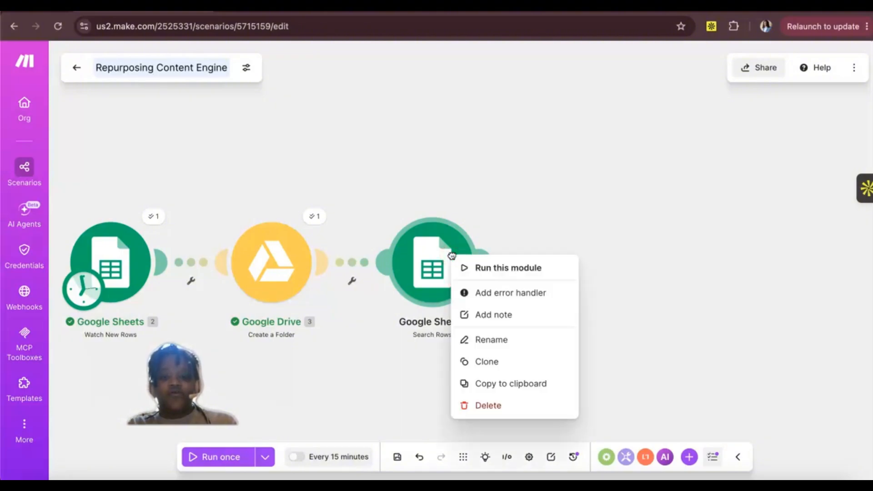
click(474, 362)
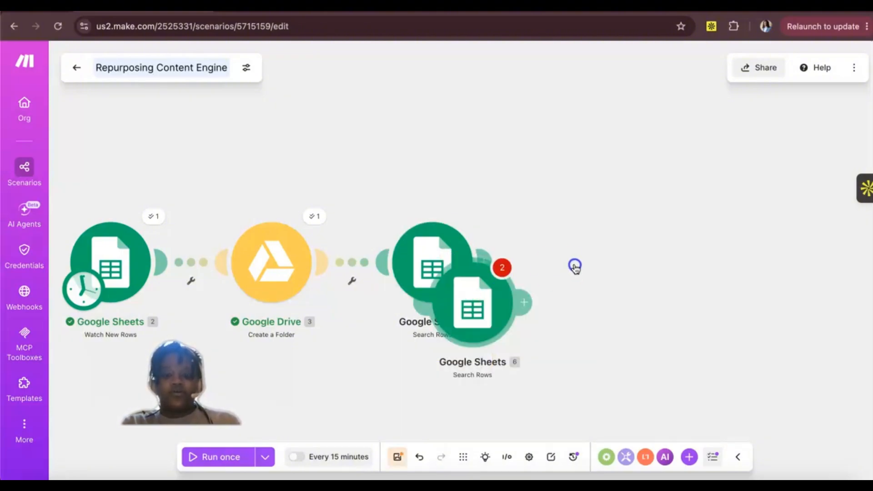
click(566, 265)
drag(565, 264, 578, 258)
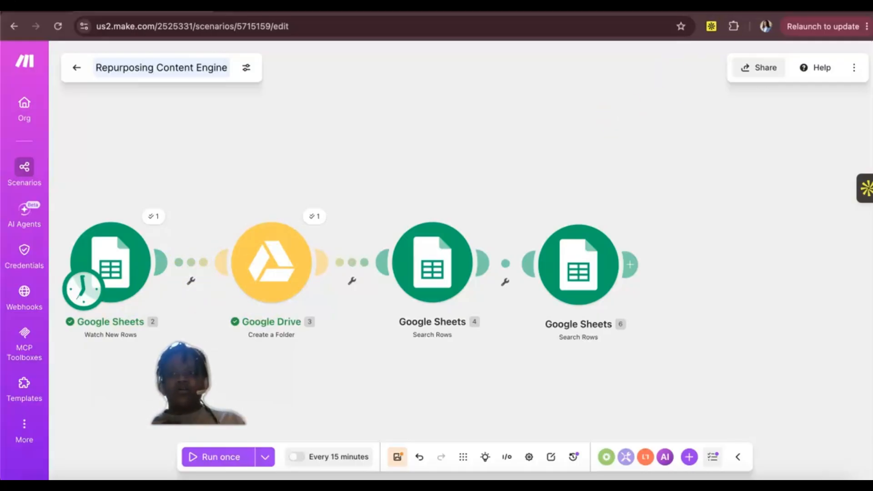
Step: Examine the filter between Google Sheets Watch New Rows and Google Drive in the reference Make scenario
click(841, 151)
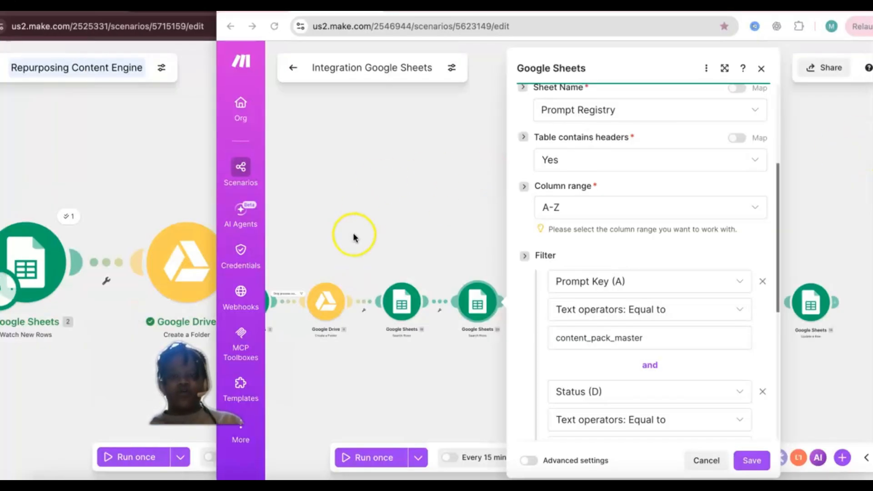
drag(353, 222, 400, 216)
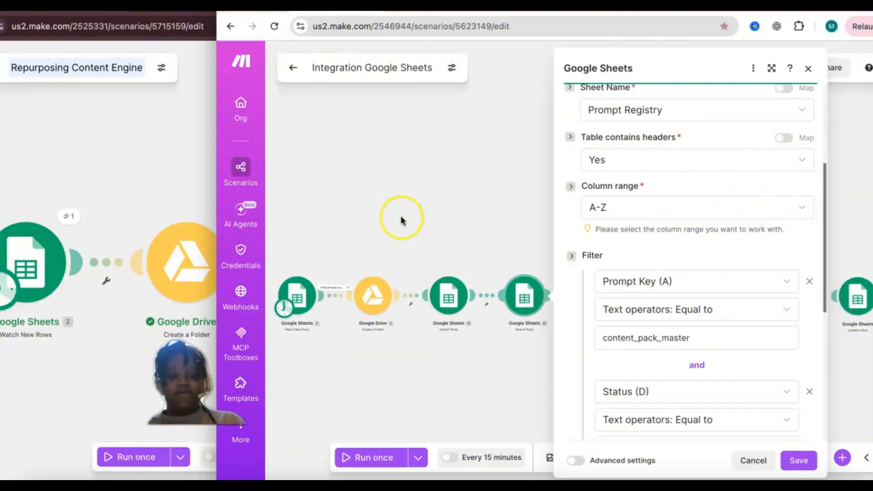
click(331, 286)
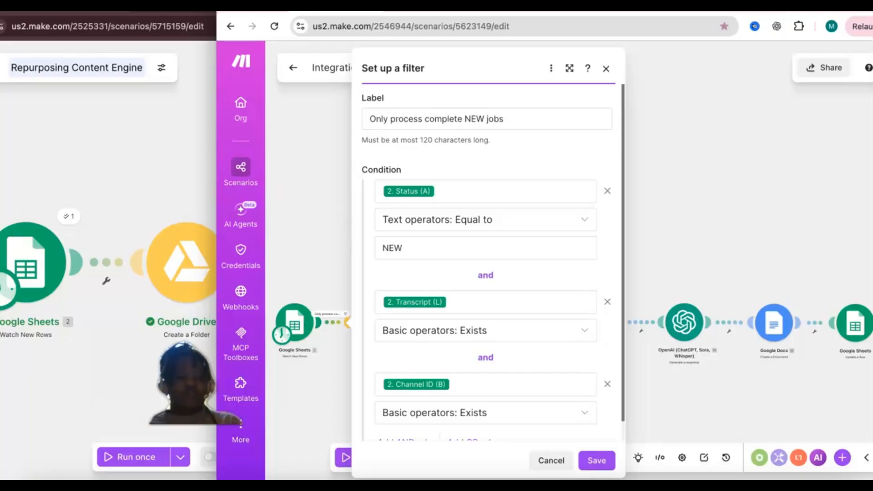
scroll(487, 273, down, 1)
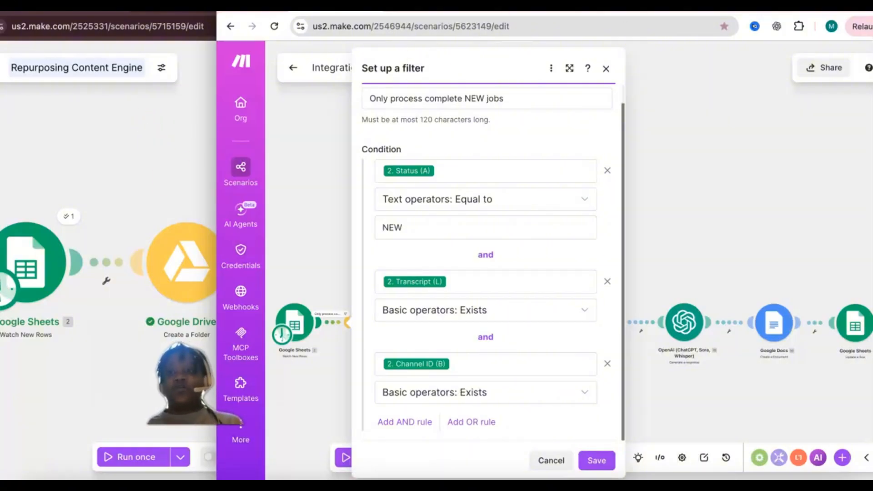
Step: Review the Status, Channel ID and Transcript columns of the Video Queue sheet against the reference filter's conditions
click(160, 139)
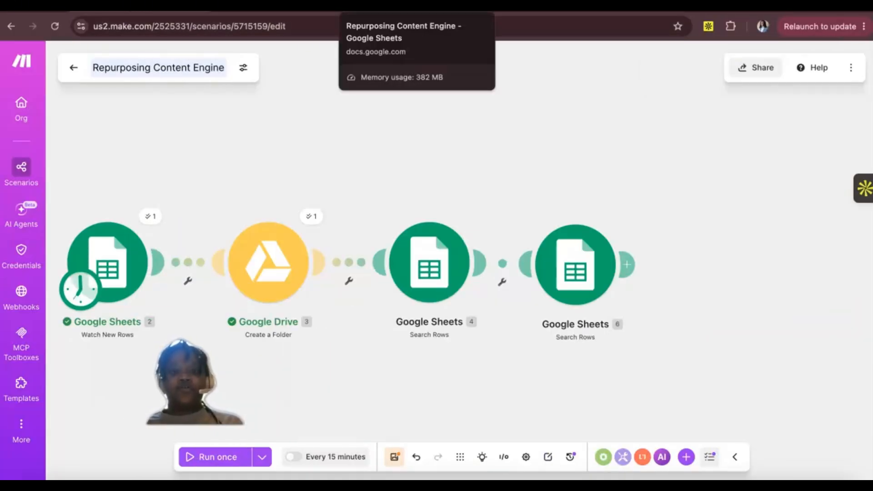
click(365, 13)
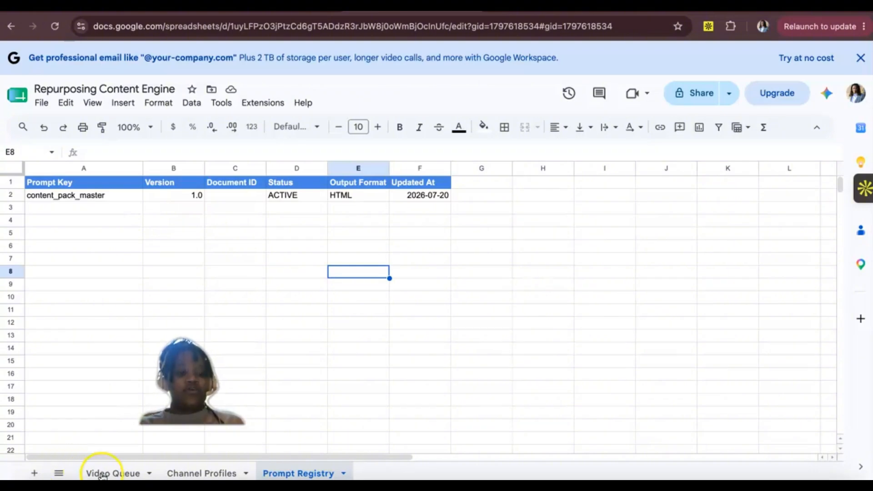
click(116, 468)
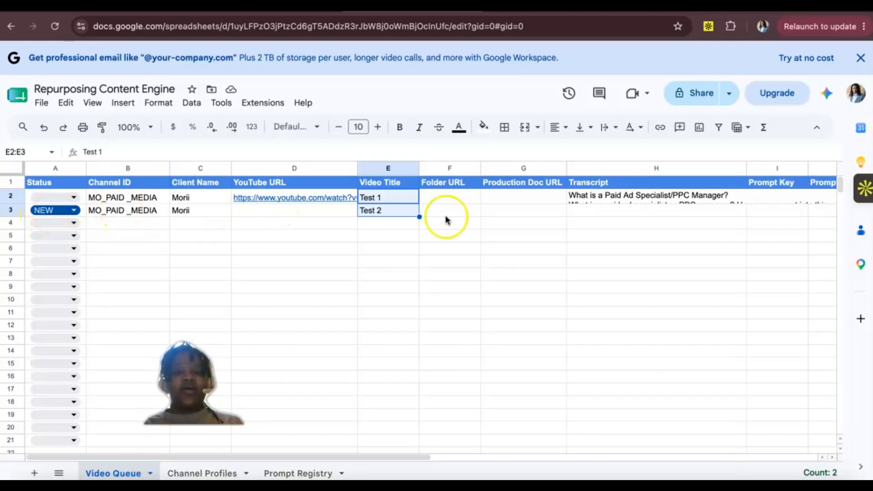
scroll(592, 202, right, 2)
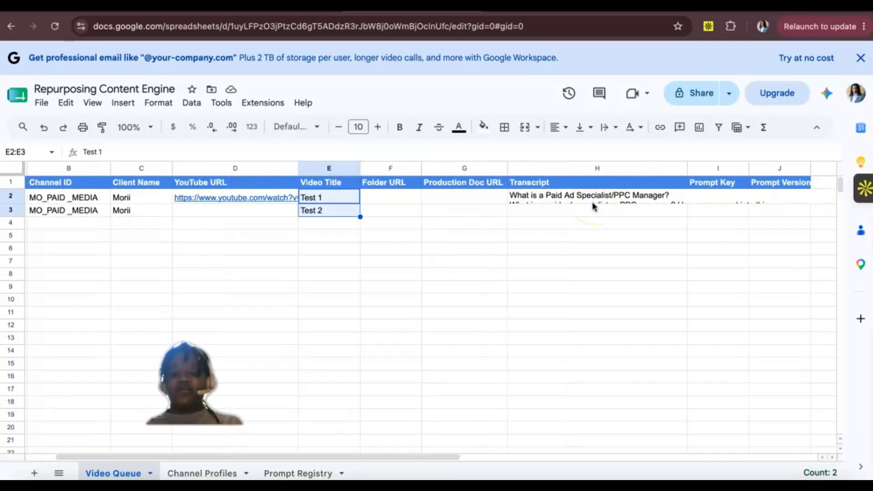
scroll(594, 206, right, 1)
scroll(593, 206, right, 2)
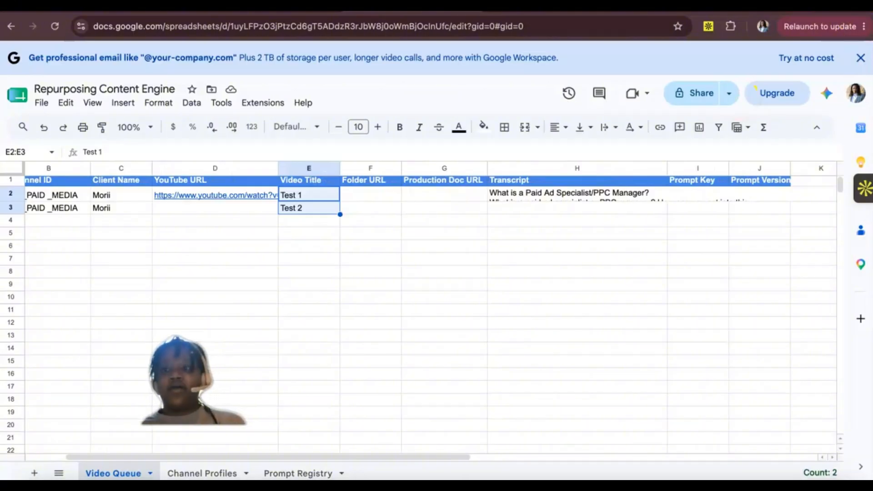
click(856, 124)
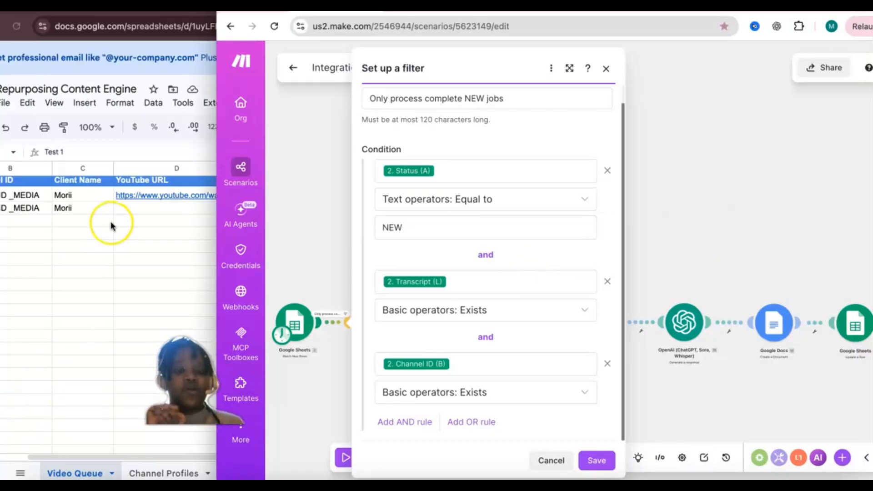
Step: Set up a filter between Watch New Rows and Create a Folder, labelled "Only process complete NEW jobs" as copied from the reference scenario's filter
click(119, 253)
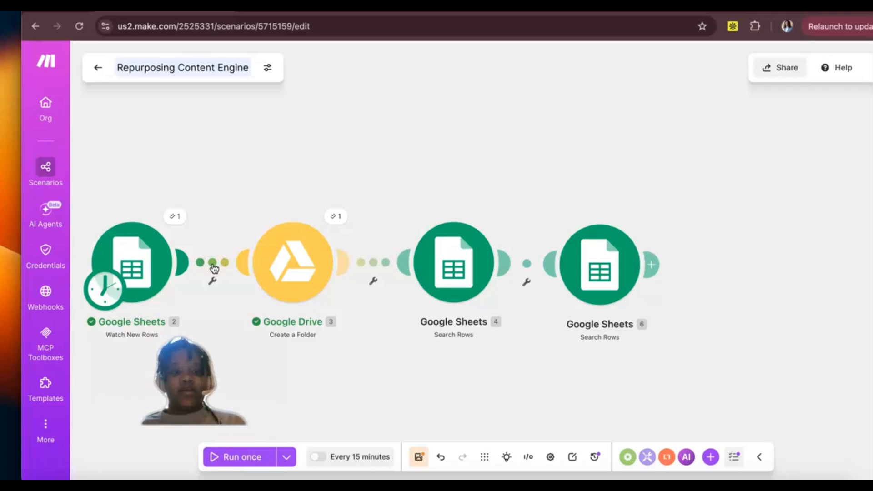
click(214, 269)
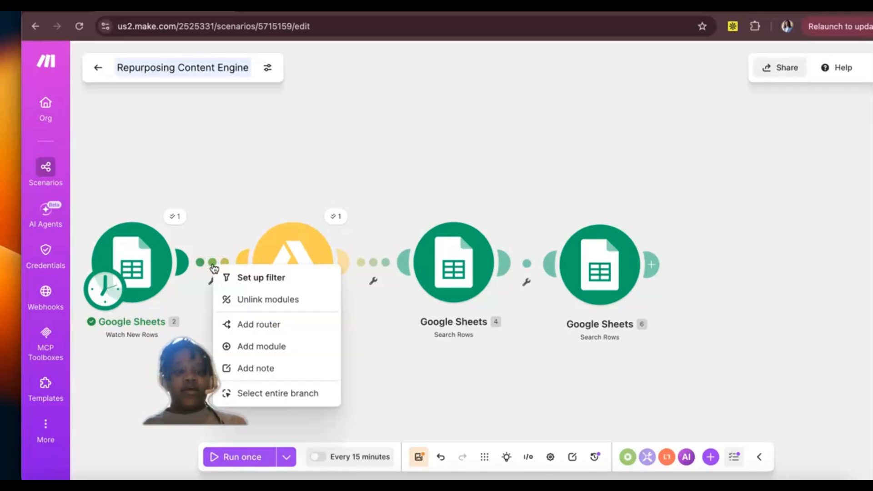
click(241, 283)
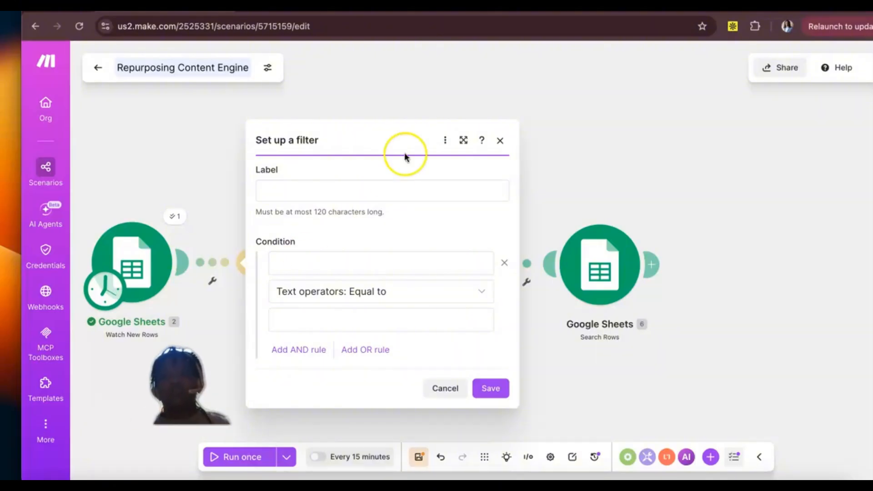
click(847, 170)
scroll(407, 144, up, 1)
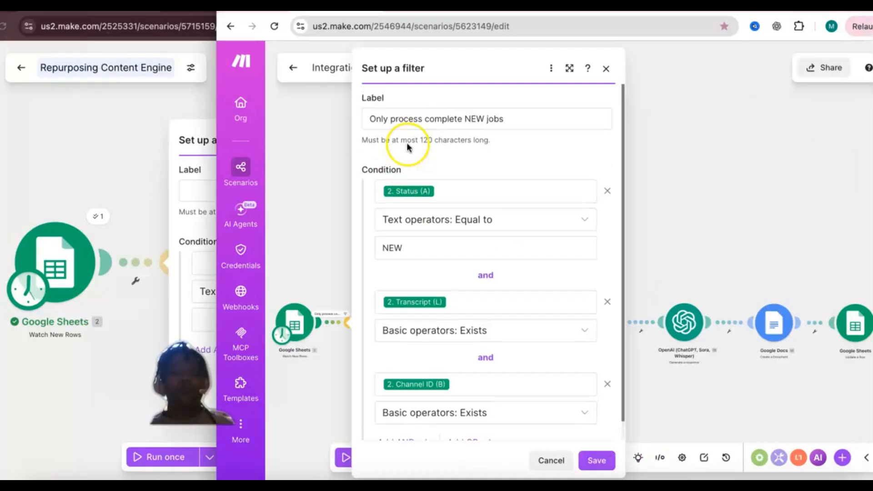
click(428, 117)
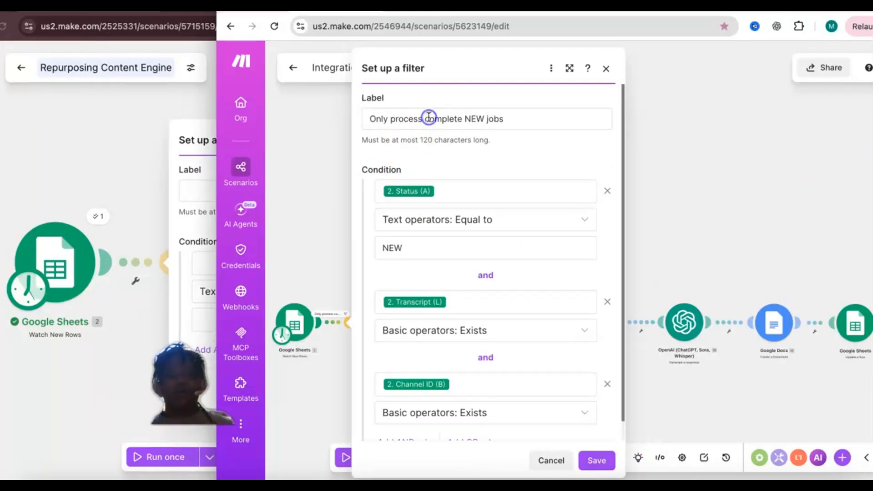
triple_click(428, 117)
key(ctrl+c)
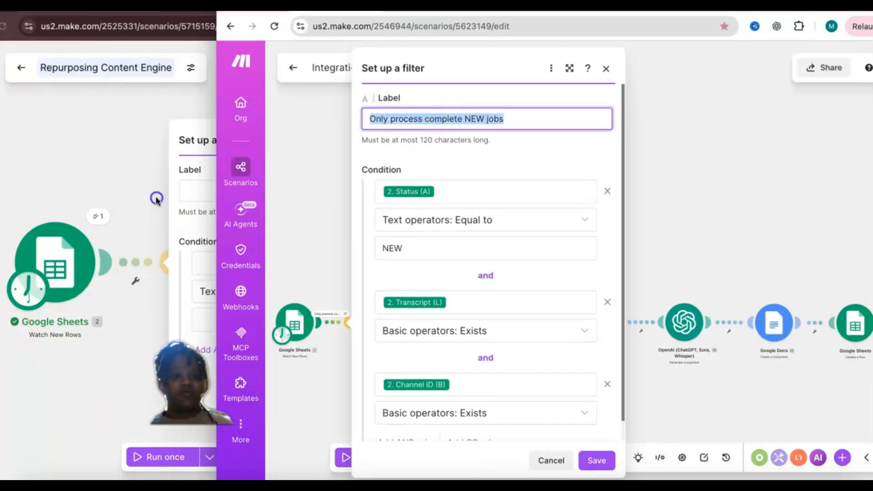
click(205, 194)
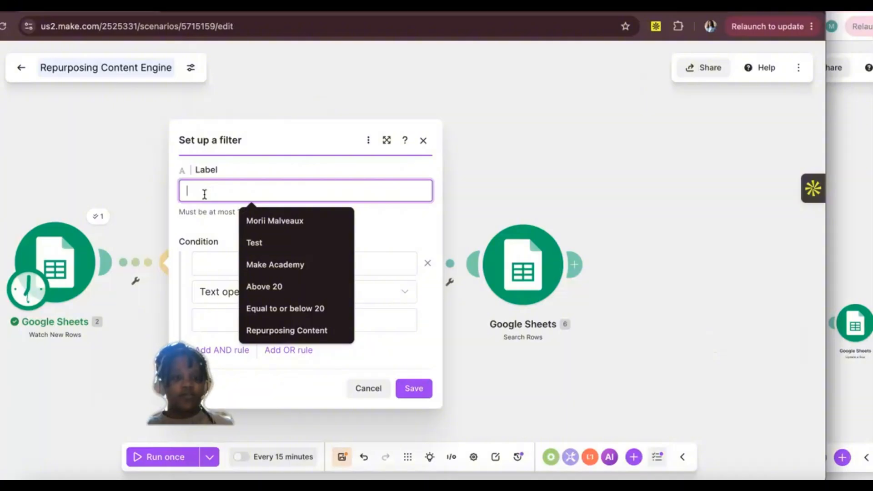
key(ctrl+v)
Step: Define the filter's first condition as Status (A) from Watch New Rows, text equal to NEW
click(318, 266)
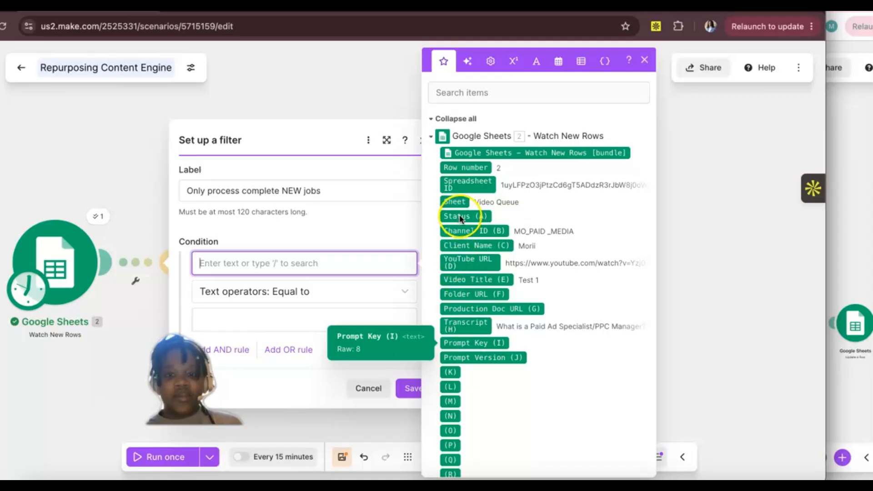
drag(460, 217, 319, 266)
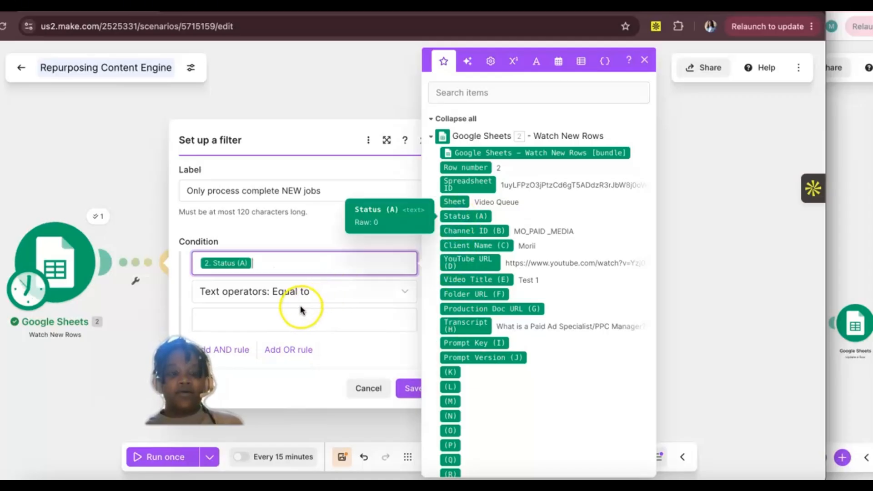
click(293, 312)
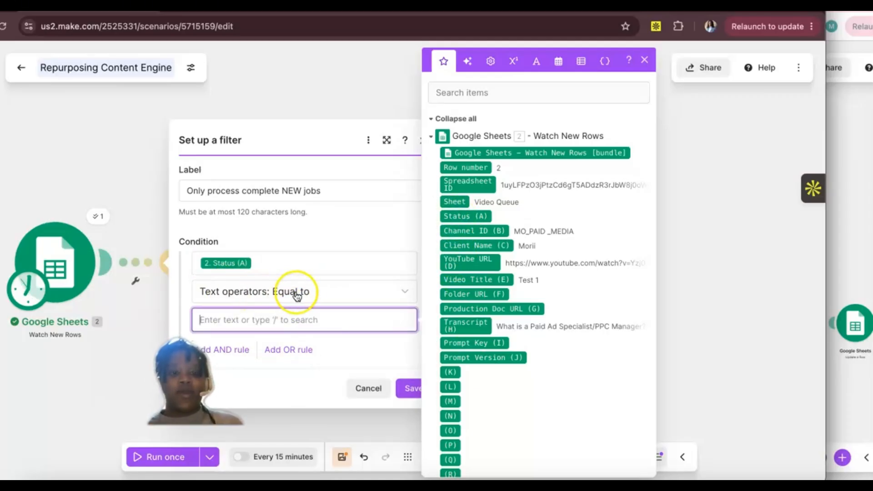
text(N)
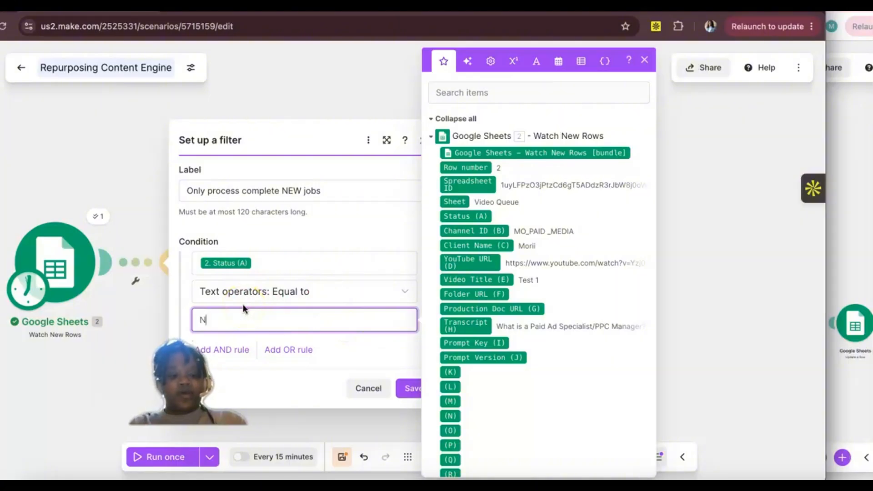
text(EW)
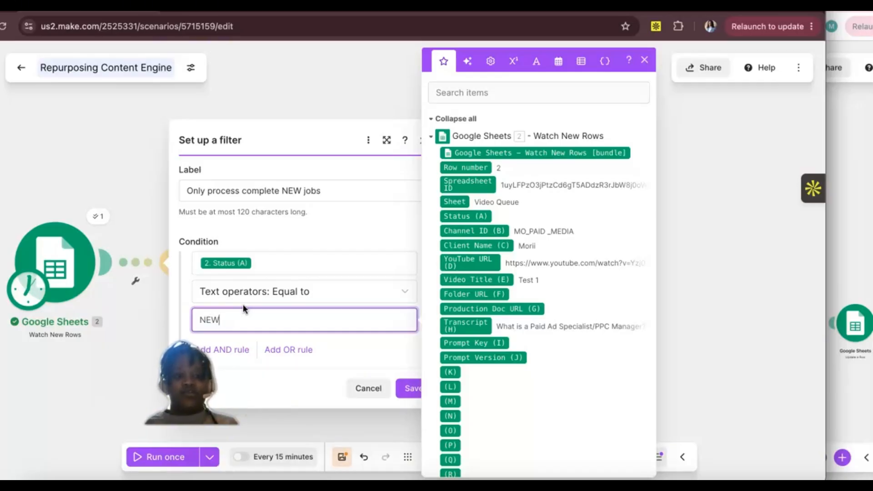
click(302, 241)
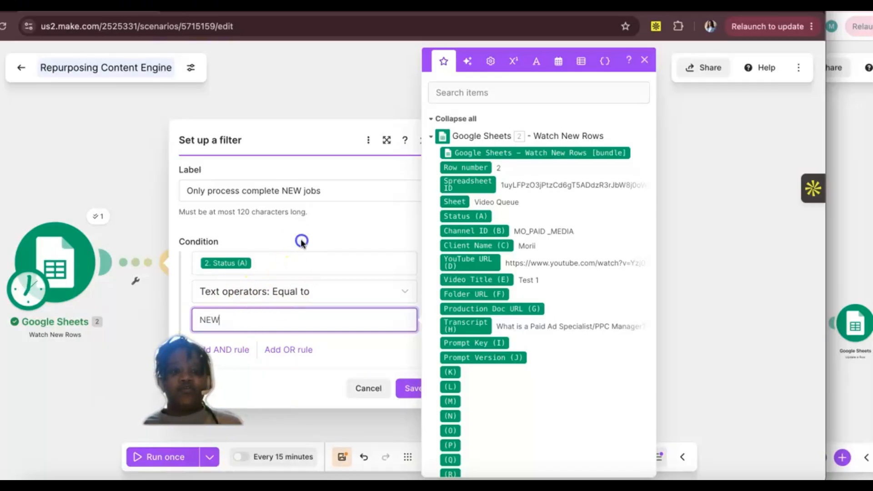
click(338, 354)
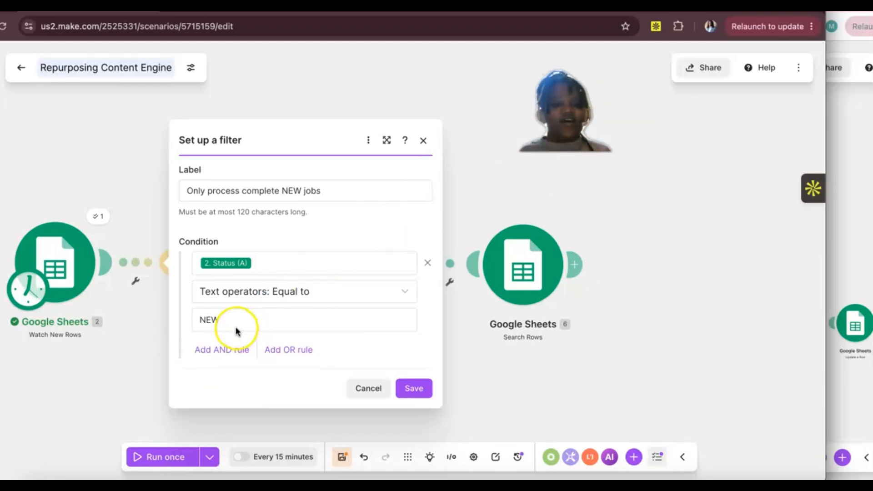
Step: Add an AND rule to the filter requiring that Channel ID (B) exists
click(215, 351)
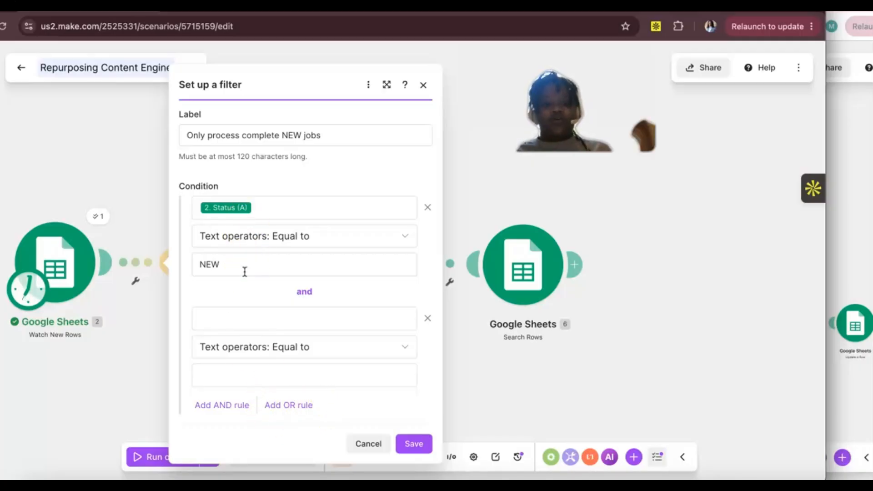
click(249, 318)
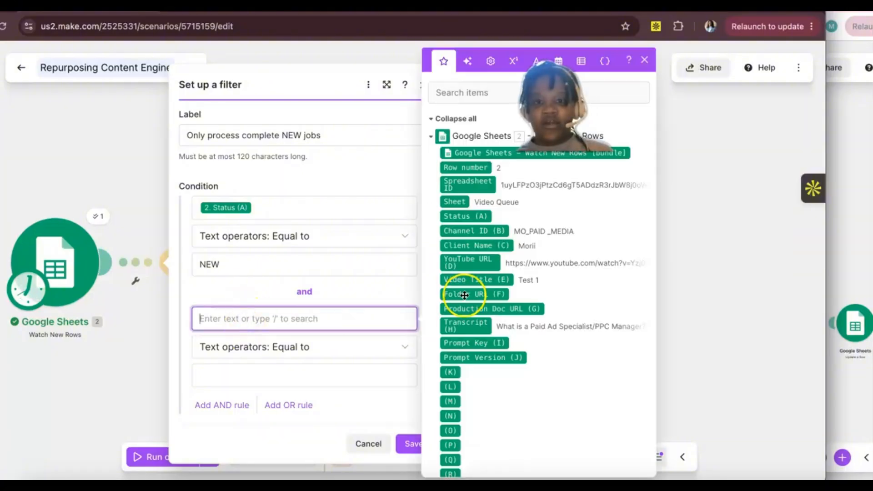
click(474, 232)
click(316, 375)
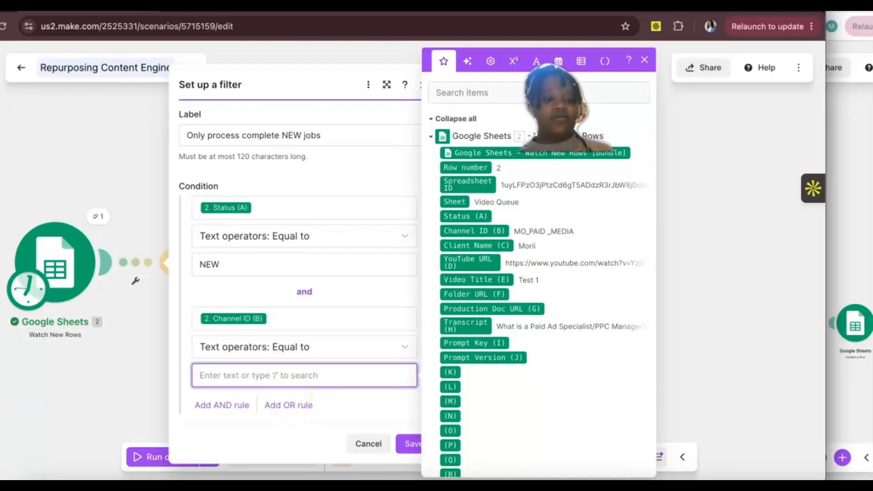
click(273, 347)
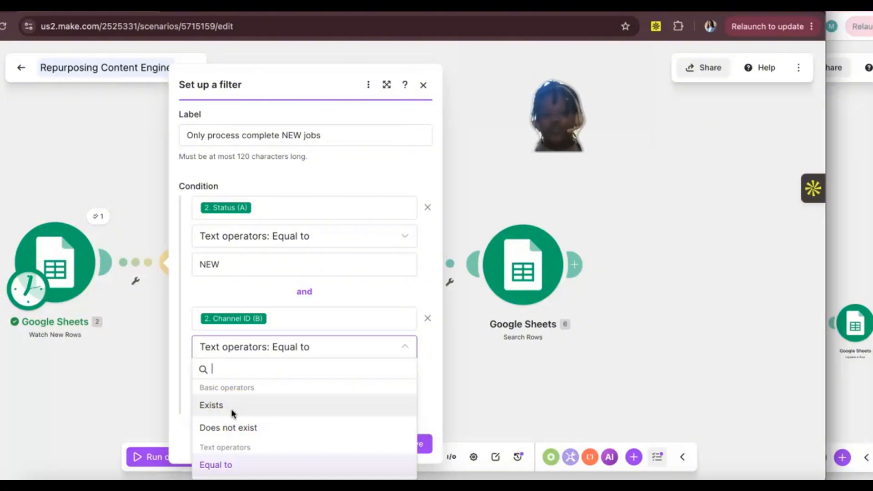
click(232, 405)
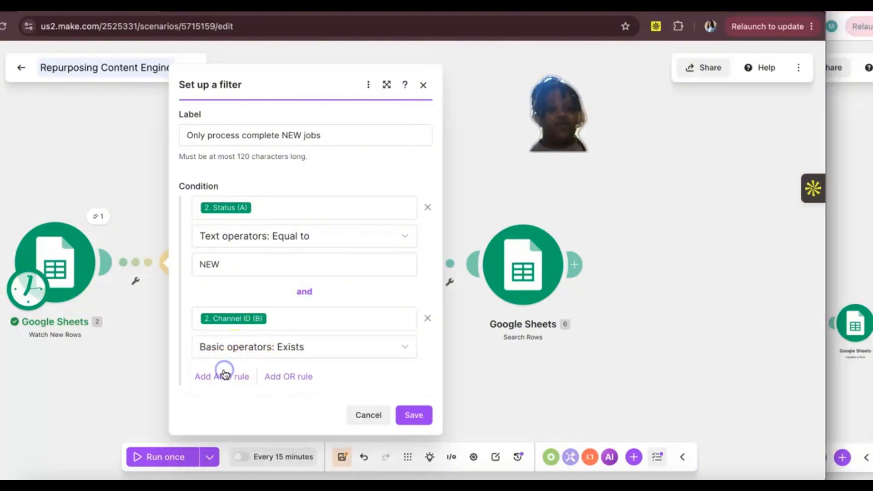
Step: Add another AND rule requiring that Transcript (H) exists, and save the filter
click(224, 373)
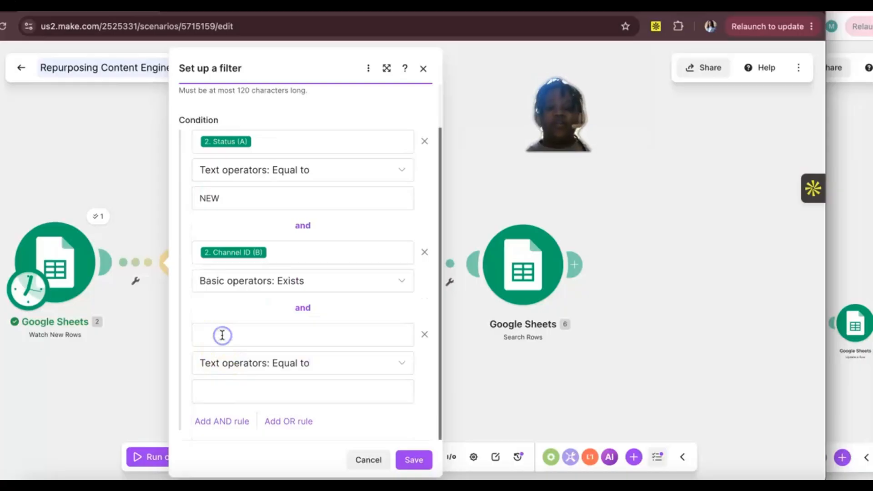
click(220, 335)
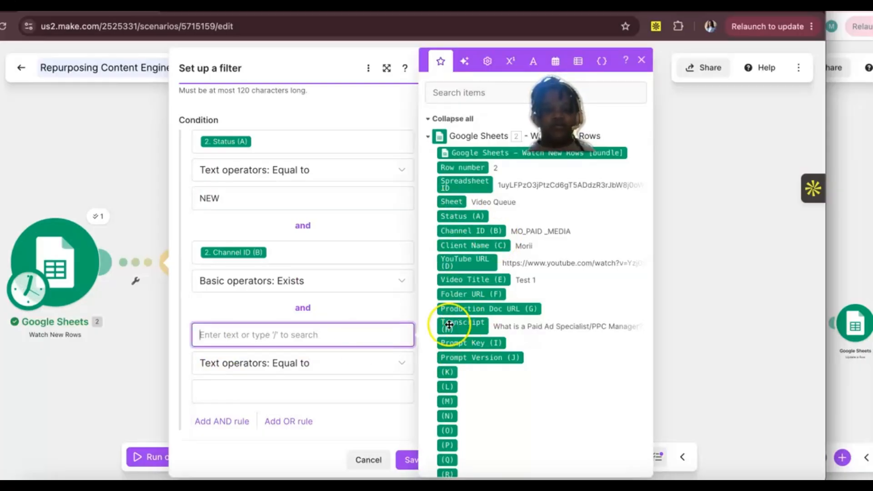
click(255, 366)
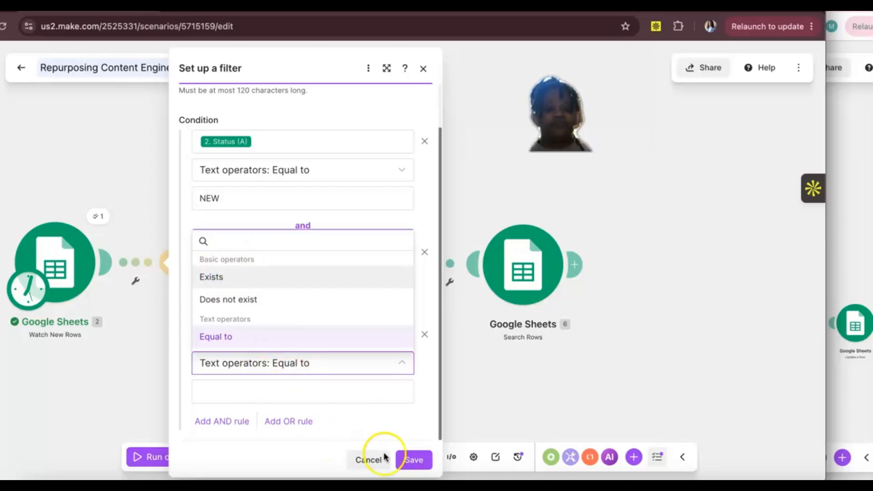
click(410, 459)
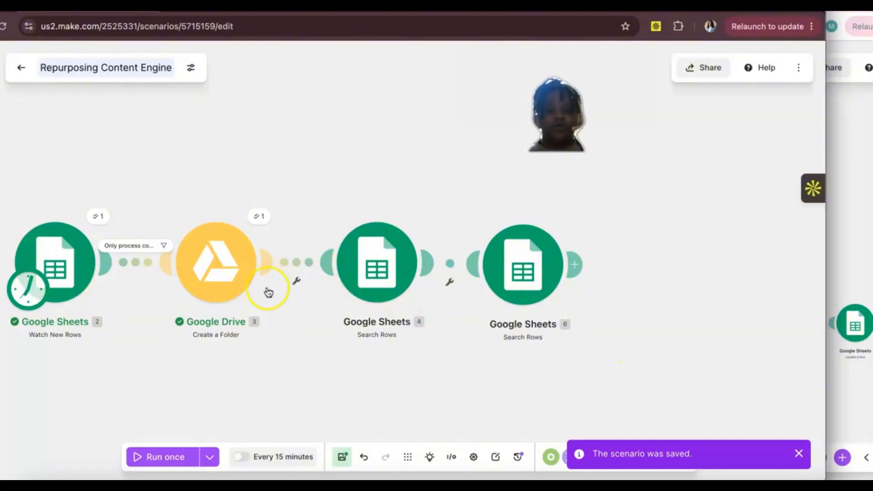
Step: Set the sheet name of the last Google Sheets Search Rows module to Prompt Registry
click(538, 273)
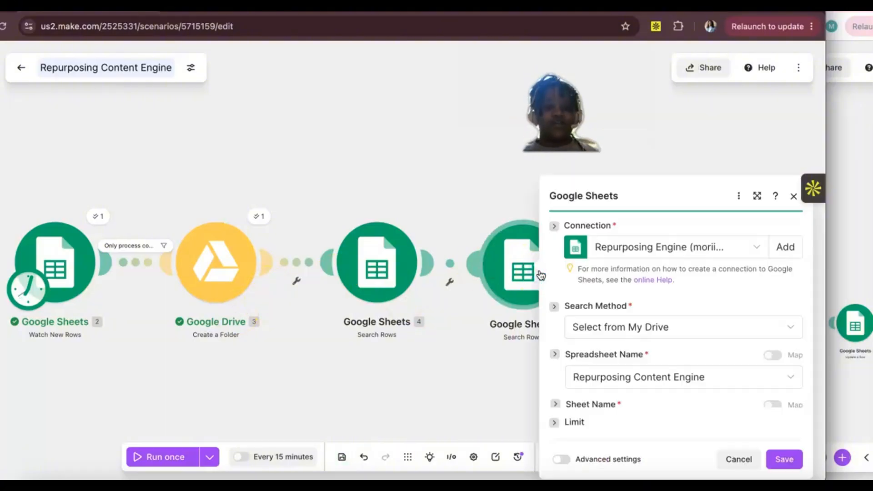
click(493, 303)
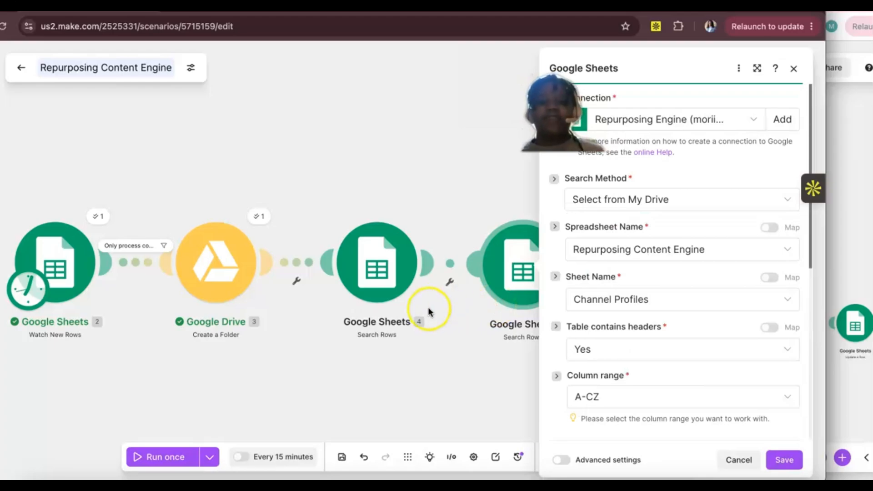
scroll(431, 319, right, 1)
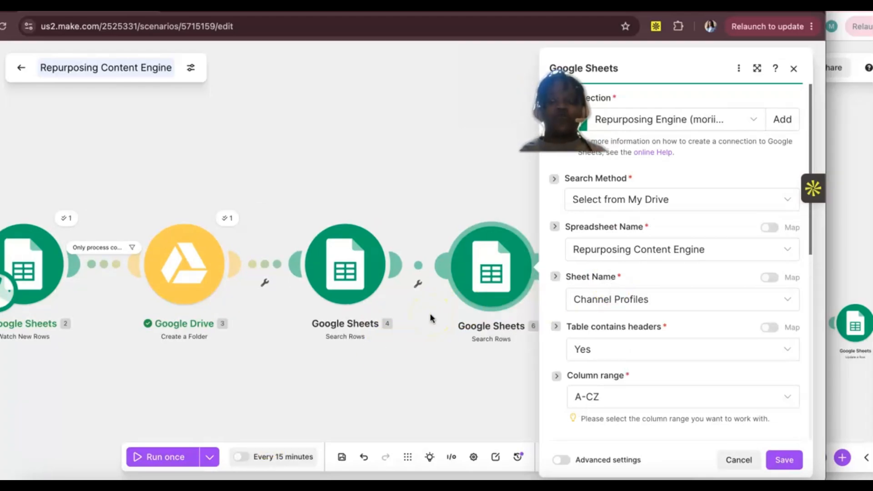
scroll(401, 324, right, 1)
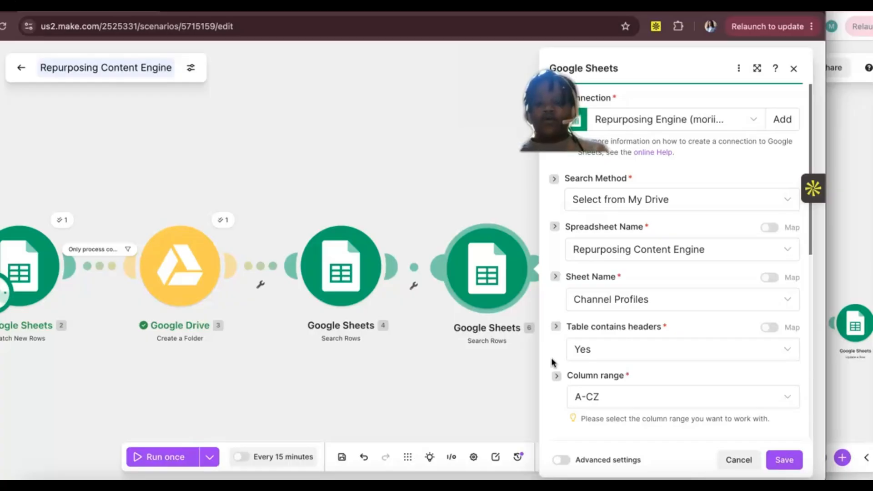
click(617, 303)
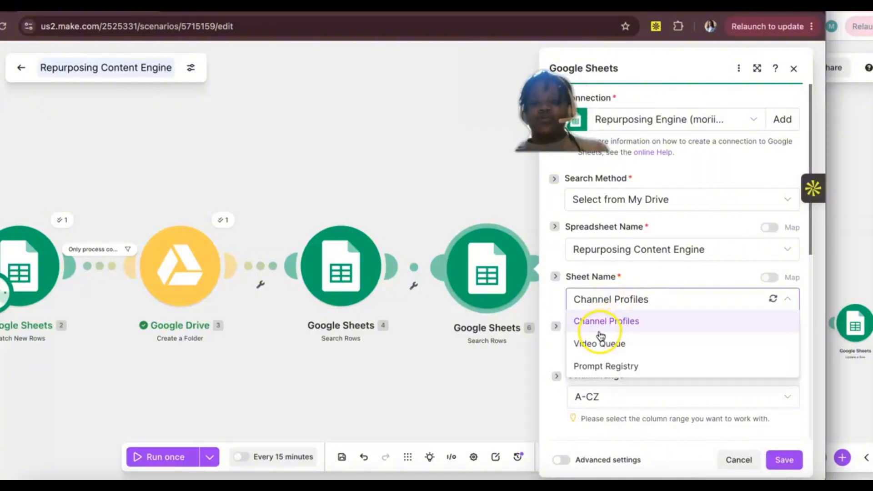
click(605, 366)
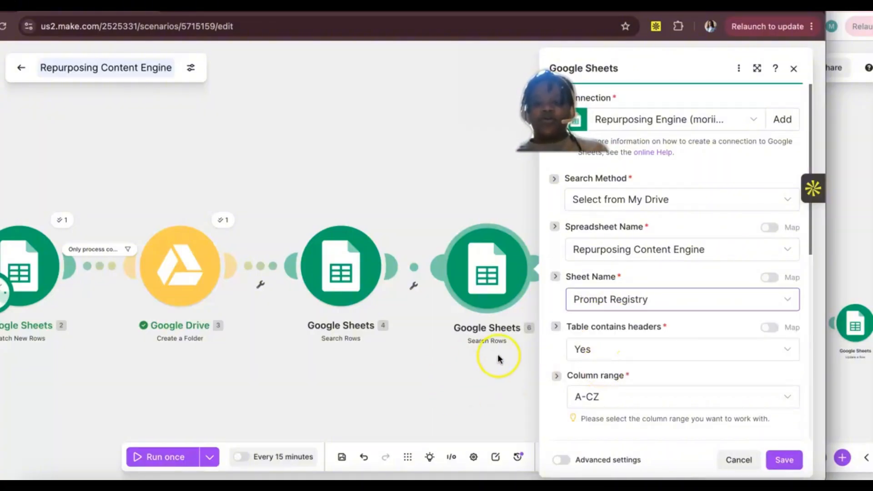
Step: Set that module's filter to Prompt Key (A), text equal to content_pack_master, replacing the mapped Channel ID value
scroll(629, 231, down, 5)
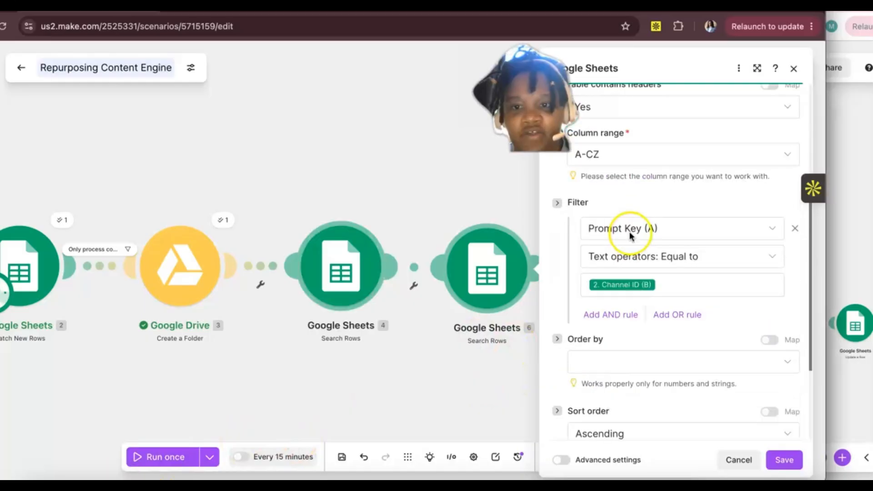
click(645, 233)
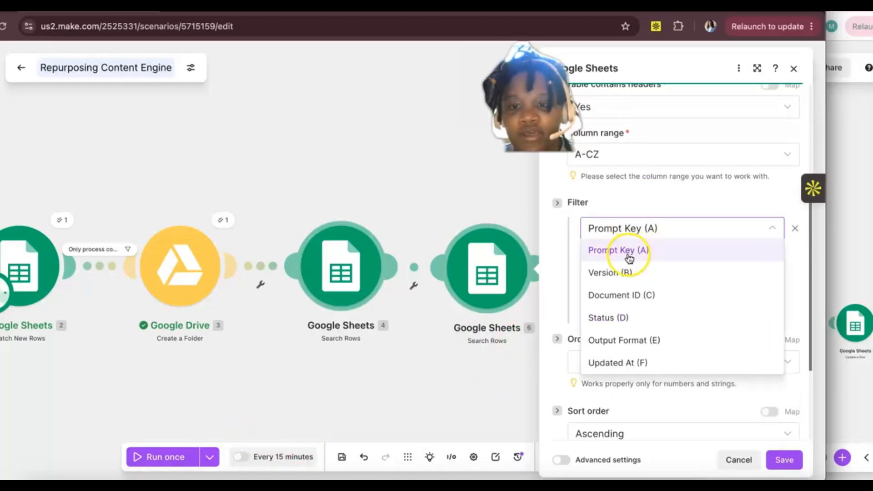
click(680, 251)
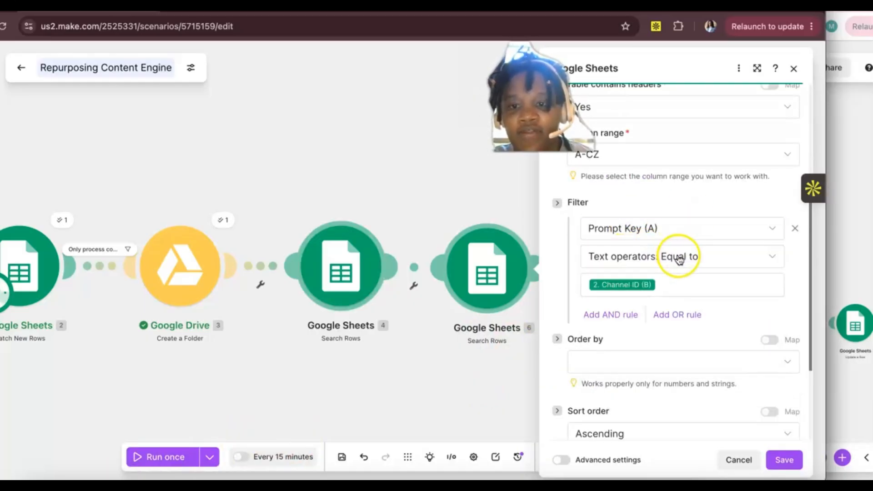
click(662, 286)
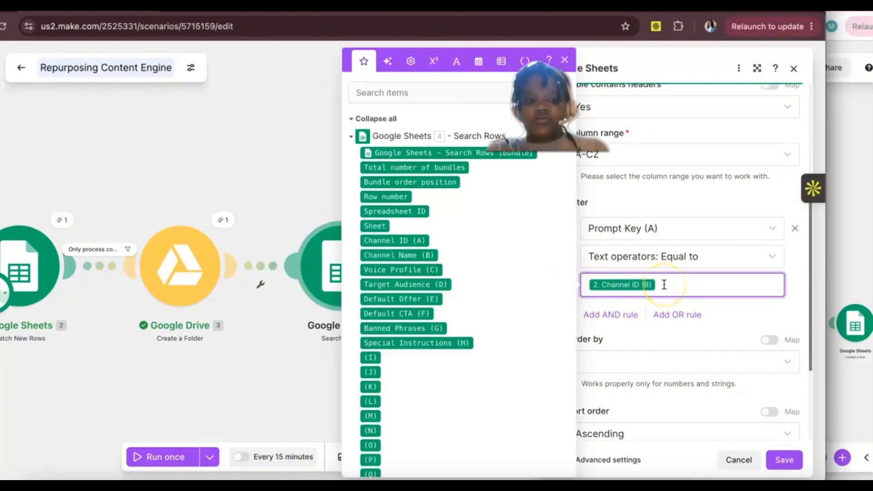
click(658, 286)
key(BackSpace)
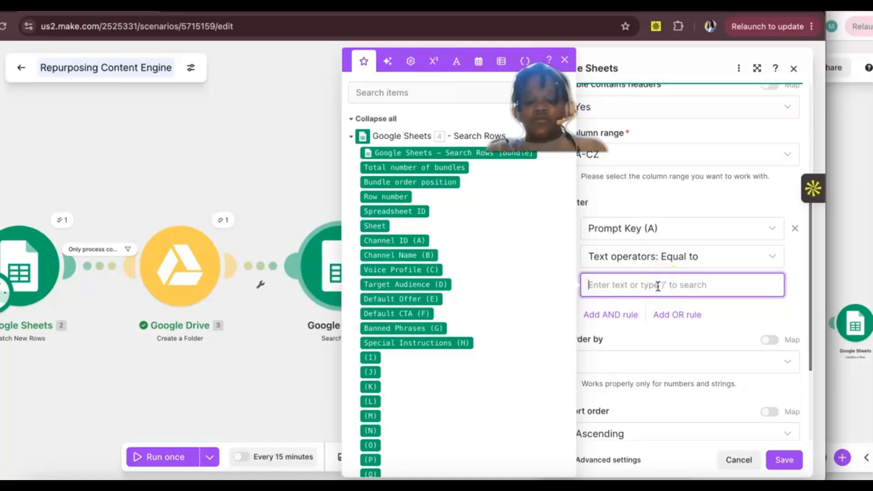
text(content_pack_master)
click(614, 299)
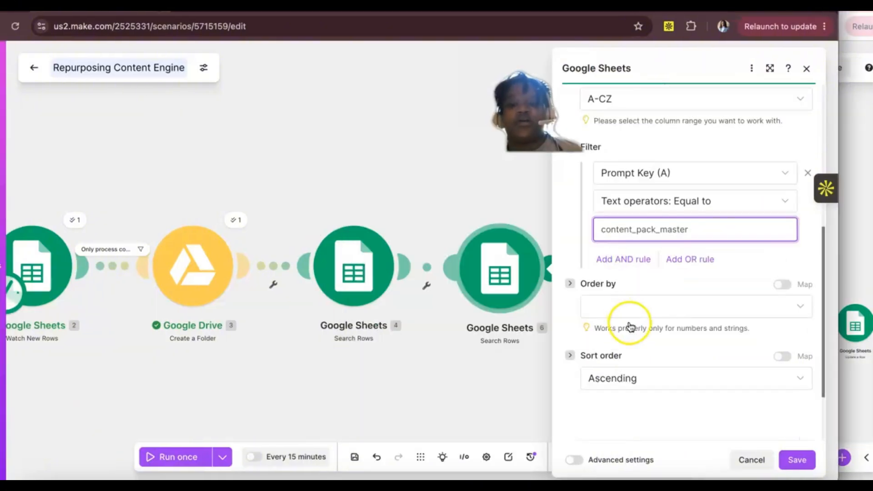
Step: Add an AND rule to the Prompt Registry search filter requiring Status (D) text equal to ACTIVE, and save the module
click(636, 259)
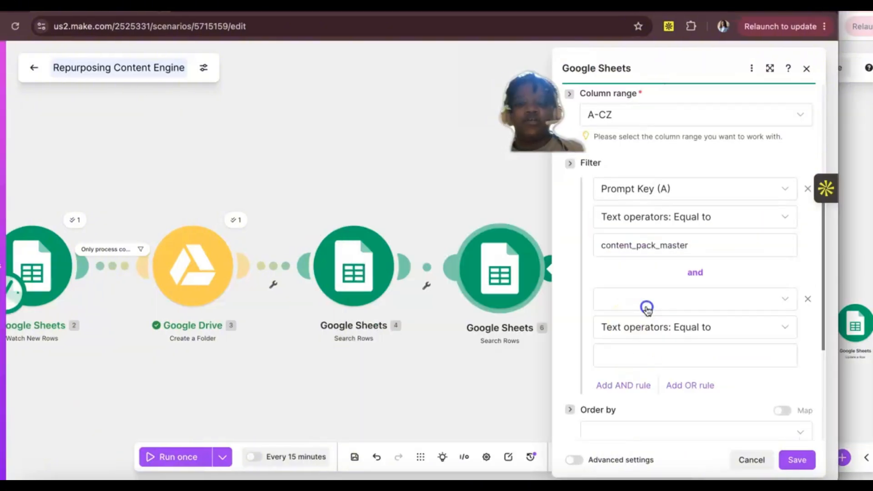
click(785, 296)
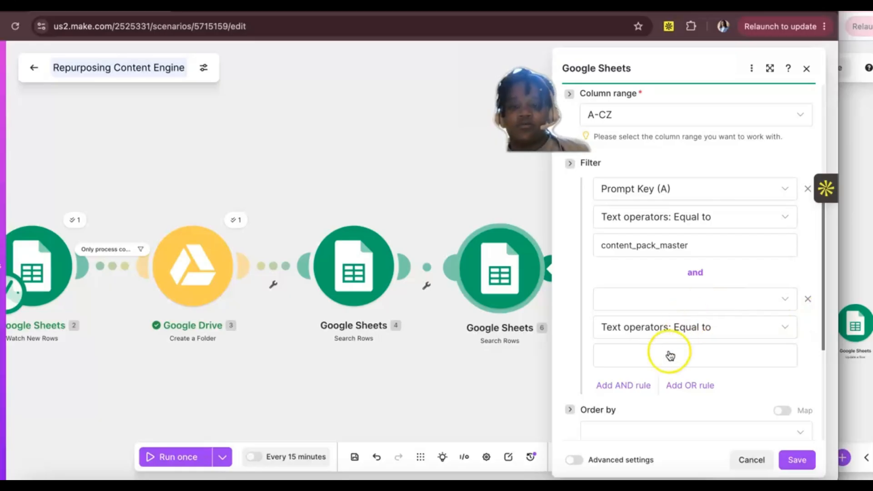
click(653, 392)
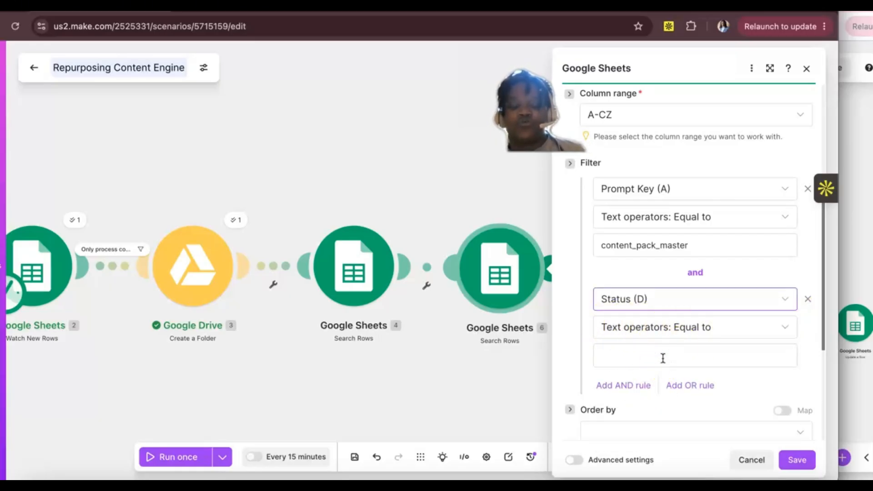
key(super+Tab)
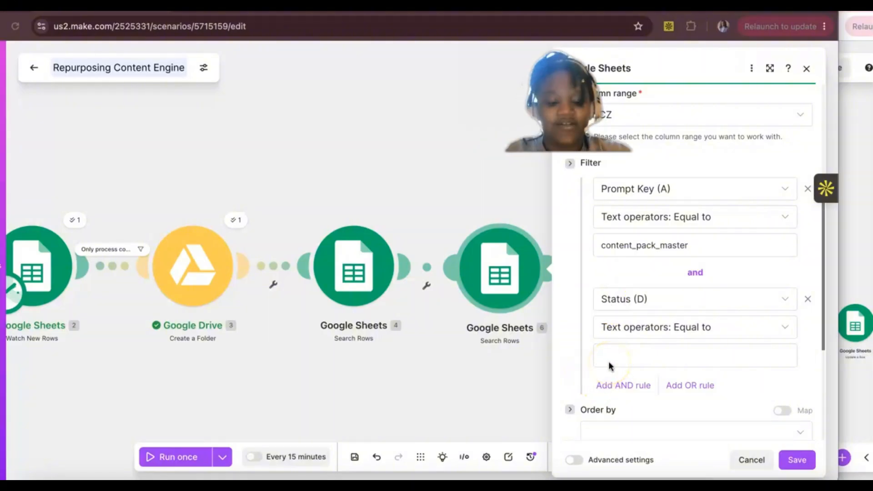
click(608, 359)
text(ACTIVE)
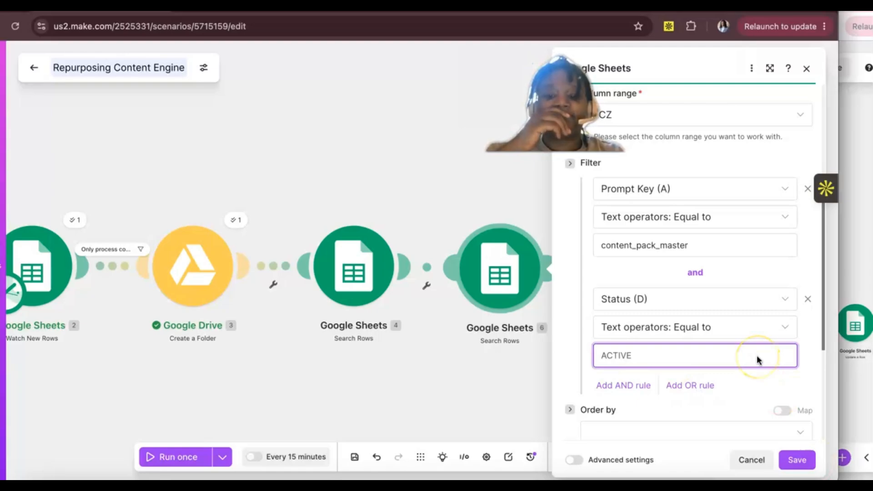
scroll(757, 356, down, 5)
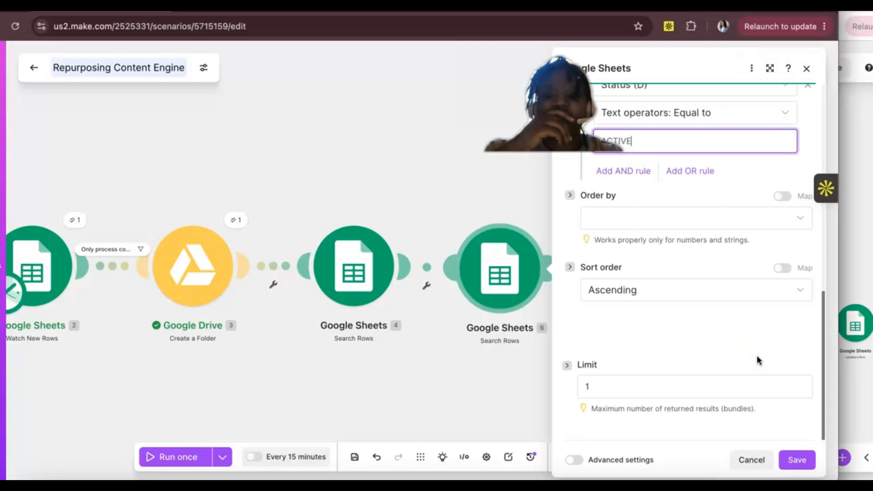
click(797, 460)
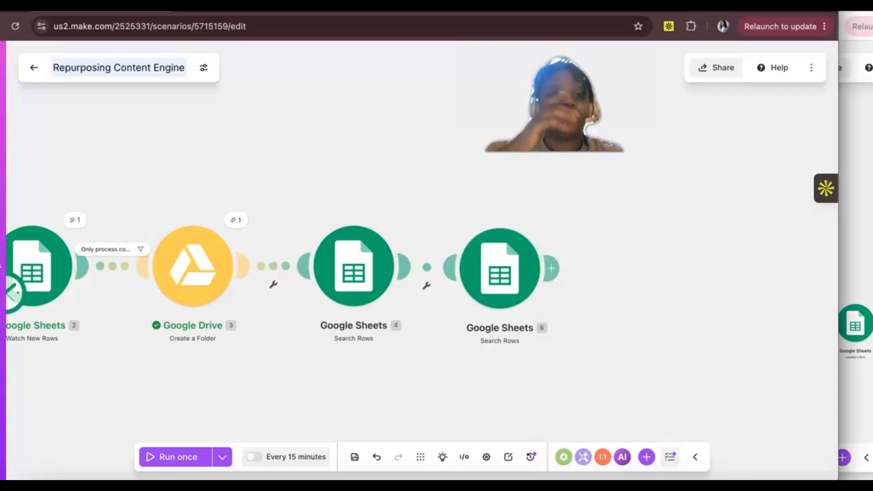
Step: Review the last Search Rows module's sheet and filter settings against the spreadsheet's Prompt Registry sheet, and save the module
click(510, 292)
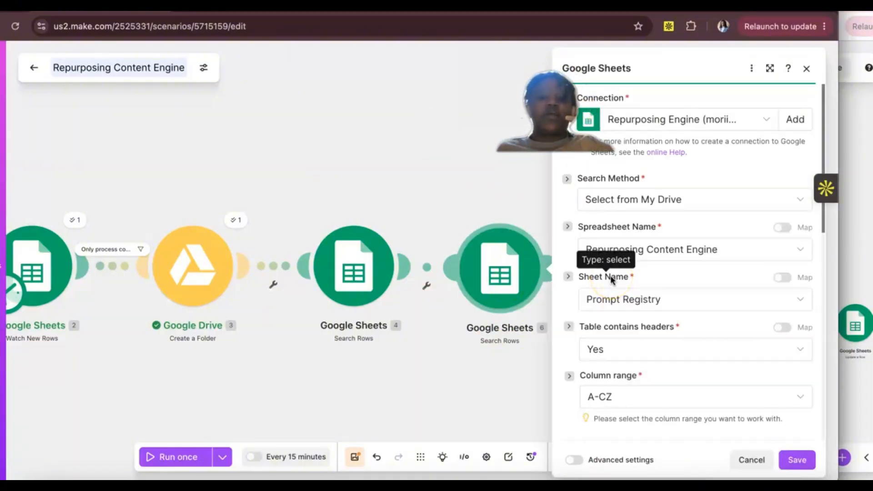
click(687, 207)
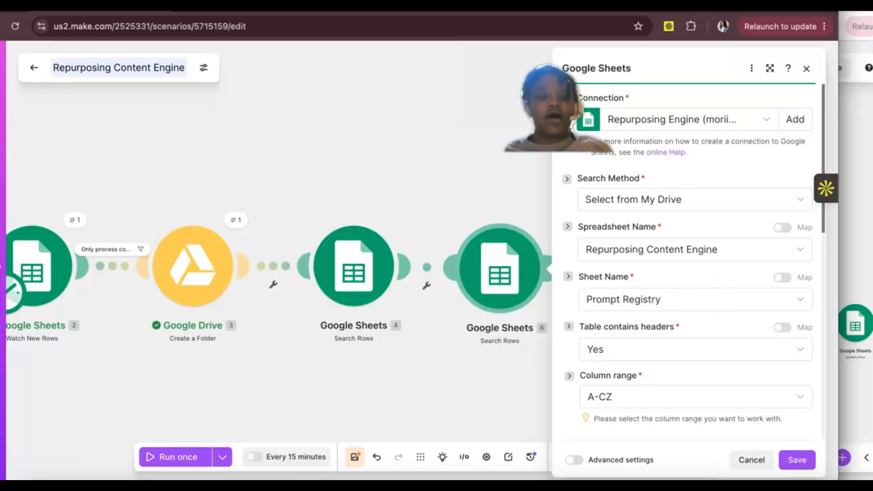
click(291, 6)
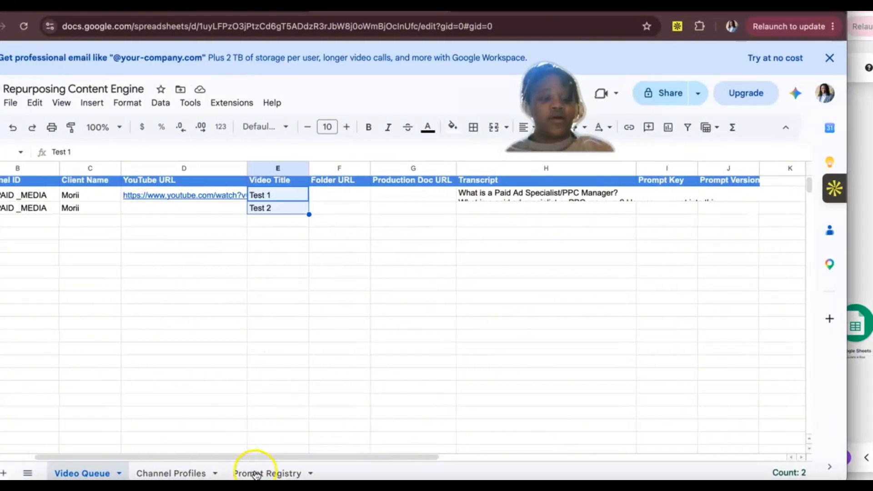
click(256, 474)
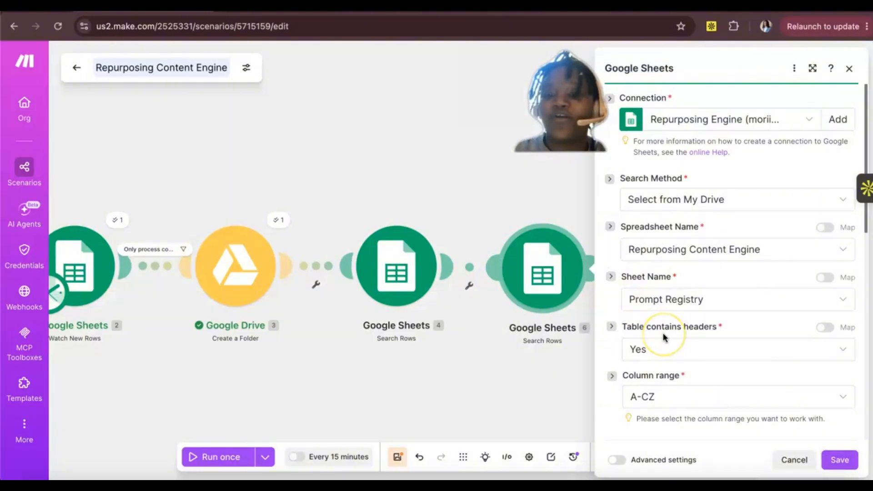
scroll(662, 332, down, 6)
scroll(662, 332, down, 1)
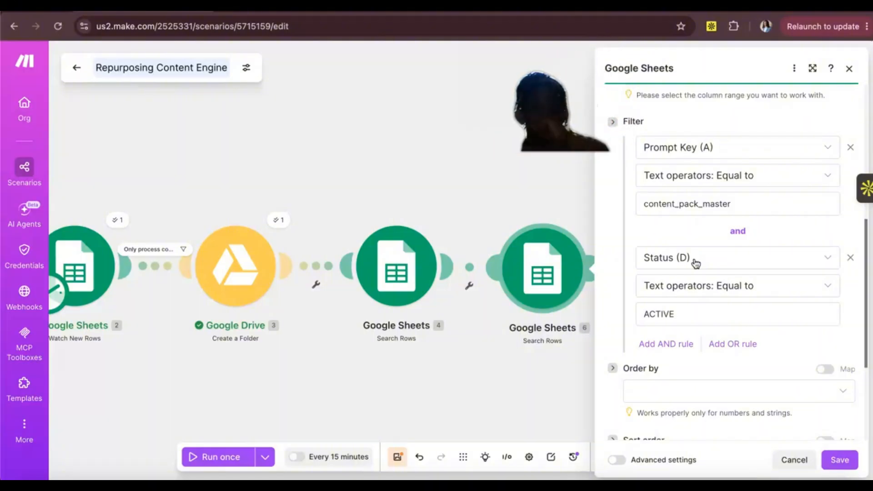
click(839, 460)
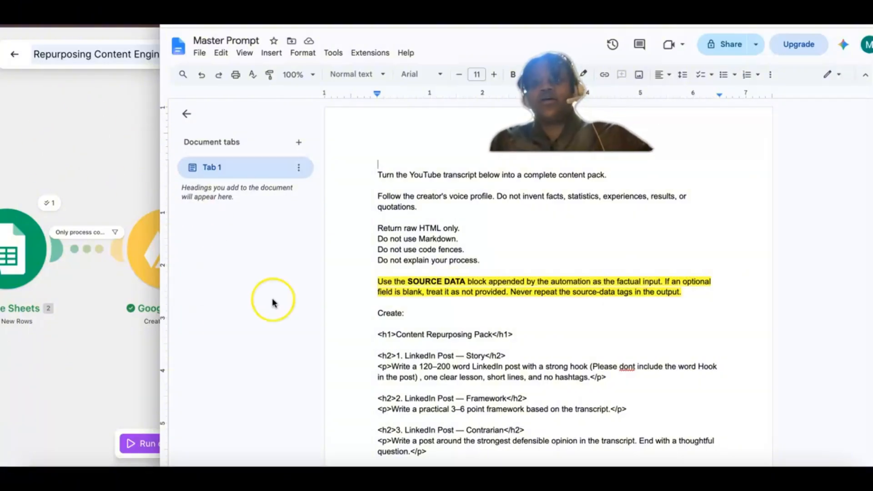
Step: Share the Master Prompt document with anyone with the link and copy its link
click(731, 42)
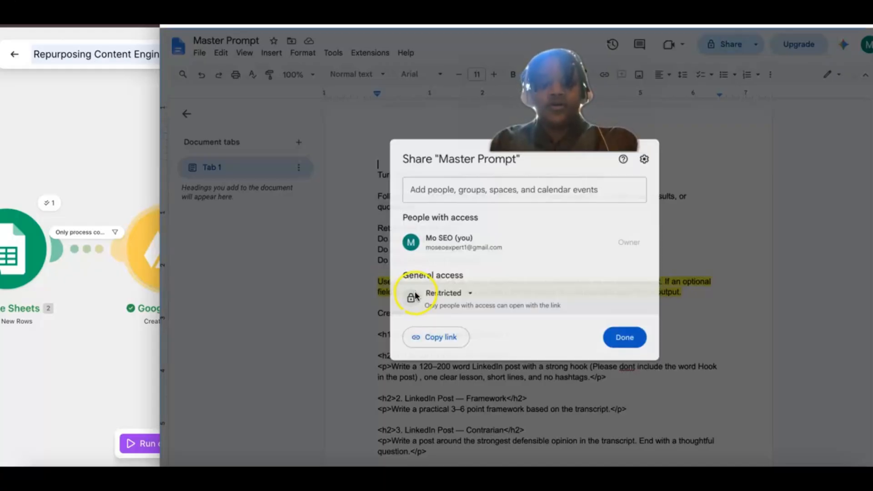
click(445, 295)
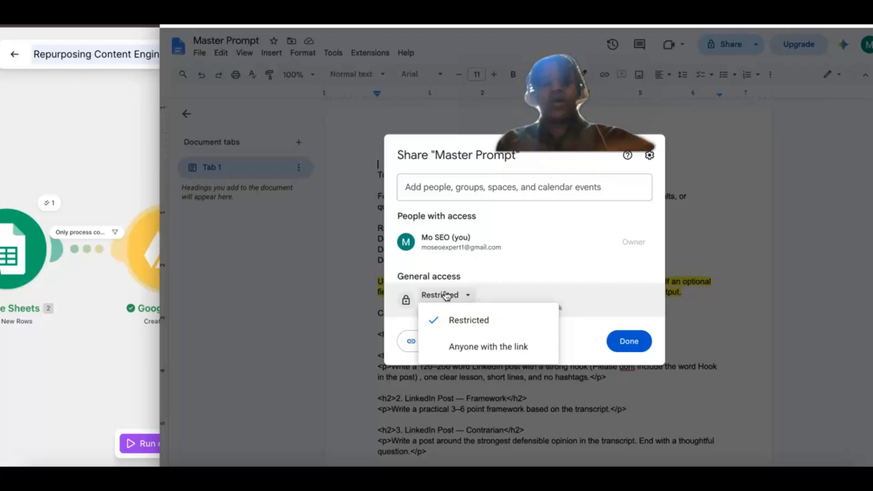
click(449, 349)
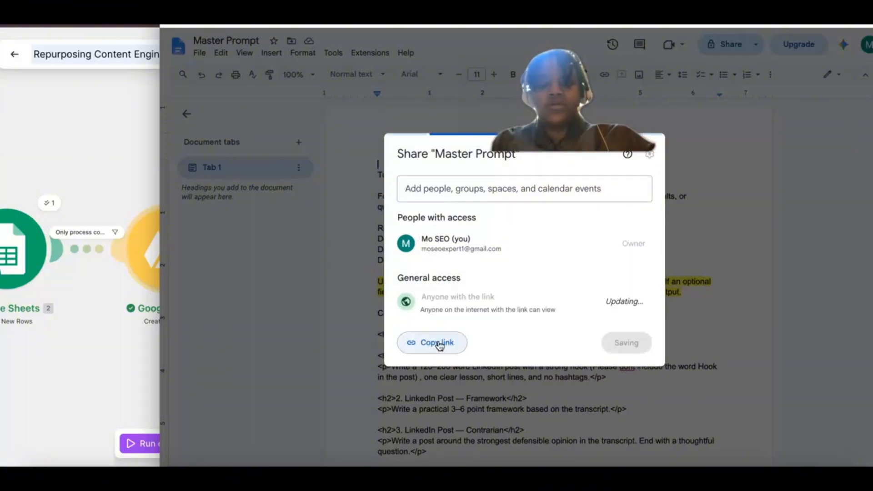
click(438, 341)
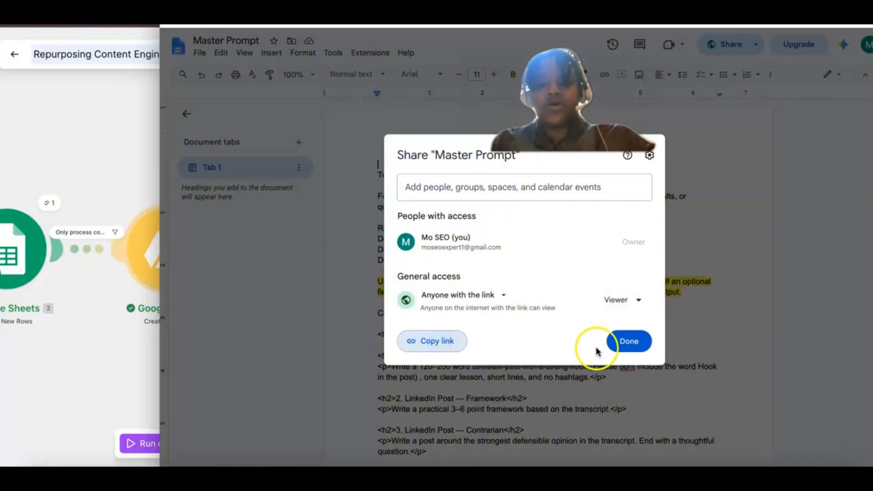
click(623, 341)
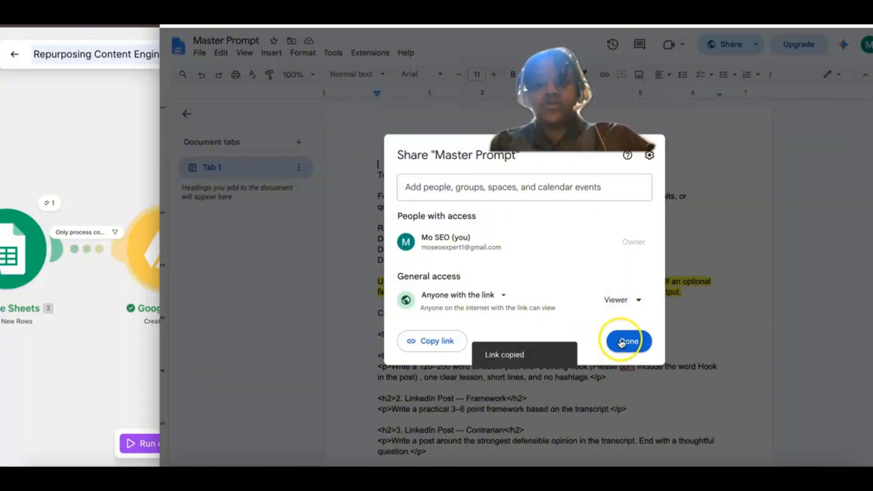
Step: Switch to the Make browser window and open the copied Master Prompt link in a new tab
click(56, 173)
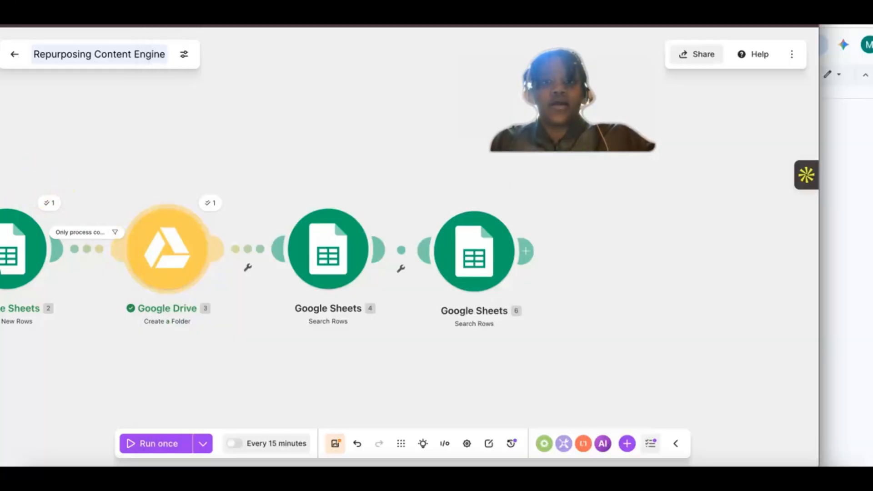
drag(410, 25, 472, 25)
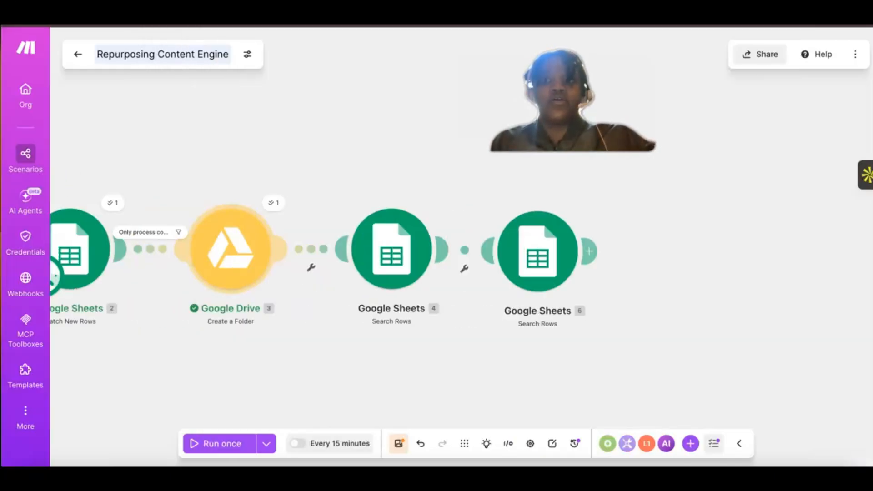
key(super+t)
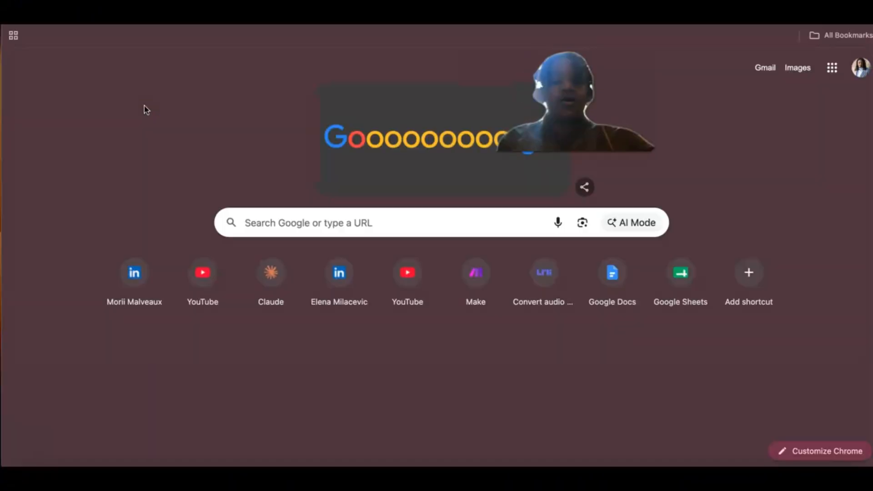
key(super+v)
key(Return)
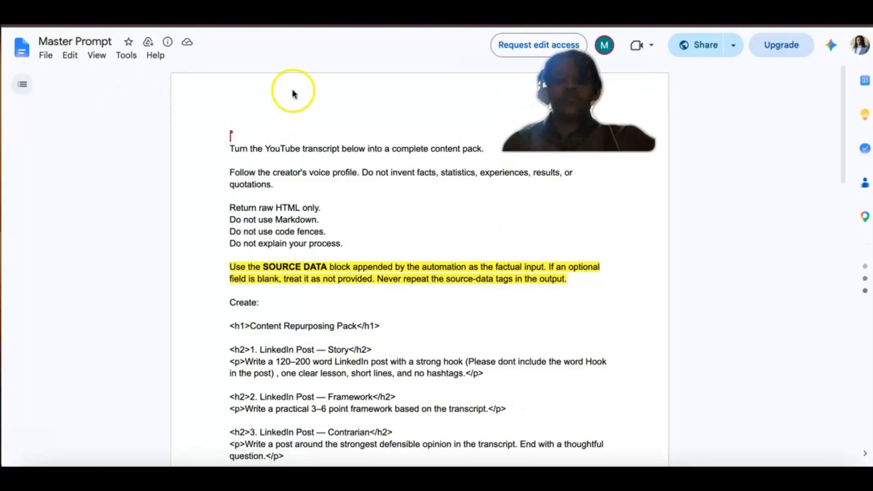
Step: Make a copy of the shared document in My Drive, named Master Prompt
click(45, 55)
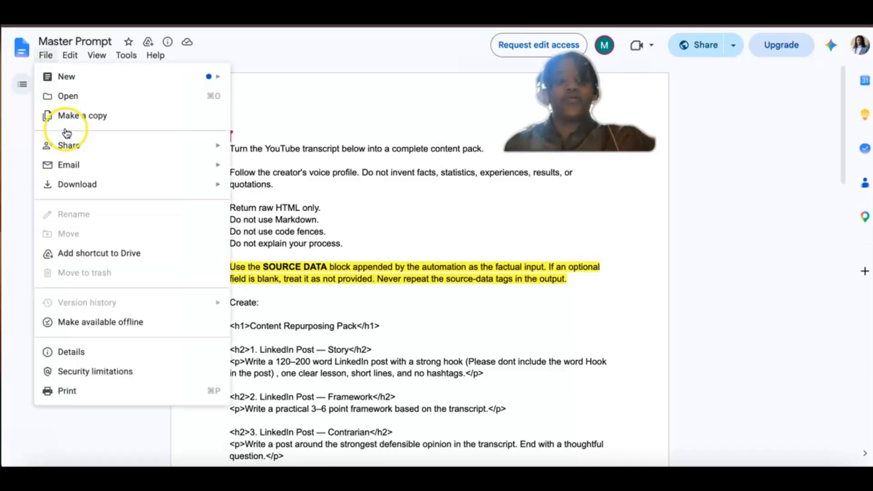
click(69, 118)
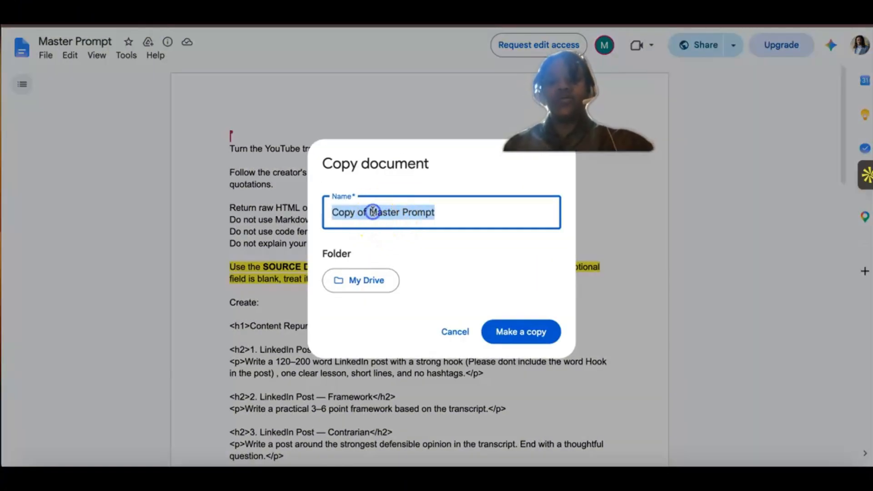
click(373, 212)
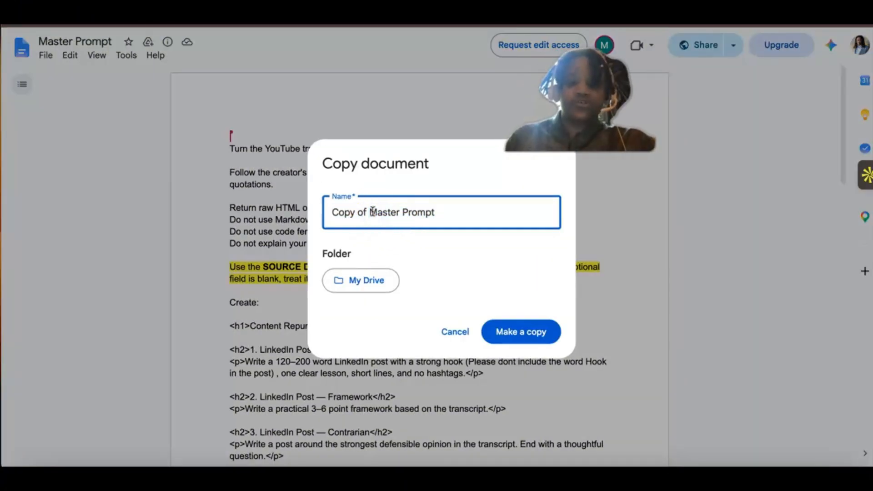
key(BackSpace)
key(BackSpace)
key(BackSpace)
key(BackSpace)
key(BackSpace)
key(BackSpace)
key(BackSpace)
key(BackSpace)
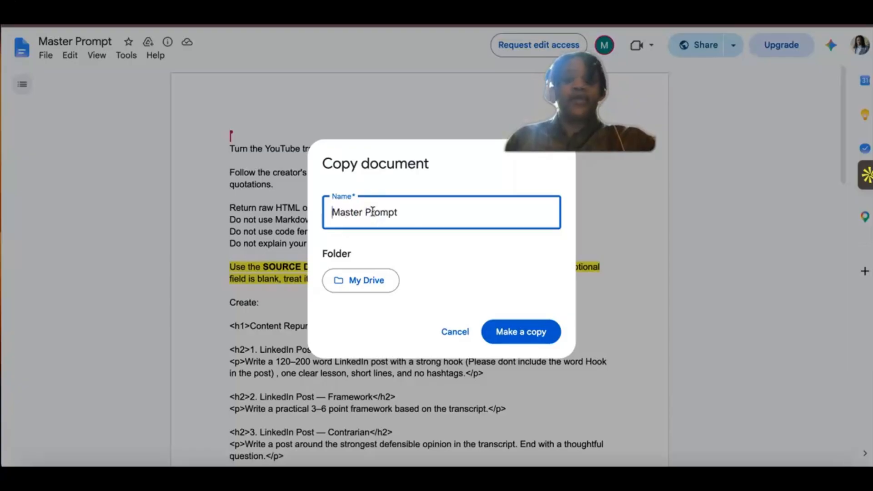
click(508, 327)
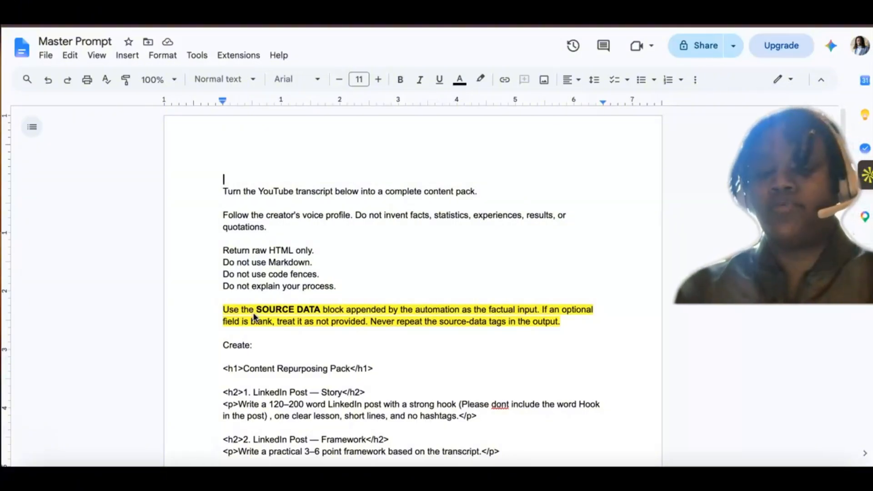
Step: Examine the content sections the Master Prompt asks for, from the LinkedIn posts to the quote lines
click(238, 353)
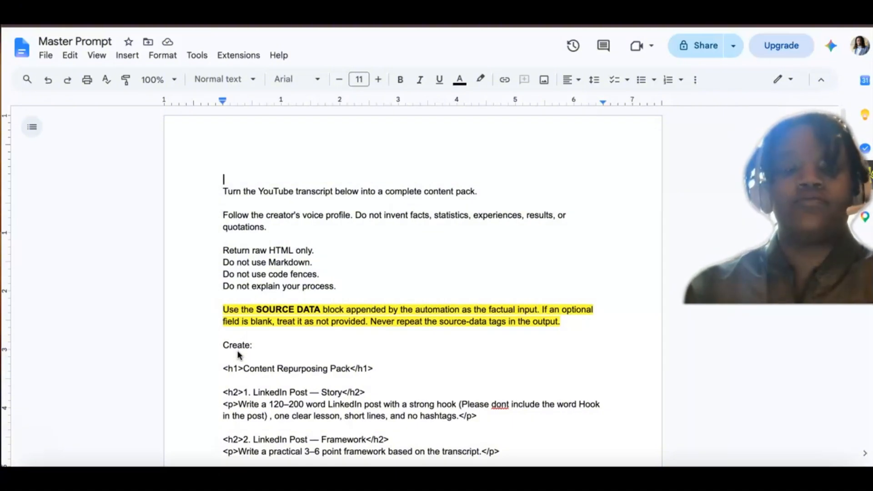
scroll(239, 355, down, 5)
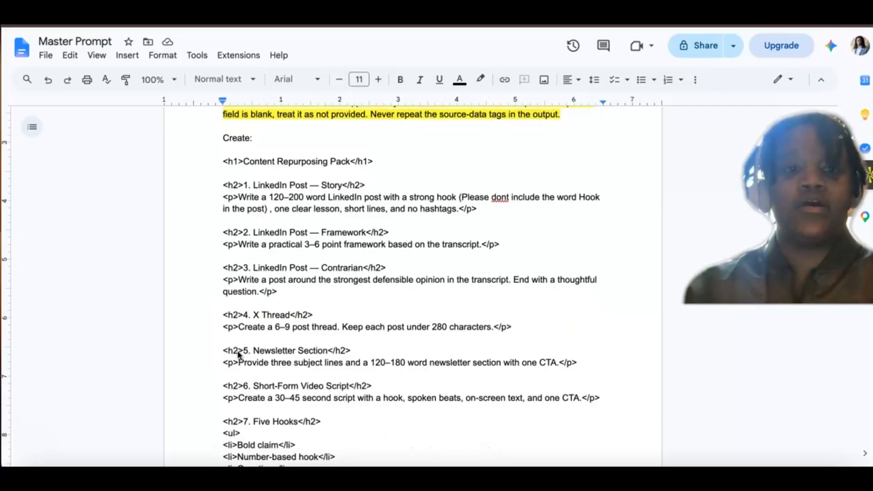
scroll(238, 354, down, 1)
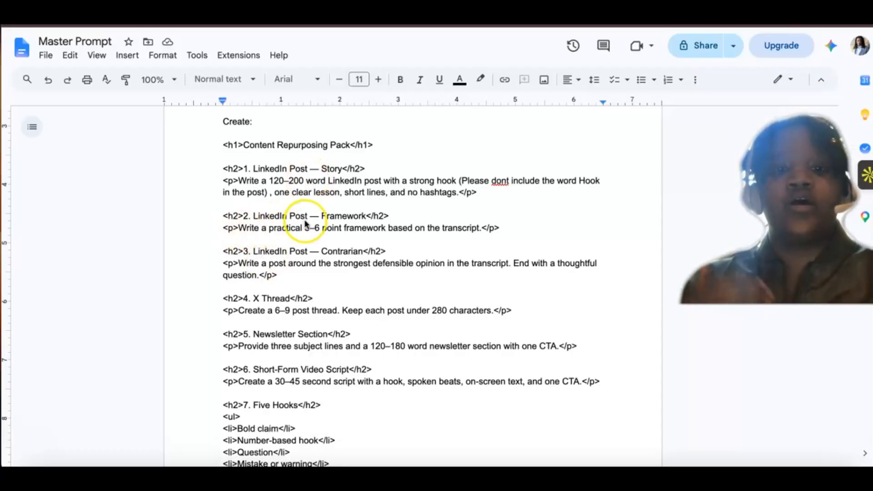
scroll(267, 304, down, 1)
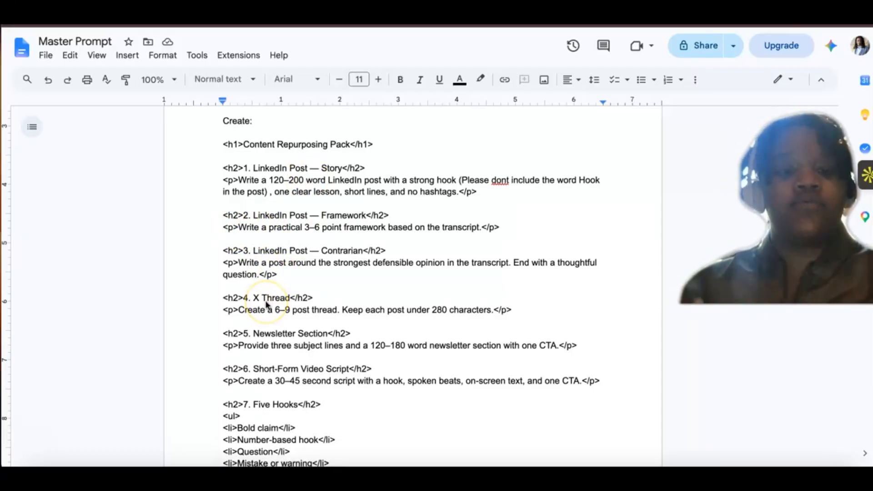
scroll(267, 304, down, 2)
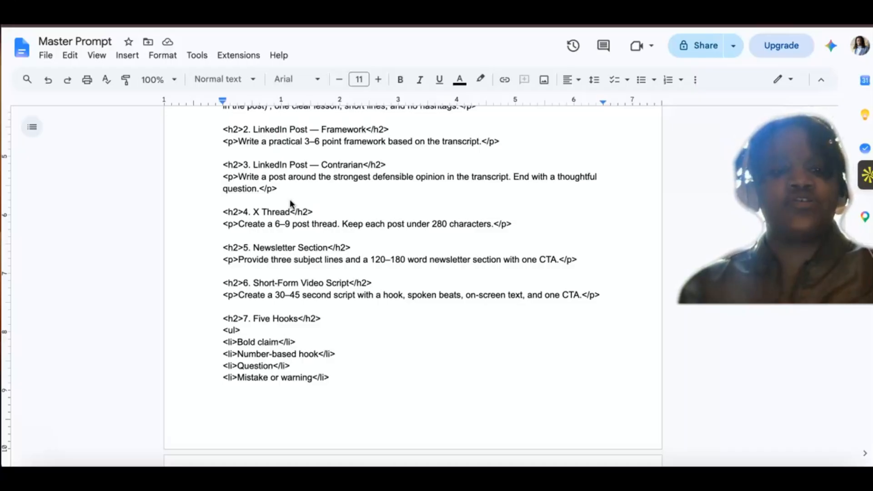
scroll(291, 203, down, 2)
scroll(291, 204, down, 3)
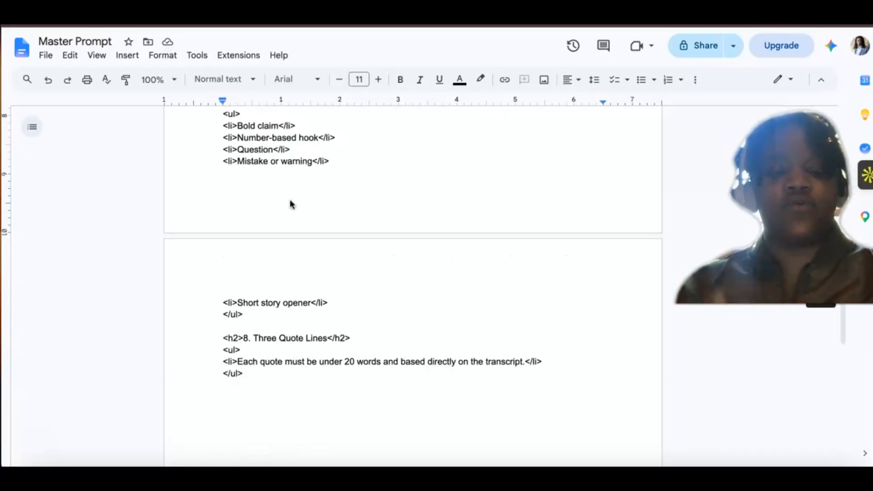
scroll(291, 203, up, 1)
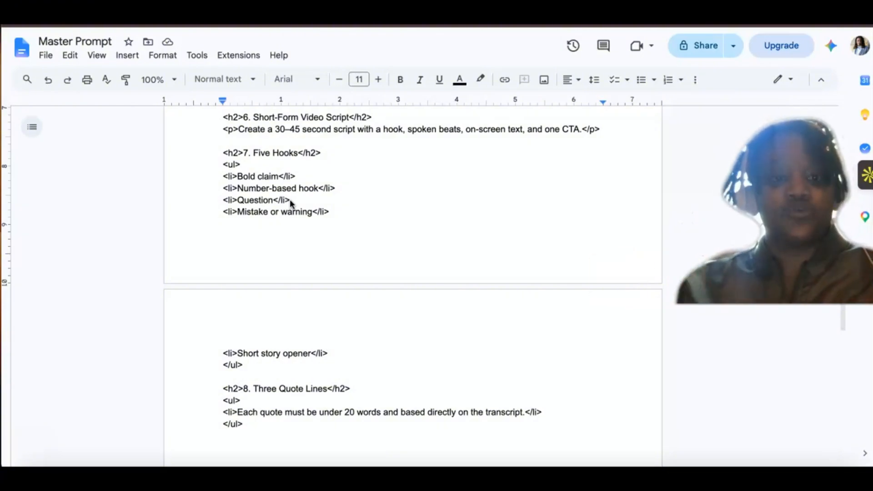
key(ctrl+Home)
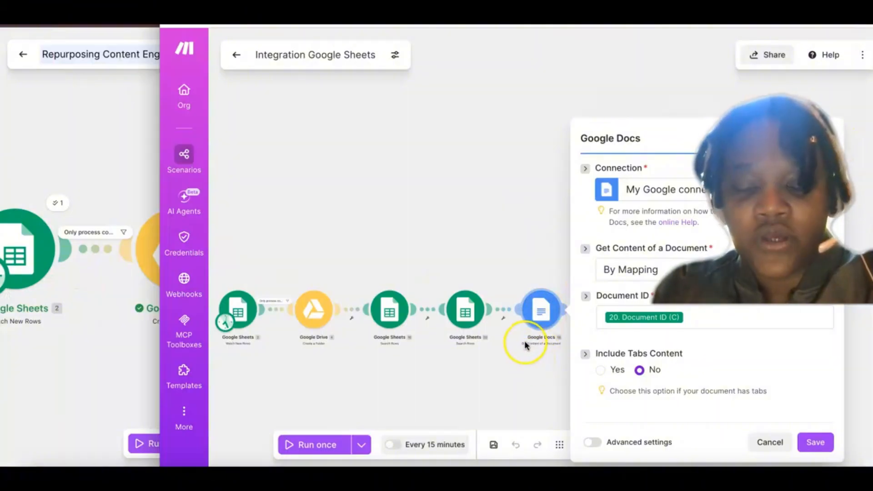
Step: Add a Google Docs Get Content of a Document module after the last Google Sheets Search Rows module in Repurposing Content Engine
scroll(522, 320, up, 3)
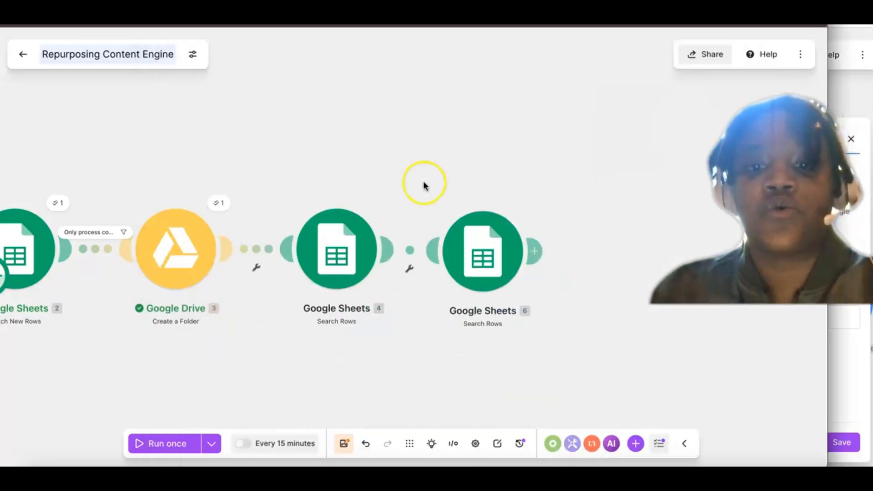
mouse_move(534, 251)
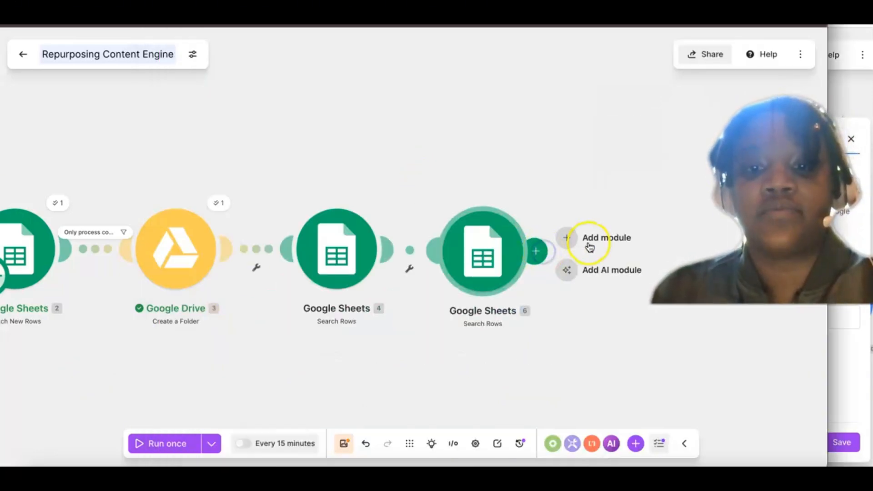
click(608, 238)
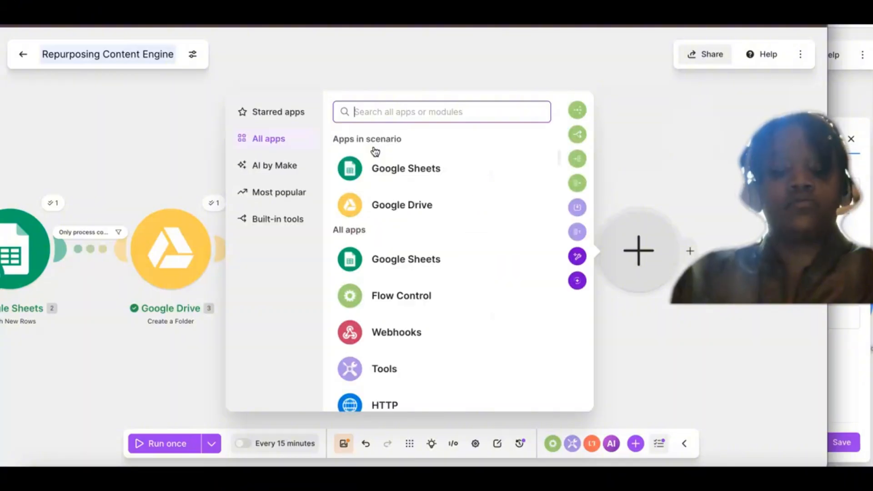
text(Doc)
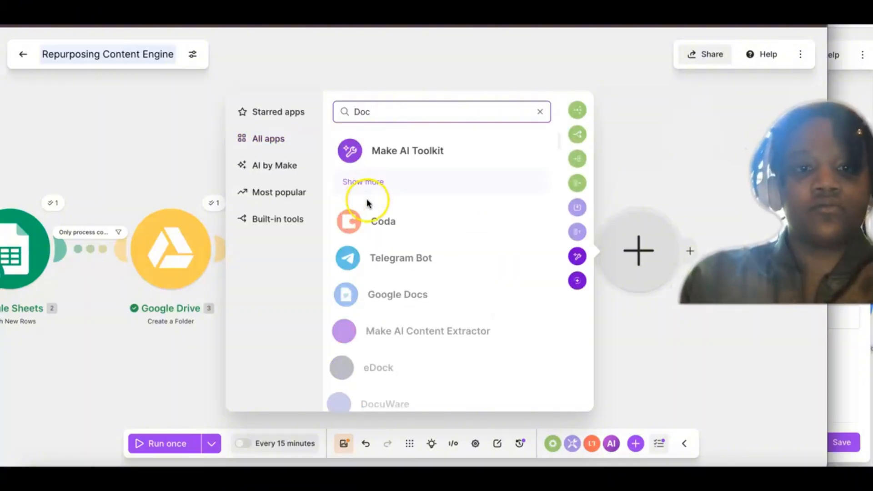
scroll(362, 261, down, 1)
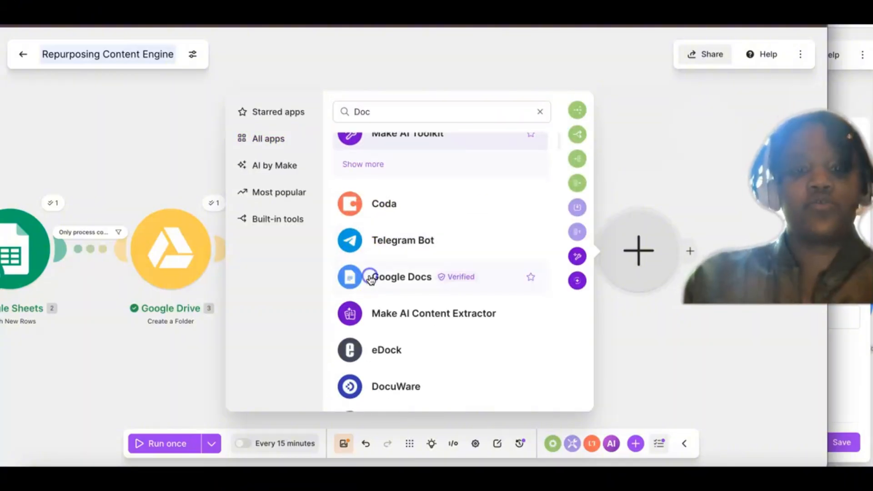
click(366, 278)
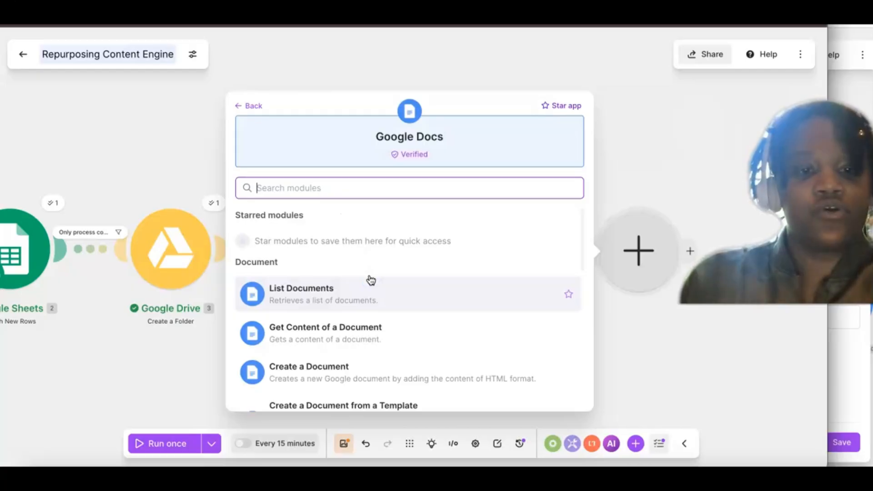
scroll(370, 280, down, 2)
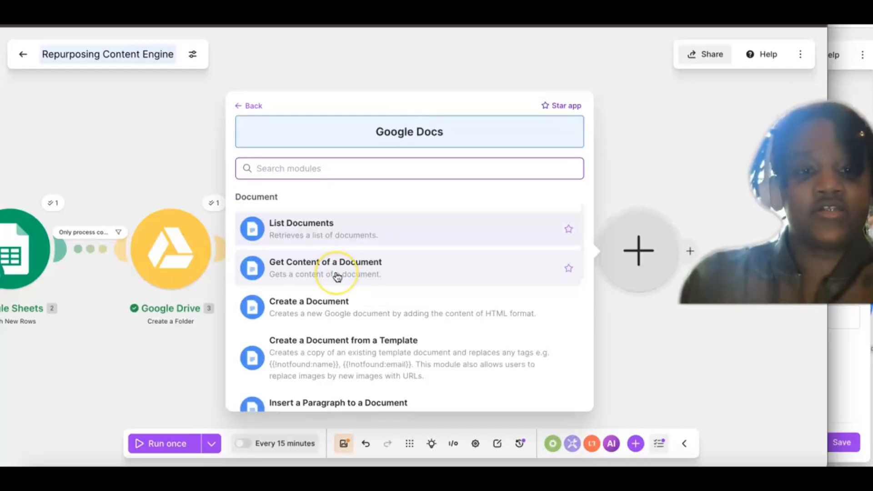
click(317, 279)
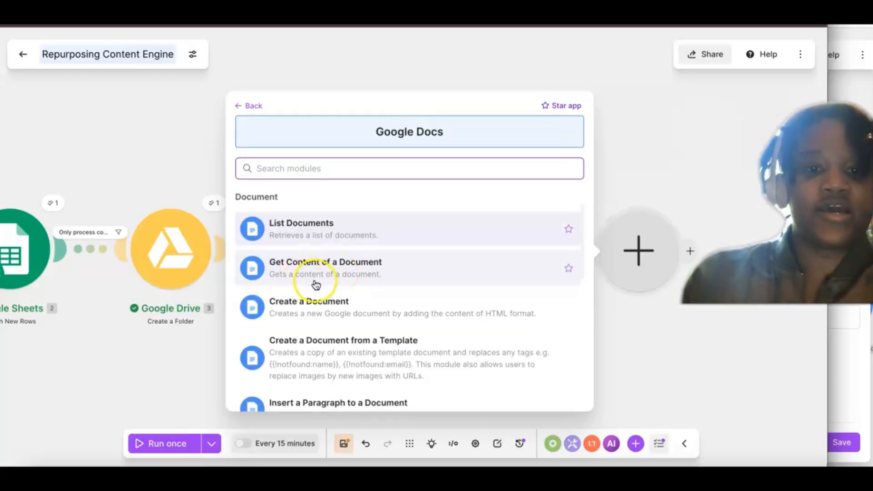
click(331, 266)
click(483, 352)
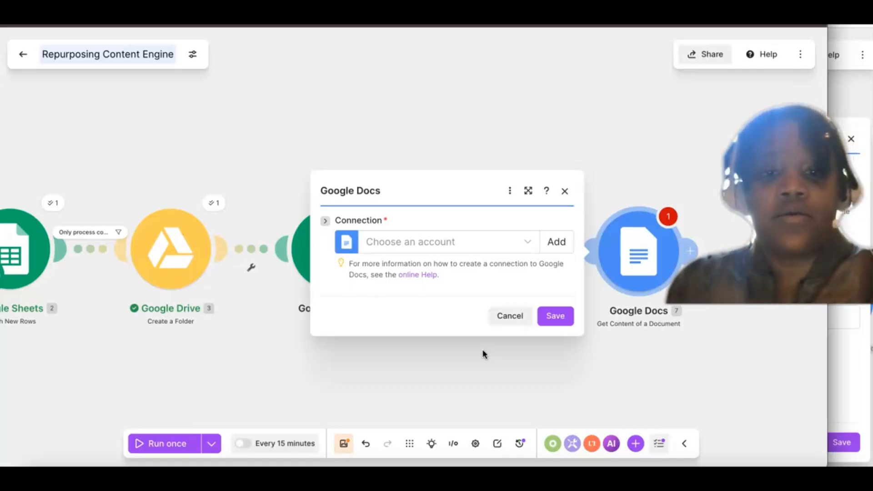
click(477, 345)
click(446, 241)
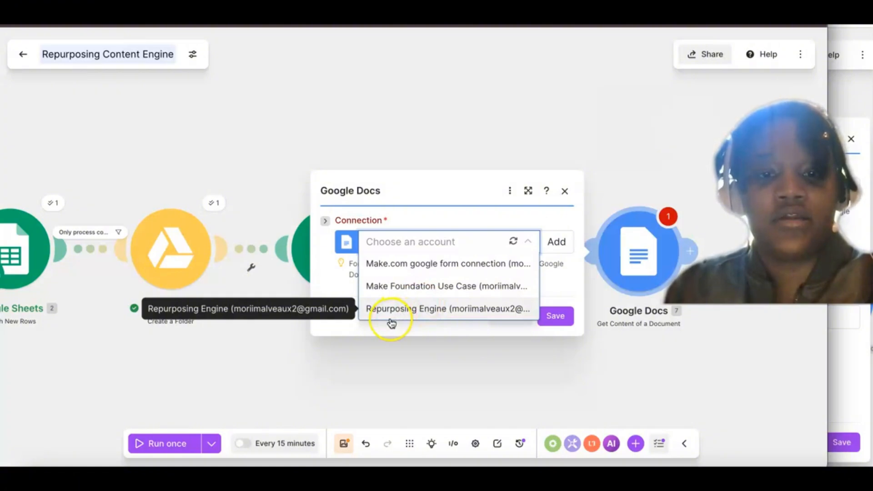
click(443, 242)
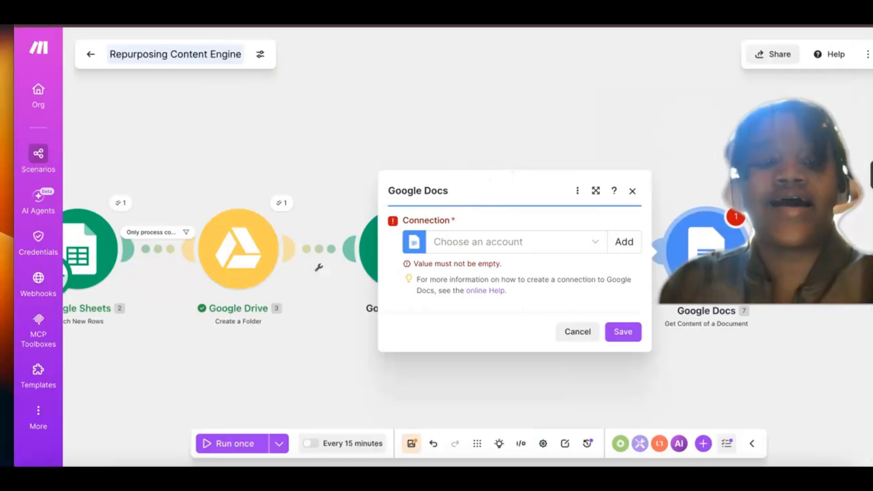
Step: Switch to Google Drive and open the 04 Prompt Library folder inside the Repurposing Content Engine folder
click(255, 18)
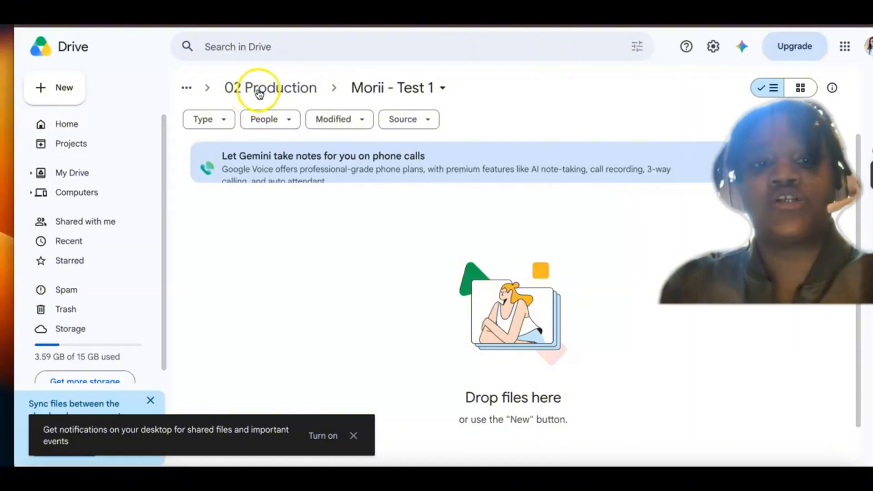
click(258, 91)
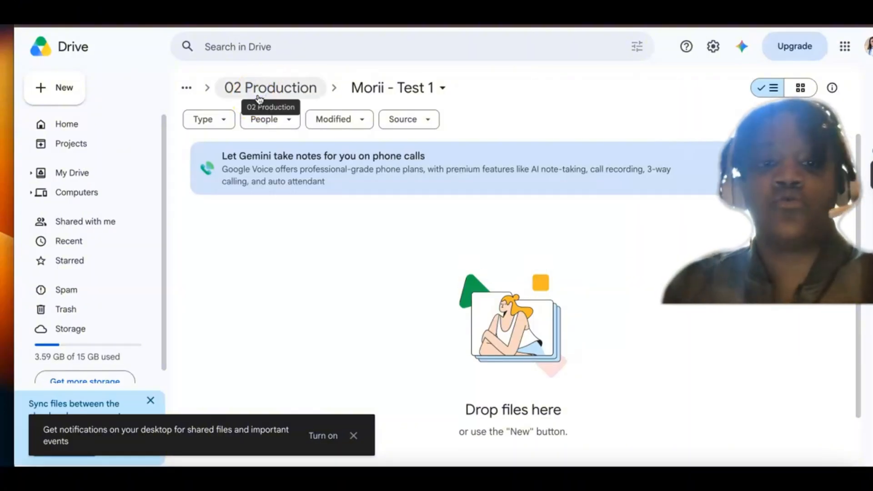
click(330, 84)
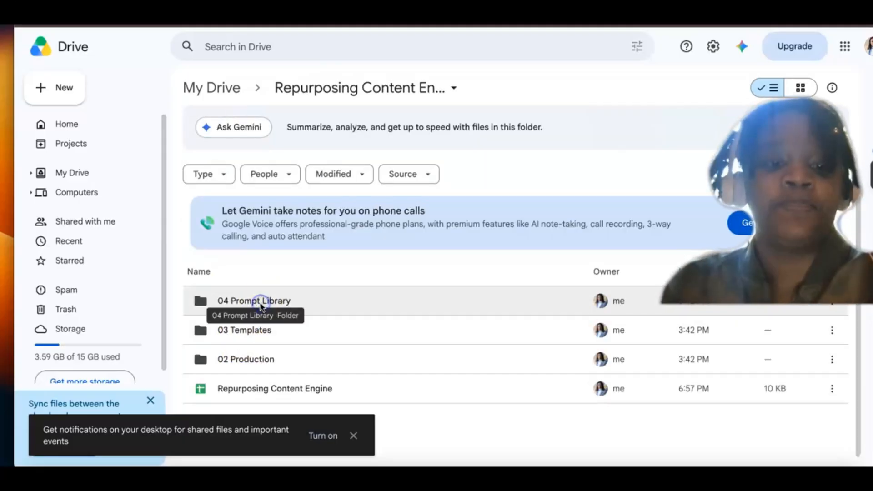
click(263, 303)
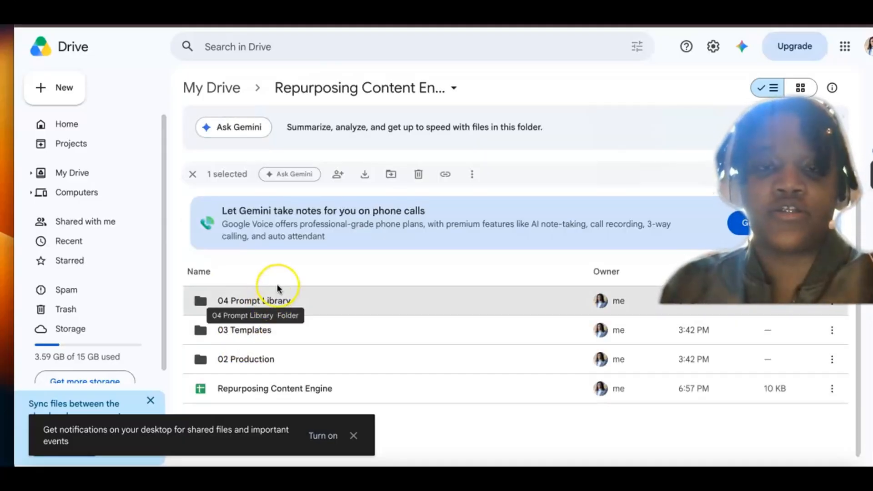
double_click(277, 287)
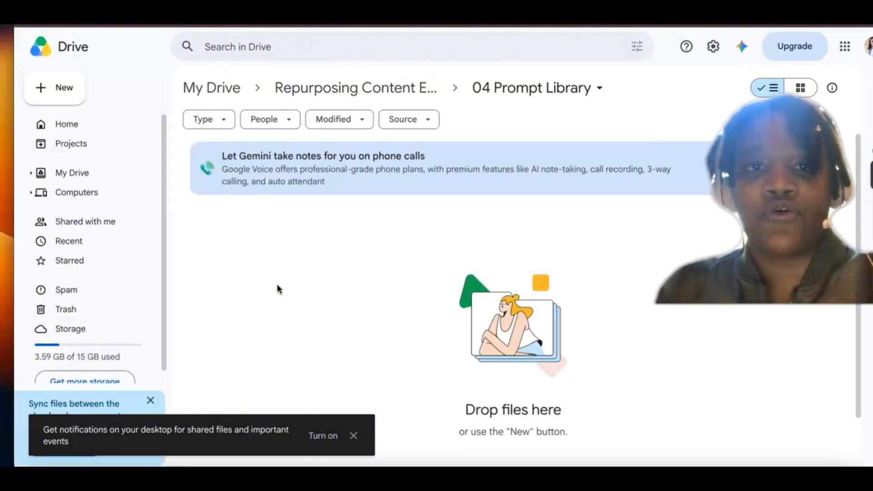
Step: Create a folder named Active inside 04 Prompt Library
click(48, 94)
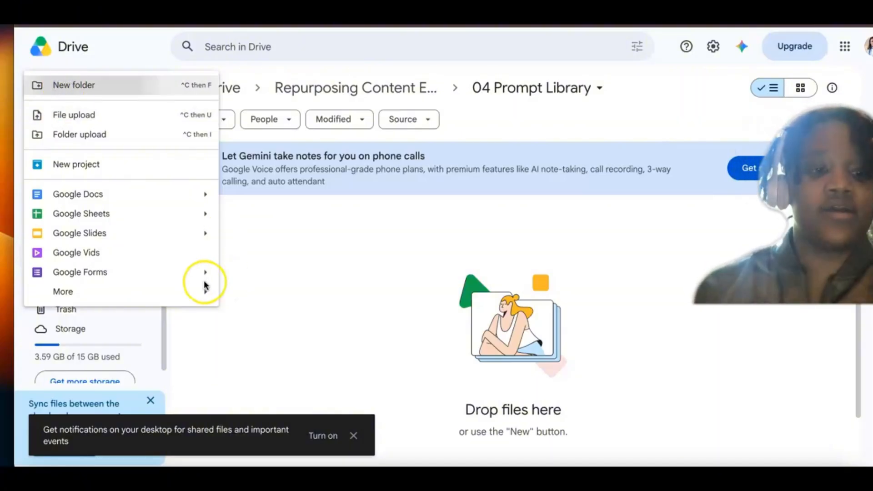
key(Return)
text(T)
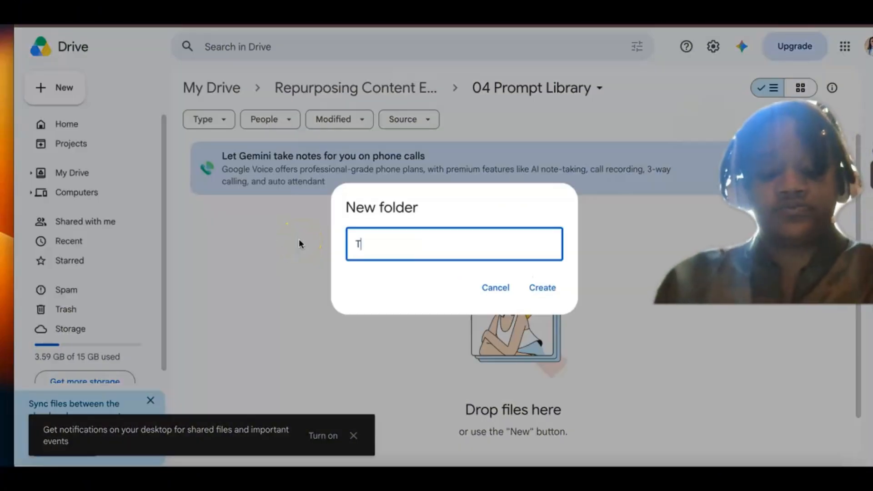
key(BackSpace)
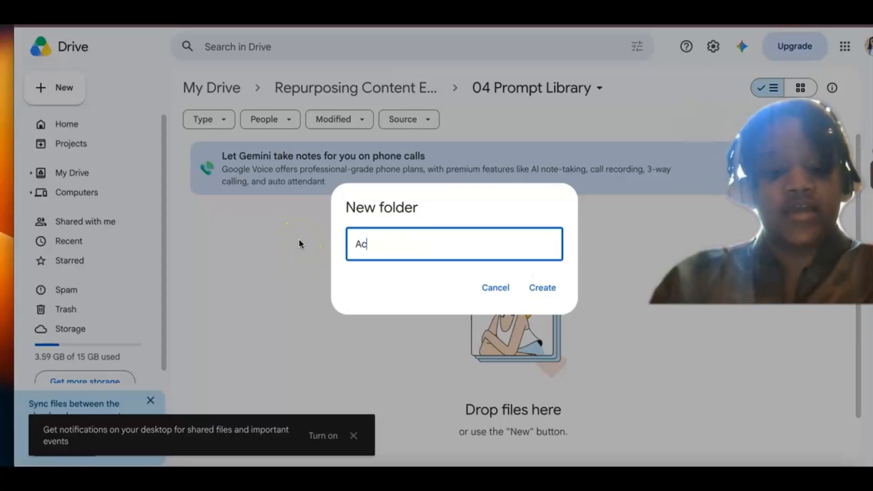
text(tive)
click(537, 291)
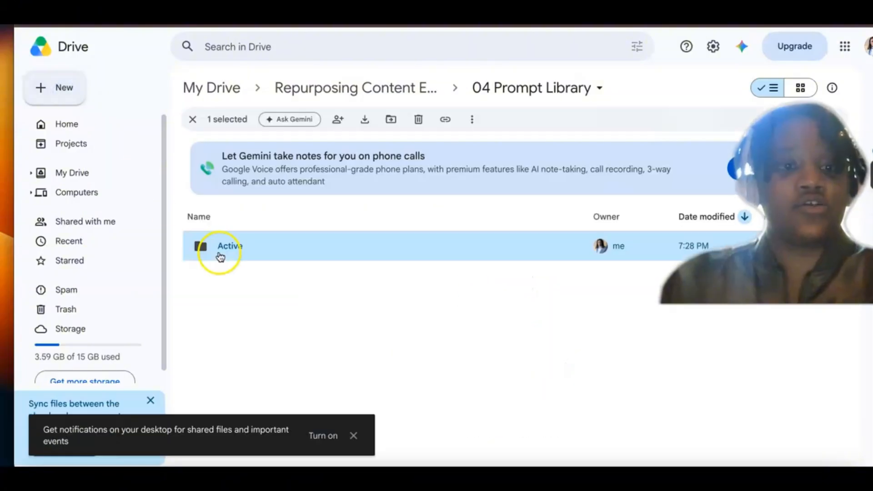
Step: Create a second folder in 04 Prompt Library, named Archived
click(77, 92)
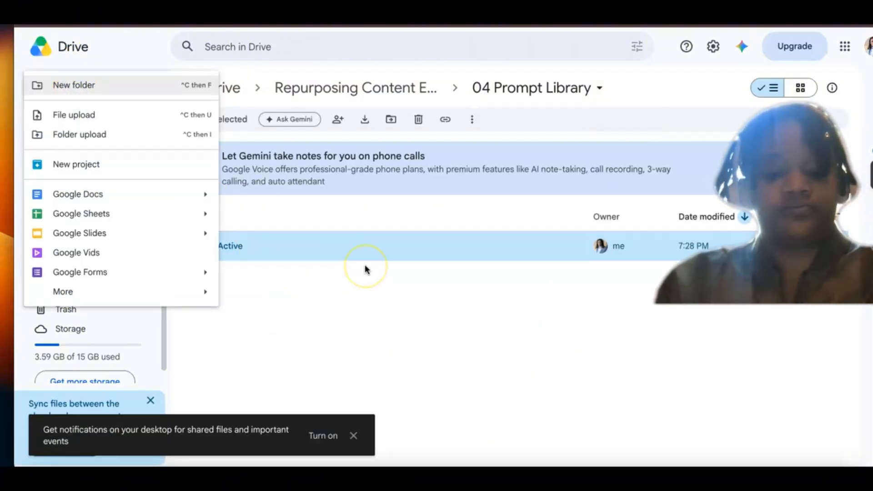
key(Return)
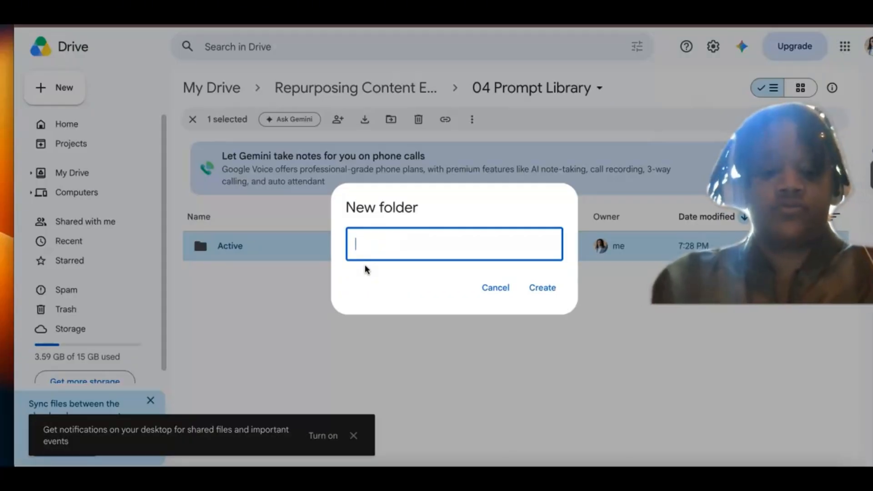
text(Ar)
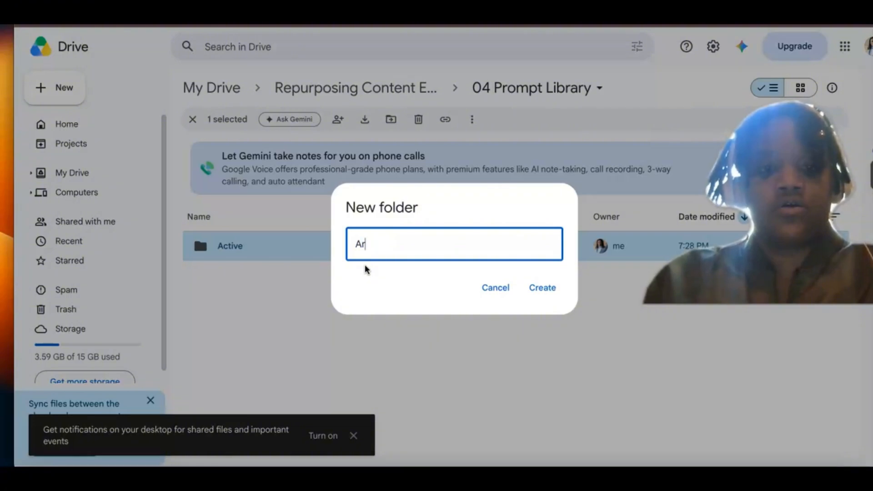
text(chived)
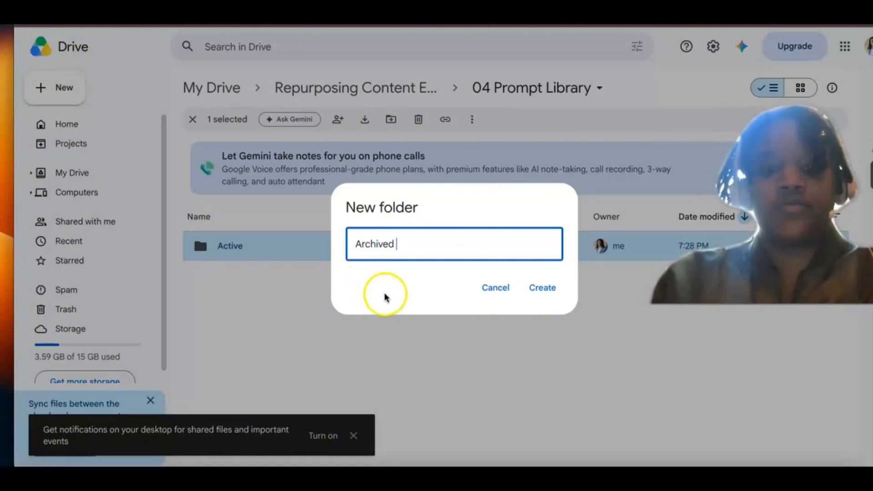
click(532, 296)
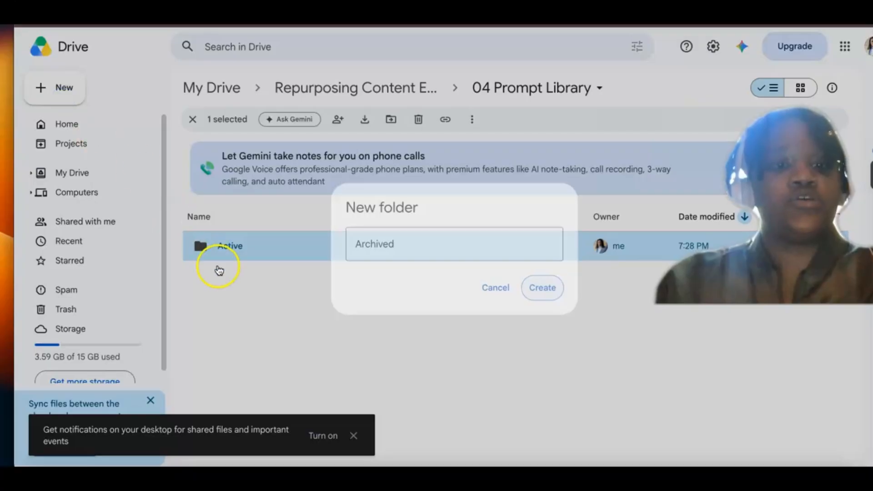
Step: Create a third folder in 04 Prompt Library, named Test
click(78, 86)
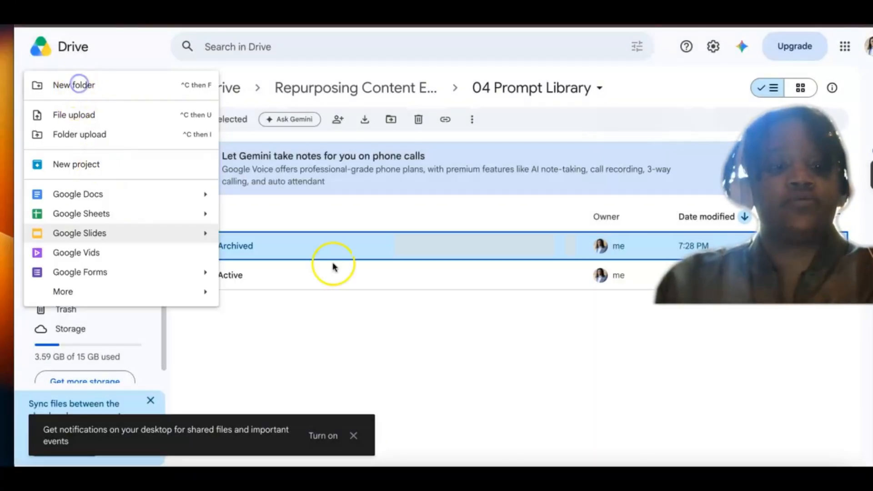
text(Test)
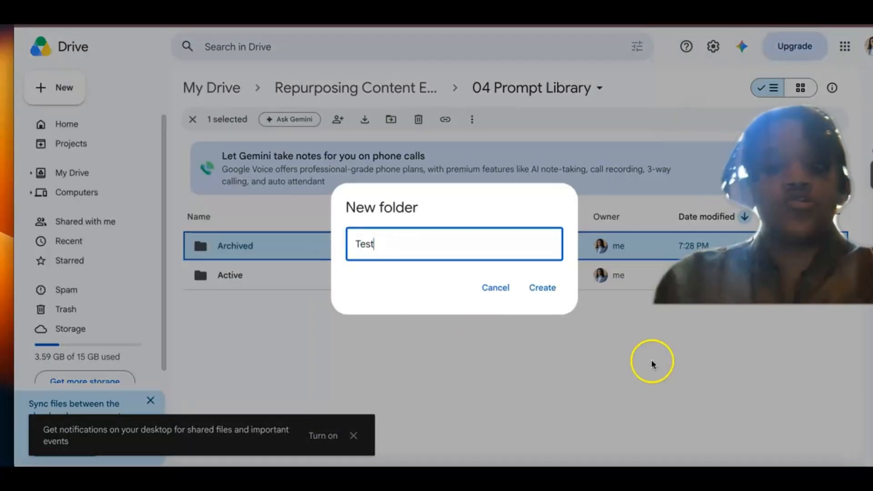
click(542, 288)
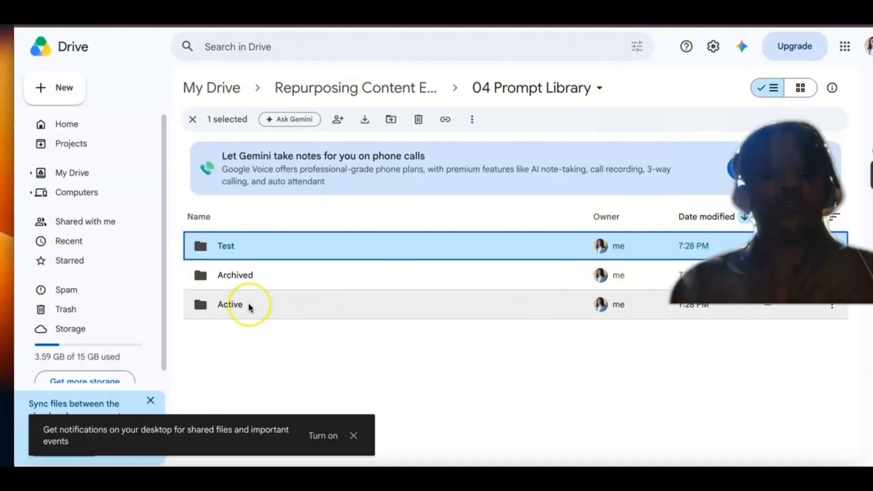
Step: Move the Master Prompt document into the Active folder of 04 Prompt Library, inside Repurposing Content Engine
click(249, 307)
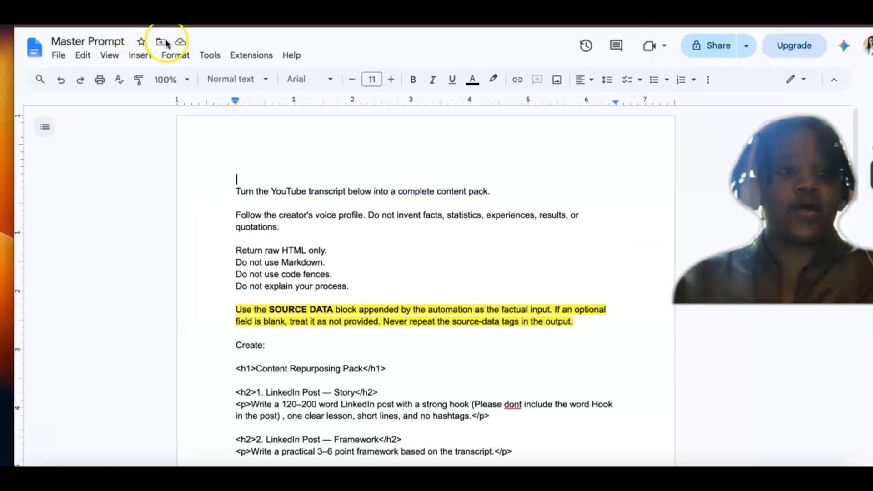
click(162, 43)
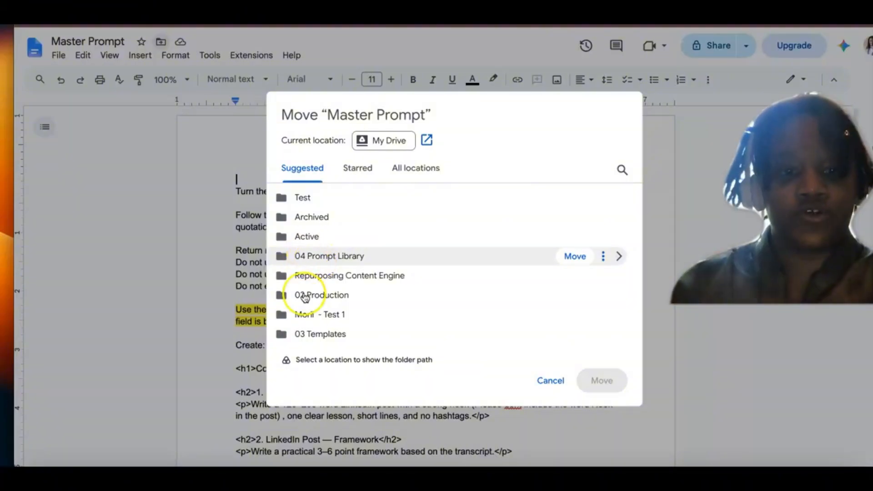
click(448, 295)
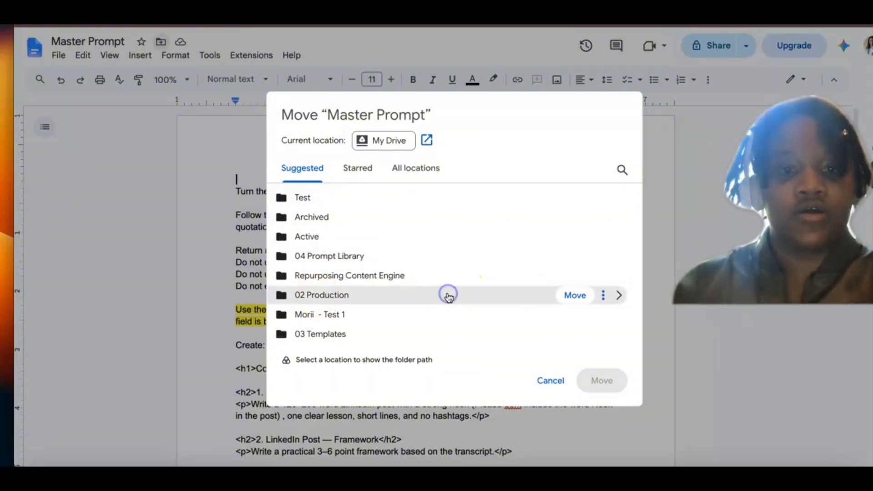
click(324, 295)
double_click(323, 296)
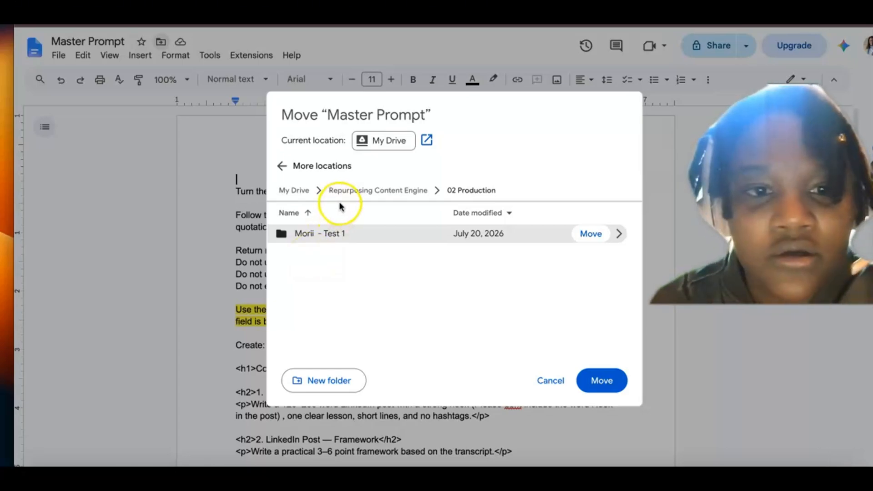
click(352, 196)
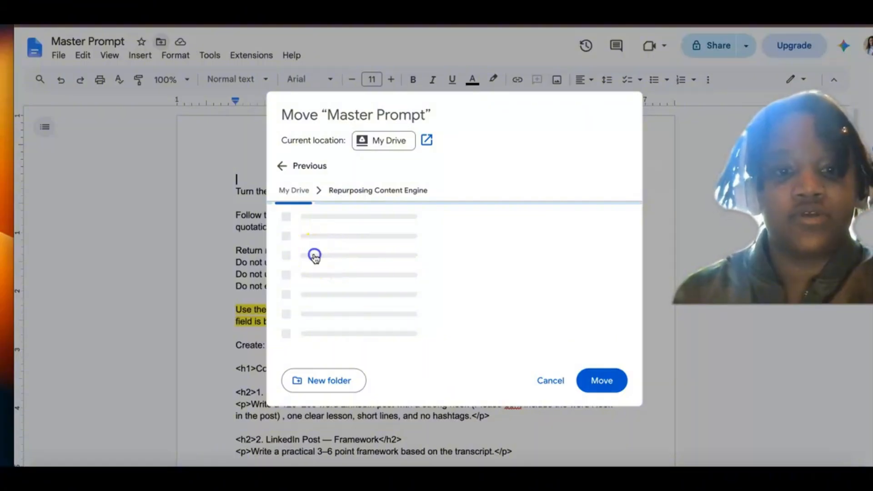
double_click(353, 191)
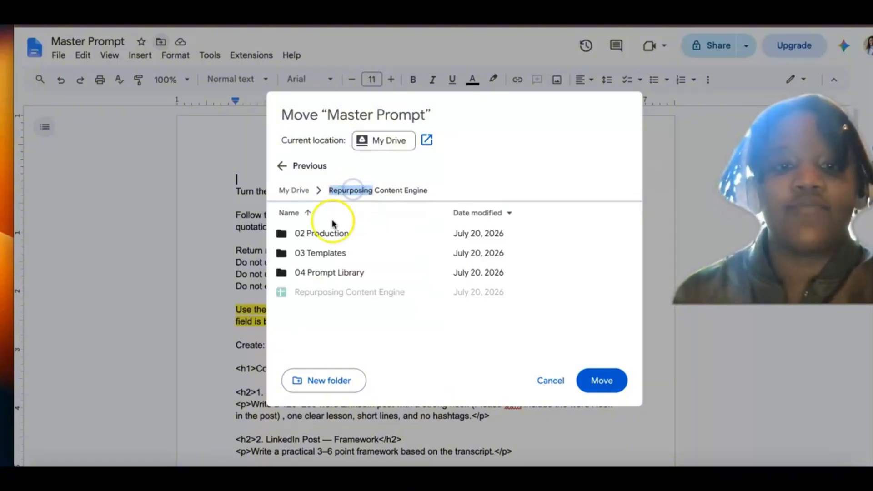
double_click(318, 273)
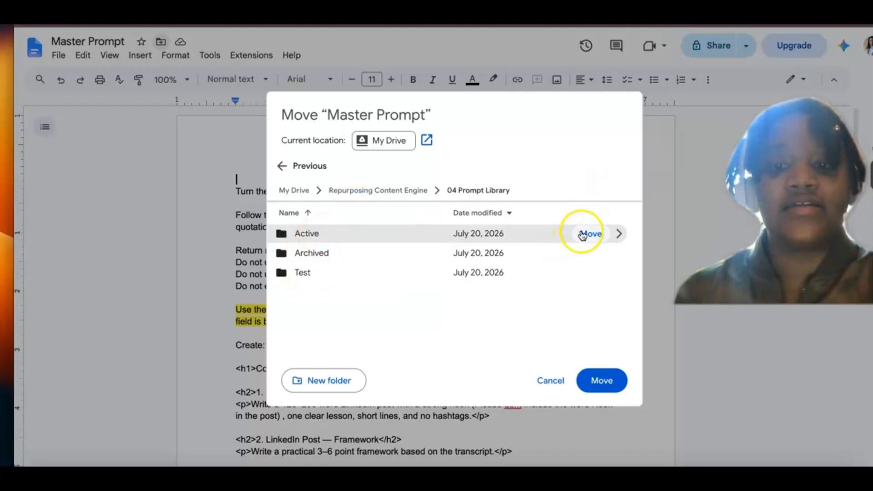
click(584, 235)
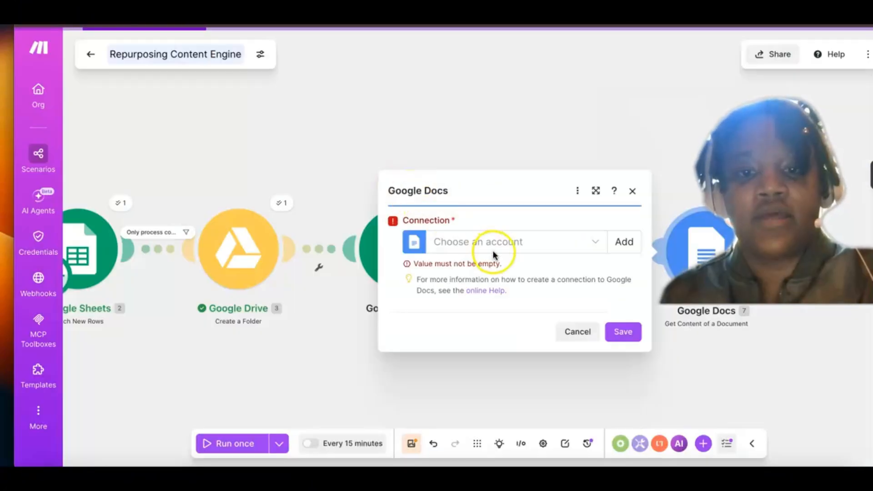
Step: Start a new connection for the Google Docs module in Make and name it Master Prompt
click(494, 250)
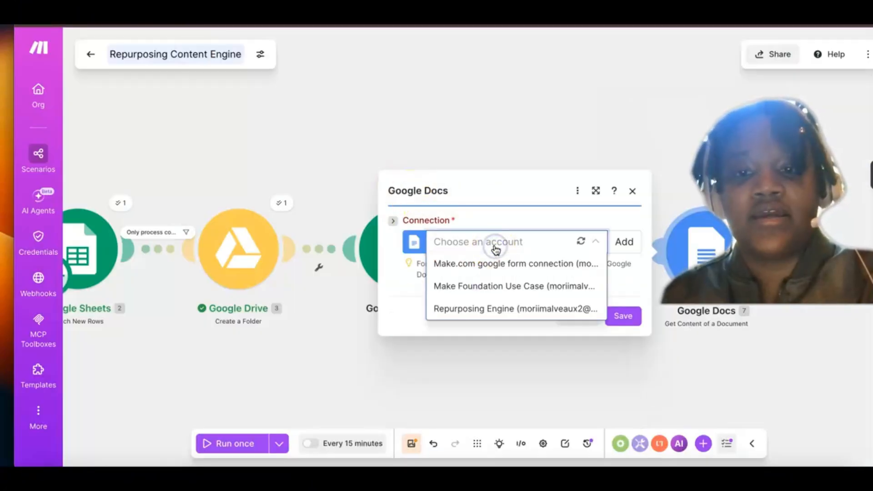
click(621, 245)
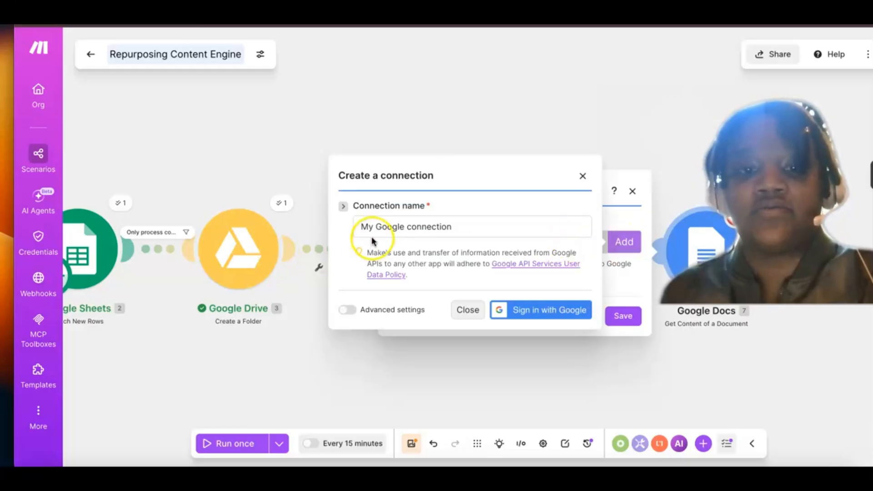
click(377, 230)
key(ctrl+a)
key(BackSpace)
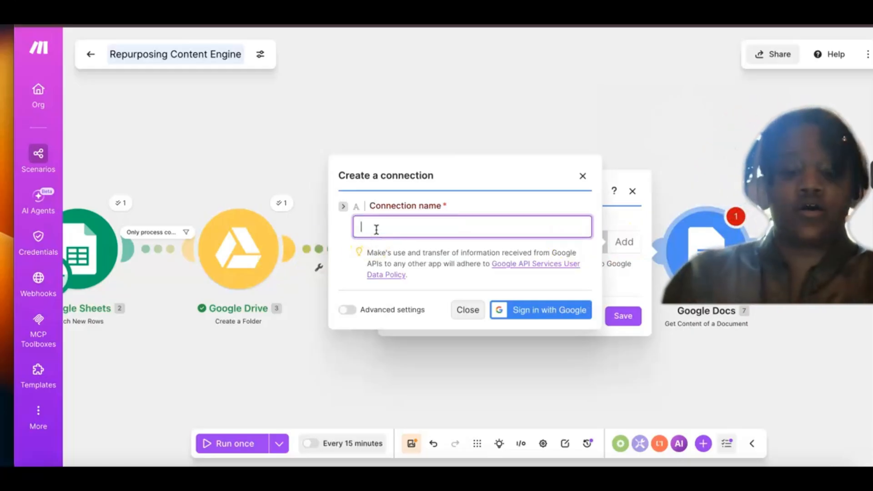
text(Master Prompt)
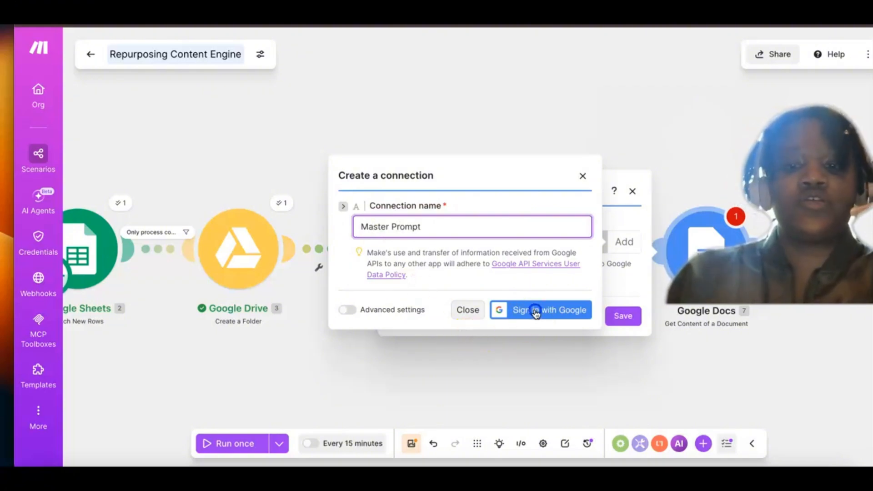
Step: Authorise the new connection with the existing Google account, granting Make access to see all Google Docs documents
click(536, 312)
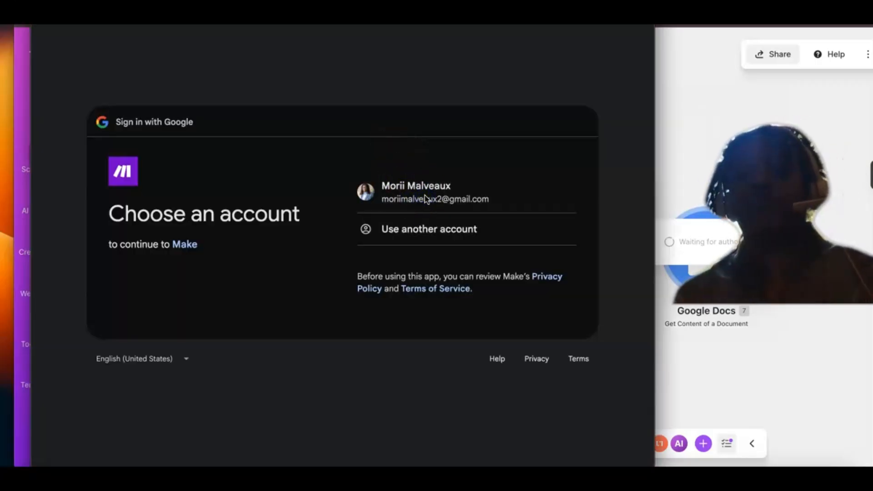
click(420, 205)
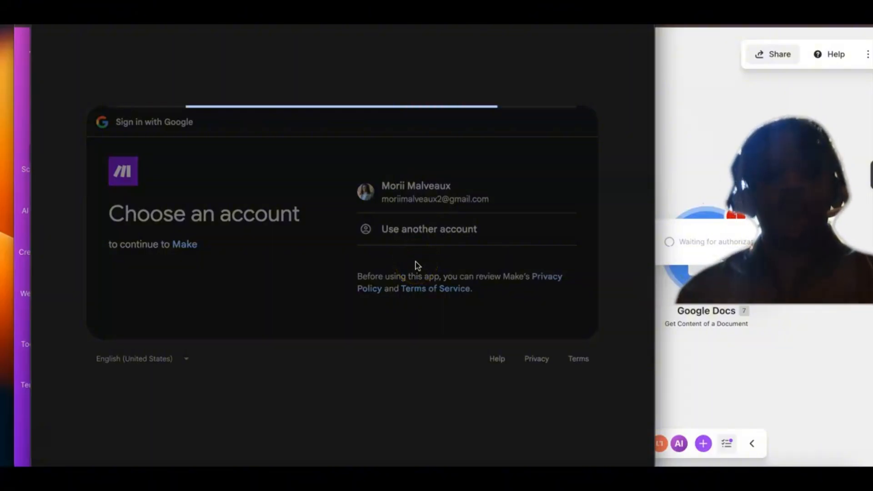
click(502, 308)
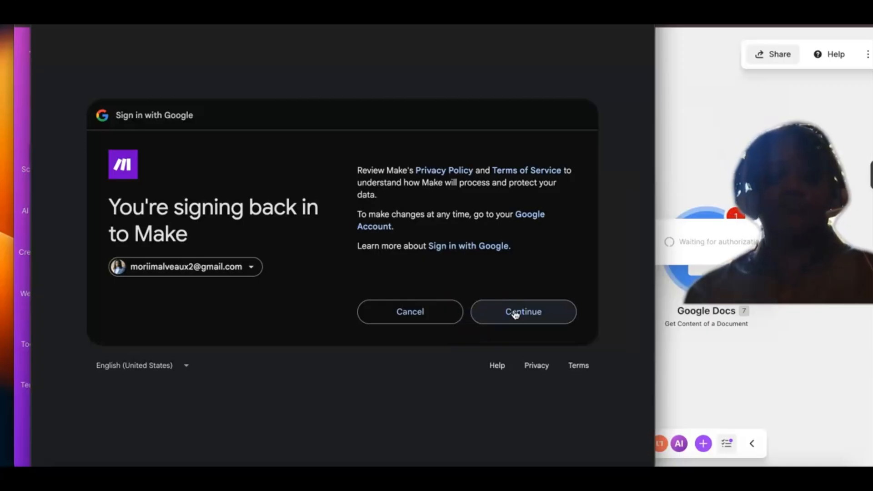
click(515, 313)
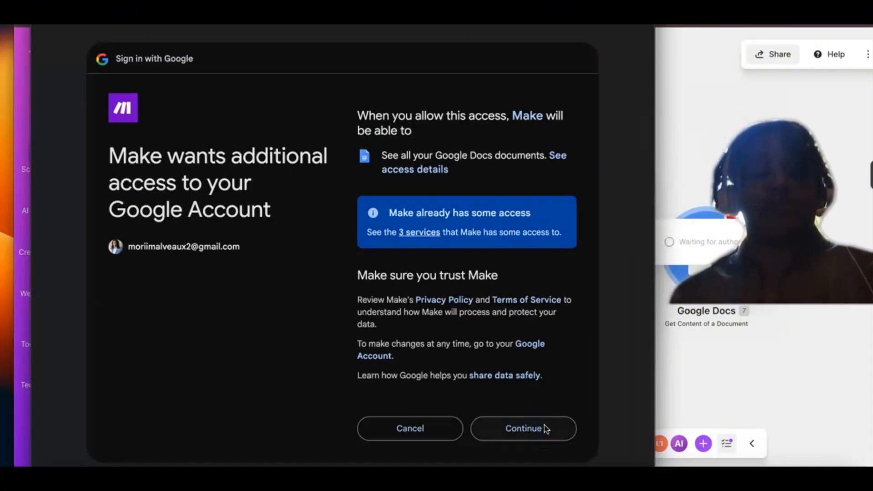
click(523, 428)
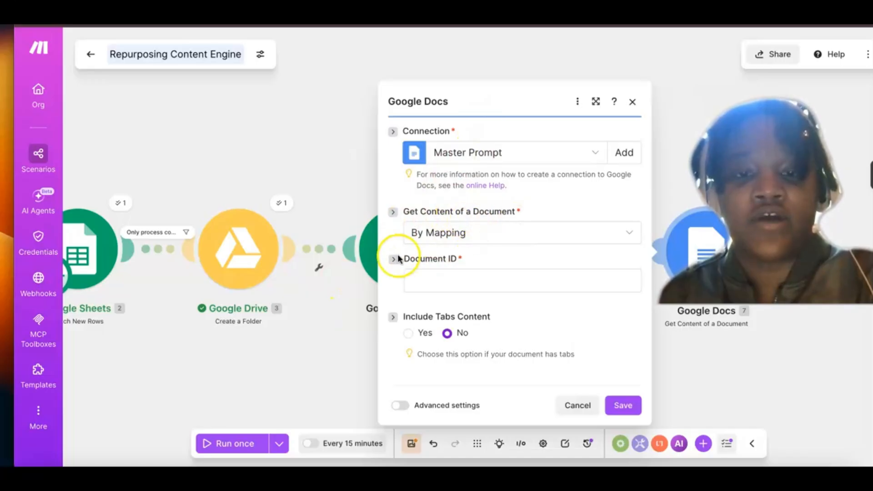
Step: Open the mapping choices for the Document ID and collapse the output groups of the earlier modules
click(450, 280)
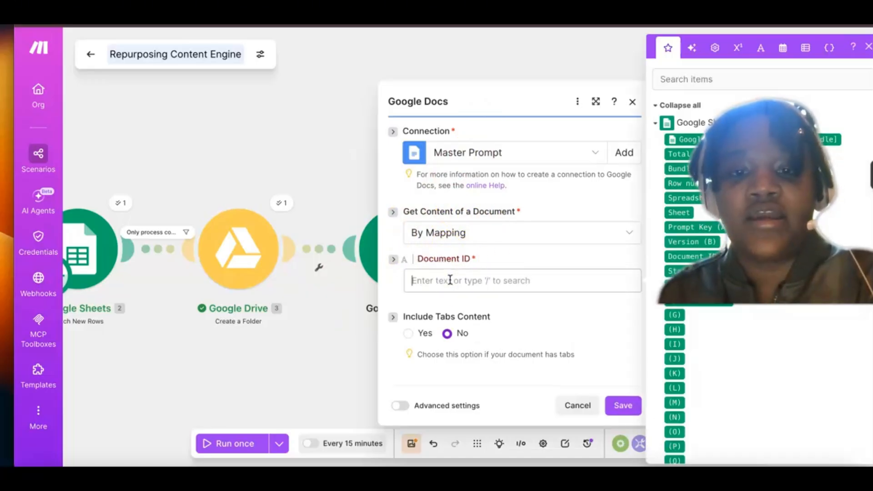
click(393, 127)
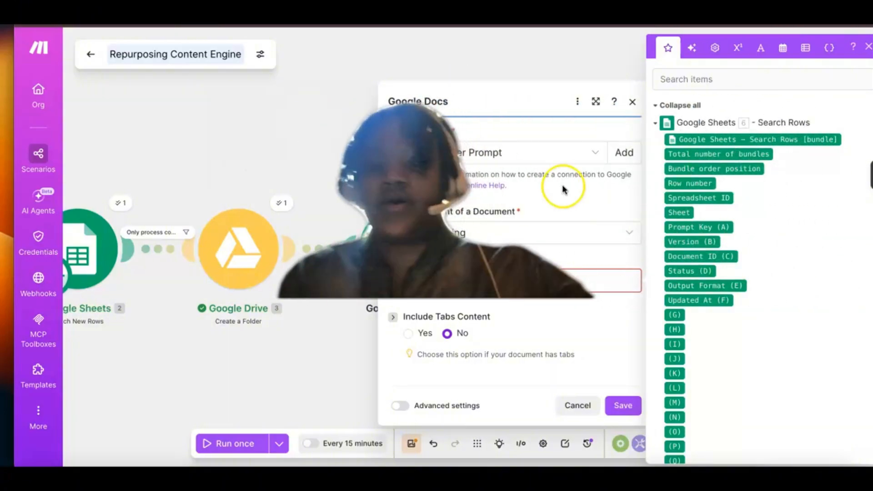
click(656, 123)
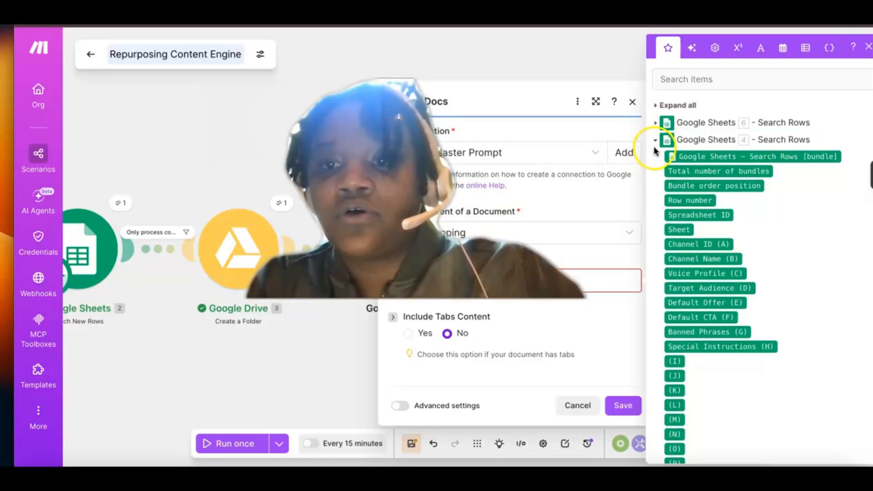
click(656, 140)
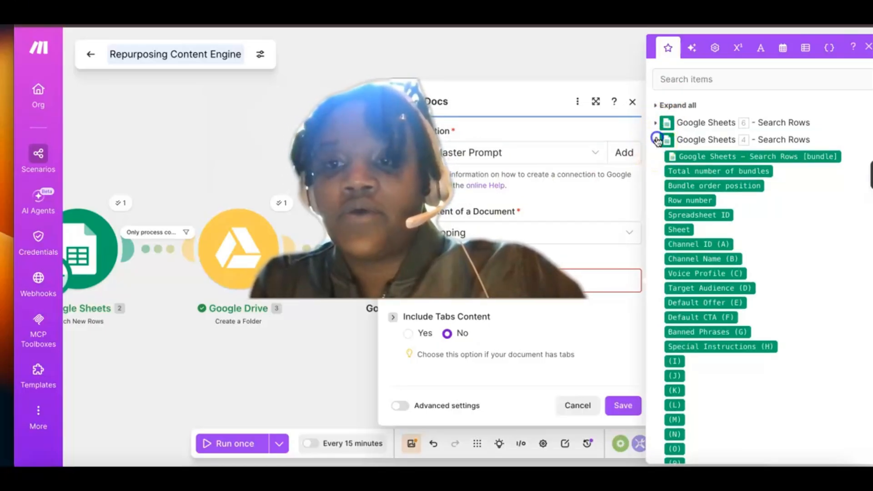
click(657, 157)
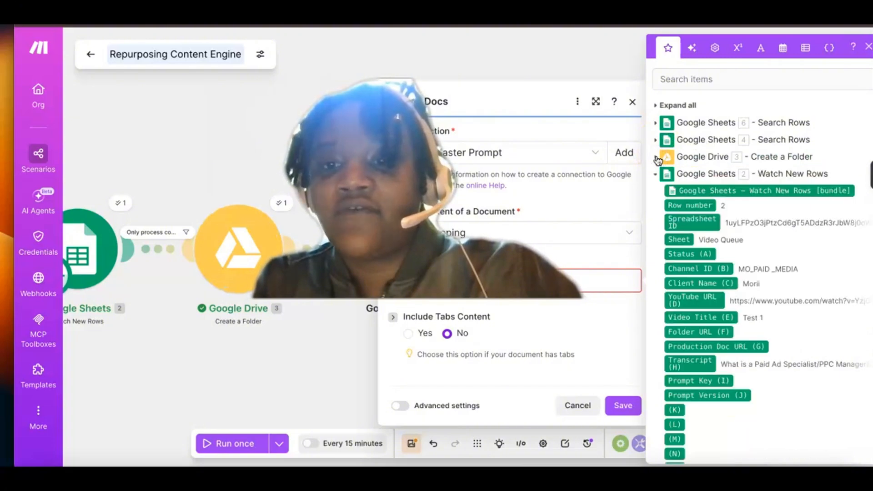
click(656, 175)
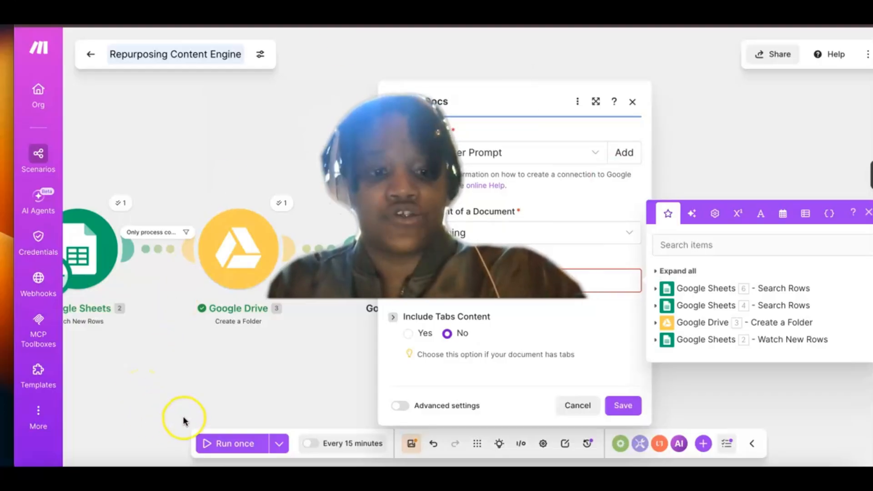
Step: Check the Document ID column in the Prompt Registry Google Sheet, and back in Make expand the Google Sheets 6 Search Rows outputs for mapping
click(252, 475)
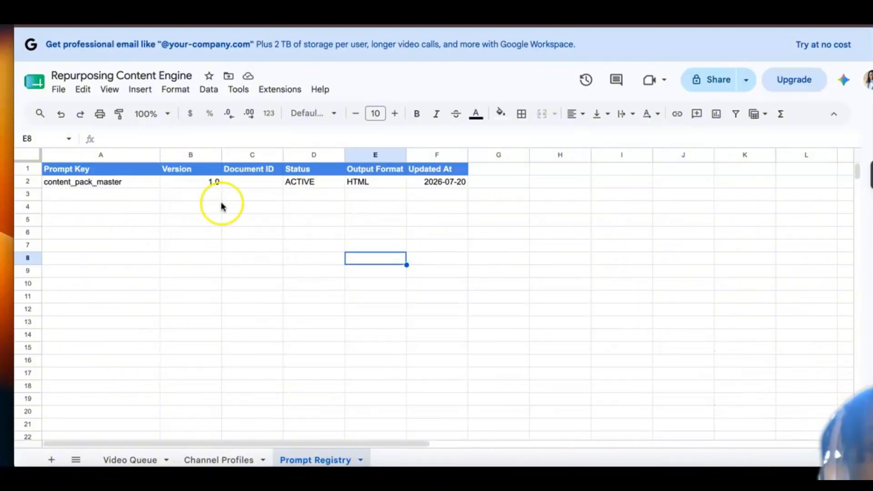
click(239, 171)
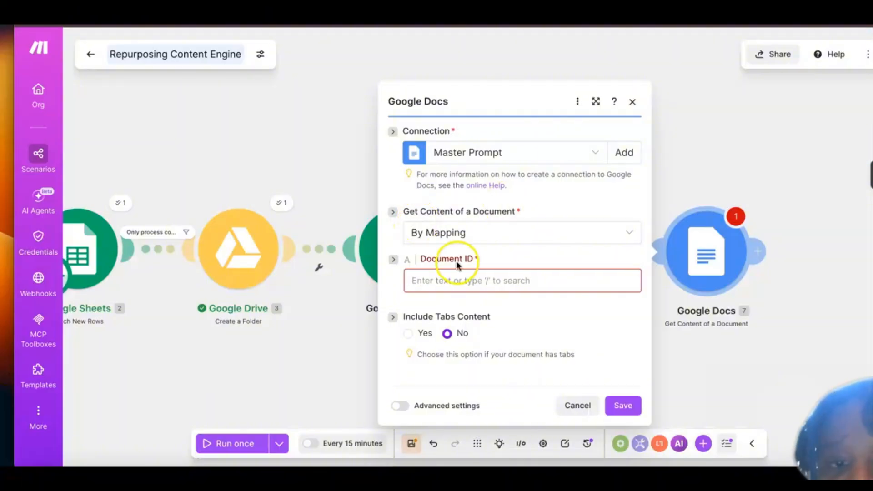
click(444, 284)
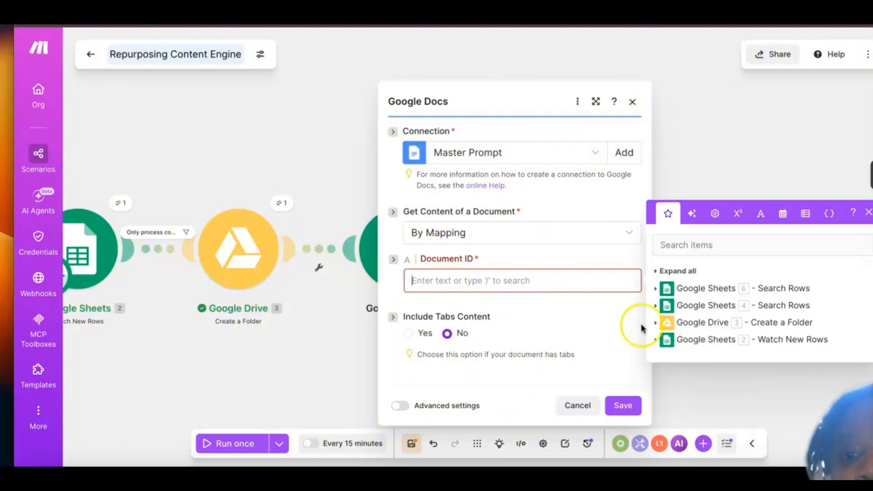
click(706, 291)
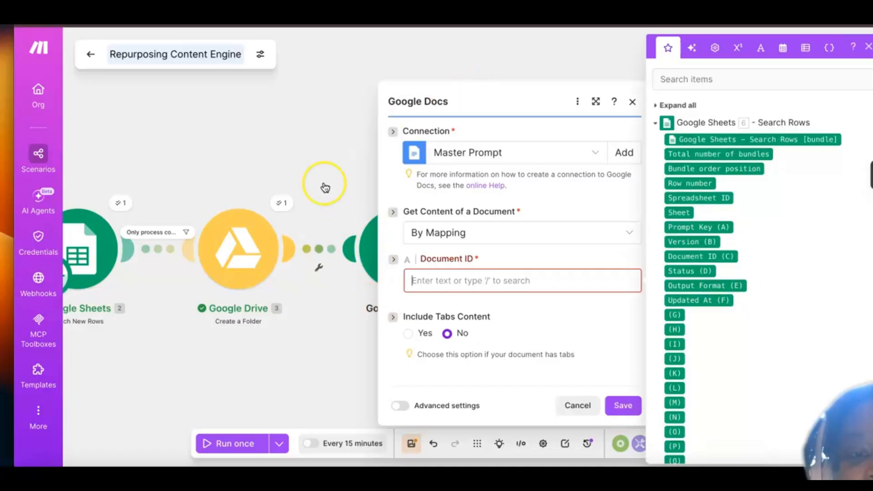
Step: Move the Google Docs settings dialog aside on the canvas and reopen the mapping choices for its Document ID
scroll(326, 187, right, 1)
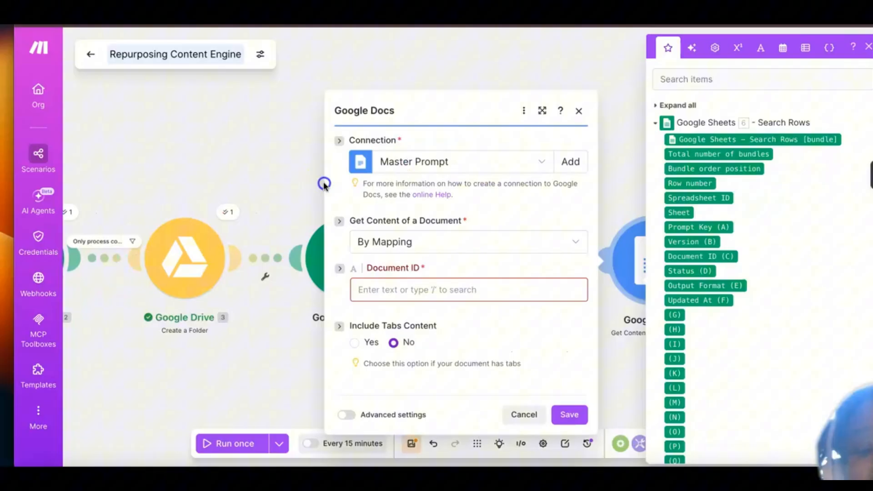
click(345, 242)
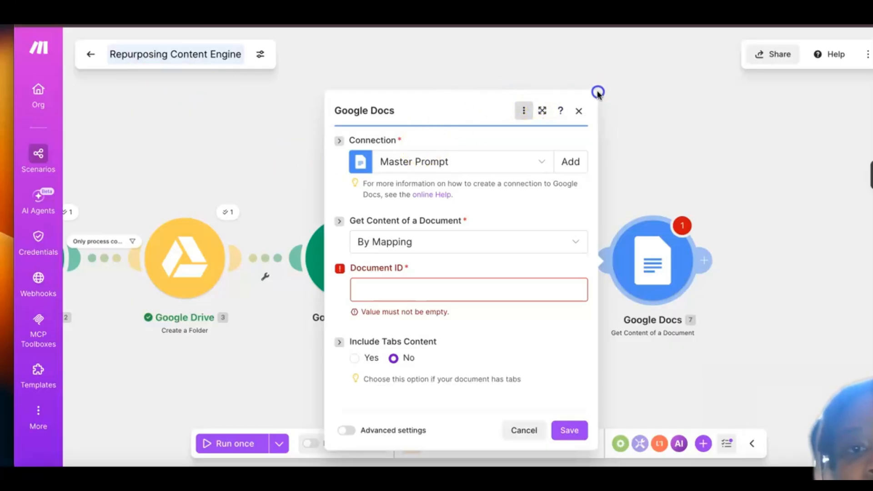
drag(590, 98, 606, 91)
drag(544, 111, 675, 78)
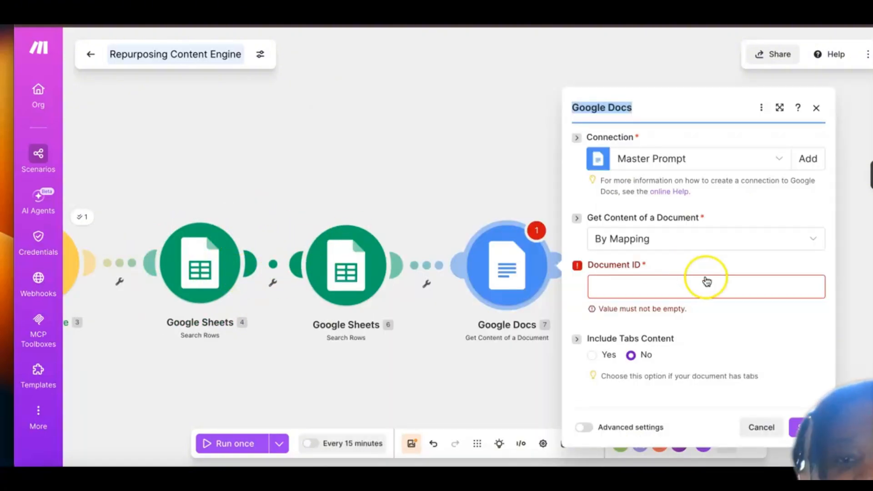
click(644, 287)
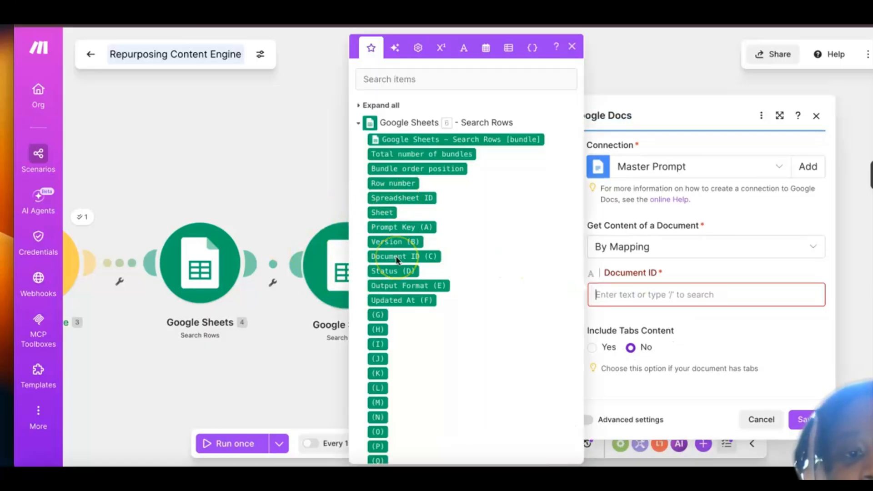
Step: Map Document ID (C) from Google Sheets 6 Search Rows as the Document ID, then save the Google Docs module and the scenario
mouse_move(397, 260)
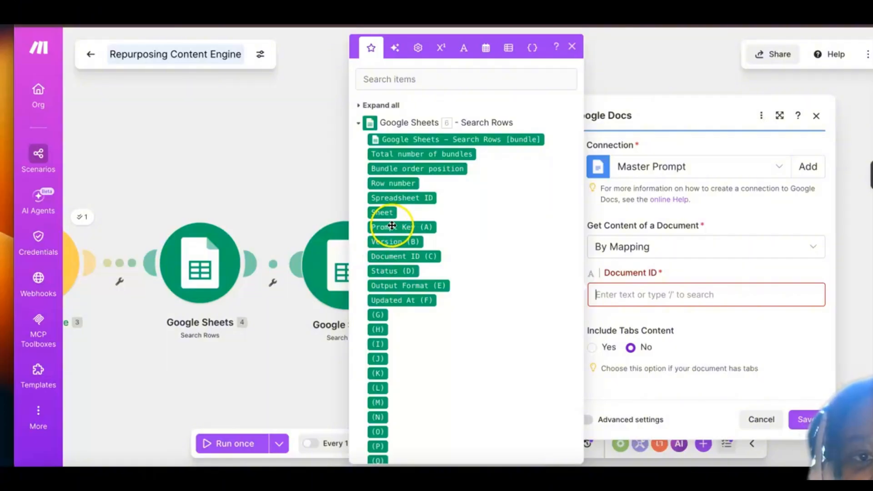
mouse_move(387, 226)
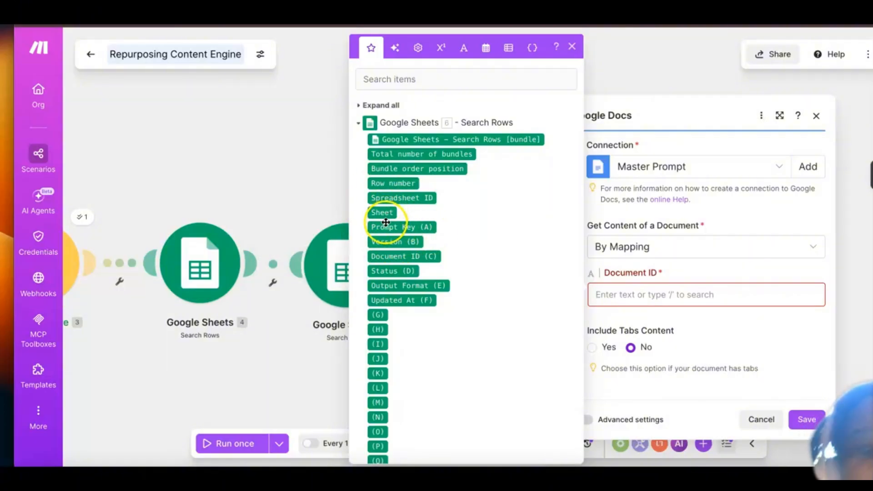
scroll(447, 280, down, 1)
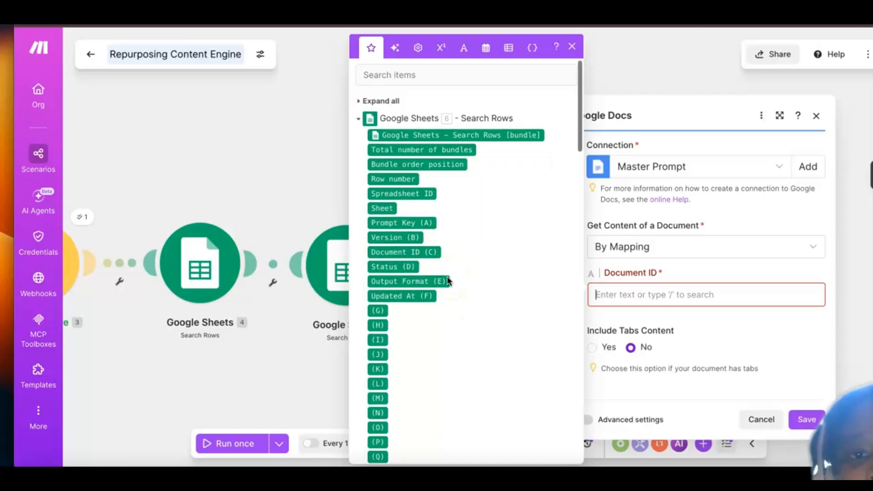
scroll(448, 280, down, 1)
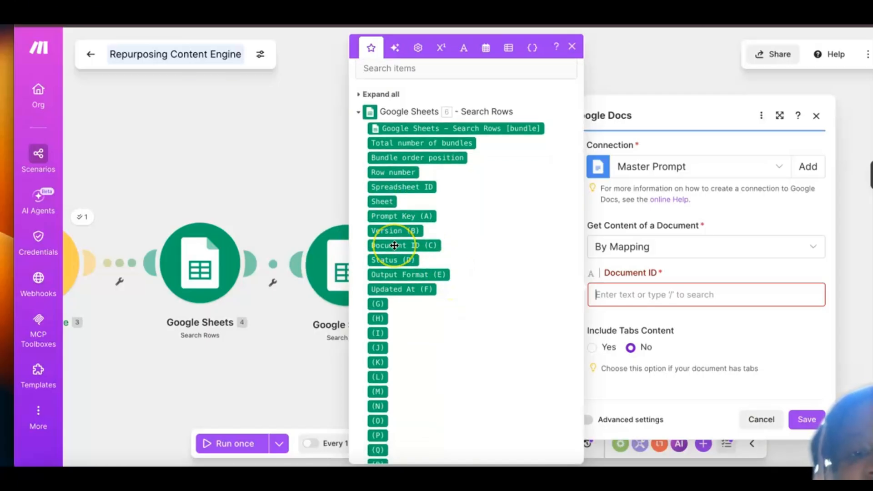
drag(394, 246, 628, 300)
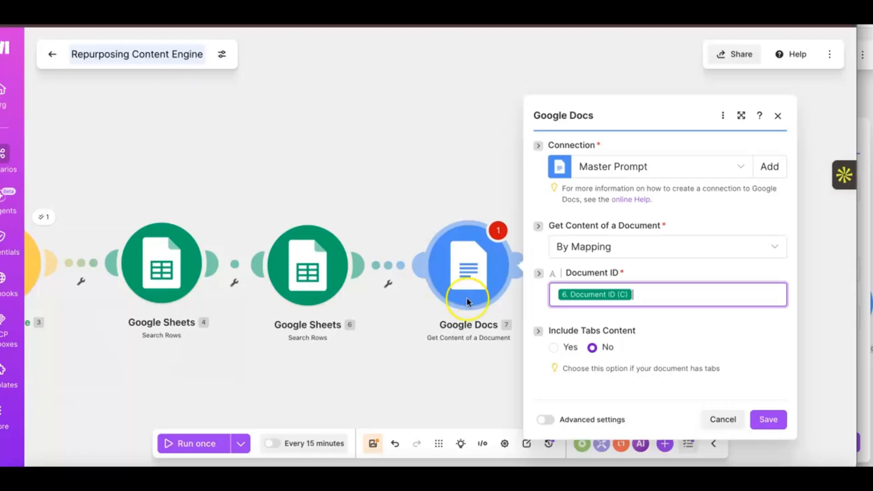
click(757, 419)
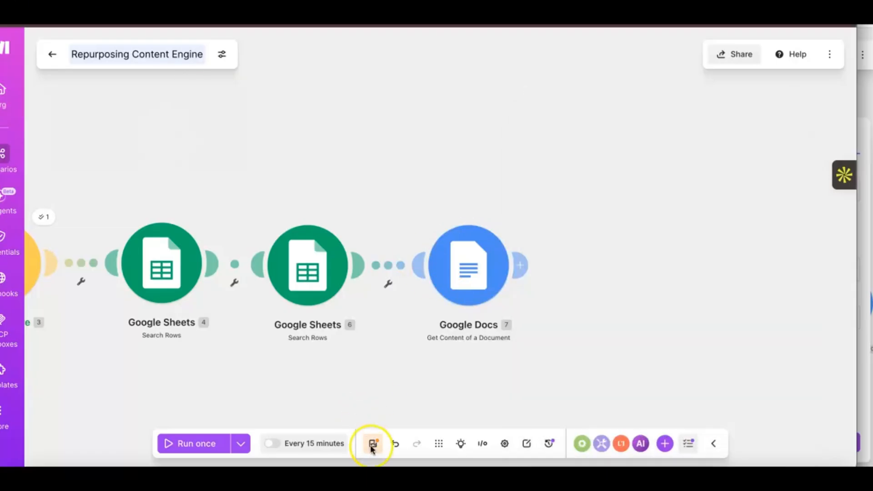
click(372, 444)
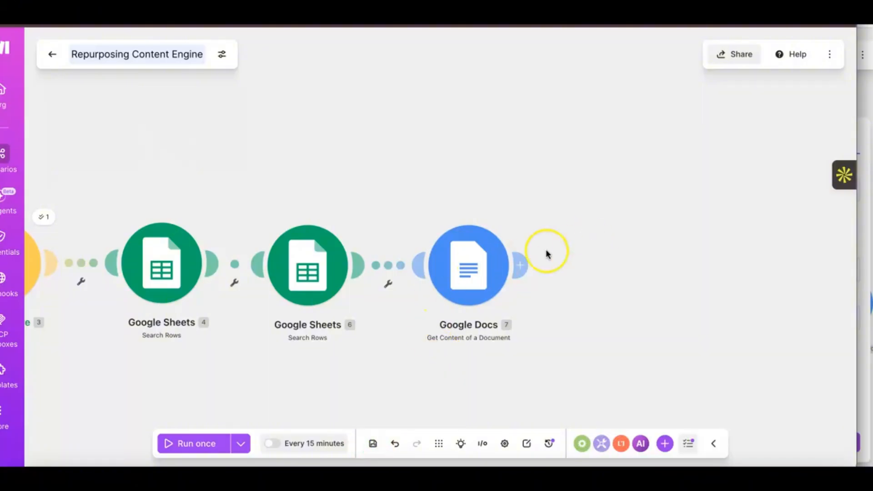
Step: Review the scenario's module chain from its start, and check the Status column of the Video Queue sheet in Google Sheets
scroll(498, 262, left, 2)
scroll(496, 263, left, 5)
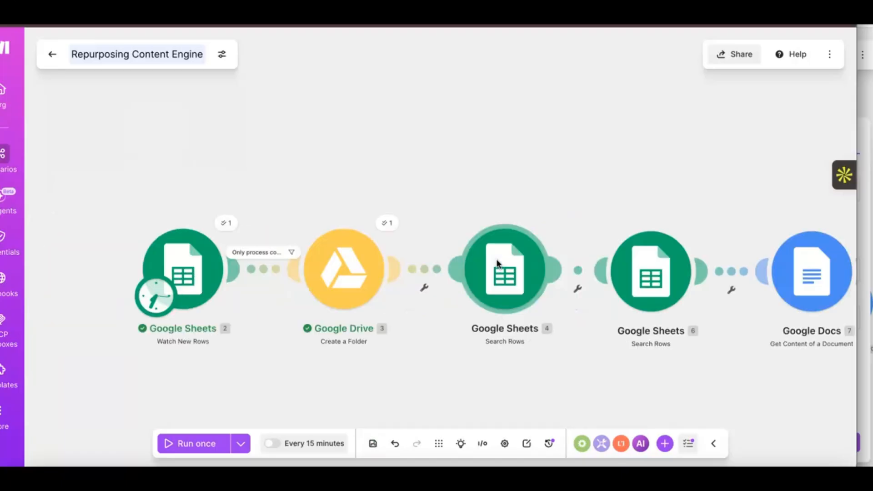
scroll(109, 334, right, 1)
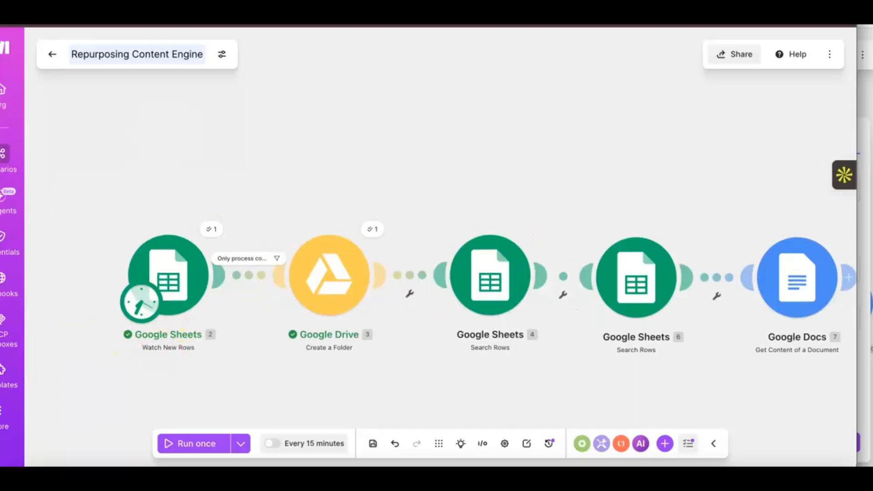
click(103, 464)
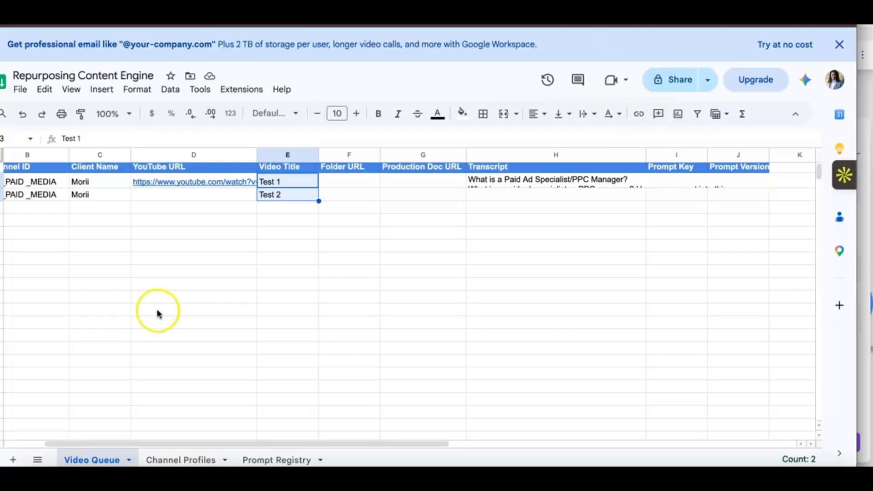
scroll(339, 313, left, 2)
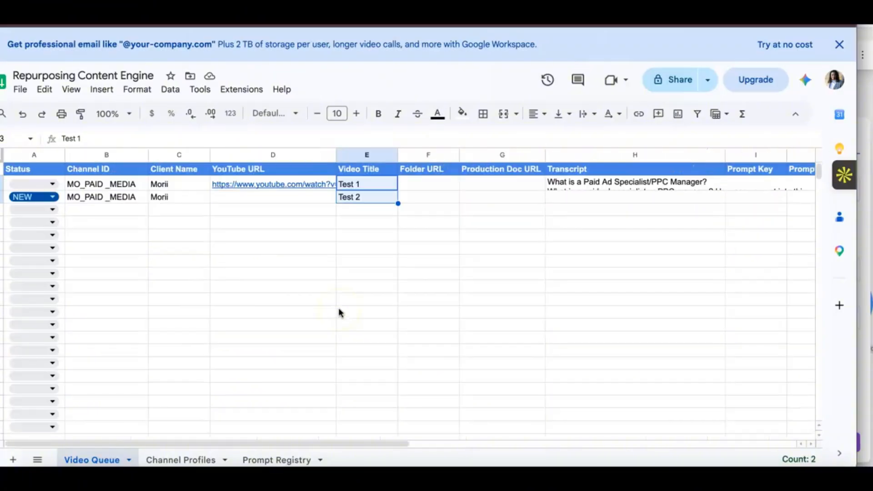
click(13, 197)
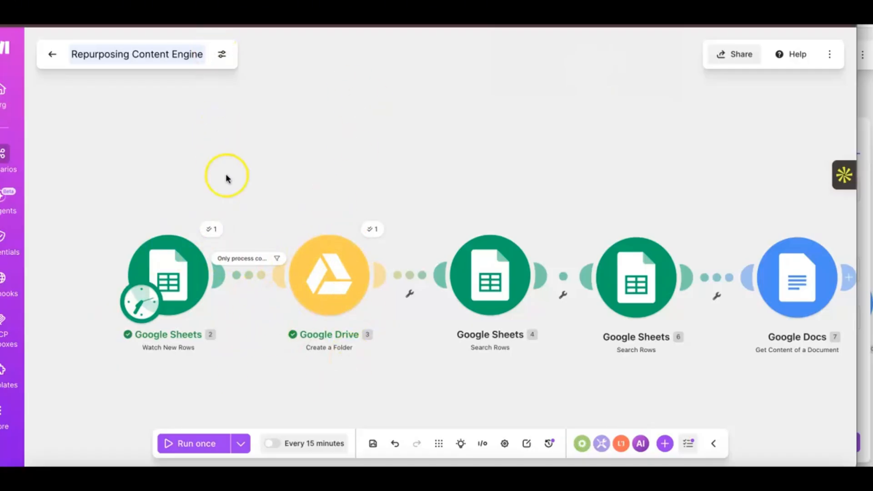
Step: Switch to Google Drive and open the 02 Production folder inside the Repurposing Content Engine folder
key(ctrl+Tab)
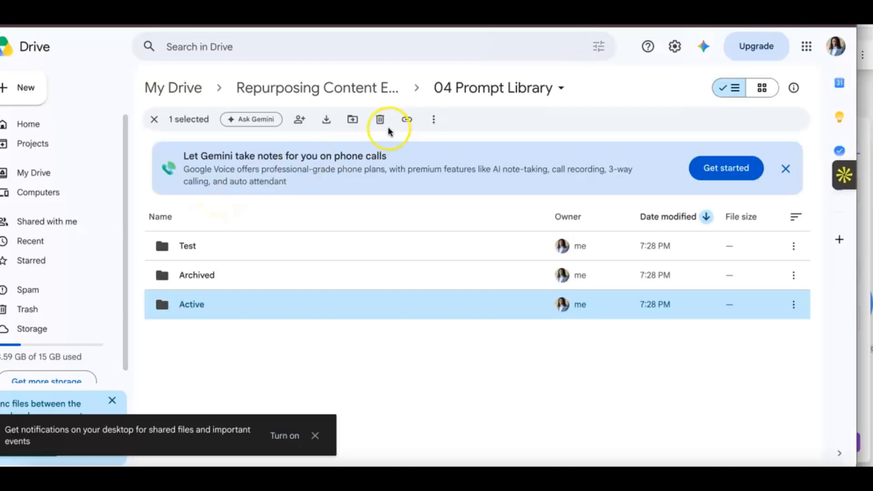
click(276, 91)
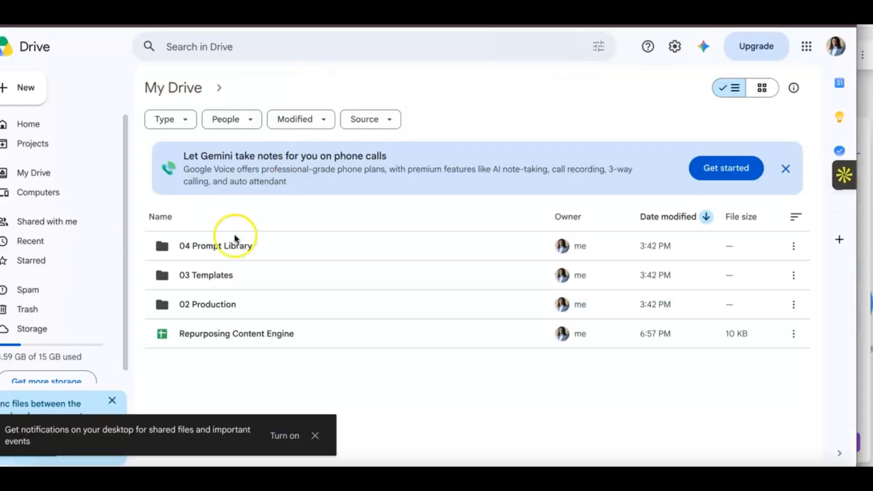
click(197, 359)
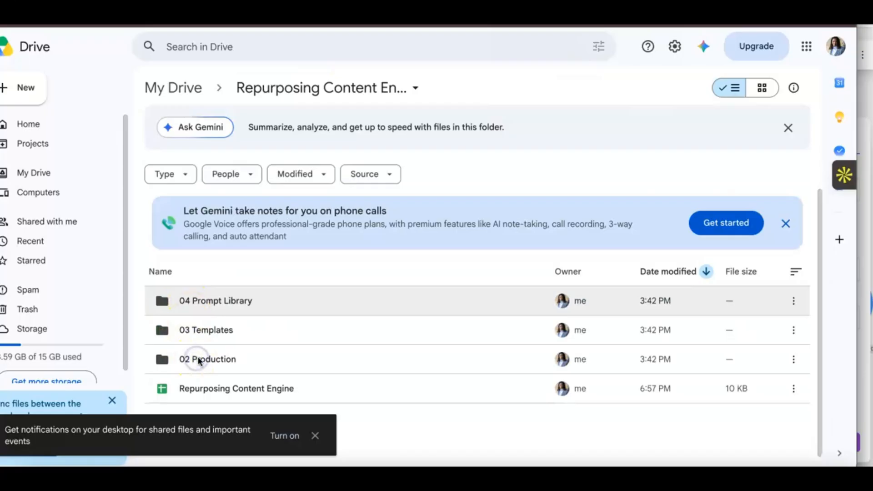
click(209, 359)
double_click(209, 360)
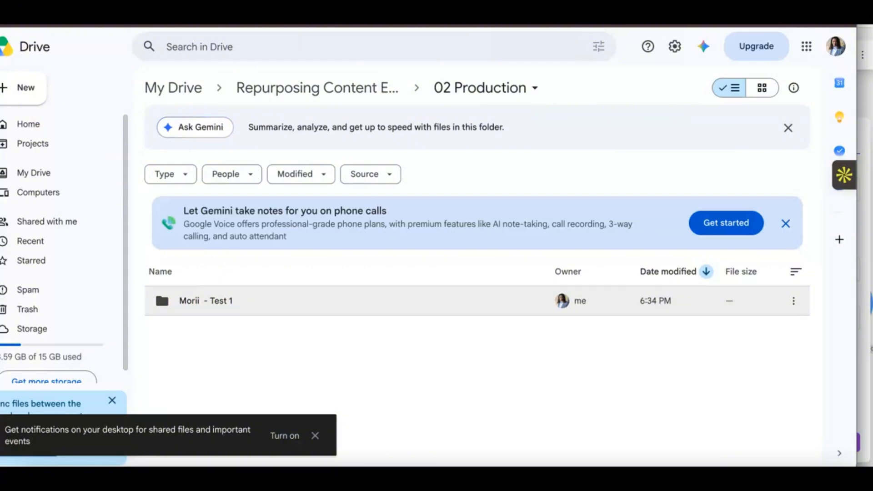
Step: Return to Make and review the Google Sheets 4 Search Rows settings, including the Channel ID filter
click(226, 282)
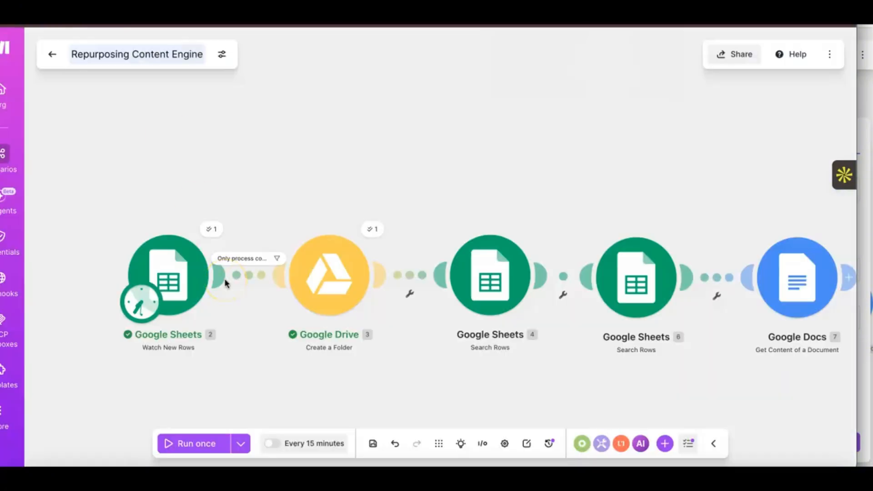
scroll(225, 283, right, 2)
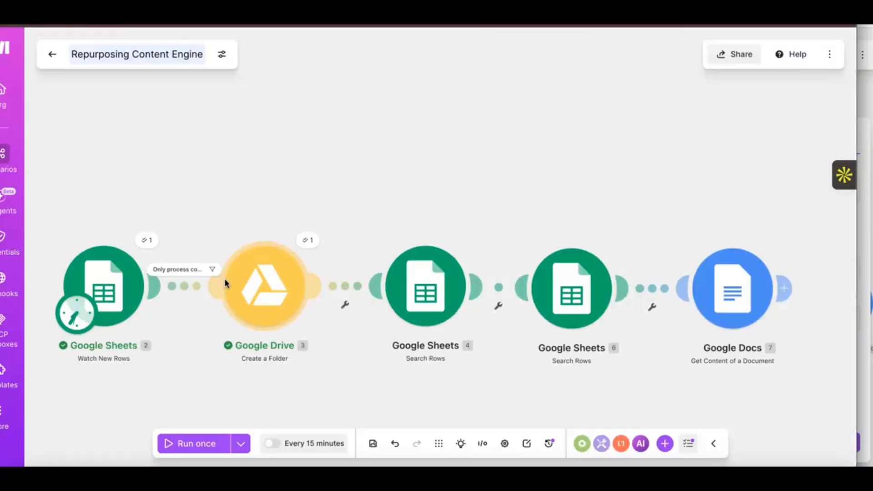
click(439, 268)
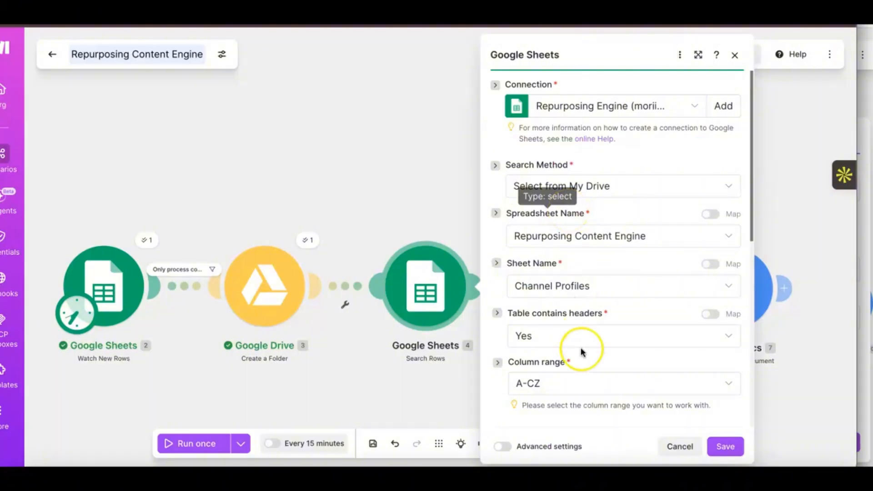
scroll(580, 348, down, 3)
scroll(581, 351, down, 3)
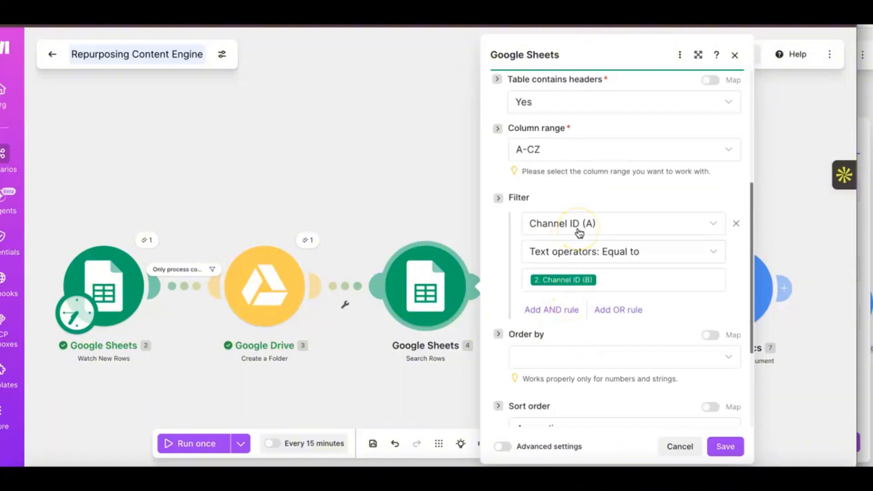
scroll(579, 232, down, 1)
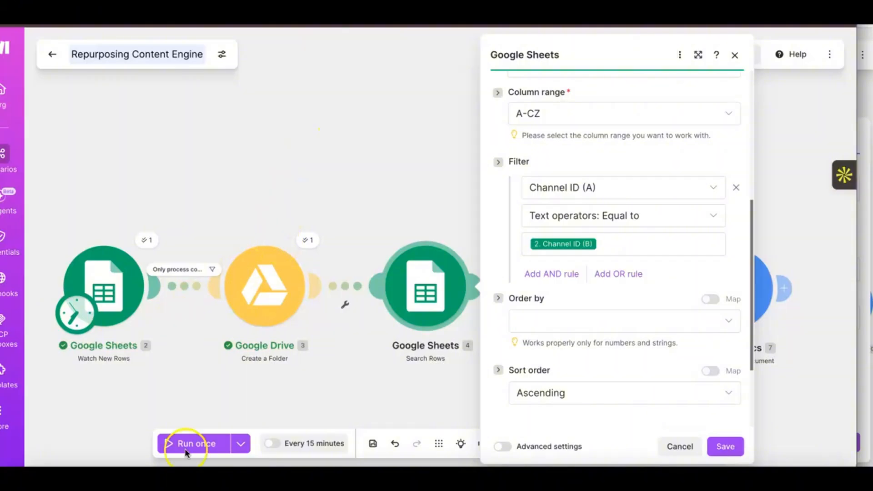
Step: Check the Channel Profiles and Video Queue sheets in Google Sheets, and back in Make save the Google Sheets 4 module
key(ctrl+Tab)
click(152, 459)
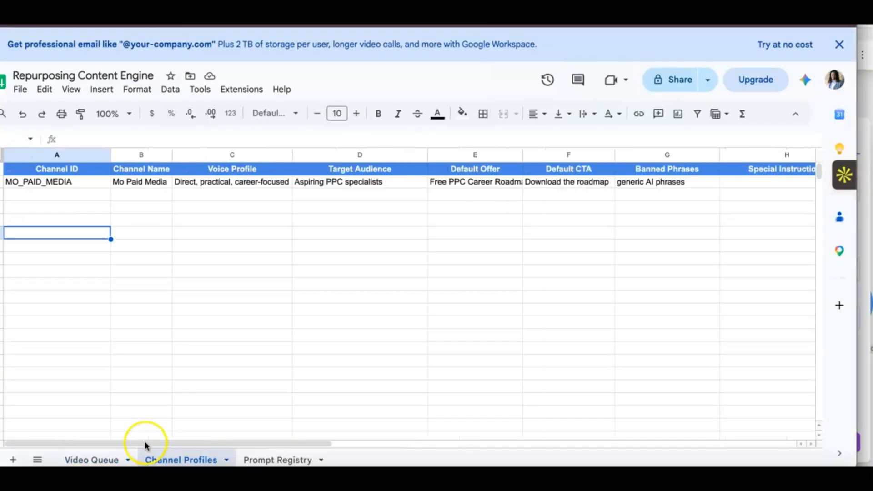
click(81, 460)
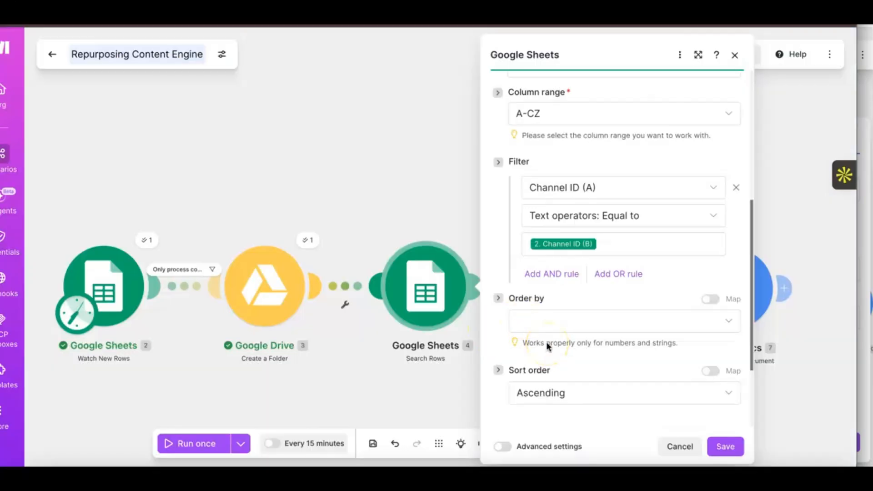
scroll(548, 347, down, 3)
click(725, 445)
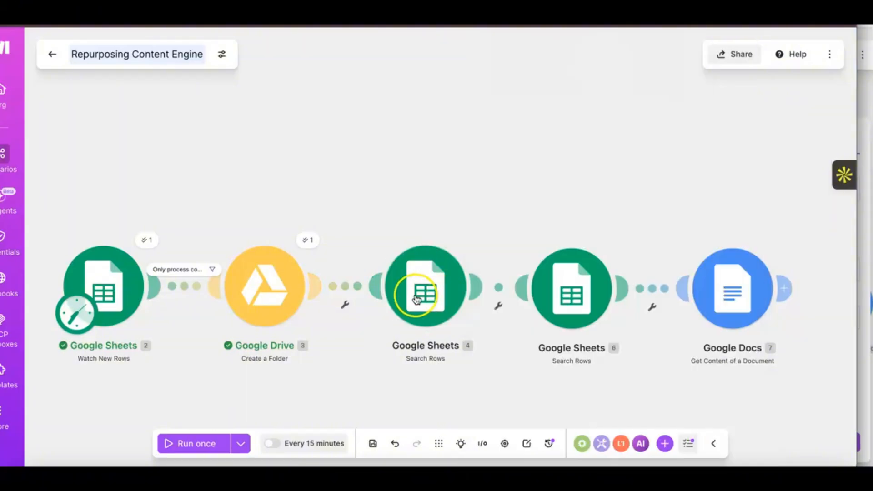
Step: Review the Google Sheets 6 Search Rows settings, including the Prompt Key and Status filter rules, and save the module
scroll(474, 286, right, 3)
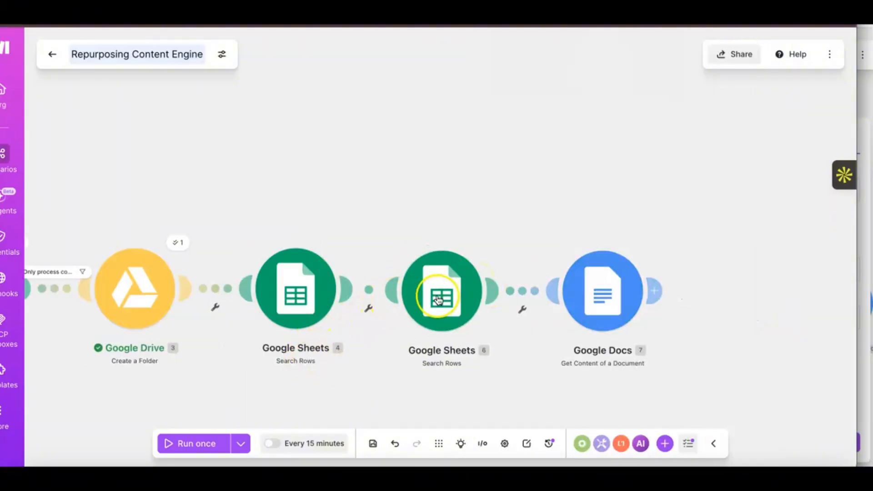
click(440, 311)
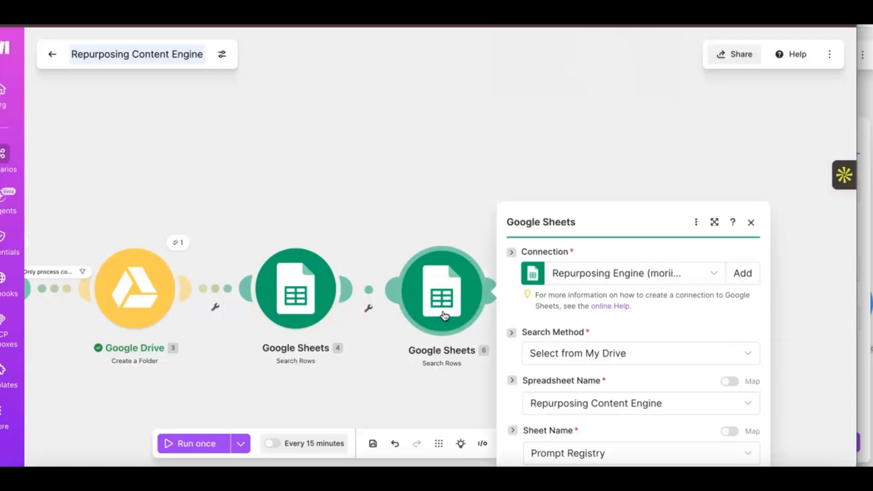
click(561, 296)
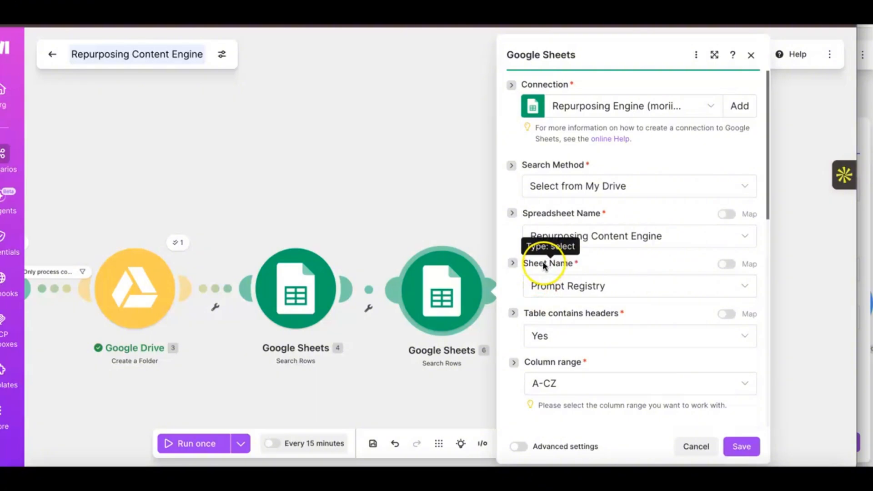
scroll(541, 350, down, 1)
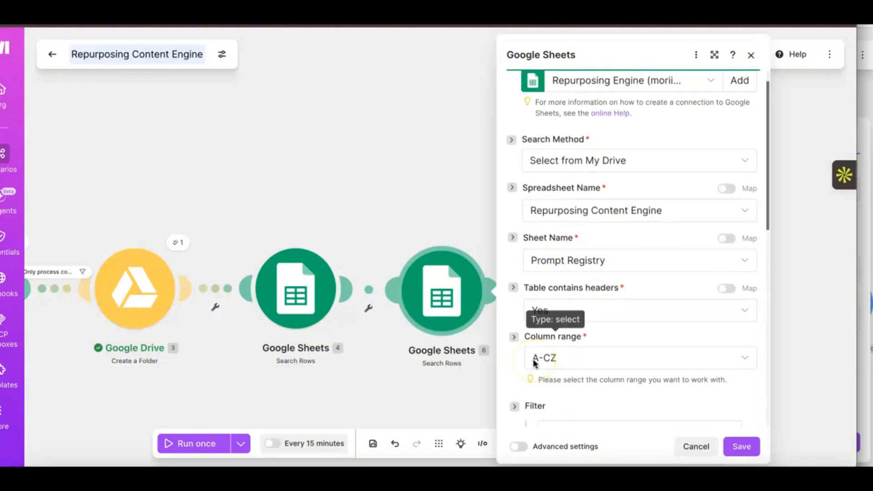
scroll(534, 361, down, 8)
scroll(533, 362, up, 1)
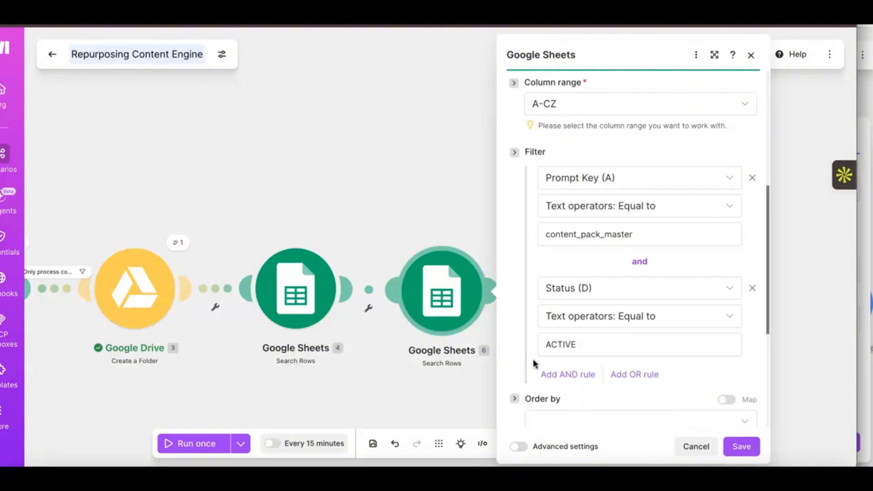
scroll(533, 359, up, 1)
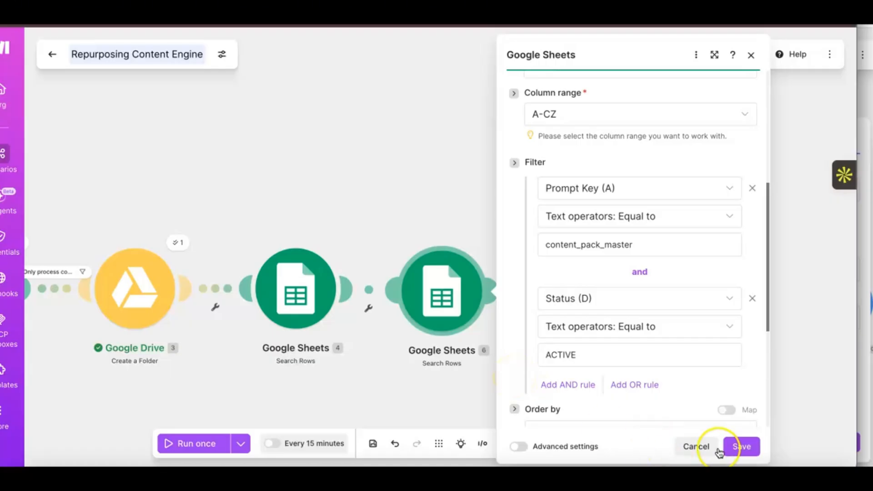
click(741, 446)
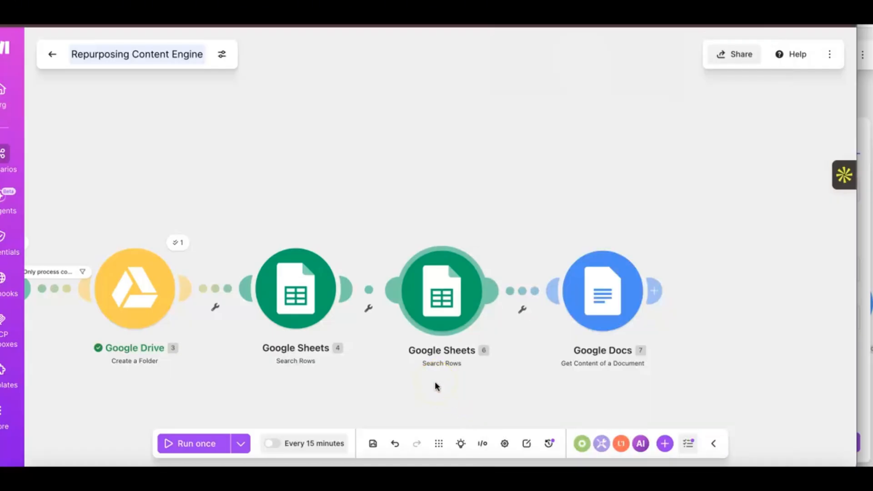
Step: Open the settings of the Google Docs 7 Get Content of a Document module for review
click(600, 307)
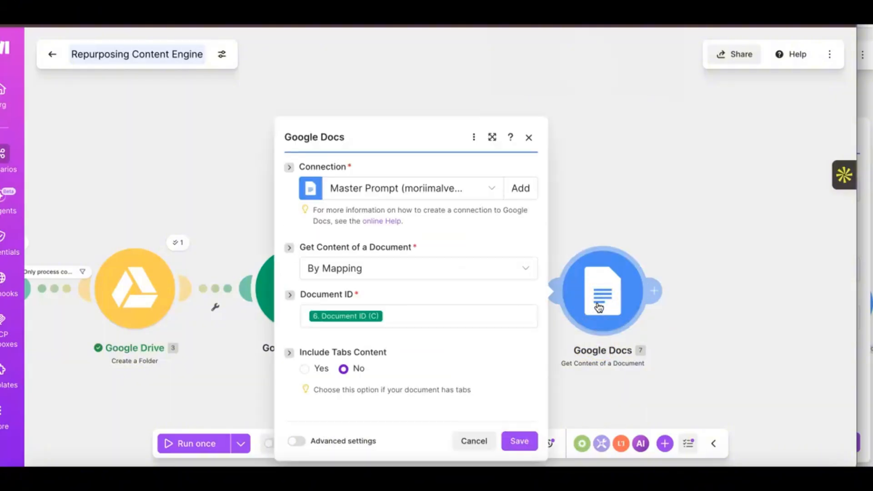
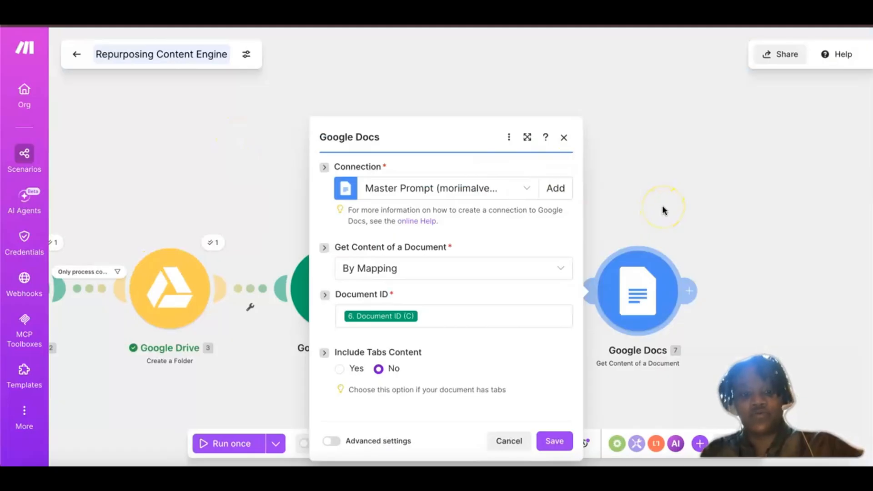
Step: Save the Google Docs 7 module and add an OpenAI (ChatGPT, Sora, Whisper) Generate a response module after it
click(554, 441)
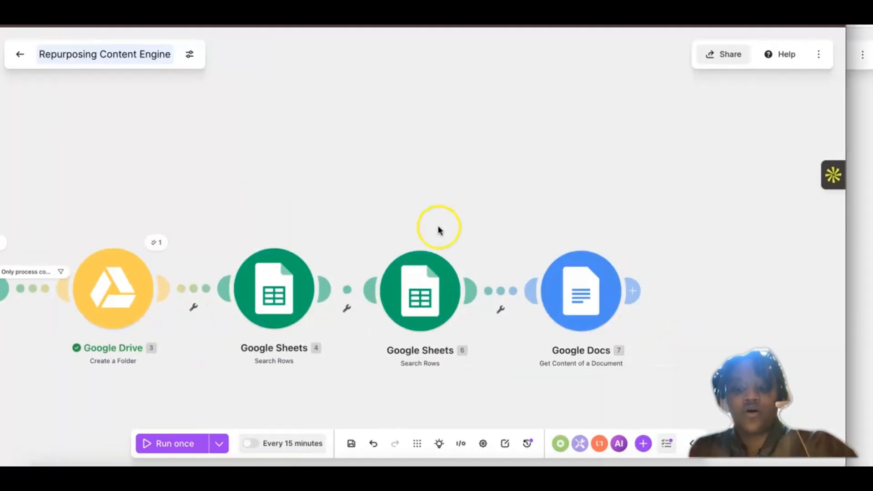
click(547, 294)
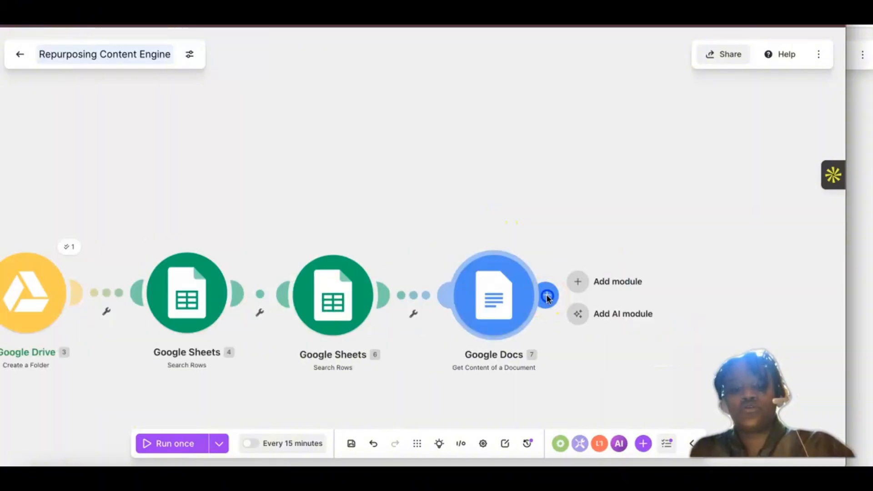
click(575, 282)
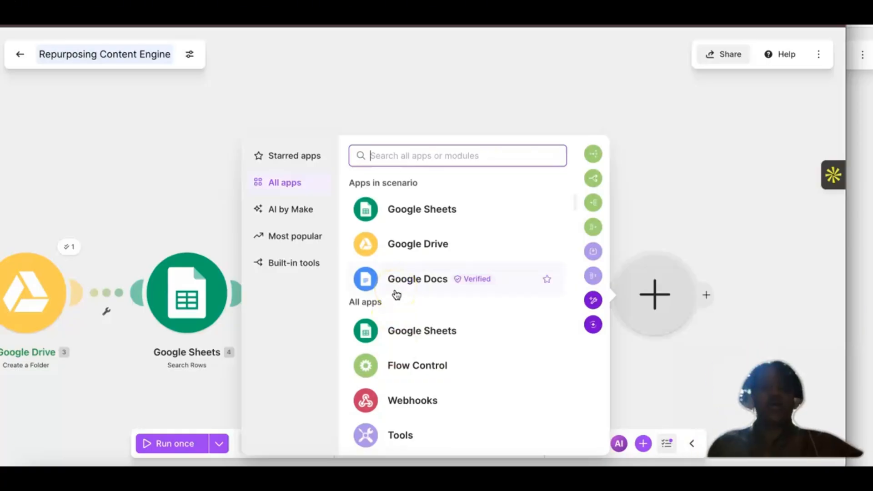
scroll(397, 295, down, 1)
text(Open)
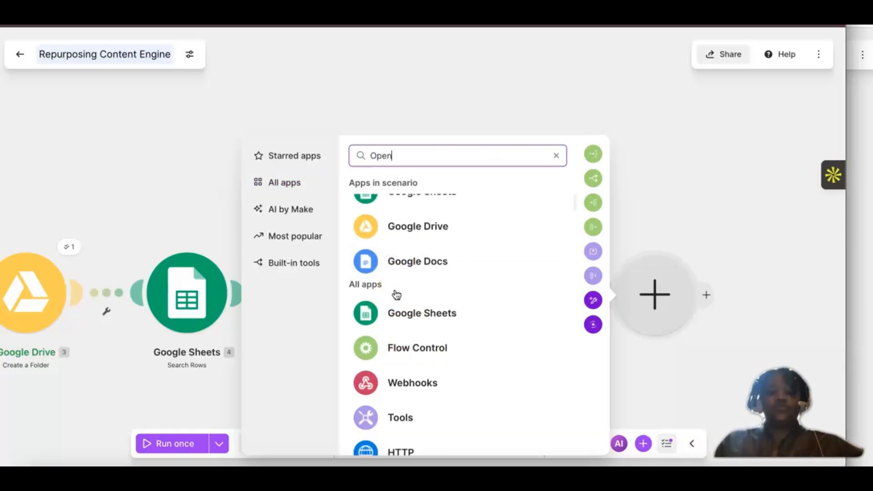
click(426, 203)
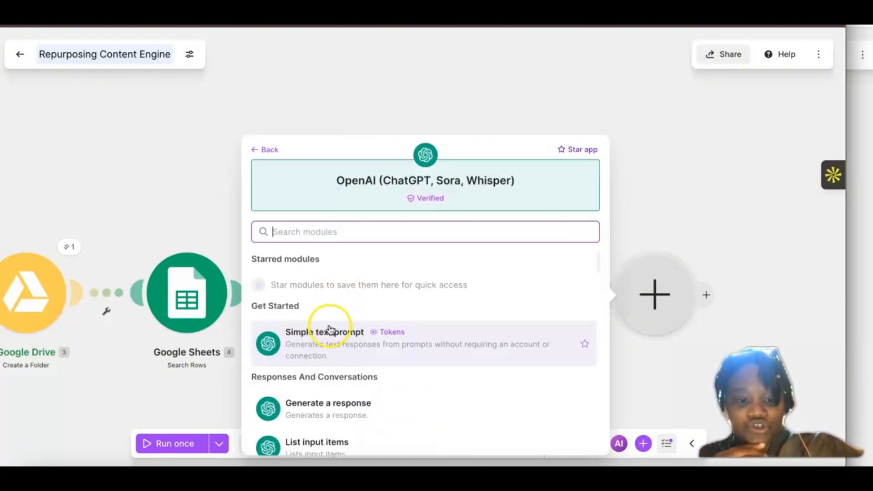
scroll(331, 327, down, 2)
click(320, 347)
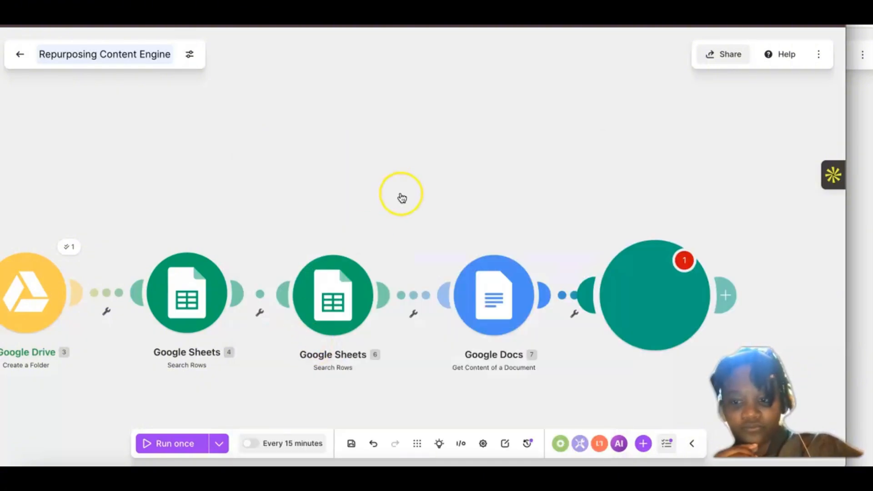
Step: Start creating a connection for the OpenAI module, keeping the connection name My OpenAI connection
click(504, 290)
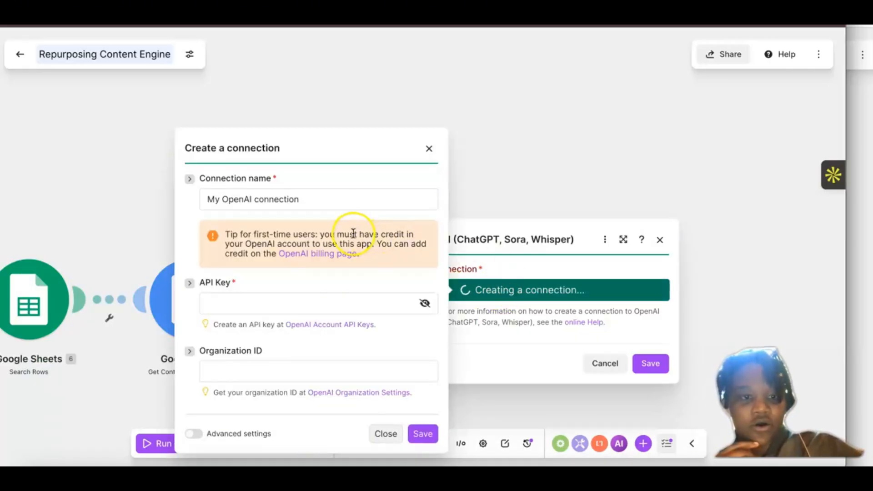
click(304, 198)
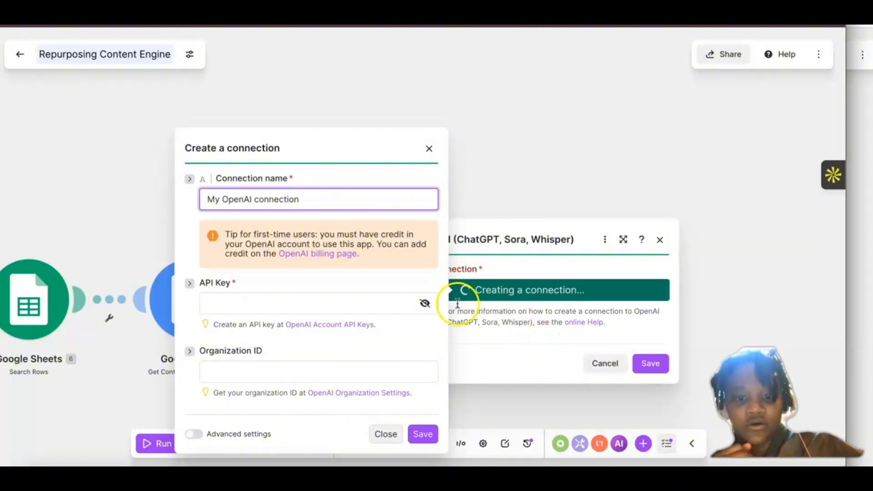
click(493, 299)
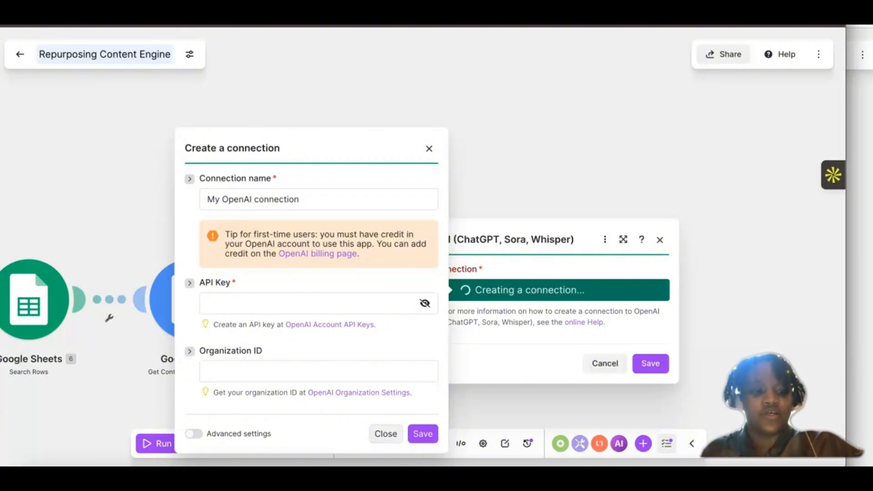
Step: Switch to the other browser window and search Google for OpenAI Developers in a new tab
click(861, 127)
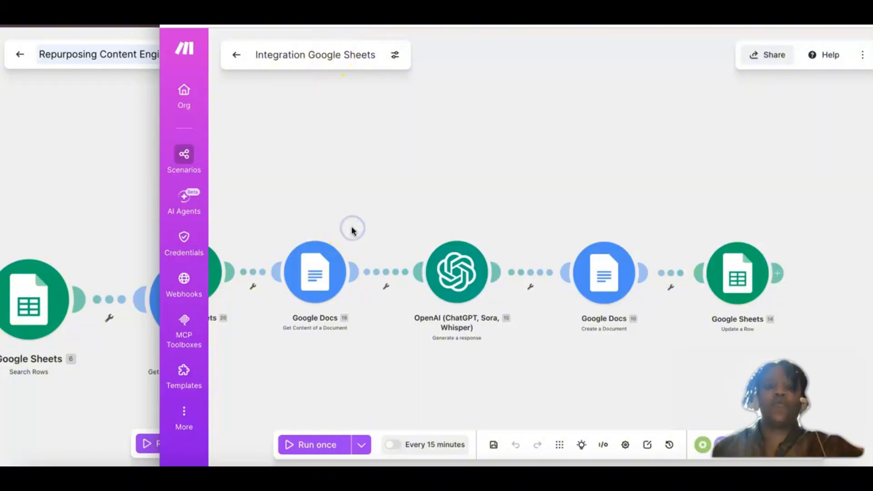
key(ctrl+t)
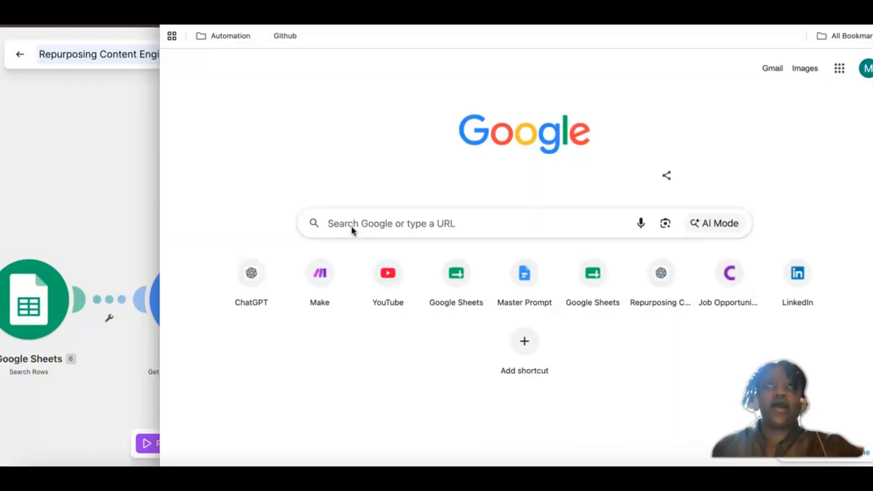
click(351, 225)
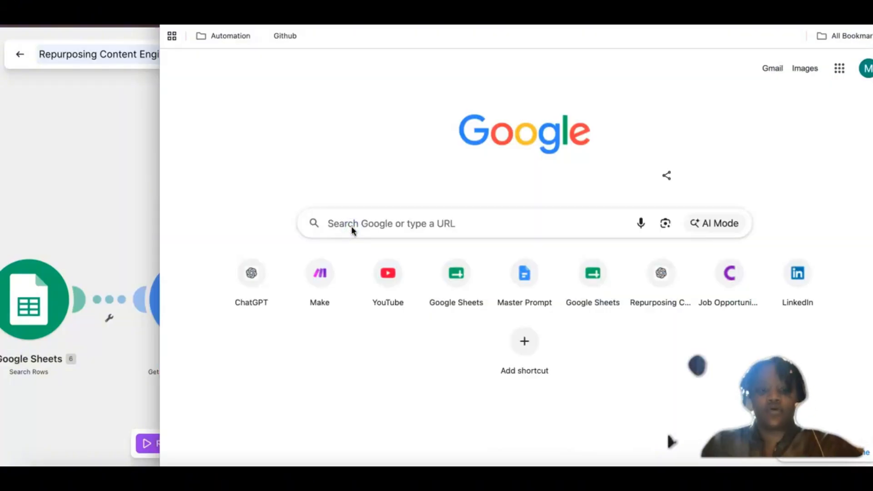
click(341, 225)
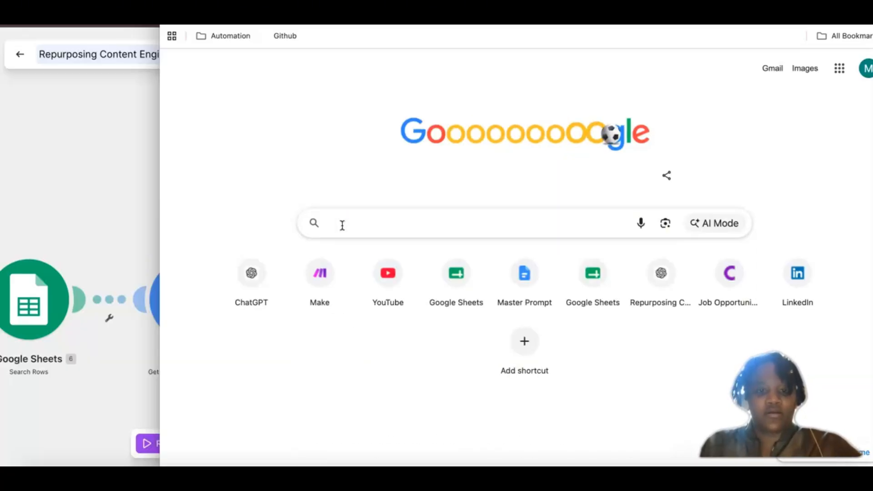
text(OPEN)
click(358, 258)
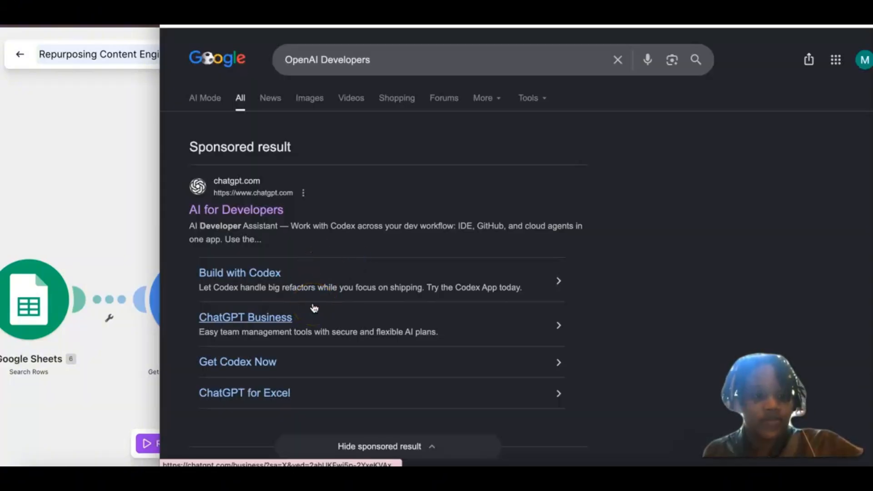
Step: Look through the search results and open the OpenAI Developers site at developers.openai.com
scroll(314, 309, down, 3)
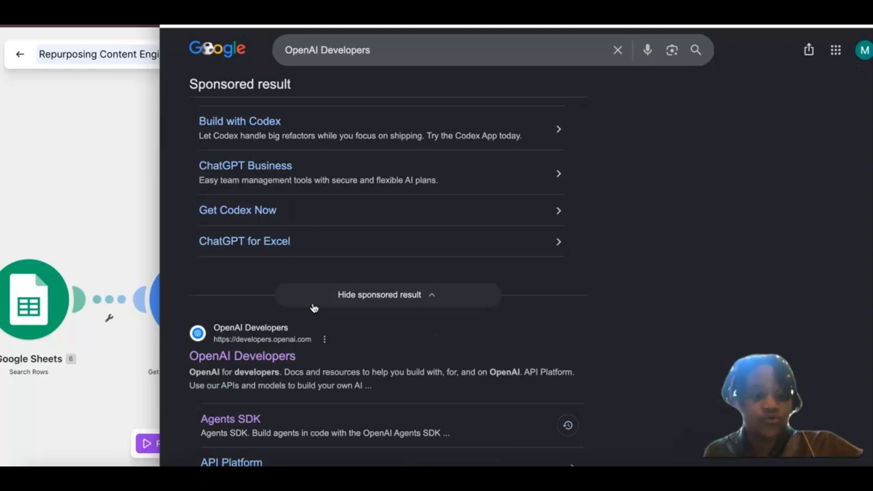
scroll(262, 197, up, 3)
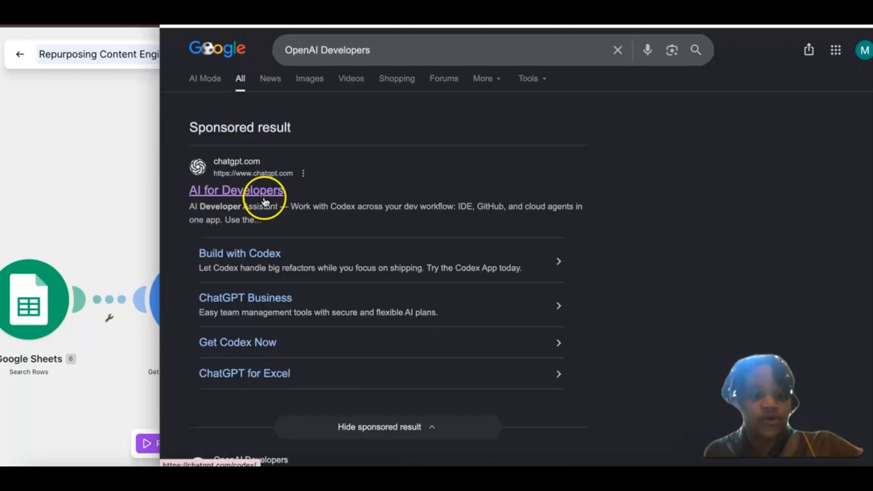
click(274, 284)
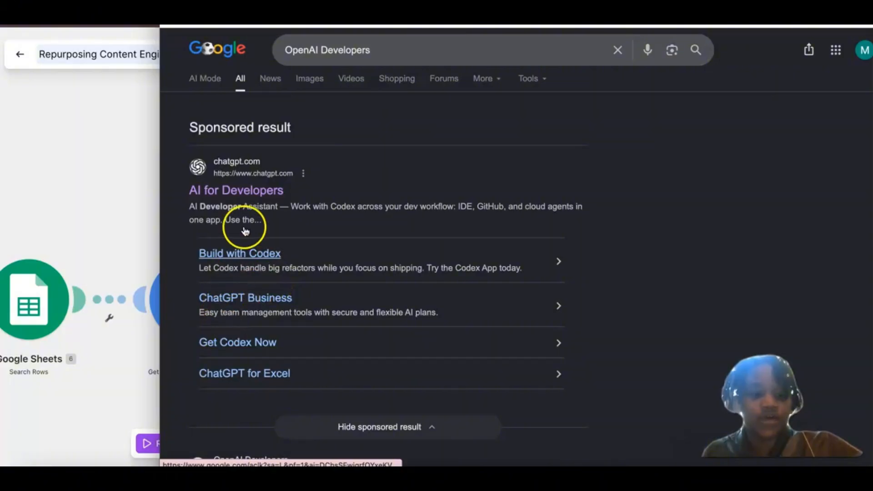
scroll(214, 252, down, 8)
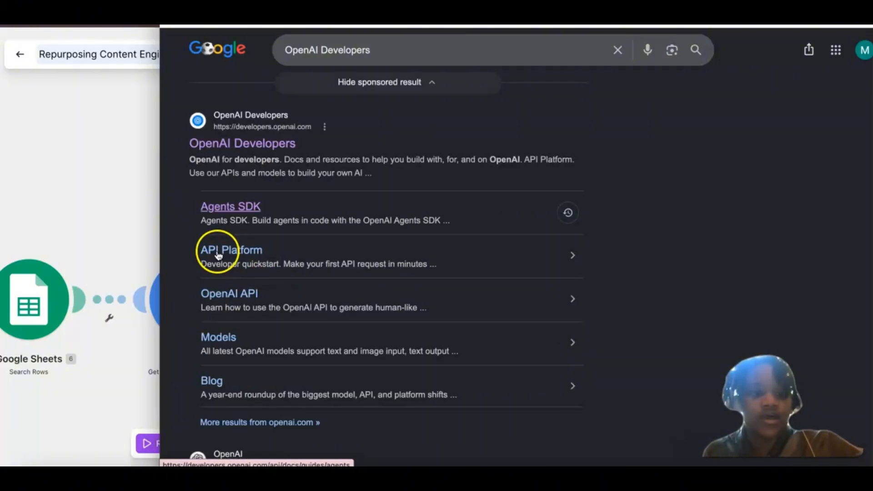
click(238, 149)
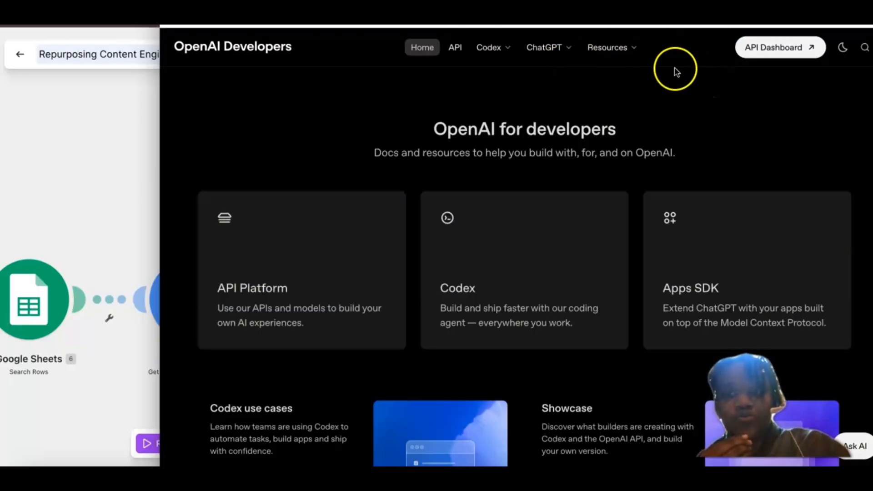
Step: Open the API Dashboard from the OpenAI Developers site and sign in to OpenAI Platform with the saved account
drag(518, 26, 486, 25)
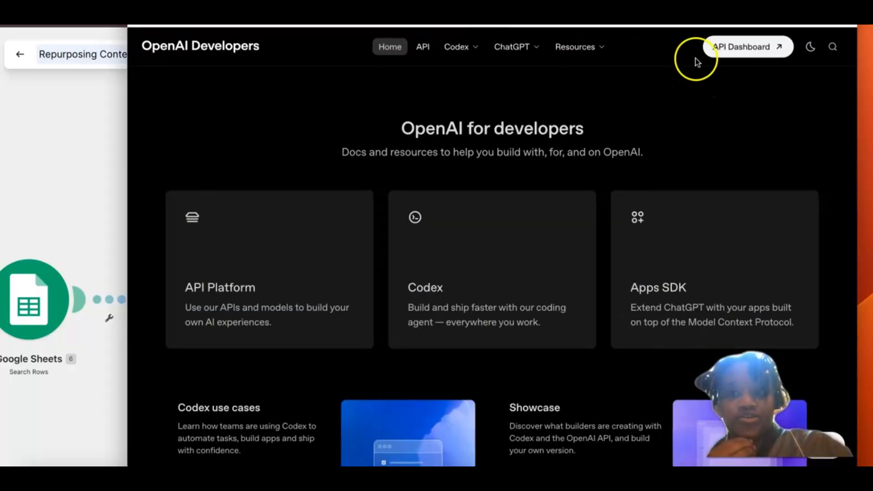
drag(636, 26, 621, 25)
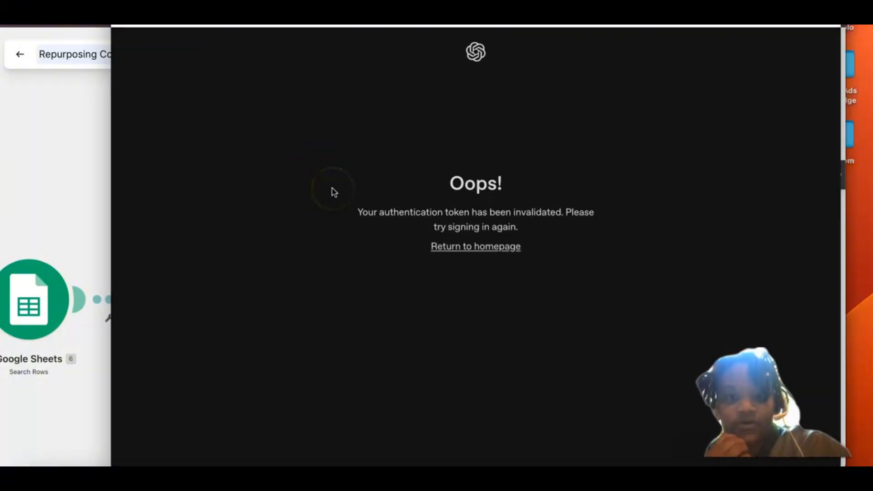
click(459, 251)
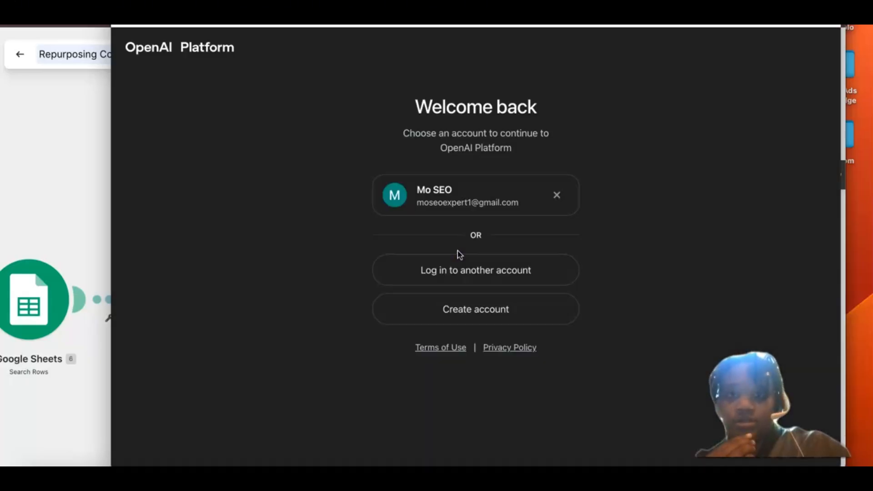
click(468, 205)
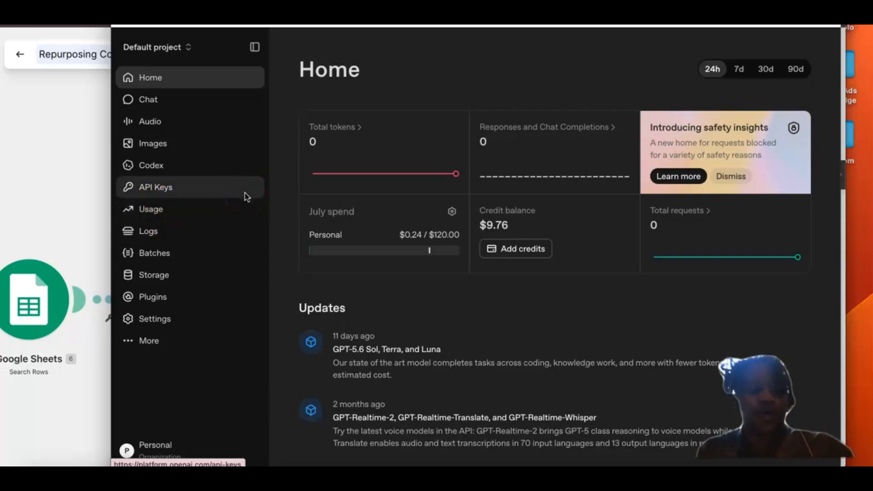
click(161, 296)
click(145, 446)
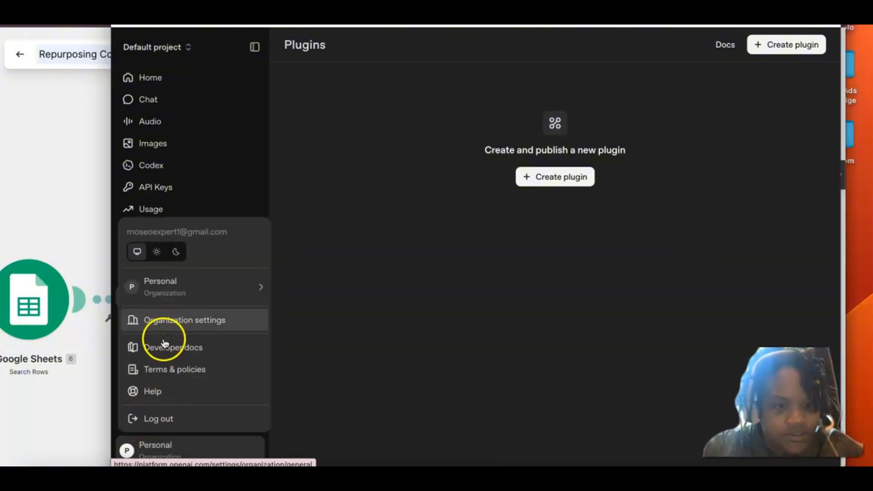
mouse_move(167, 301)
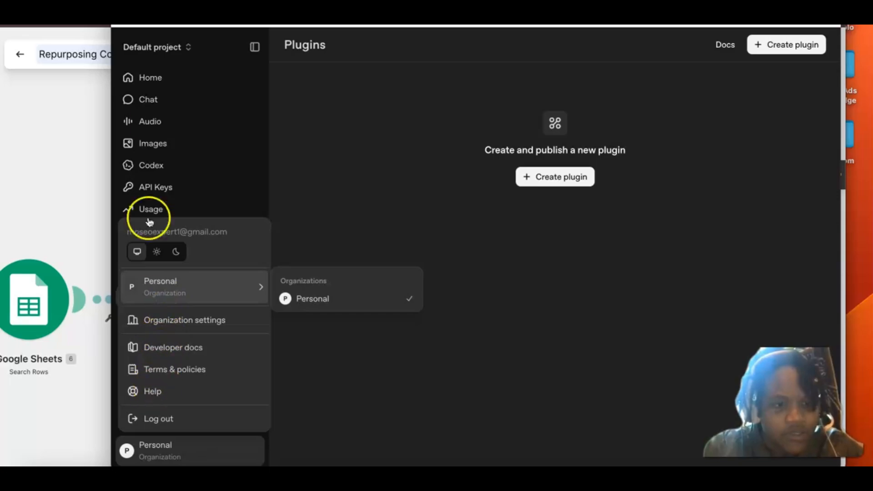
click(170, 79)
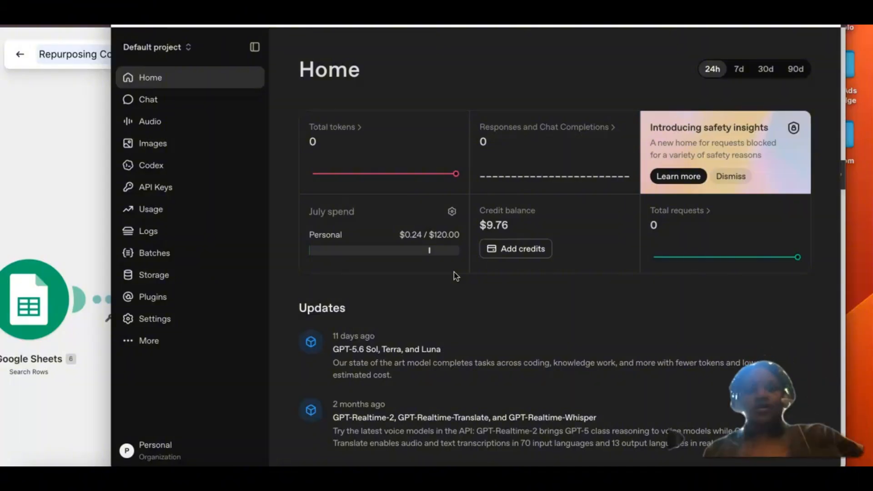
Step: Start creating a new secret key among the OpenAI Platform API keys and name it Repurpose Content
click(139, 193)
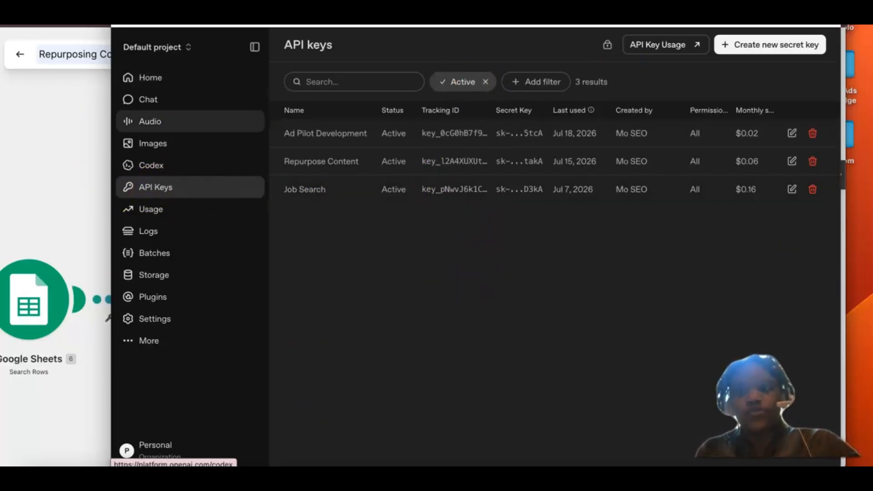
click(753, 45)
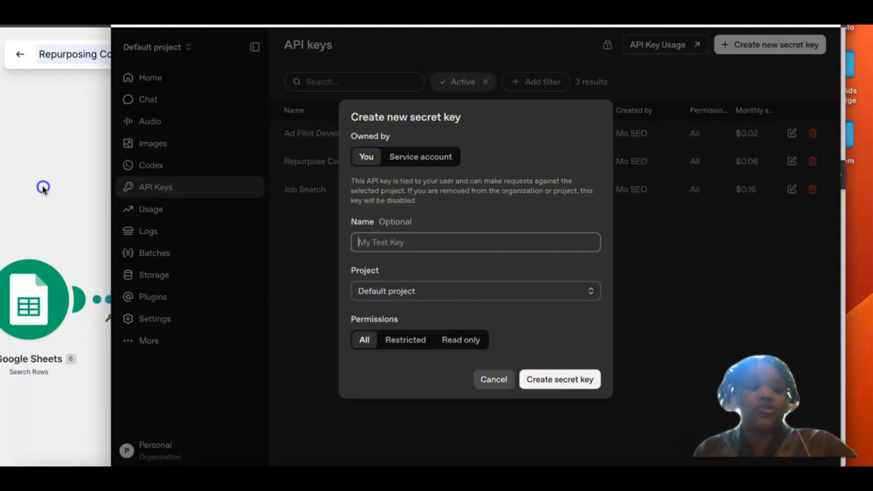
key(super+grave)
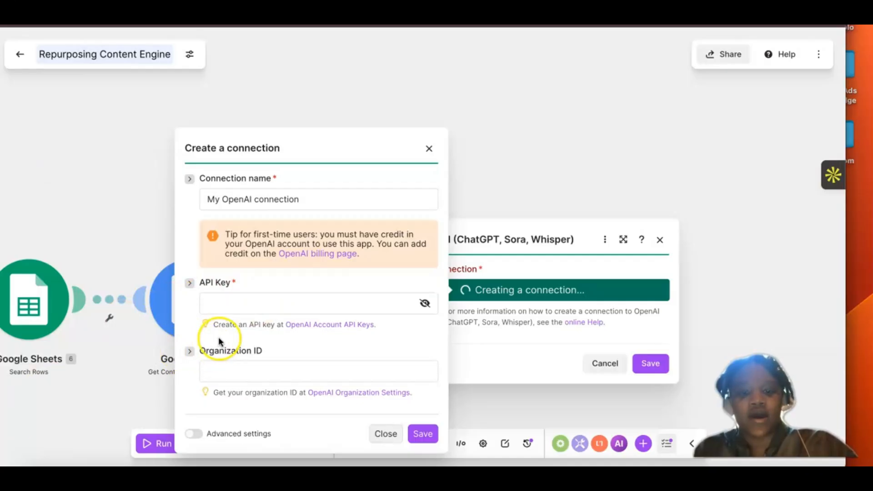
key(super+grave)
click(373, 249)
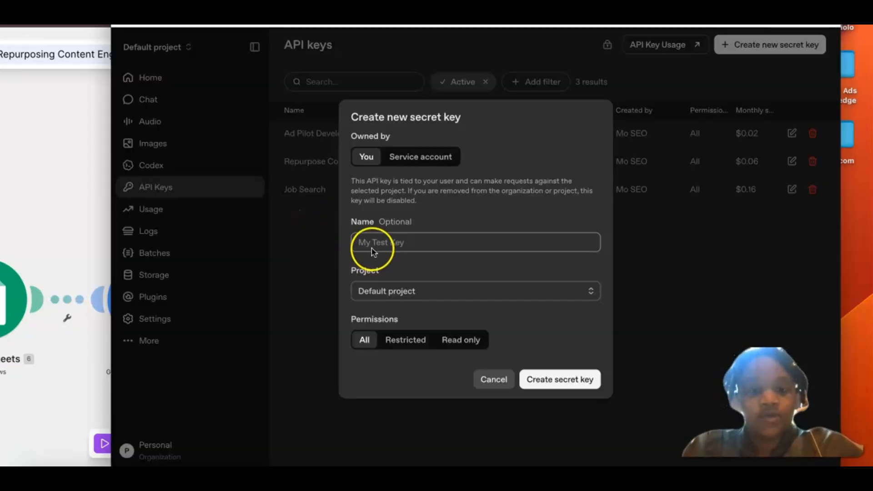
click(368, 245)
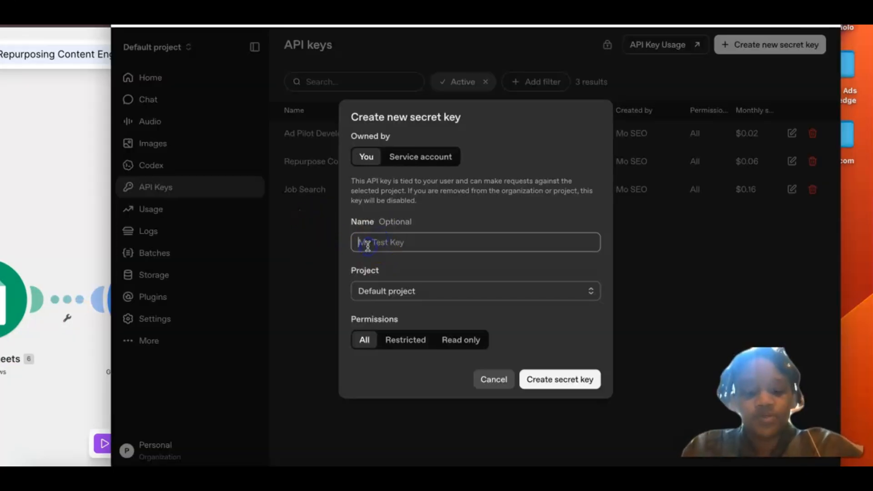
text(Rep)
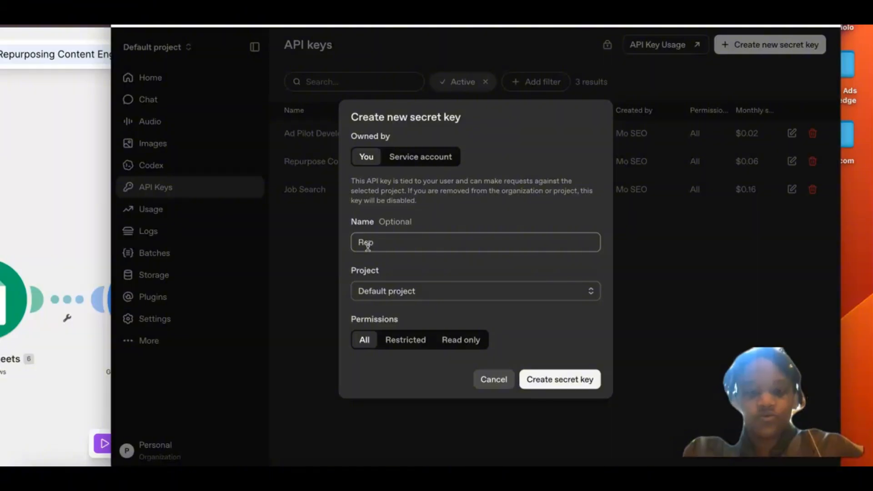
text(urpos)
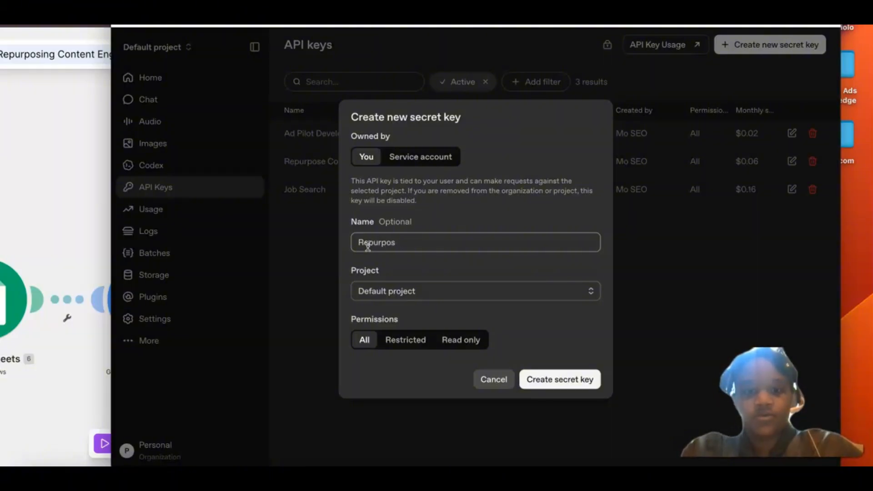
text(e e )
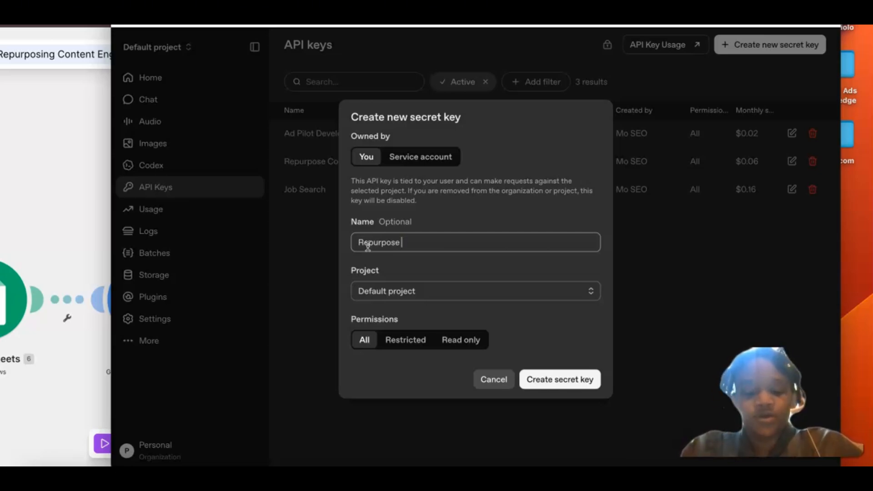
text(Content)
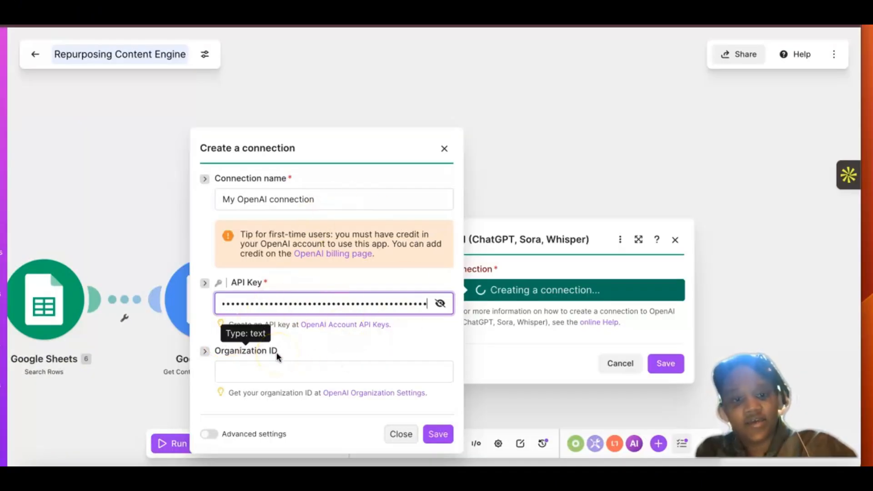
Step: Save the new OpenAI connection as My OpenAI connection, leaving the organization ID empty
click(342, 197)
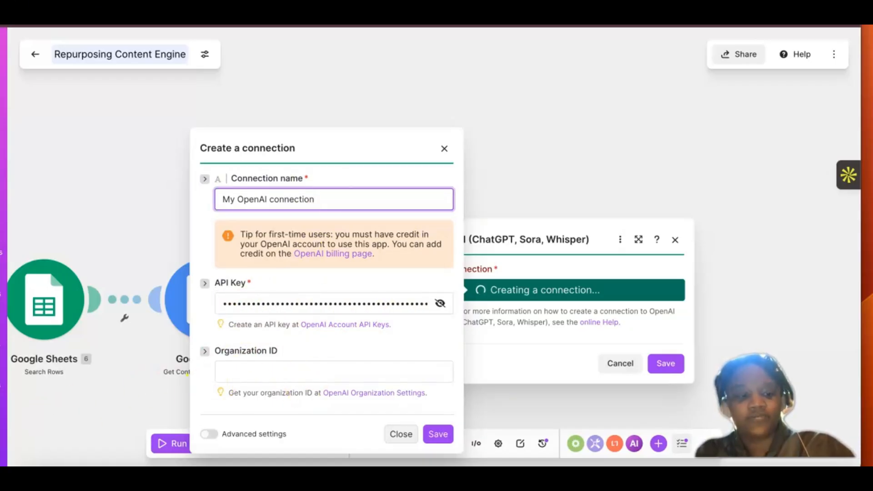
click(412, 433)
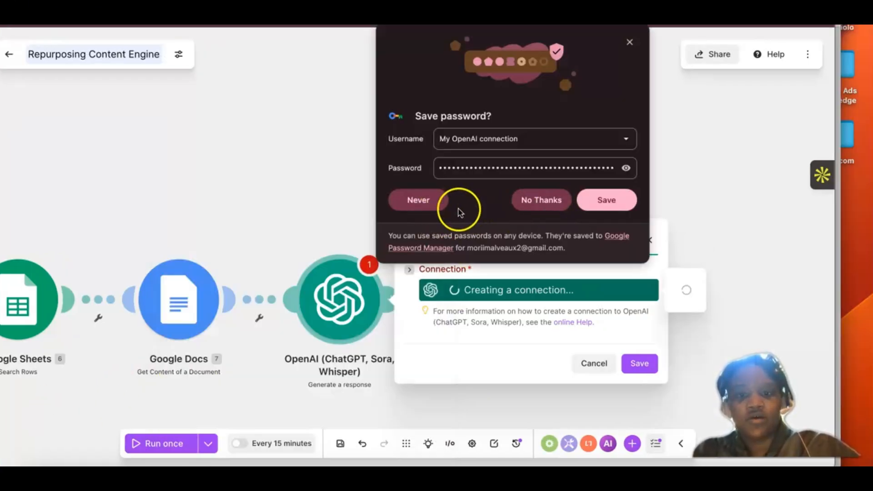
click(425, 202)
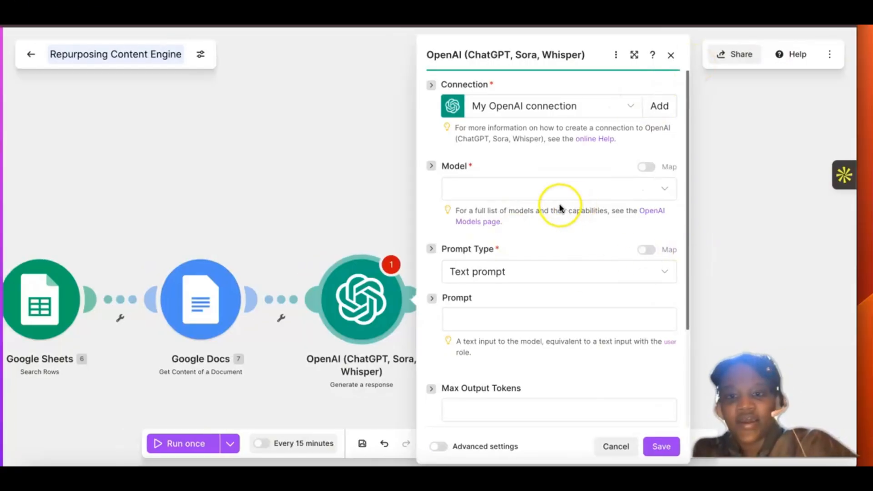
Step: Search the OpenAI module's available models for gpt 5 min and look through the matches
click(543, 196)
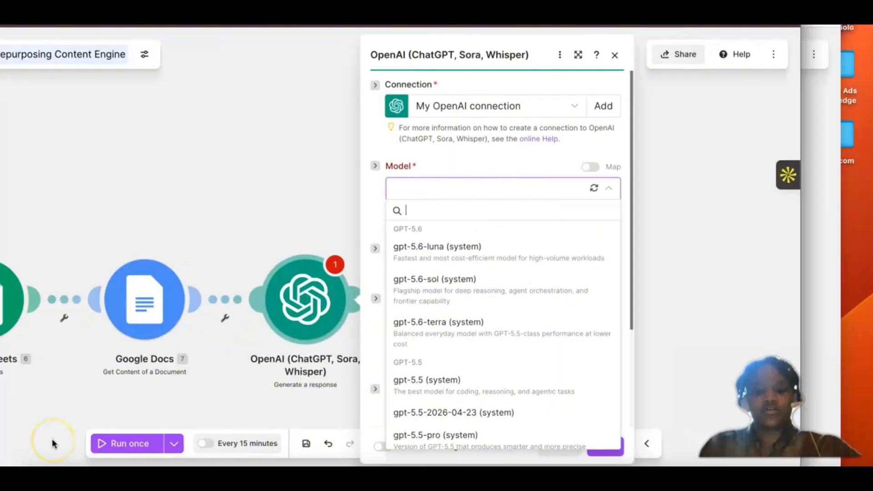
click(53, 444)
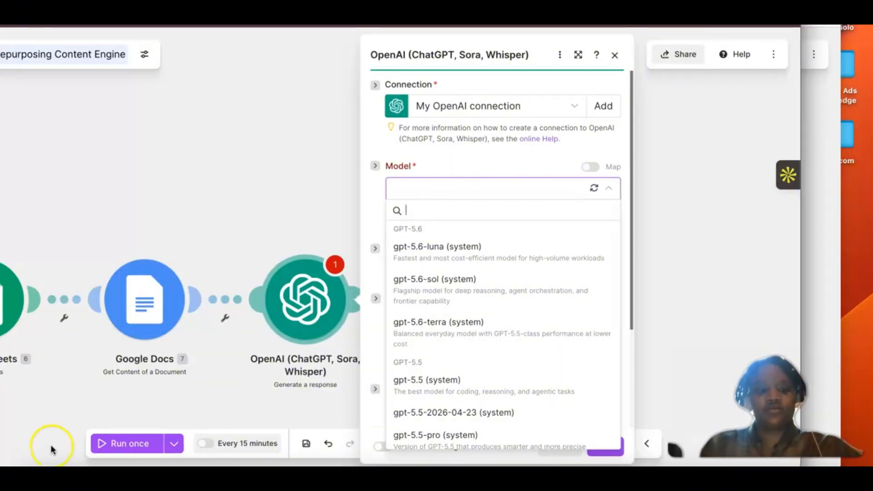
click(406, 214)
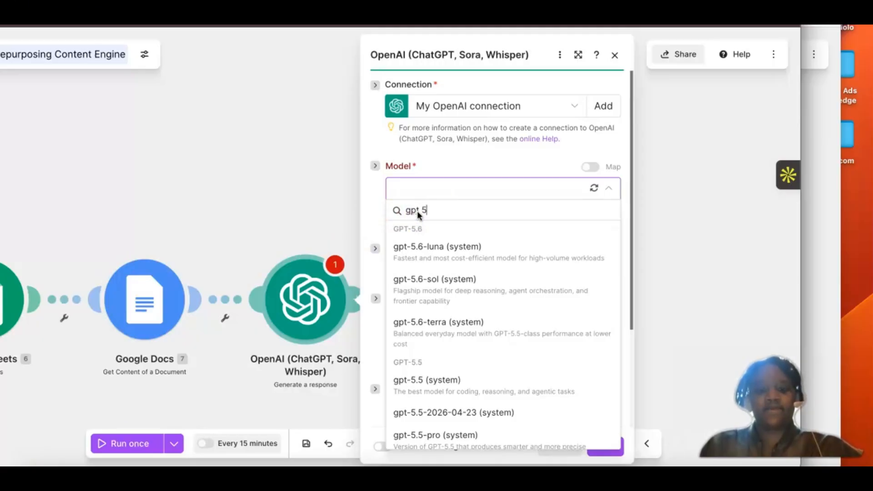
text(gpt 5 min)
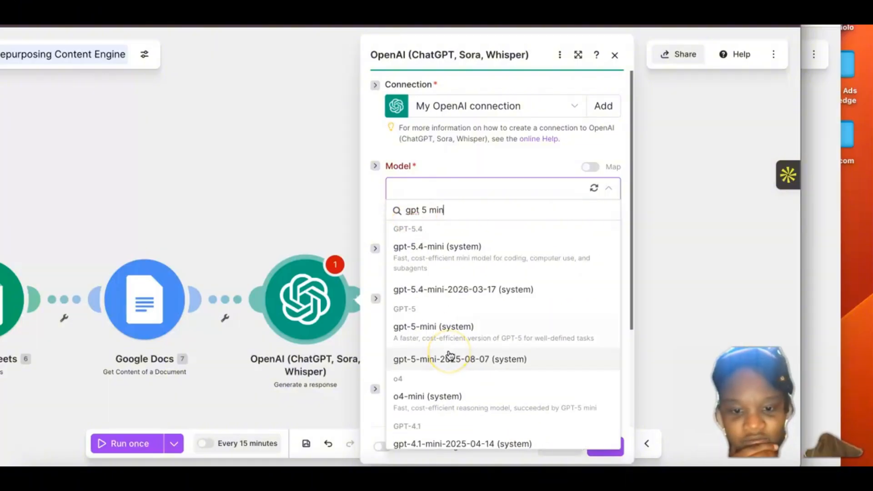
scroll(450, 355, down, 1)
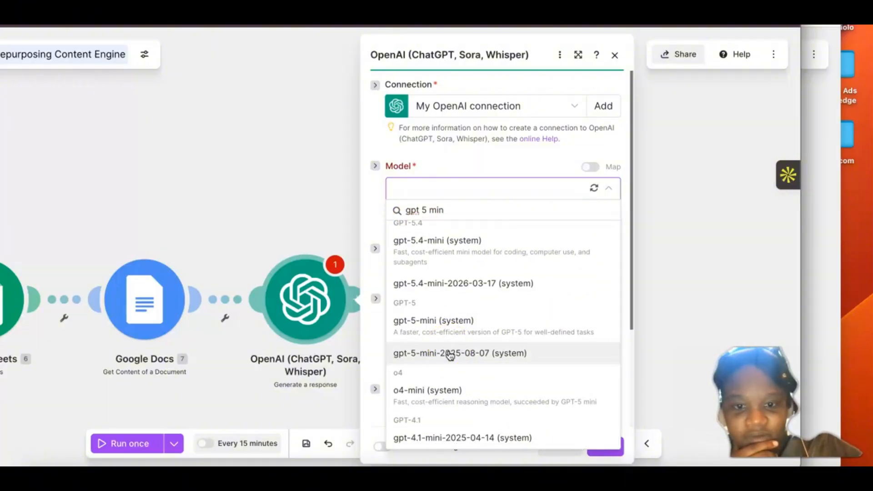
scroll(449, 355, up, 1)
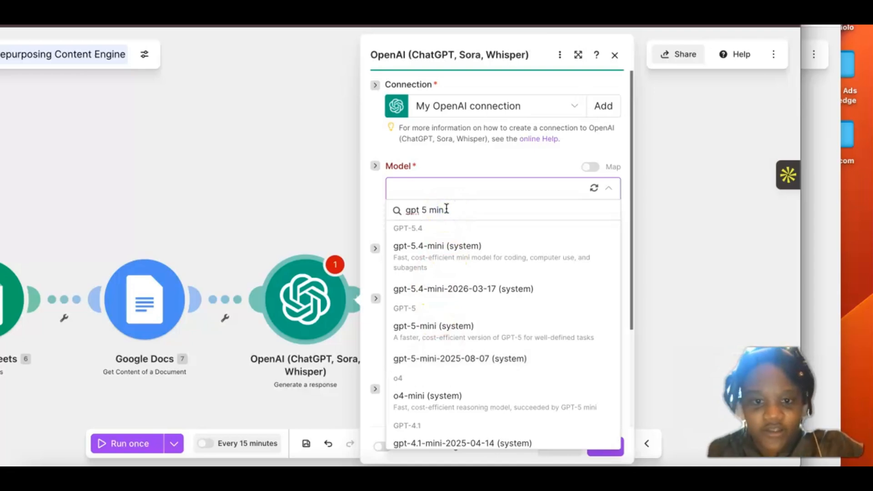
Step: Broaden the model search to gpt and choose gpt-5-mini (system) as the OpenAI module's model
key(BackSpace)
key(BackSpace)
key(BackSpace)
key(BackSpace)
key(BackSpace)
key(BackSpace)
key(BackSpace)
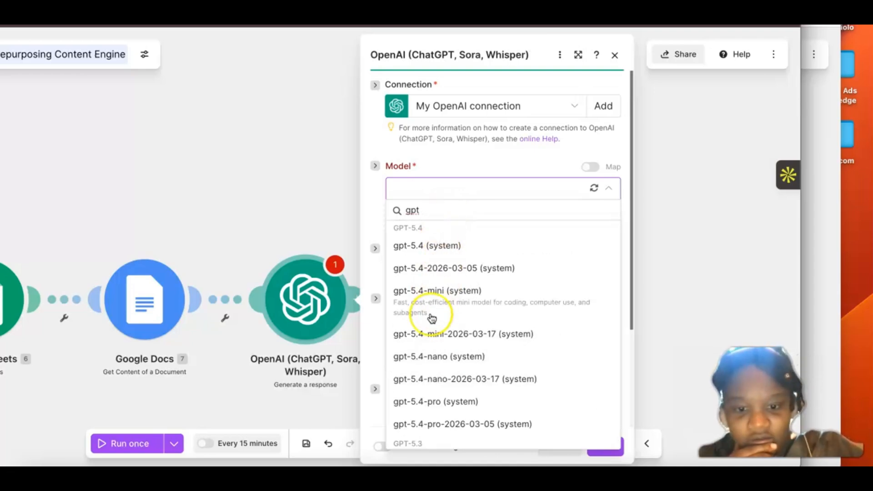
scroll(432, 319, down, 1)
scroll(432, 318, down, 5)
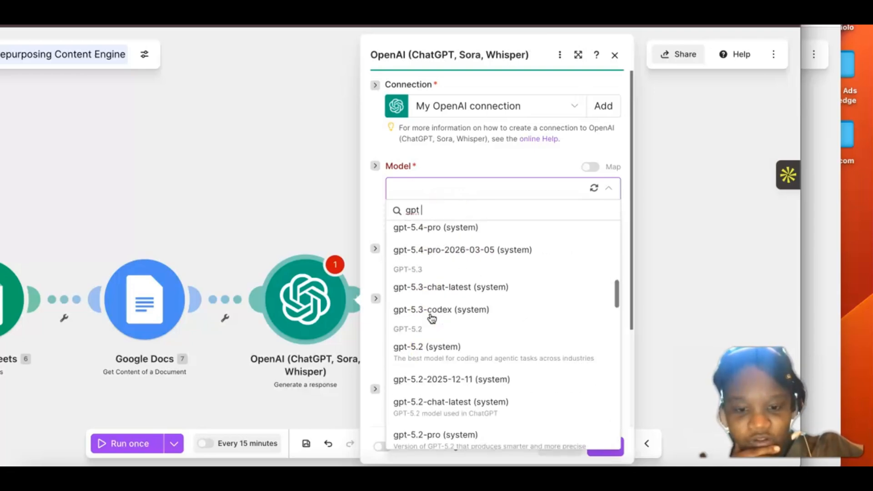
scroll(432, 318, down, 4)
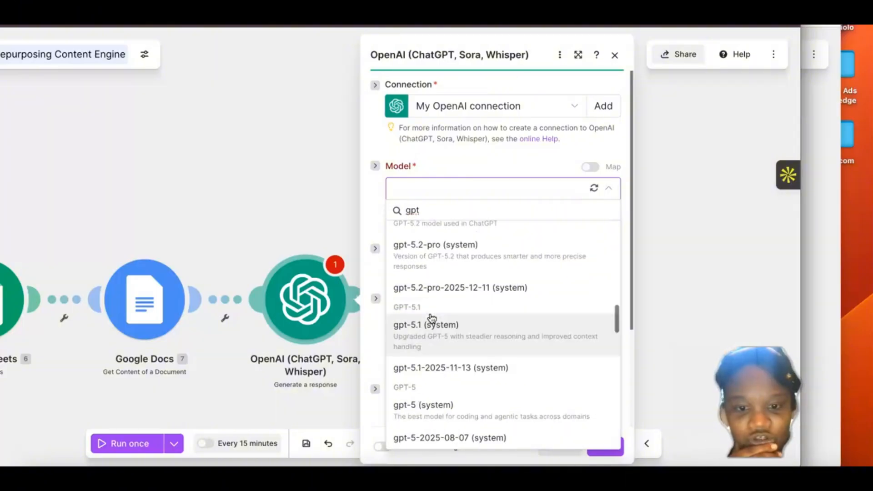
scroll(432, 319, down, 3)
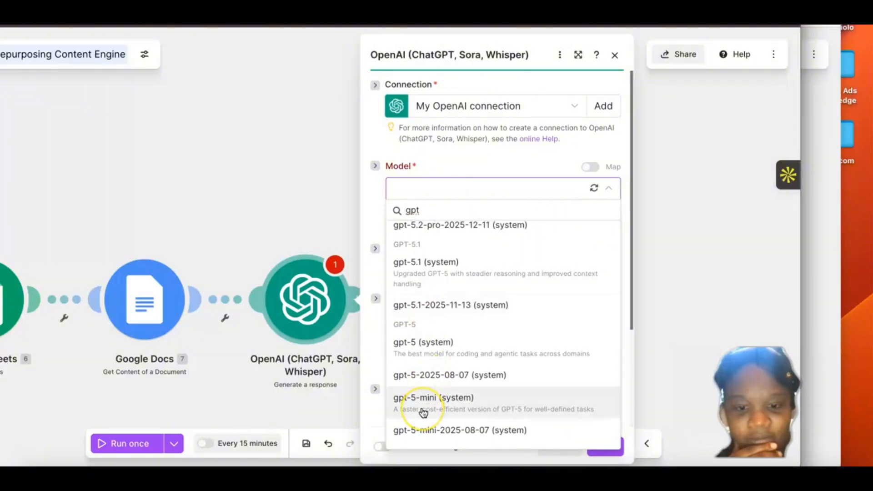
scroll(423, 412, down, 4)
scroll(423, 410, down, 3)
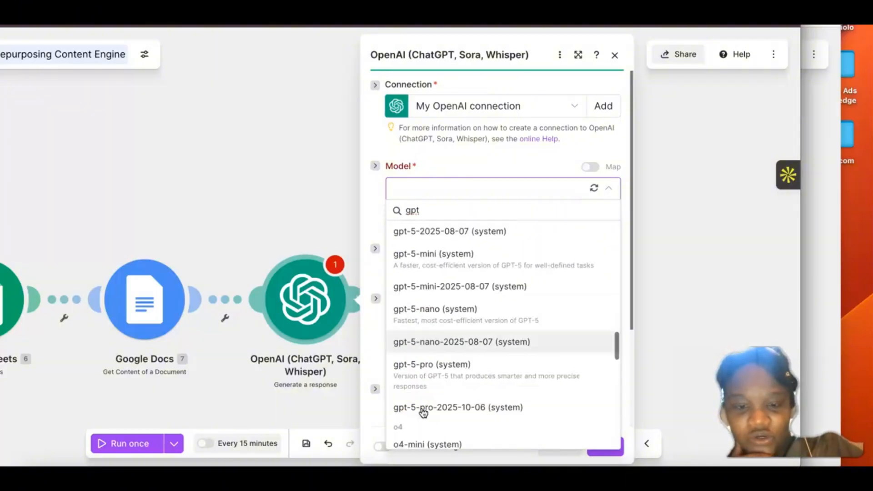
scroll(423, 407, up, 1)
click(431, 291)
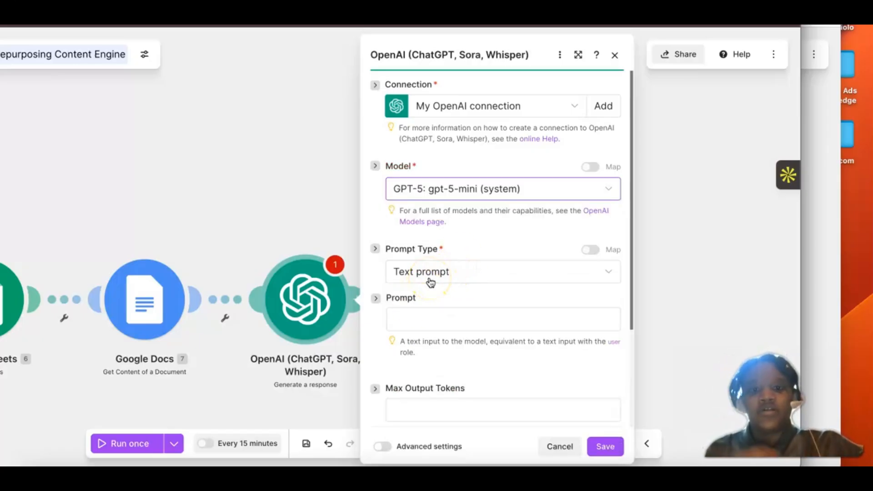
Step: Look over the available prompt types and review the instructions in the Master Prompt document in Google Docs
click(430, 282)
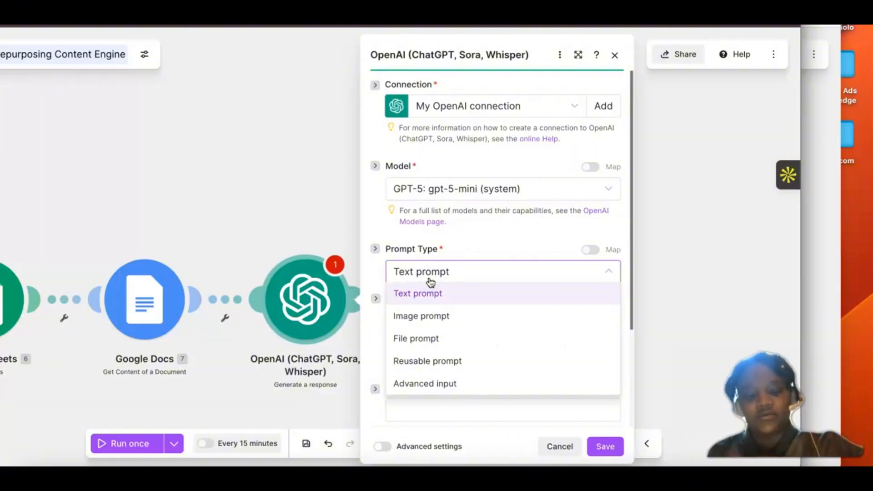
click(49, 477)
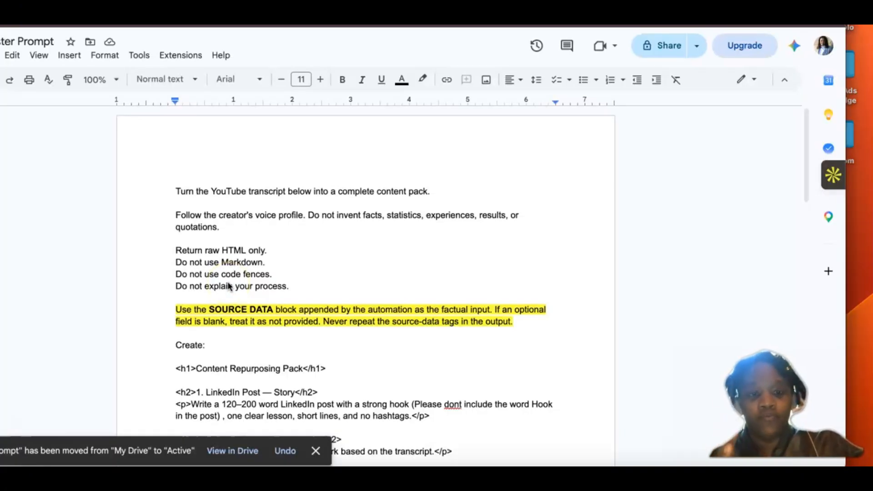
scroll(228, 286, down, 2)
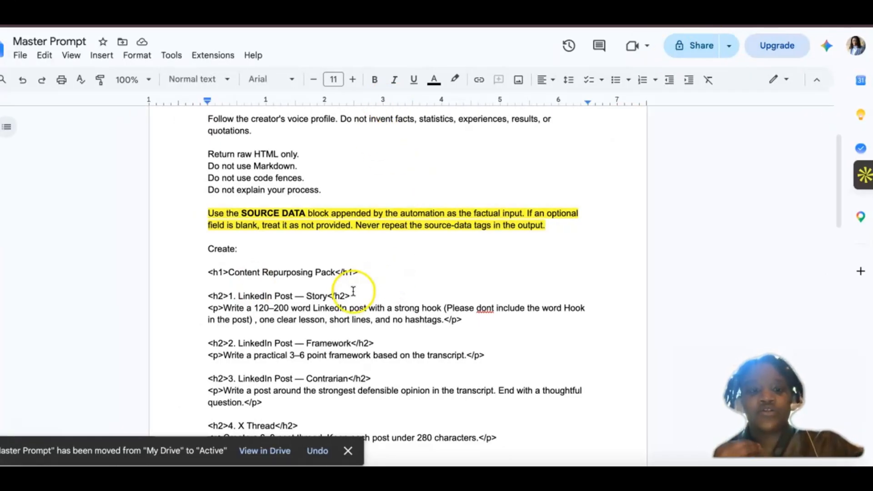
click(396, 272)
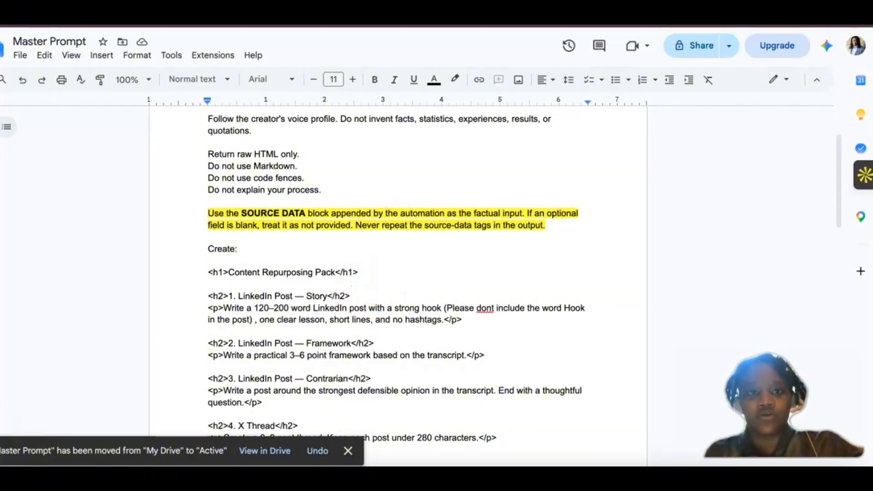
Step: Return to the Repurposing Content Engine scenario and map the Google Docs Text Content into the OpenAI prompt, followed by a blank line
click(153, 26)
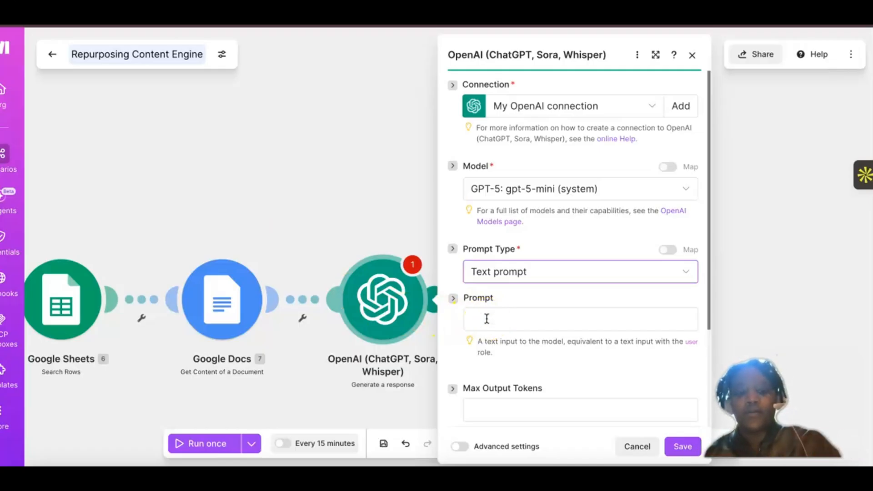
click(487, 318)
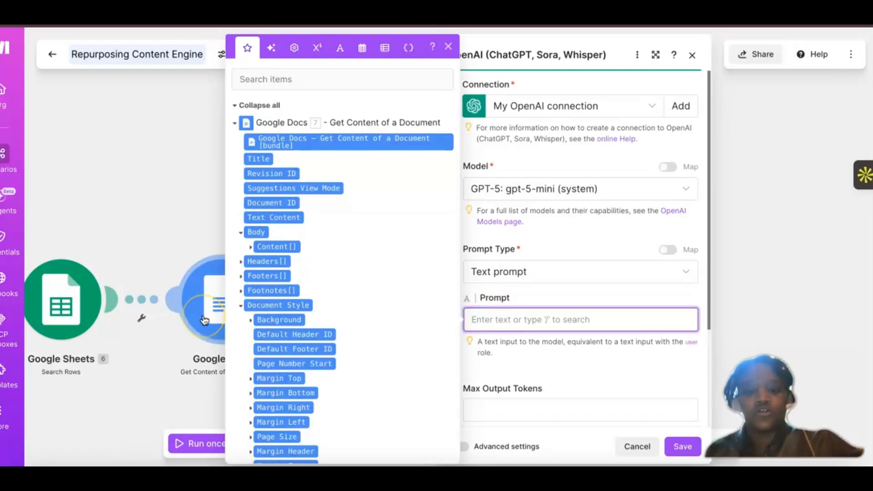
click(267, 243)
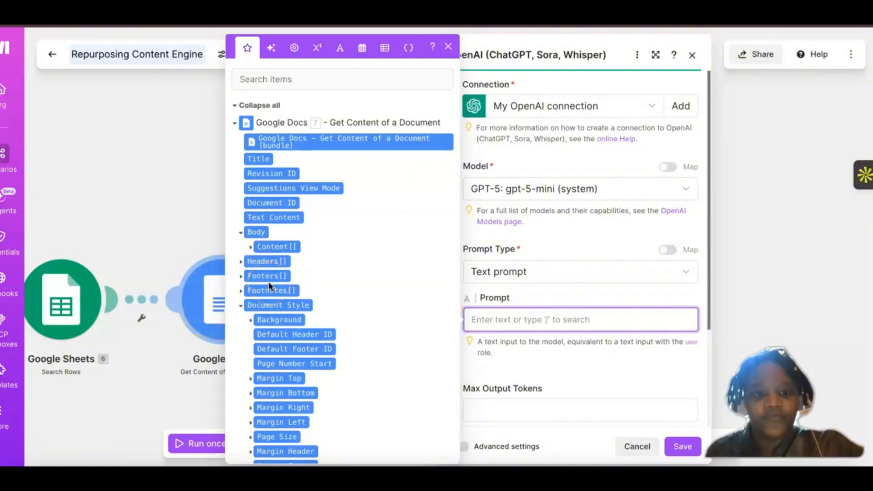
click(278, 218)
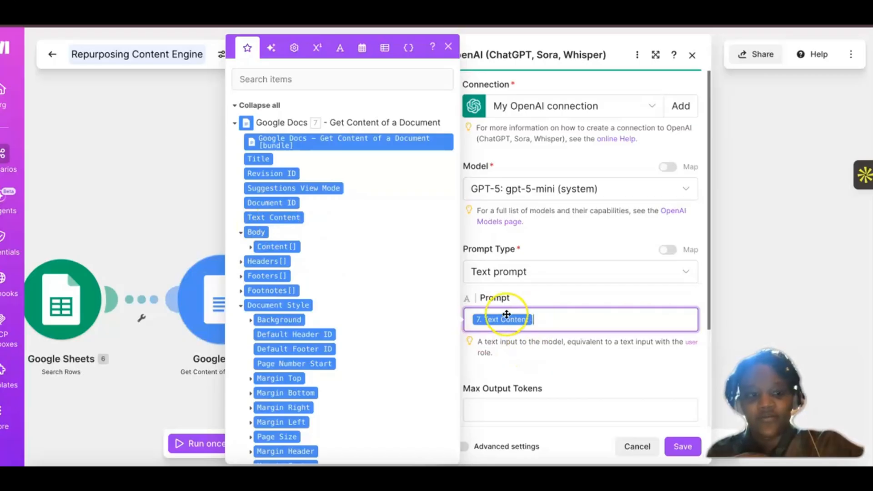
click(564, 314)
key(Return)
key(Return)
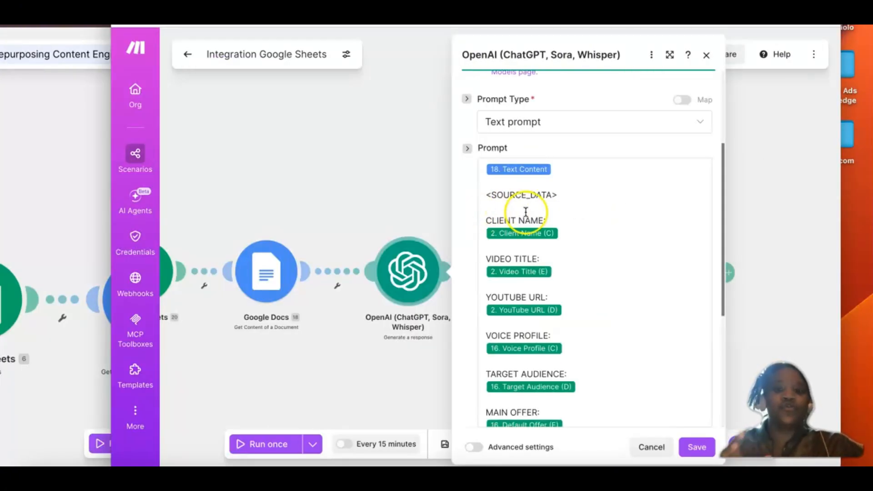
Step: Compare the OpenAI prompt in the Integration Google Sheets scenario with the SOURCE DATA instruction in the Master Prompt document
scroll(496, 260, down, 1)
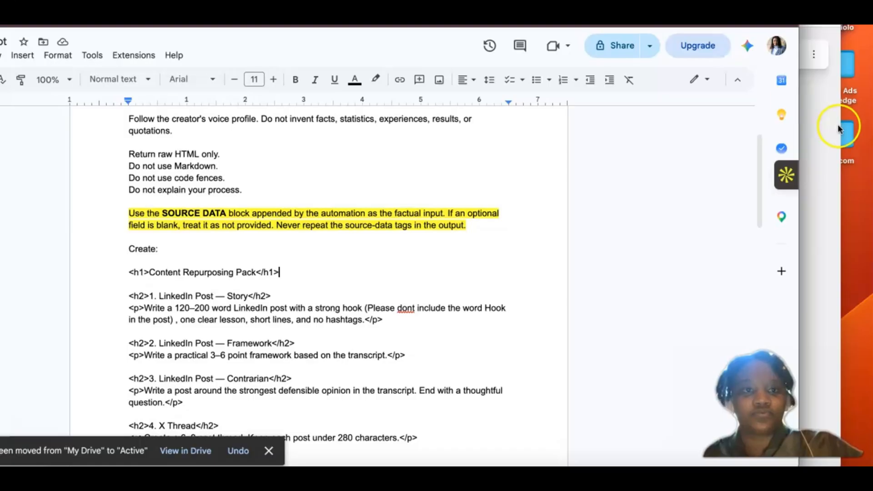
click(818, 127)
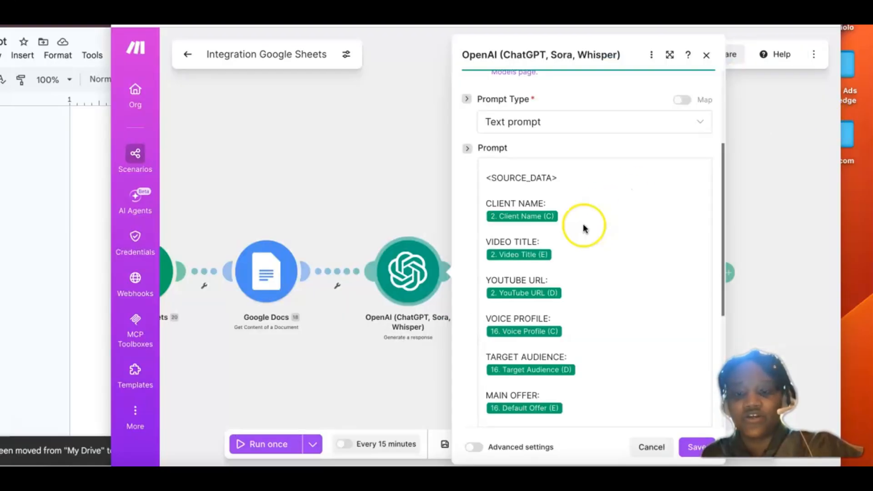
click(539, 178)
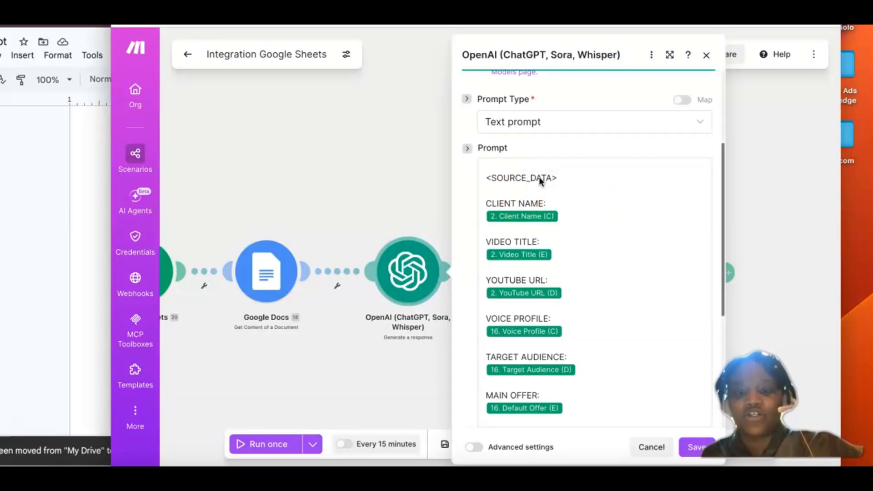
scroll(539, 177, up, 1)
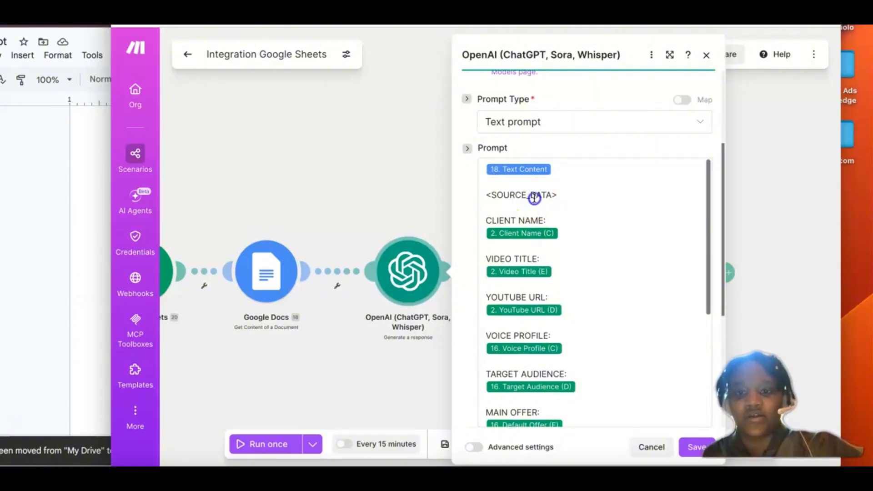
Step: Copy the <SOURCE_DATA> tag from the Integration Google Sheets prompt into the Repurposing Content Engine prompt below Text Content, and start a new line
click(566, 198)
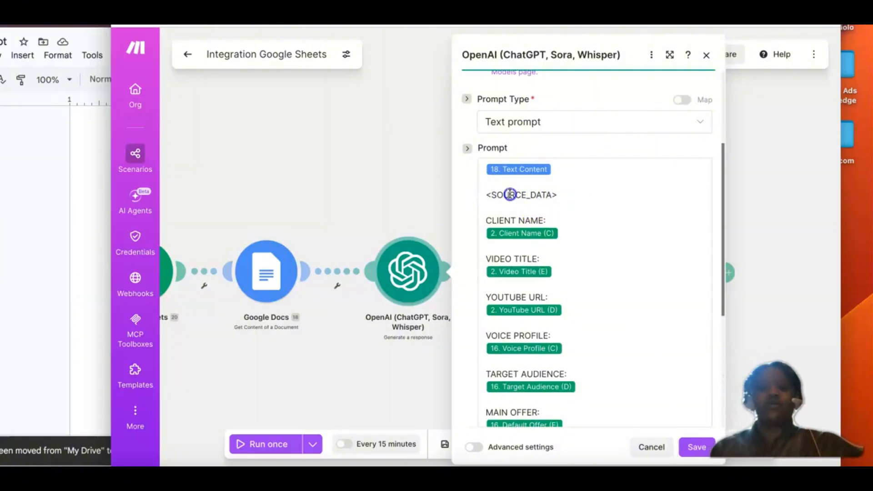
click(563, 196)
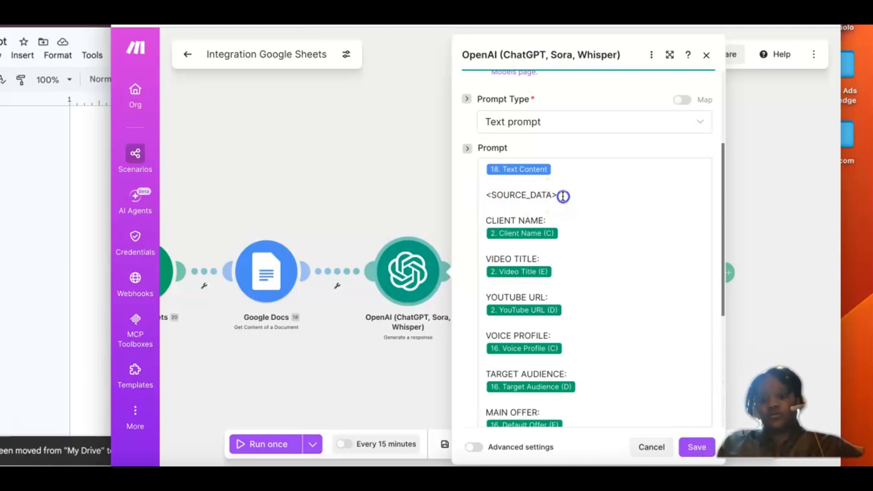
click(78, 236)
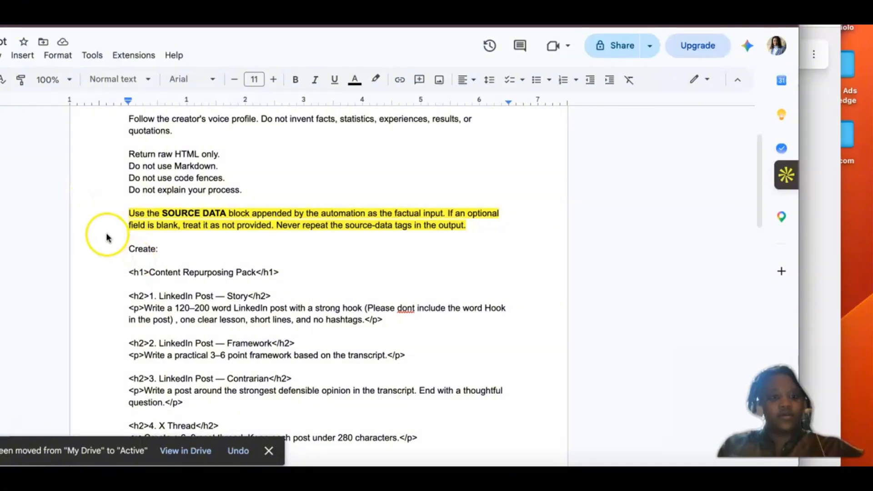
text(<SOURCE_DATA>)
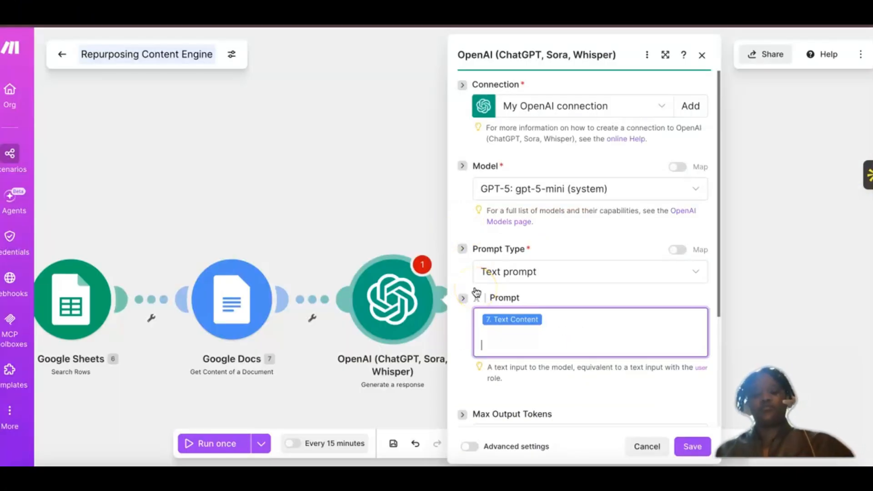
text(<SOURCE_DATA>)
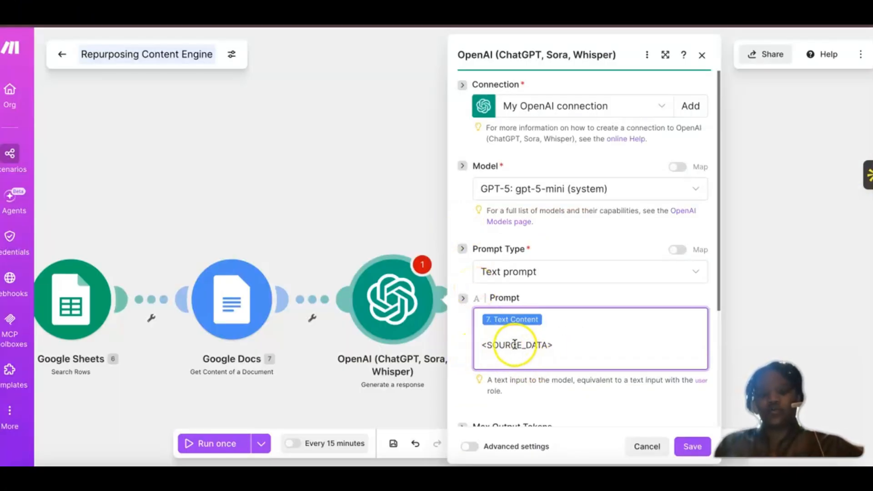
scroll(514, 364, down, 2)
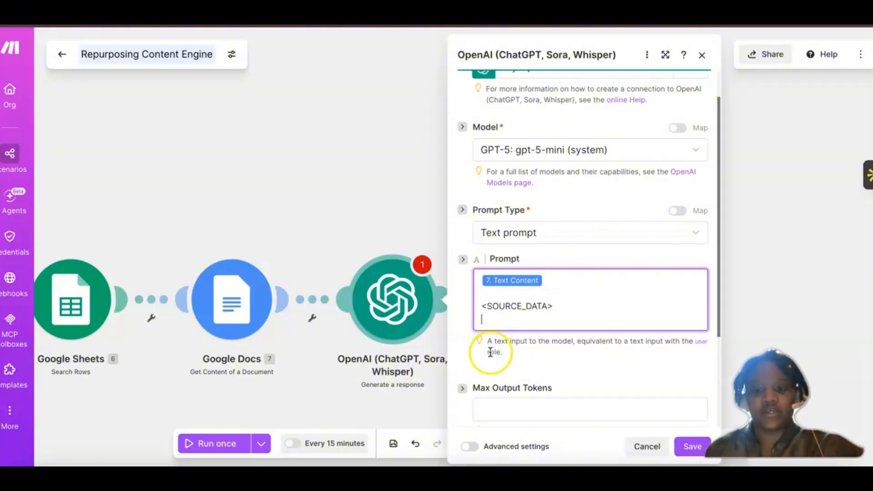
scroll(496, 307, down, 1)
key(Return)
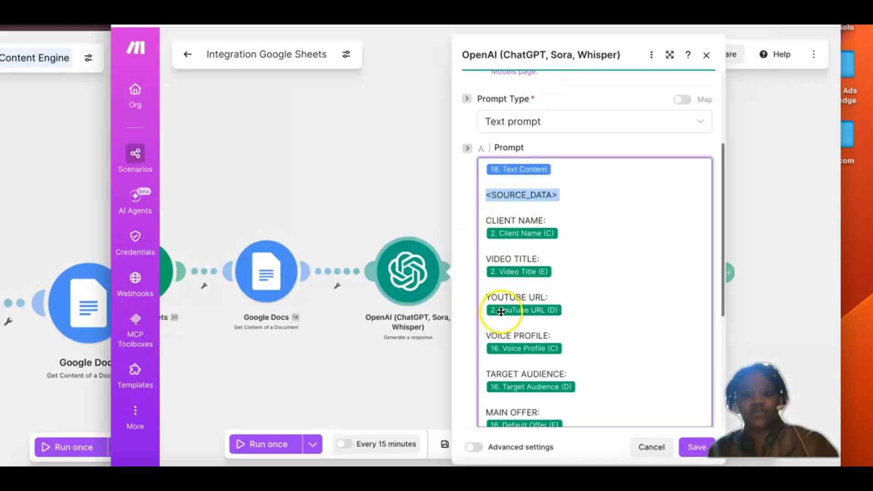
Step: Try to copy the CLIENT NAME: label from the Integration Google Sheets prompt into the Repurposing Content Engine prompt, then remove the duplicate <SOURCE_DATA> tag
scroll(523, 314, down, 3)
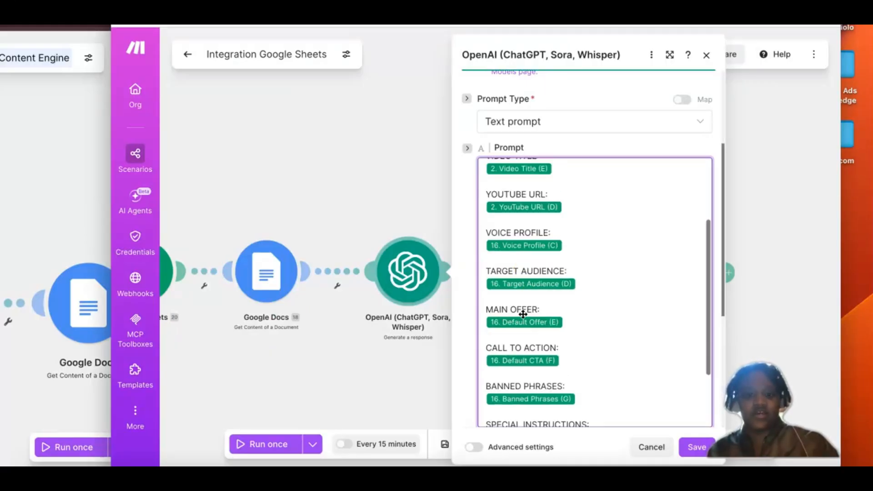
scroll(523, 315, up, 1)
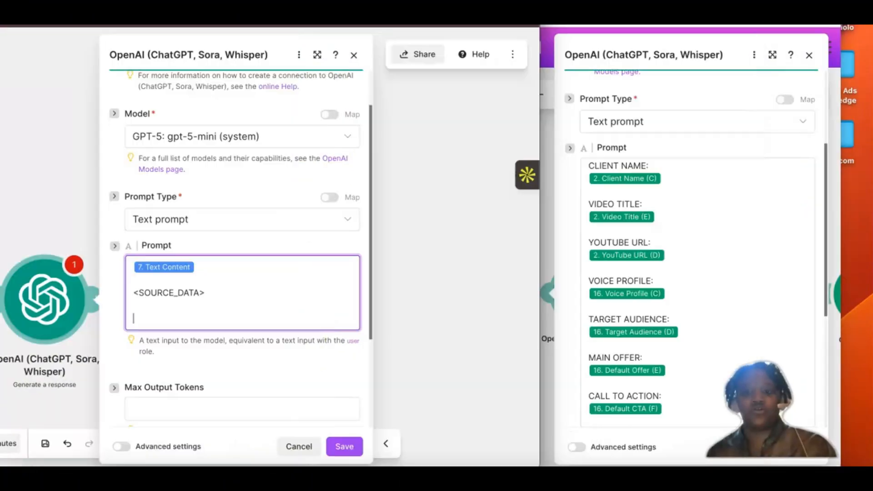
click(346, 309)
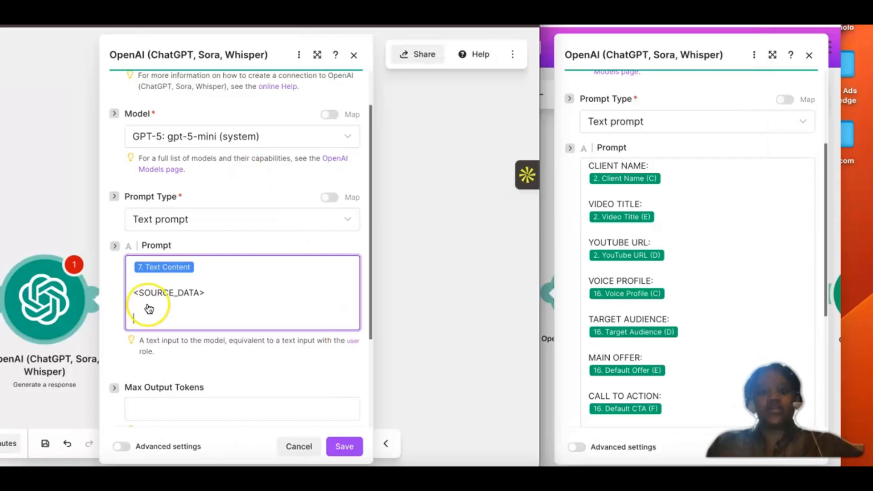
scroll(603, 165, up, 1)
click(653, 195)
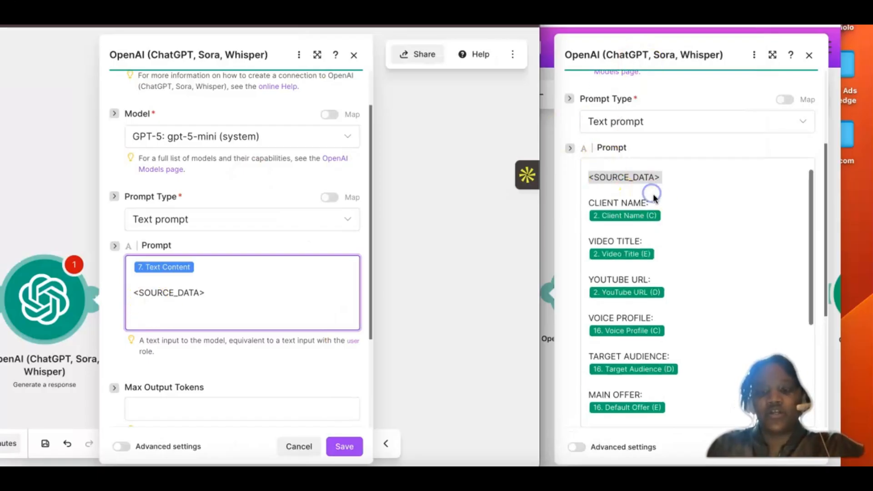
drag(653, 197, 583, 203)
key(super+c)
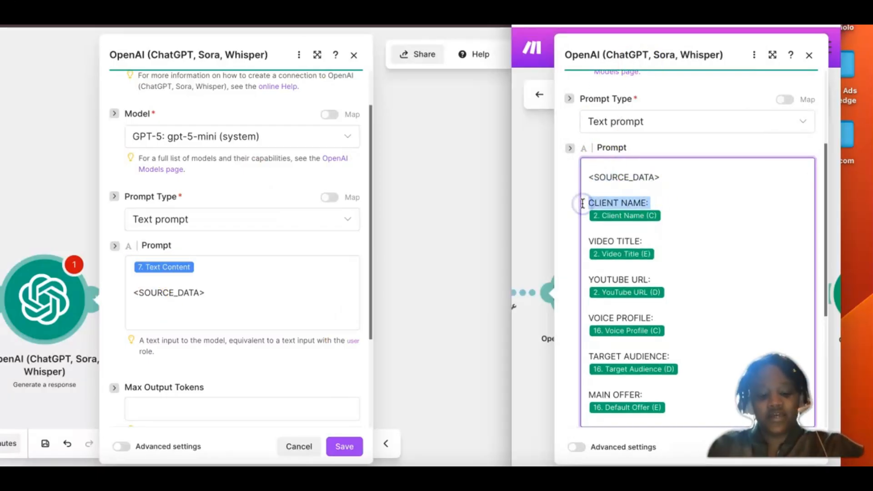
click(144, 301)
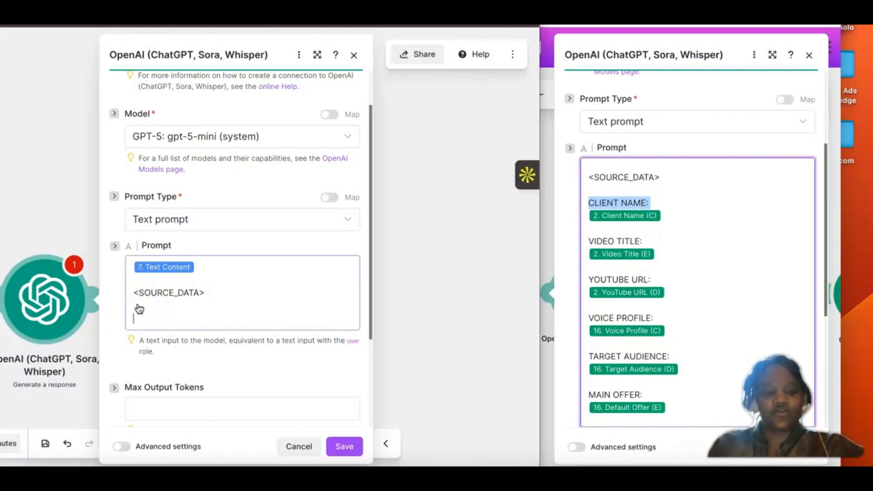
text(<SOURCE_DATA>)
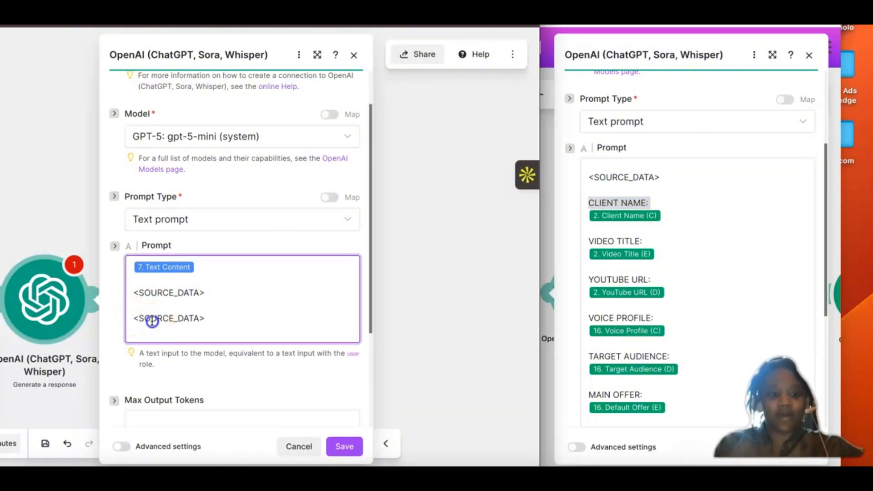
click(152, 318)
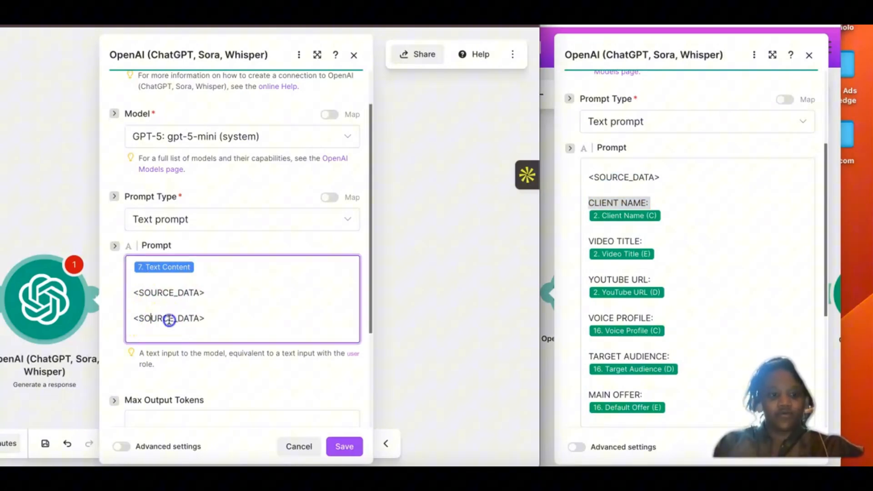
triple_click(196, 317)
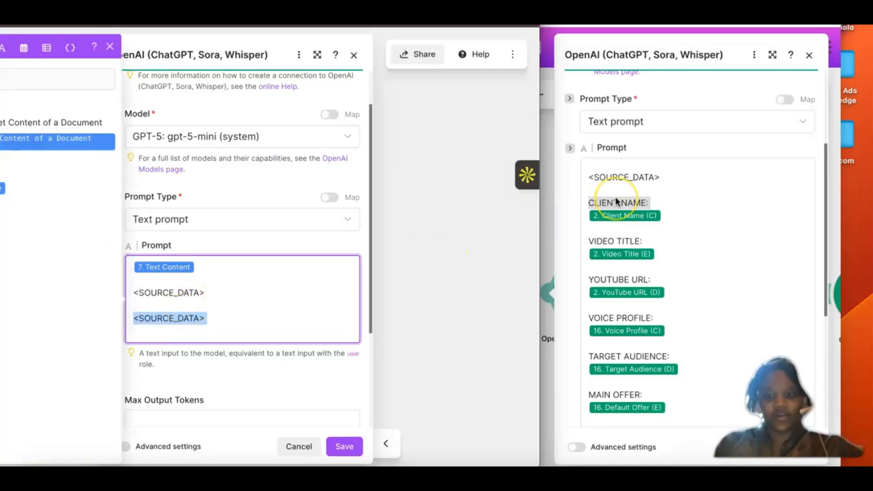
key(BackSpace)
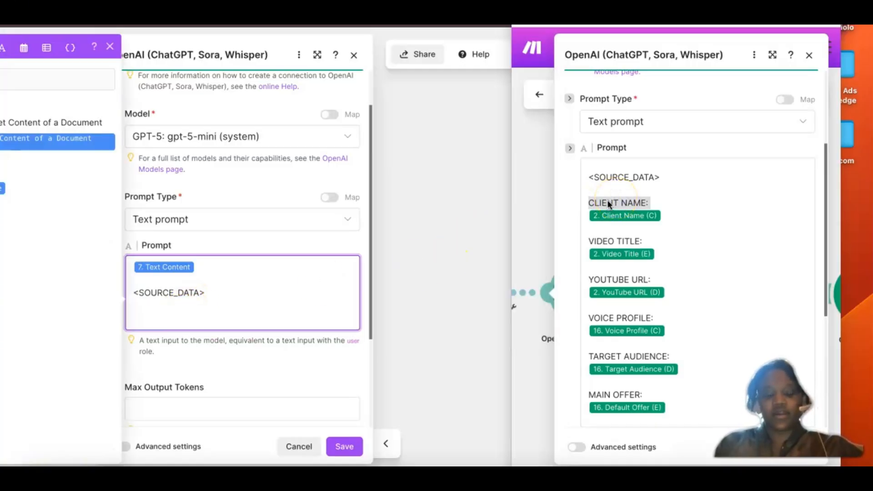
Step: Copy the CLIENT NAME: label into the Repurposing Content Engine prompt below <SOURCE_DATA> and start a new line beneath it
click(608, 205)
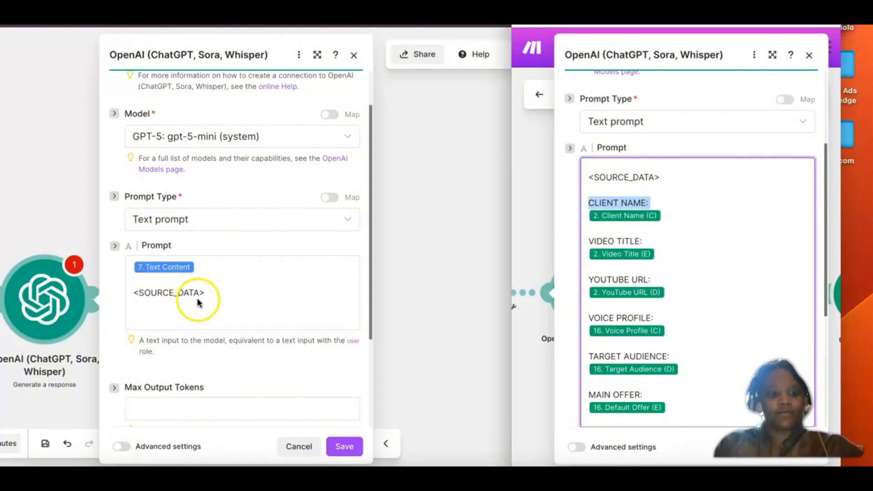
click(147, 319)
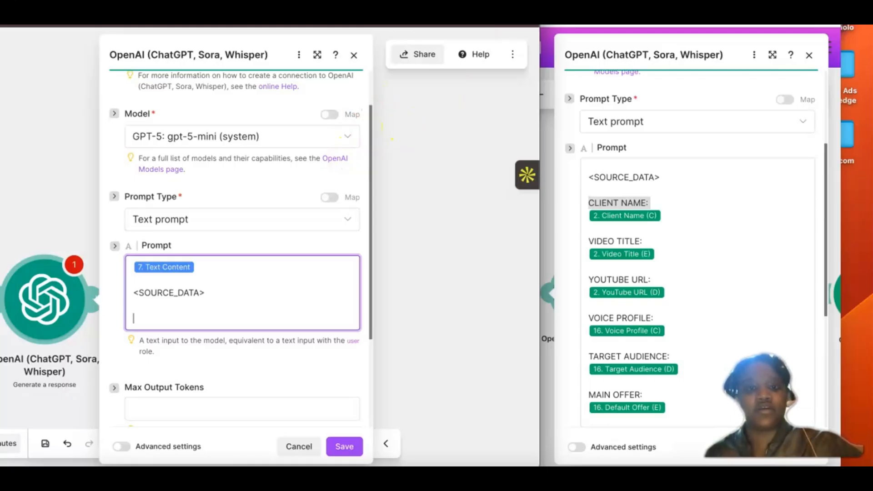
key(super+v)
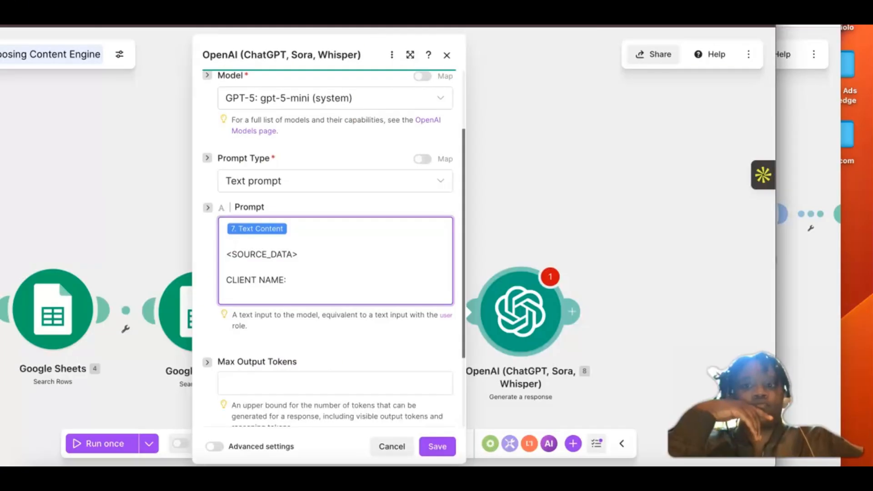
key(Return)
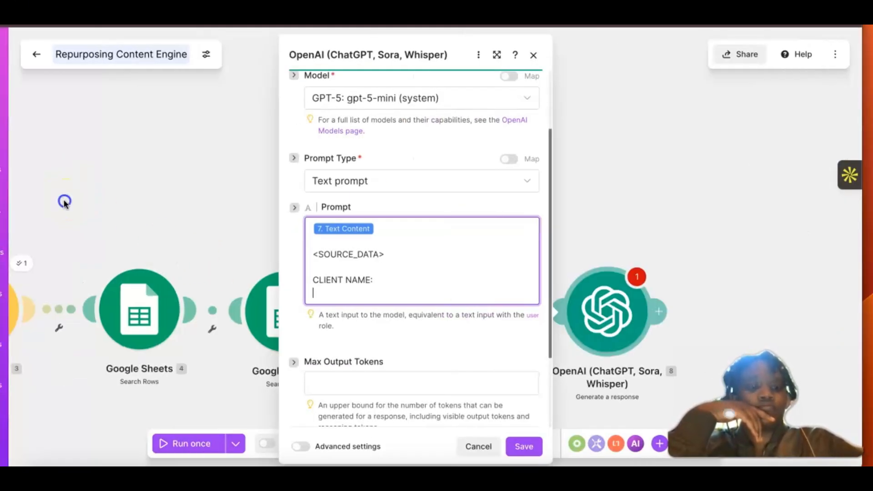
click(64, 201)
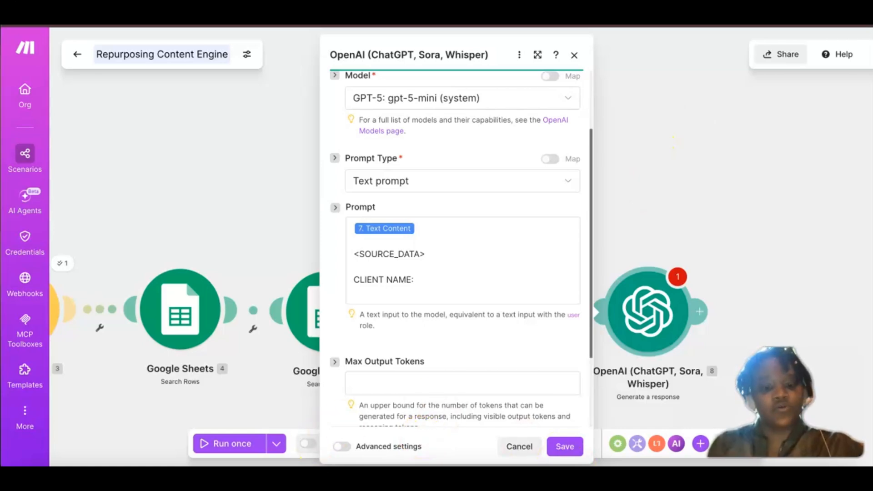
Step: Replace everything below Text Content in the prompt with the prepared SOURCE_DATA label block from CLIENT NAME: to TRANSCRIPT:, separated by a blank line
click(333, 478)
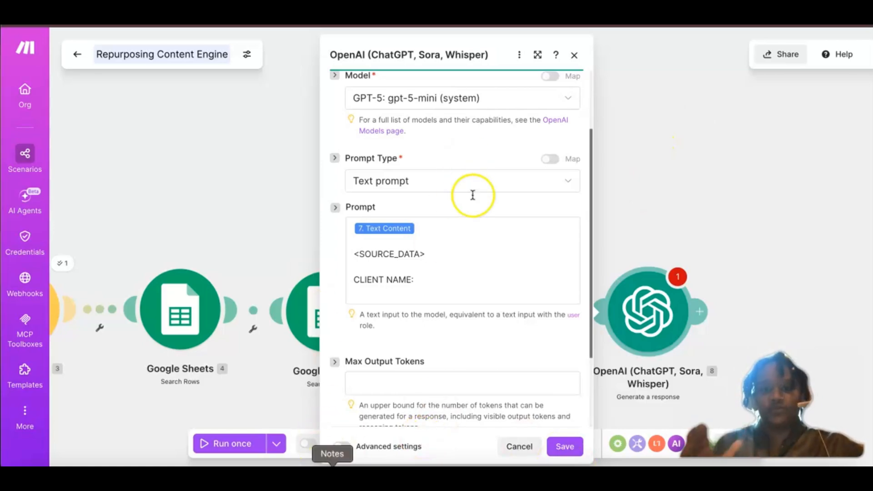
click(132, 197)
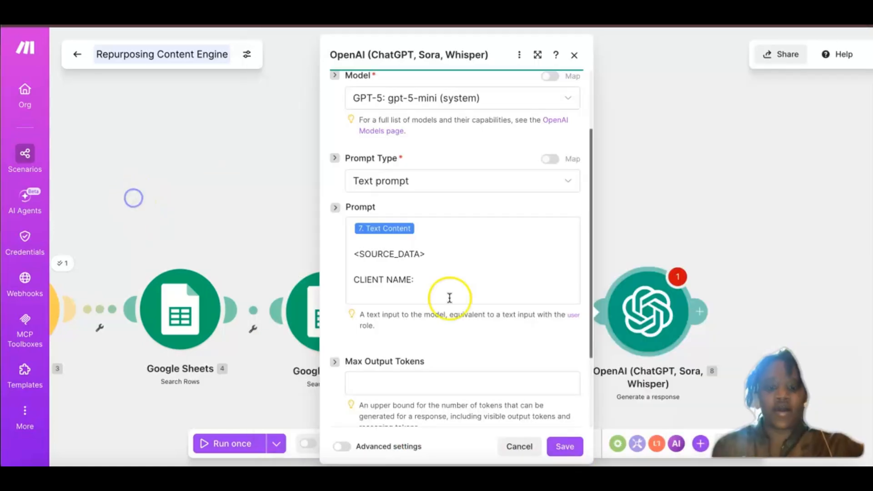
drag(372, 255, 351, 255)
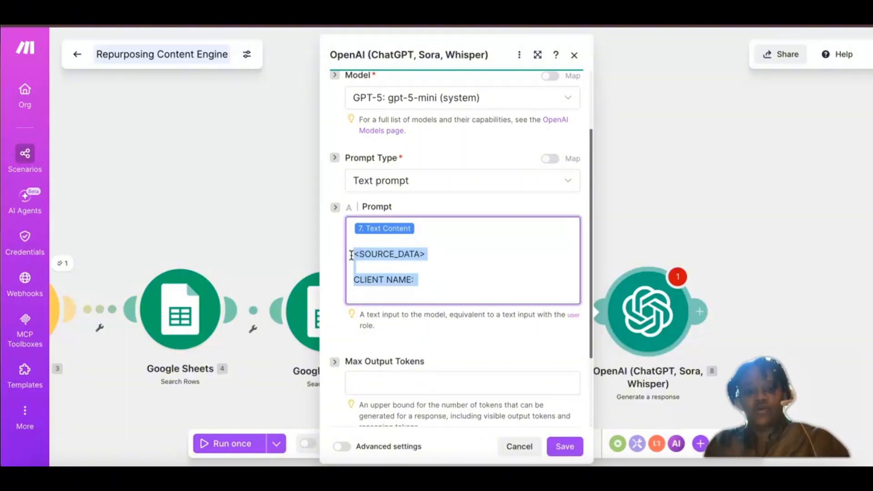
click(401, 277)
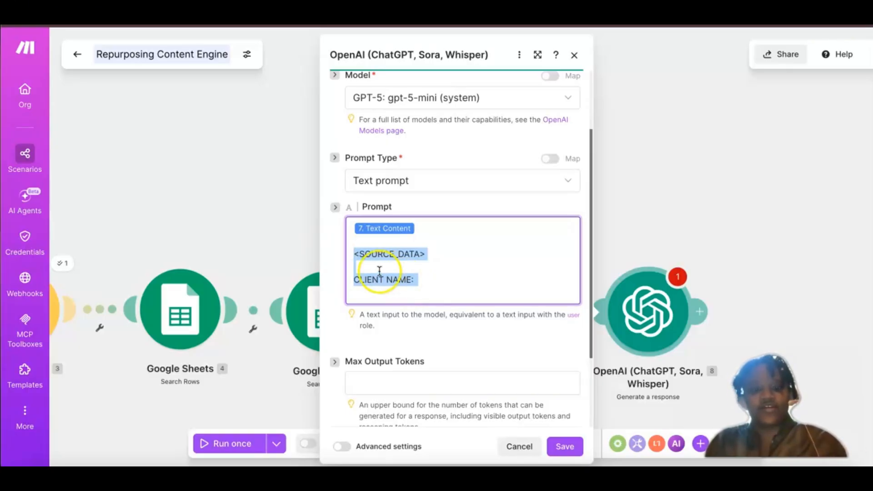
key(BackSpace)
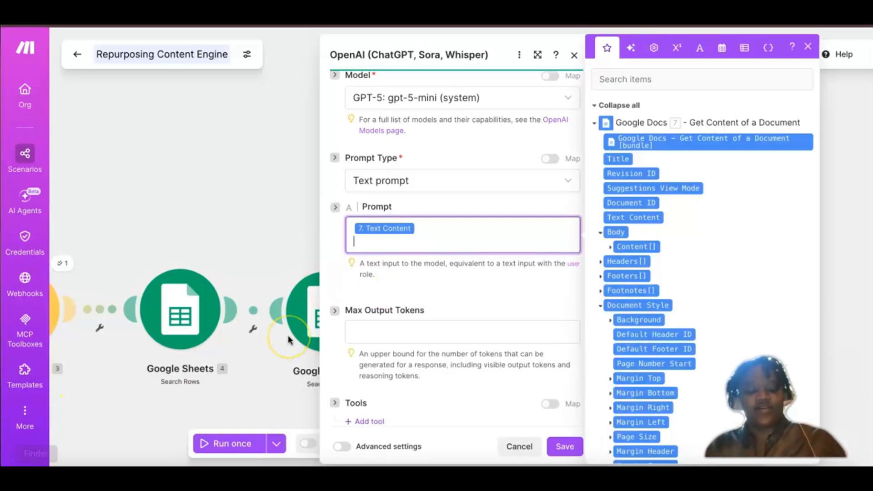
key(ctrl+v)
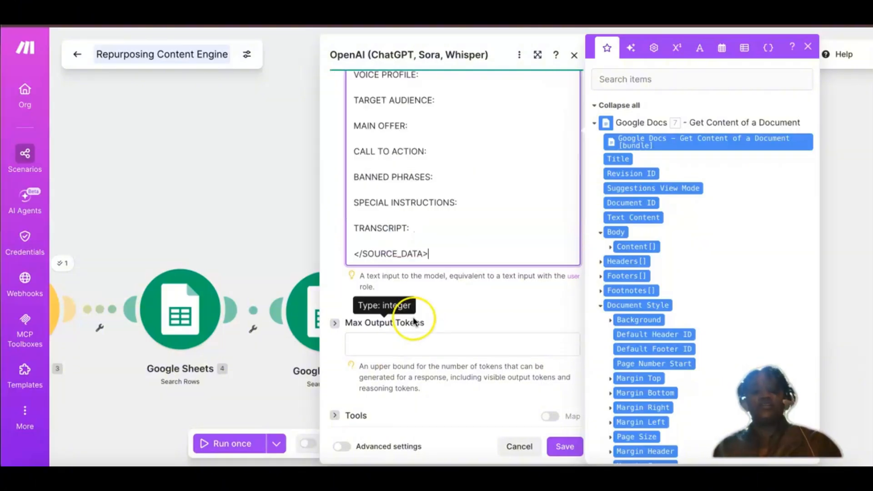
click(384, 145)
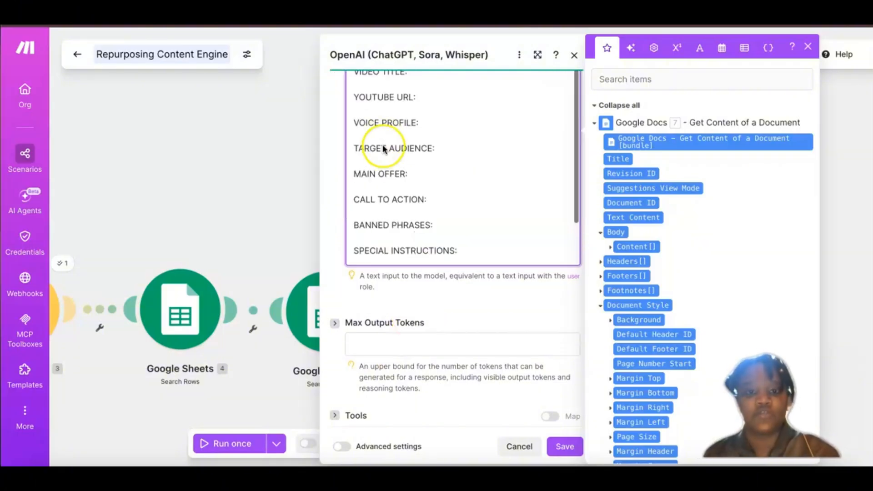
scroll(424, 165, up, 4)
click(425, 165)
key(Return)
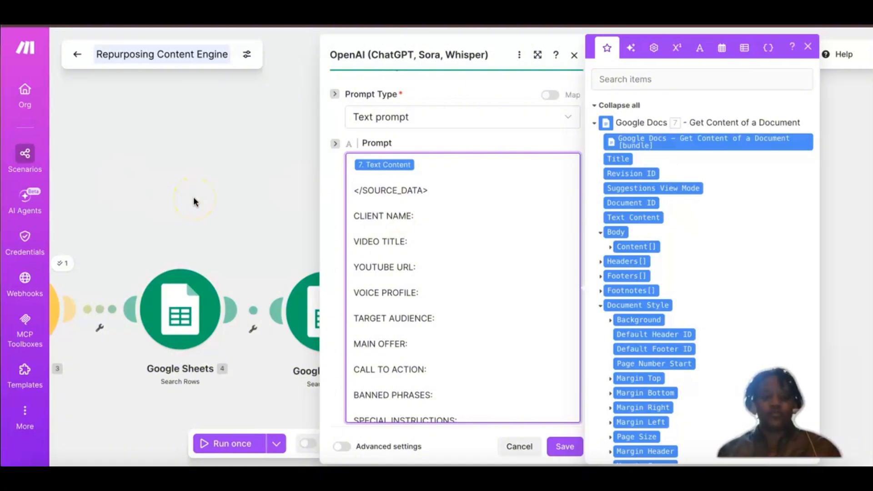
Step: Map Client Name (C) from the Google Sheets Watch New Rows module onto a new line under CLIENT NAME: in the prompt
click(278, 187)
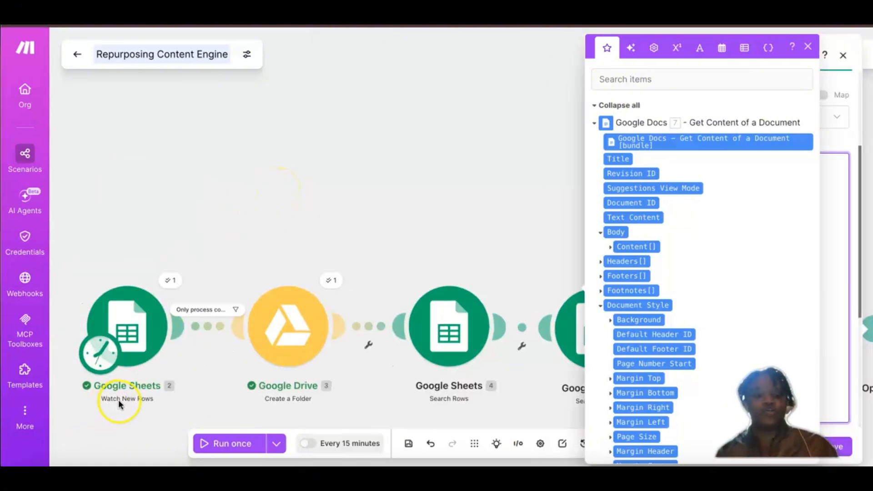
scroll(157, 395, right, 2)
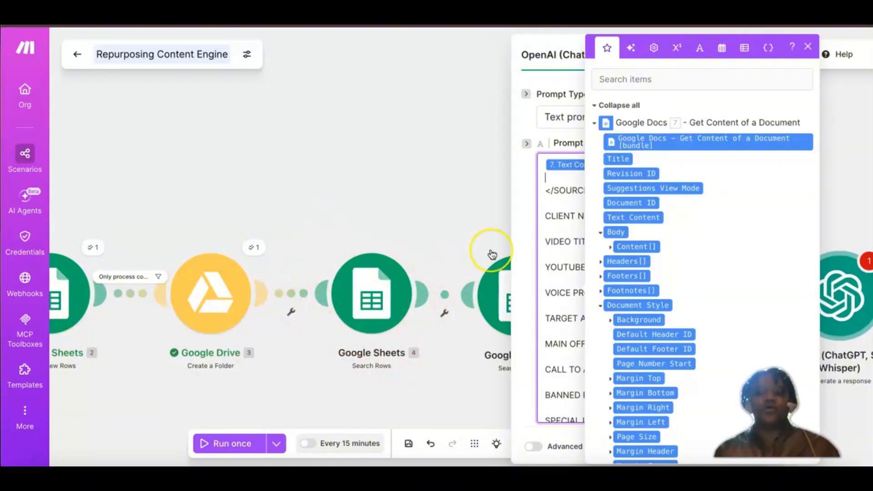
scroll(492, 254, right, 3)
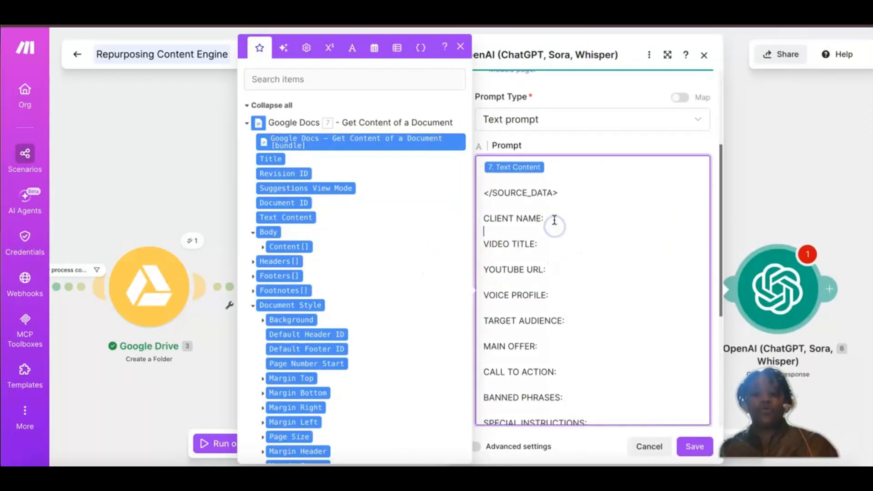
key(Return)
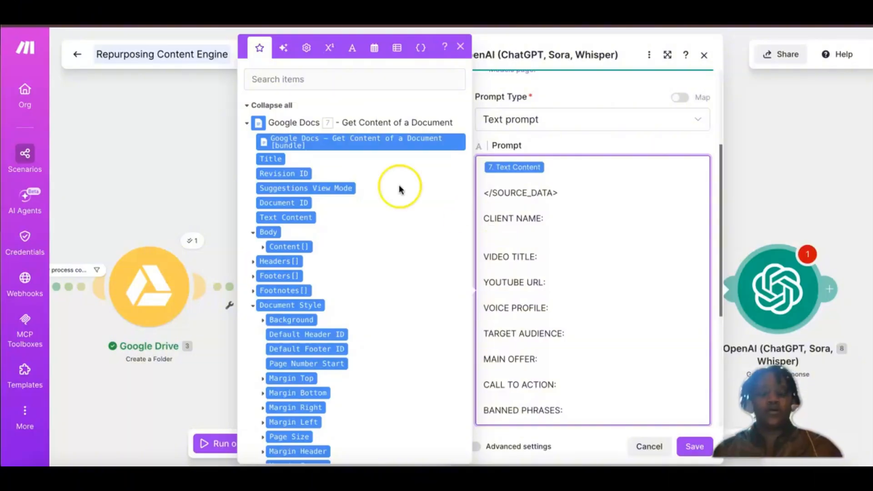
click(249, 124)
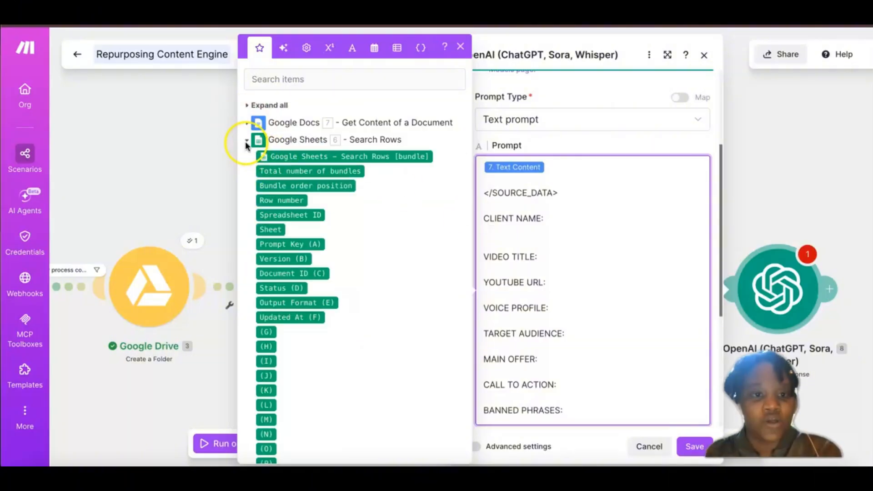
click(247, 140)
click(245, 156)
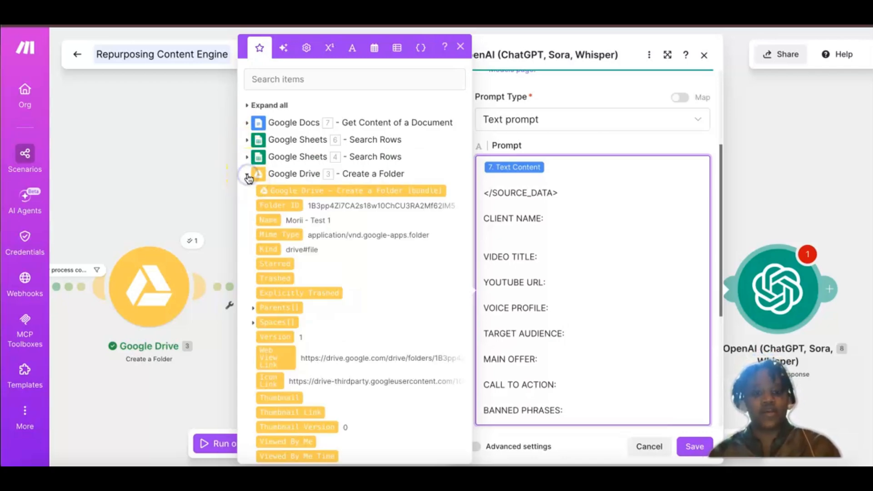
click(287, 173)
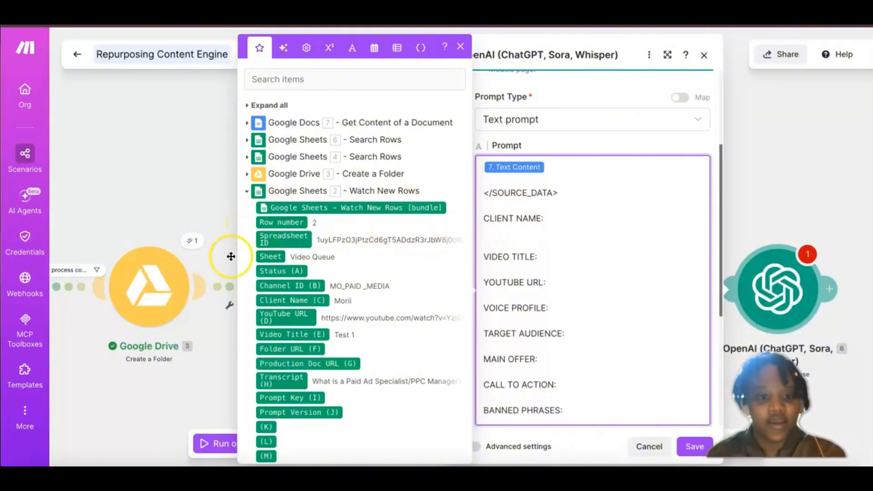
click(296, 300)
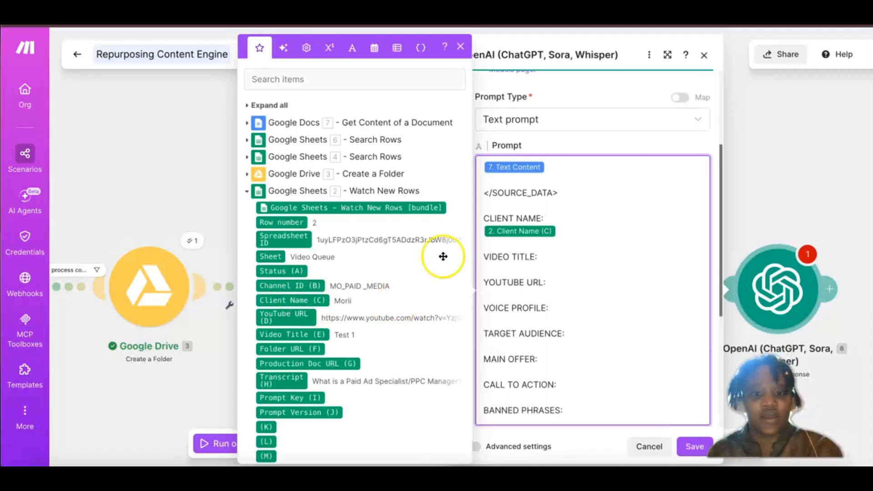
Step: Map Video Title (E) from the Watch New Rows module onto a new line under VIDEO TITLE: in the prompt
click(493, 227)
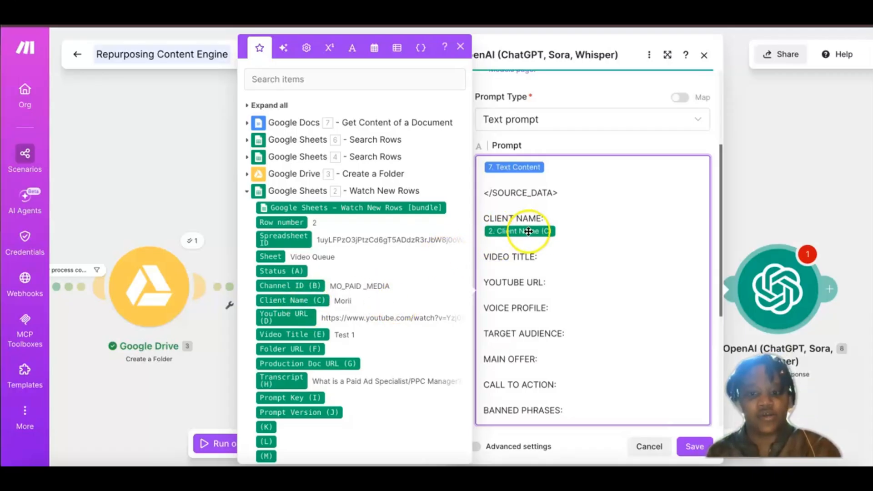
click(547, 257)
click(539, 260)
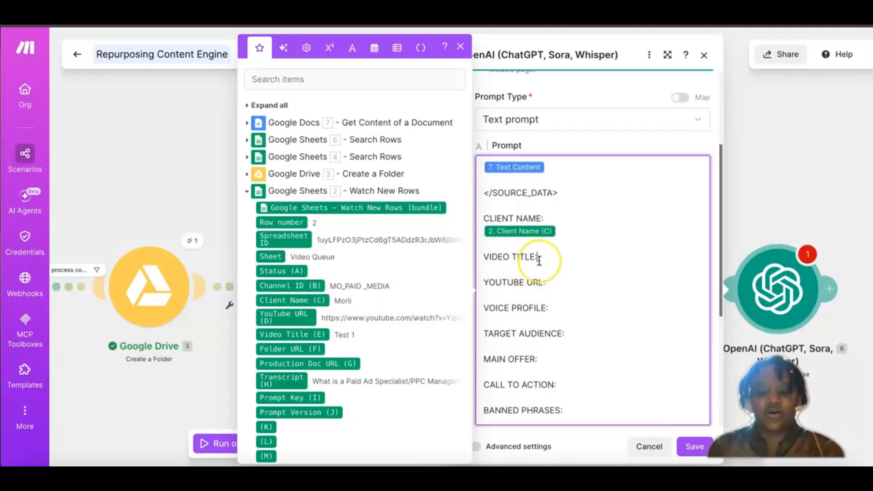
key(Return)
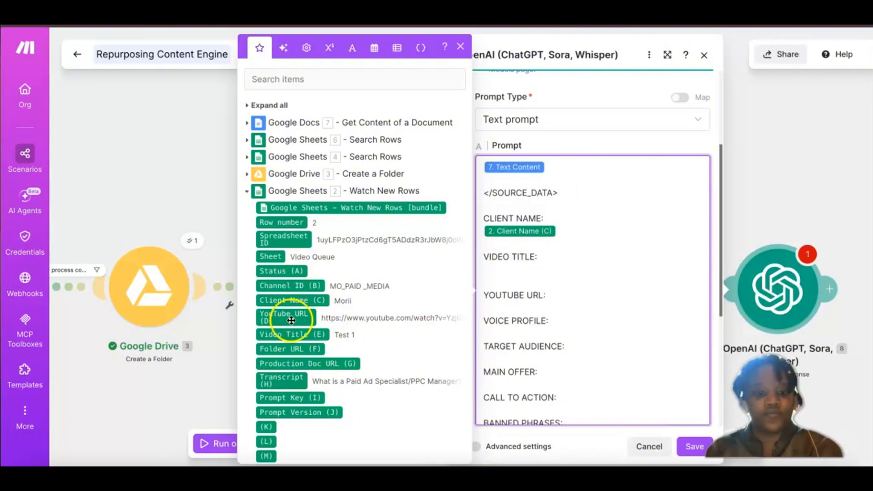
click(289, 336)
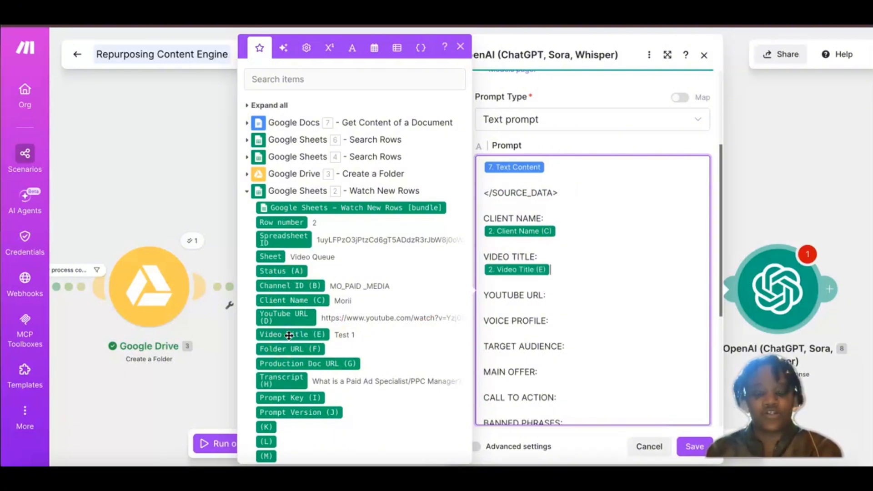
Step: Map YouTube URL (D) from the Google Sheets Watch New Rows module onto a new line under YOUTUBE URL: in the prompt
click(551, 298)
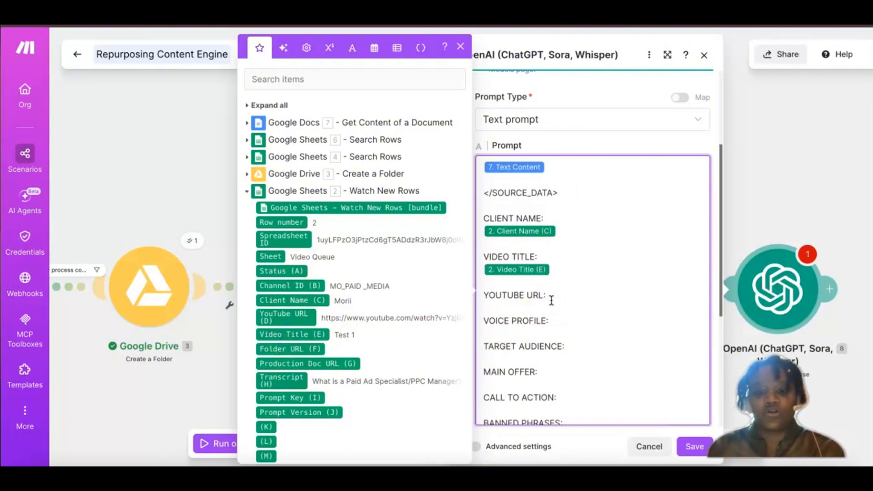
key(Return)
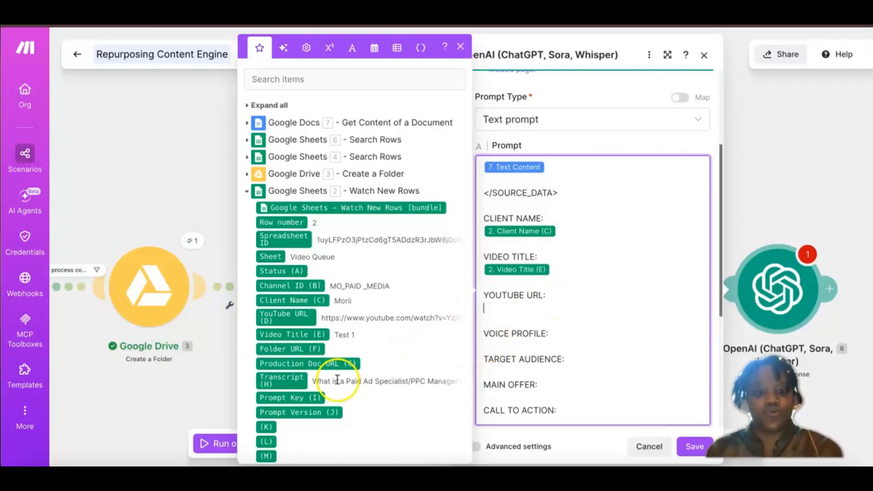
scroll(332, 381, down, 1)
scroll(333, 381, down, 2)
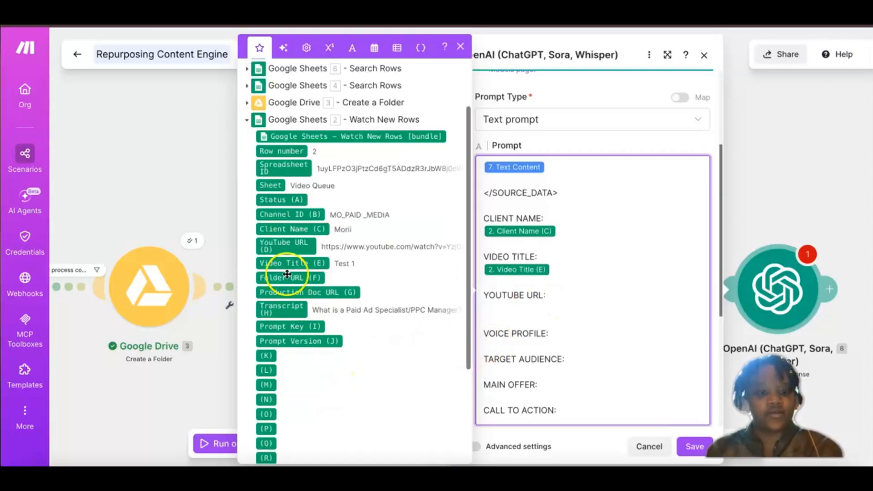
drag(275, 244, 495, 341)
Step: Check the Video Queue and Channel Profiles sheets of the Repurposing Content Engine spreadsheet for the source of the VOICE PROFILE: field
click(495, 341)
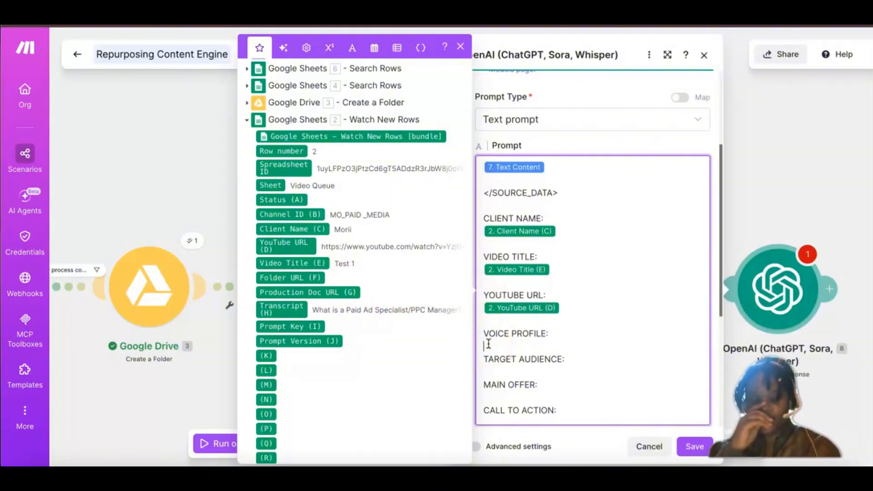
scroll(488, 343, down, 2)
click(511, 251)
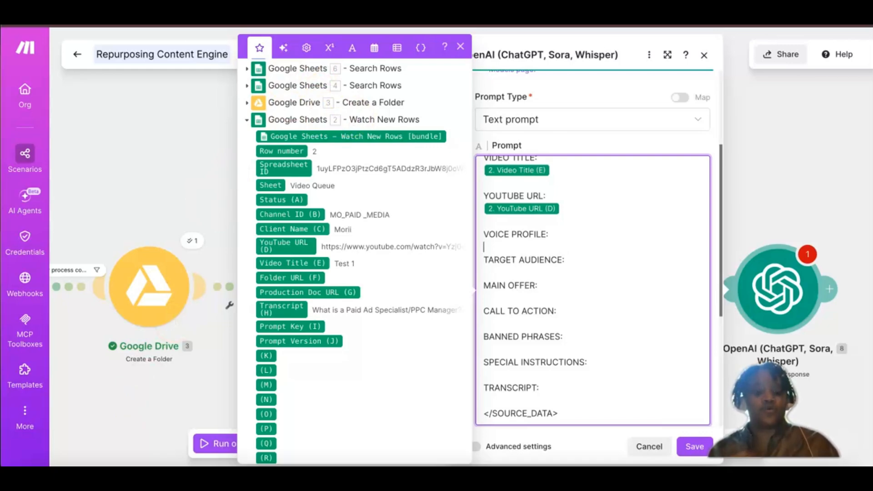
click(91, 478)
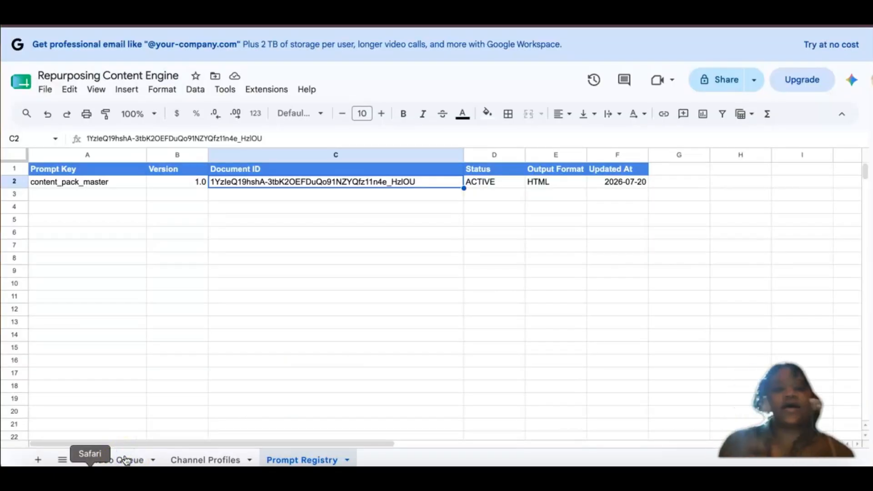
click(126, 461)
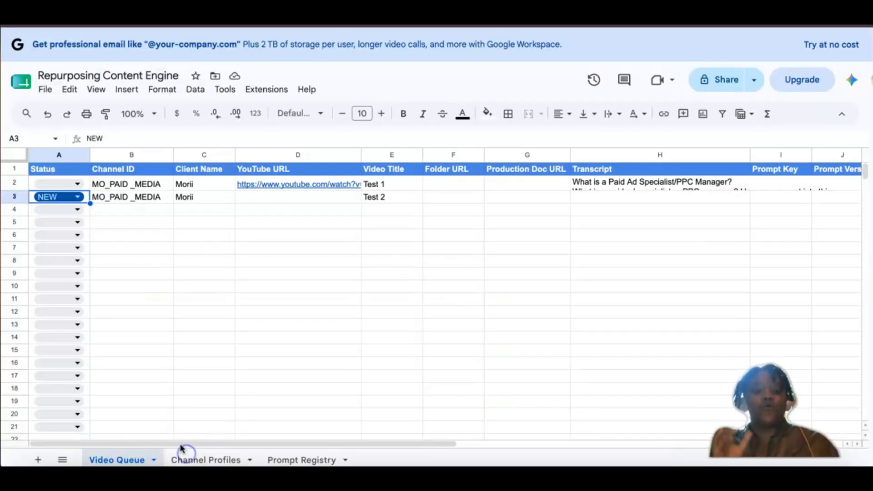
click(213, 460)
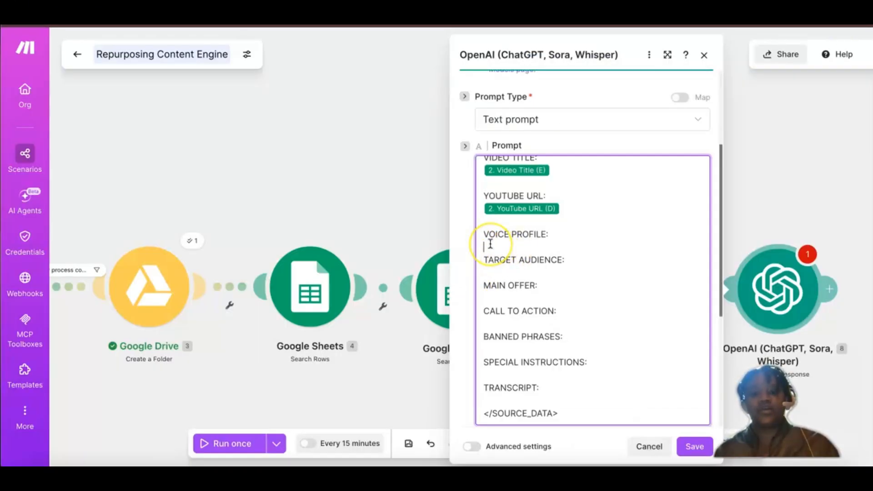
Step: Map Voice Profile (C) from the Google Sheets 4 Search Rows module under VOICE PROFILE: in the OpenAI prompt, keeping a blank line after it
key(Return)
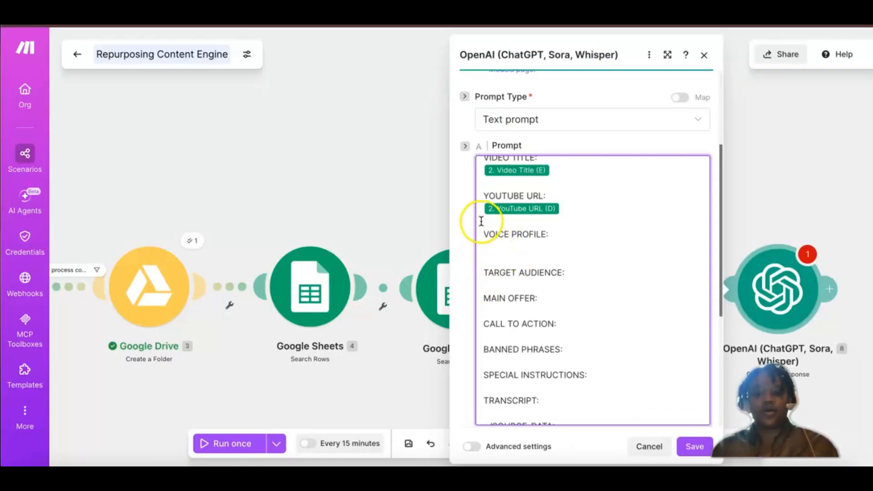
click(486, 248)
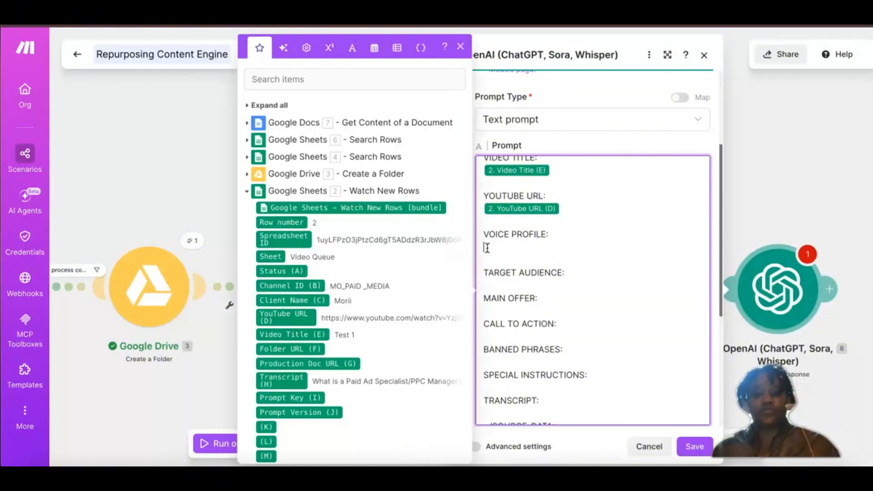
click(247, 193)
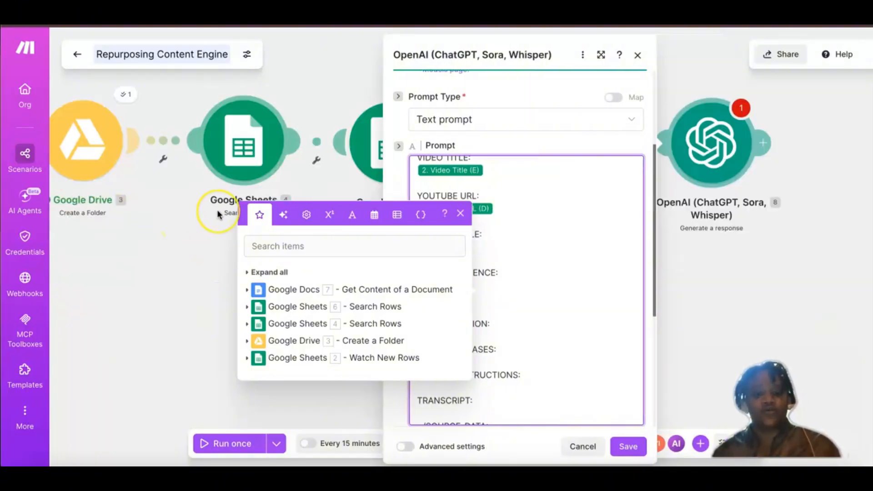
scroll(217, 211, down, 1)
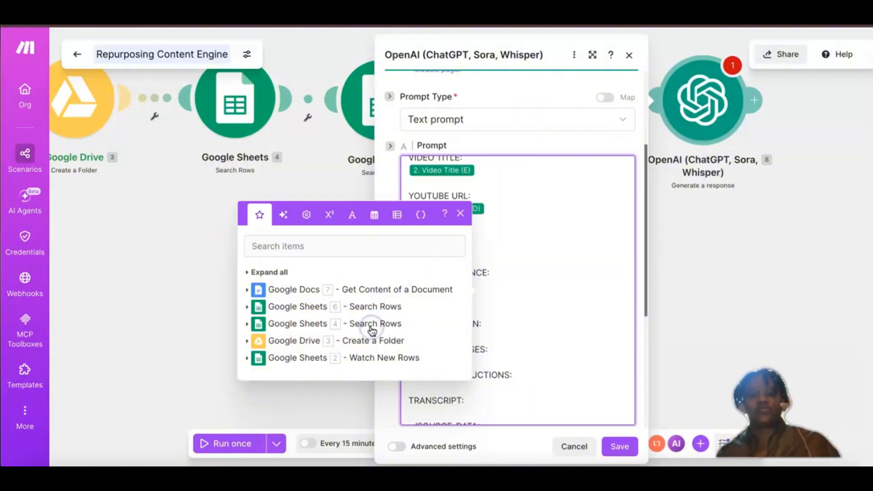
click(246, 323)
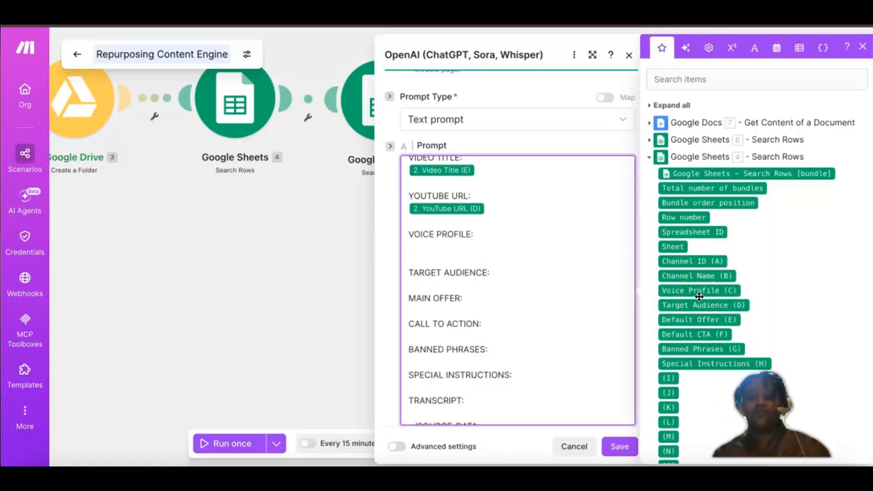
mouse_move(715, 282)
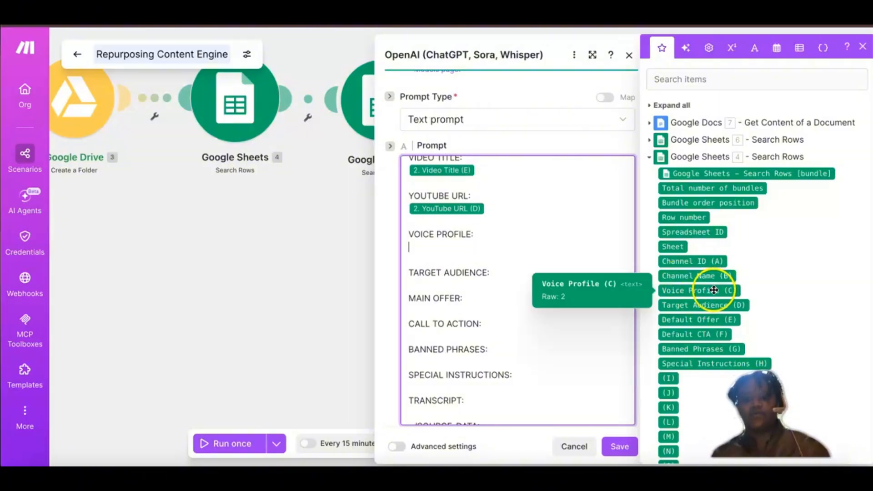
click(713, 290)
Step: Map Target Audience (D) under TARGET AUDIENCE: and Default Offer (E) under MAIN OFFER: from the Google Sheets 4 Search Rows module
click(414, 283)
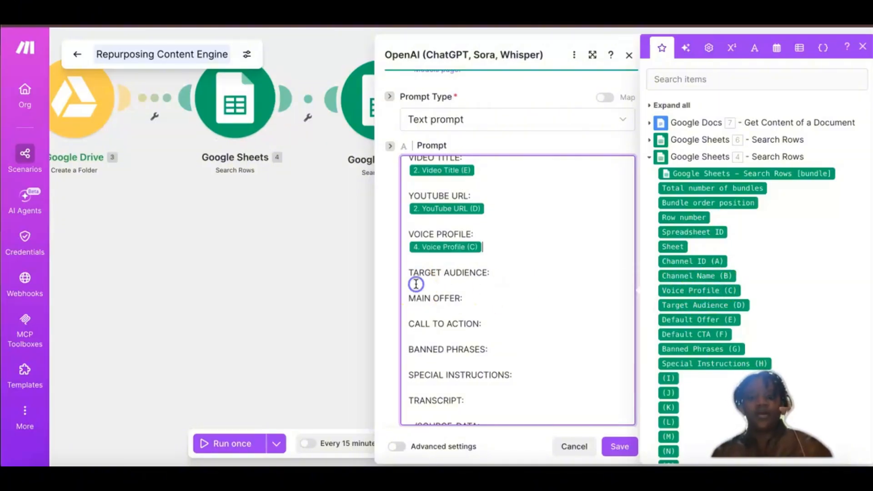
key(Return)
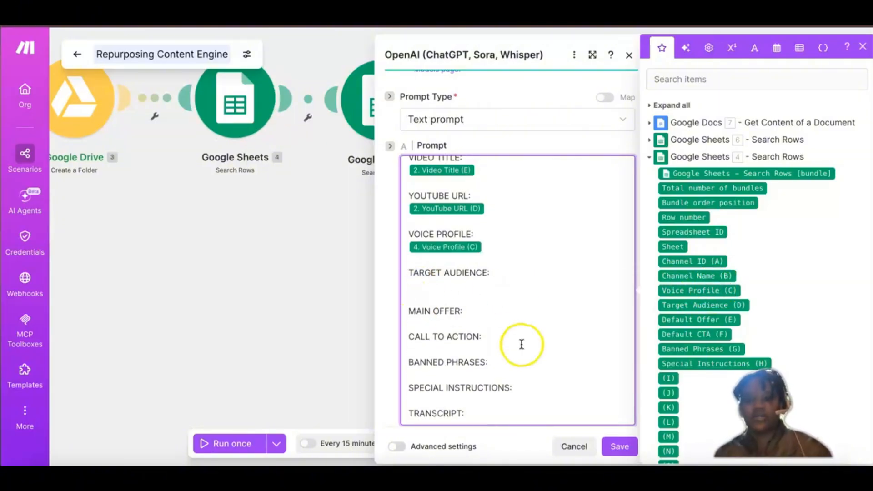
click(698, 305)
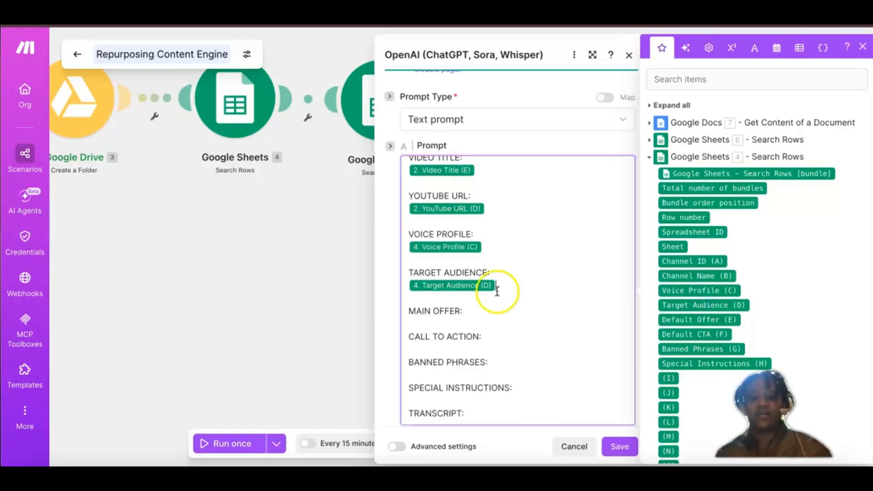
click(432, 319)
key(Return)
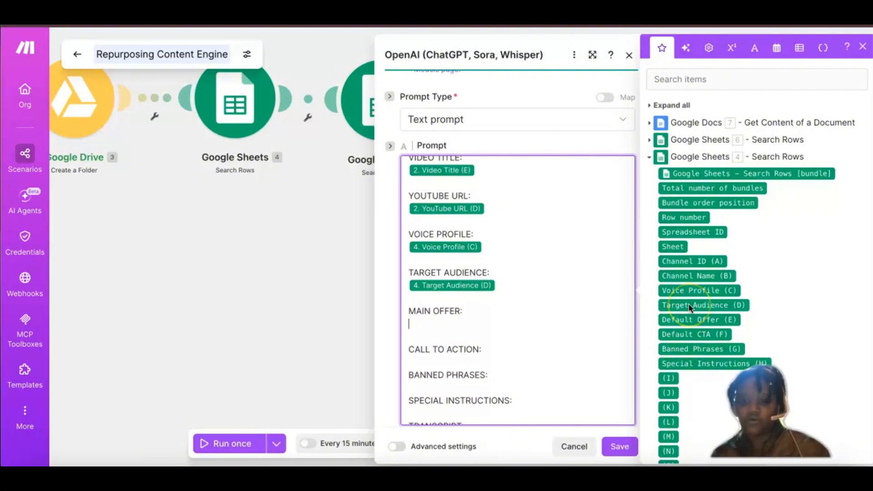
scroll(689, 304, down, 1)
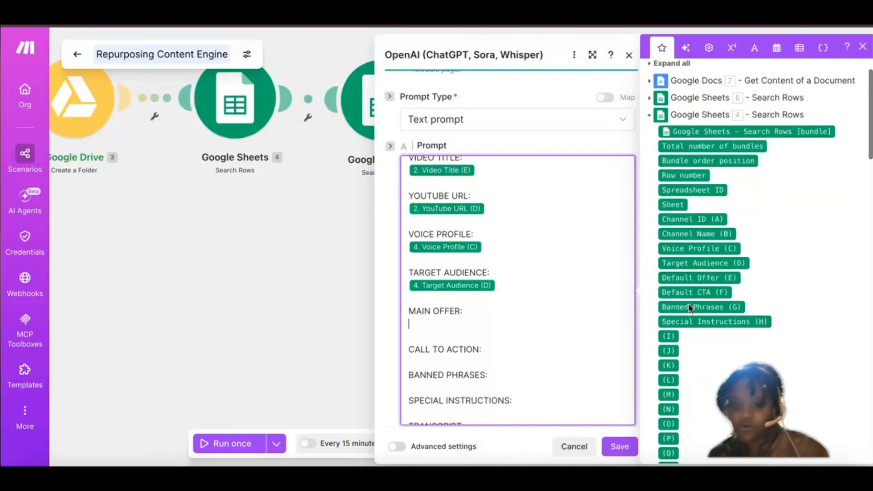
click(704, 278)
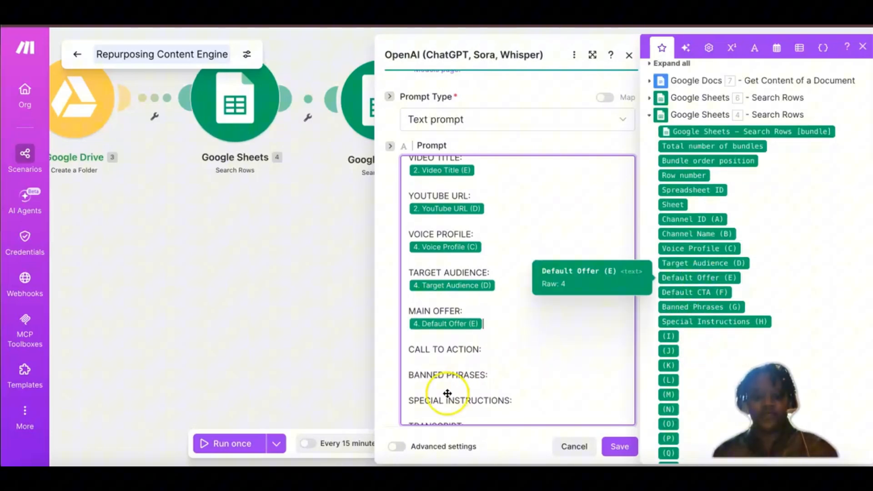
Step: Map Default CTA (F) under CALL TO ACTION: and Banned Phrases (G) under BANNED PHRASES: from the same Search Rows module
click(421, 363)
key(Return)
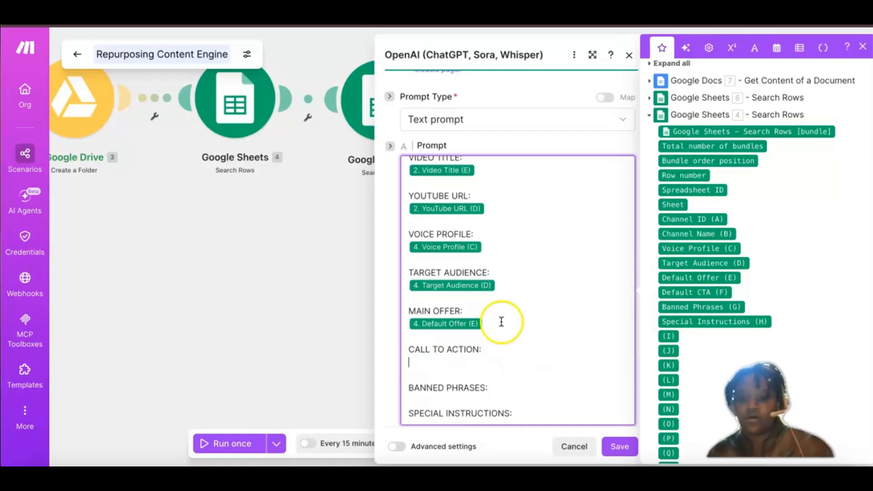
scroll(684, 273, down, 1)
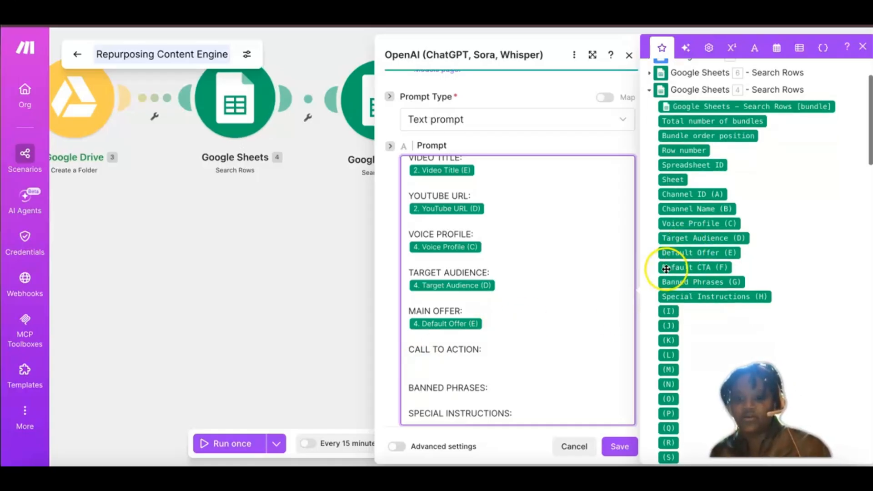
drag(510, 323, 470, 349)
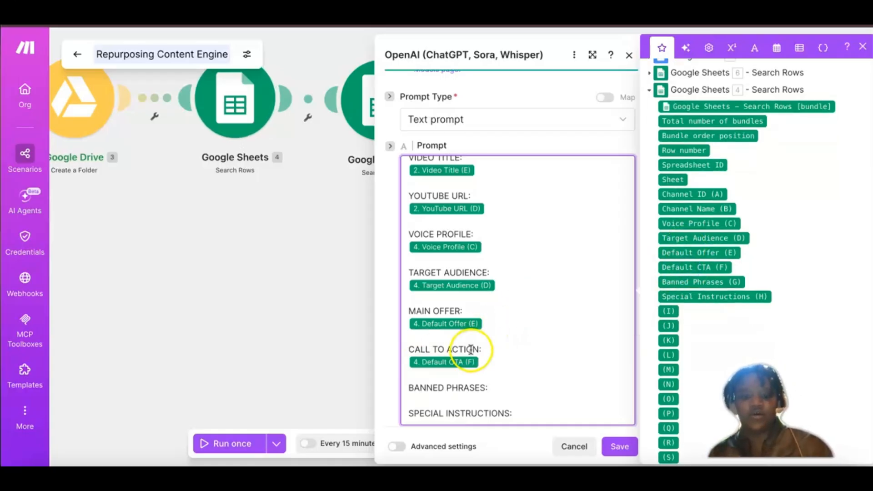
scroll(492, 340, down, 1)
key(Return)
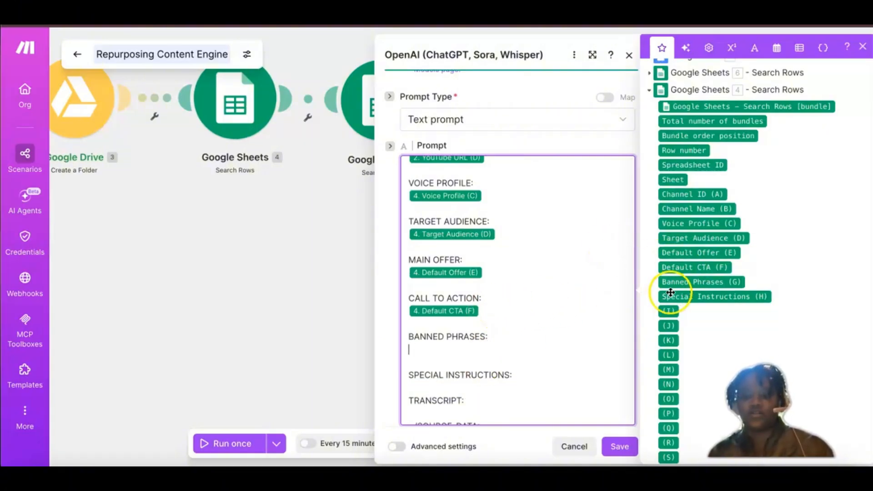
drag(680, 281, 473, 271)
Step: Map Special Instructions (H) from the Google Sheets 4 Search Rows module onto a new line under SPECIAL INSTRUCTIONS: in the prompt
click(518, 361)
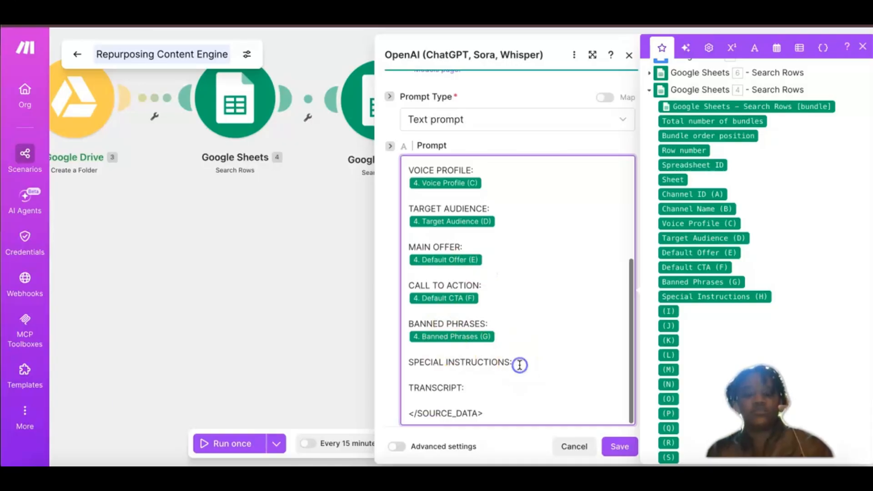
key(Return)
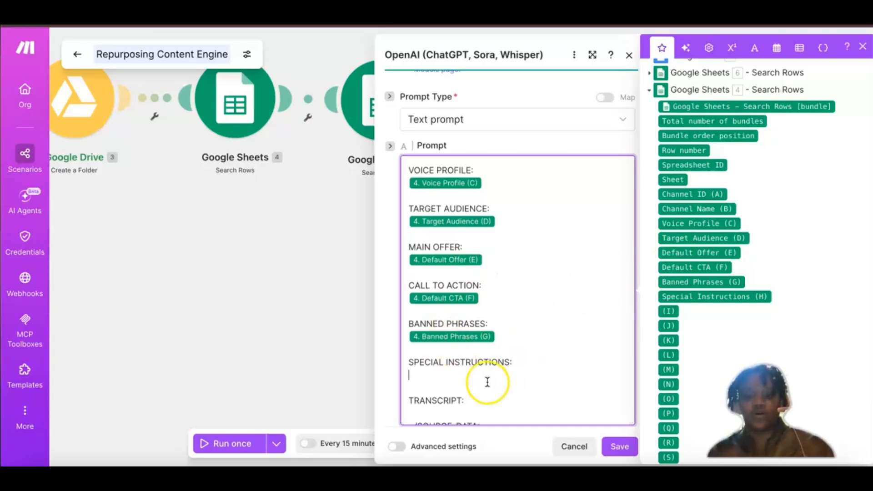
click(691, 298)
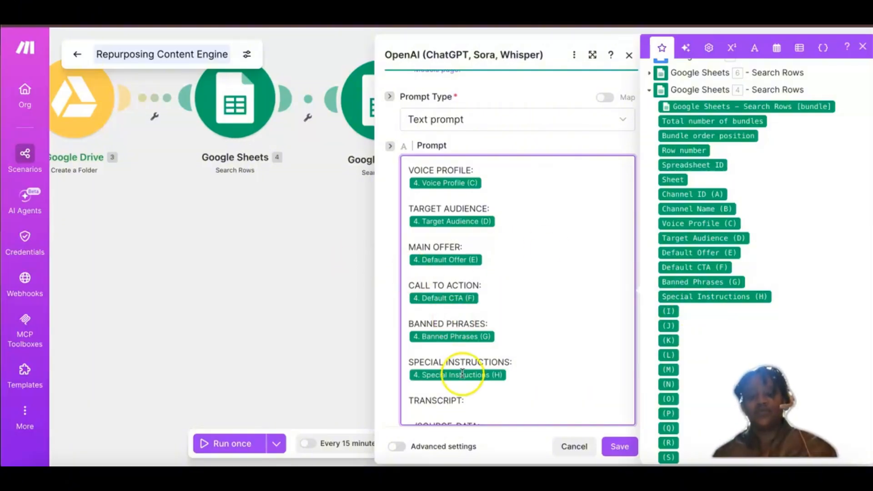
Step: Map Transcript (H) from the Google Sheets Watch New Rows module under TRANSCRIPT:, above the closing </SOURCE_DATA> tag
scroll(469, 401, down, 1)
click(469, 400)
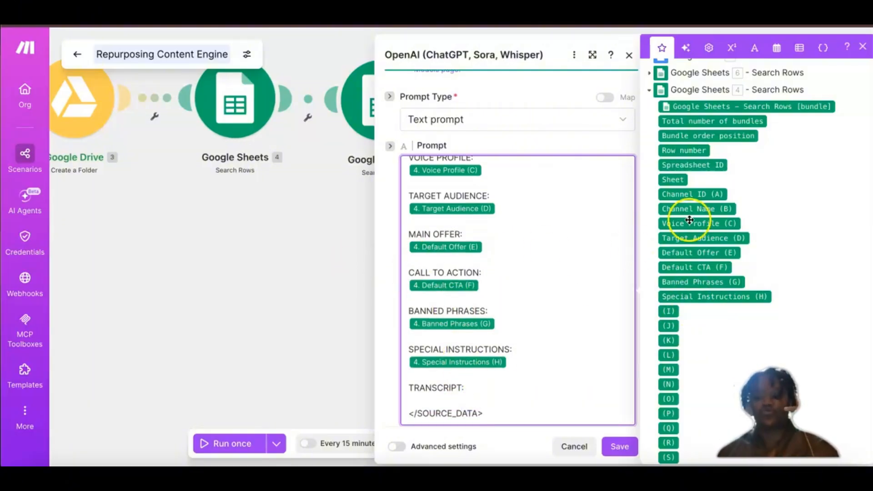
scroll(740, 302, down, 1)
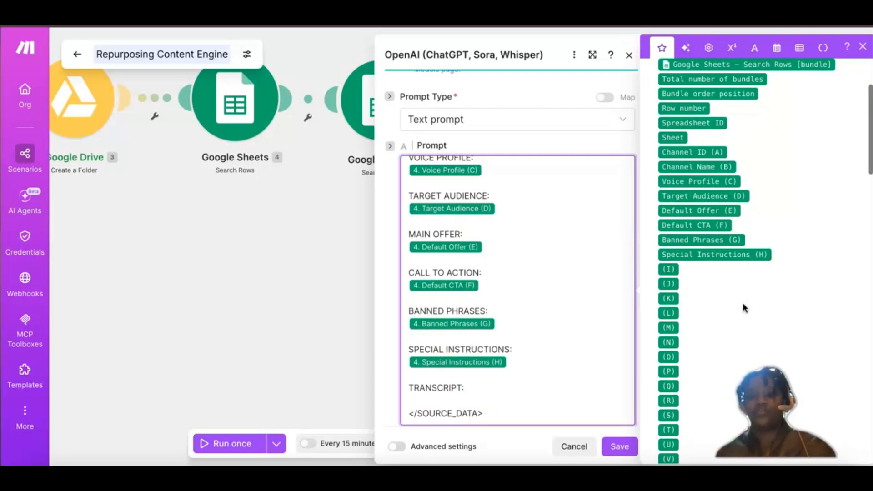
scroll(743, 306, up, 2)
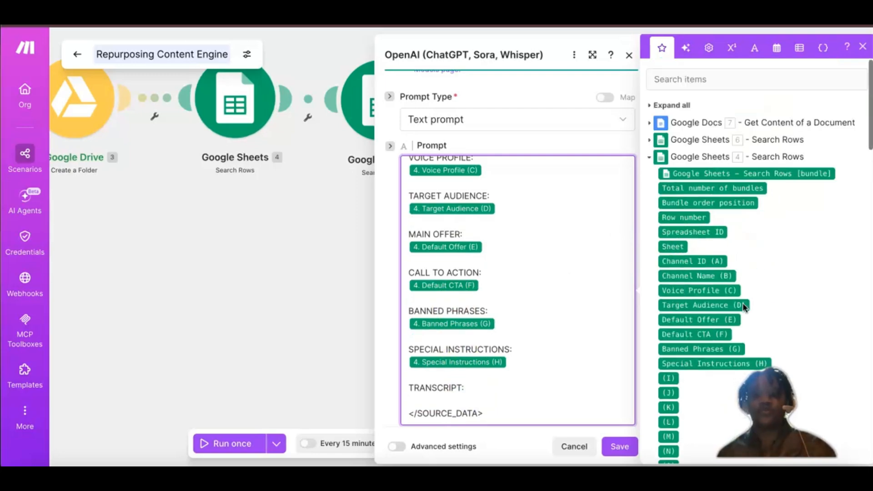
click(651, 157)
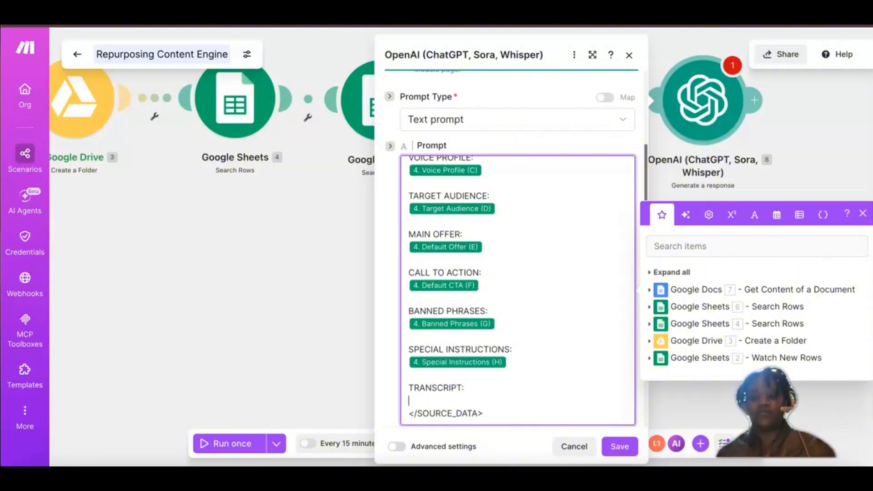
click(649, 358)
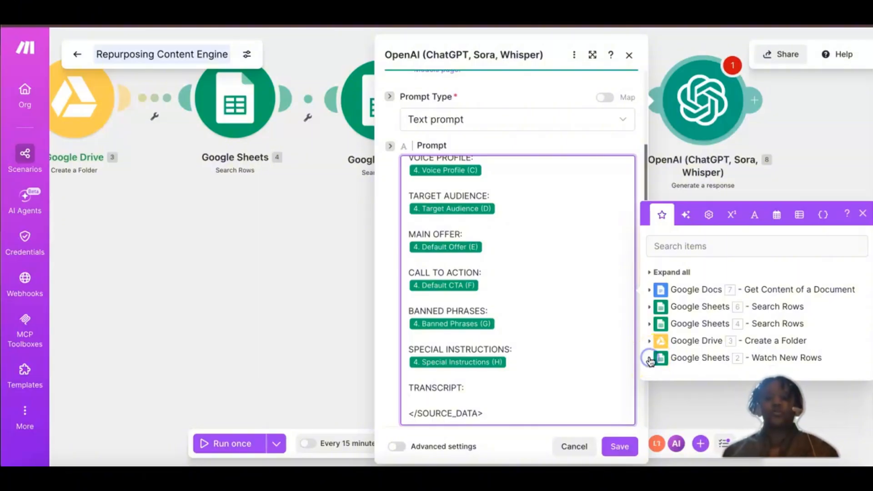
scroll(700, 300, down, 2)
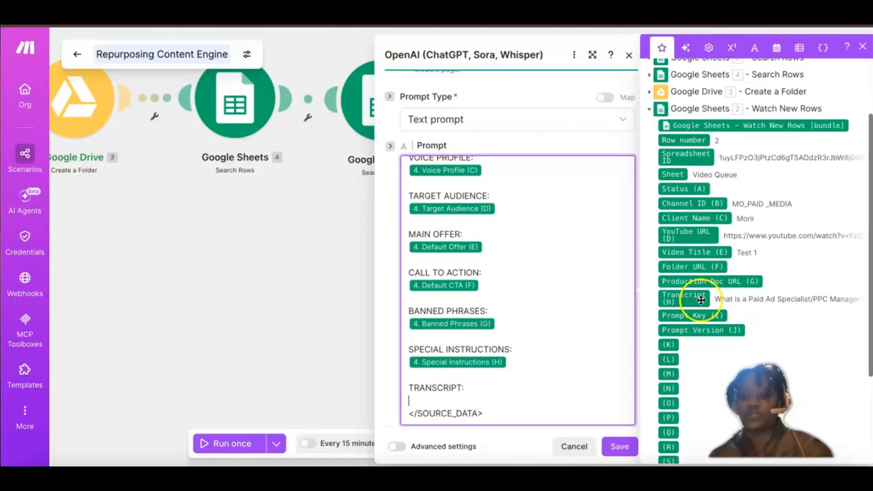
drag(701, 299, 493, 341)
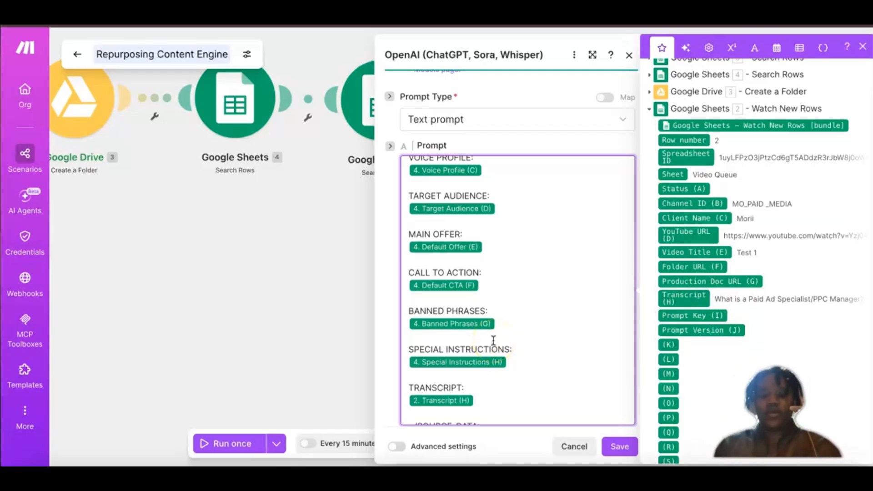
scroll(493, 340, down, 1)
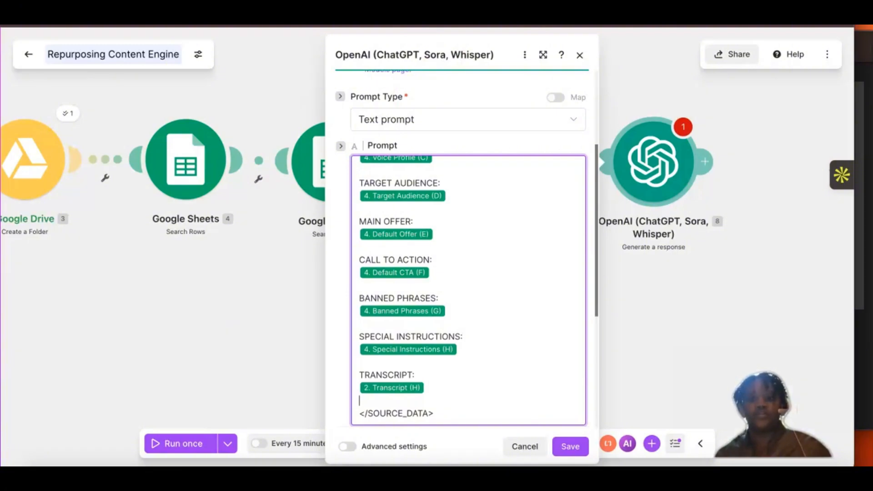
Step: Review the SOURCE_DATA fields mapped in the OpenAI prompt, from CLIENT NAME to TRANSCRIPT, against the Master Prompt document in Google Docs
click(533, 145)
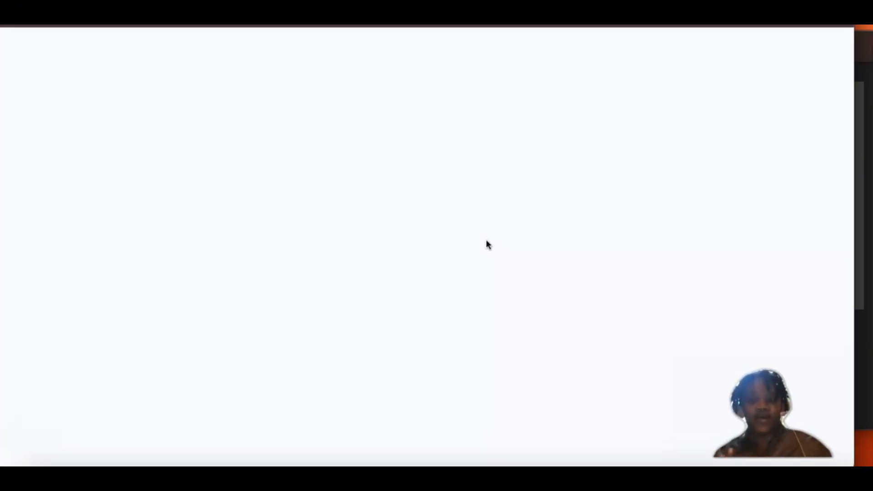
click(413, 274)
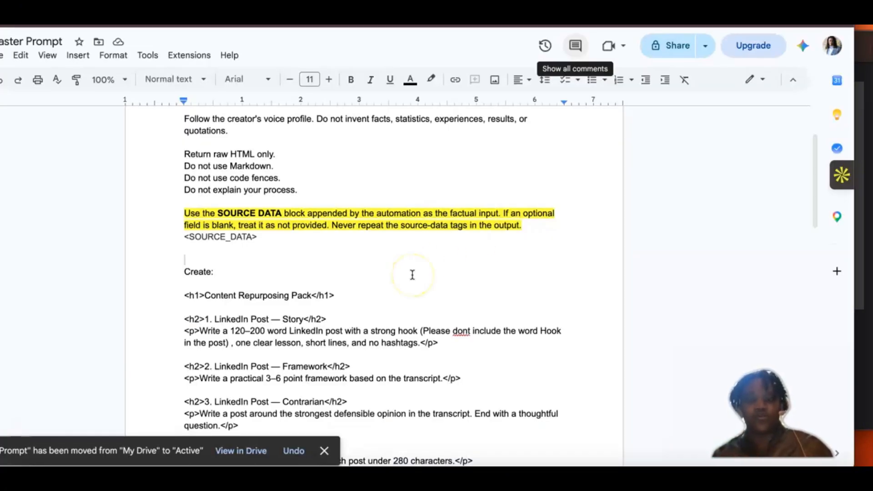
click(383, 230)
scroll(383, 229, down, 1)
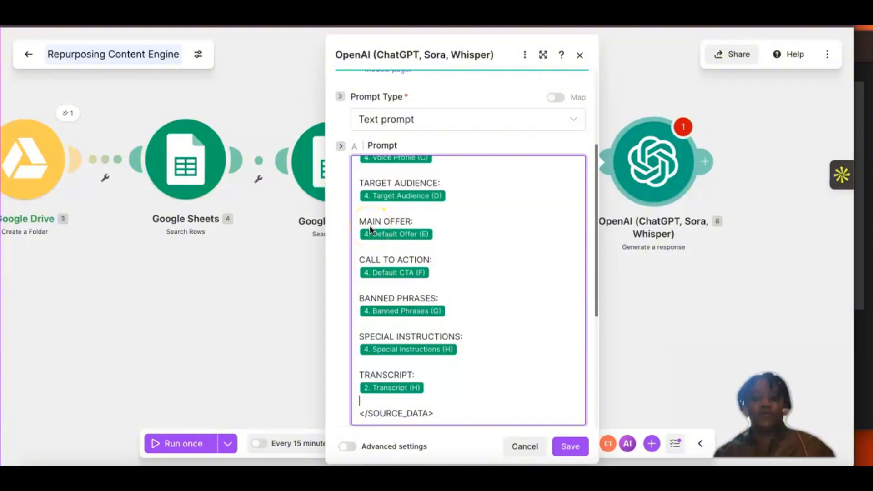
scroll(370, 229, up, 3)
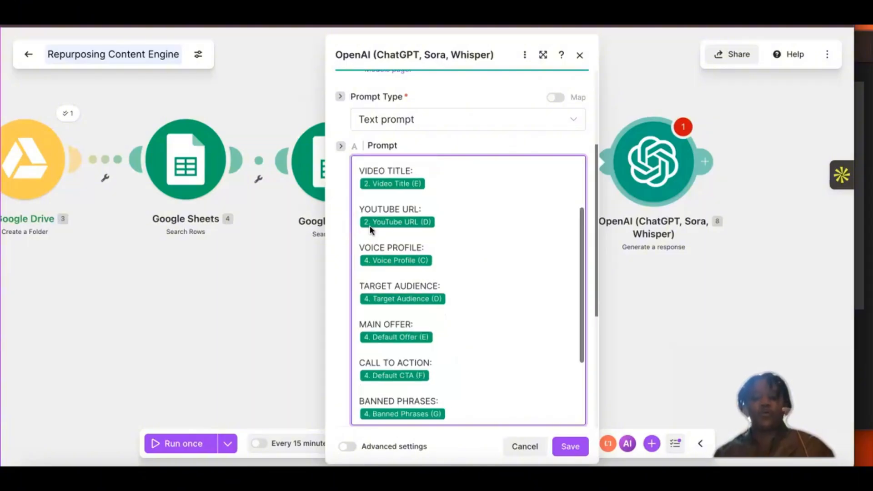
scroll(371, 173, up, 3)
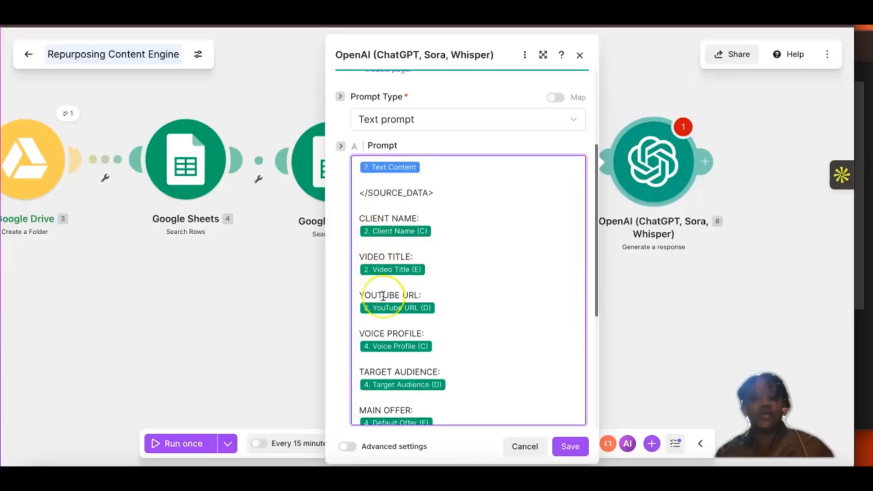
scroll(383, 296, down, 2)
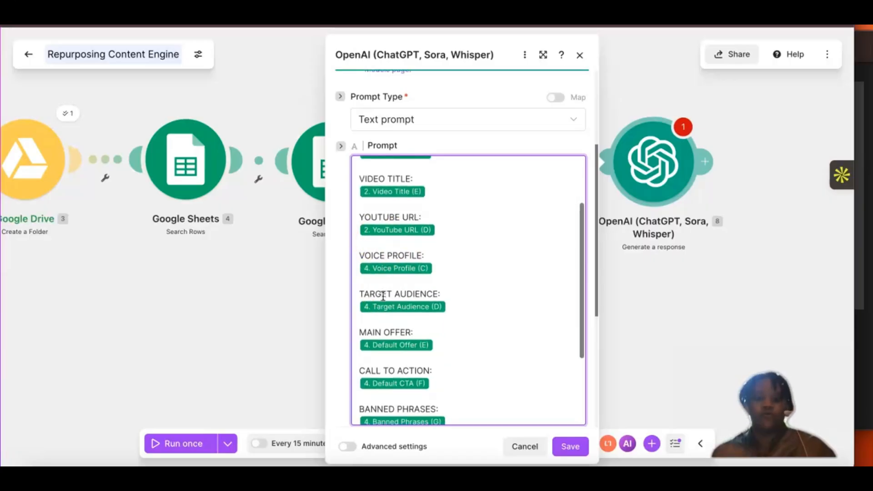
scroll(383, 296, down, 1)
scroll(383, 296, down, 1)
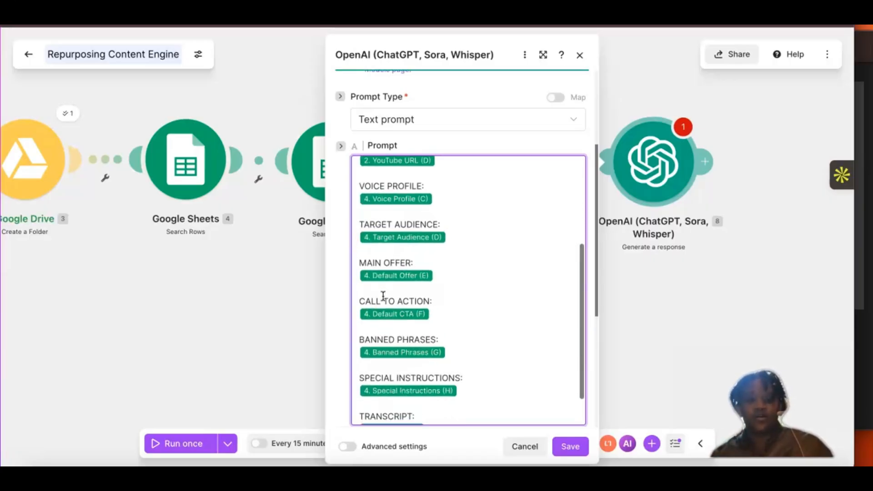
scroll(383, 296, down, 2)
scroll(383, 296, down, 2)
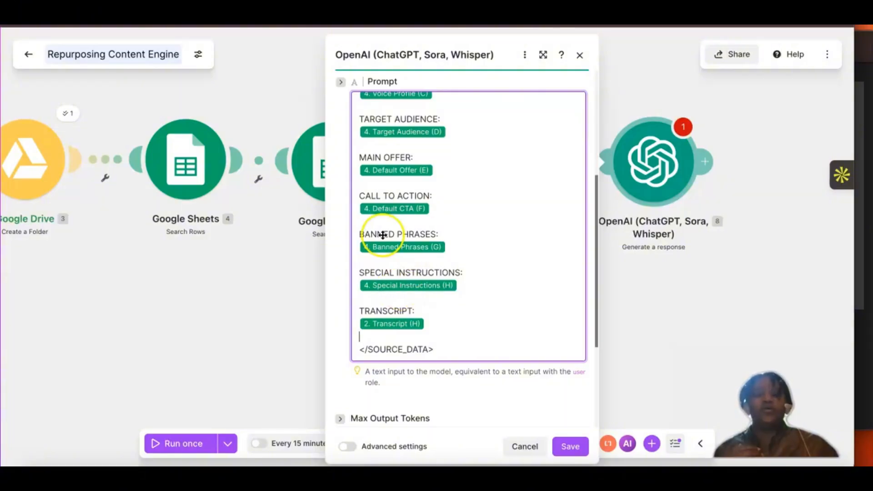
scroll(383, 230, up, 5)
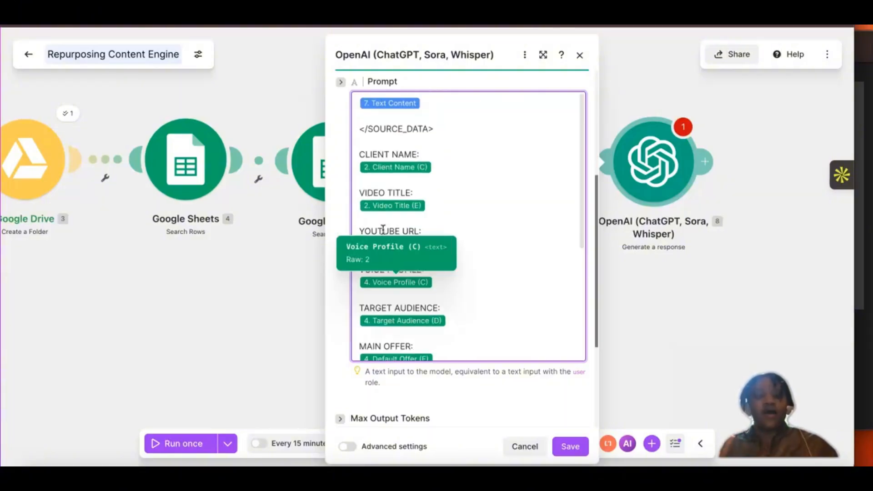
scroll(380, 211, down, 5)
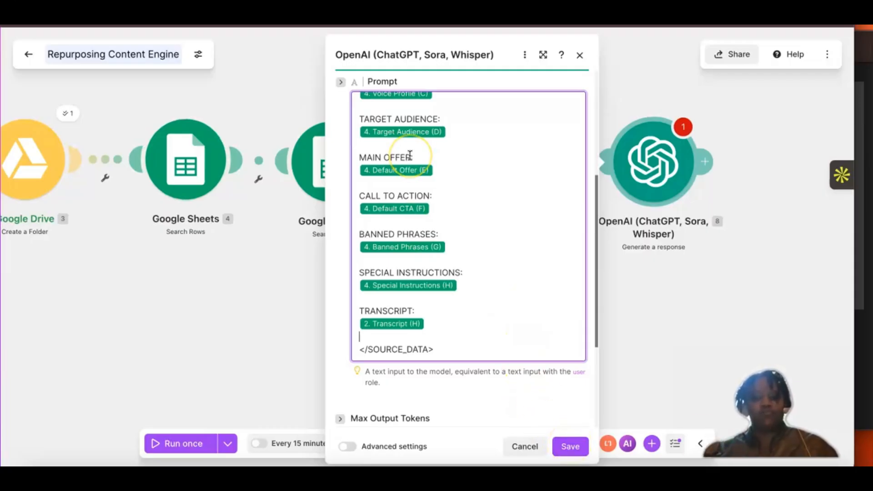
scroll(413, 157, up, 5)
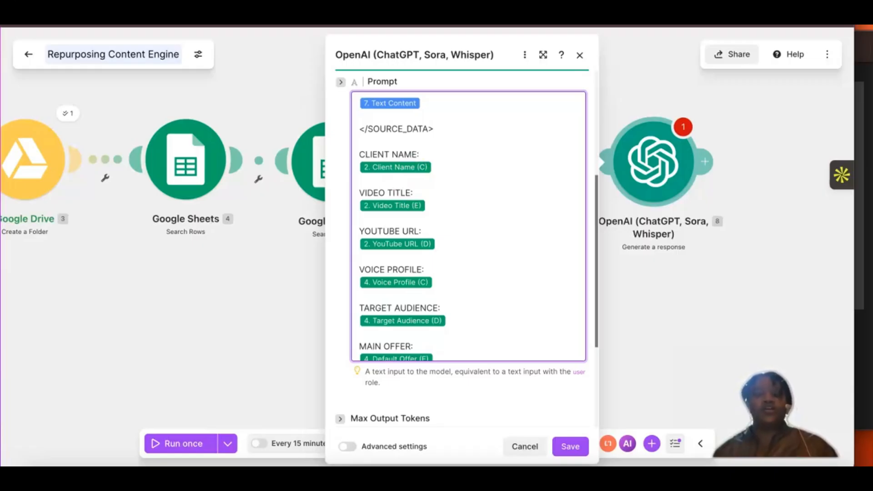
click(273, 29)
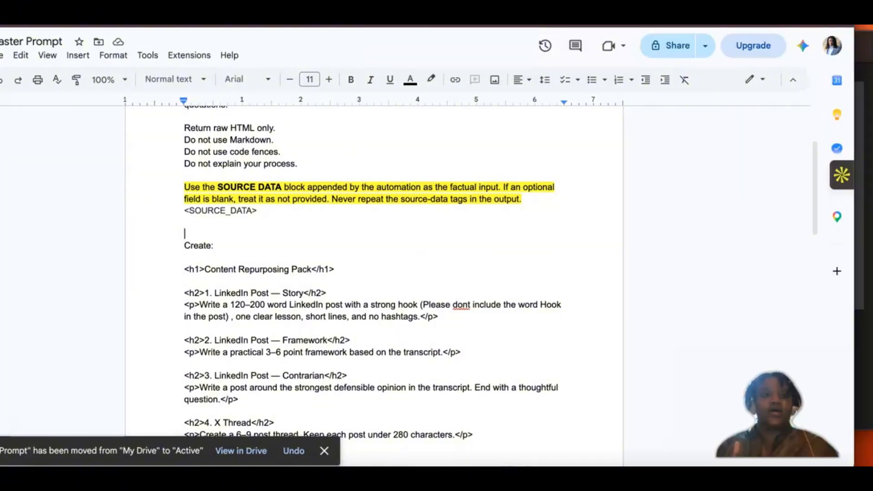
click(126, 28)
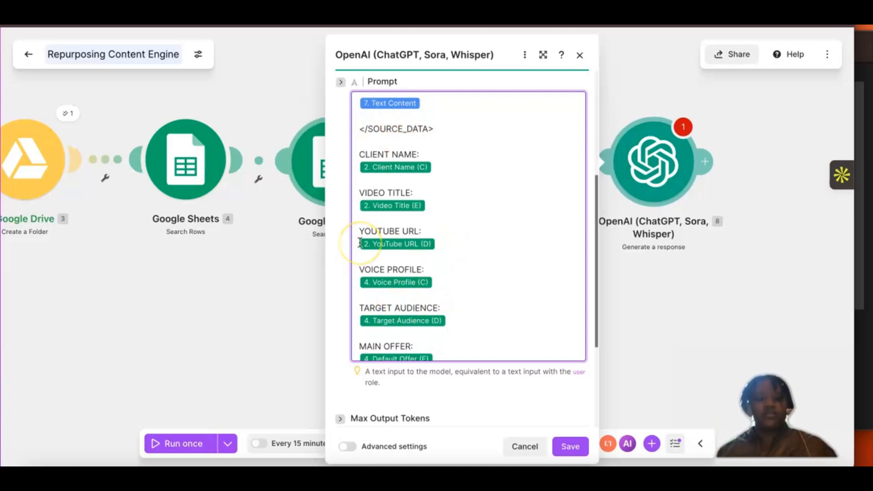
Step: Set the OpenAI module's Max Output Tokens to 3500 and save the module settings
scroll(478, 259, down, 2)
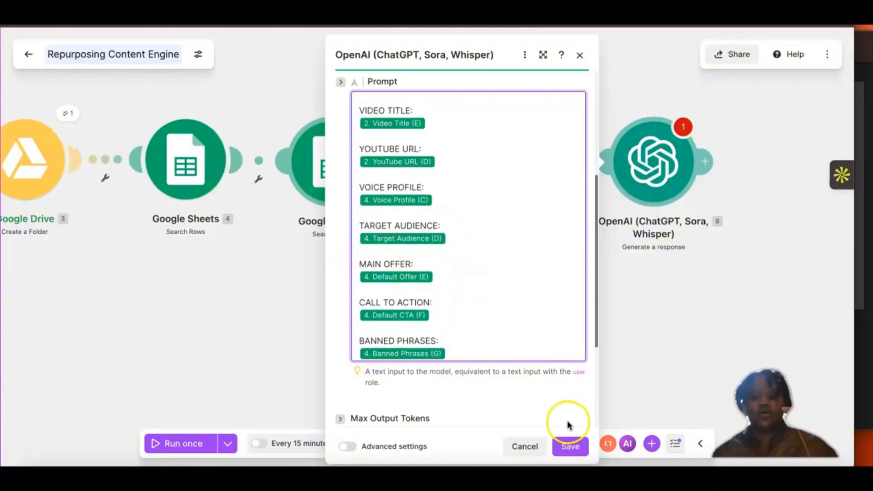
scroll(473, 318, down, 3)
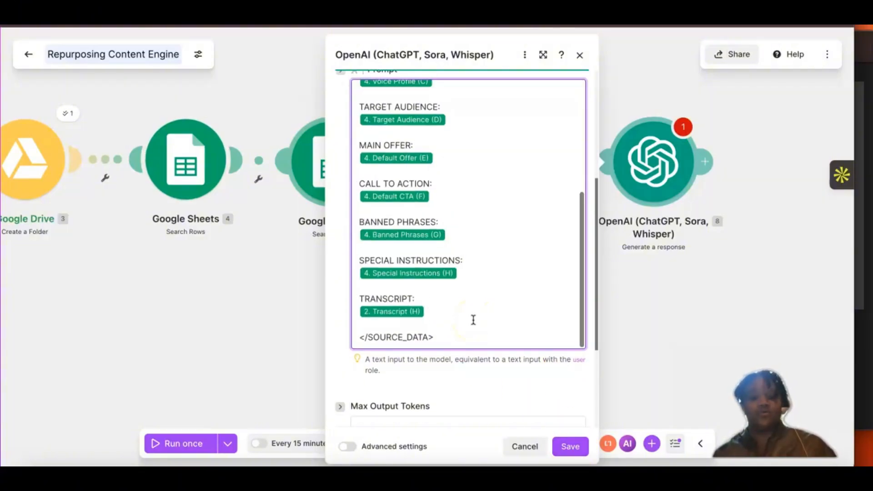
scroll(473, 319, down, 3)
click(370, 276)
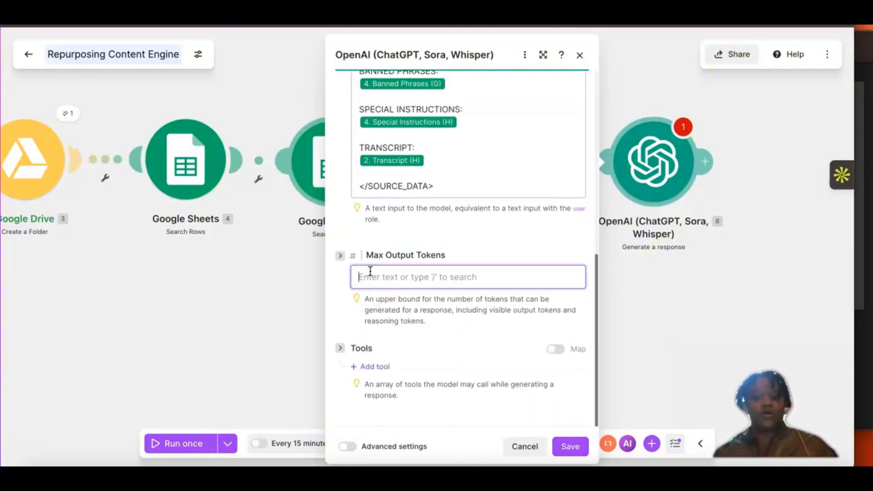
click(370, 276)
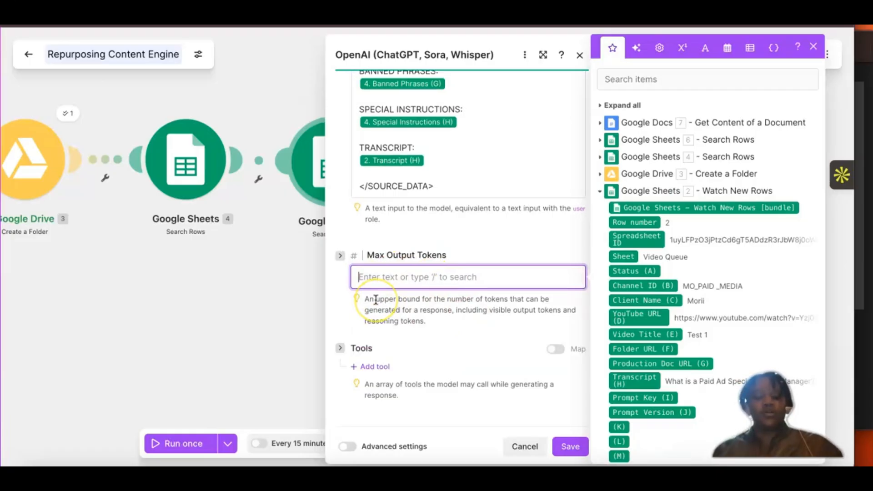
text(35)
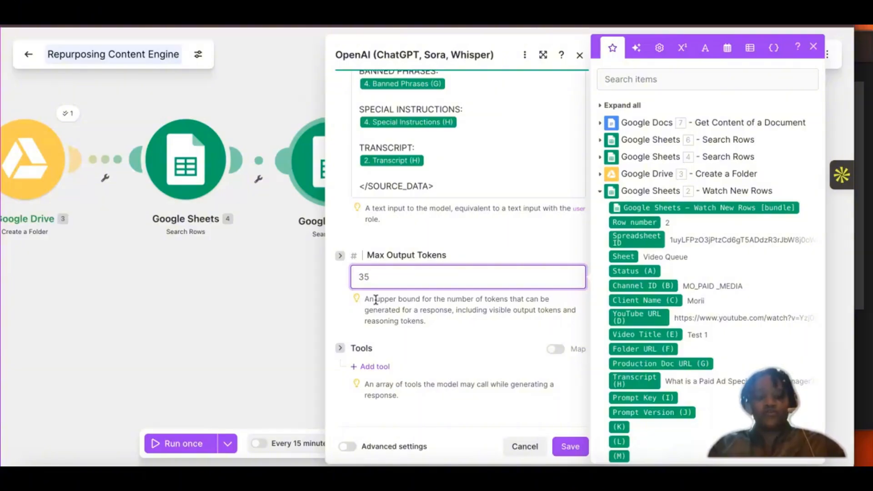
text(00)
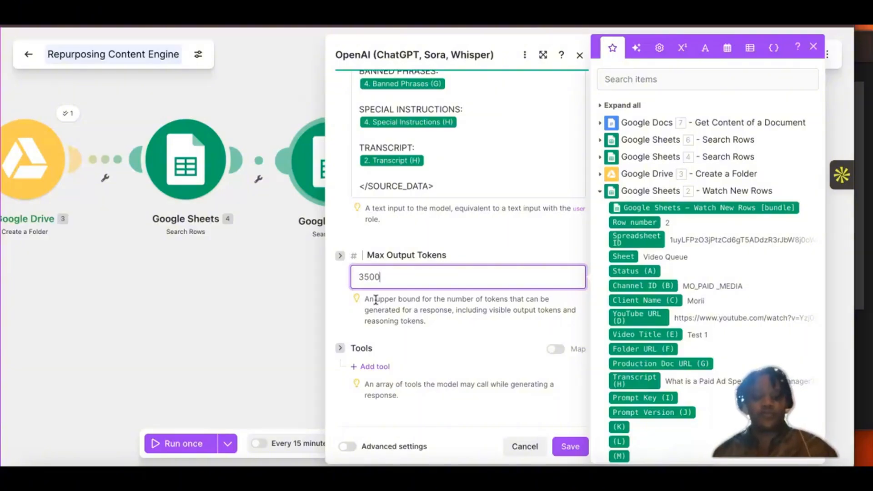
click(568, 448)
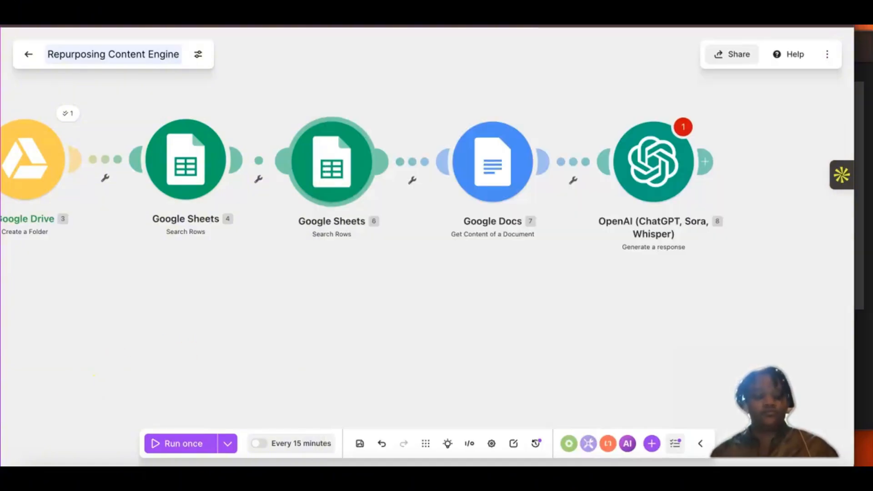
Step: Save the scenario, reopening and re-saving the OpenAI module with Text prompt as its Prompt Type to clear the empty-value error
click(360, 444)
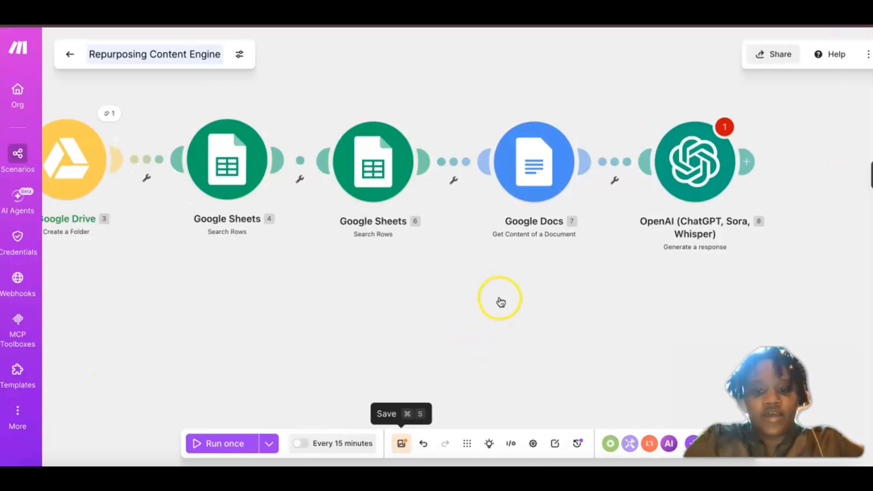
click(587, 207)
click(664, 193)
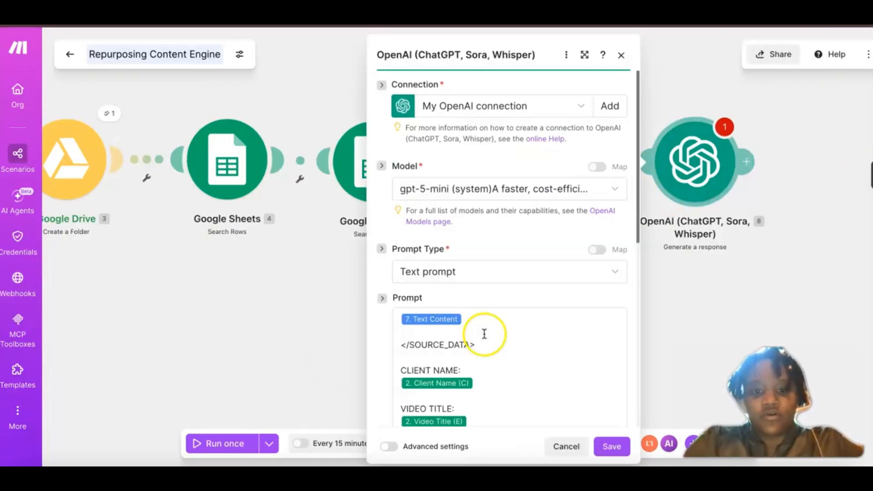
scroll(501, 348, down, 10)
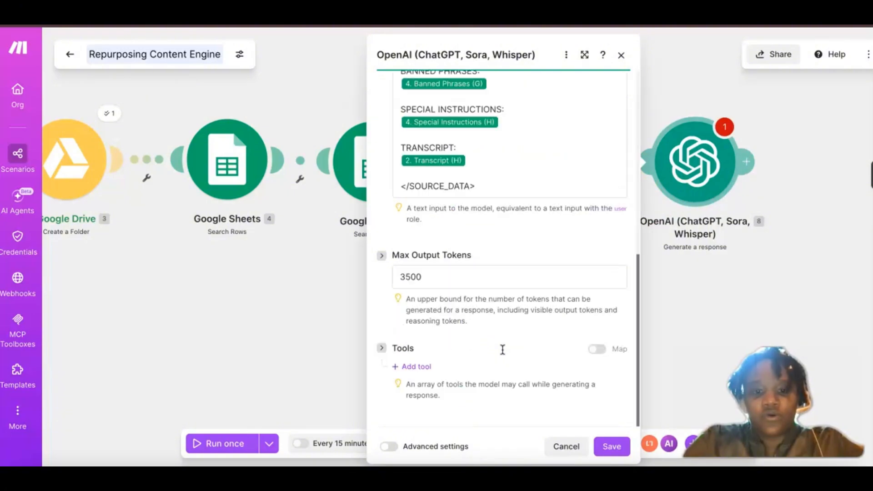
click(612, 446)
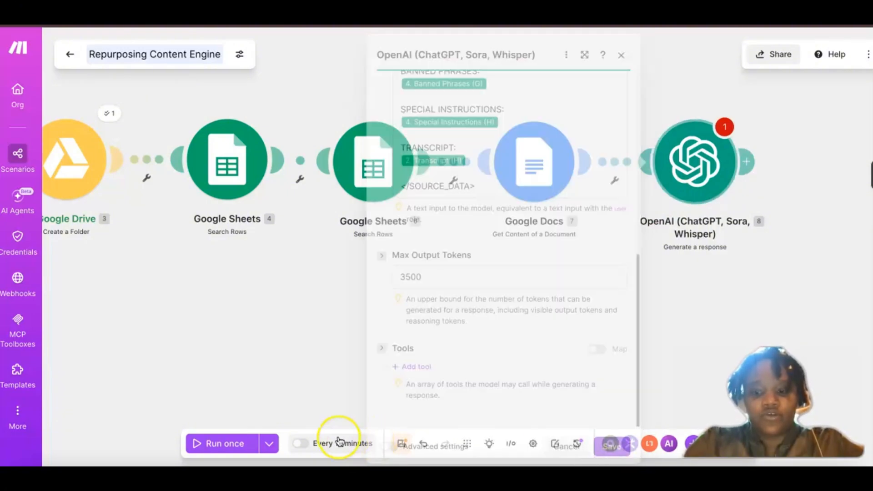
click(395, 446)
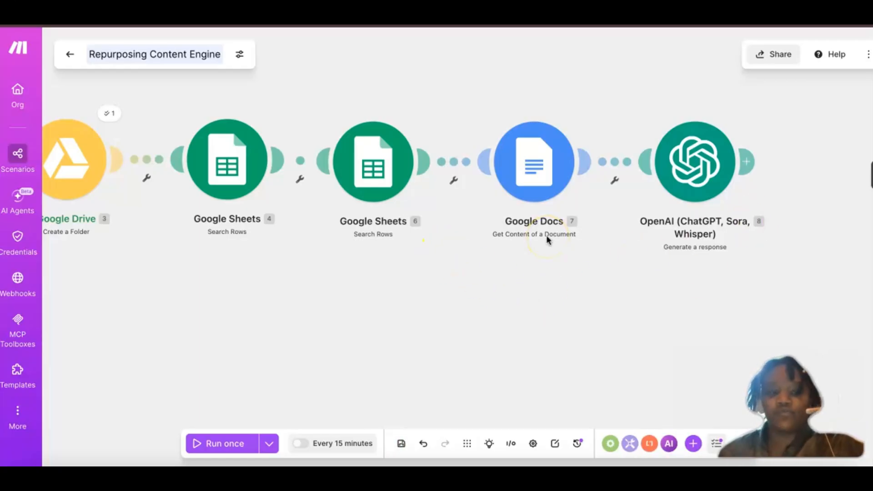
Step: Add a Google Docs Create a Document module after the OpenAI Generate a response module
drag(816, 93, 644, 100)
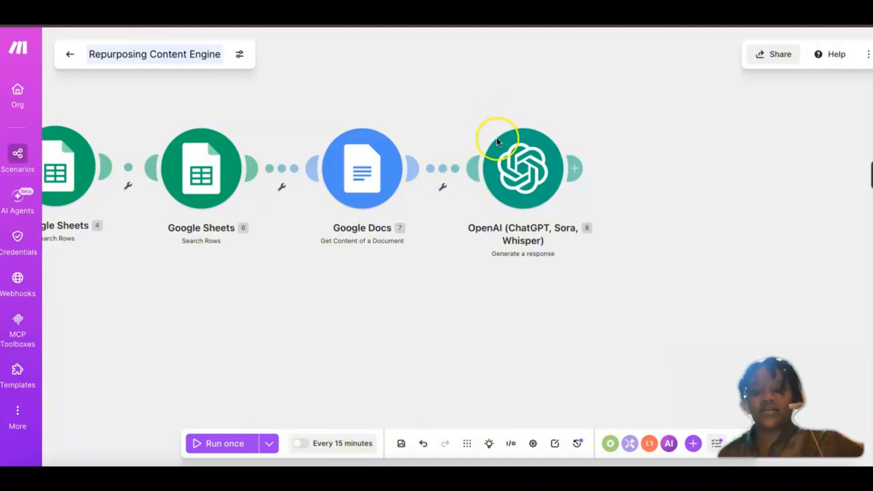
click(578, 177)
click(619, 155)
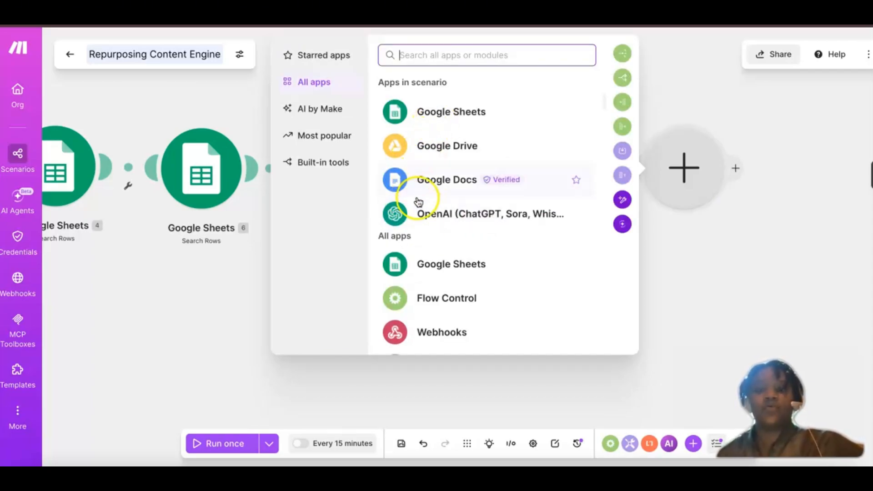
click(423, 186)
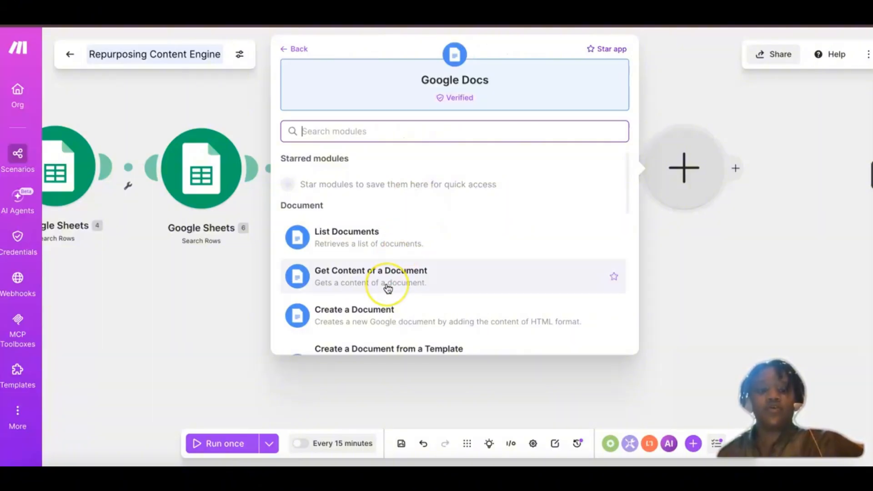
scroll(388, 288, down, 2)
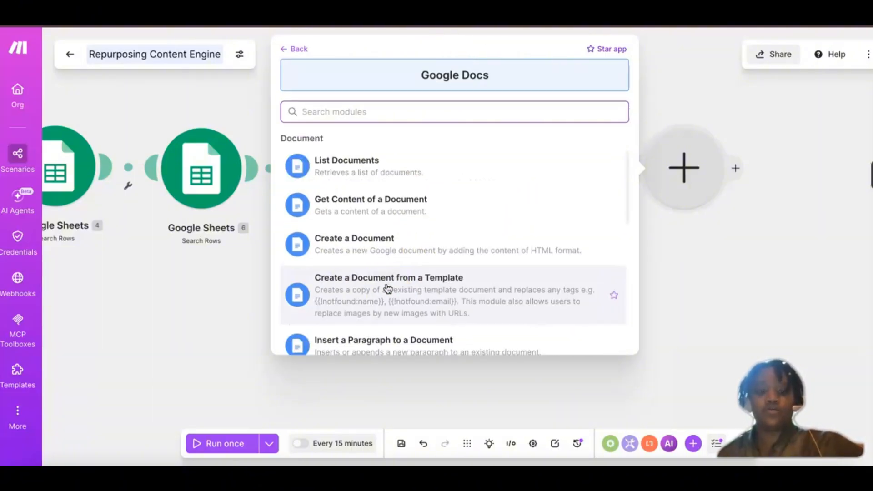
scroll(388, 288, up, 1)
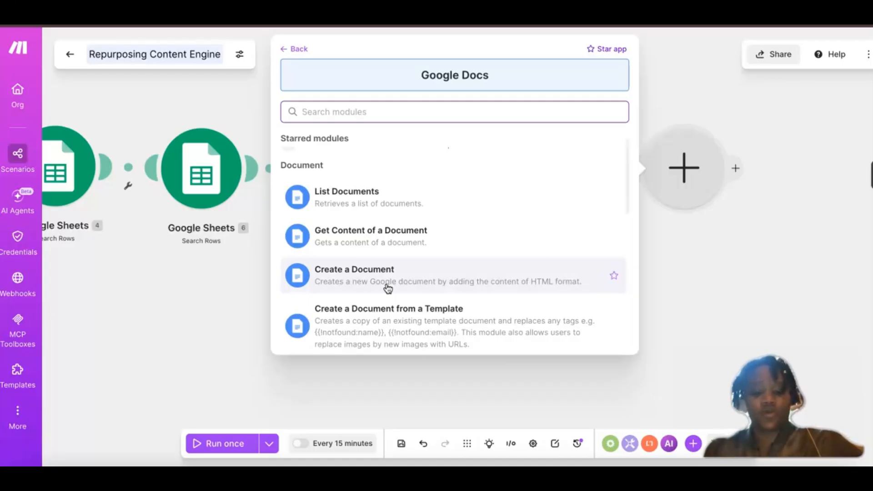
text(create)
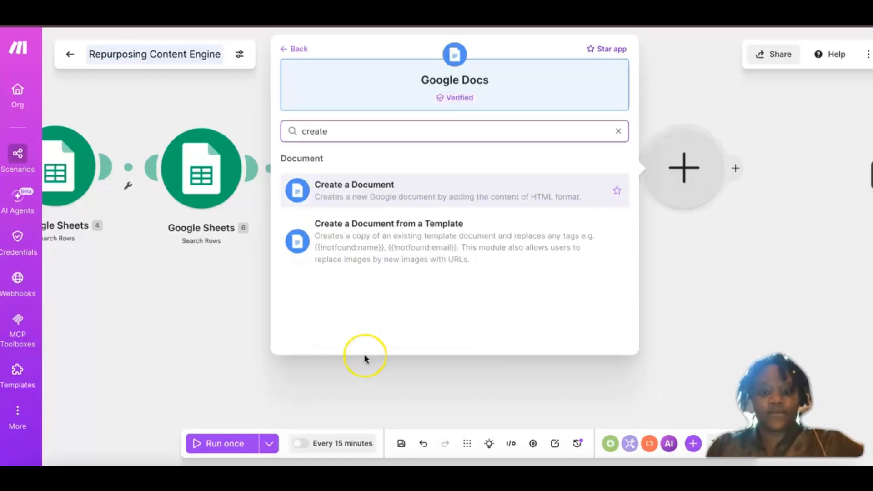
click(368, 200)
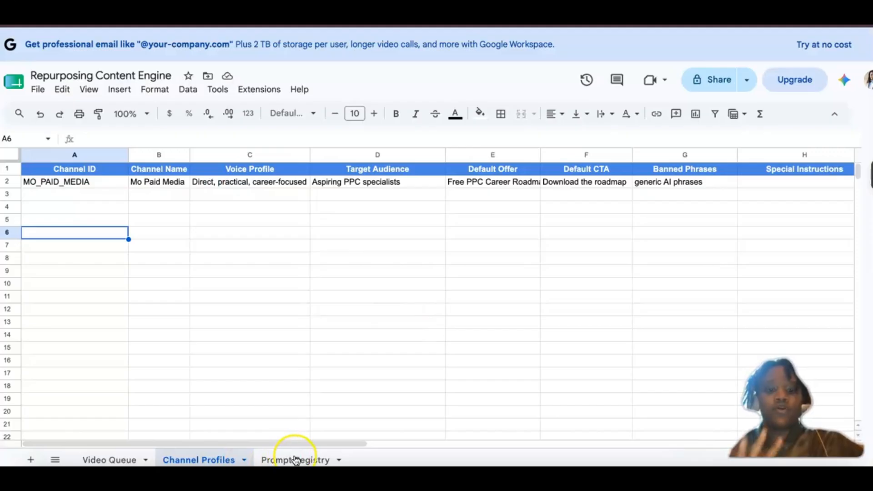
Step: Name the new document with the Client Name (C) and Video Title (E) fields from Google Sheets Watch New Rows, separated by a hyphen
click(304, 460)
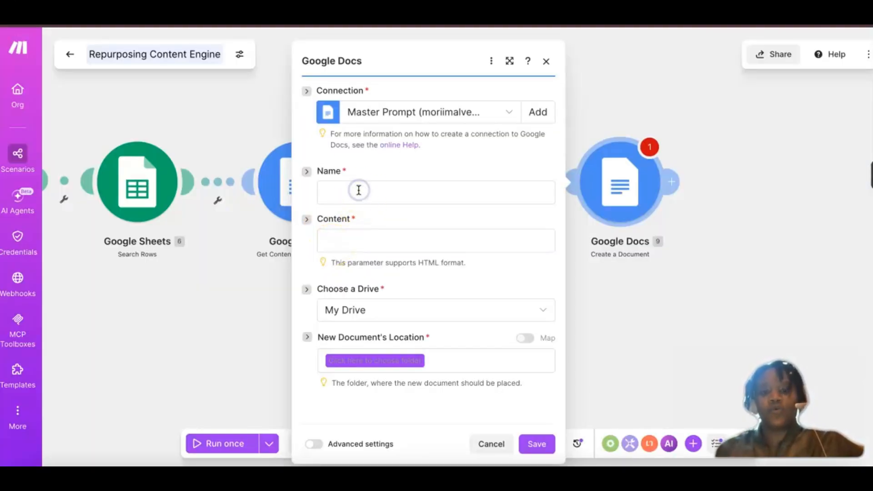
click(344, 191)
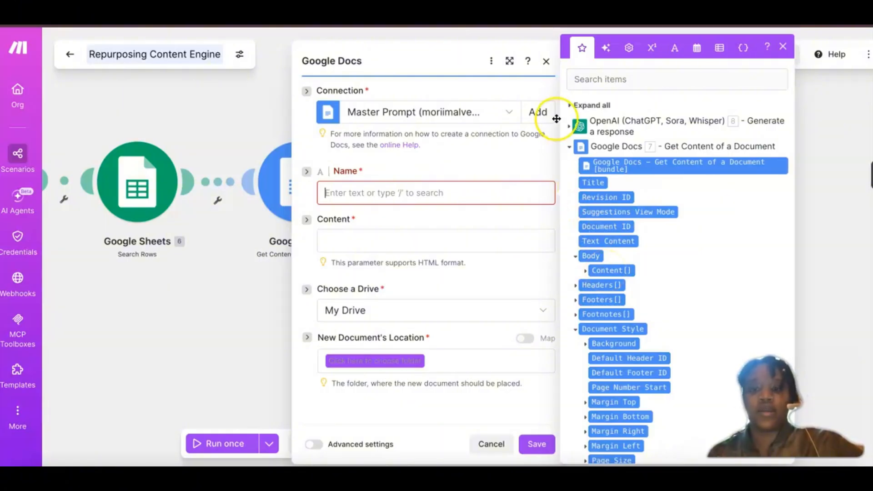
scroll(563, 127, down, 1)
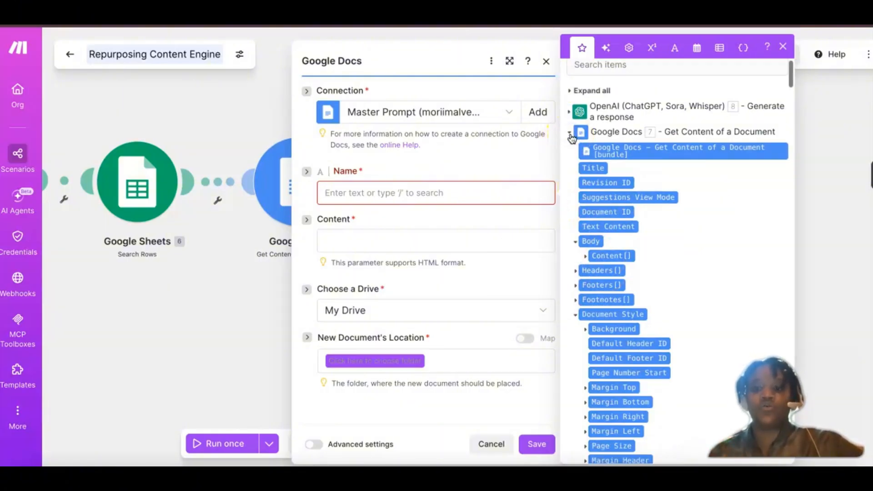
click(570, 134)
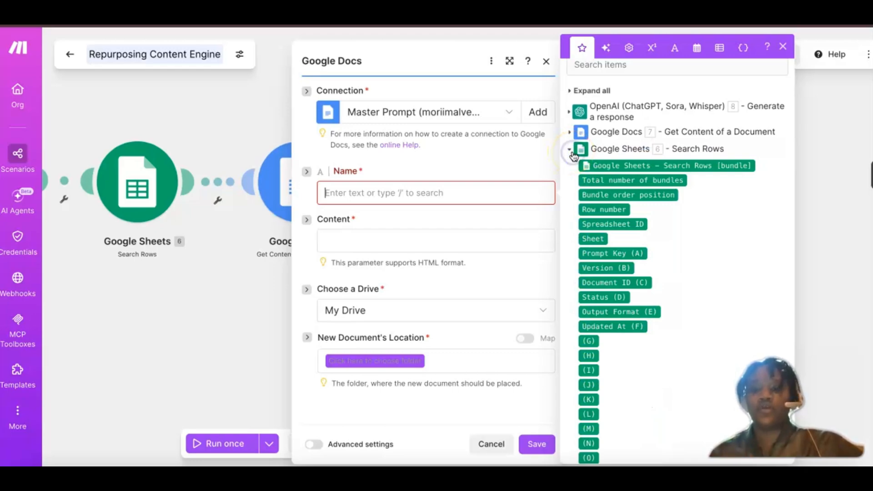
click(572, 153)
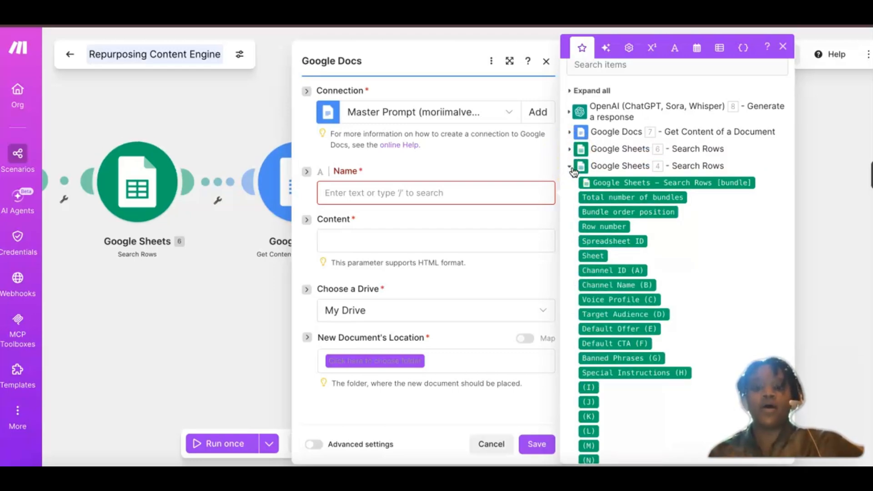
click(572, 167)
click(570, 185)
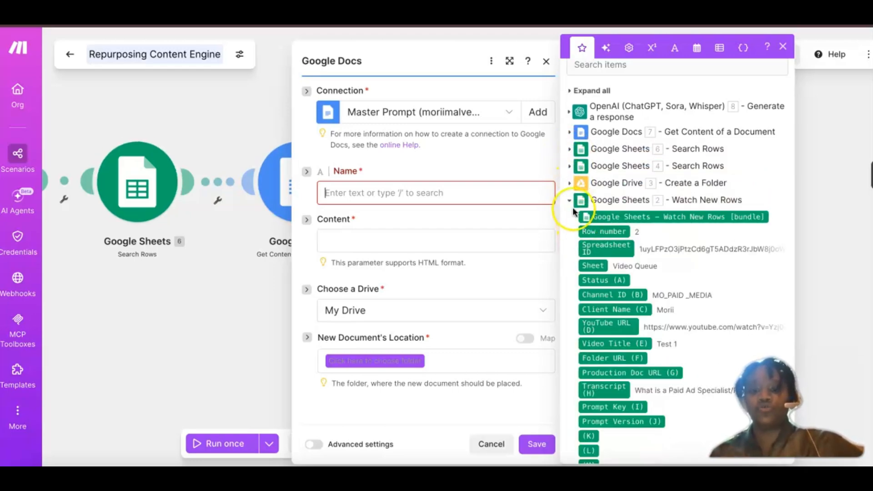
click(609, 249)
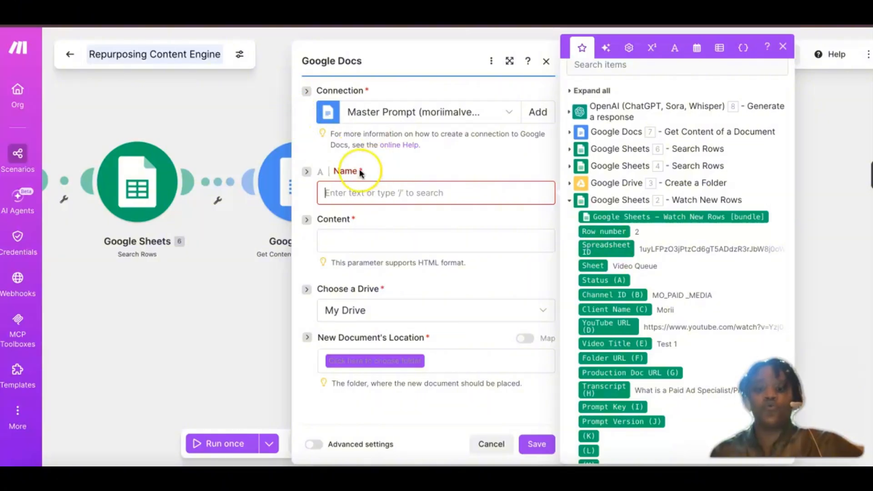
click(600, 310)
click(532, 279)
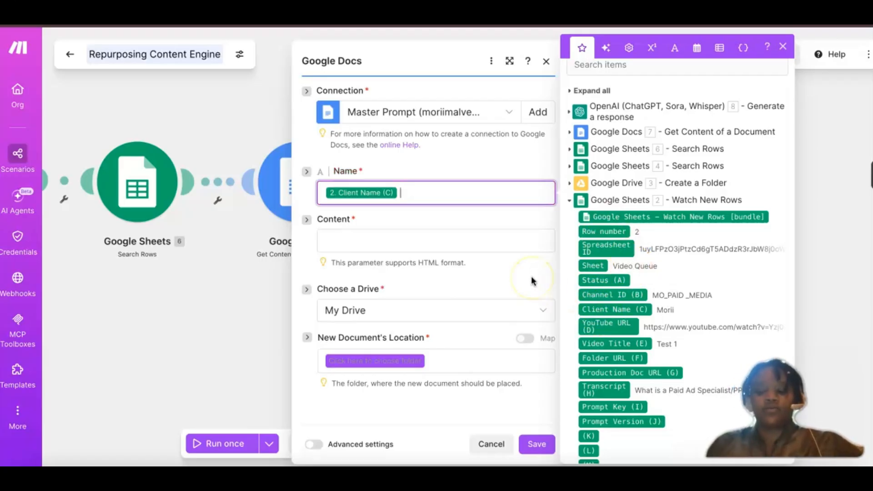
click(629, 345)
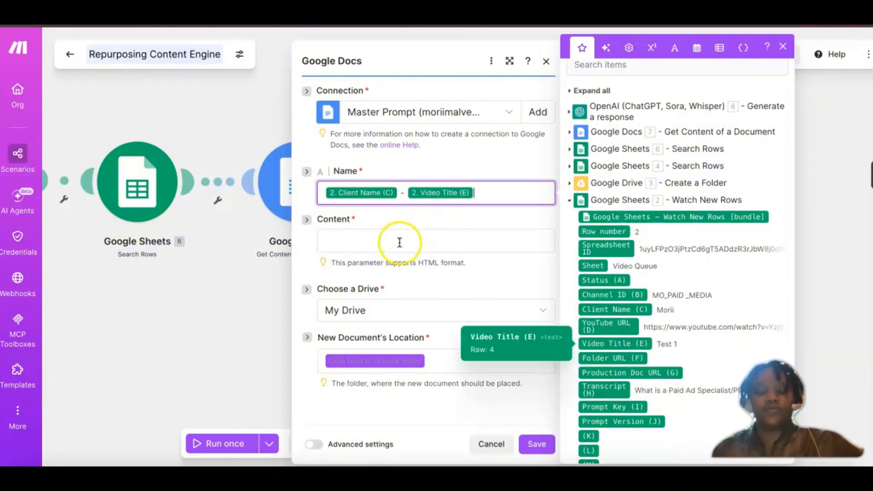
Step: Map the OpenAI Generate a response Result into the document's Content and keep My Drive as the chosen drive
click(399, 242)
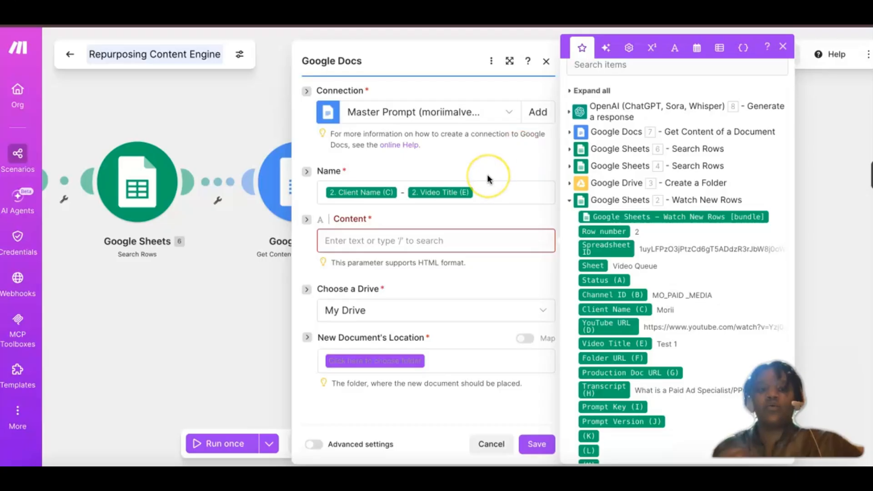
click(570, 113)
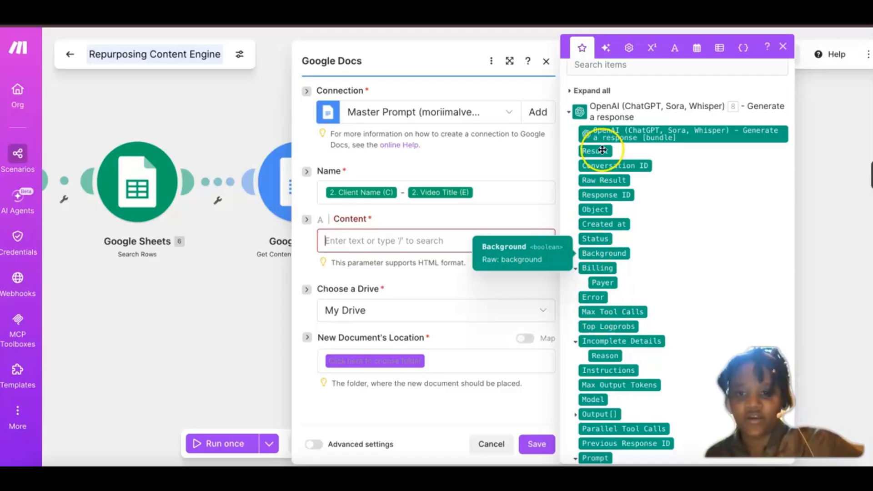
scroll(601, 150, up, 1)
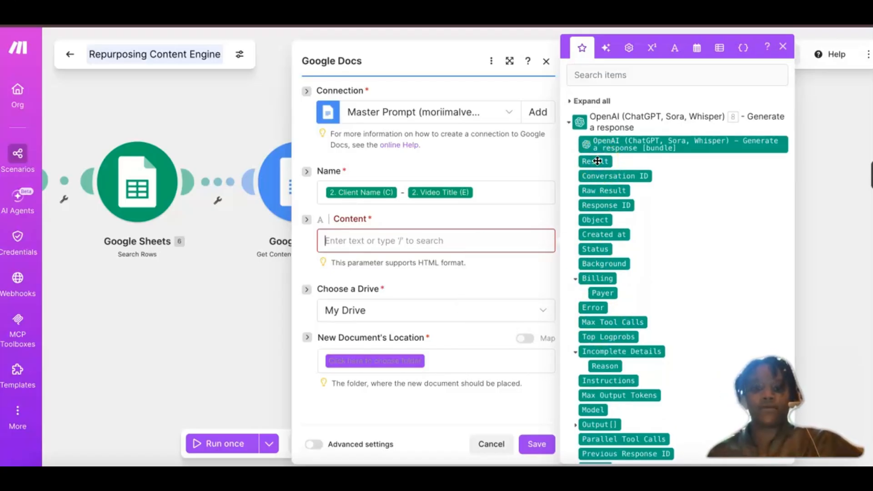
click(596, 162)
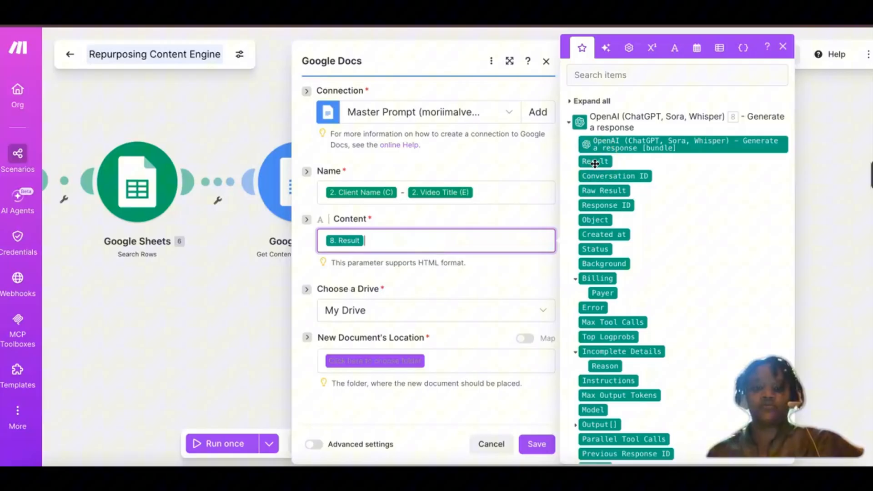
click(450, 320)
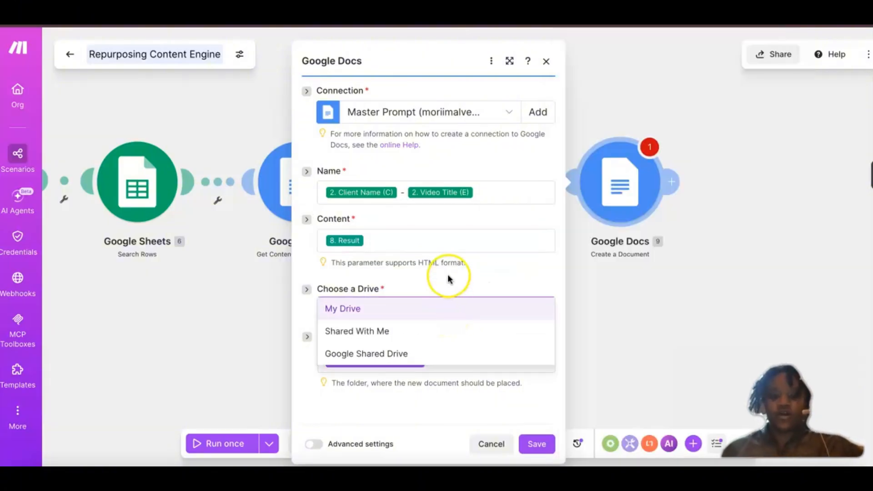
click(448, 276)
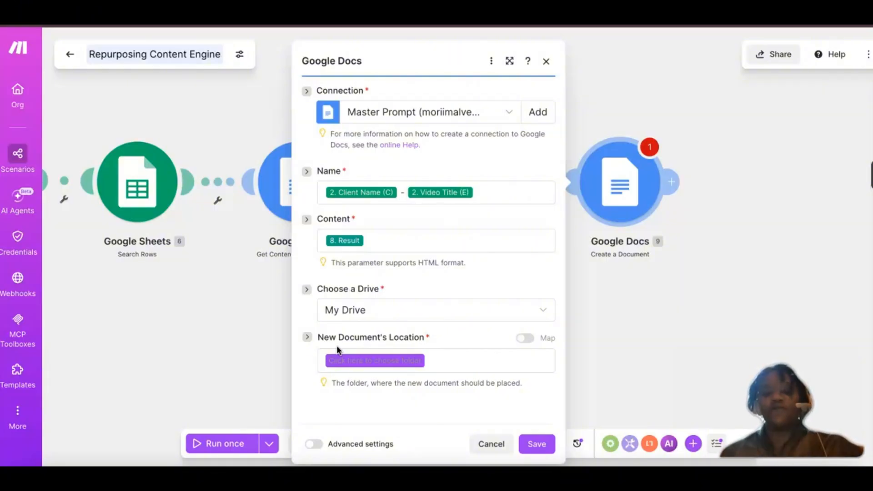
Step: Turn on mapping for New Document's Location and fill it with the Folder ID from Google Drive Create a Folder
click(337, 366)
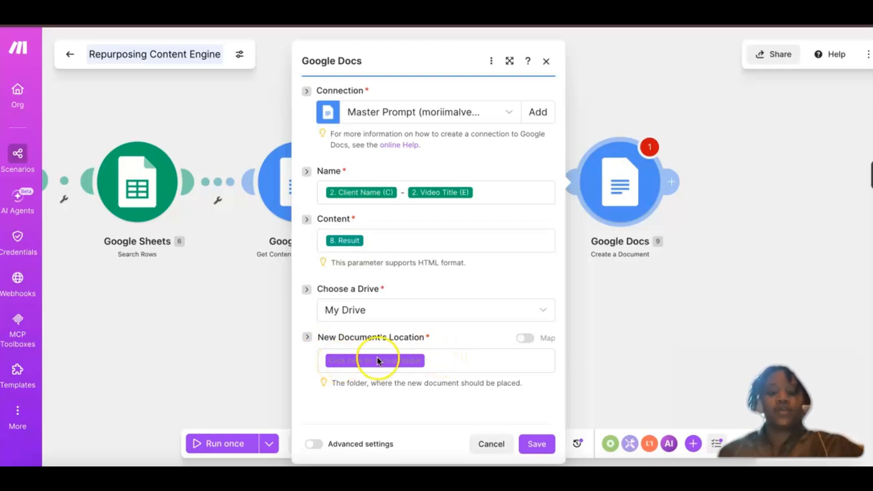
click(351, 364)
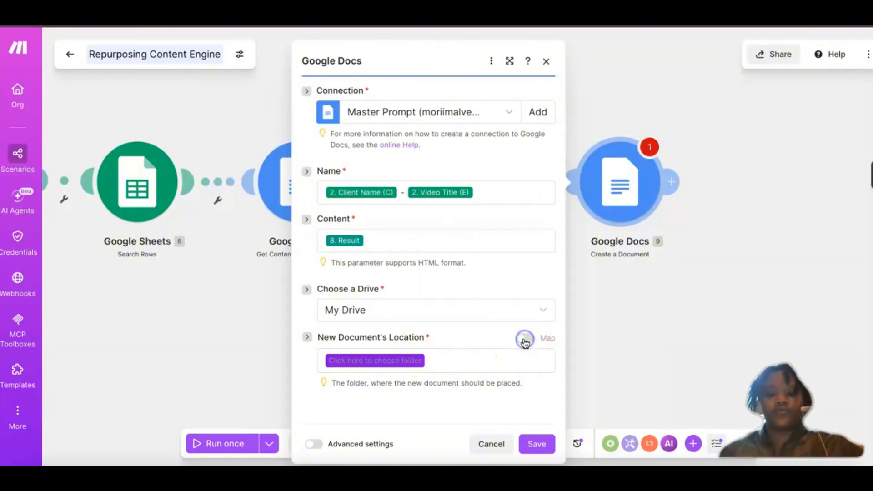
click(384, 360)
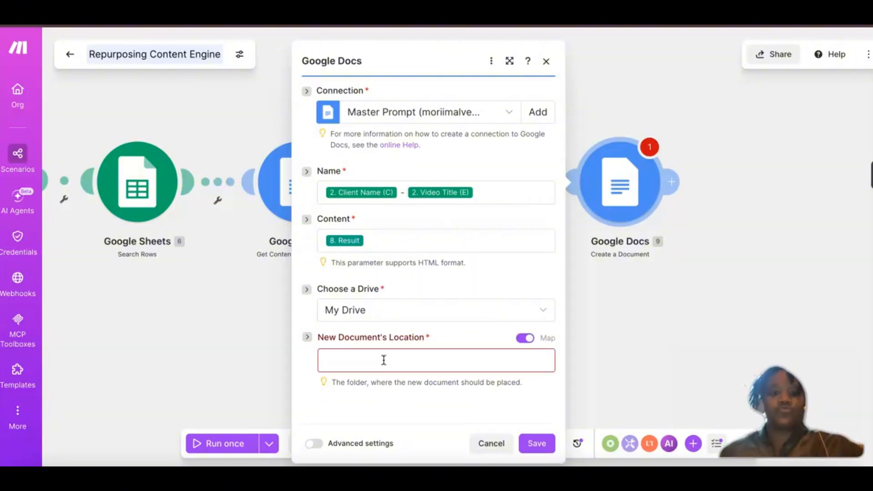
click(371, 361)
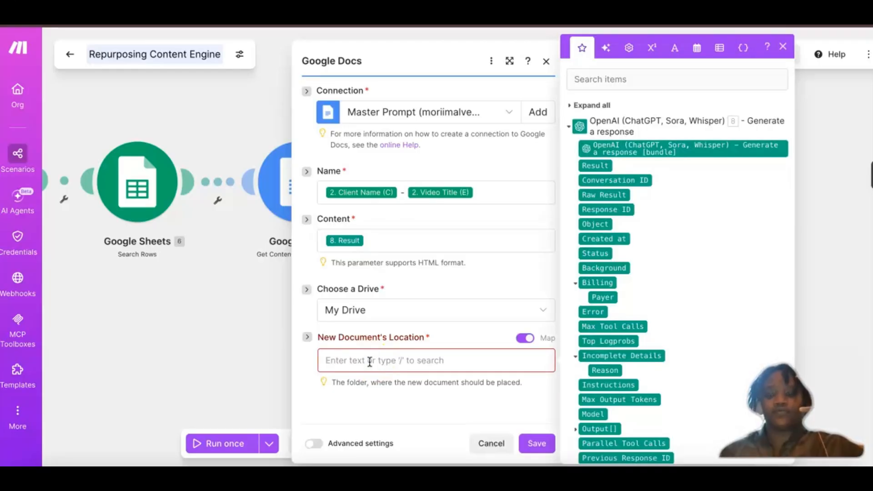
click(570, 127)
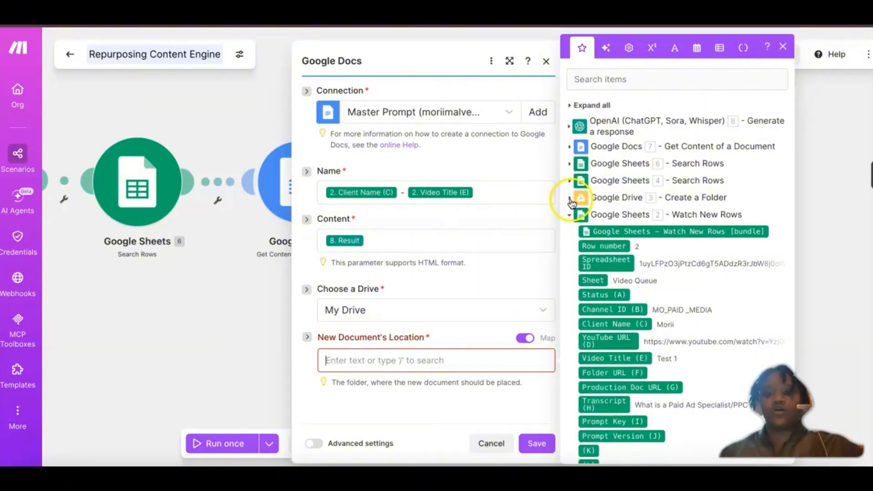
click(570, 199)
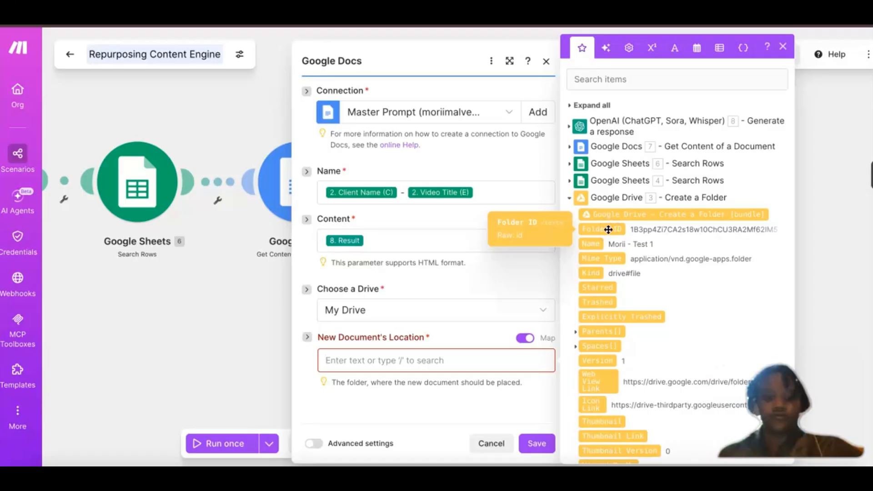
drag(608, 230, 482, 357)
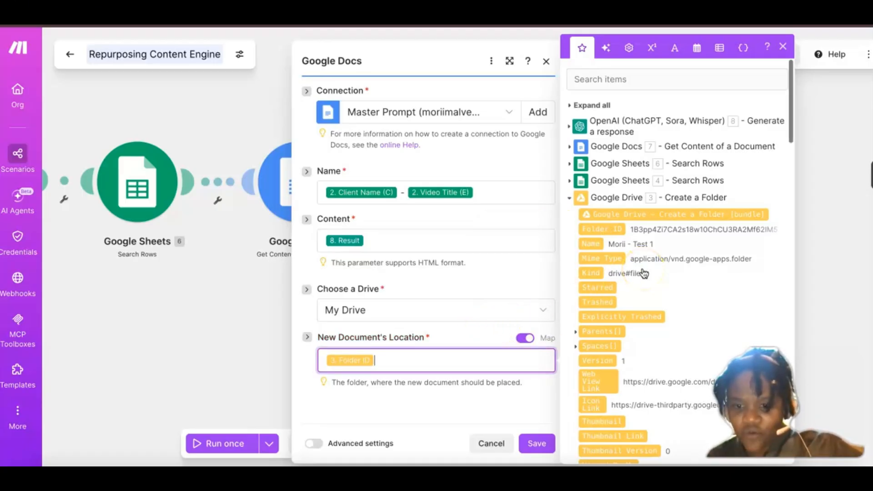
scroll(643, 273, down, 12)
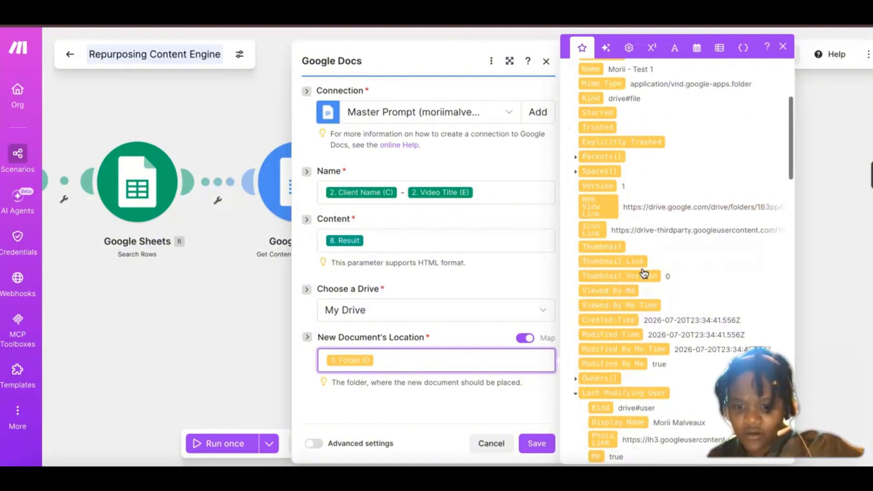
scroll(643, 273, down, 10)
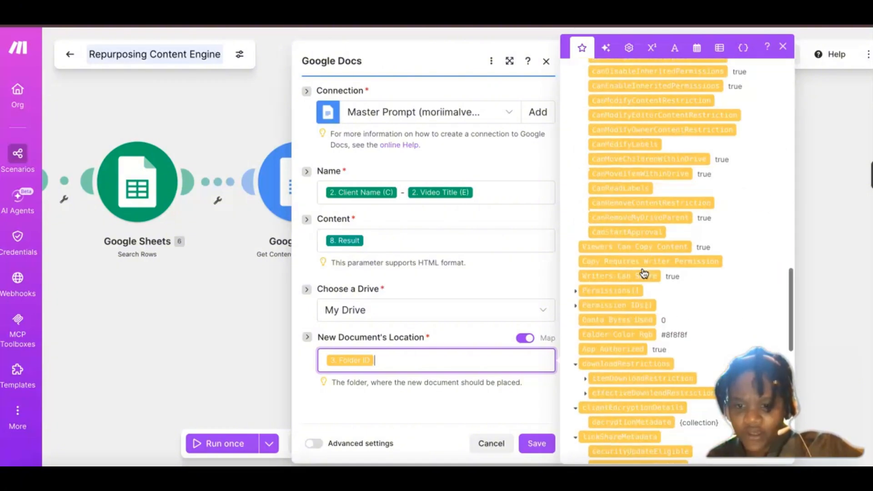
scroll(643, 273, down, 1)
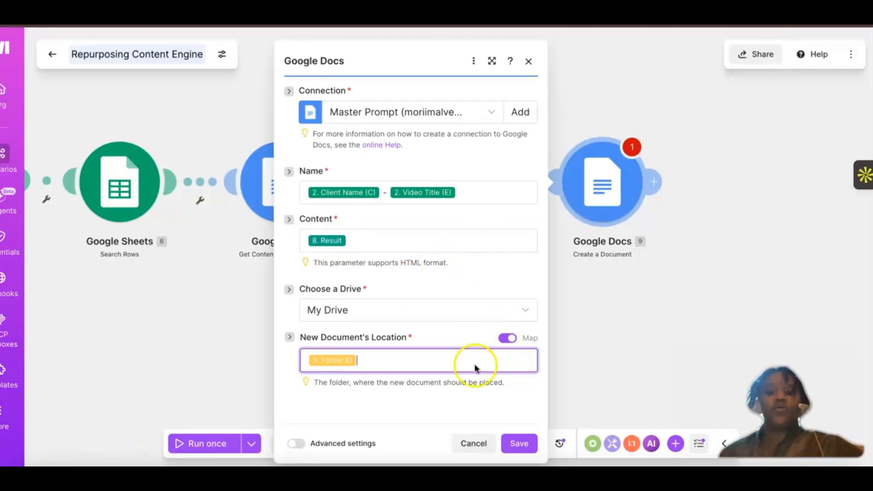
Step: Save the Create a Document module, reopening and re-saving it to clear the empty Connection and Choose a Drive errors
click(544, 443)
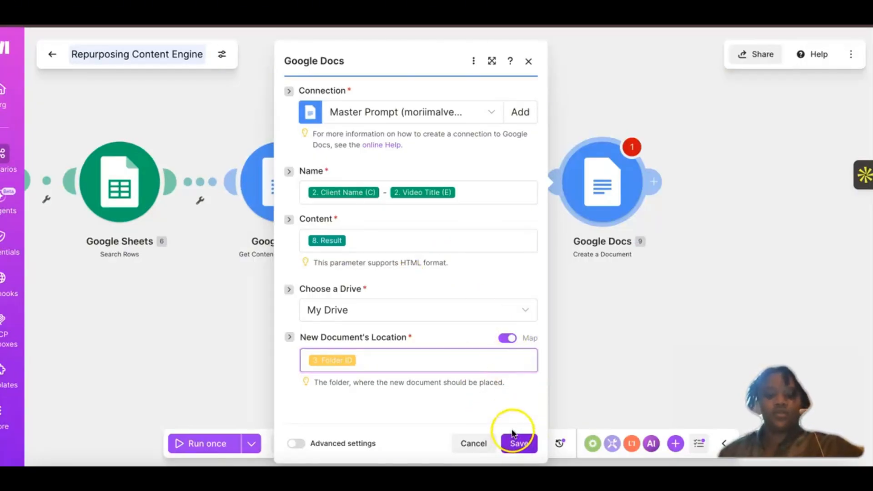
click(611, 268)
click(630, 146)
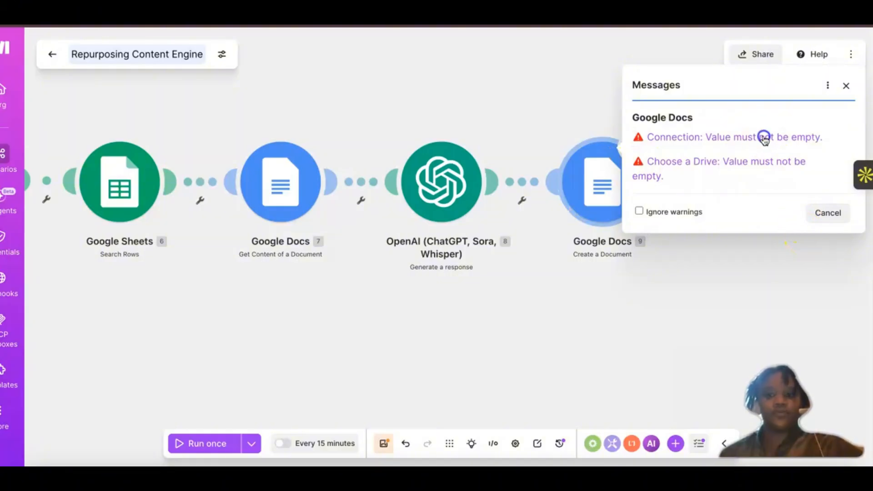
click(596, 202)
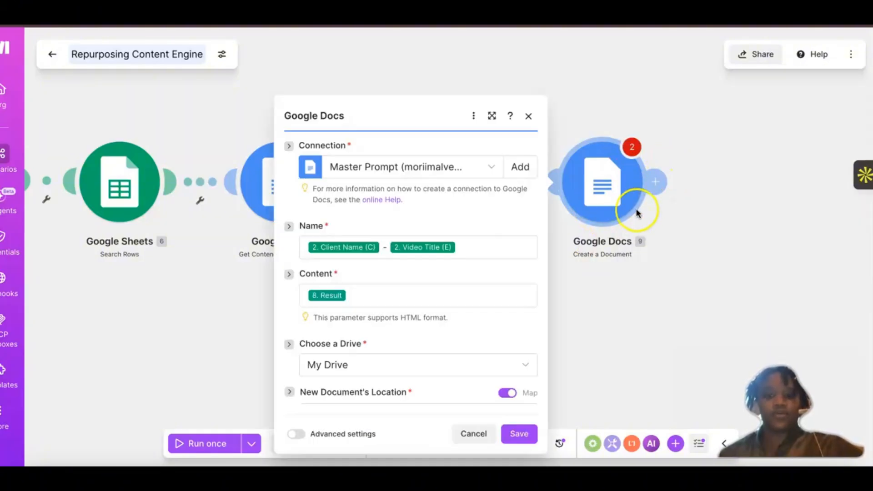
click(518, 435)
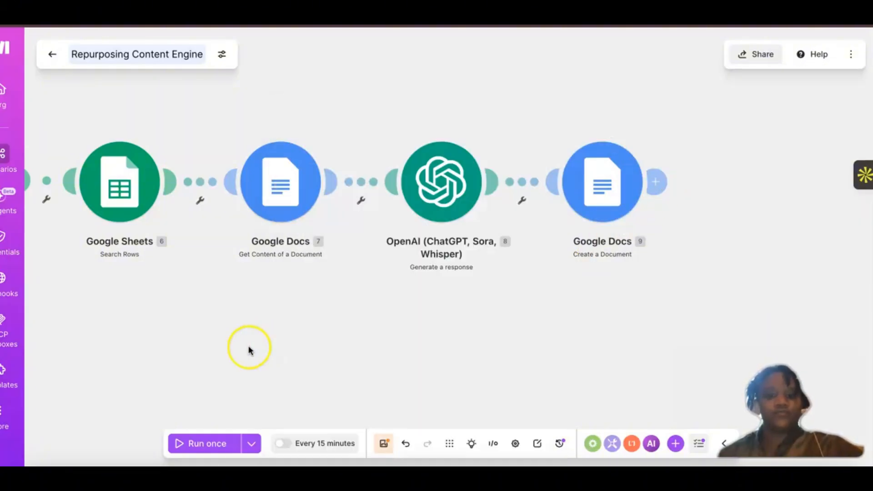
Step: Review the folder location and folder name settings in the Google Drive Create a Folder module, then close it unchanged
scroll(288, 343, left, 4)
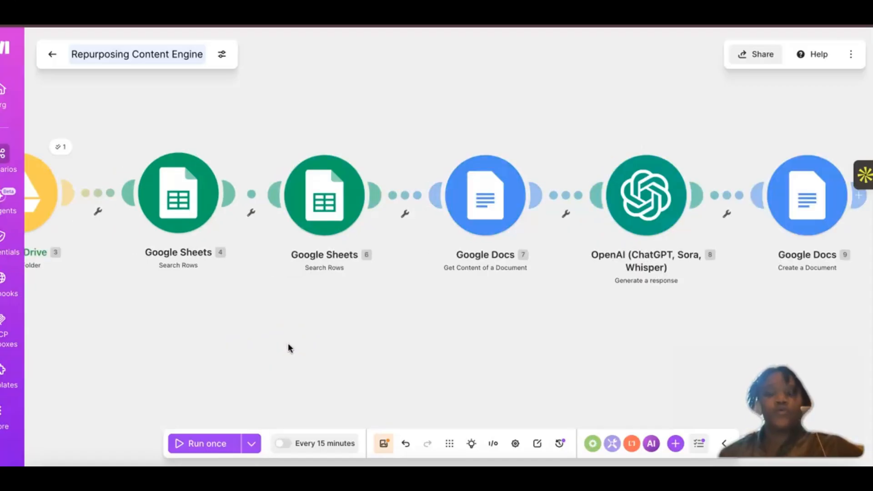
click(83, 250)
scroll(83, 250, left, 3)
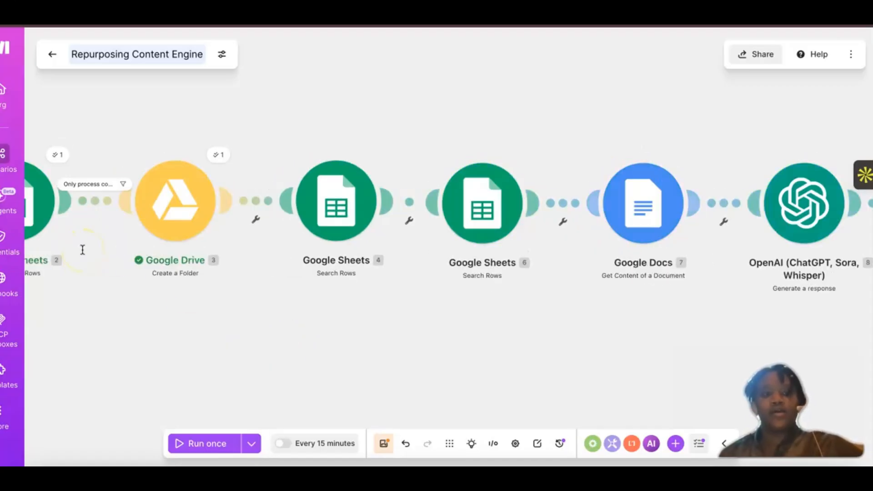
click(192, 215)
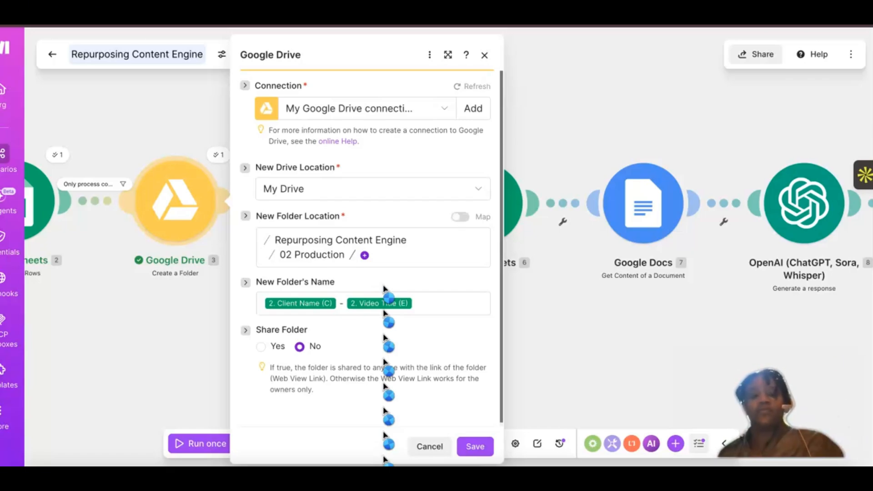
click(283, 255)
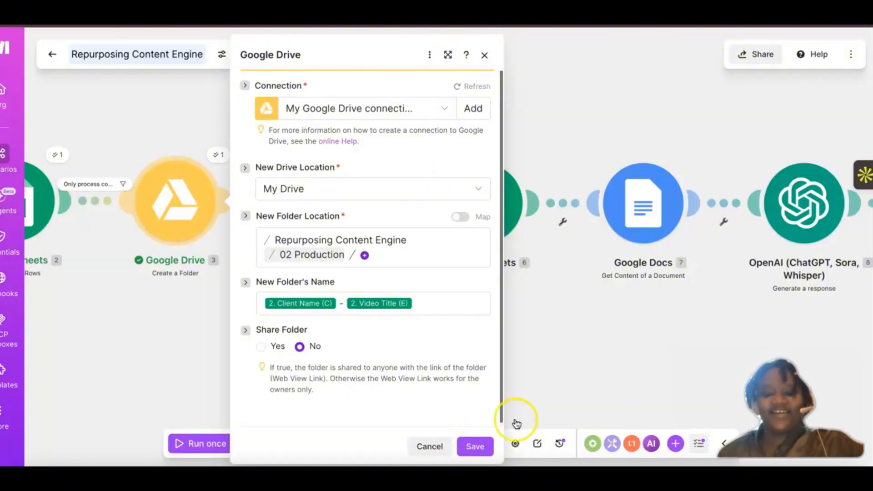
click(569, 320)
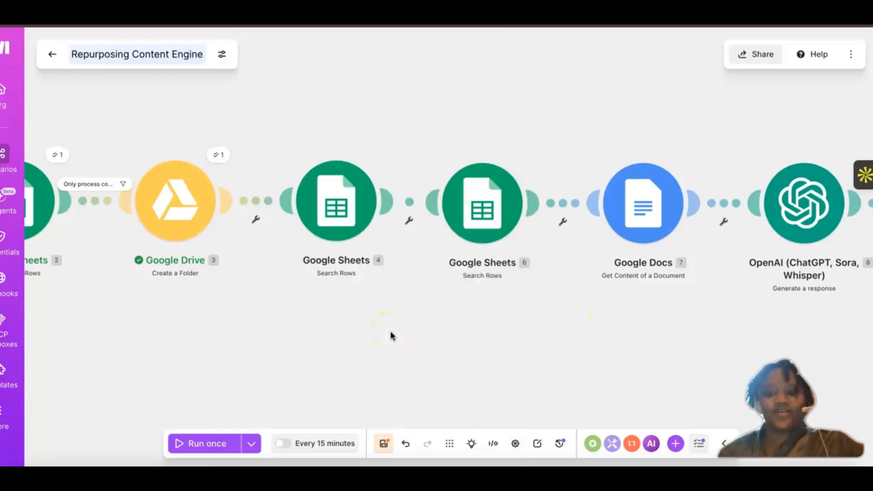
scroll(392, 336, right, 5)
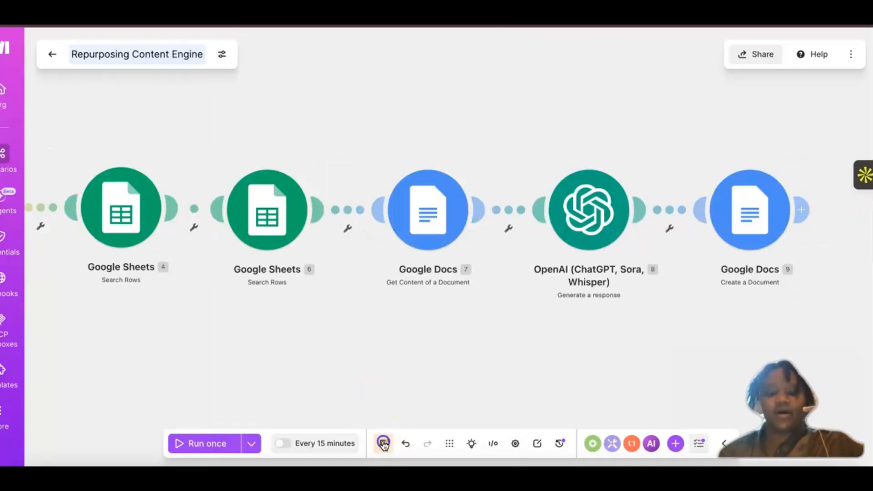
Step: Save the Repurposing Content Engine scenario and run it once
click(384, 444)
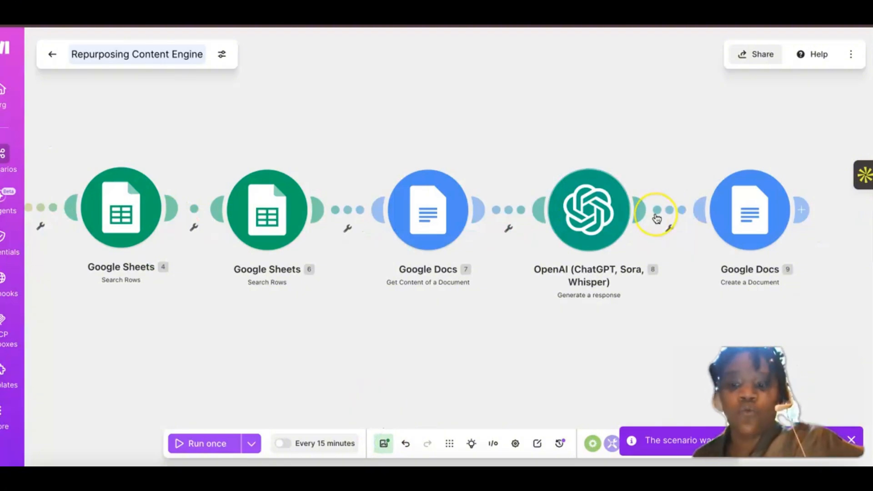
scroll(657, 218, right, 1)
scroll(655, 214, right, 2)
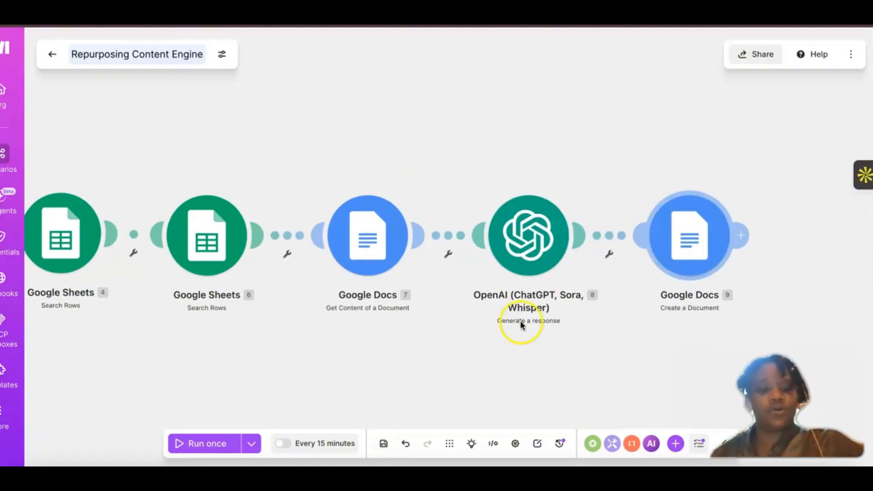
click(191, 444)
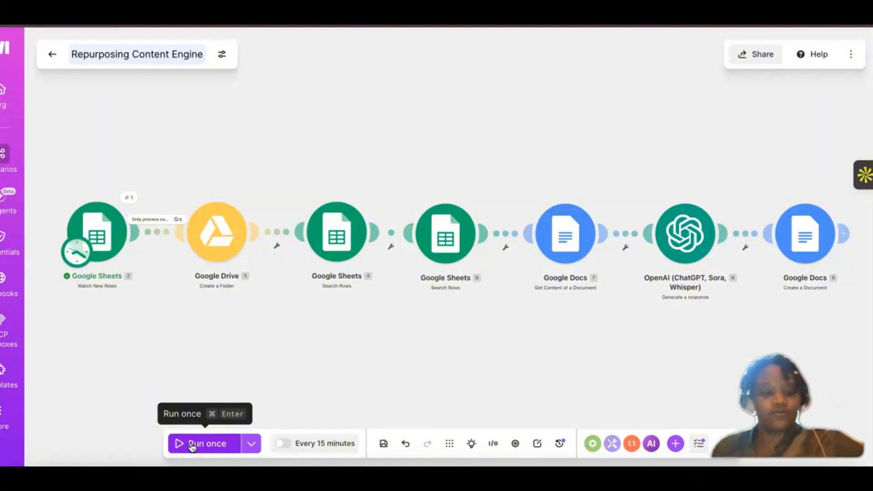
Step: Switch to the Repurposing Content Engine spreadsheet and duplicate row 3 of Video Queue into row 4
click(279, 18)
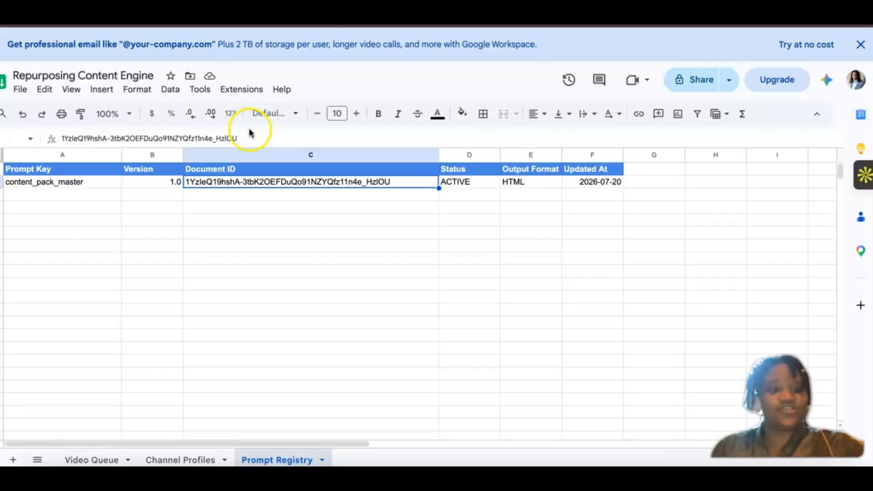
click(101, 459)
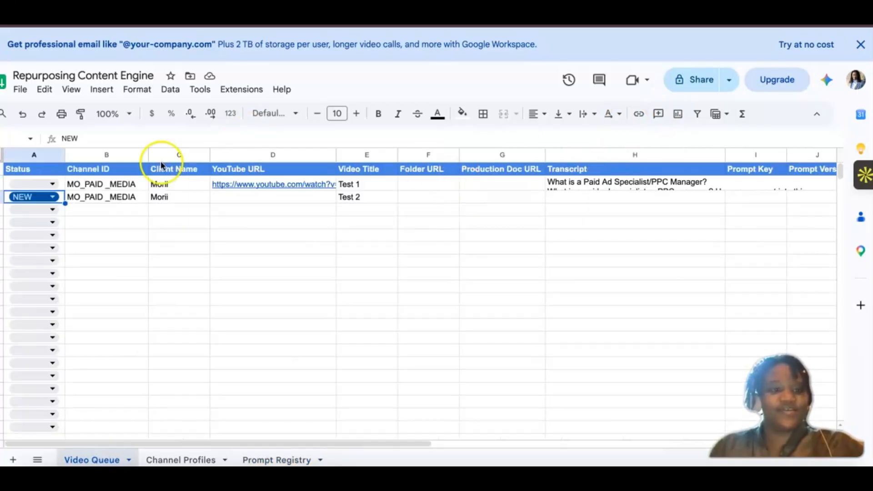
key(shift+space)
key(ctrl+c)
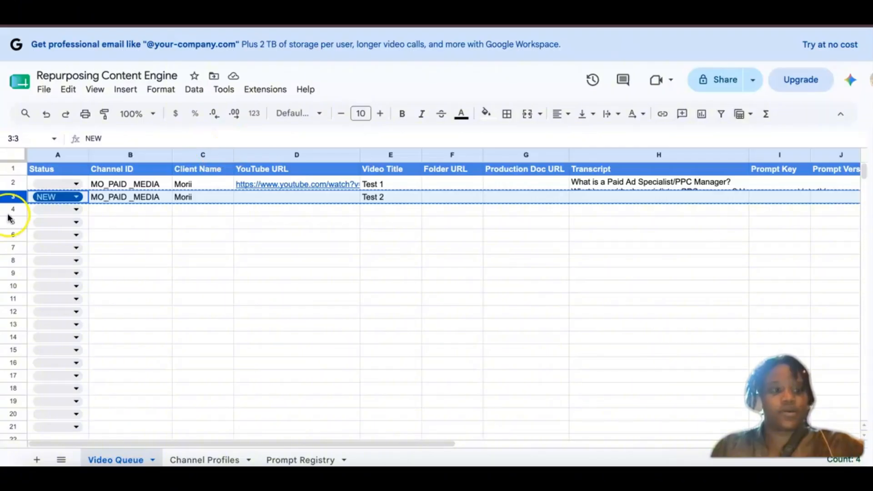
click(10, 213)
key(ctrl+v)
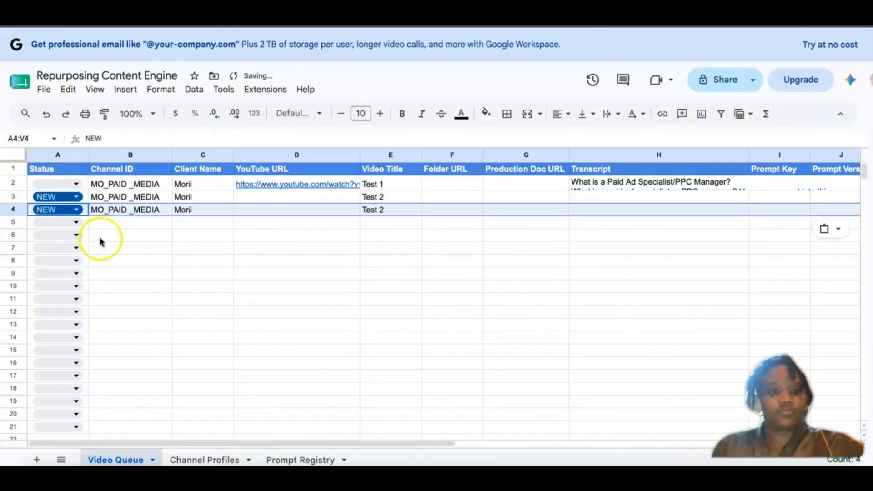
scroll(272, 249, right, 5)
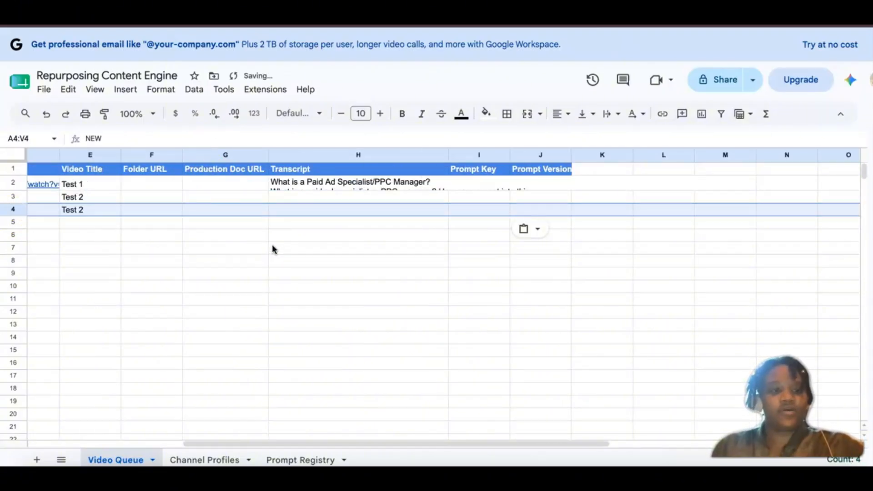
scroll(273, 249, left, 5)
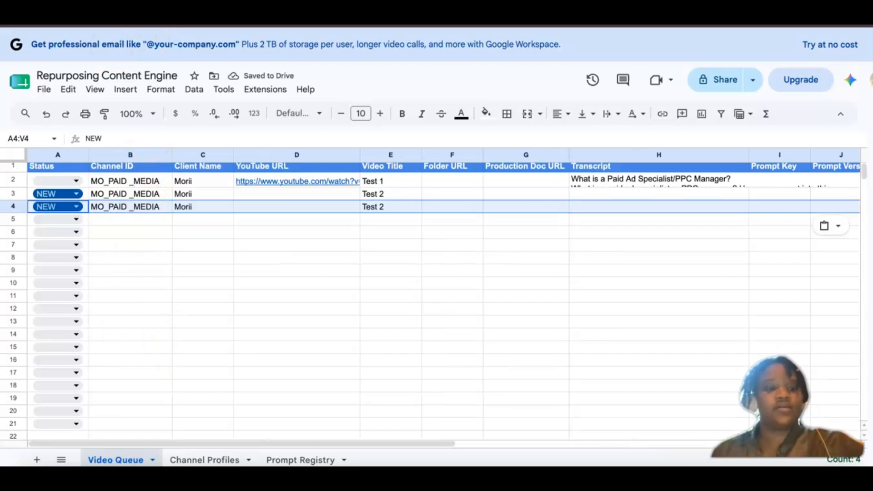
Step: Return to Make and review the conditions of the "Only process complete NEW jobs" filter after Watch New Rows
click(130, 359)
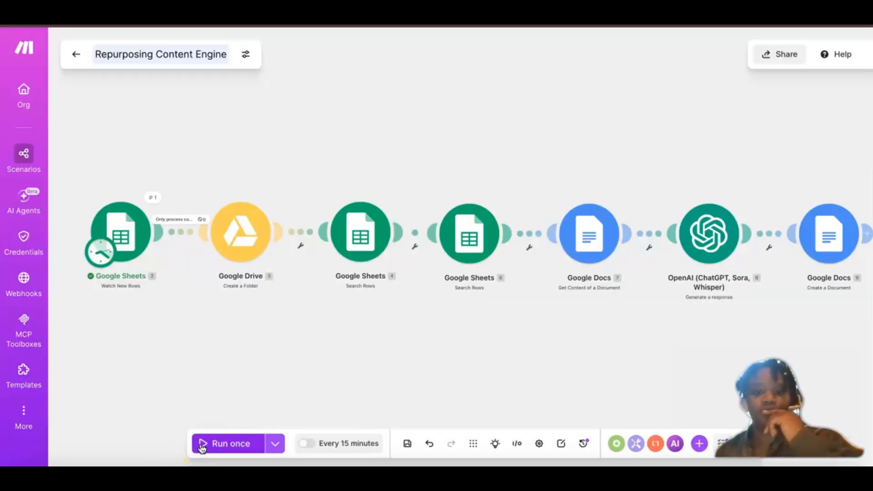
click(187, 224)
scroll(287, 338, down, 1)
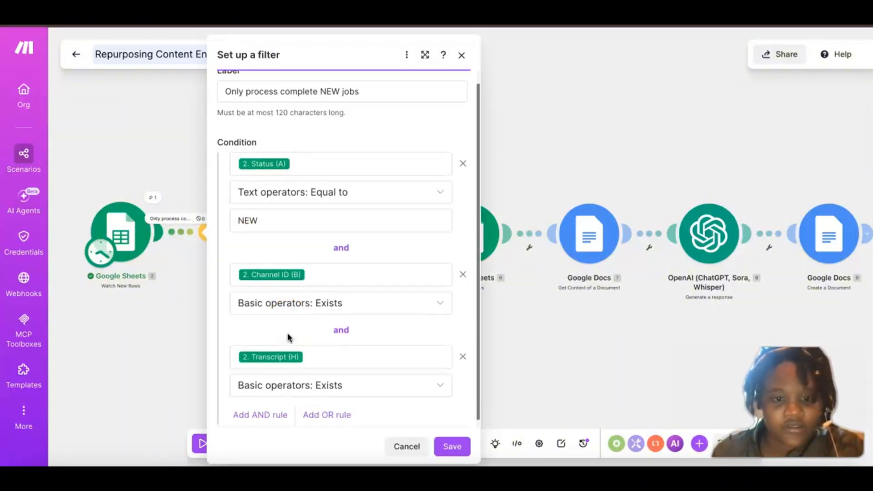
scroll(287, 337, down, 1)
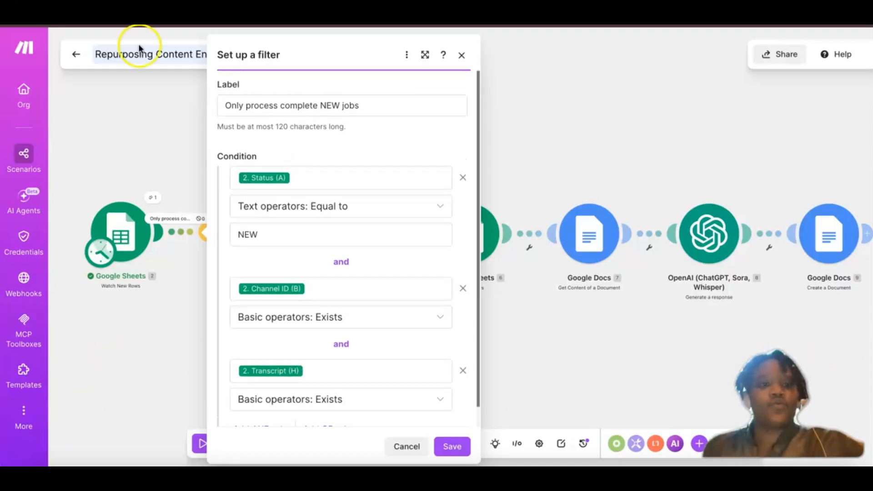
click(140, 328)
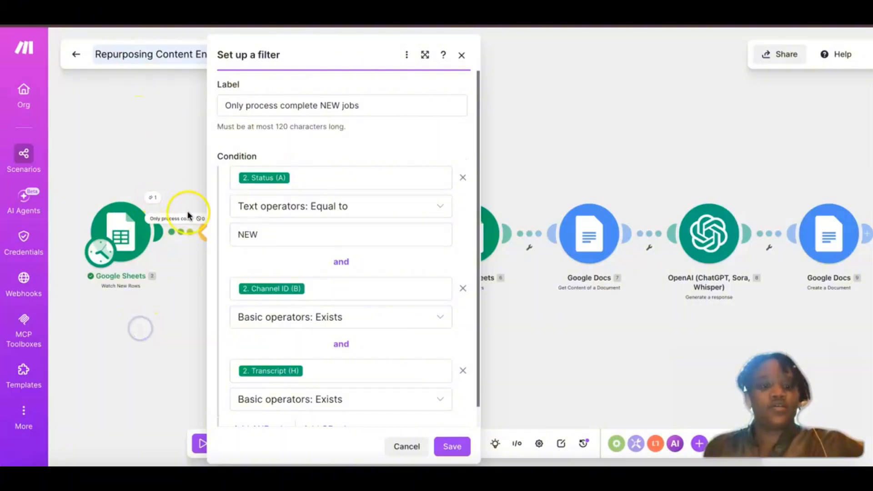
click(176, 224)
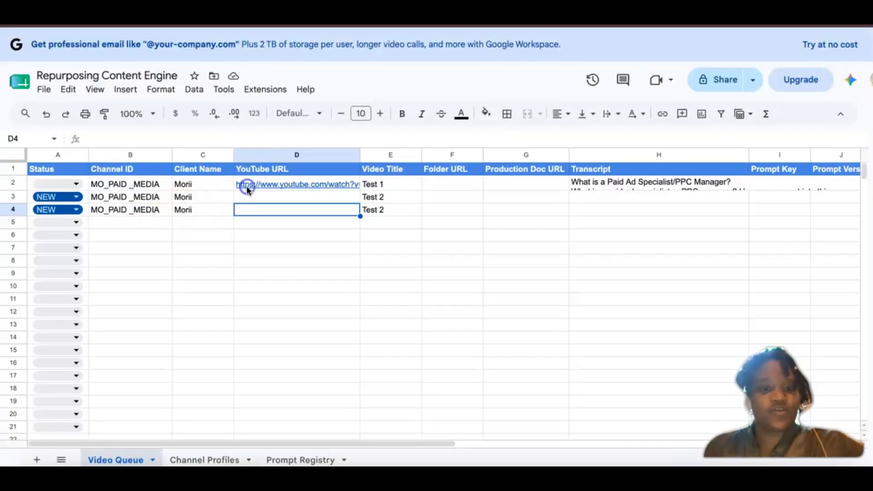
Step: Delete the duplicated row 4 from the Video Queue sheet
click(246, 186)
click(141, 209)
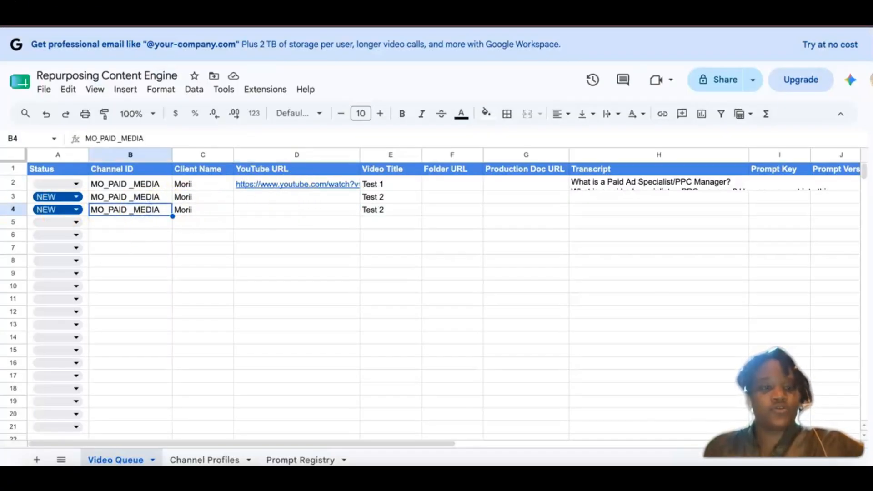
click(14, 210)
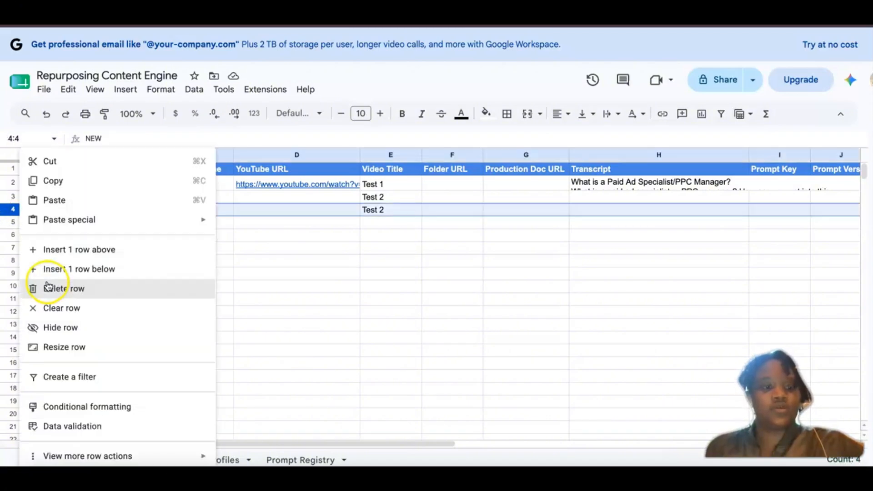
right_click(19, 209)
click(44, 281)
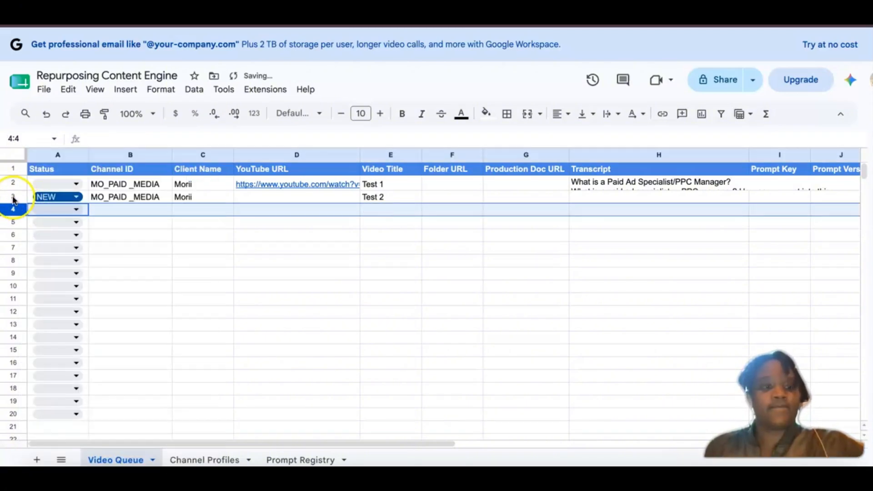
click(163, 221)
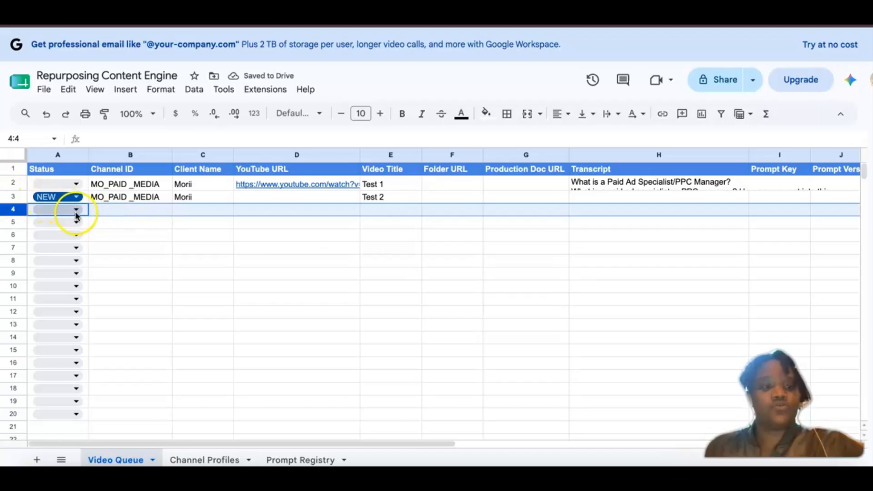
Step: In Video Queue row 4, set Status to NEW and copy the Channel ID MO_PAID _MEDIA from row 3
click(76, 211)
click(54, 226)
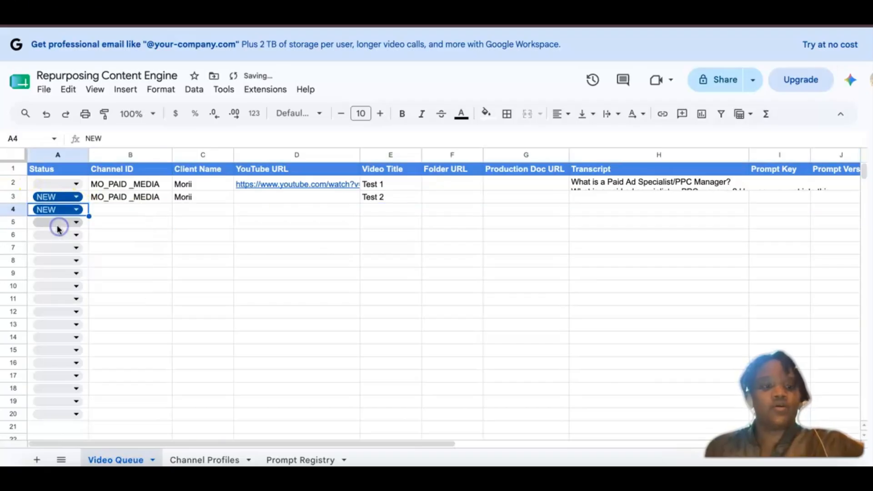
click(112, 198)
key(ctrl+c)
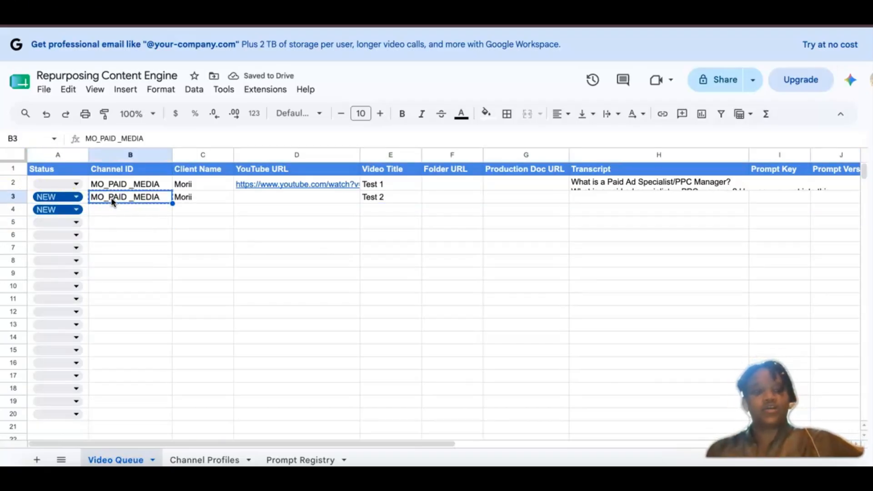
click(117, 212)
key(ctrl+v)
Step: Copy the Client Name from row 3 into row 4 of Video Queue
click(190, 209)
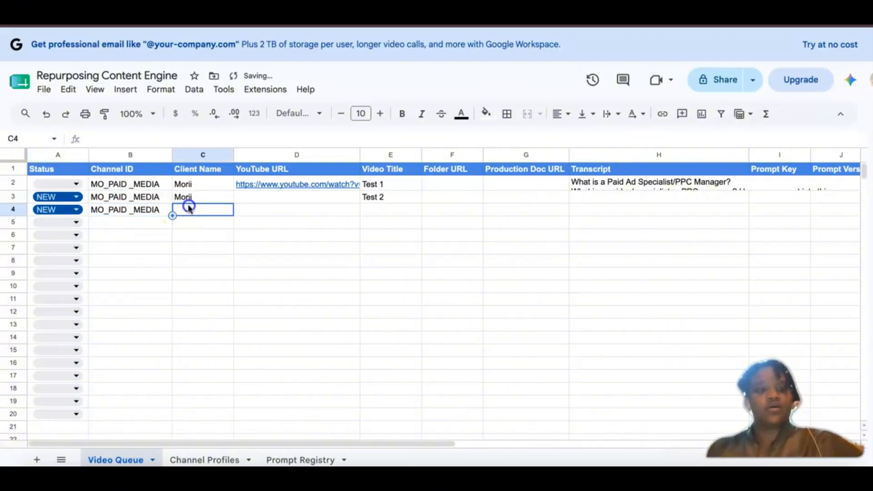
click(190, 198)
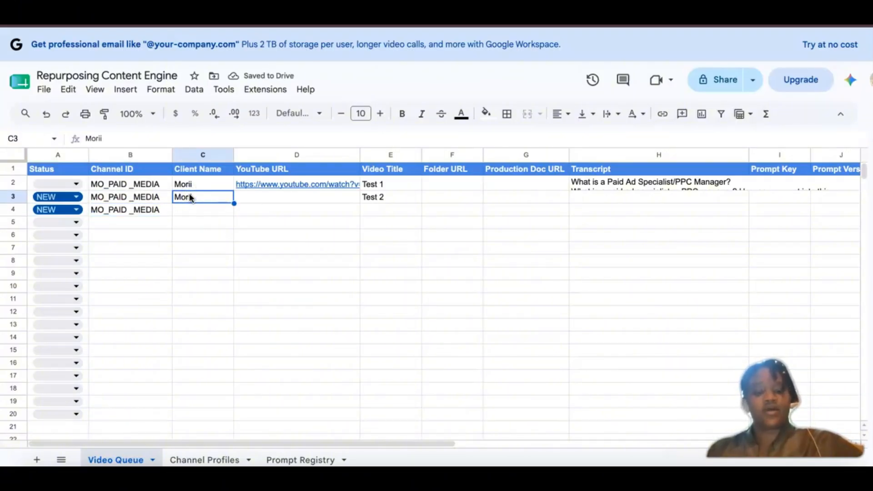
key(ctrl+c)
click(189, 210)
key(ctrl+v)
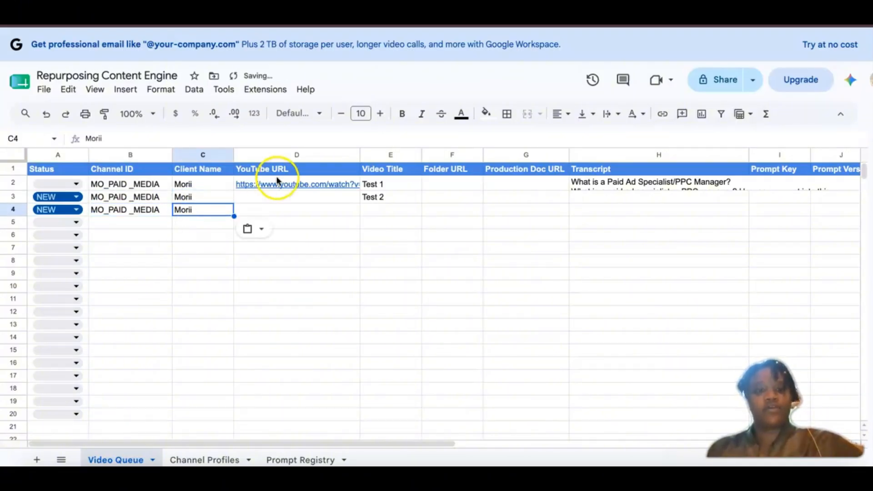
Step: Copy the YouTube URL from the Test 1 row into row 4
click(278, 180)
key(ctrl+c)
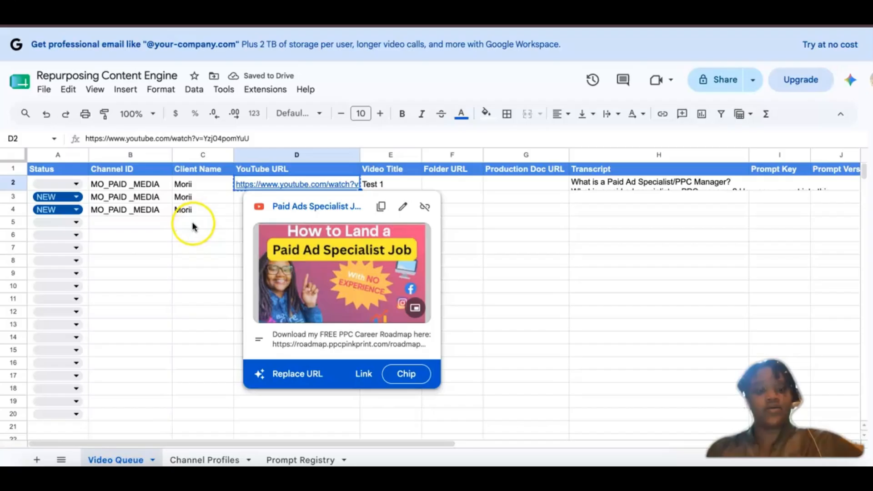
click(249, 210)
key(ctrl+v)
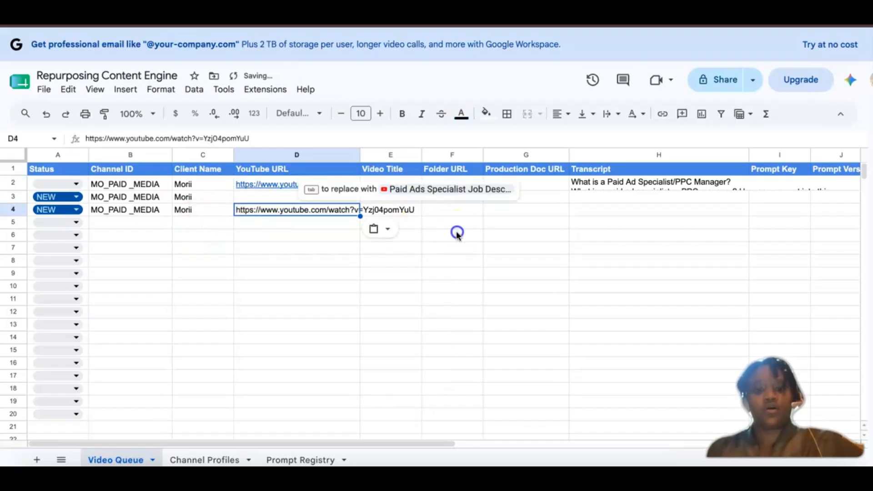
click(457, 232)
Step: Copy the Video Title from row 3 into row 4 and change it to Test 3
click(381, 198)
key(ctrl+c)
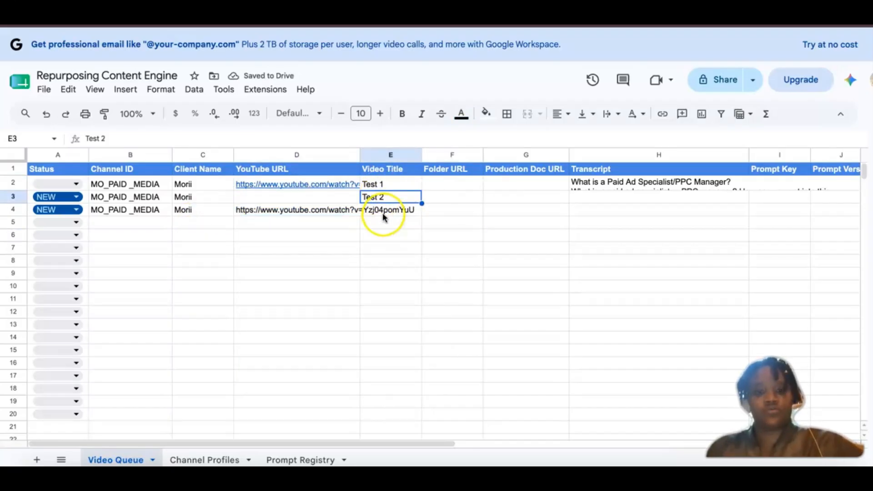
click(385, 210)
key(ctrl+v)
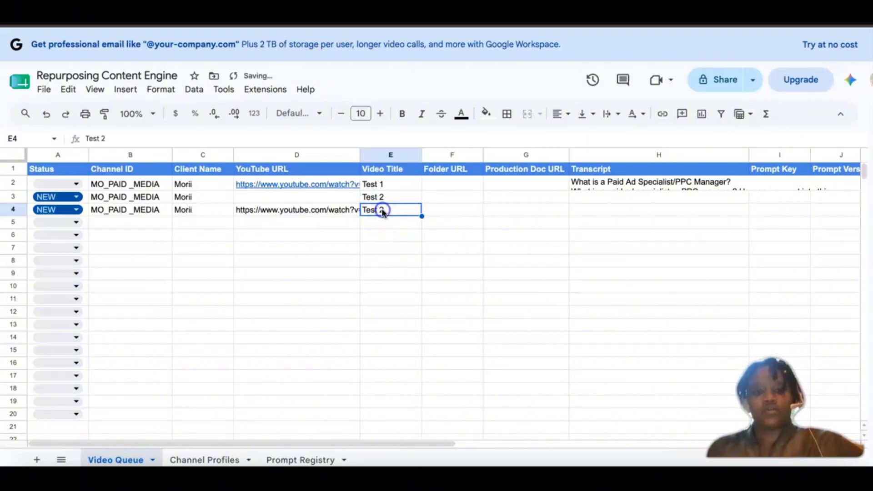
double_click(382, 209)
key(BackSpace)
text(3)
click(509, 227)
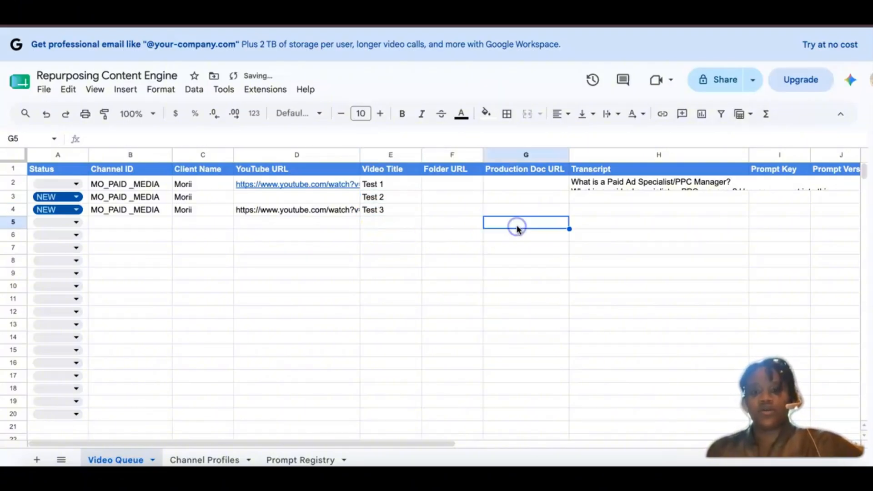
Step: Copy the Transcript from the Test 1 row into the Transcript cell of row 4
scroll(517, 227, right, 1)
scroll(527, 190, right, 3)
click(527, 190)
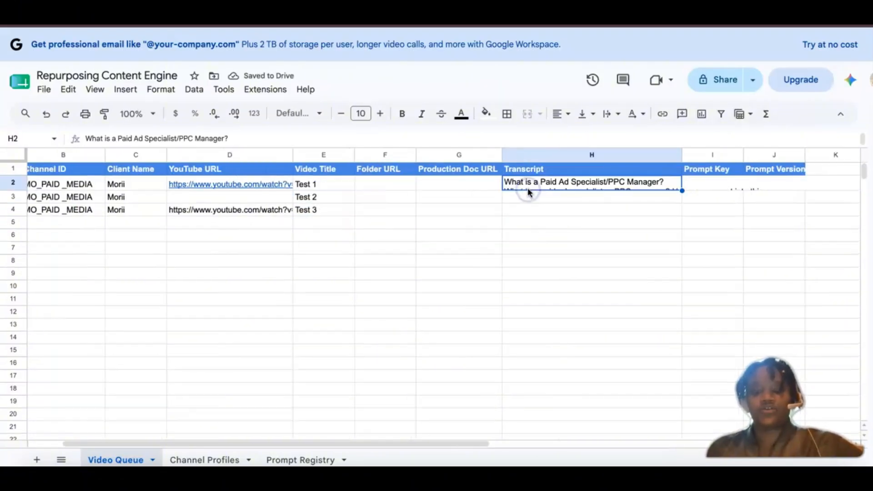
key(ctrl+c)
click(523, 215)
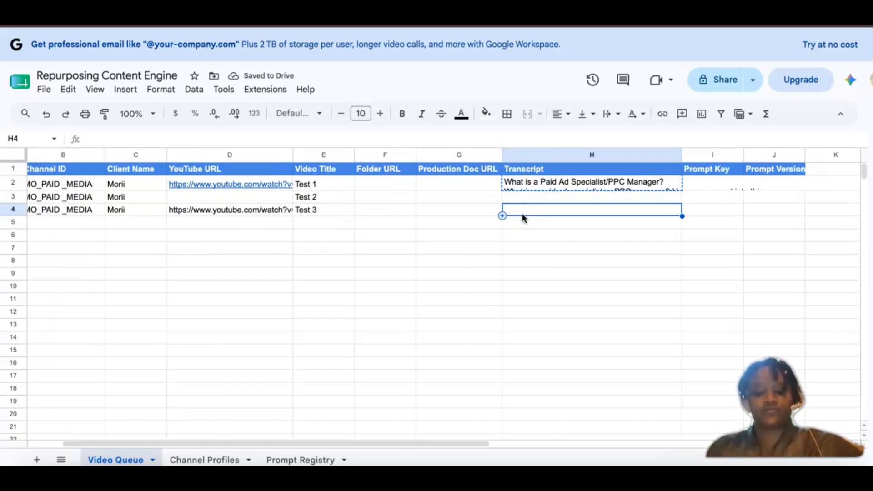
key(ctrl+v)
scroll(273, 300, left, 2)
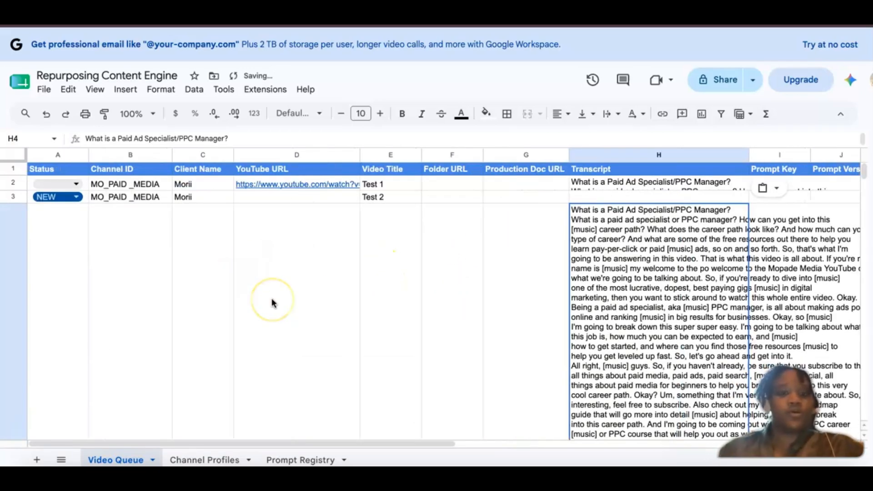
Step: Set the height of row 4 in Video Queue to 25 pixels
click(11, 302)
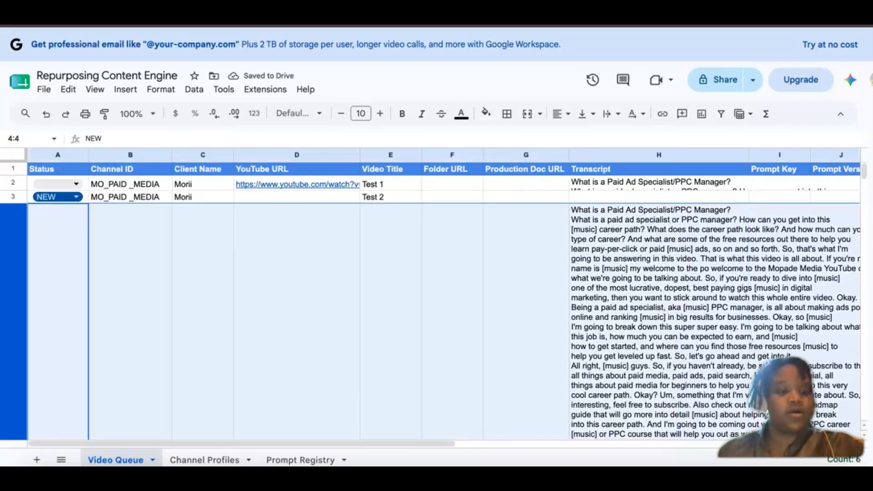
right_click(14, 289)
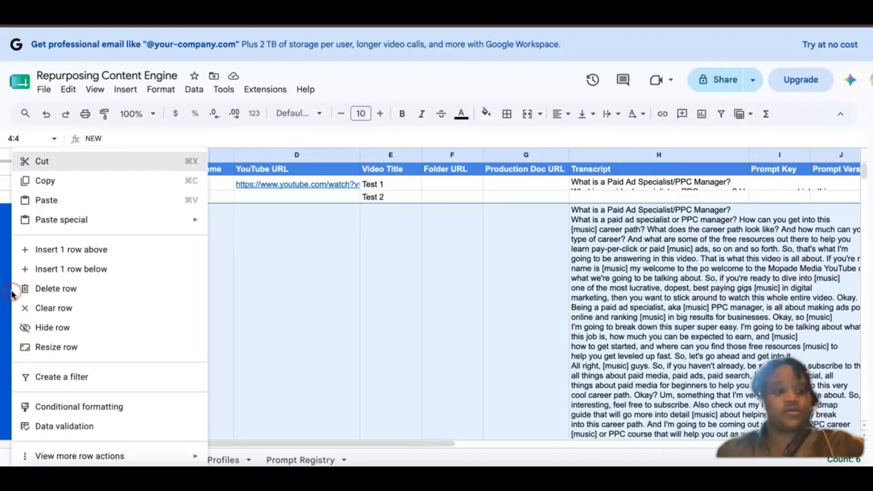
click(54, 347)
click(426, 236)
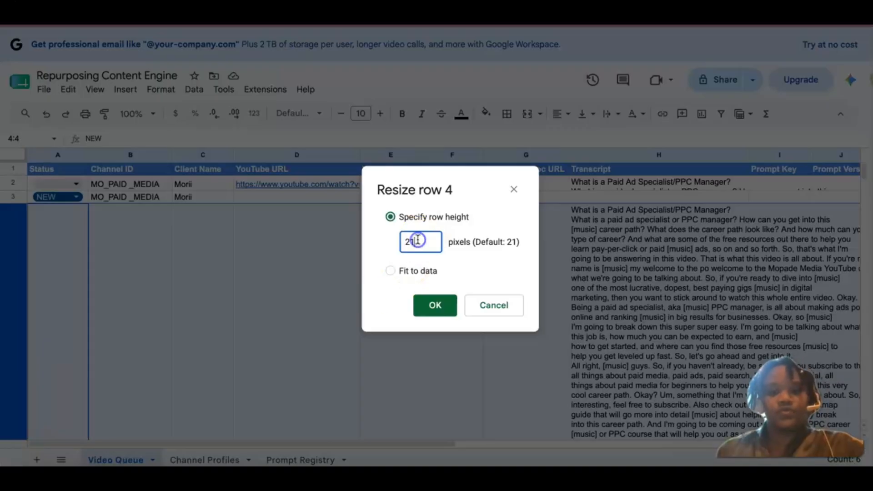
key(BackSpace)
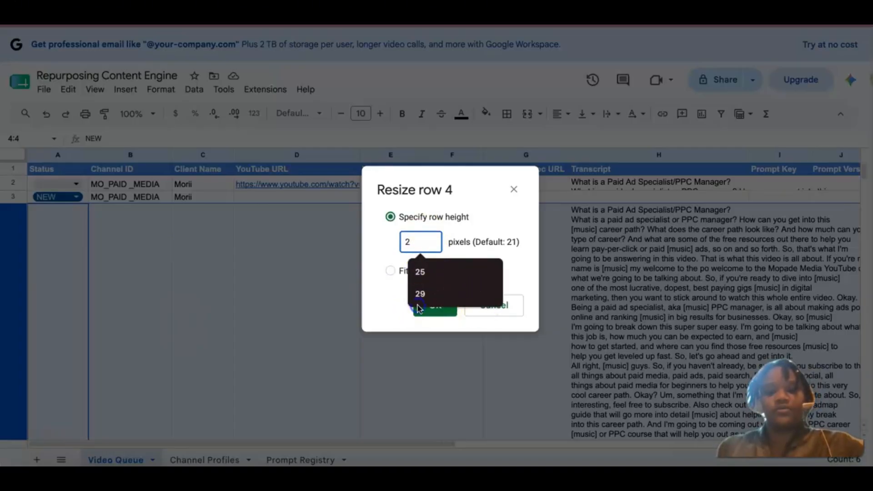
text(5)
click(430, 309)
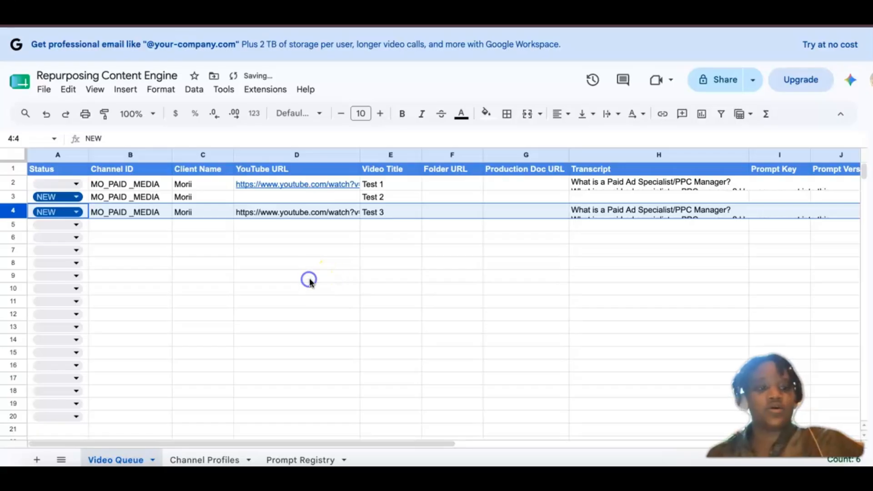
click(309, 280)
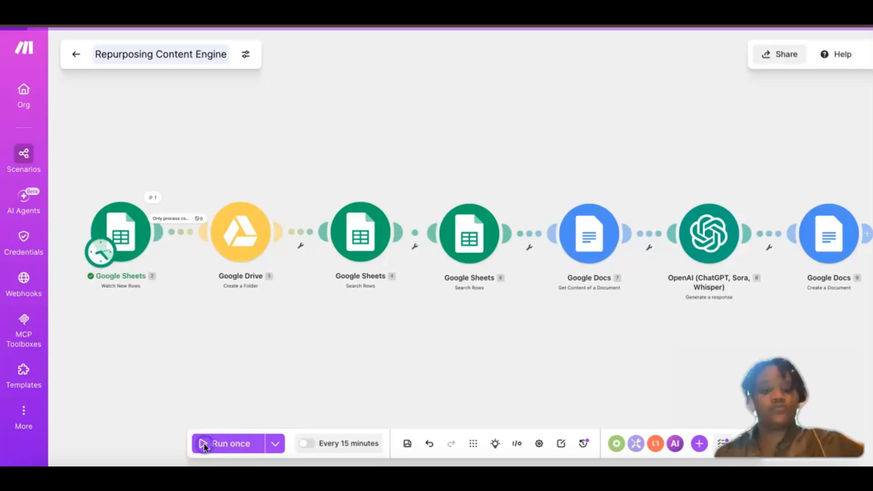
Step: Switch to Make, run the scenario once and review the conditions of the "Only process complete NEW jobs" filter
click(204, 445)
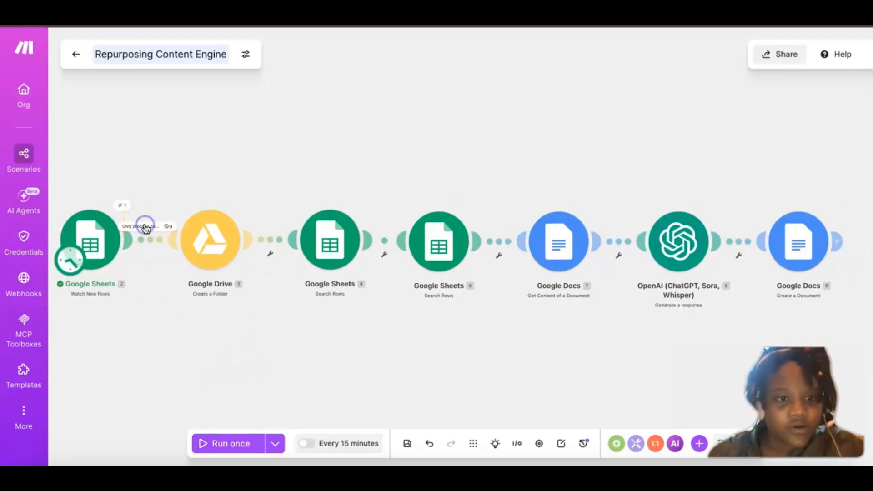
click(145, 227)
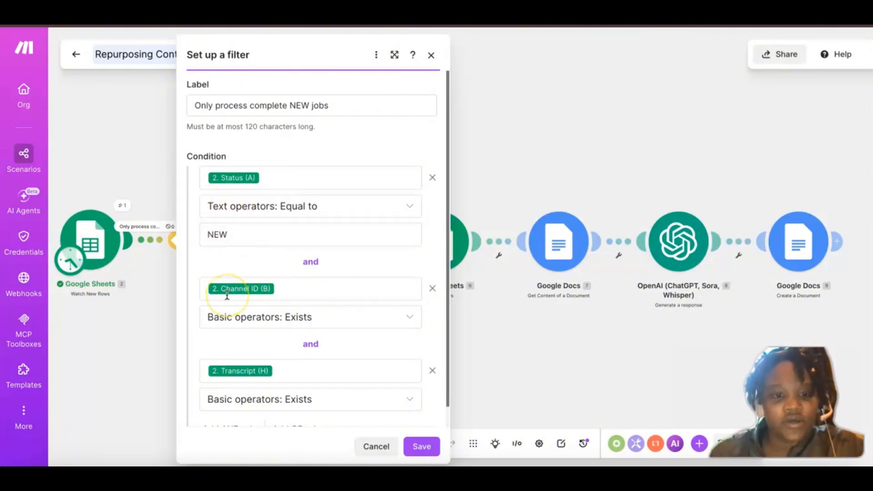
scroll(248, 319, down, 1)
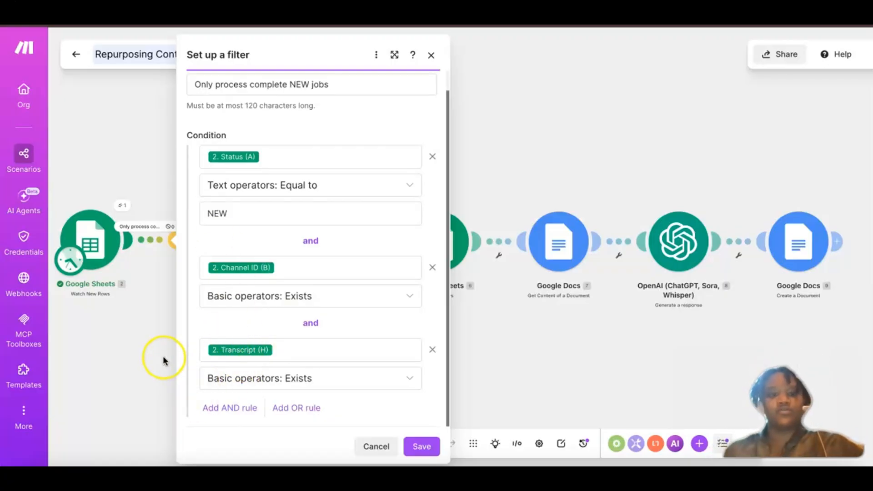
click(126, 290)
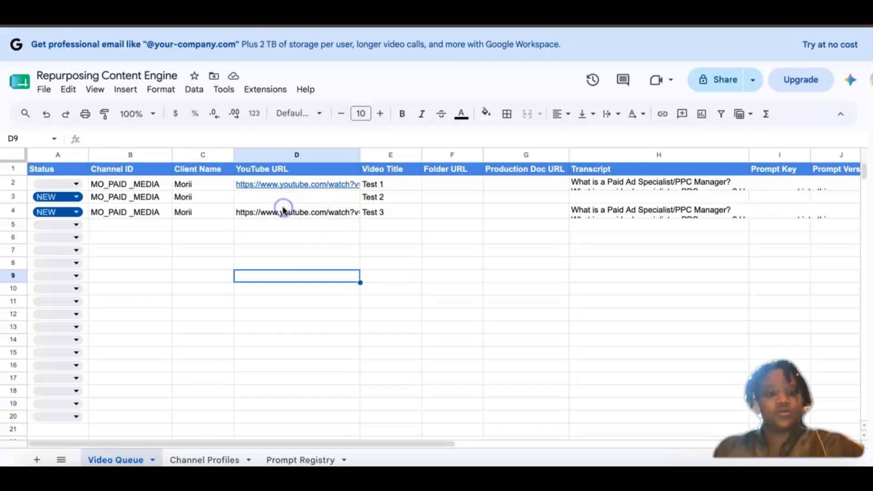
Step: Clear the YouTube URL from the Test 3 row in the Video Queue sheet
click(283, 210)
key(Delete)
click(433, 210)
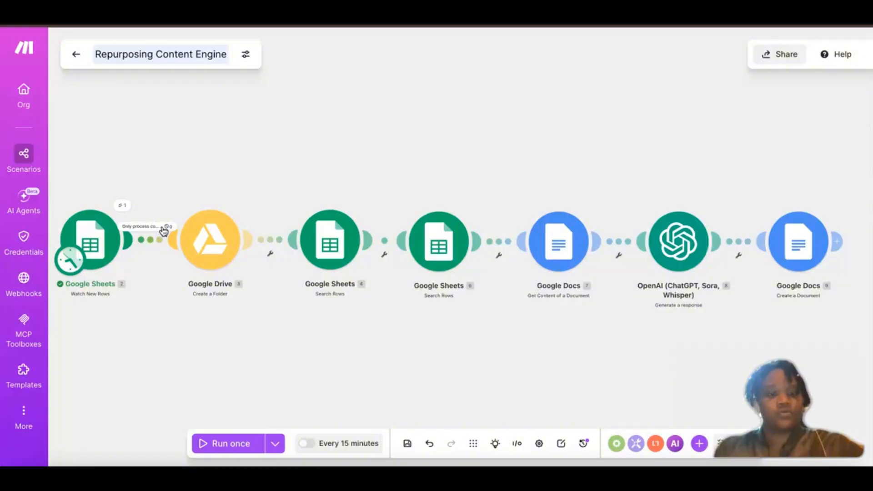
Step: Recheck the Status, Channel ID and Transcript filter conditions in Make, and clear the Client Name from row 4 of the sheet
click(154, 231)
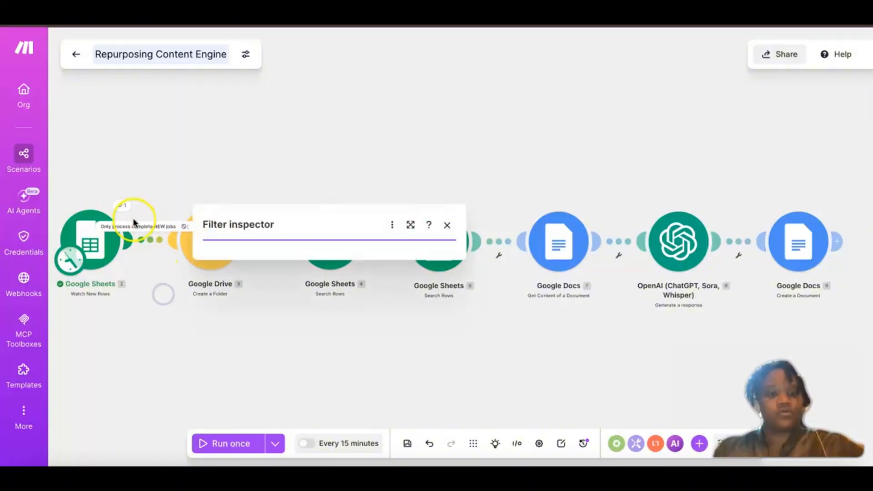
click(137, 226)
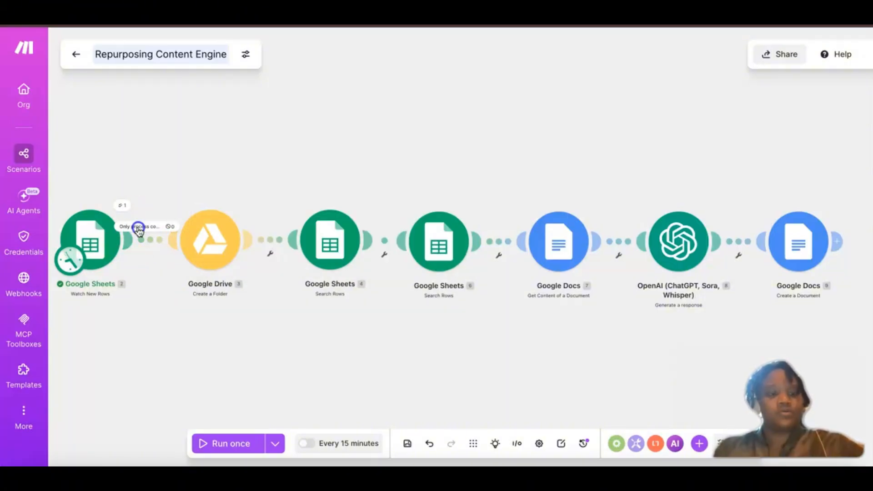
click(139, 228)
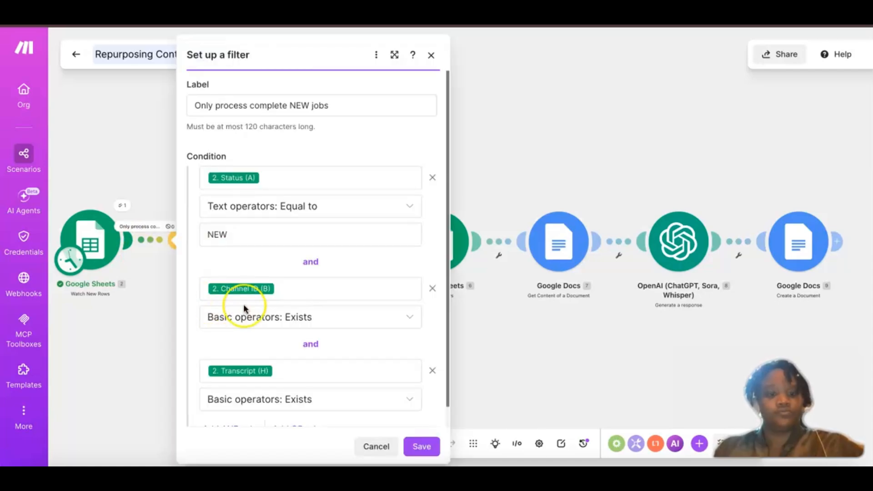
scroll(243, 308, down, 1)
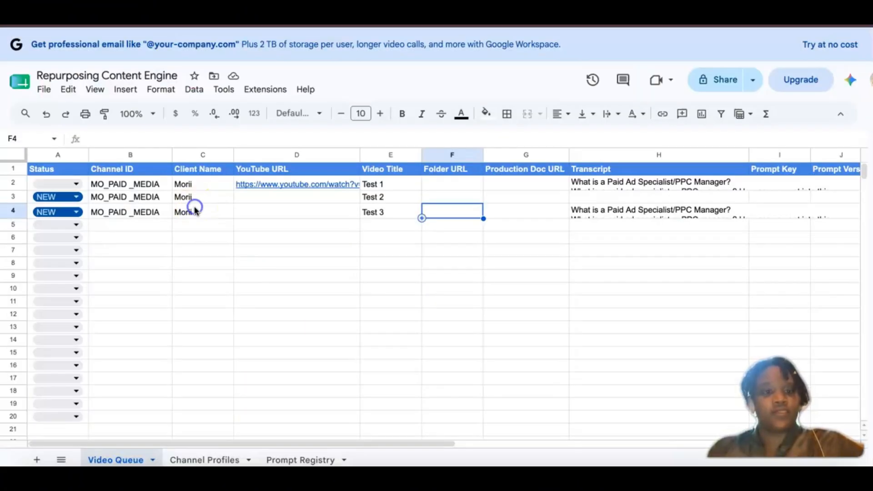
click(191, 211)
key(Delete)
click(162, 311)
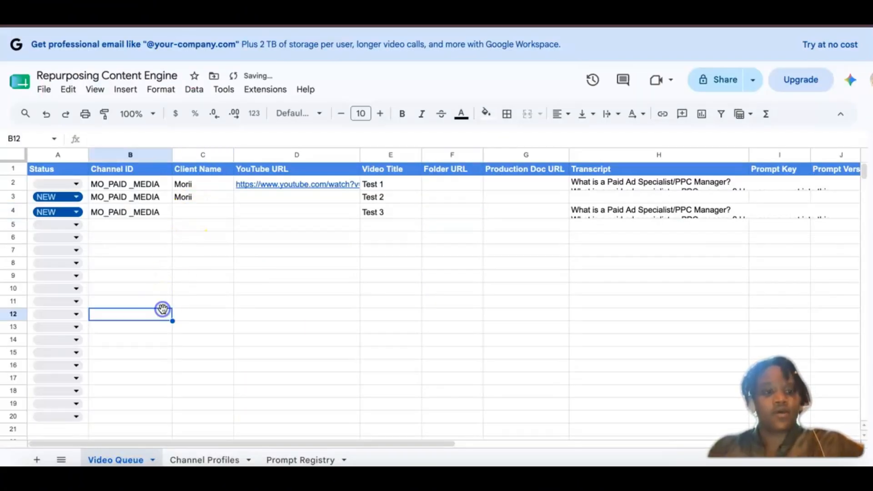
Step: Copy the whole Test 3 row into row 5 of Video Queue
click(12, 212)
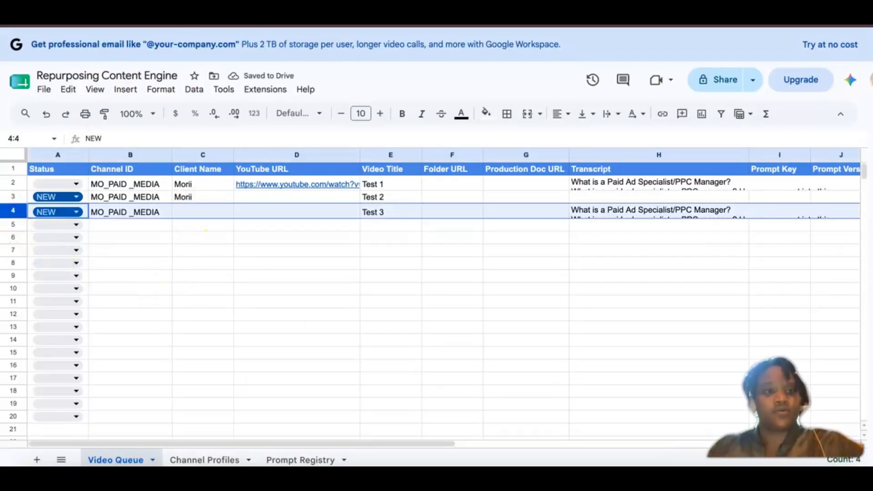
key(ctrl+c)
click(13, 224)
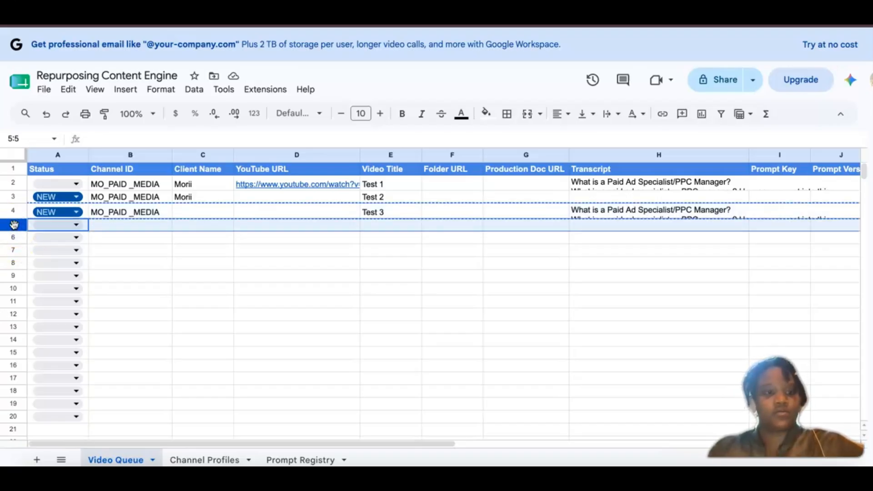
key(ctrl+v)
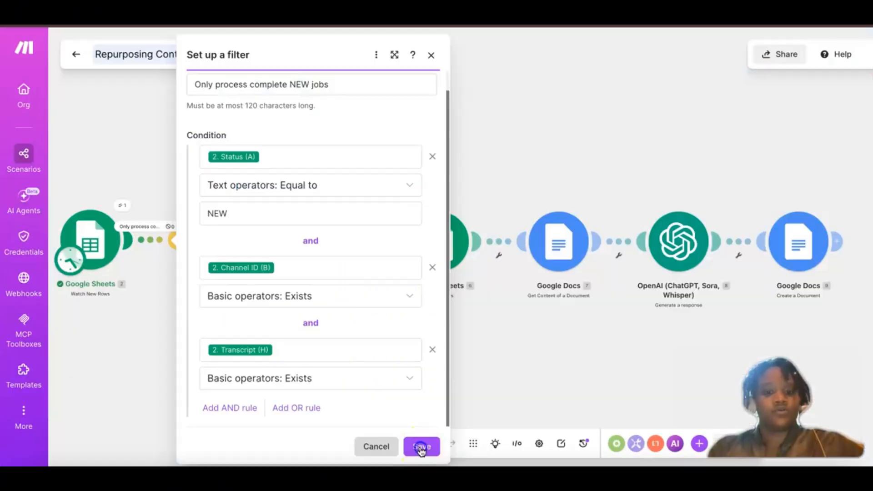
Step: Return to Make, save the filter and run the Repurposing Content Engine scenario once
click(203, 448)
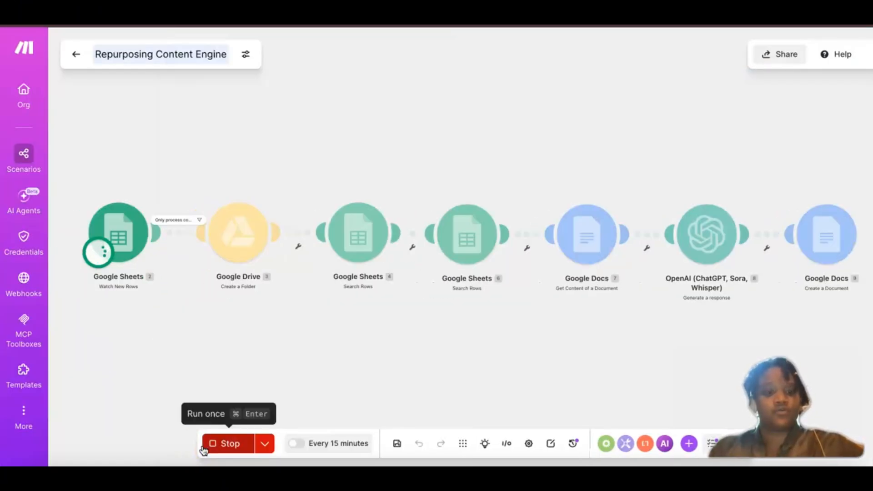
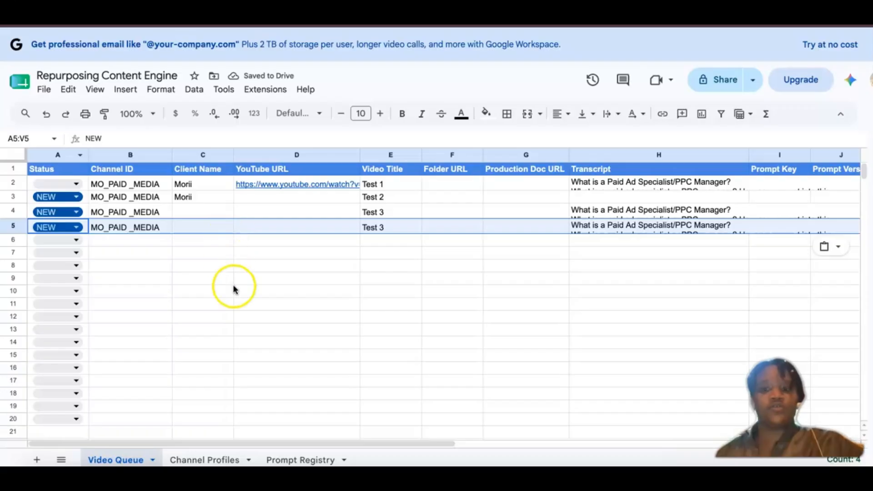
click(233, 286)
scroll(233, 287, right, 5)
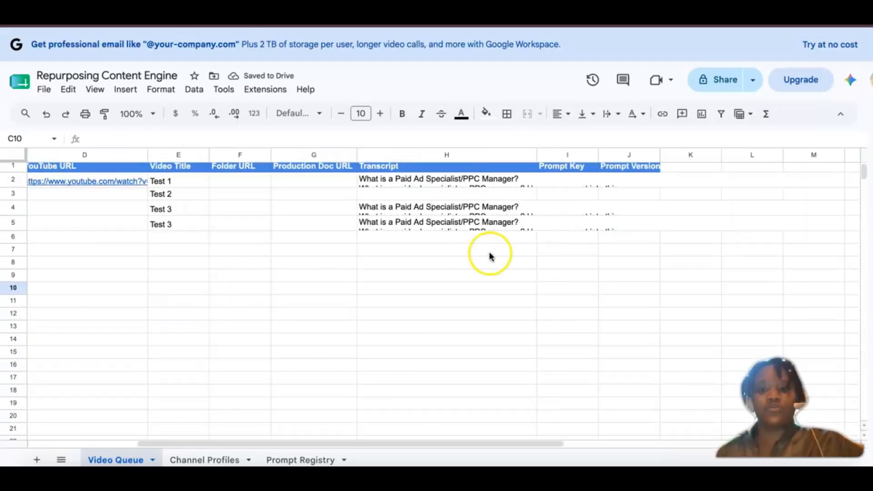
click(281, 236)
scroll(239, 232, left, 3)
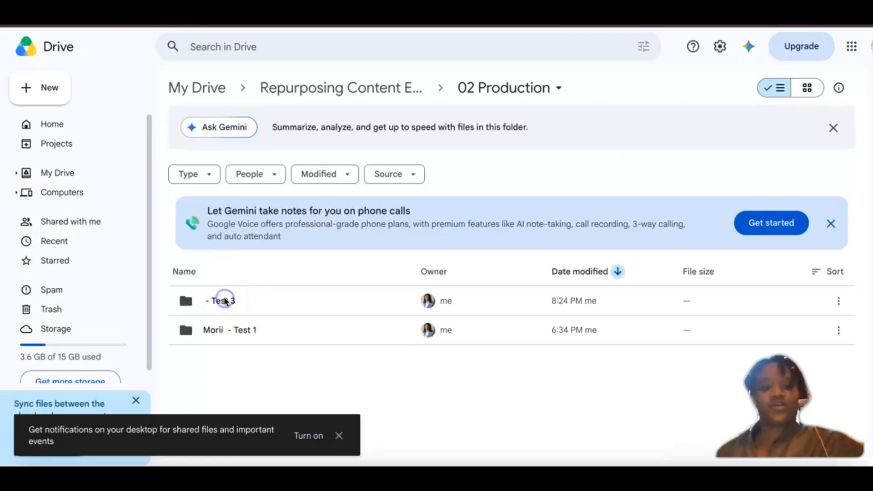
Step: In Google Drive's 02 Production folder, open the "- Test 3" folder and the "- Test 3" document inside it
double_click(225, 303)
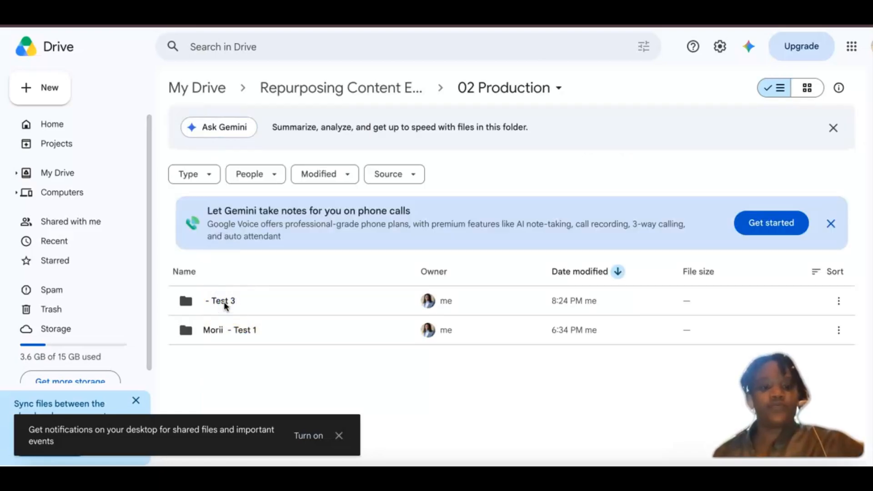
click(219, 300)
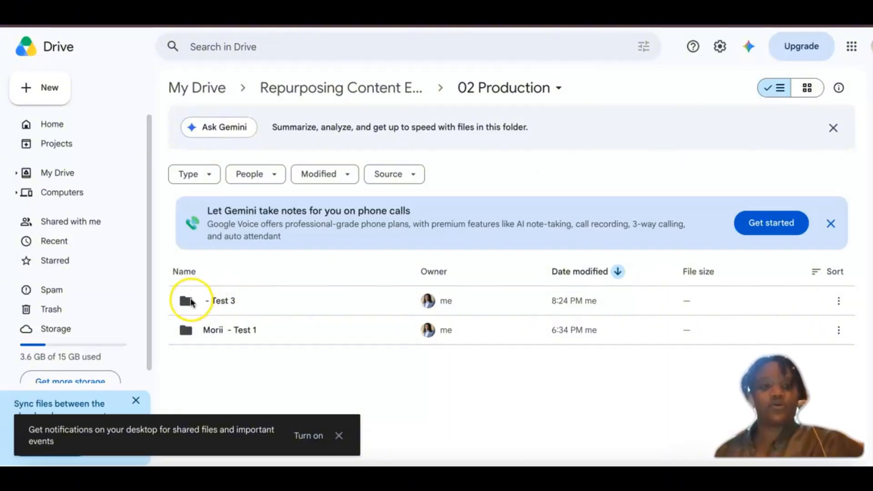
click(223, 300)
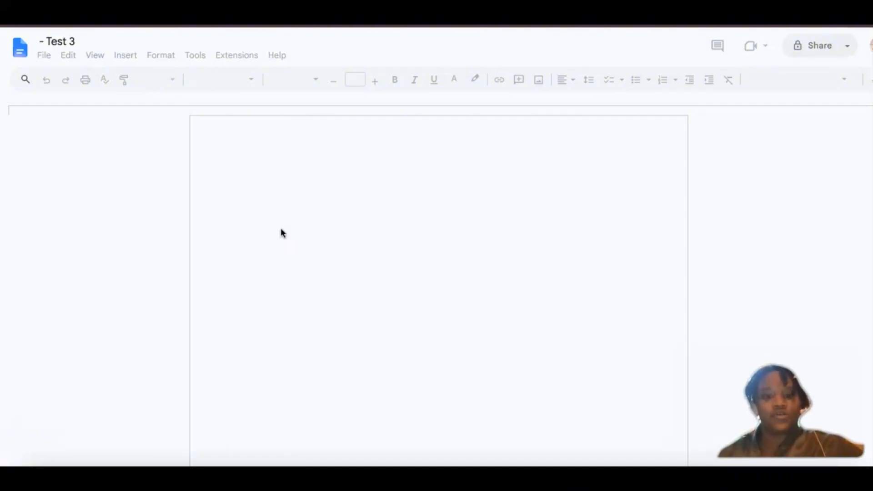
click(274, 327)
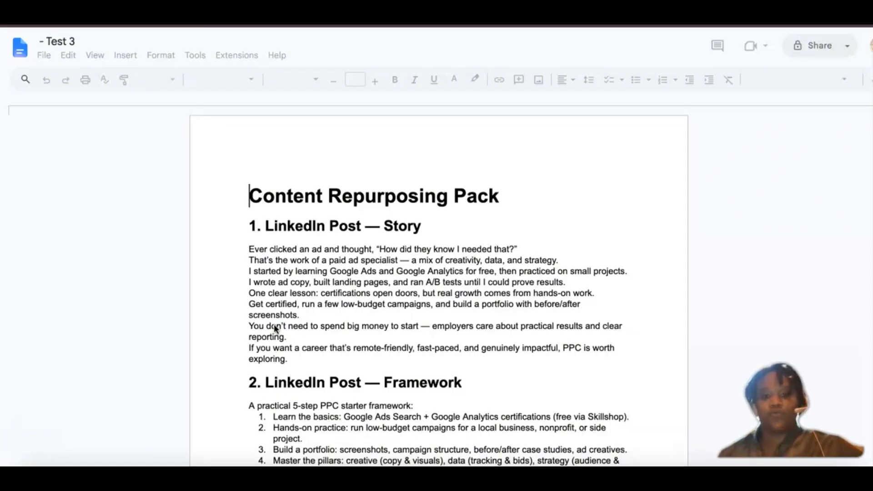
Step: Read through the Content Repurposing Pack document, from the LinkedIn Post — Story section to the Three Quote Lines section
scroll(237, 201, down, 5)
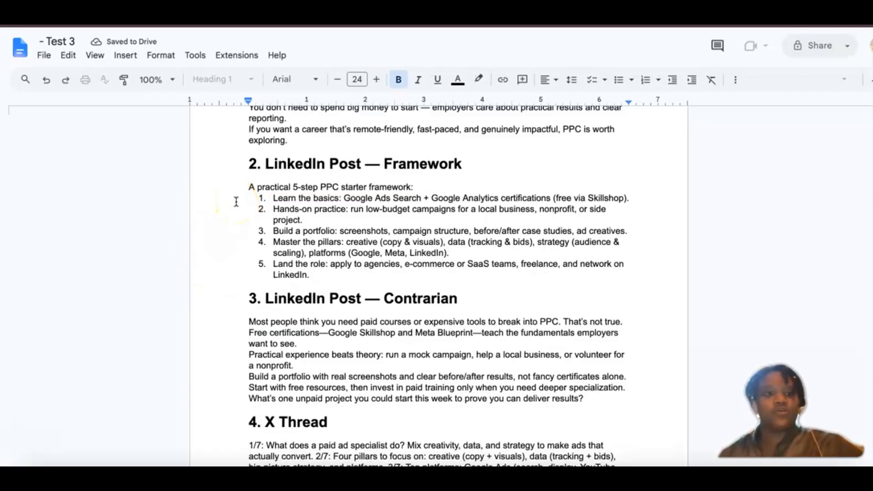
scroll(237, 201, up, 5)
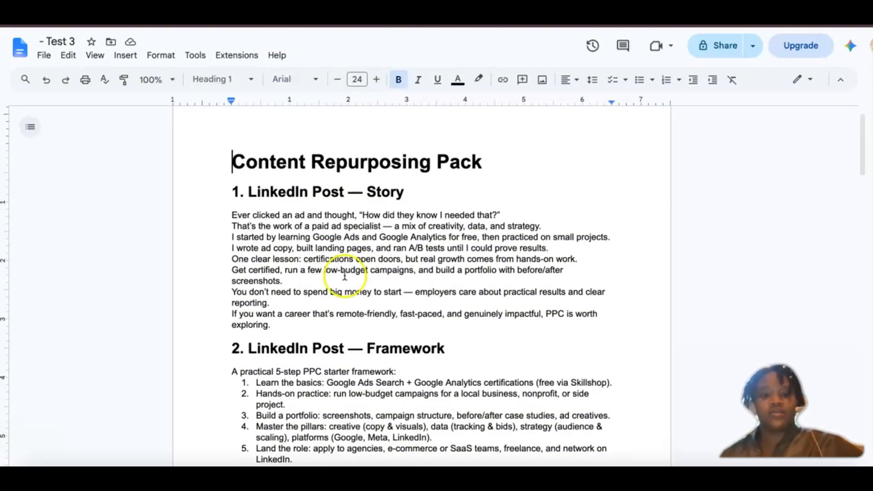
scroll(315, 367, down, 15)
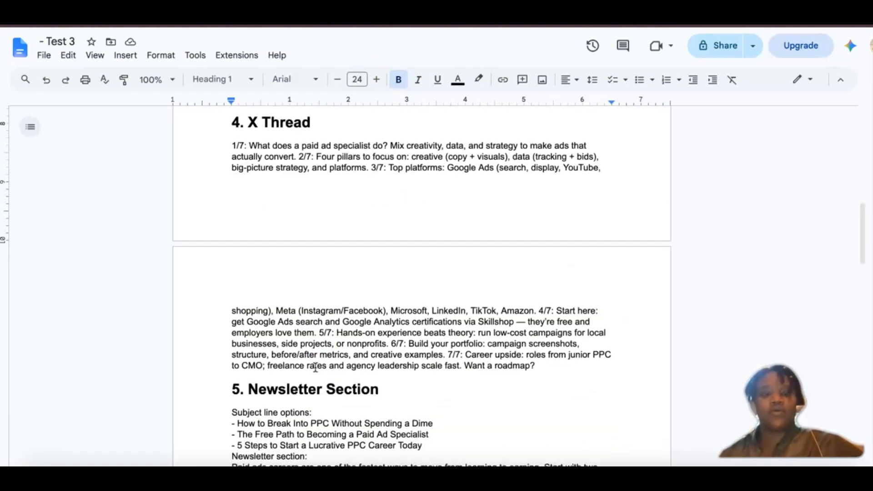
scroll(315, 367, up, 4)
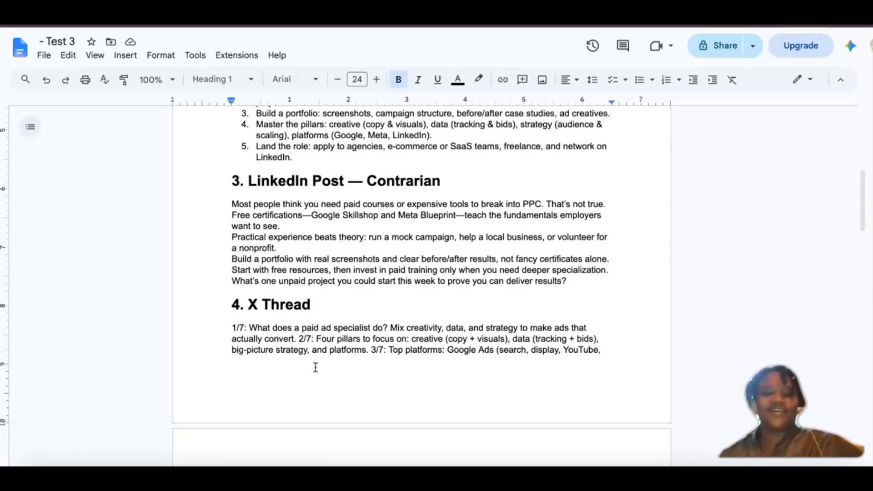
scroll(315, 367, down, 2)
scroll(315, 367, down, 2)
scroll(315, 366, up, 1)
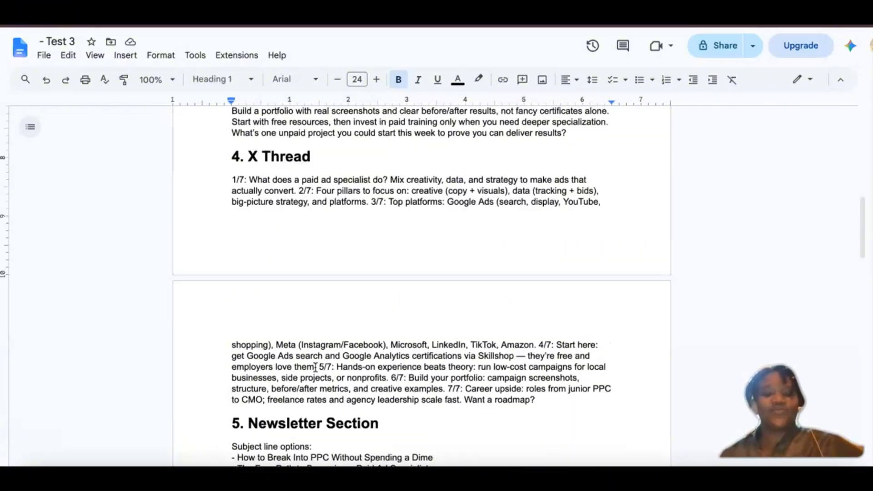
scroll(315, 366, down, 3)
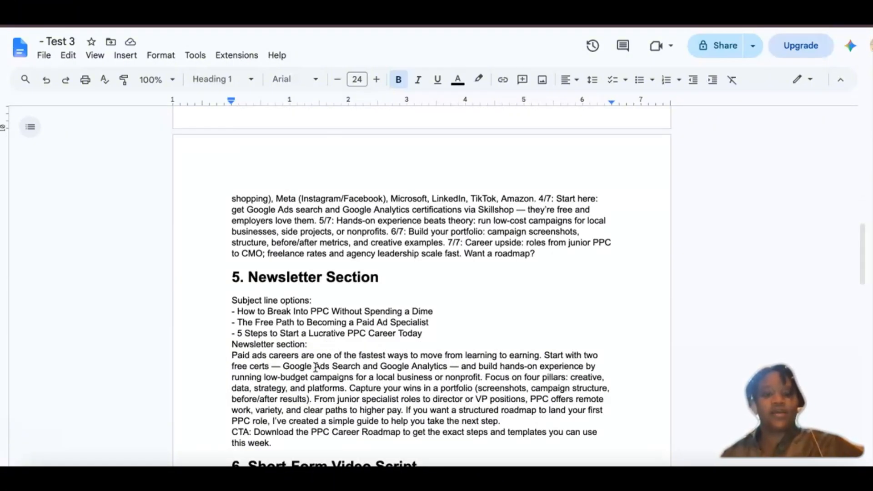
scroll(315, 367, down, 1)
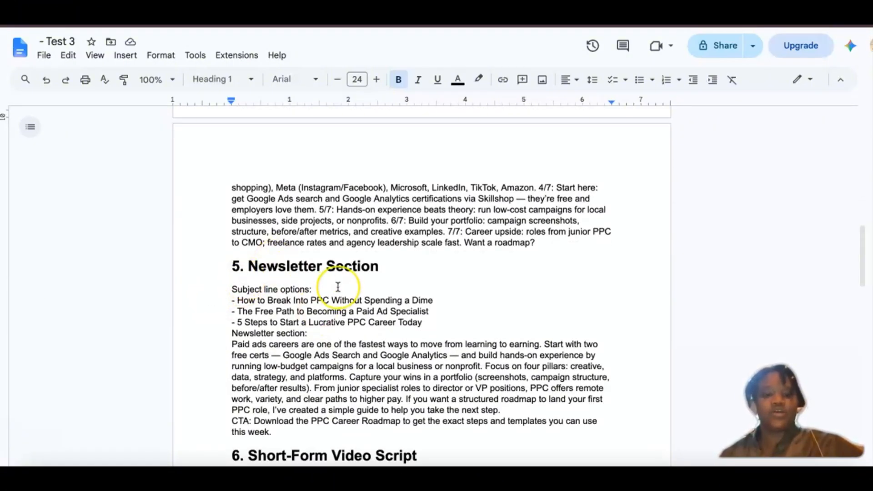
scroll(338, 287, down, 5)
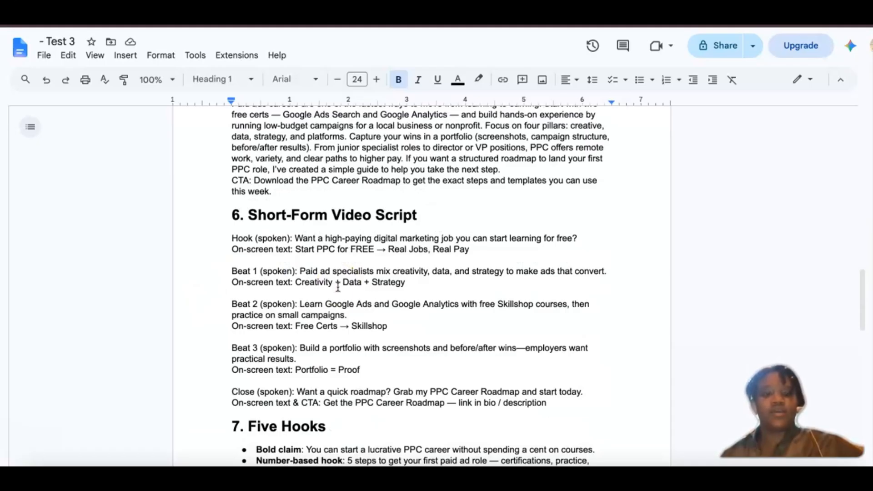
scroll(338, 287, down, 2)
scroll(338, 287, up, 1)
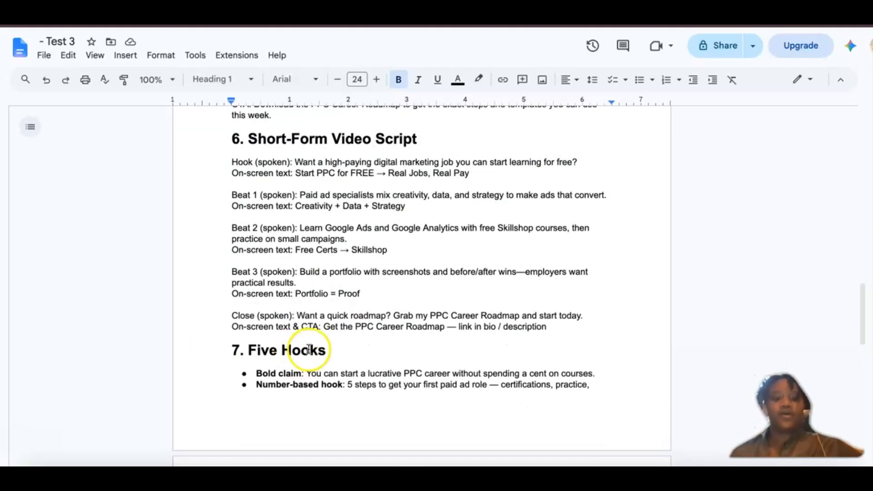
scroll(308, 349, down, 5)
scroll(308, 349, up, 1)
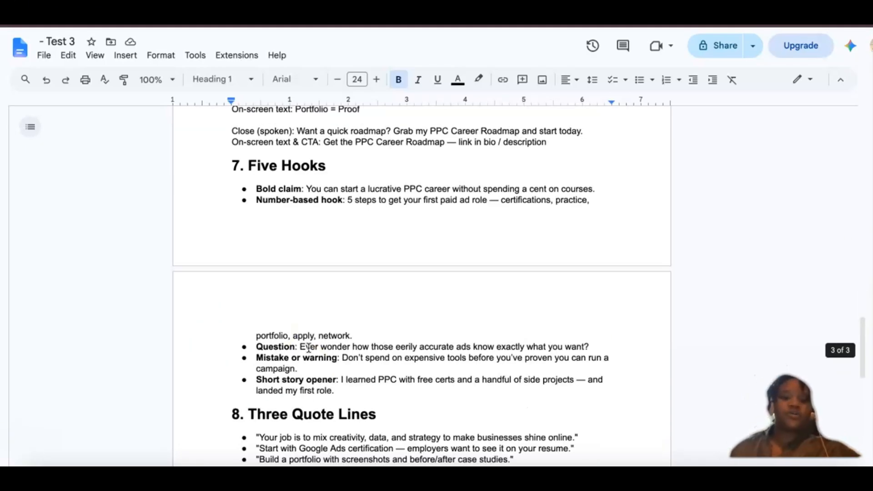
scroll(309, 348, down, 3)
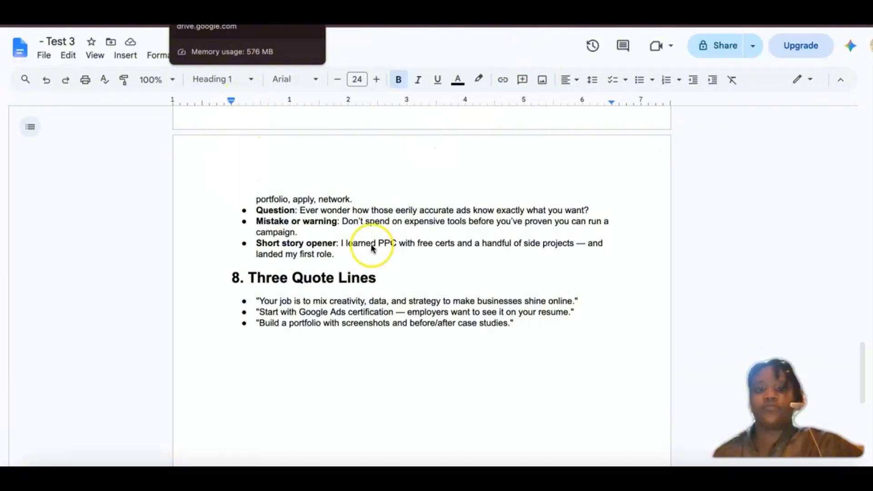
Step: Switch to the Repurposing Content Engine scenario in Make and review the settings of the last Google Docs module, Create a Document
key(ctrl+shift+Tab)
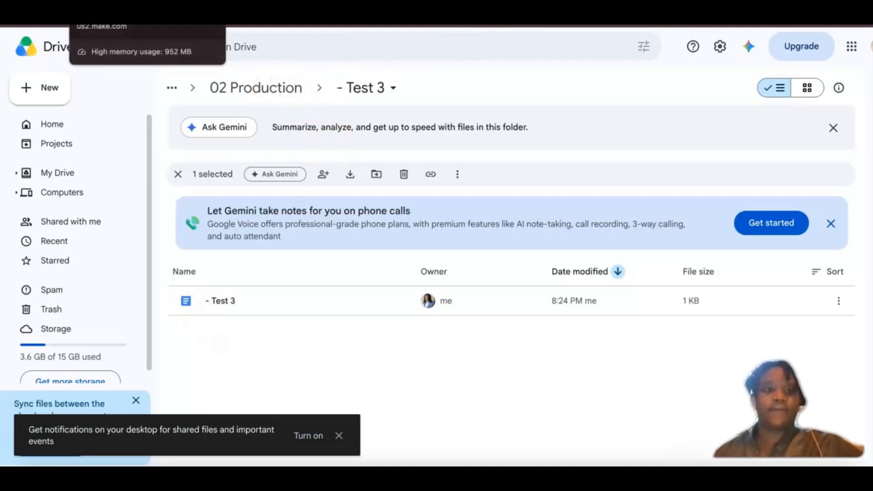
click(109, 26)
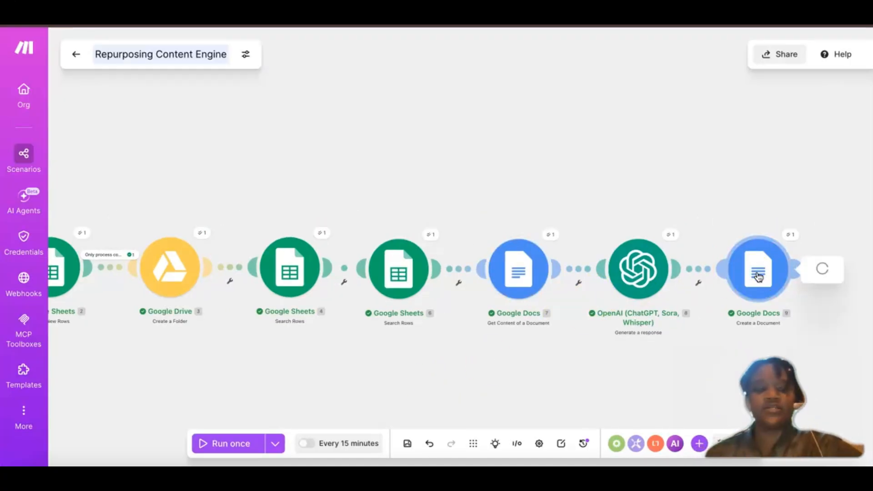
click(554, 273)
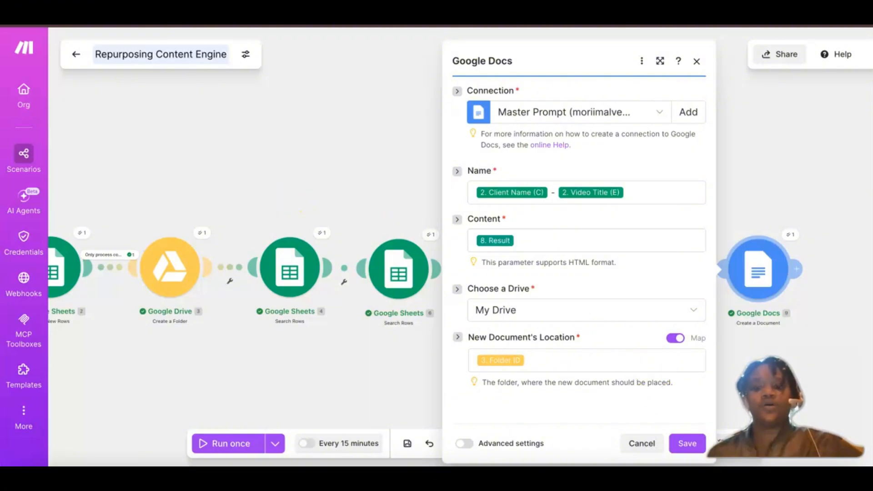
click(810, 149)
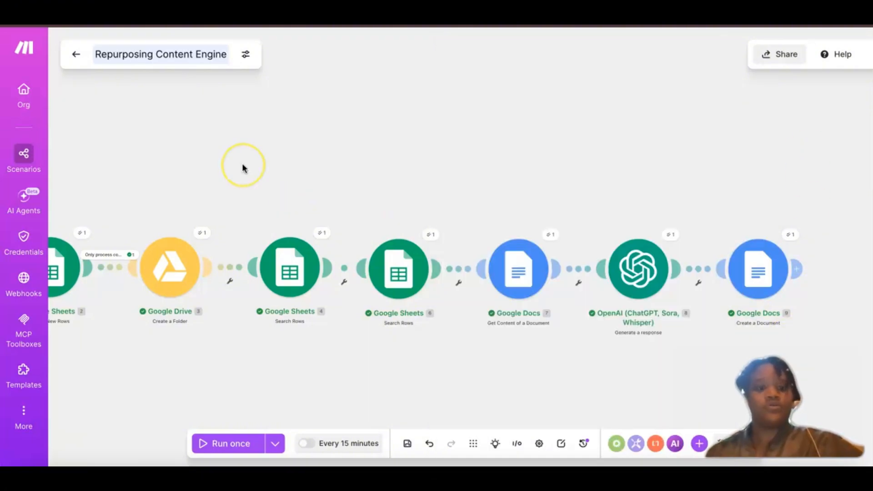
Step: Add an AND rule on Client Name (C) to the "Only process complete NEW jobs" filter between Watch New Rows and Create a Folder
scroll(242, 168, left, 8)
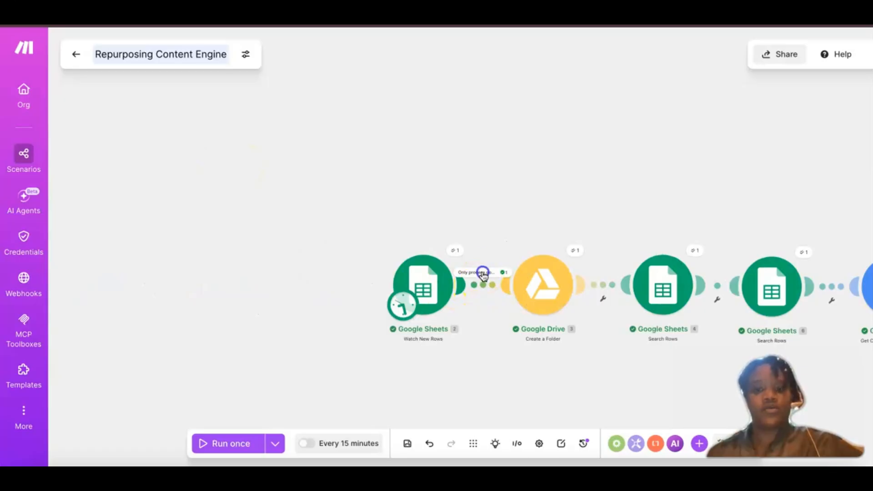
click(482, 275)
scroll(584, 263, down, 1)
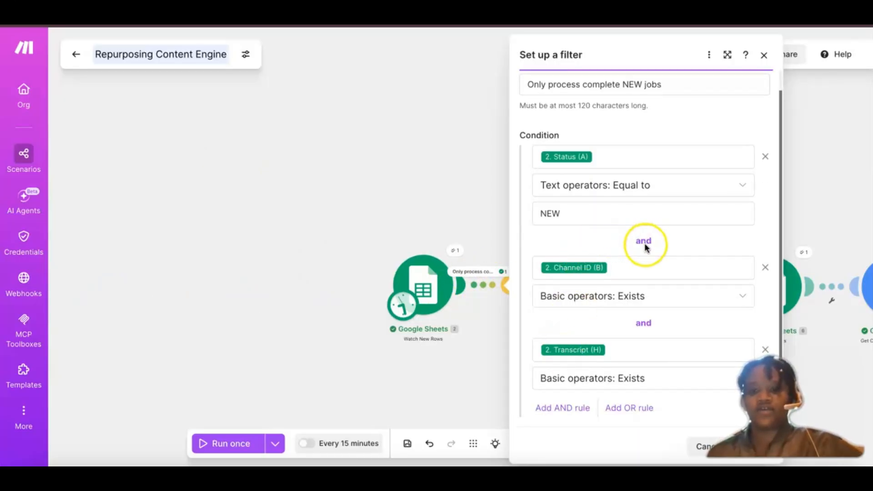
click(553, 408)
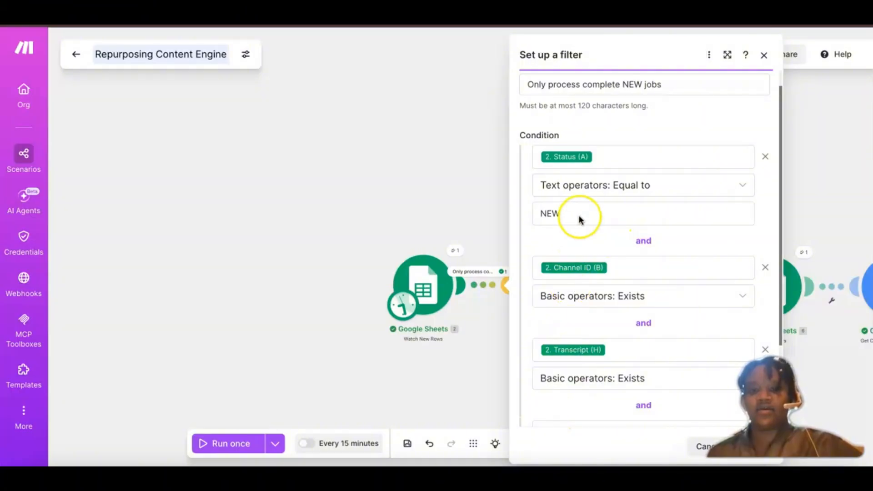
scroll(580, 220, down, 3)
click(554, 317)
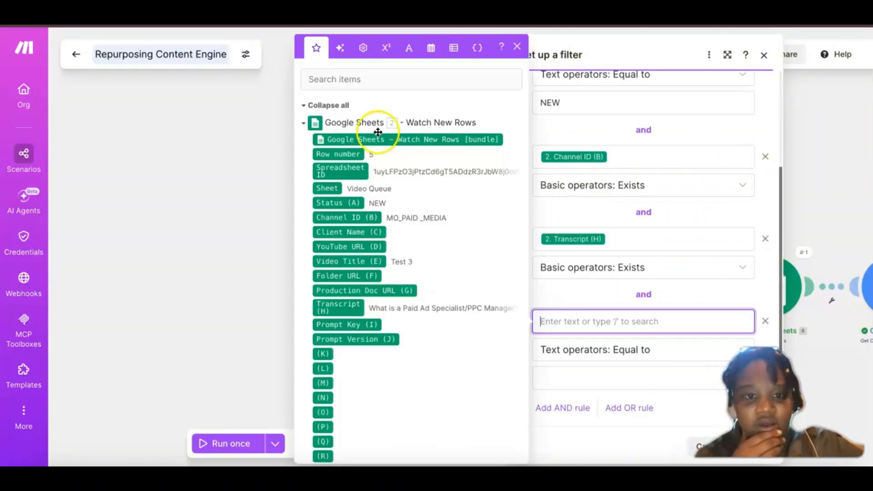
click(340, 234)
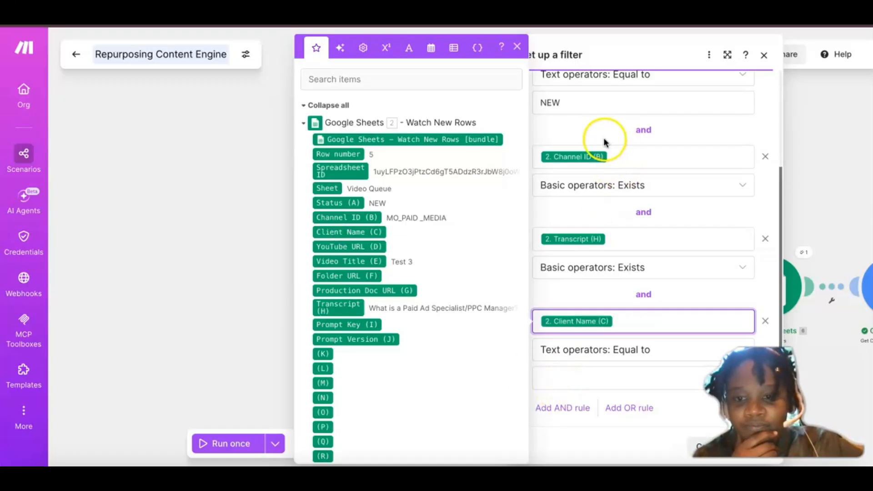
Step: Set the operator of the filter's Client Name (C) rule to Exists and close the filter settings
click(593, 355)
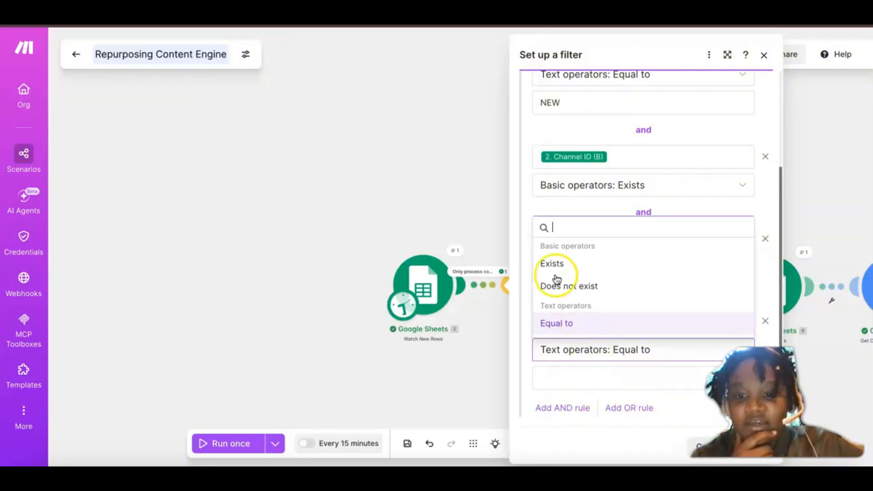
click(566, 348)
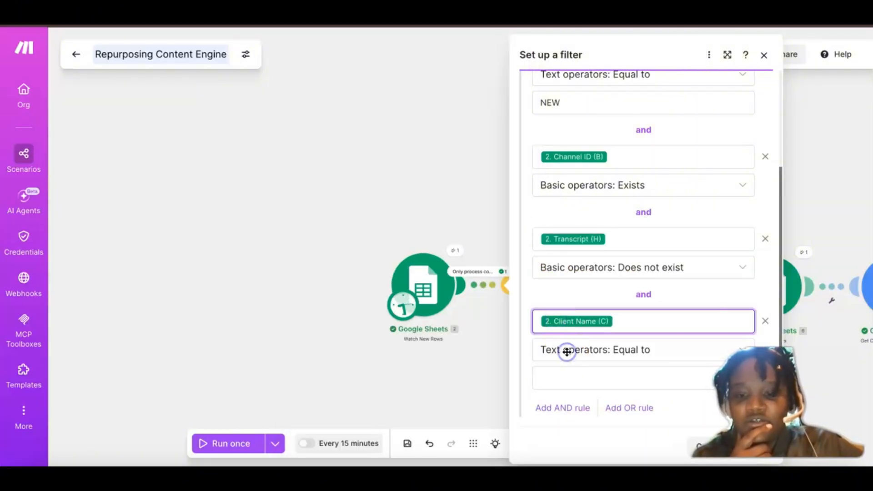
click(589, 352)
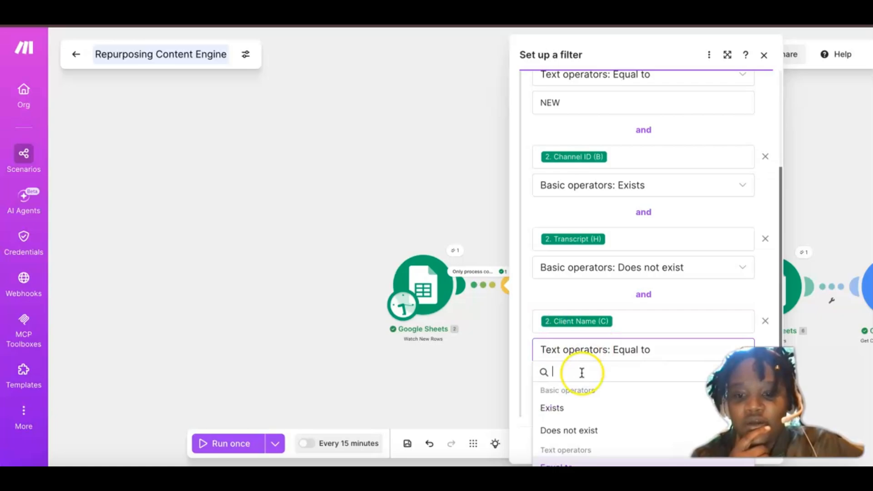
click(562, 407)
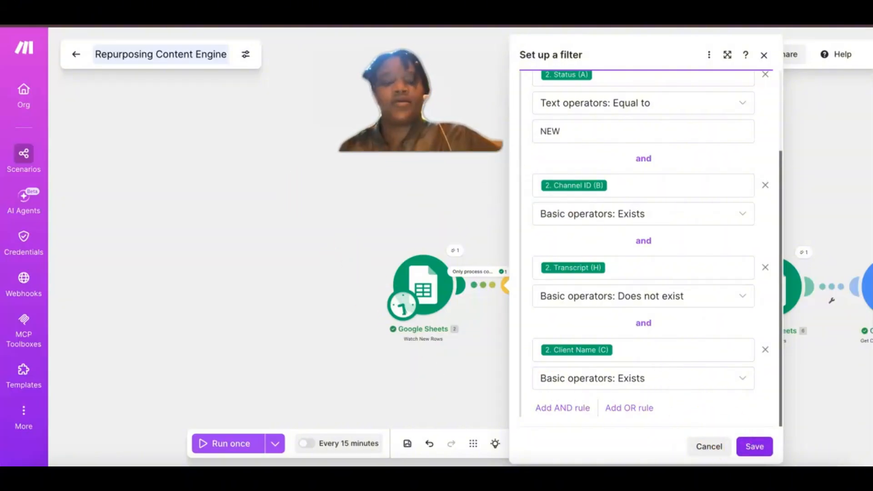
click(345, 262)
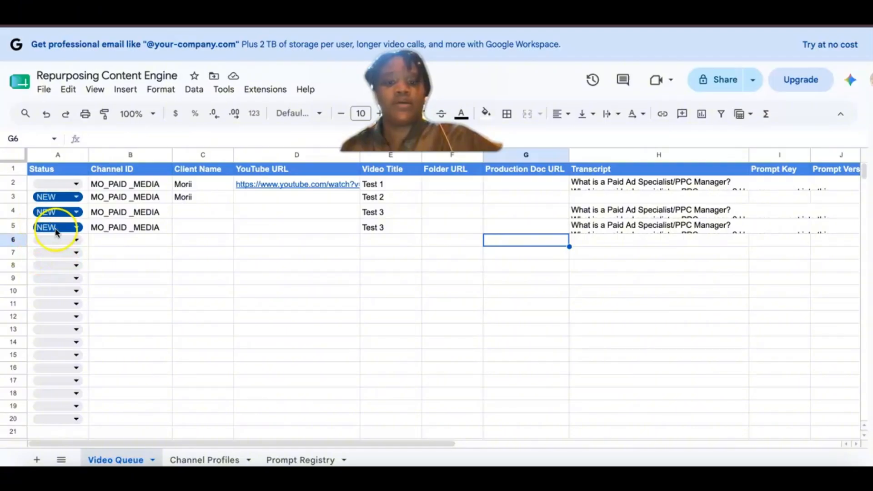
Step: In the Video Queue sheet in Google Sheets, copy row 5 and paste it into row 6
click(30, 240)
click(17, 226)
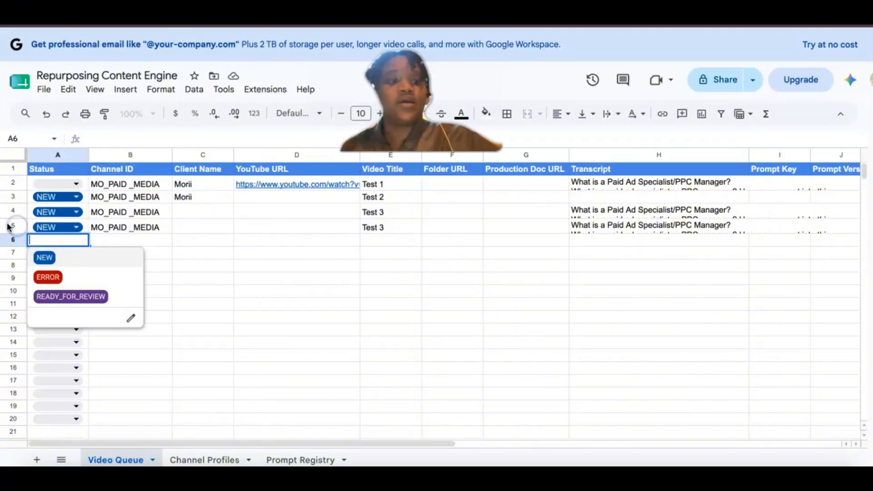
click(15, 226)
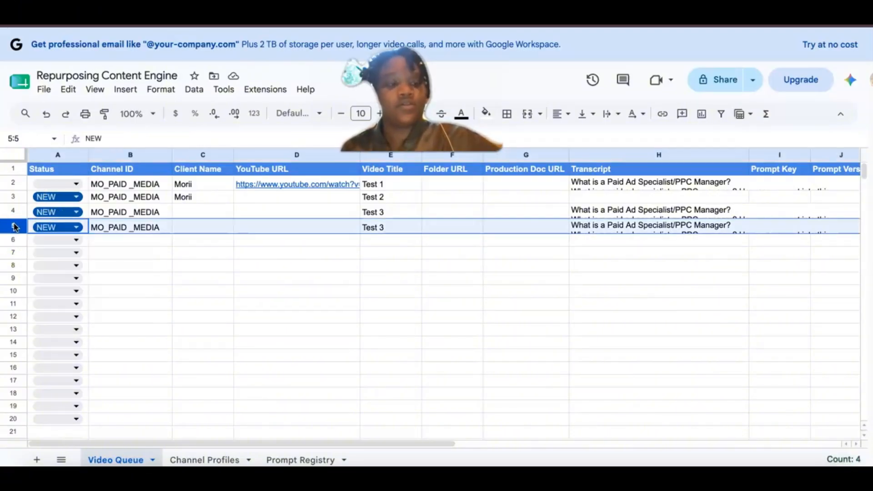
key(ctrl+c)
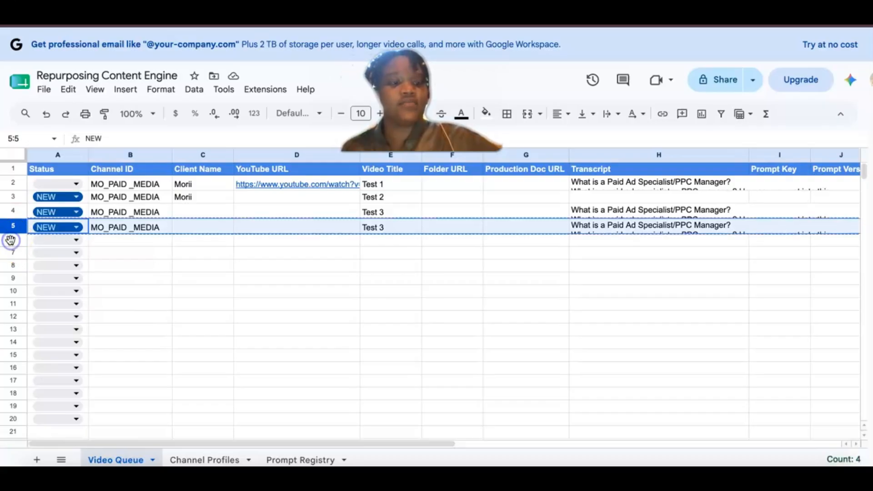
click(10, 240)
key(ctrl+v)
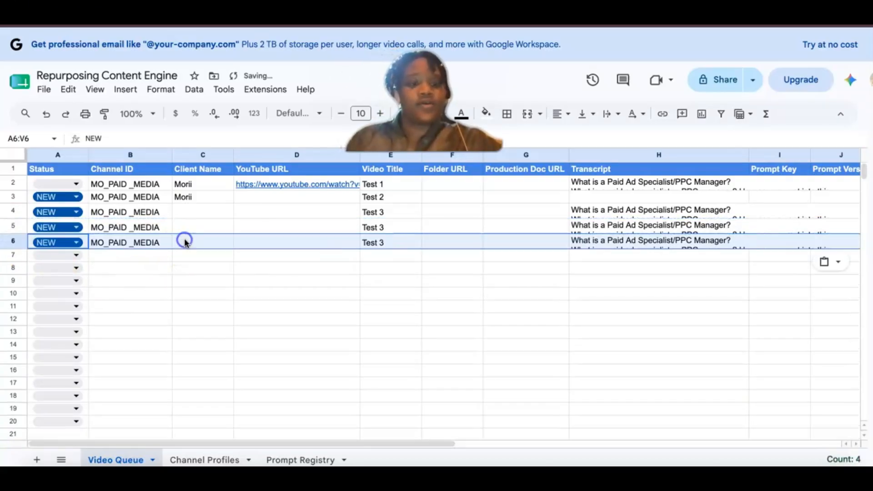
Step: In row 6 of the Video Queue sheet, enter the client name used in row 3 and change the video title to Test 4
click(190, 241)
text(M)
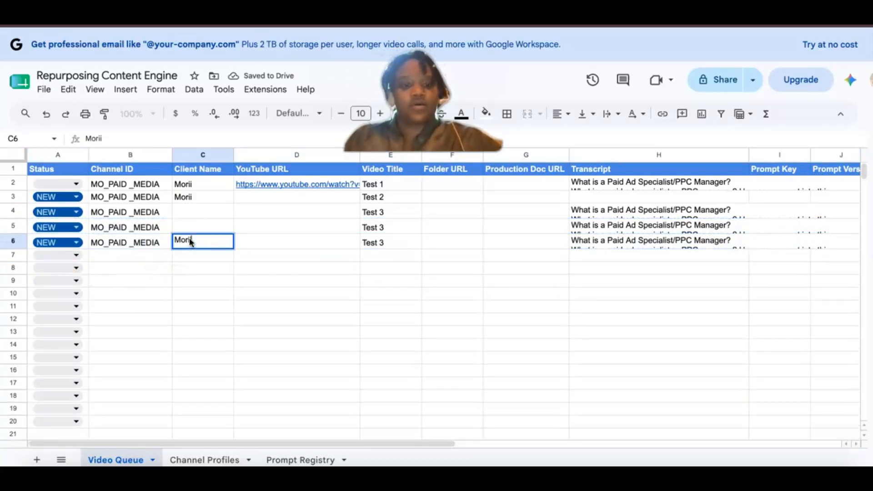
text(orii)
click(389, 241)
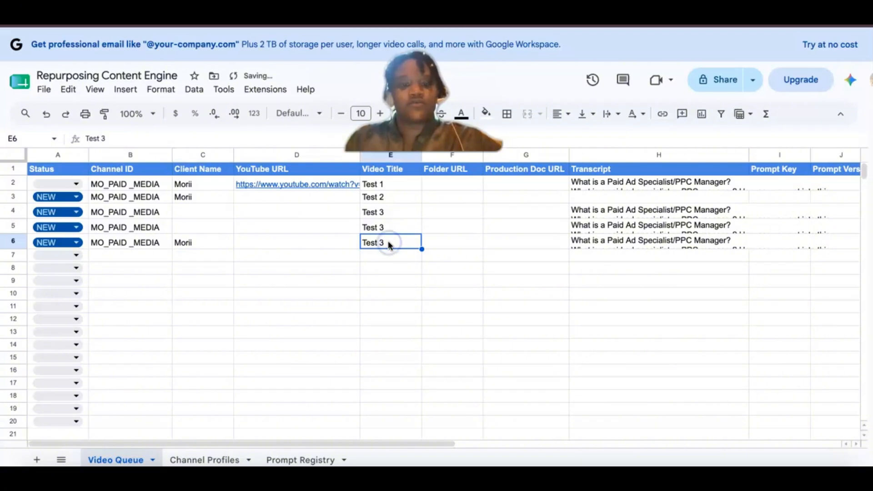
double_click(389, 243)
key(BackSpace)
key(BackSpace)
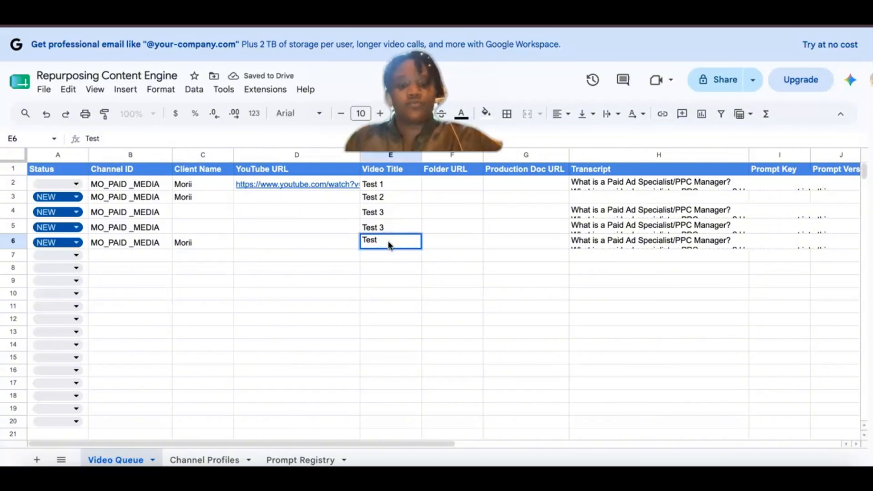
text(4)
click(299, 296)
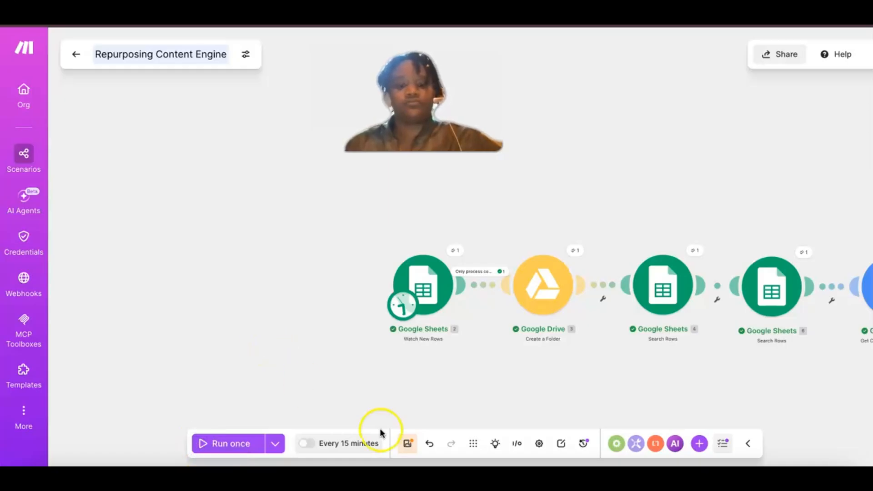
Step: In Make, save the scenario and run it once, and review the rules of the "Only process complete NEW jobs" filter
click(406, 444)
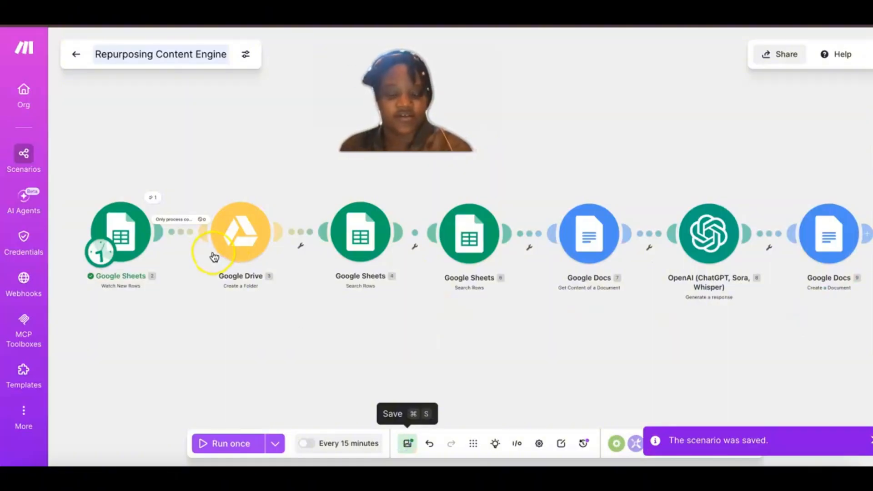
click(211, 441)
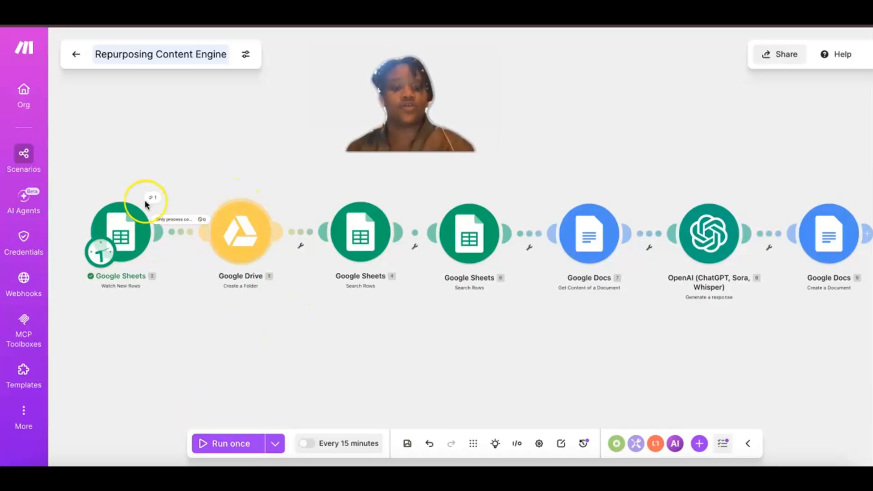
click(179, 220)
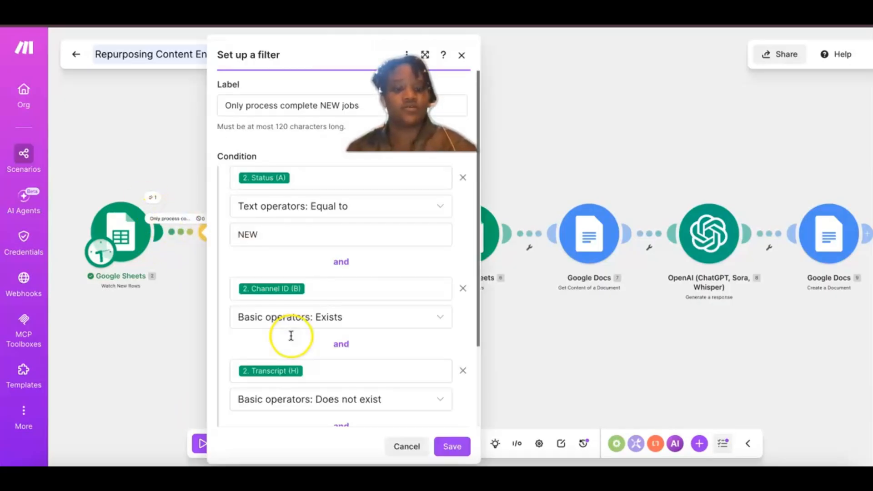
scroll(291, 338, down, 3)
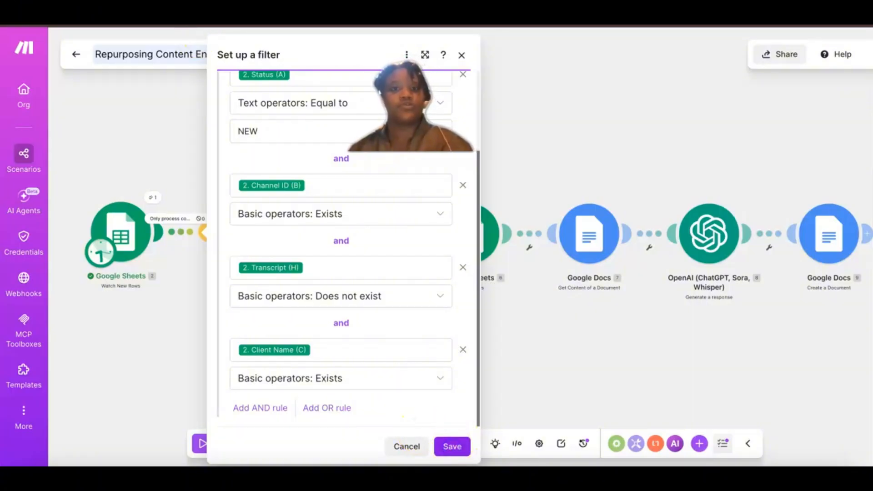
Step: Return to the Video Queue sheet in Google Sheets and duplicate row 6 into row 7
click(232, 16)
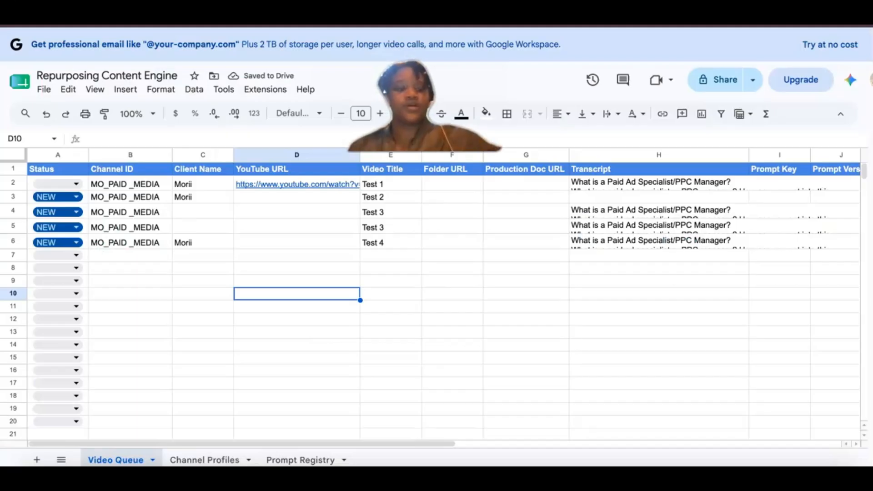
click(14, 241)
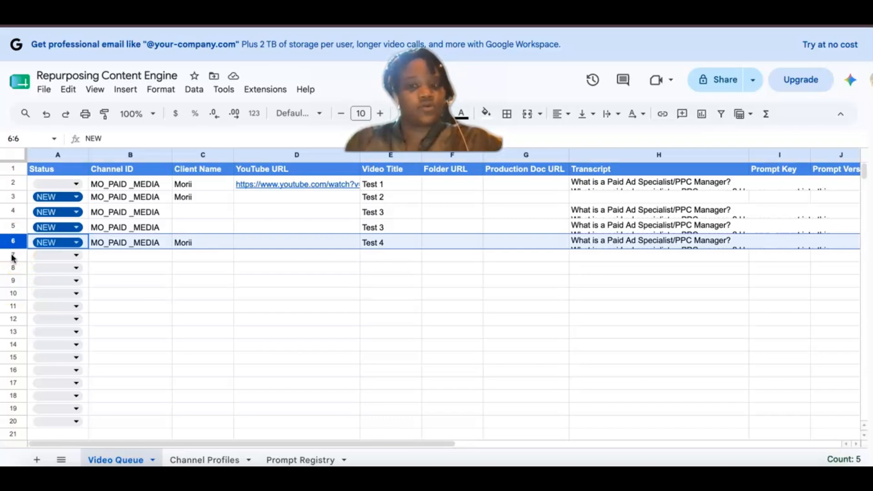
key(ctrl+c)
click(13, 256)
key(ctrl+v)
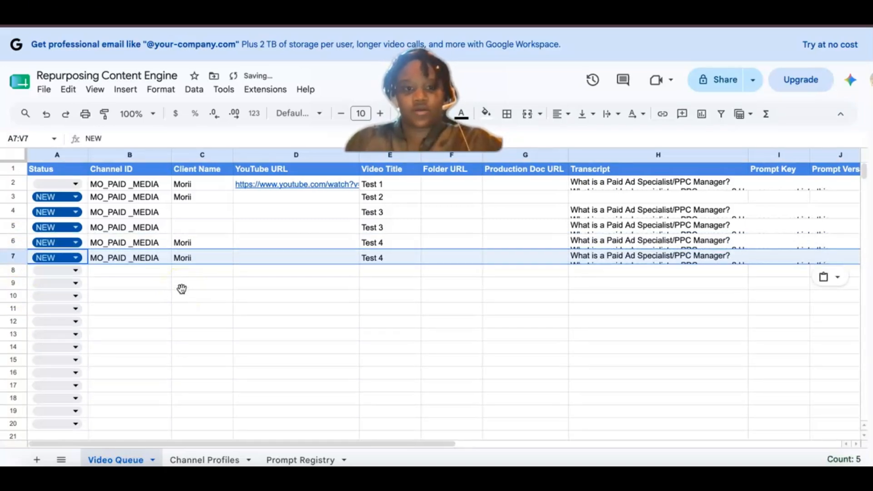
Step: Widen the Prompt Key column (I) to about three times its width and select row 7
scroll(182, 290, right, 8)
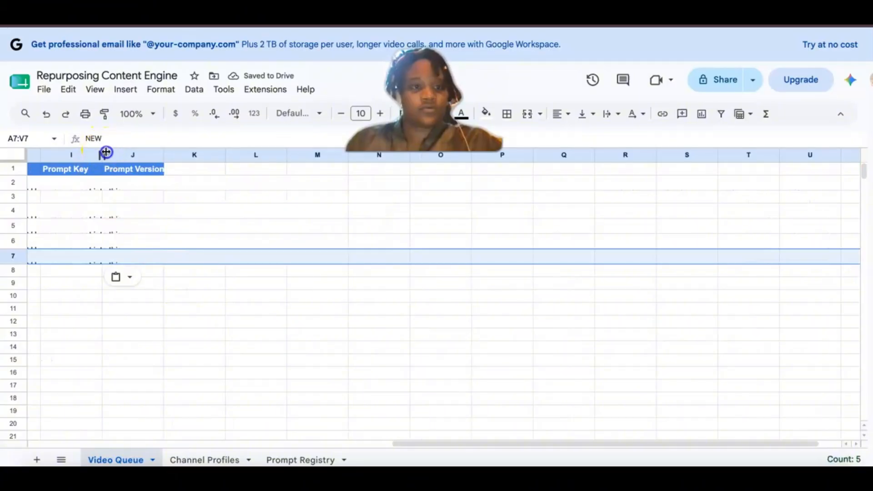
drag(106, 152, 226, 154)
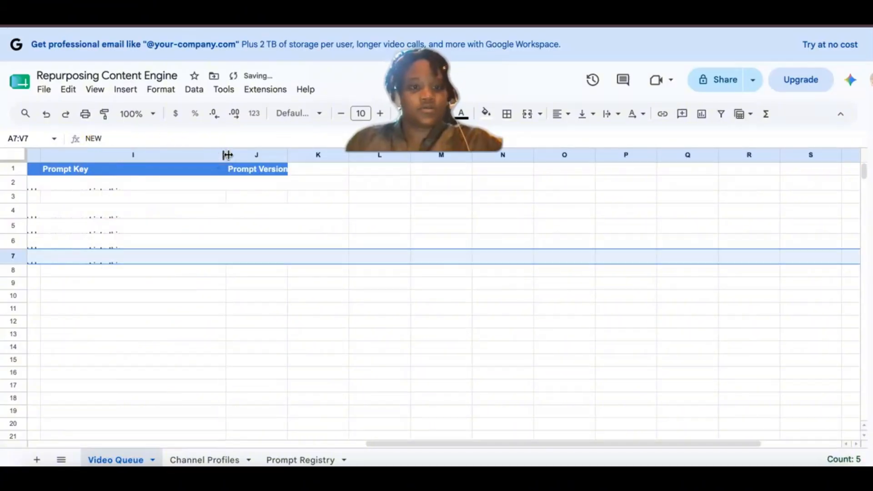
click(142, 187)
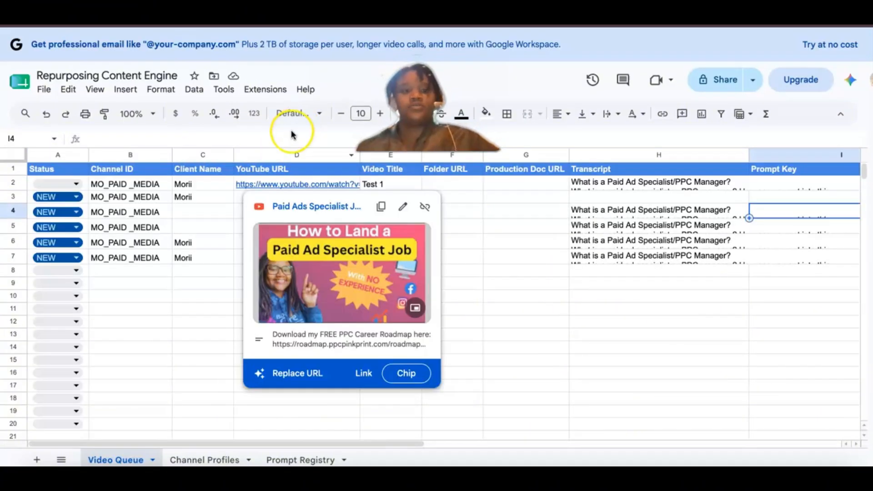
click(155, 324)
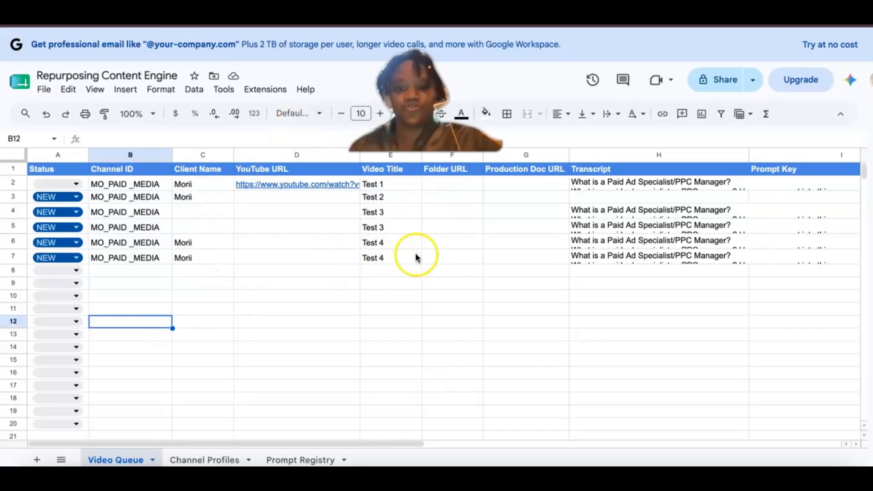
scroll(504, 267, right, 2)
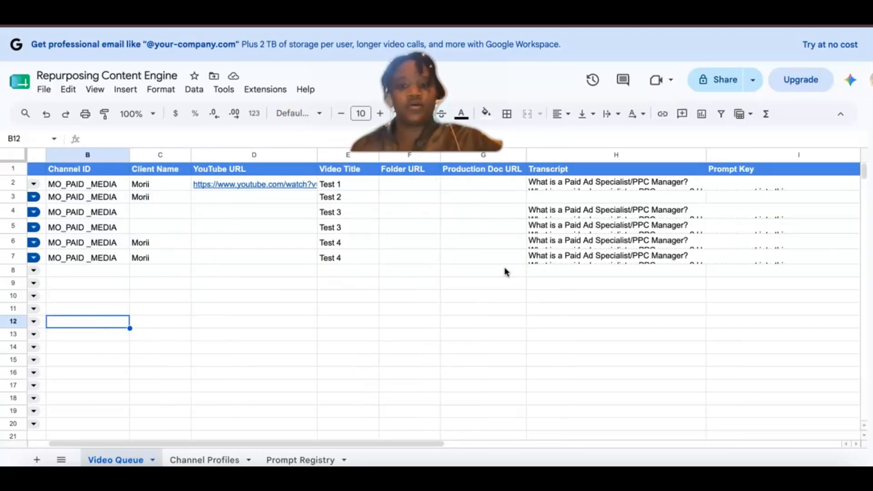
scroll(504, 272, left, 2)
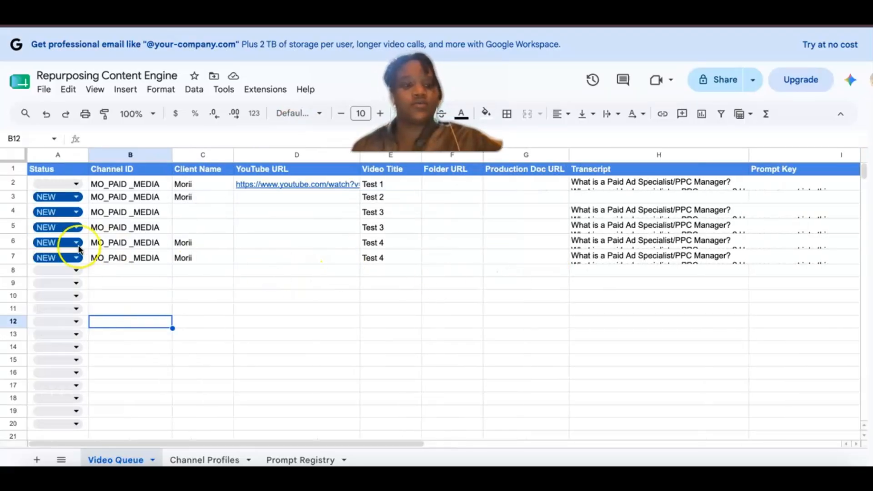
click(13, 258)
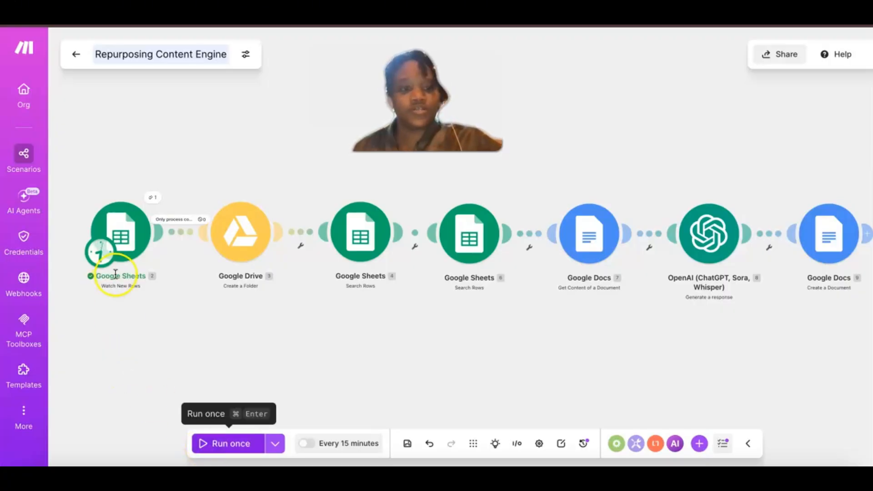
Step: In Make, set the operator of the Transcript (H) rule in the "Only process complete NEW jobs" filter to Exists, saving the filter and scenario
click(182, 221)
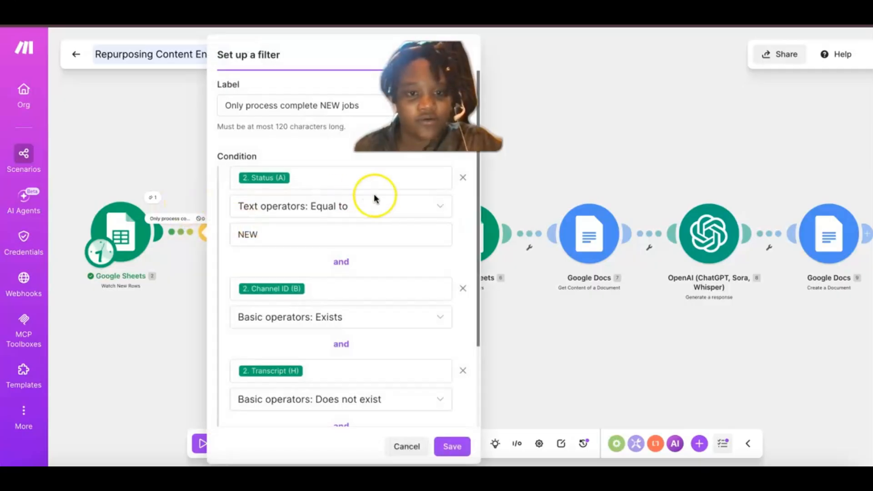
scroll(313, 210, down, 3)
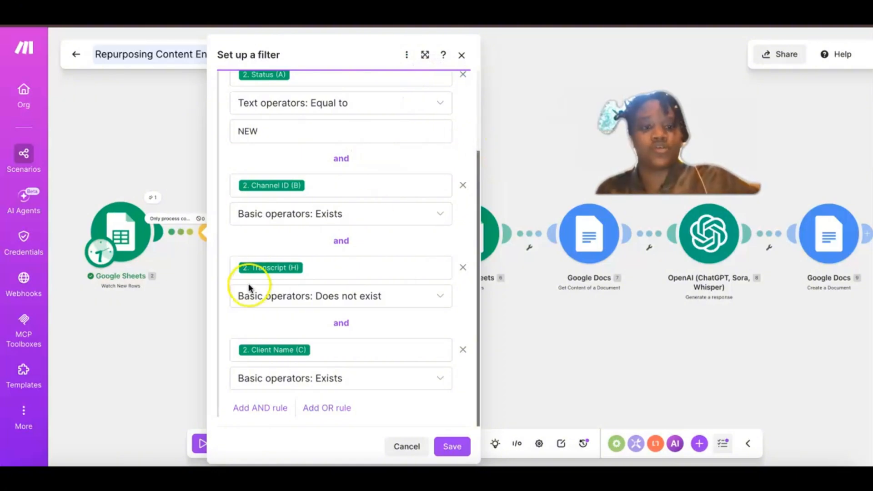
scroll(287, 210, up, 3)
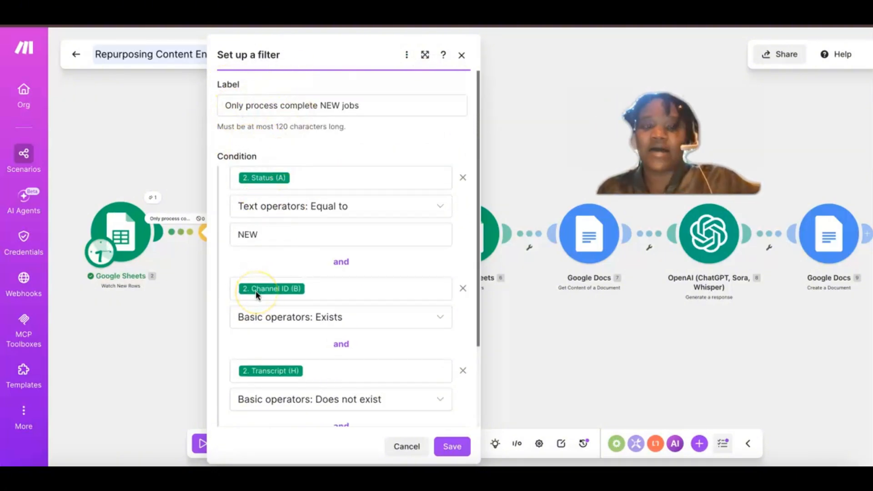
scroll(266, 401, down, 2)
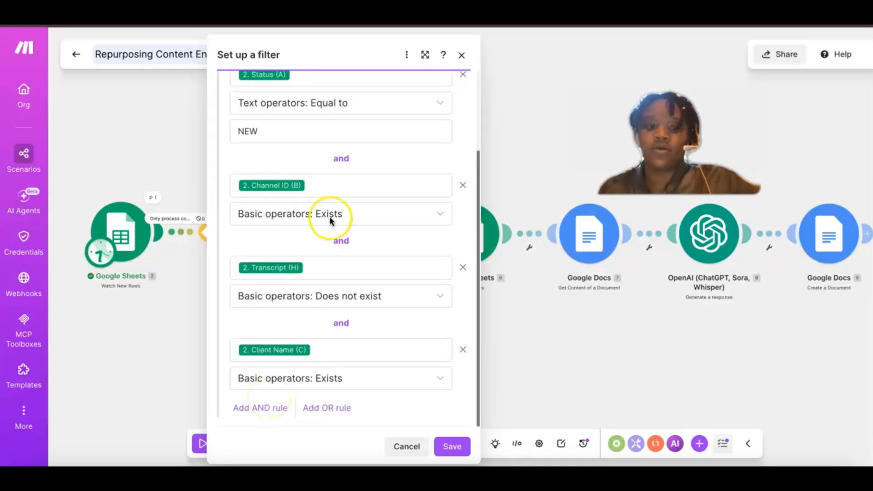
scroll(329, 216, up, 1)
scroll(330, 216, up, 4)
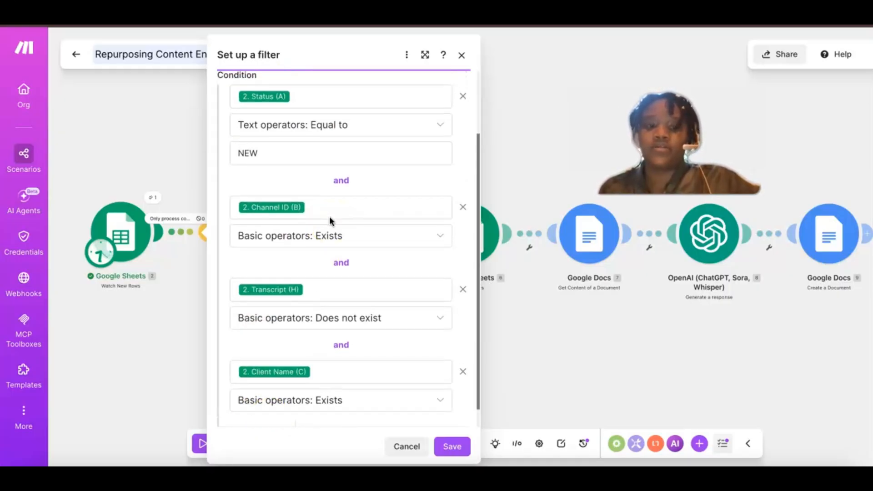
scroll(297, 300, down, 5)
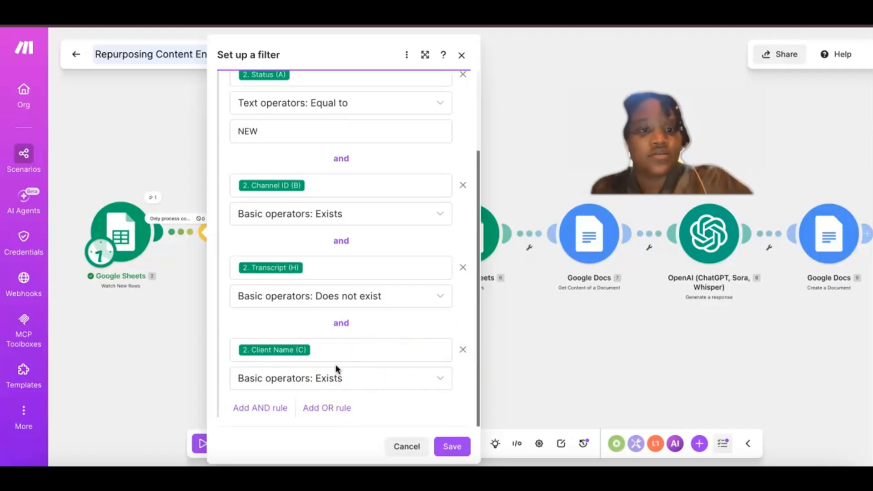
scroll(335, 365, up, 1)
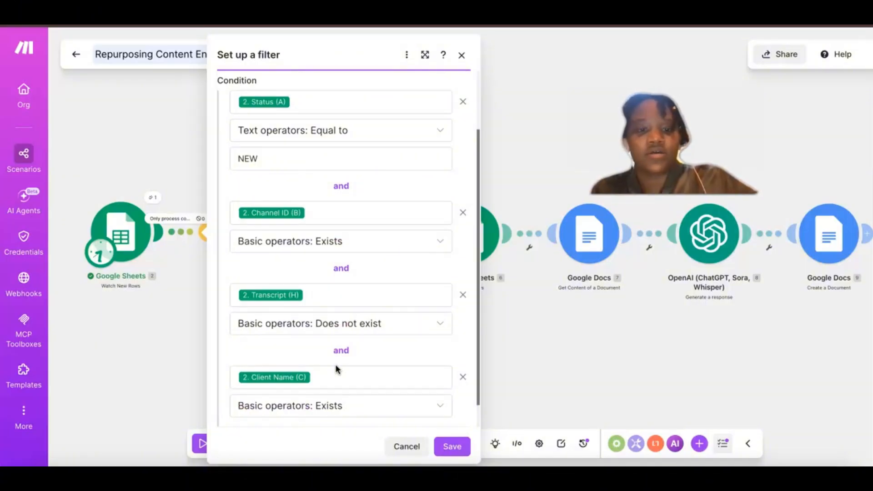
click(331, 326)
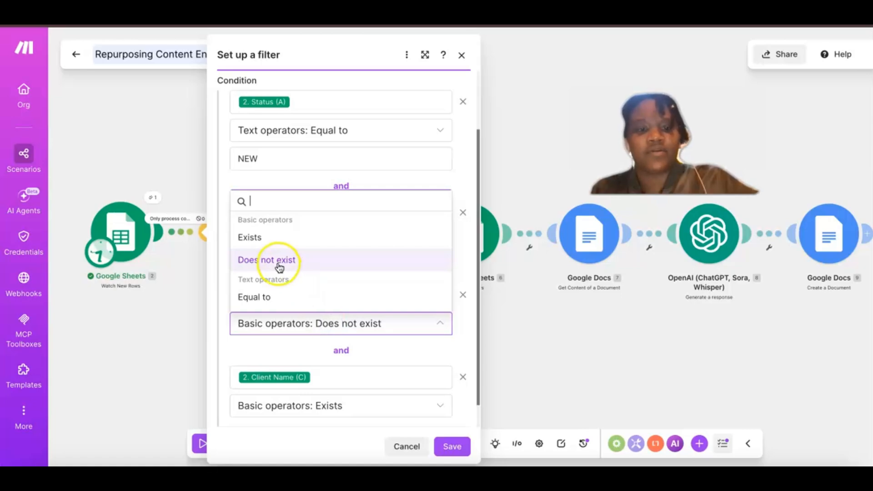
click(265, 240)
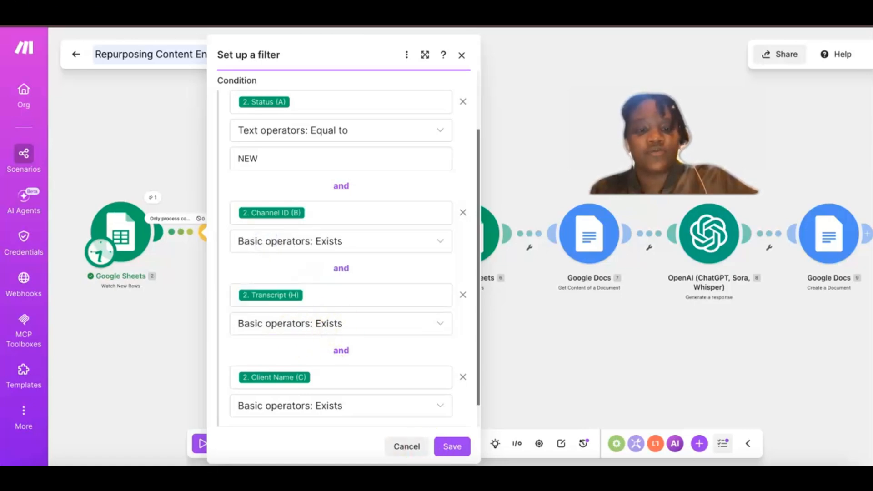
click(450, 444)
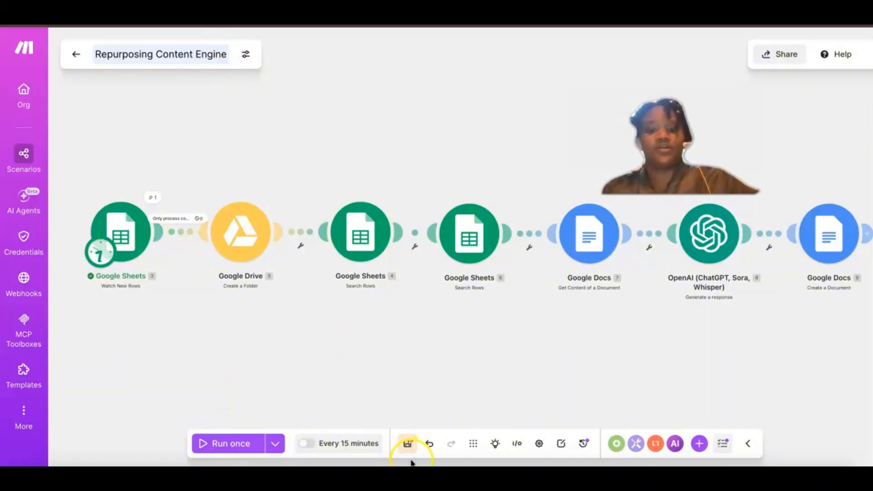
click(407, 440)
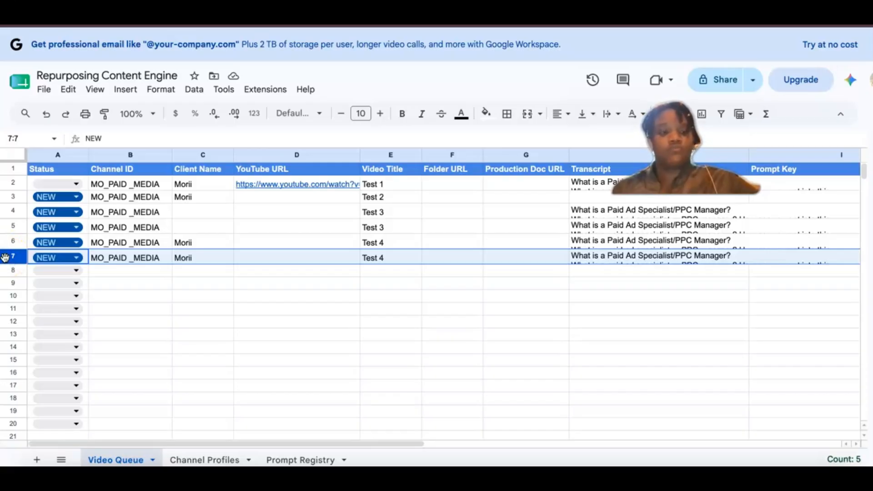
Step: In the Video Queue sheet in Google Sheets, copy row 7 and paste it into row 8
key(ctrl+c)
click(10, 271)
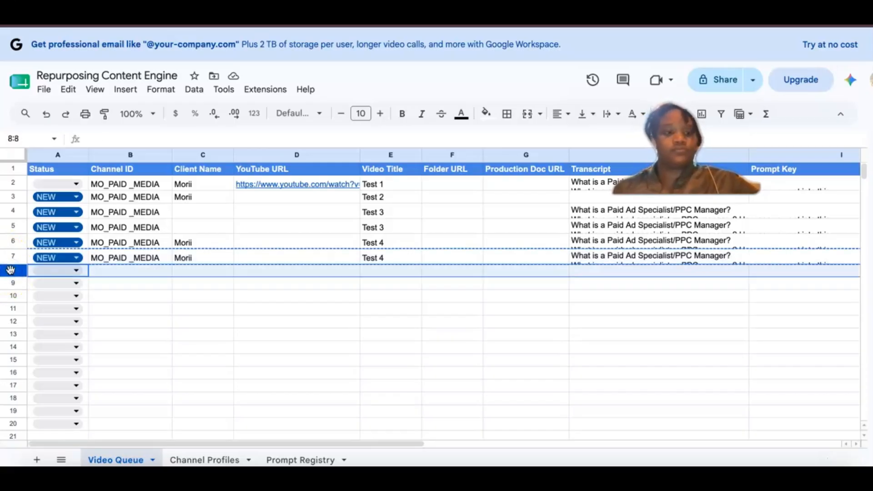
key(ctrl+v)
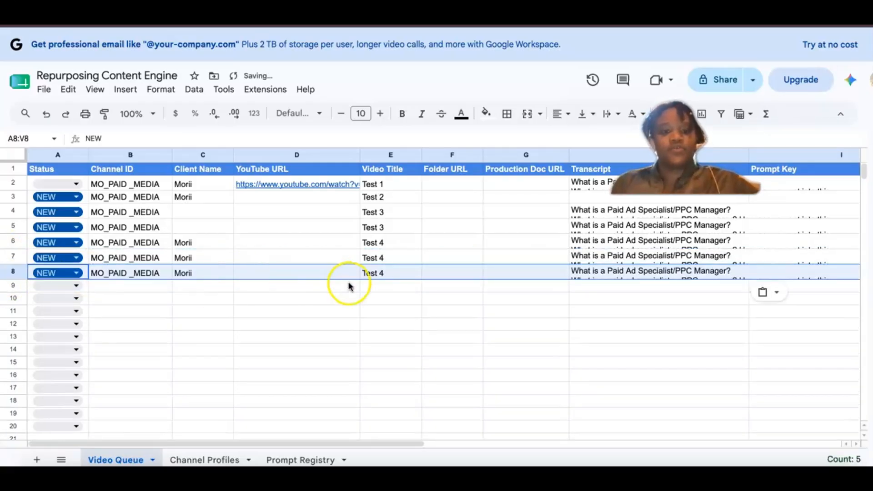
Step: Change the video title in row 8 to Test 5
click(370, 273)
double_click(383, 271)
key(BackSpace)
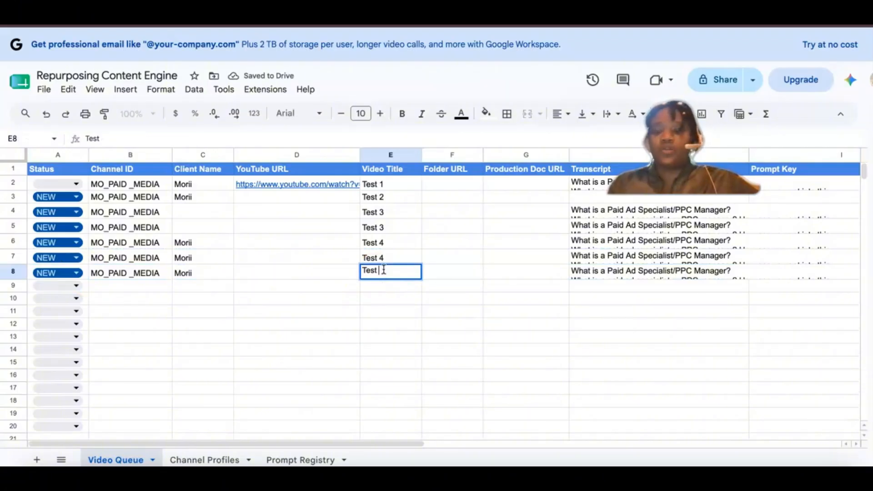
text(5)
click(399, 323)
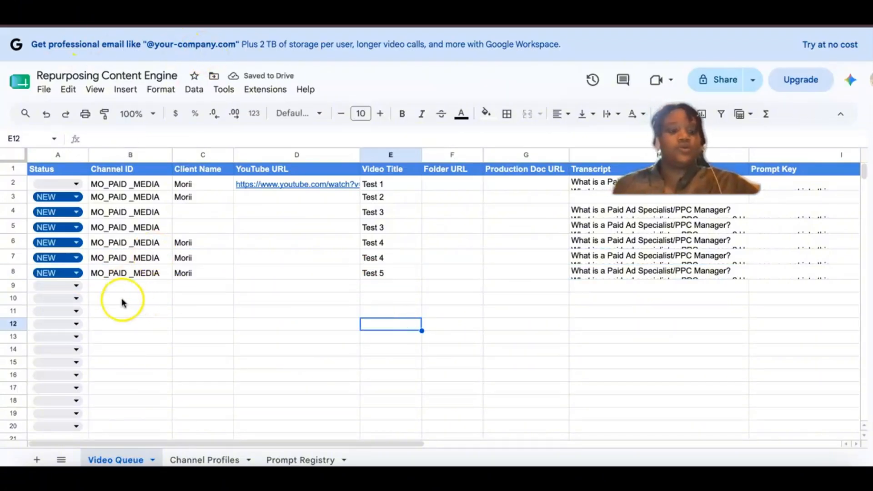
Step: Switch to the Repurposing Content Engine scenario in Make and run it once
key(ctrl+Tab)
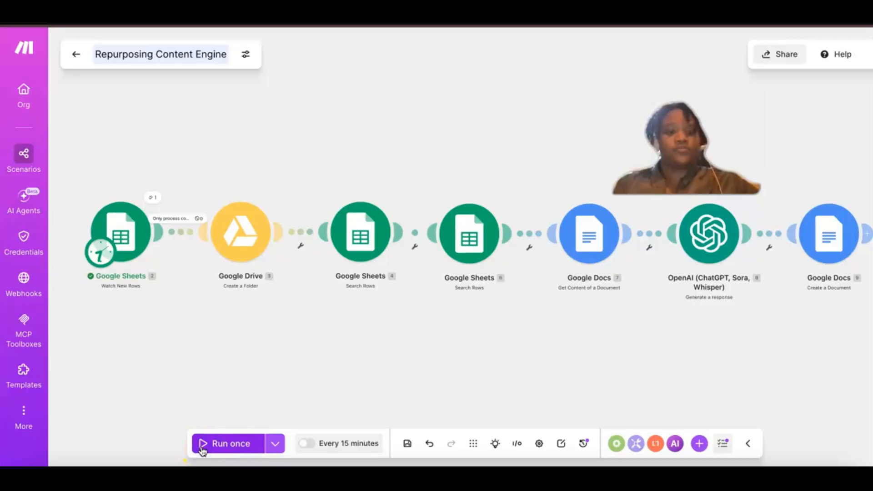
click(202, 449)
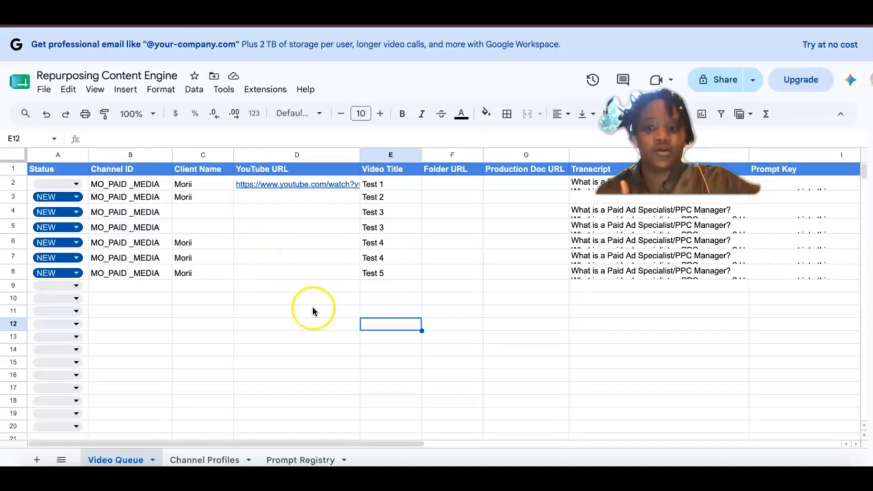
Step: Switch to Google Drive and open the 02 Production folder inside the Repurposing Content Engine folder
scroll(312, 311, right, 1)
scroll(313, 311, left, 1)
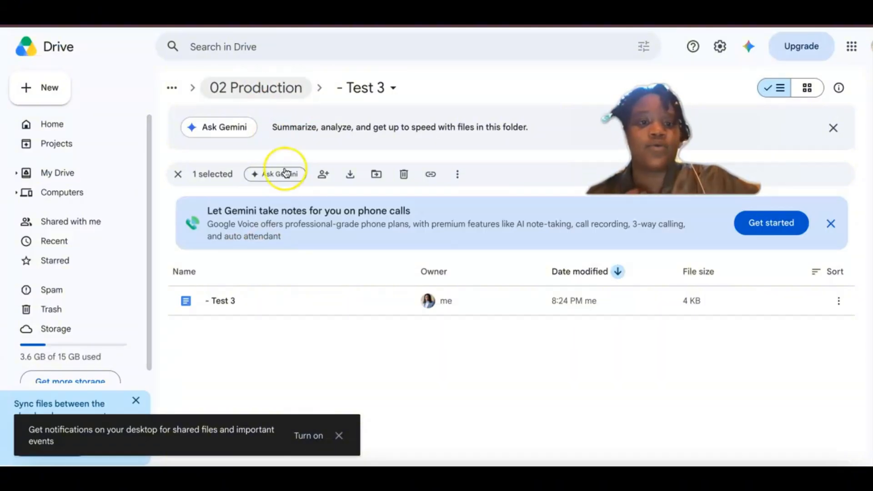
click(254, 93)
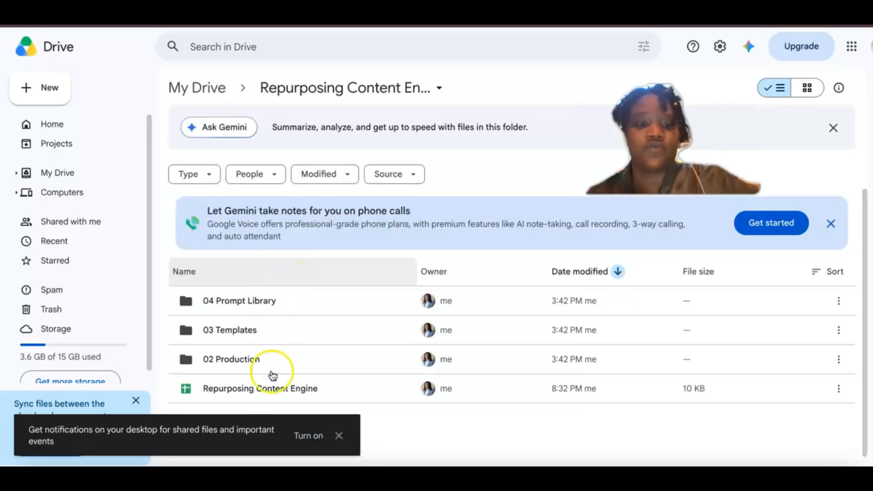
click(244, 360)
double_click(245, 360)
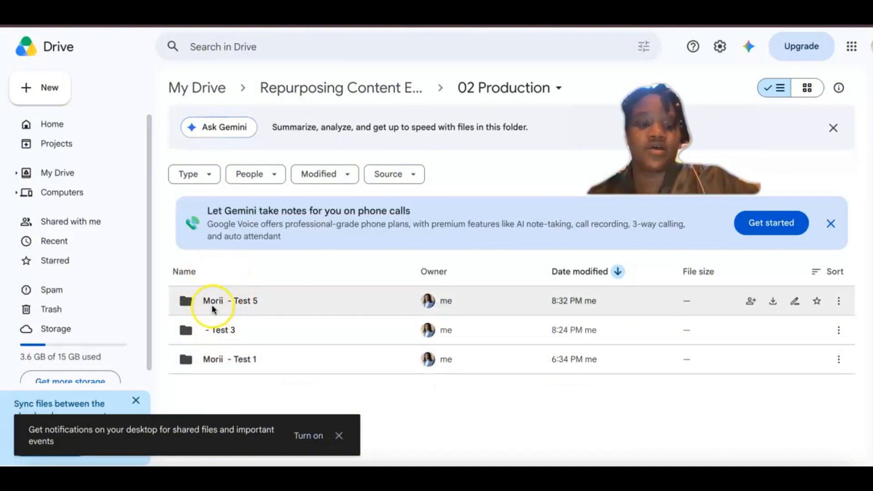
Step: Open the Test 5 folder and its generated document to check the content repurposing pack
click(253, 303)
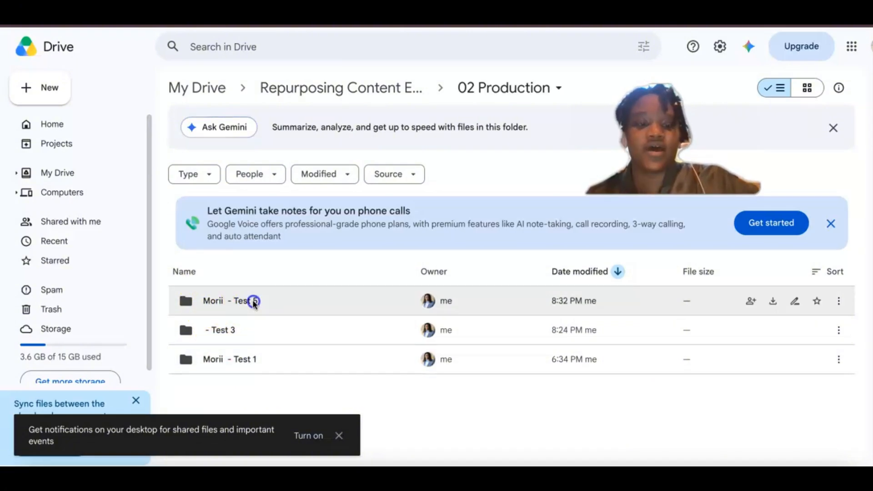
click(241, 301)
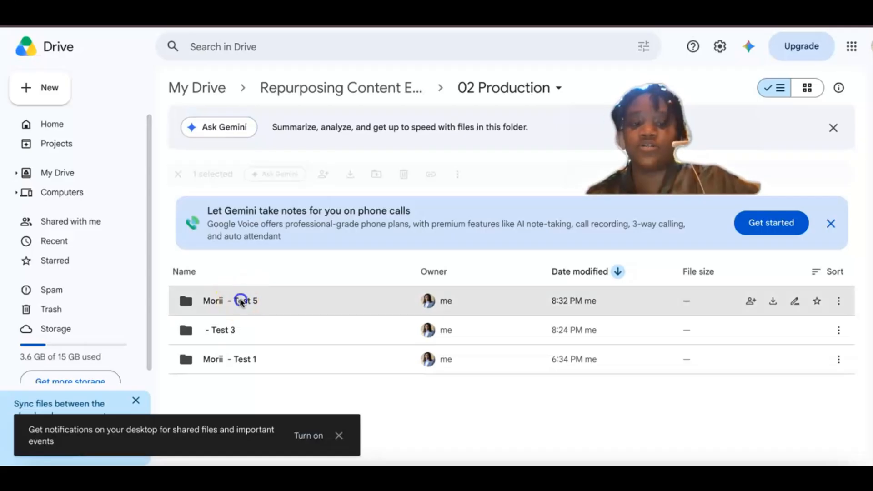
click(241, 301)
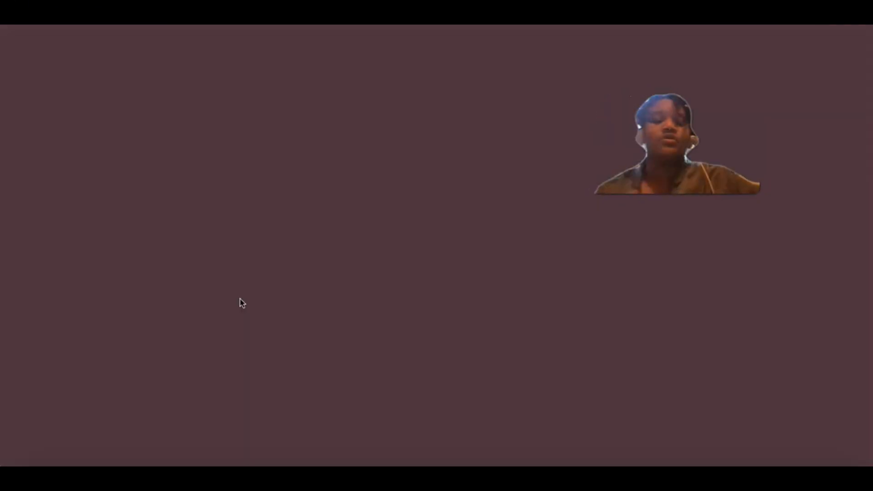
click(288, 280)
click(511, 109)
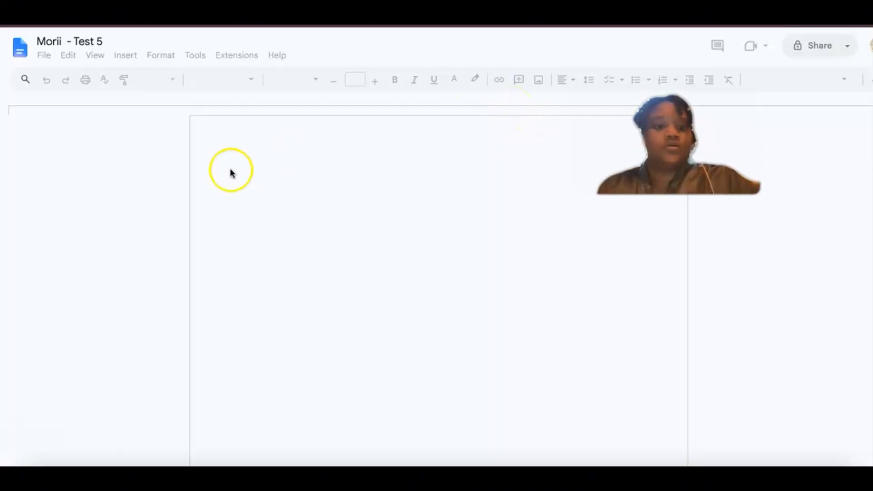
click(152, 164)
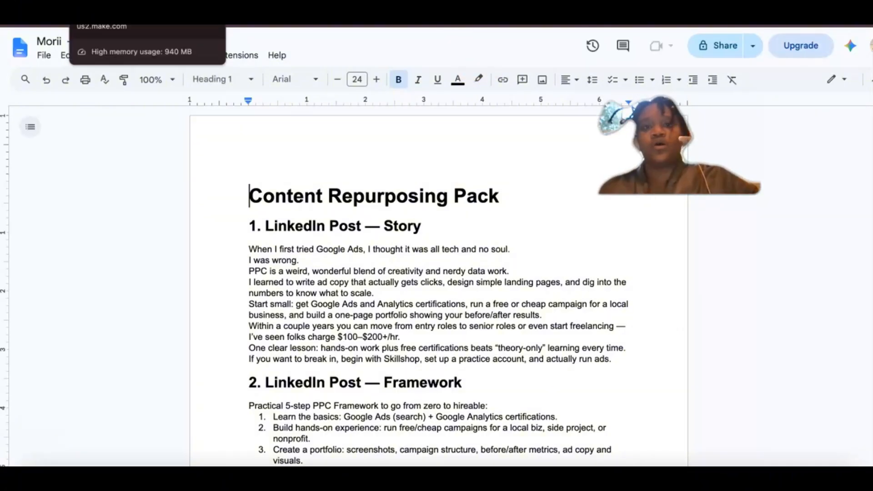
Step: Return to the Video Queue sheet and examine the Status options and the URL, Transcript and Prompt columns for the Test 5 row
click(114, 25)
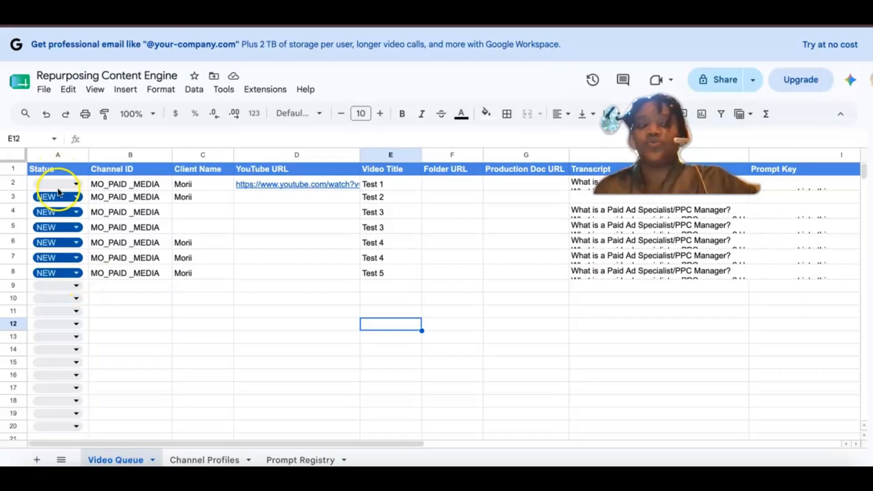
click(76, 286)
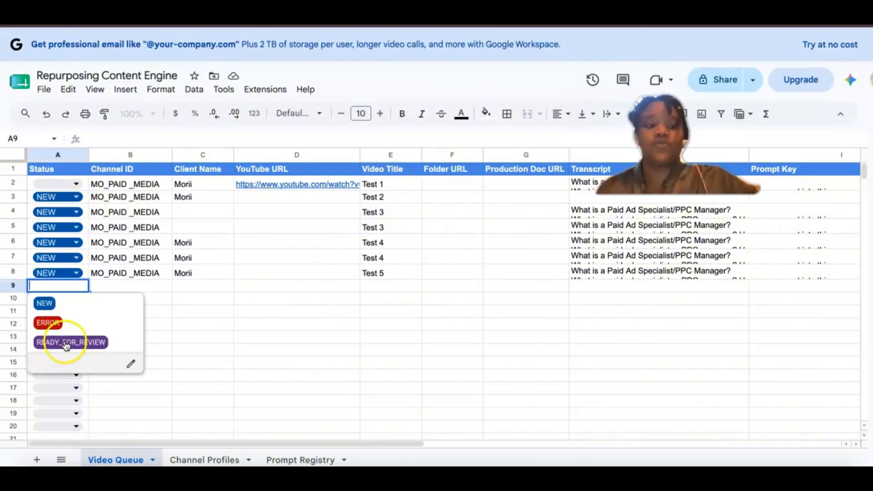
click(169, 286)
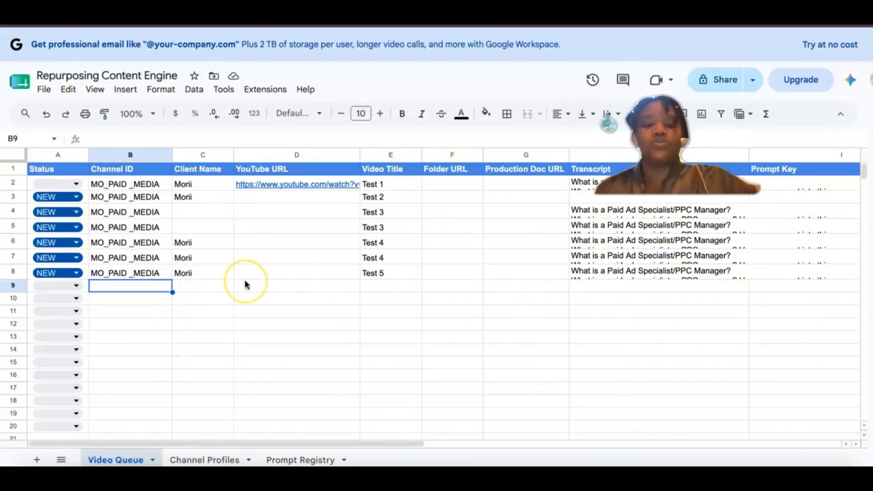
scroll(246, 285, right, 5)
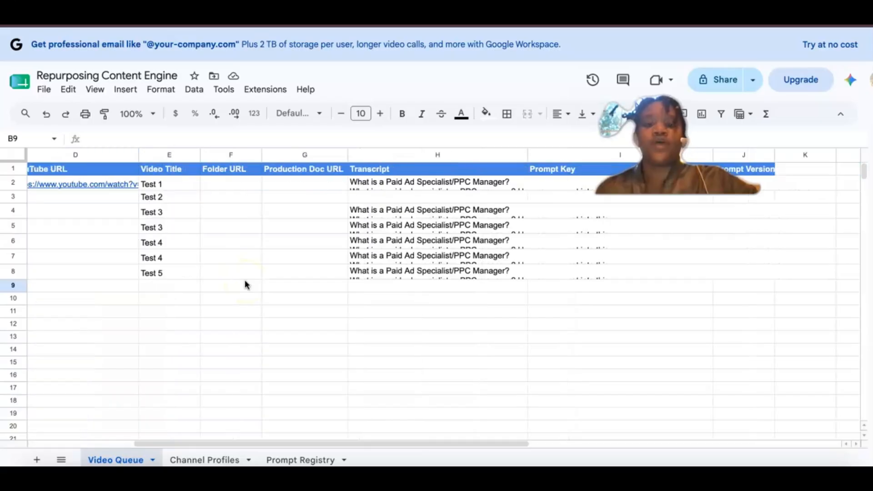
click(129, 275)
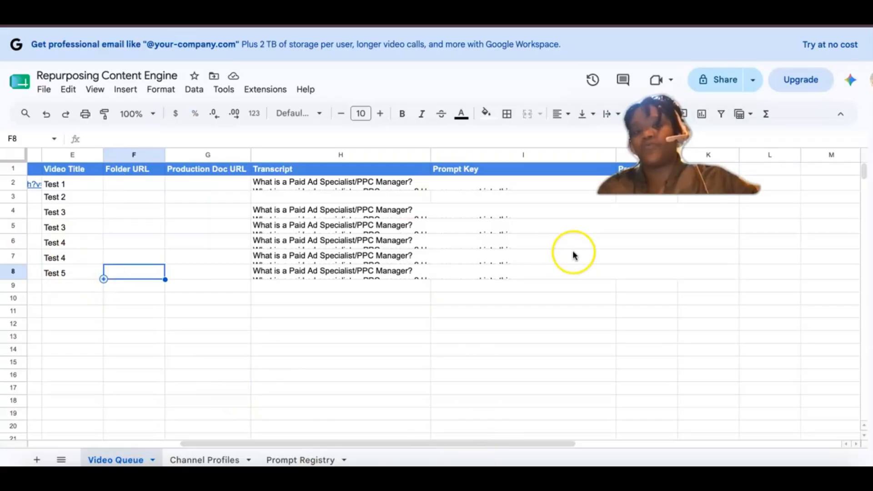
scroll(432, 272, right, 3)
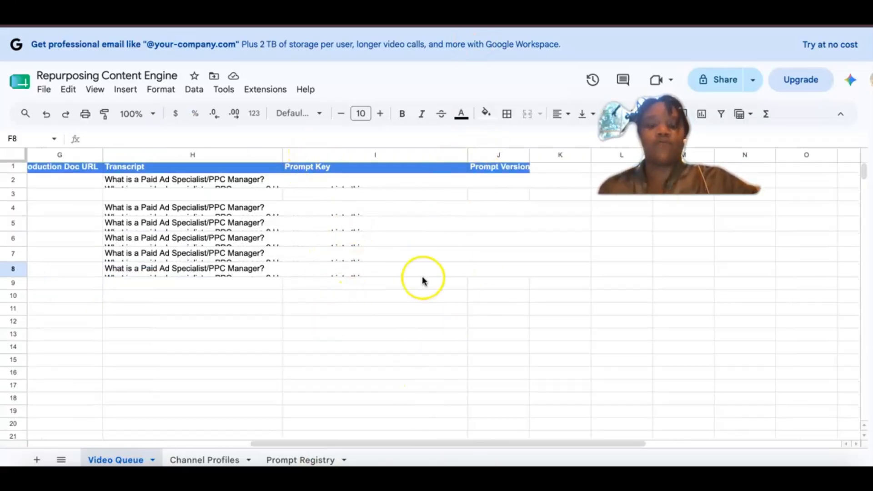
Step: Review the Prompt Registry sheet's prompt entry, then return to the Video Queue sheet
click(317, 461)
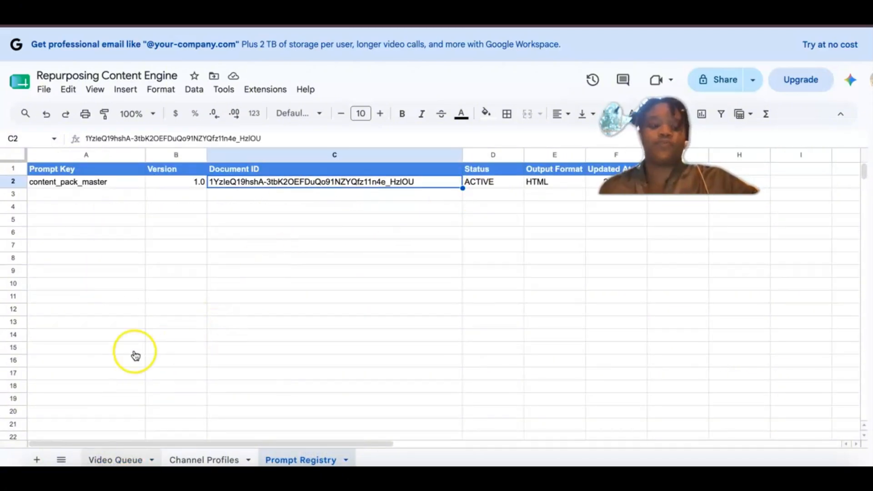
key(Down)
key(Down)
key(Down)
key(Down)
key(Down)
key(Down)
key(ctrl+shift+Page_Up)
key(ctrl+shift+Page_Up)
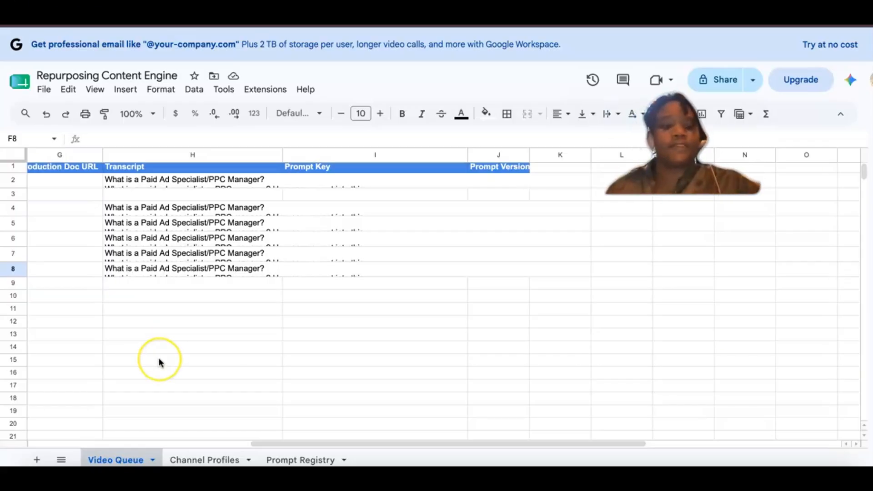
scroll(160, 360, left, 6)
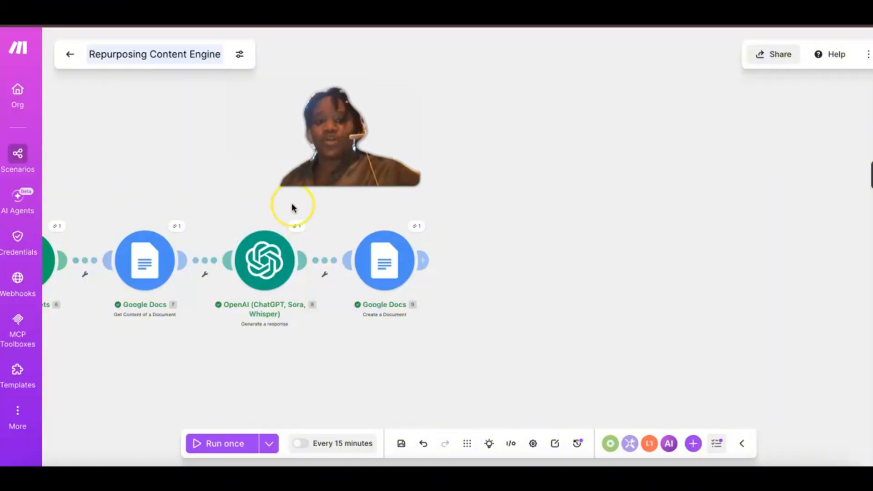
Step: Switch to the Make scenario and add a Google Sheets Update a Row module after the Google Docs Create a Document module
scroll(292, 207, left, 6)
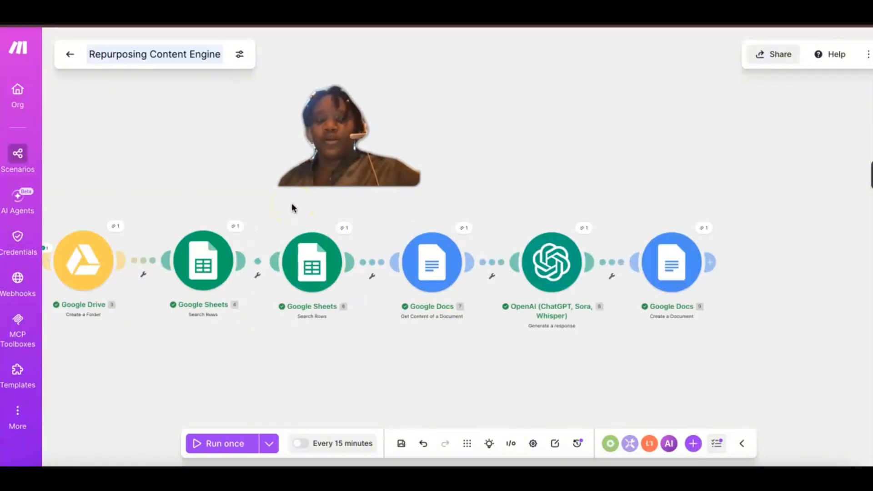
scroll(292, 208, down, 1)
scroll(282, 207, up, 1)
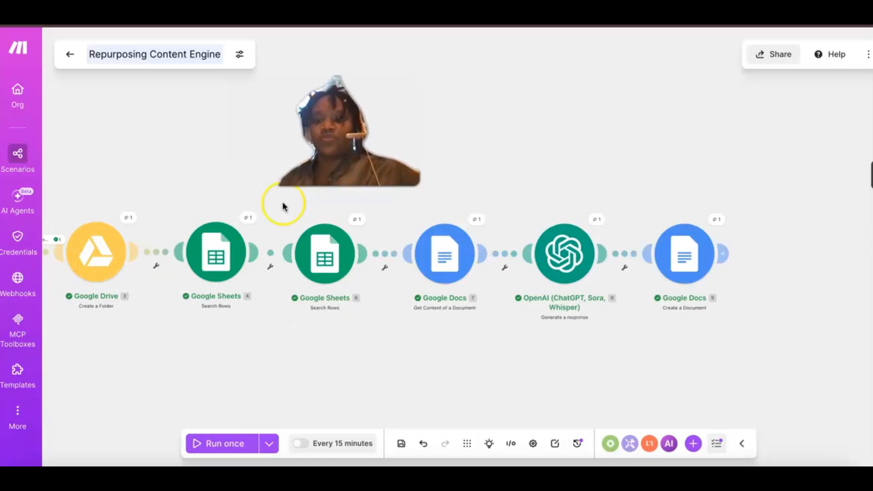
click(723, 253)
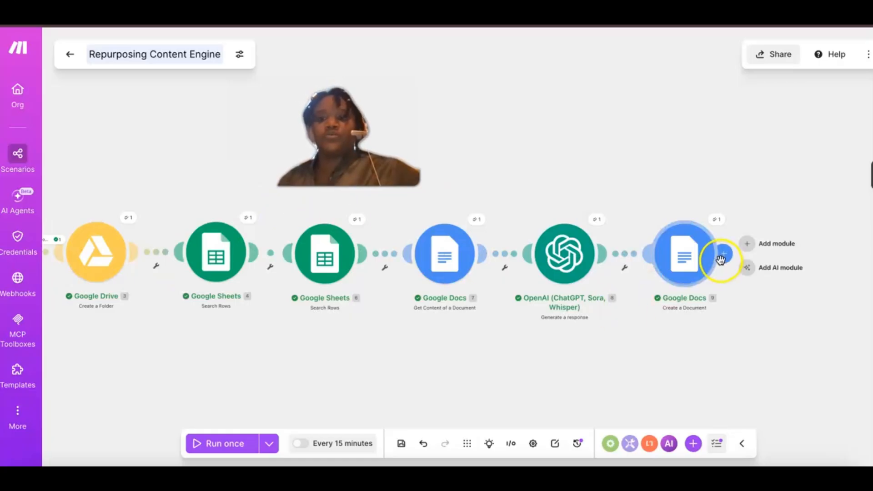
click(768, 244)
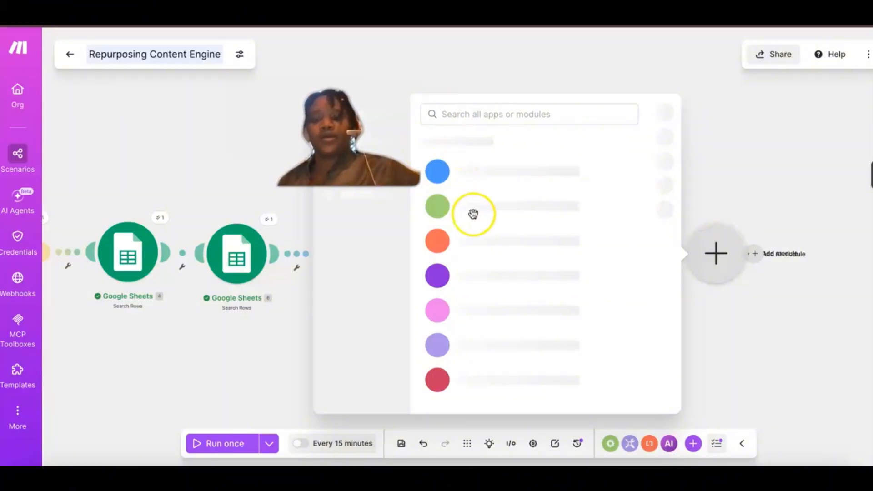
click(454, 114)
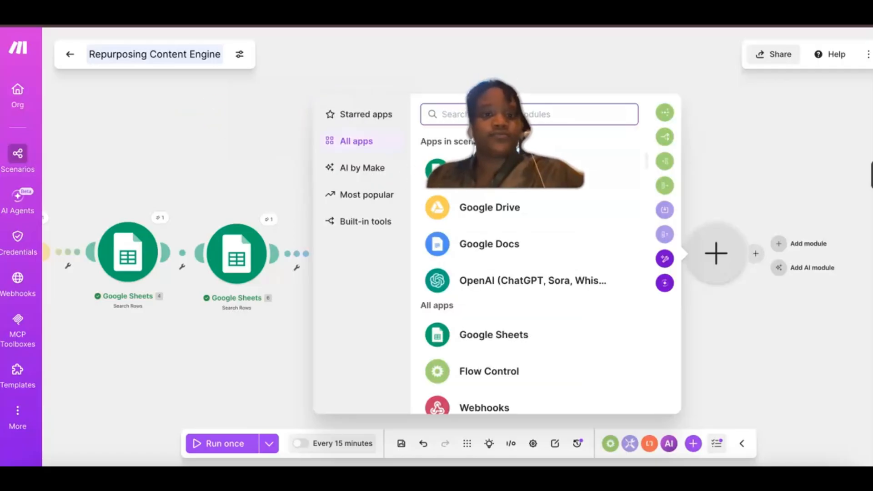
click(270, 118)
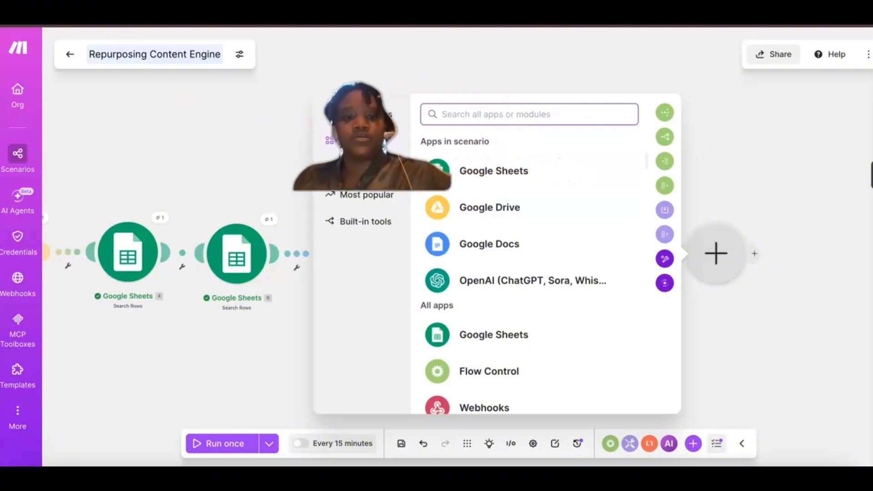
click(139, 125)
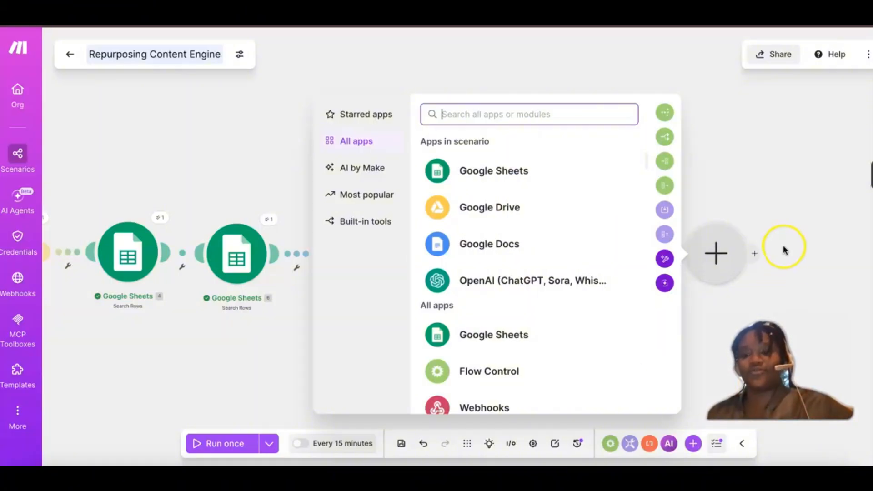
click(466, 173)
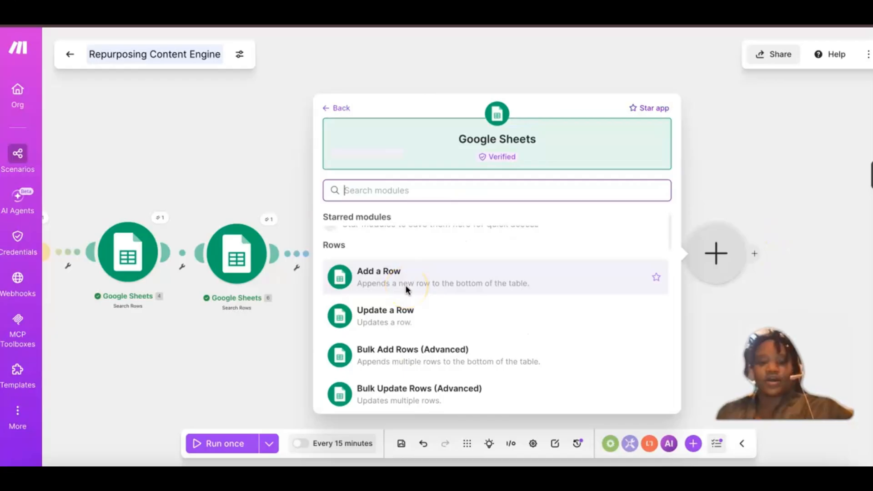
scroll(406, 285, down, 1)
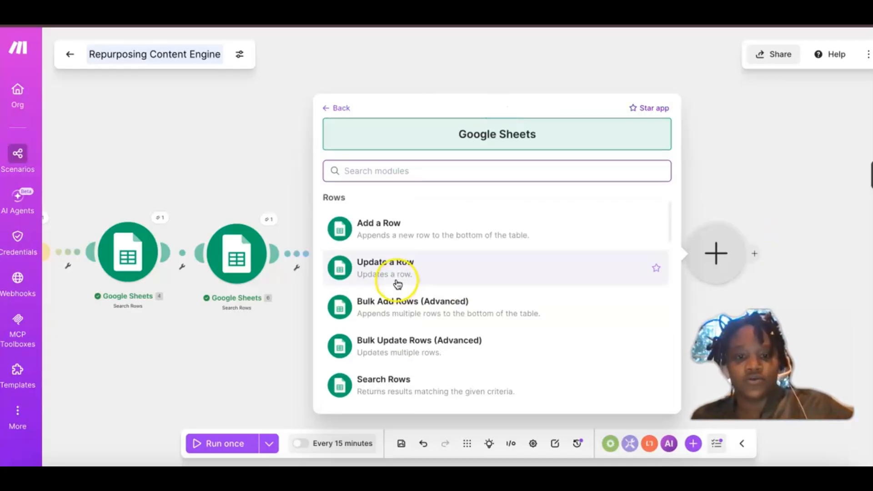
click(398, 285)
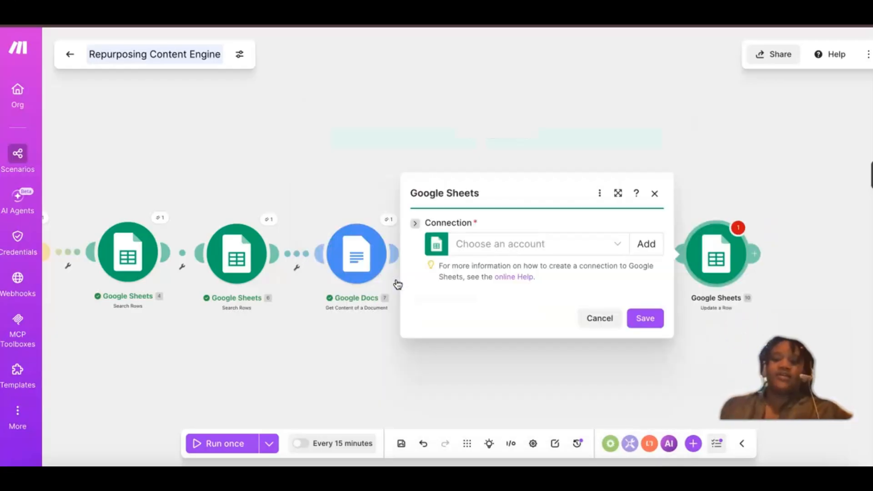
Step: Create a new Google connection for the Update a Row module, signing in with the existing Google account and granting Make access
click(618, 246)
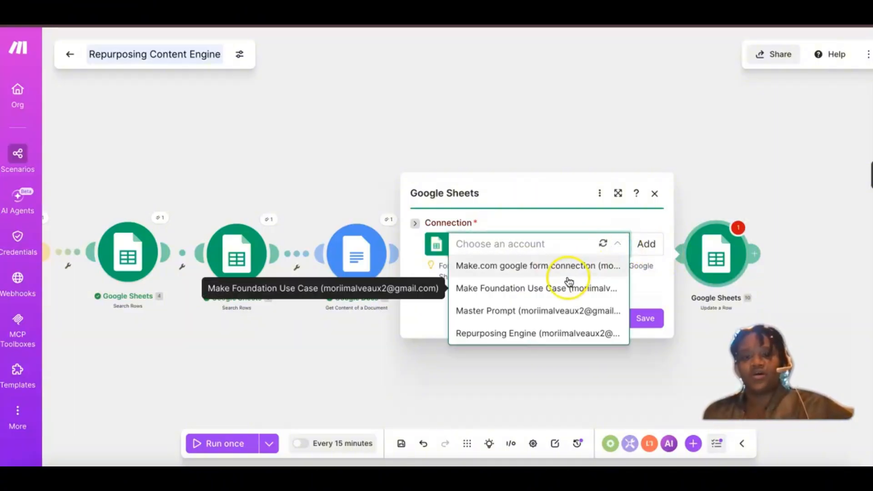
click(526, 335)
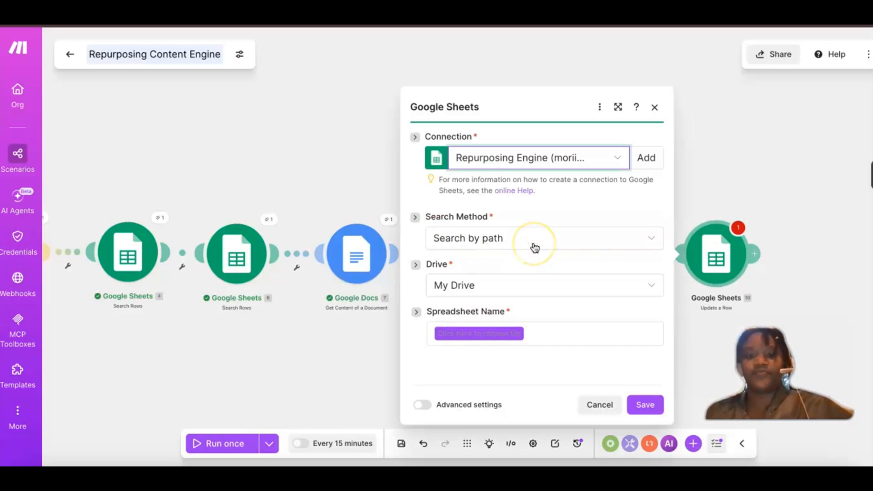
click(655, 159)
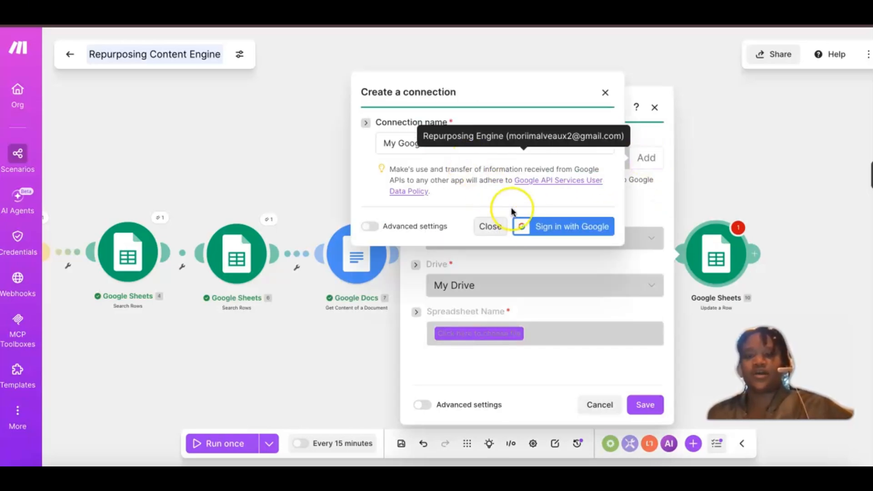
click(538, 229)
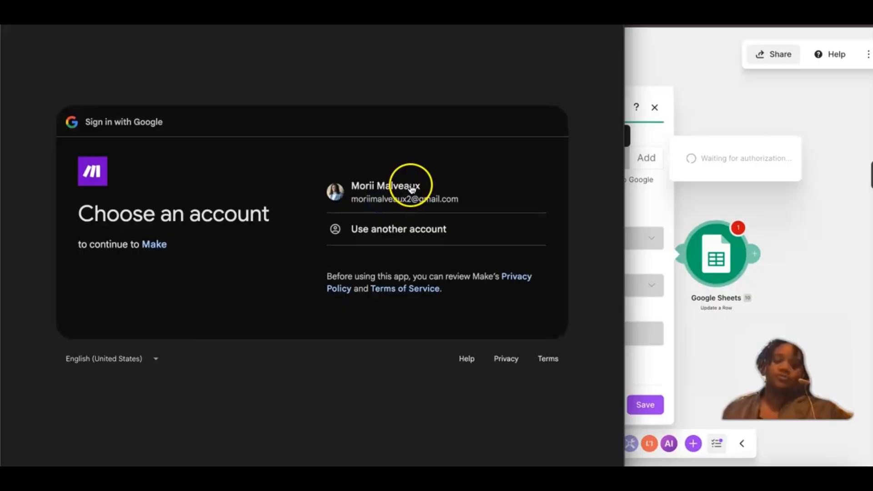
click(414, 186)
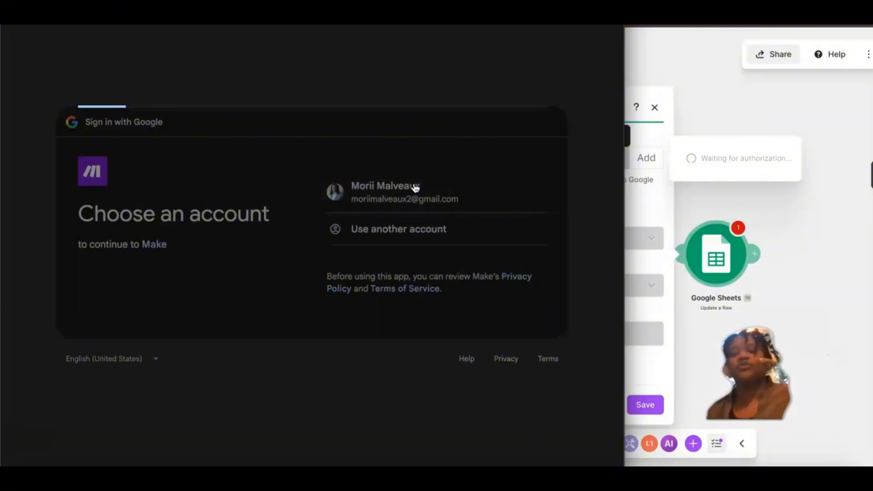
click(484, 315)
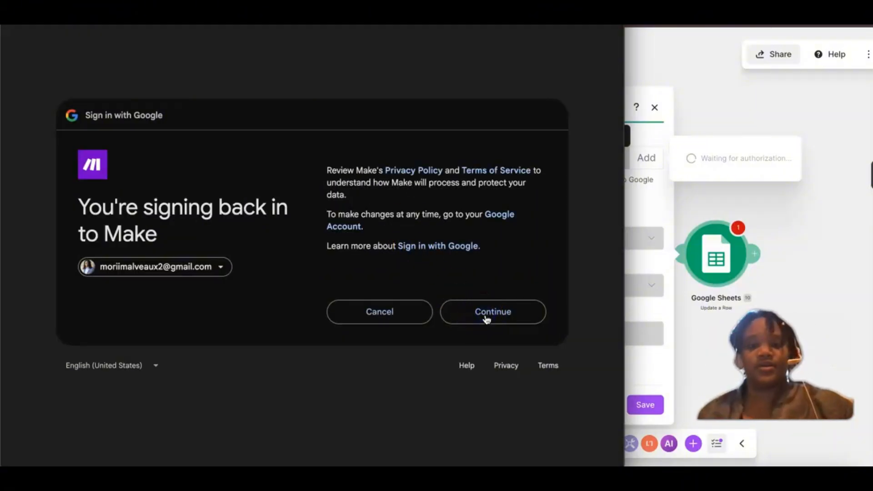
click(482, 317)
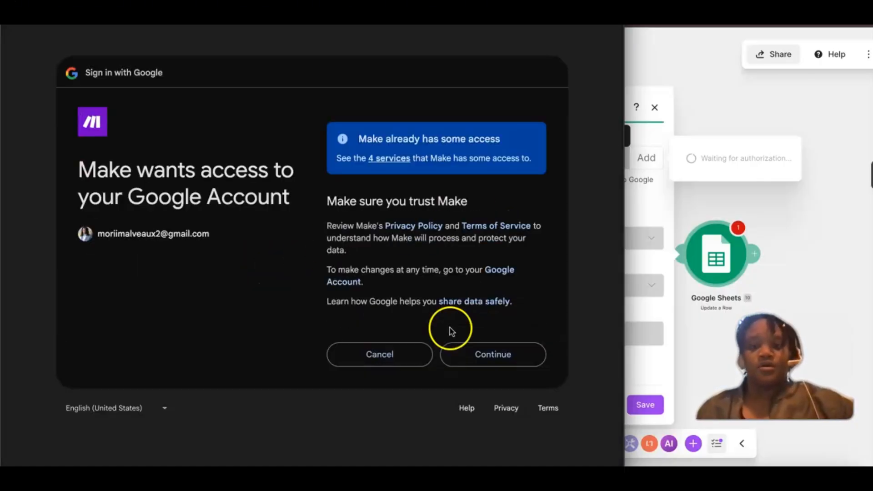
click(480, 359)
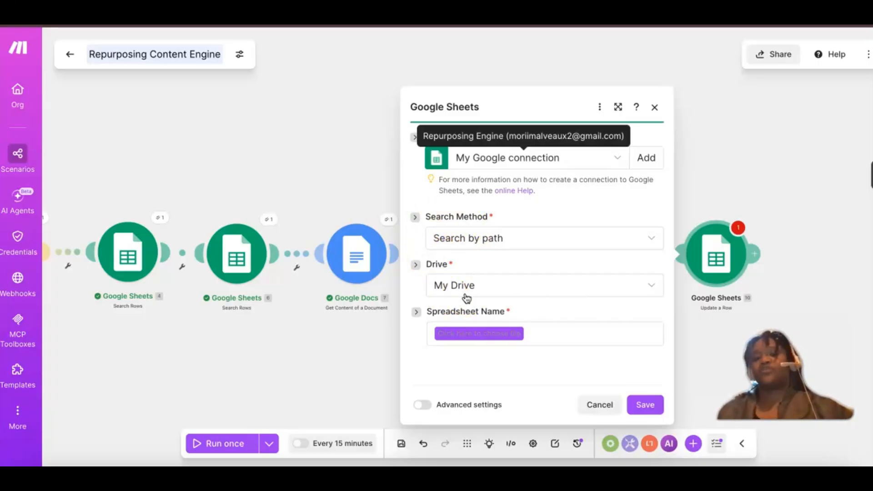
click(466, 334)
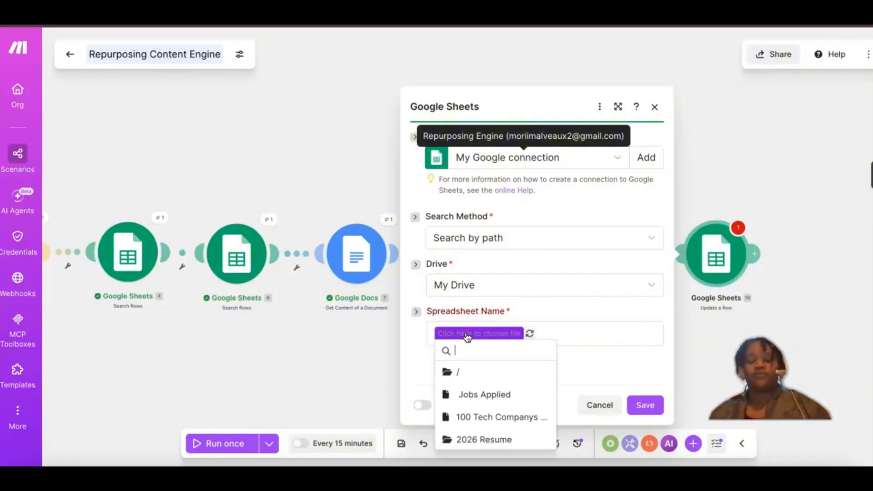
text(repu)
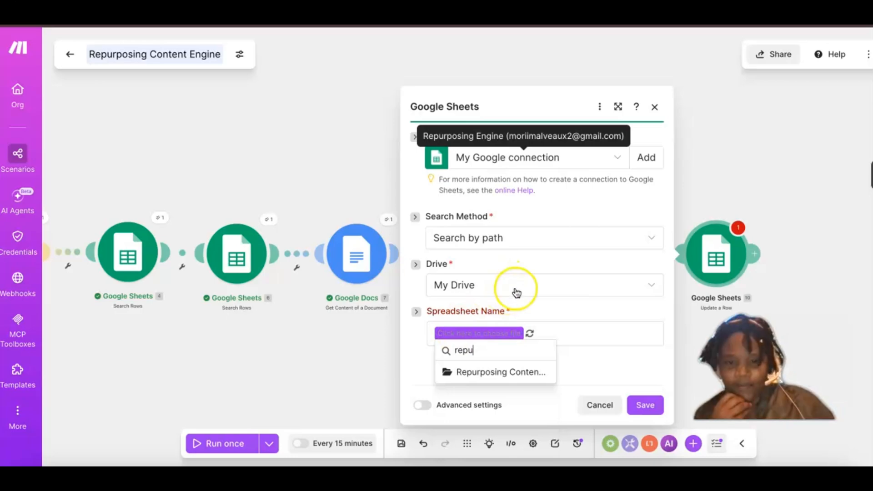
click(559, 311)
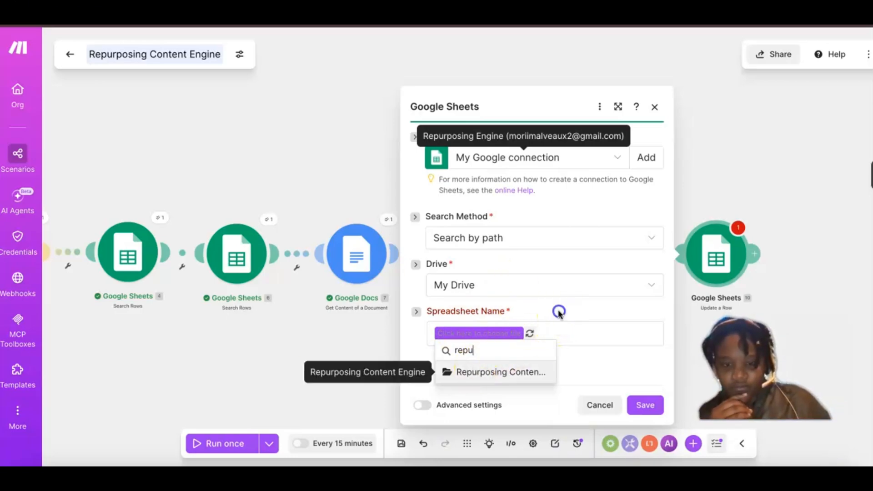
Step: Set the Update a Row search method to Enter manually, and copy the spreadsheet ID from the Repurposing Content Engine spreadsheet's URL
click(517, 237)
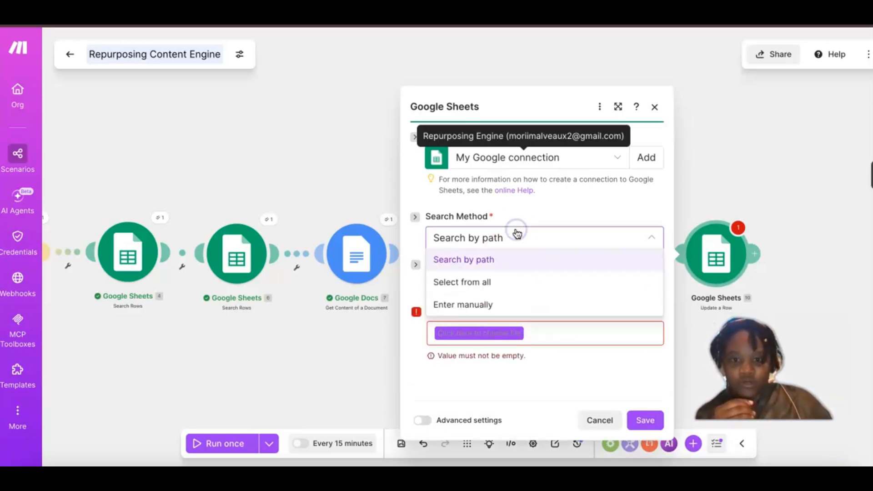
click(494, 301)
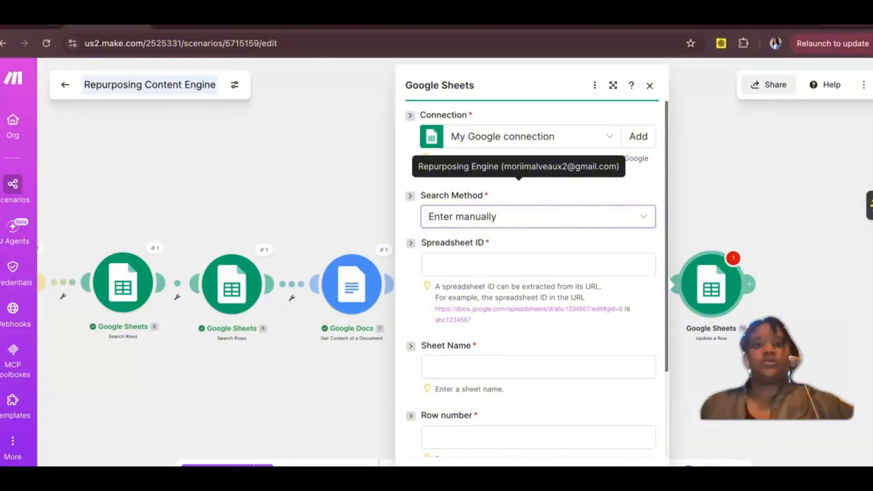
click(457, 25)
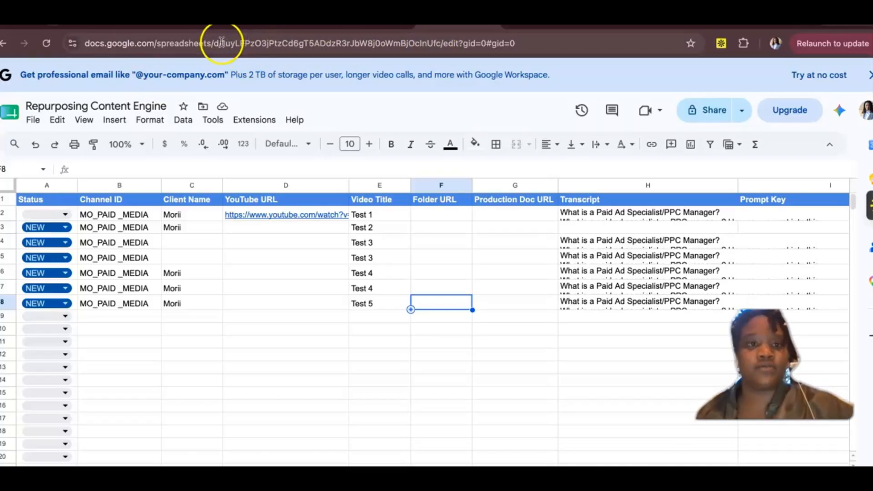
click(223, 44)
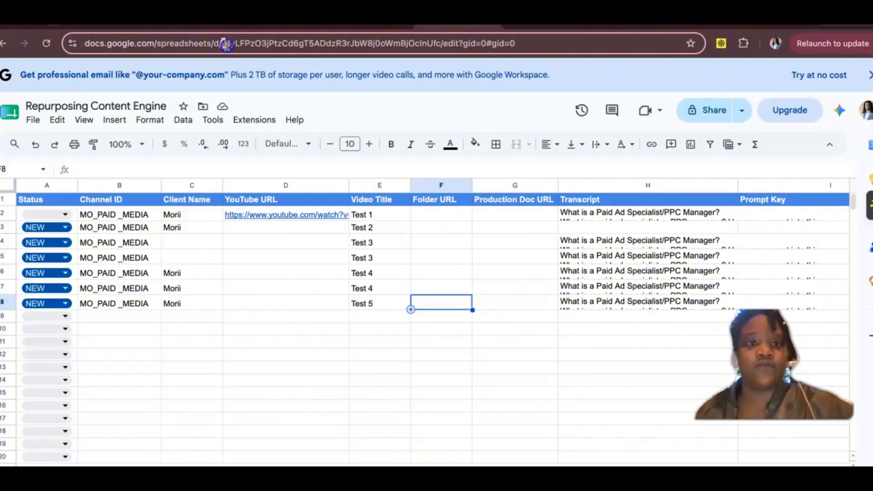
key(shift+End)
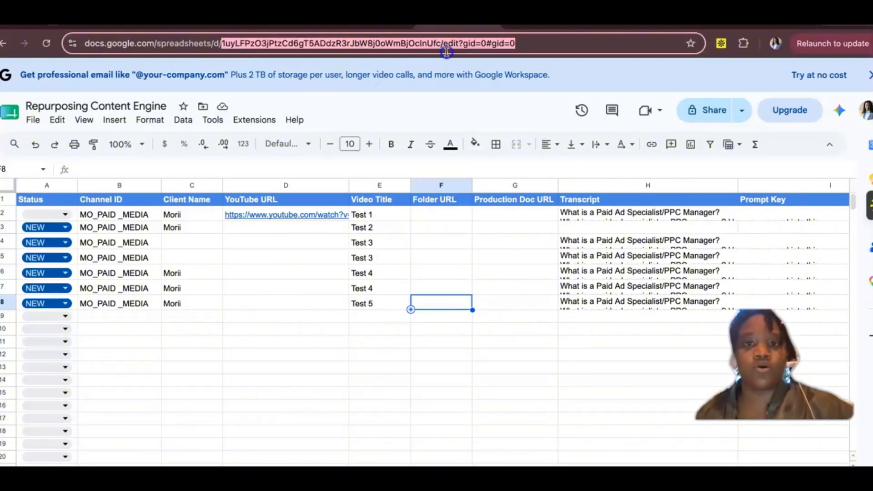
mouse_move(446, 51)
mouse_down()
mouse_move(438, 33)
mouse_move(441, 40)
mouse_up()
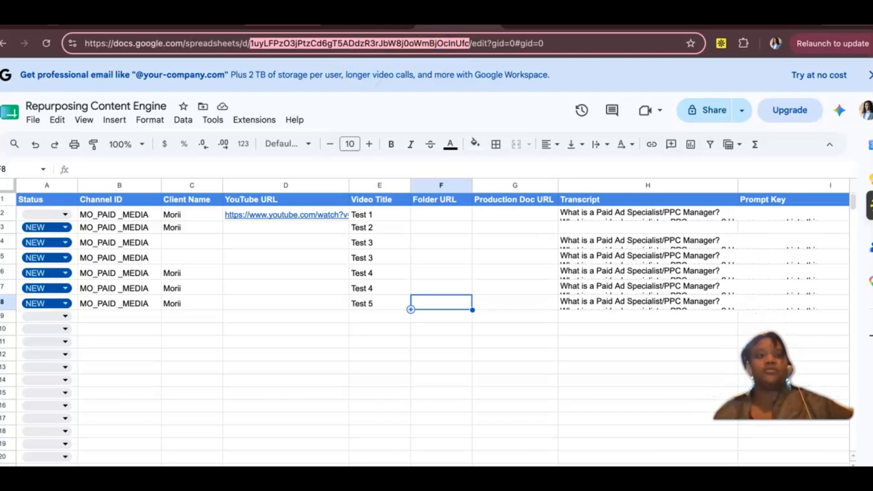
Step: Return to the Make scenario and paste the copied ID as the Update a Row module's Spreadsheet ID
click(116, 14)
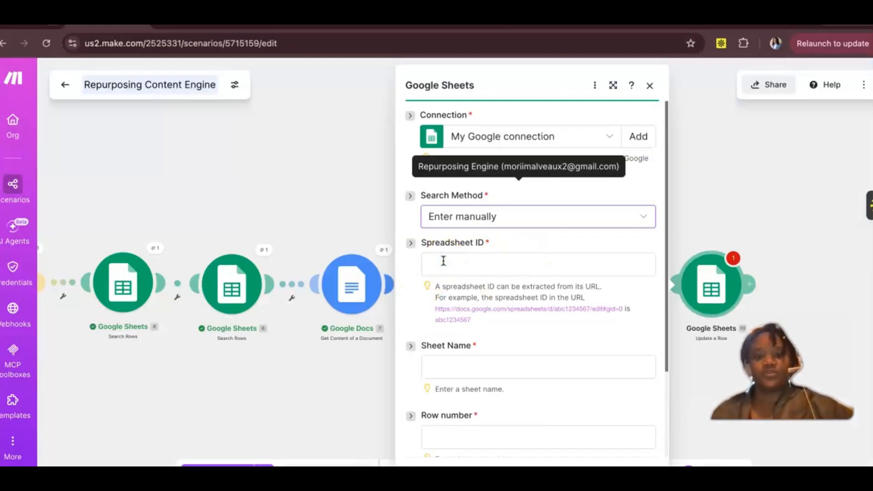
click(443, 264)
click(443, 266)
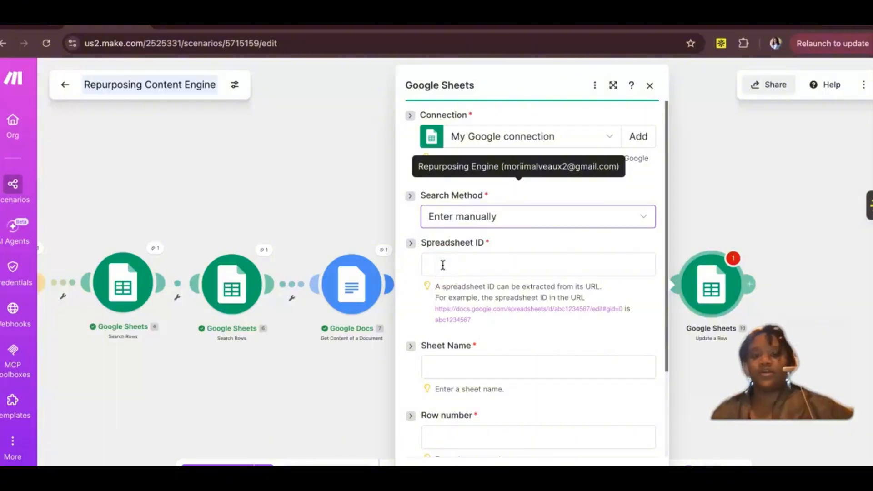
click(443, 265)
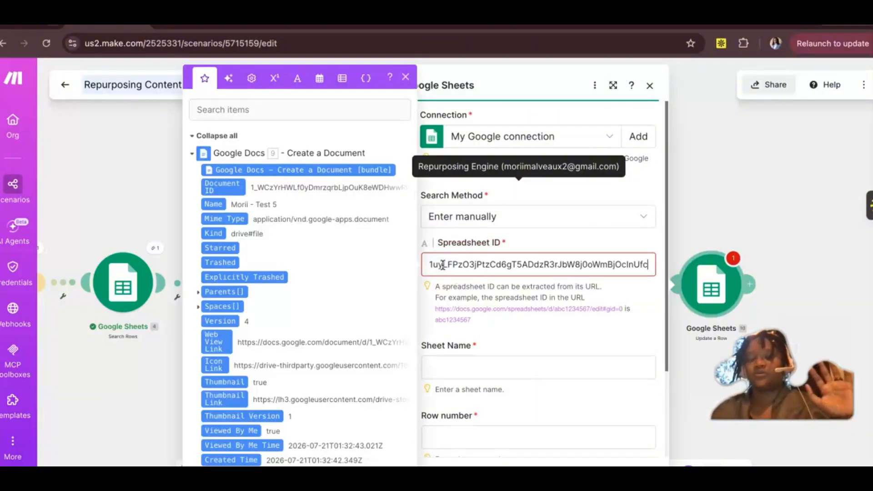
click(514, 346)
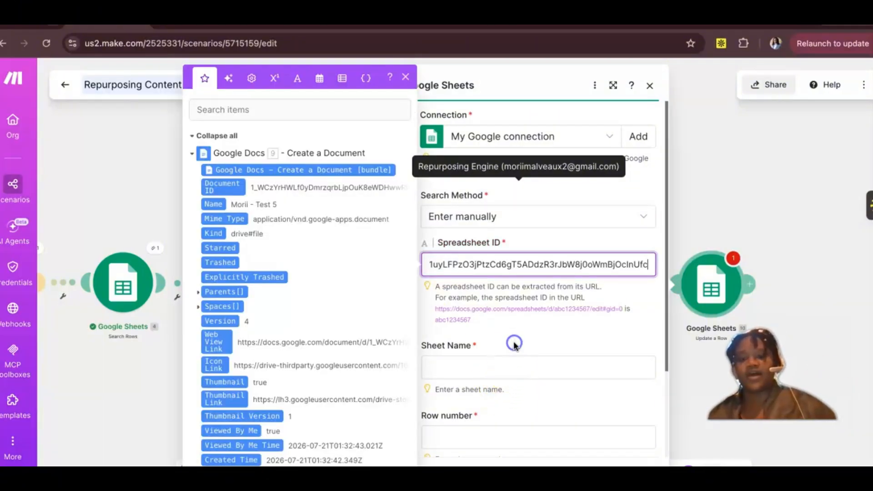
click(470, 372)
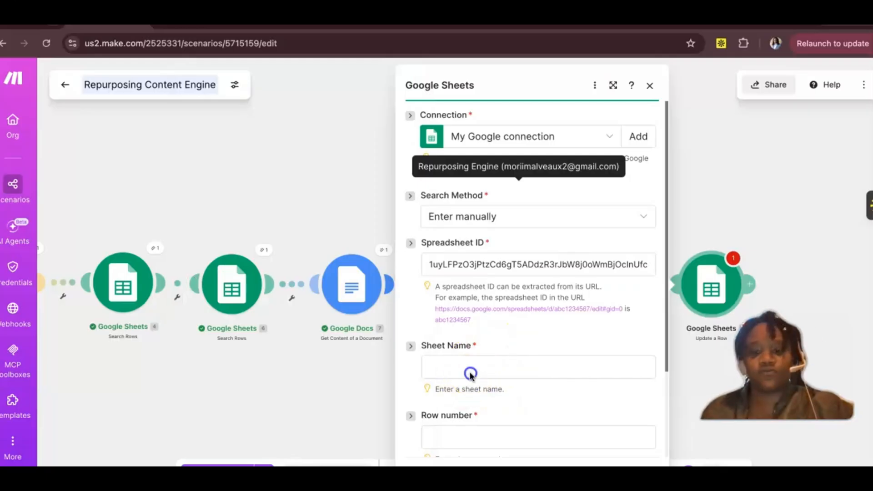
click(471, 366)
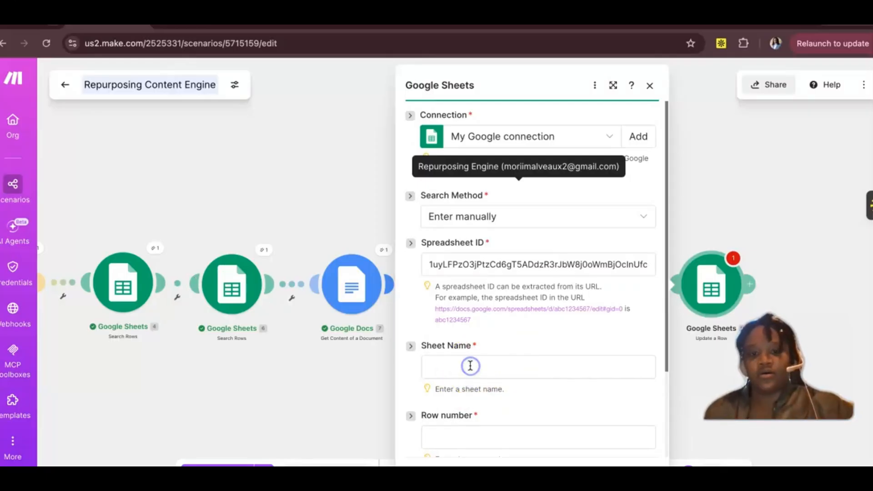
click(487, 265)
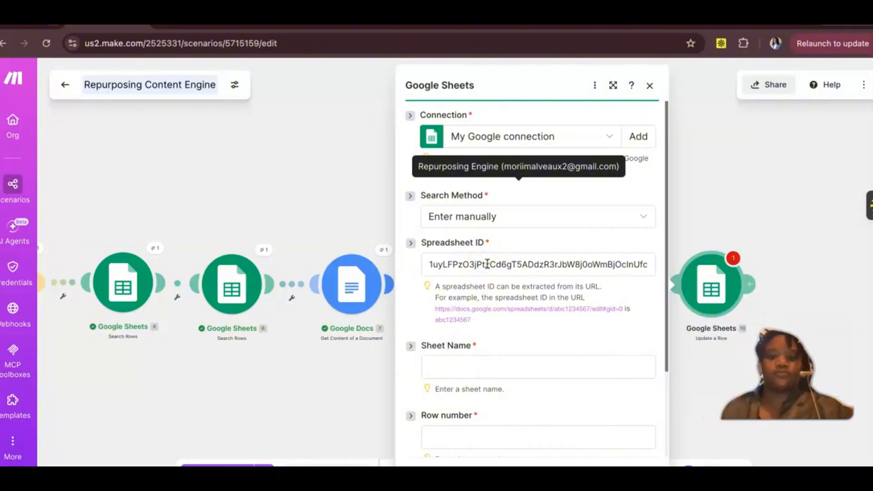
click(446, 361)
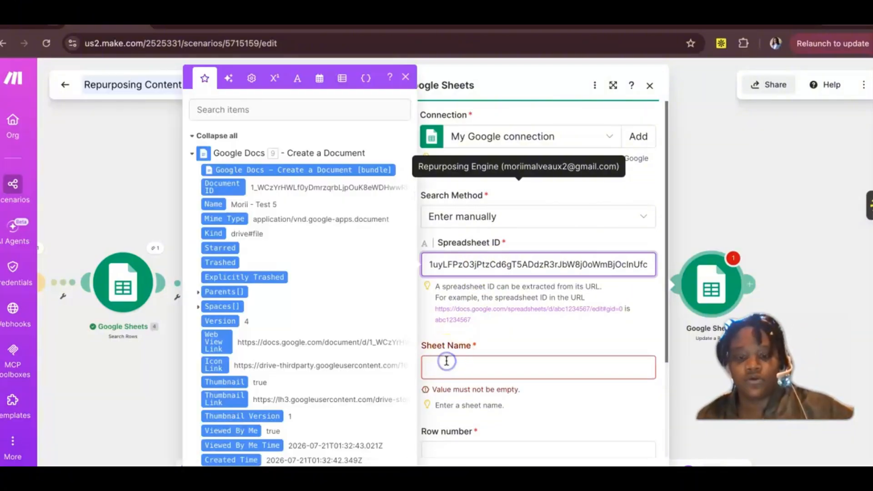
click(445, 367)
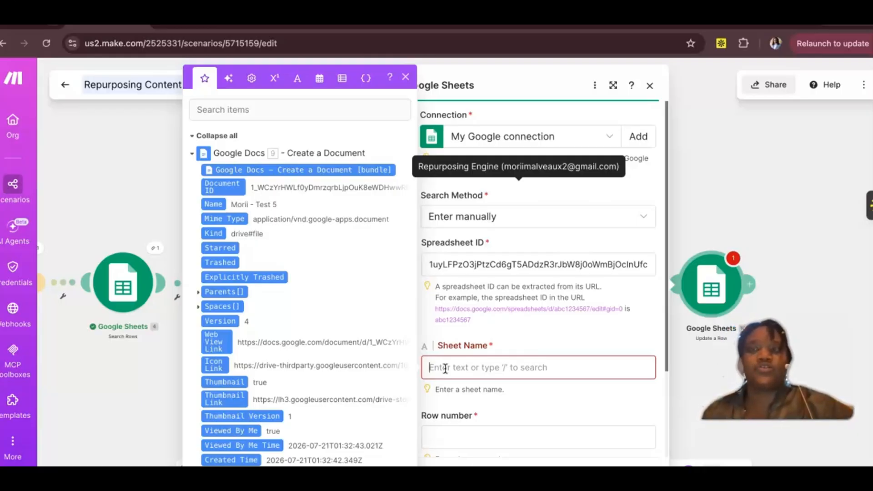
Step: Change the search method to Select from all, turn off mapping for Sheet Name, and choose the Video Queue sheet
click(501, 217)
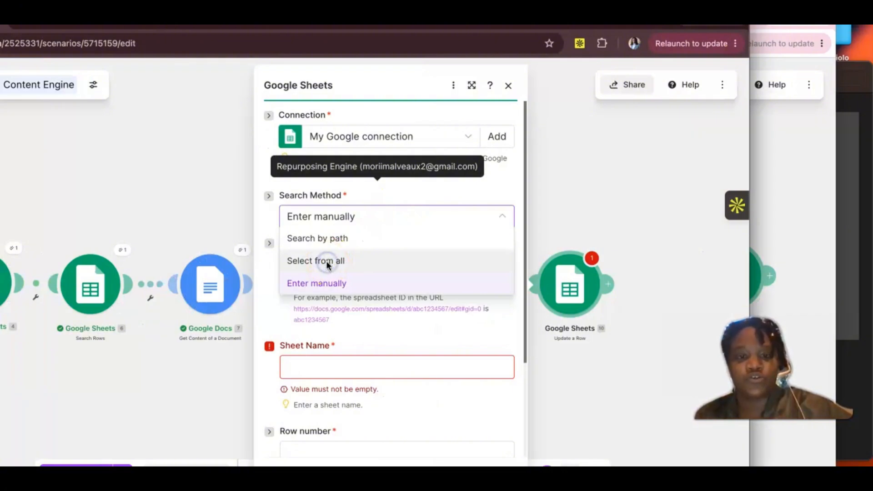
click(326, 260)
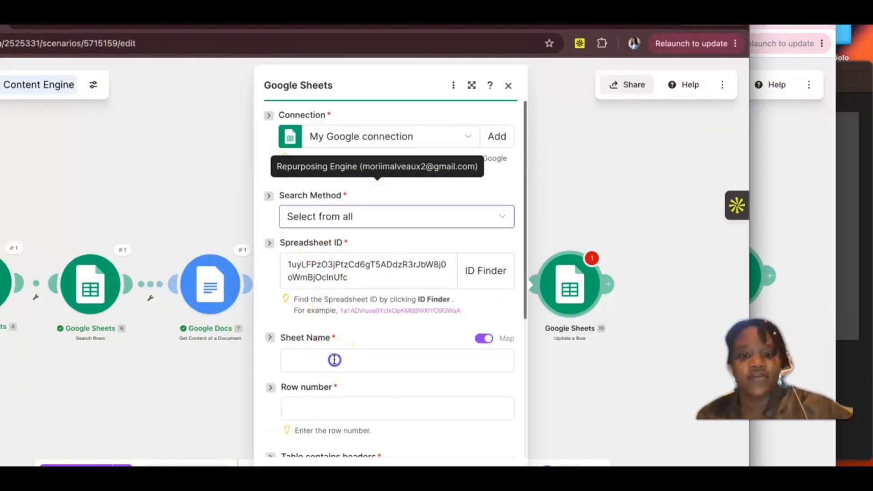
click(482, 339)
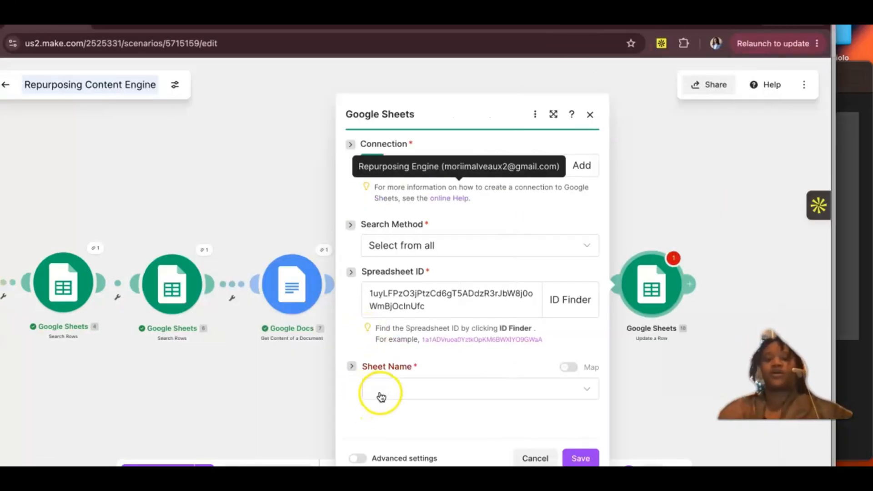
click(380, 390)
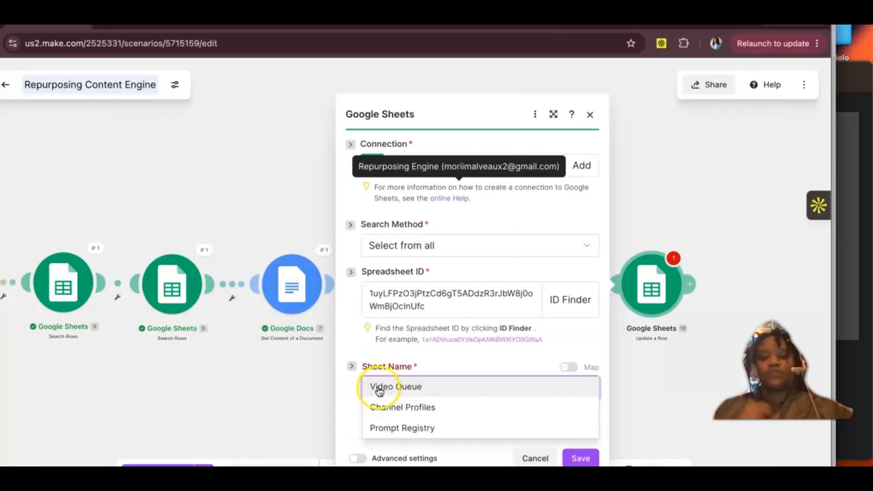
click(381, 384)
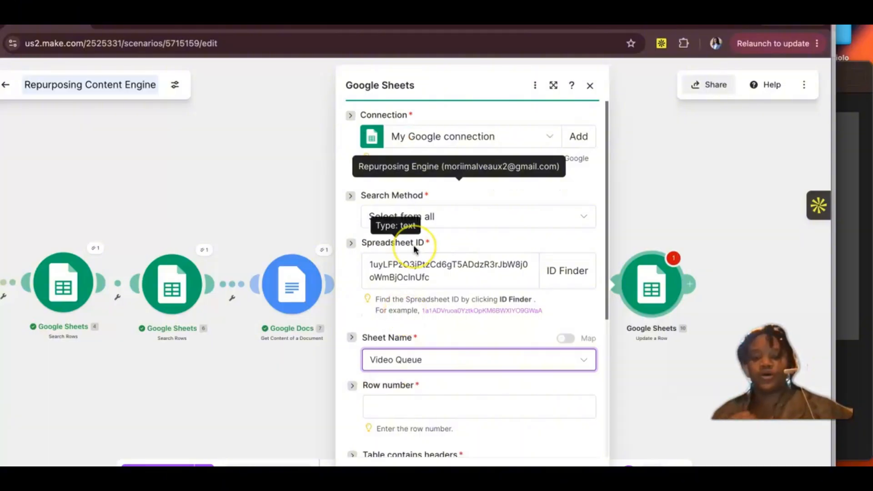
Step: Map the update's Row number to the Row number output of the Google Sheets Watch New Rows module
scroll(391, 282, down, 2)
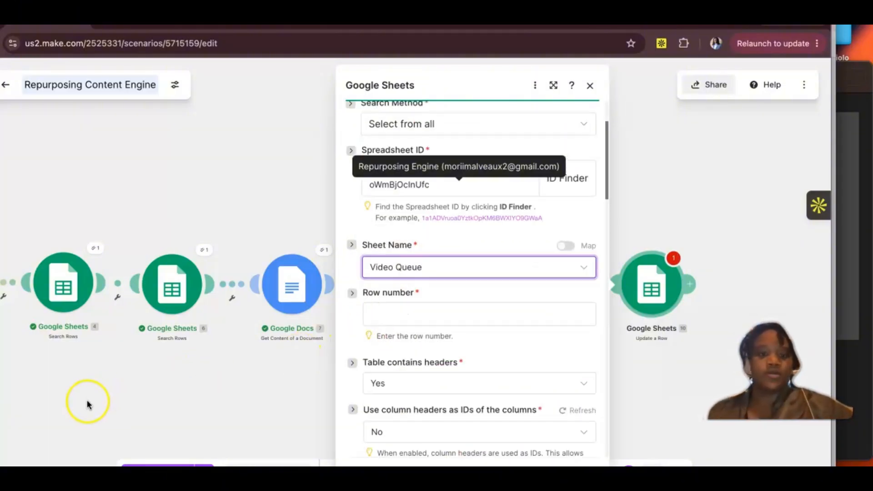
click(409, 313)
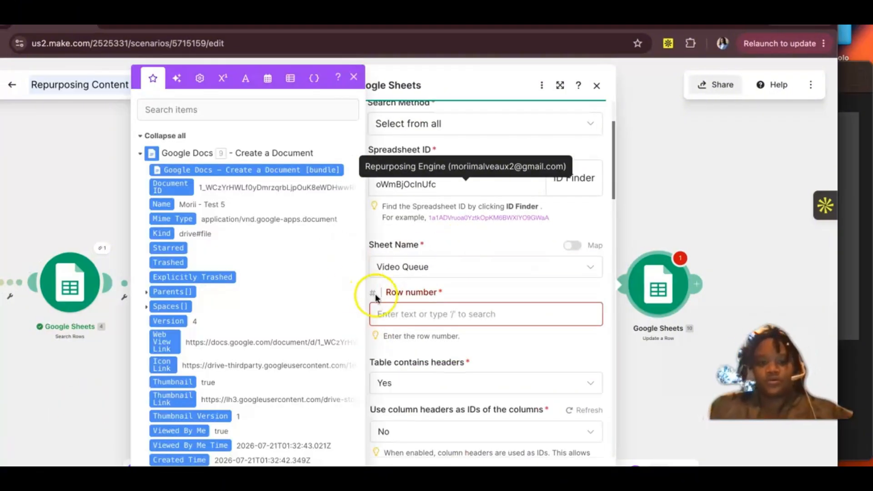
click(140, 154)
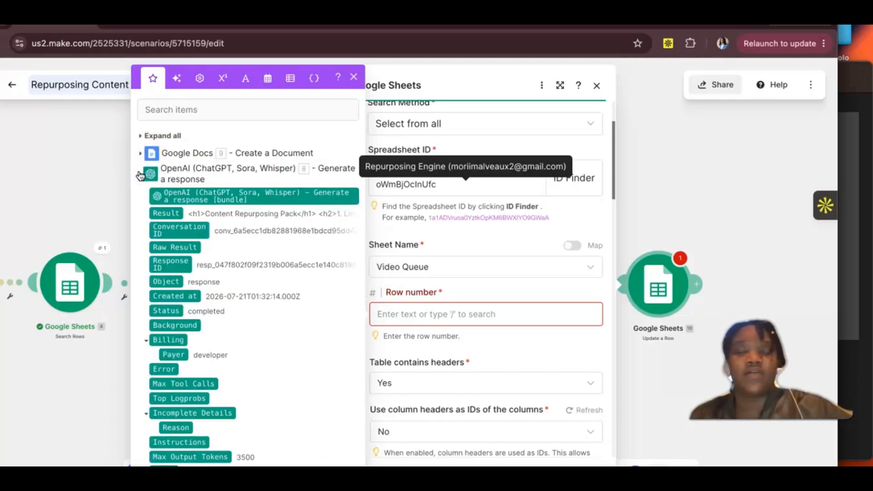
click(143, 195)
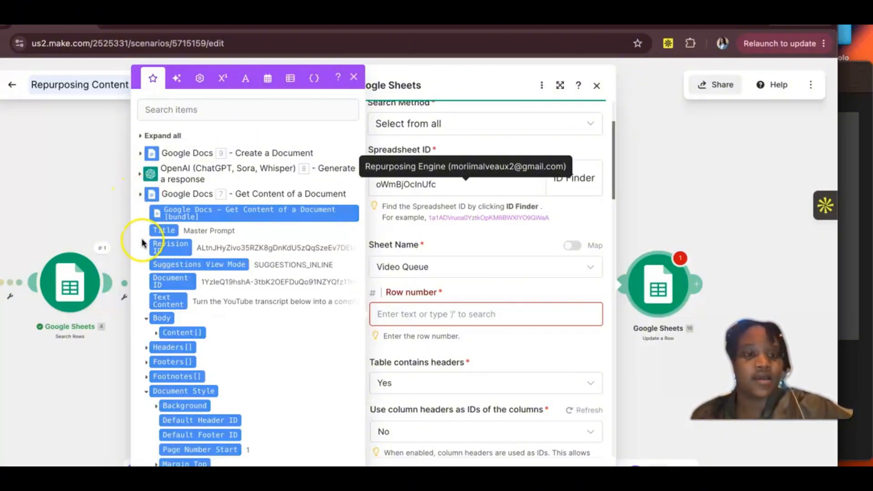
click(141, 213)
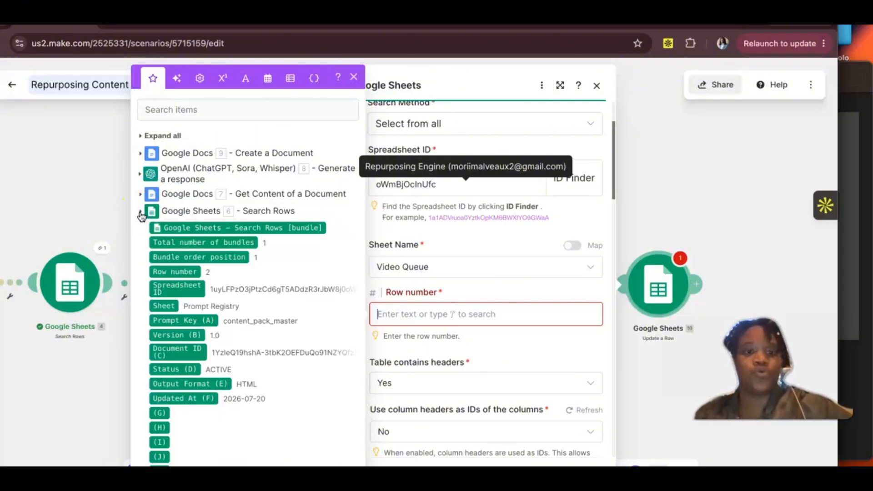
click(141, 214)
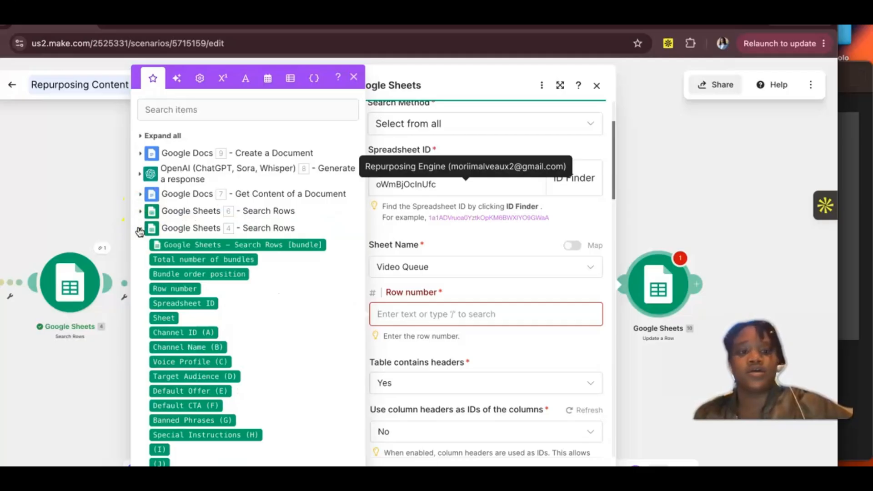
click(139, 229)
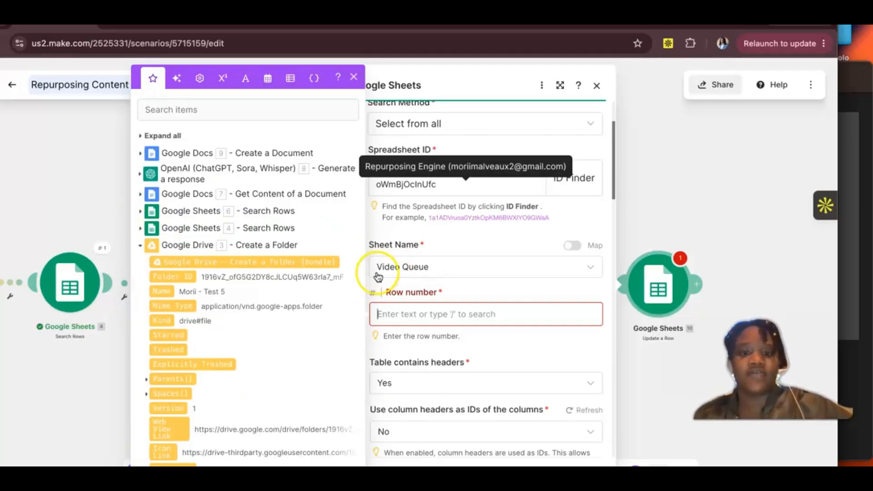
click(140, 247)
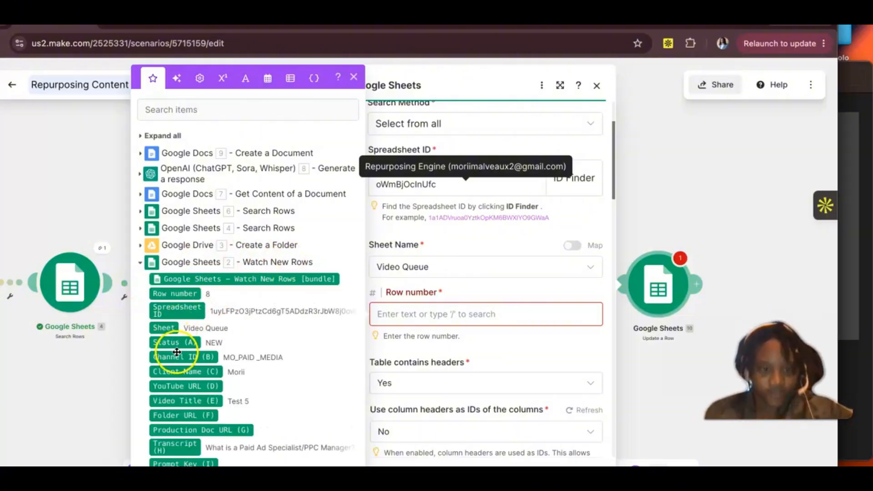
click(172, 294)
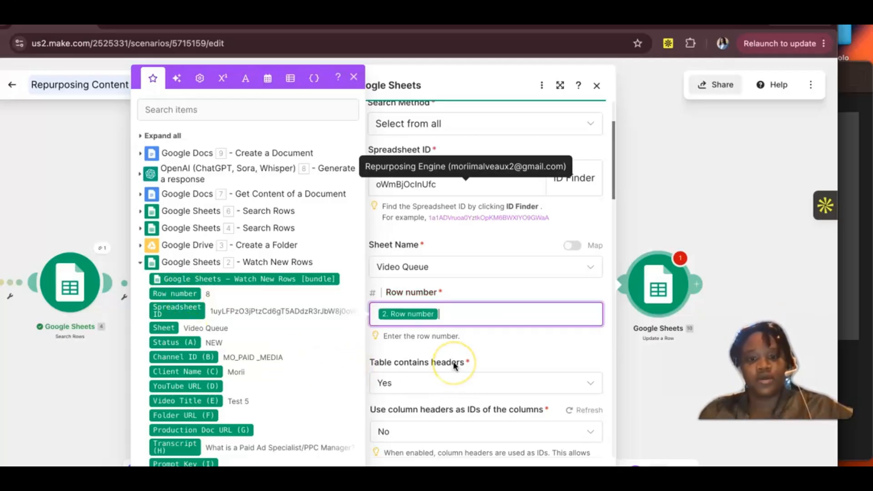
scroll(454, 364, down, 2)
click(500, 296)
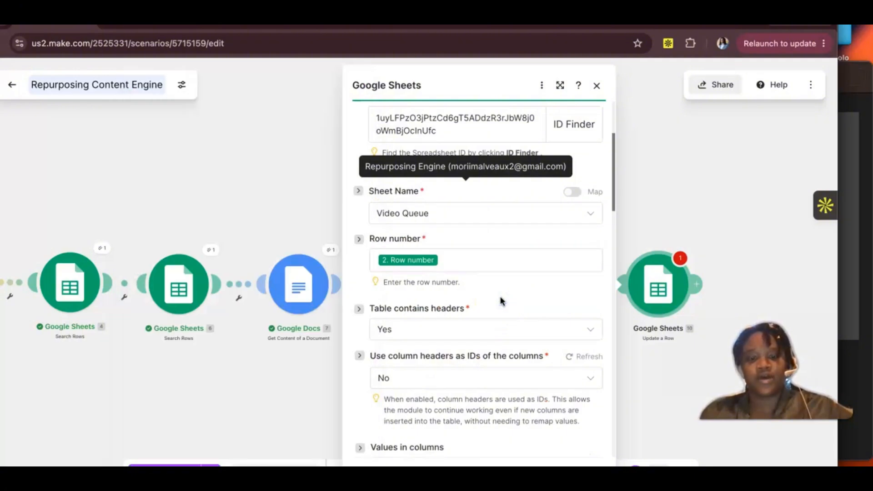
scroll(501, 298, down, 3)
scroll(500, 298, up, 1)
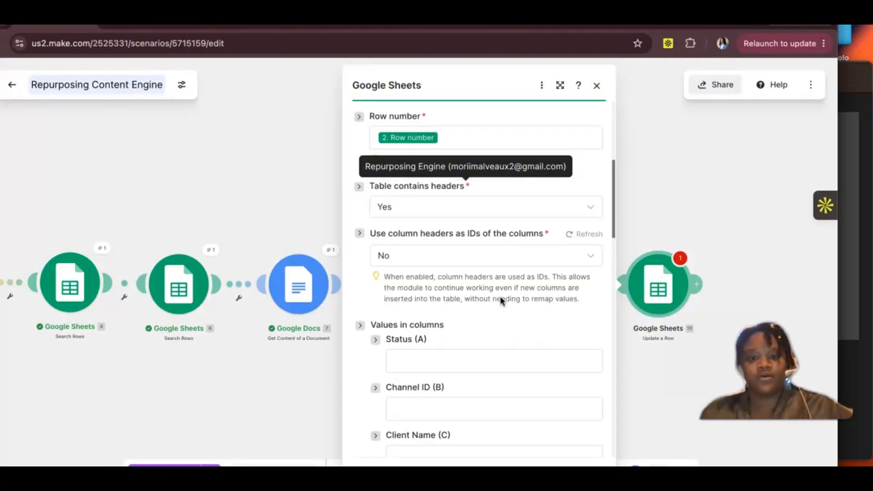
scroll(500, 300, up, 1)
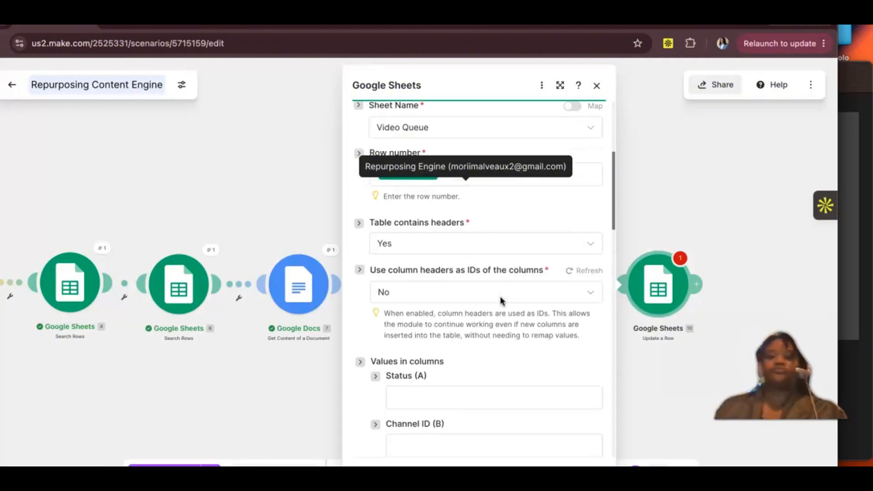
Step: Check the Status choices in the Video Queue sheet and set the Update a Row module's Status (A) value to READY_FOR_REVIEW
scroll(502, 300, down, 1)
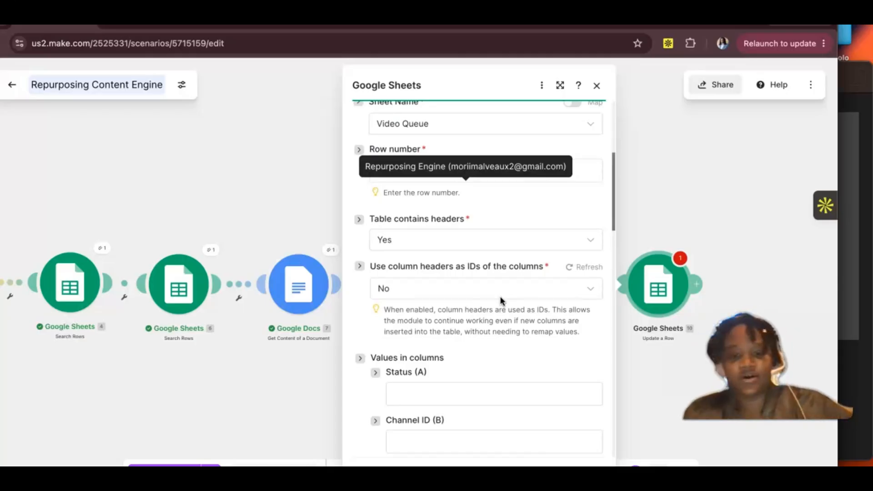
scroll(502, 300, down, 5)
scroll(502, 301, down, 4)
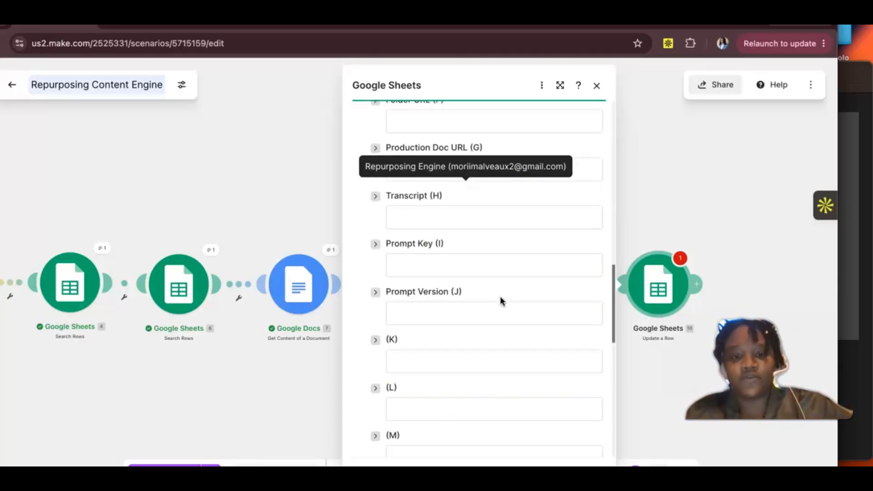
scroll(502, 301, up, 7)
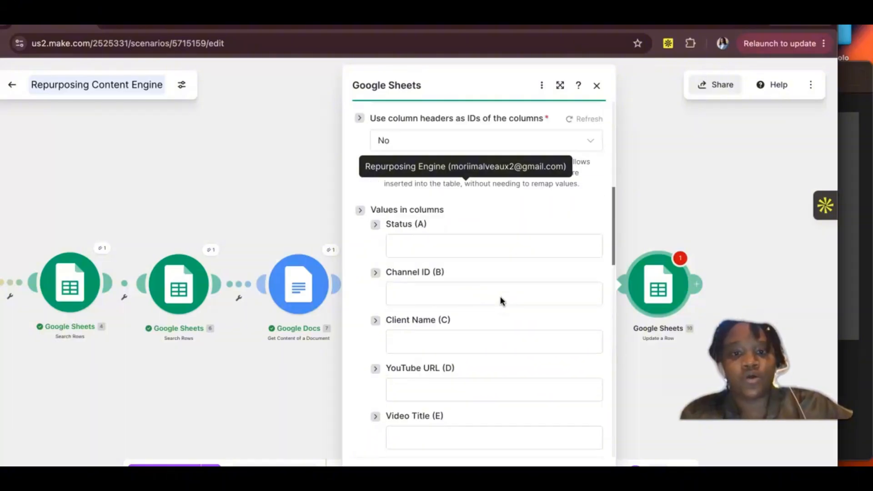
scroll(500, 301, up, 1)
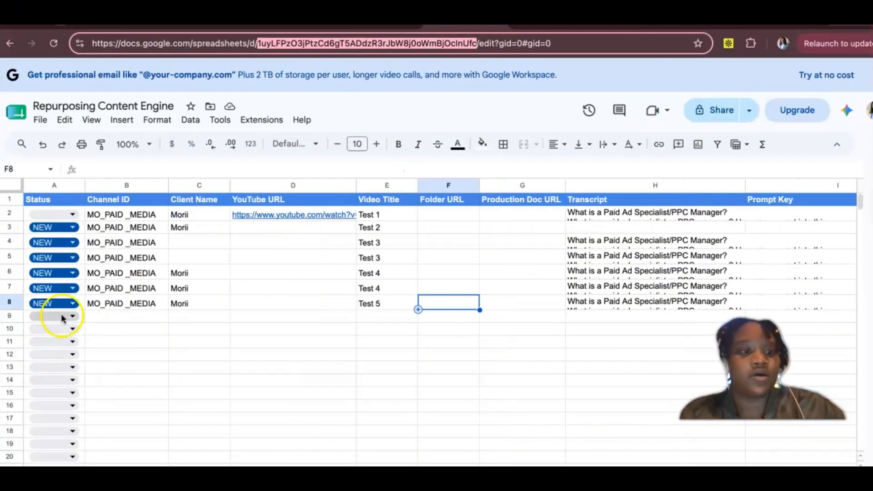
click(63, 316)
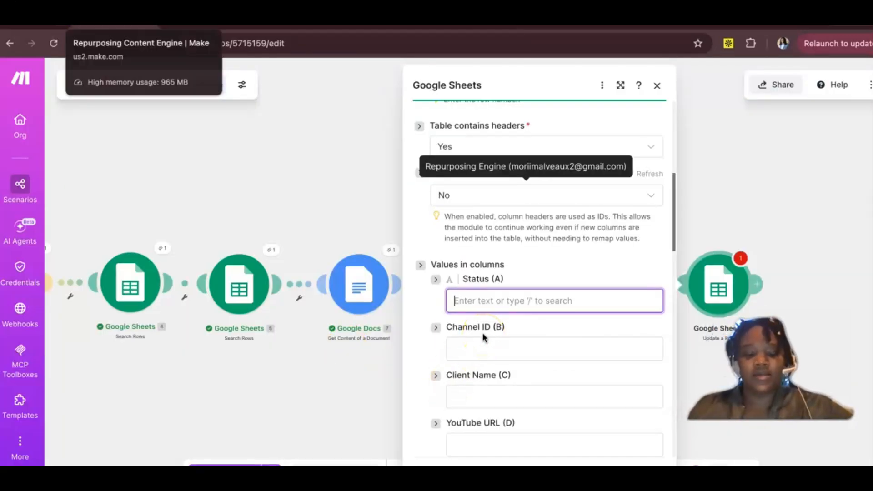
text(READ)
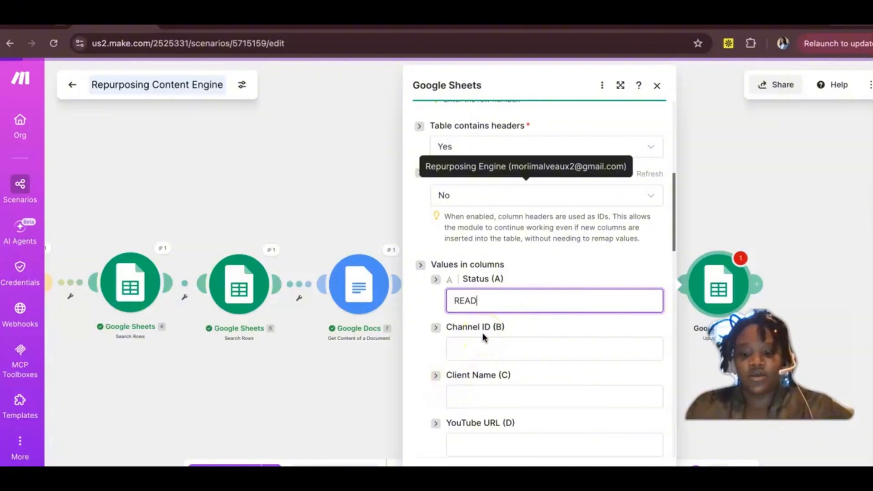
text(Y_)
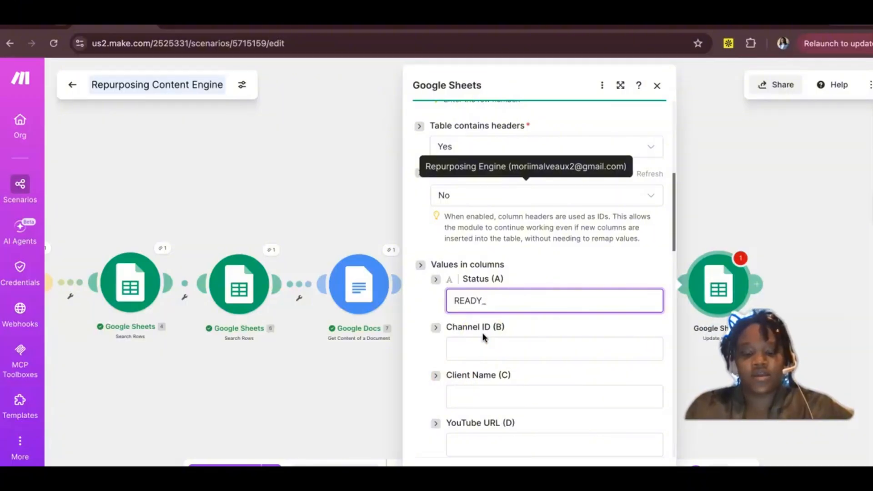
text(FOR_REVIEW)
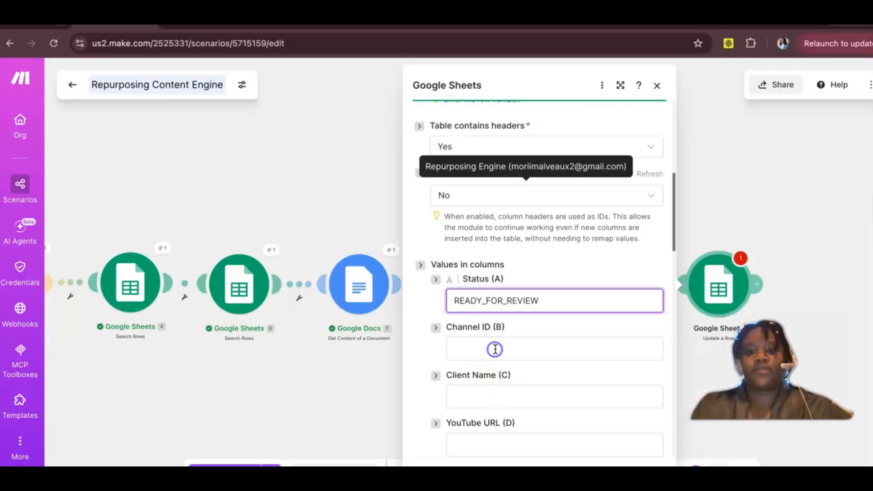
Step: Map Channel ID (B) and Client Name (C) to the matching outputs of the Google Sheets Watch New Rows module
click(488, 348)
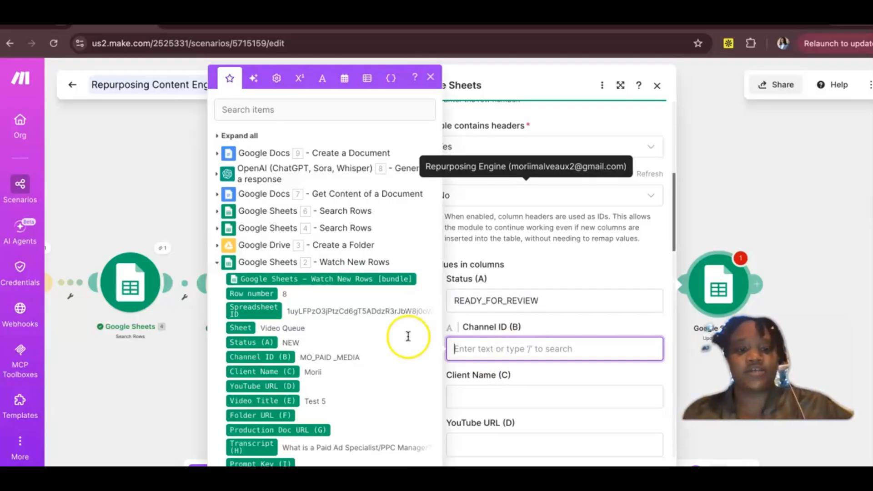
click(288, 354)
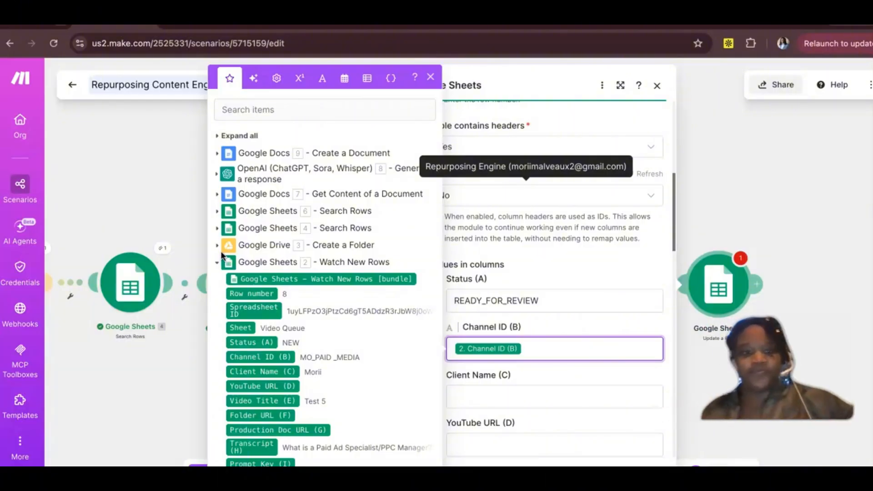
click(462, 399)
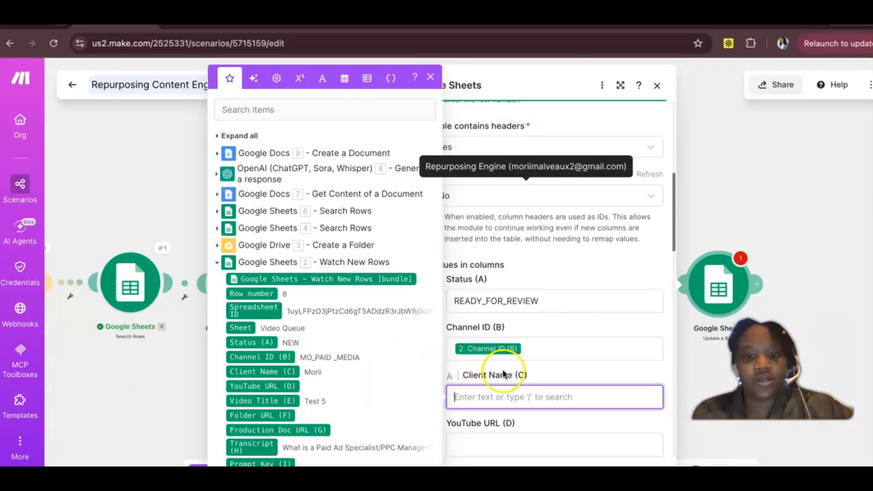
scroll(504, 374, down, 2)
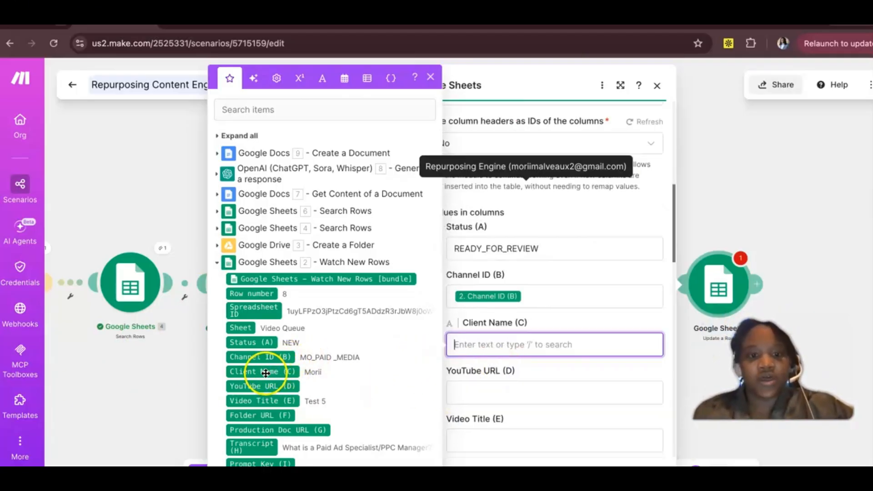
drag(265, 373, 459, 345)
Step: Map YouTube URL (D) and Video Title (E) to the matching Watch New Rows outputs
scroll(458, 371, down, 2)
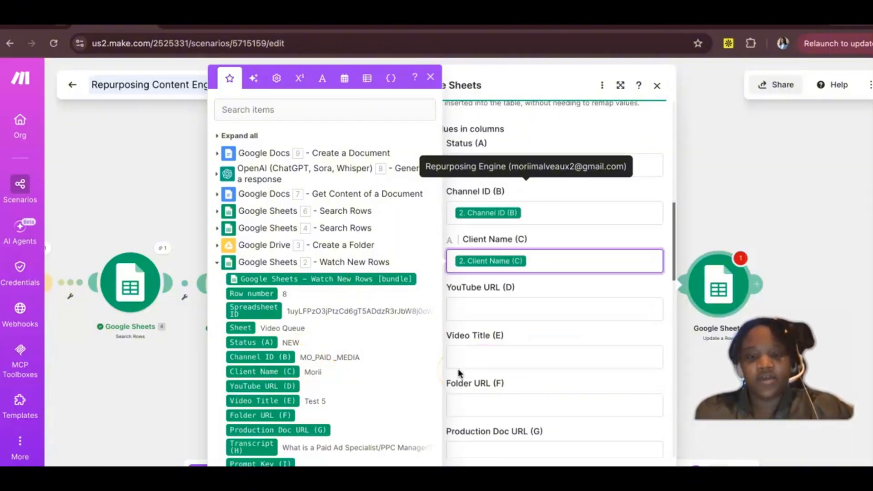
click(481, 312)
scroll(287, 386, down, 1)
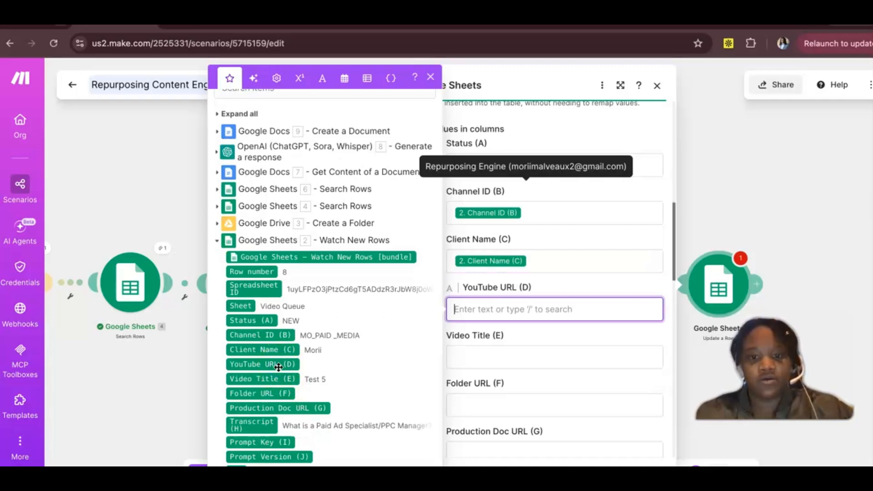
click(282, 364)
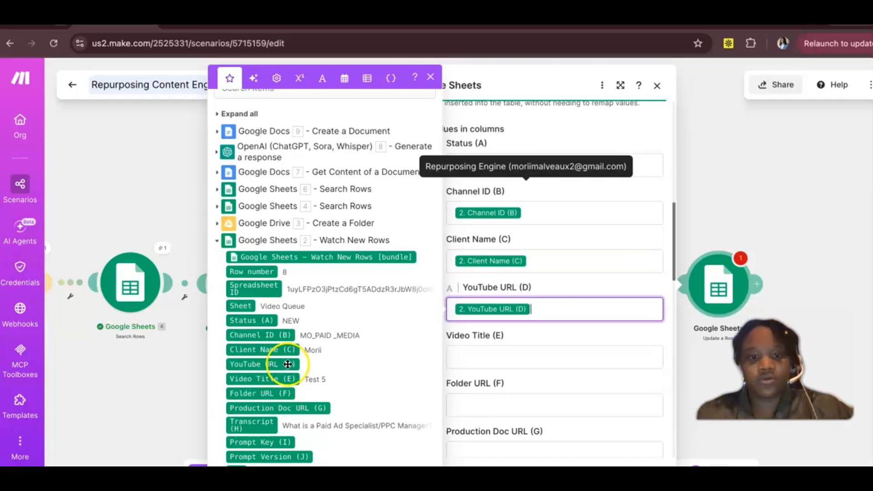
click(492, 357)
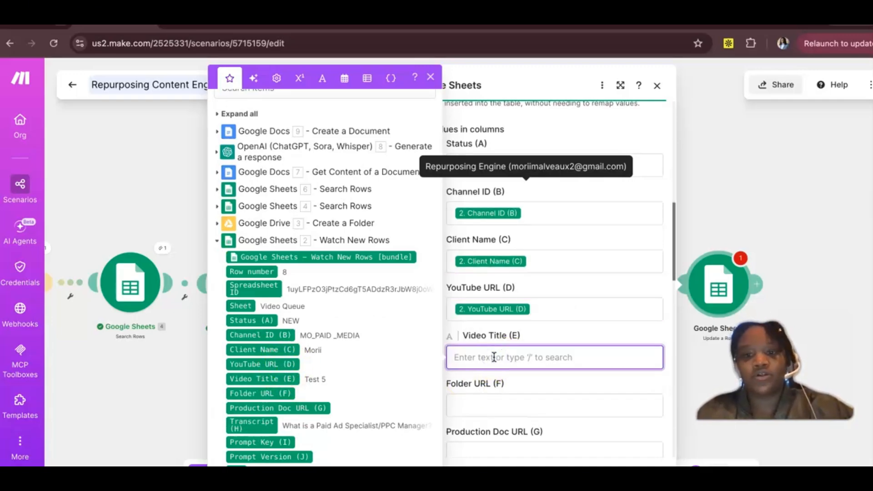
scroll(487, 310, down, 1)
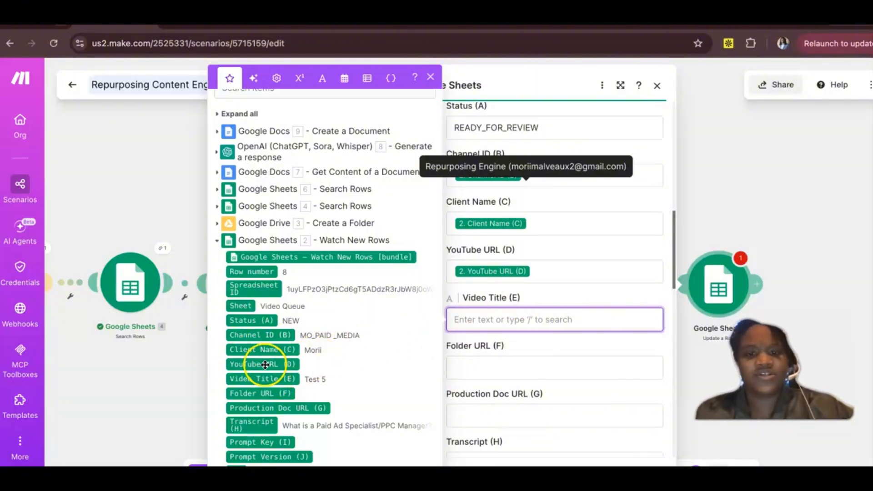
scroll(267, 374, down, 1)
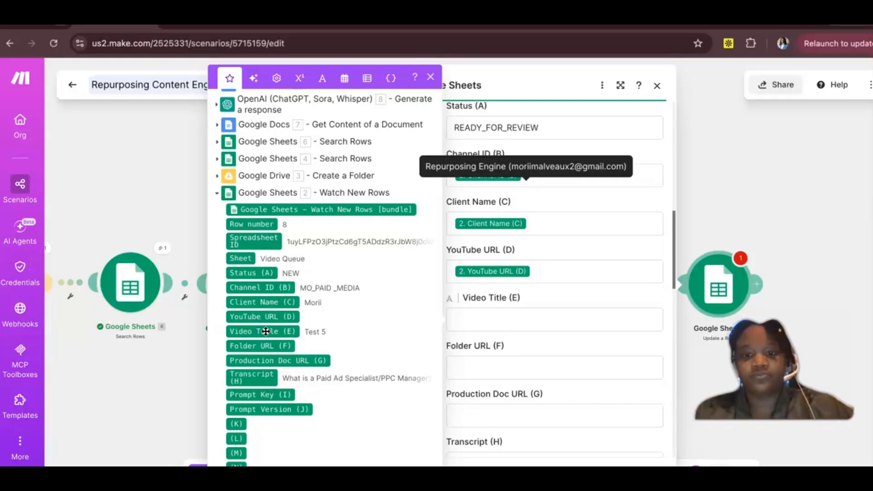
click(266, 331)
Step: Map Folder URL (F) and Production Doc URL (G) to the Watch New Rows outputs of the same names
click(464, 361)
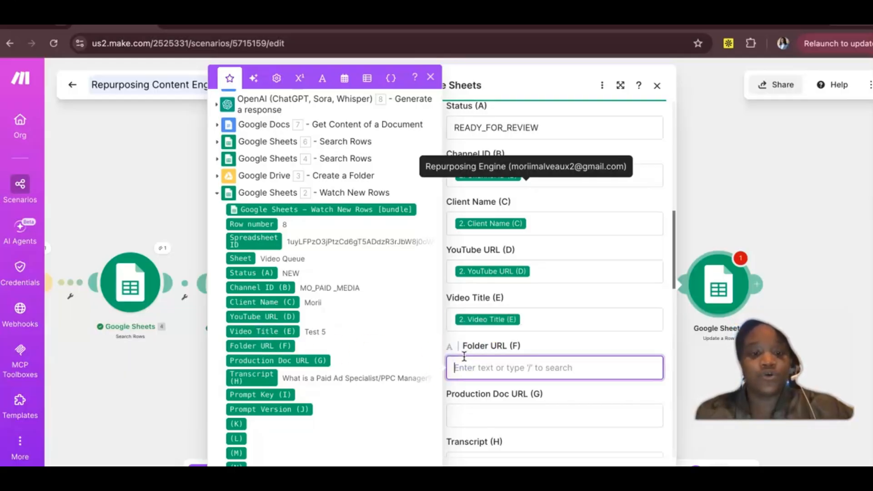
scroll(263, 353, down, 1)
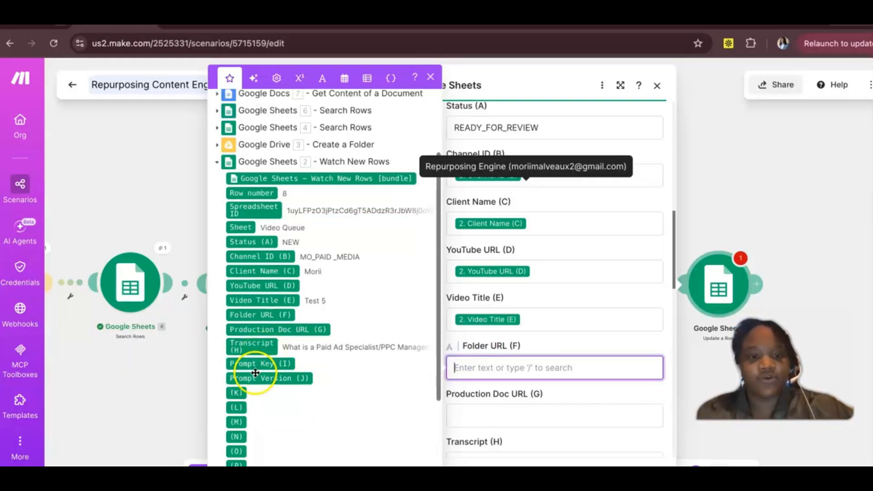
click(259, 314)
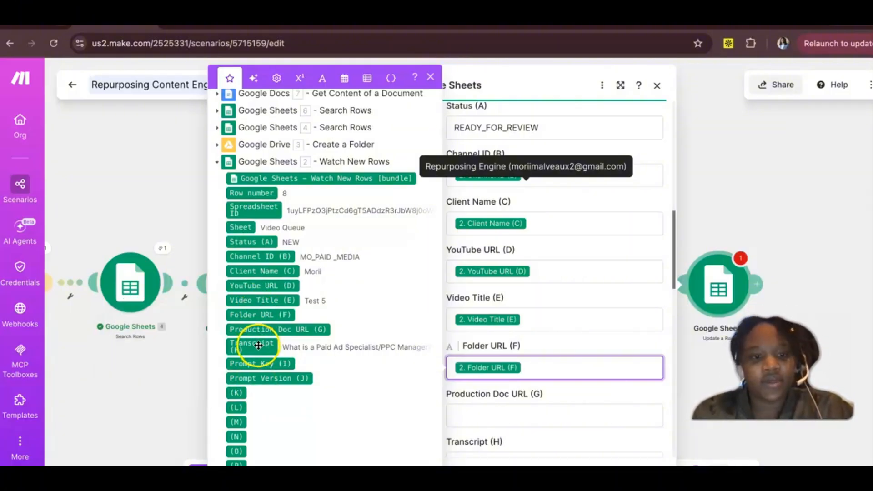
click(513, 414)
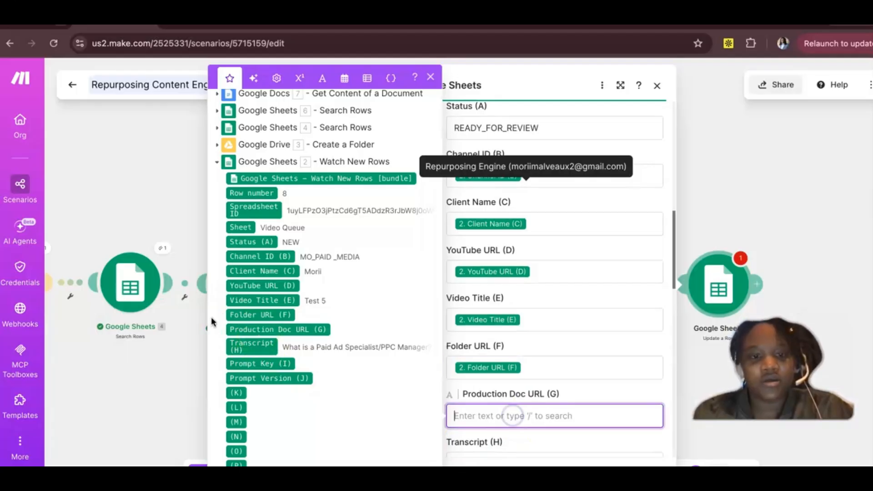
click(266, 330)
Step: Map Transcript (H) to the Watch New Rows Transcript output, keeping only the Production Doc URL mapping in column G
scroll(247, 377, down, 1)
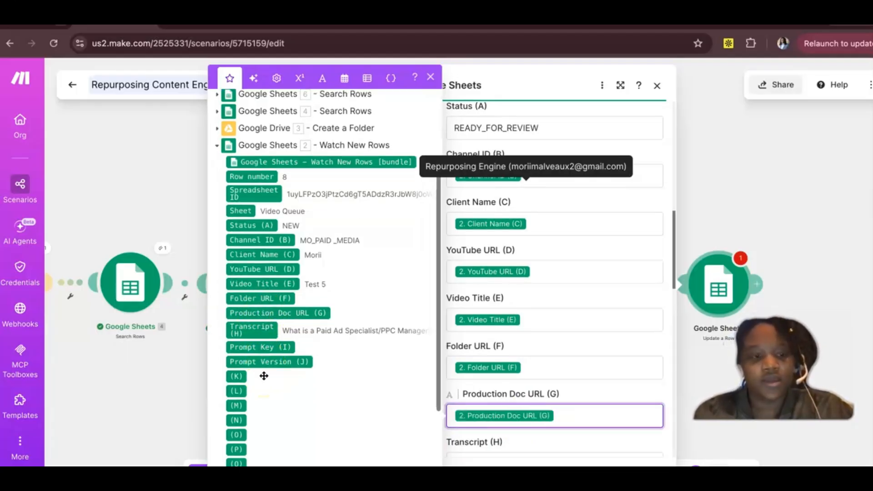
scroll(490, 371, down, 3)
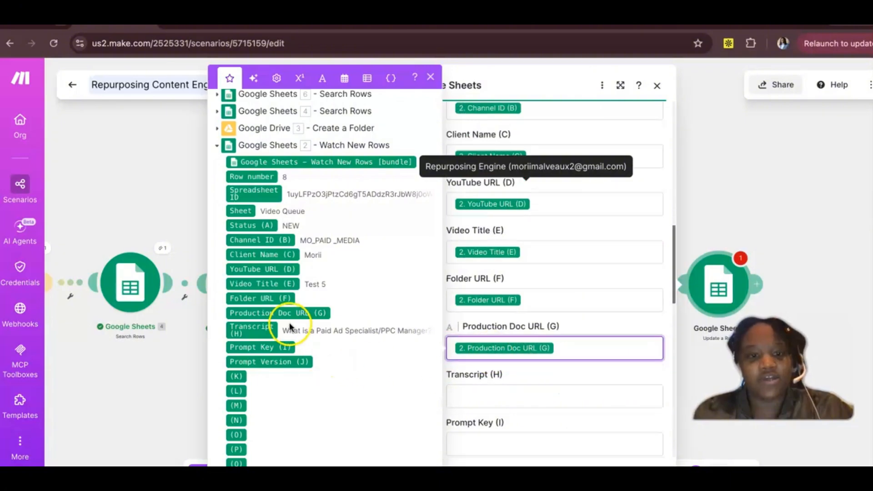
drag(273, 333, 481, 397)
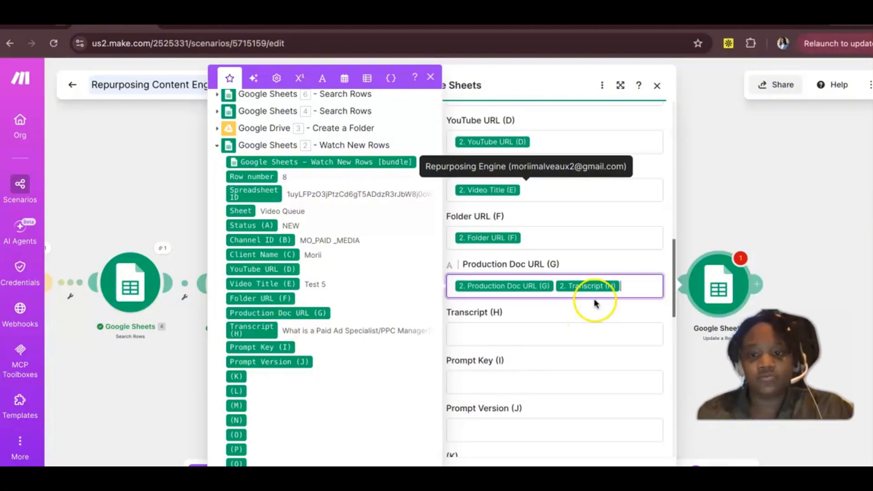
key(BackSpace)
click(486, 329)
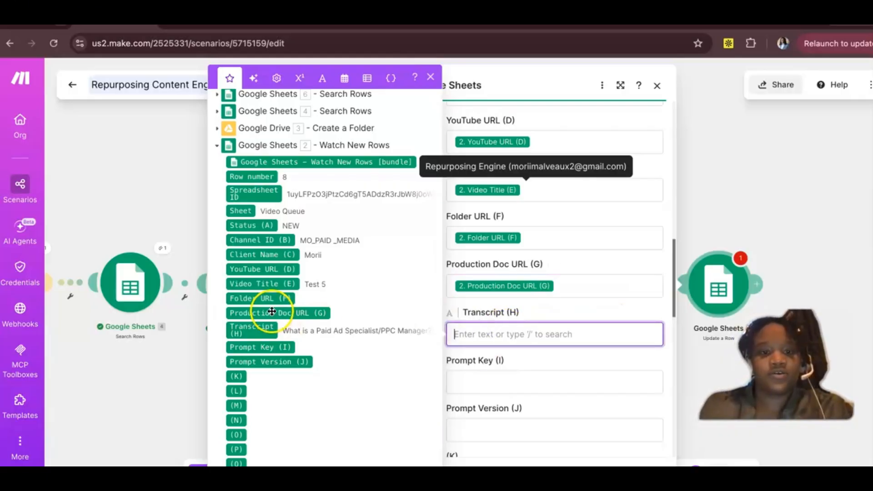
drag(258, 327, 471, 341)
Step: Map Prompt Key (I) and Prompt Version (J) to their corresponding Watch New Rows outputs
click(471, 341)
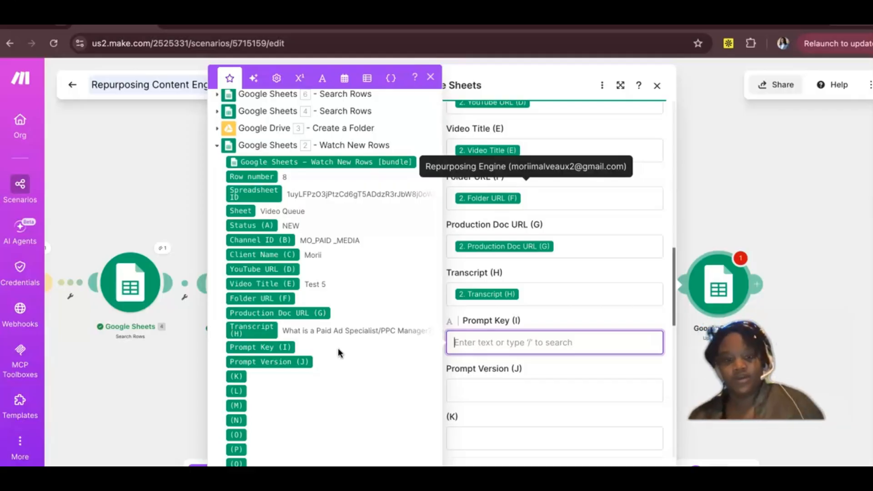
drag(257, 347, 467, 378)
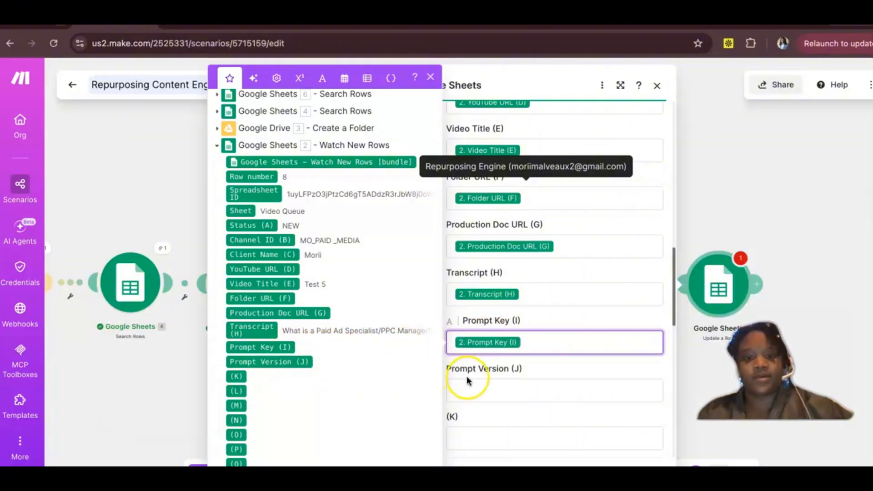
click(281, 362)
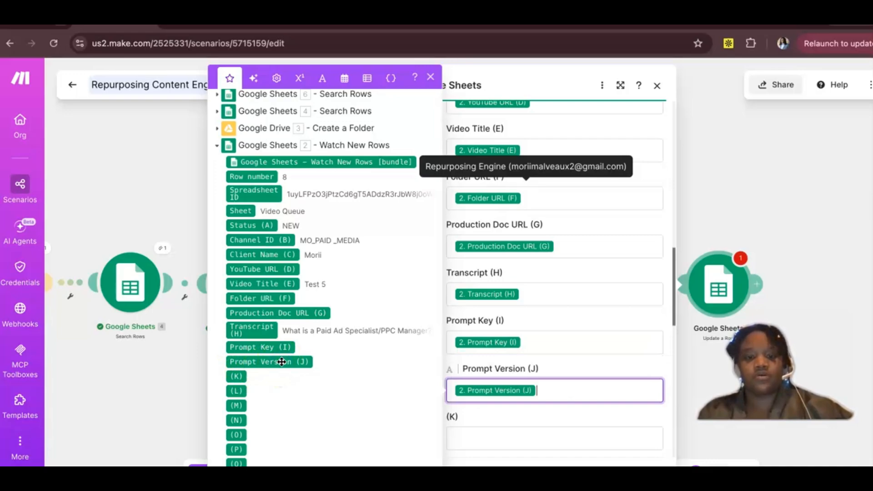
Step: Leave the unnamed columns K to V empty, confirm the Update a Row module's settings, and save the scenario
scroll(502, 382, down, 8)
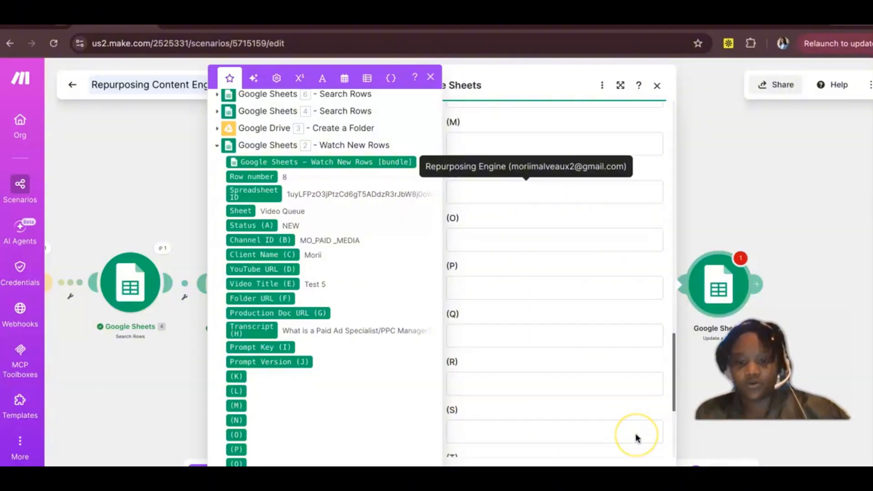
scroll(636, 438, down, 4)
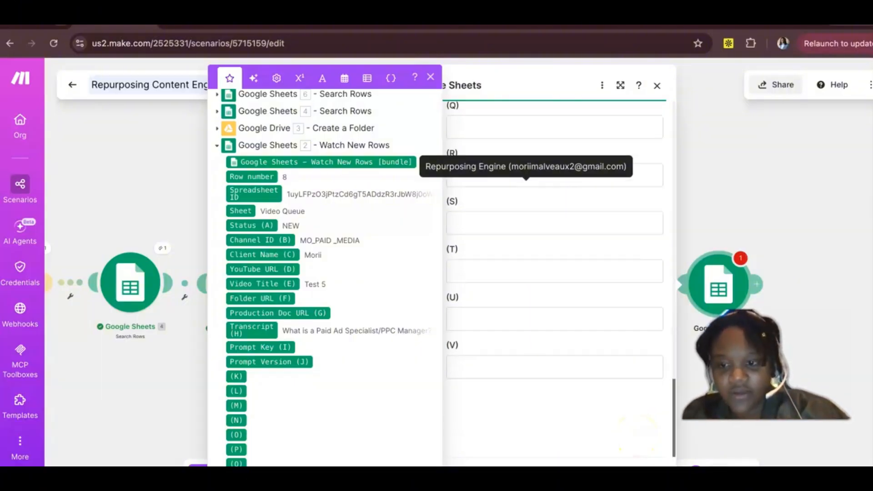
click(652, 471)
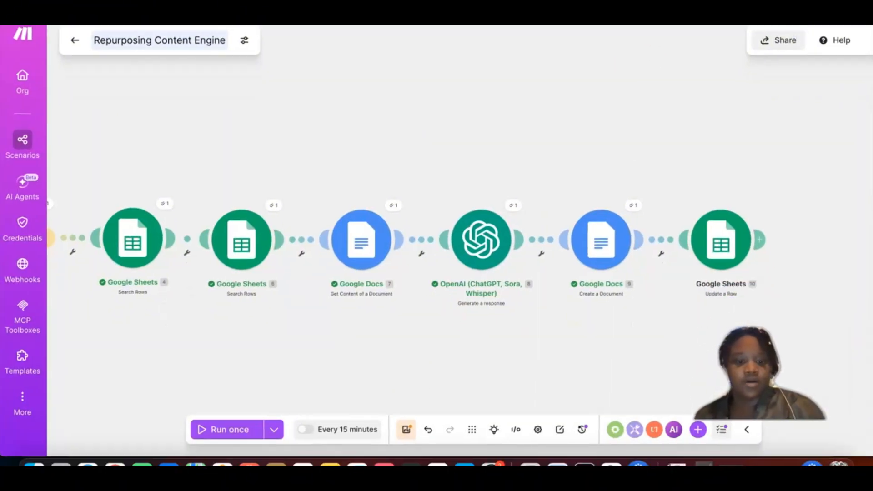
click(406, 432)
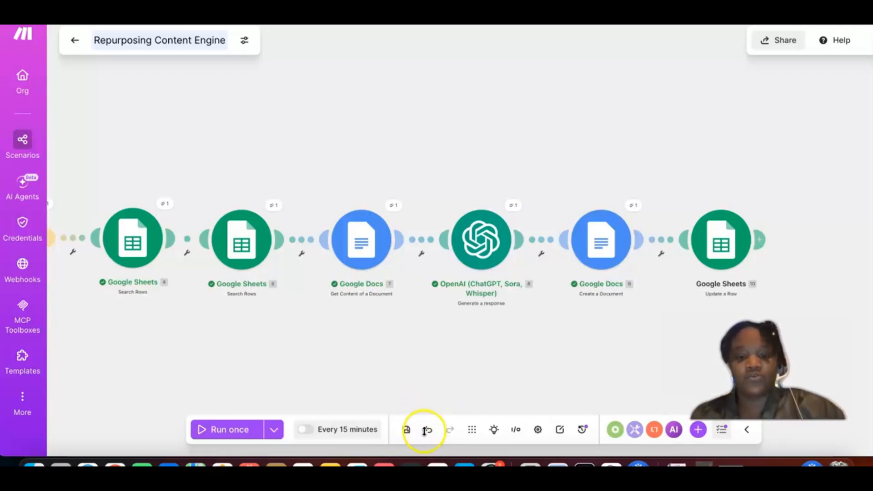
Step: Auto-align all modules of the scenario and play the Explain flow animation
click(473, 430)
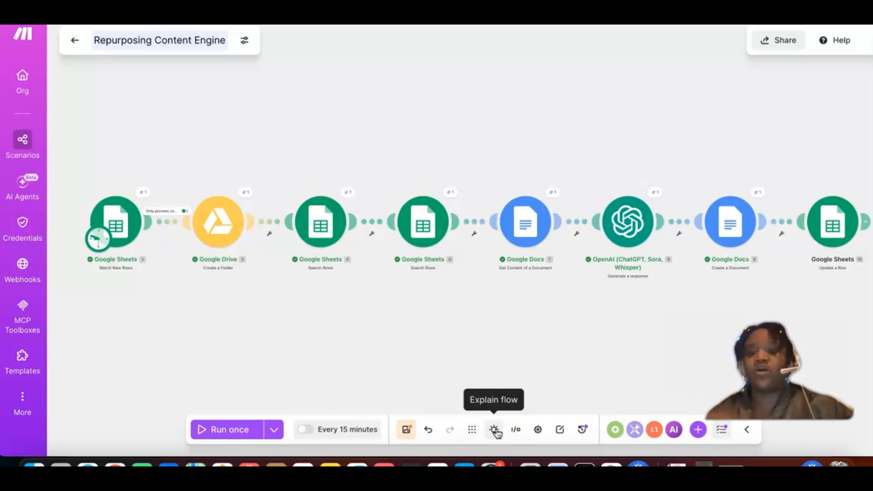
click(494, 430)
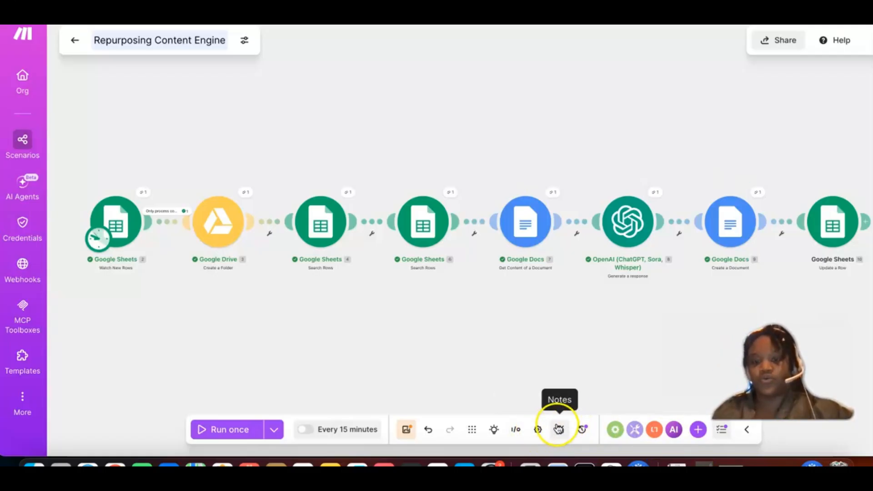
Step: Review the column mappings of the Update a Row module, confirm its settings, and save the scenario
click(586, 431)
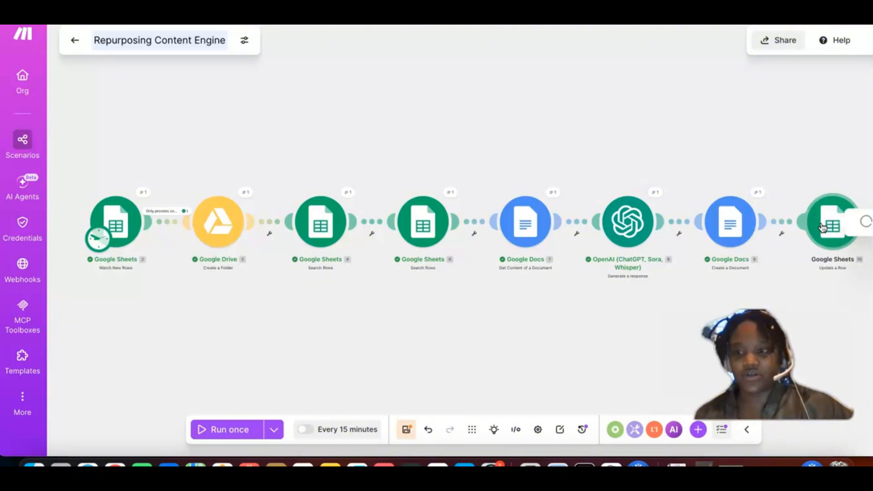
click(522, 207)
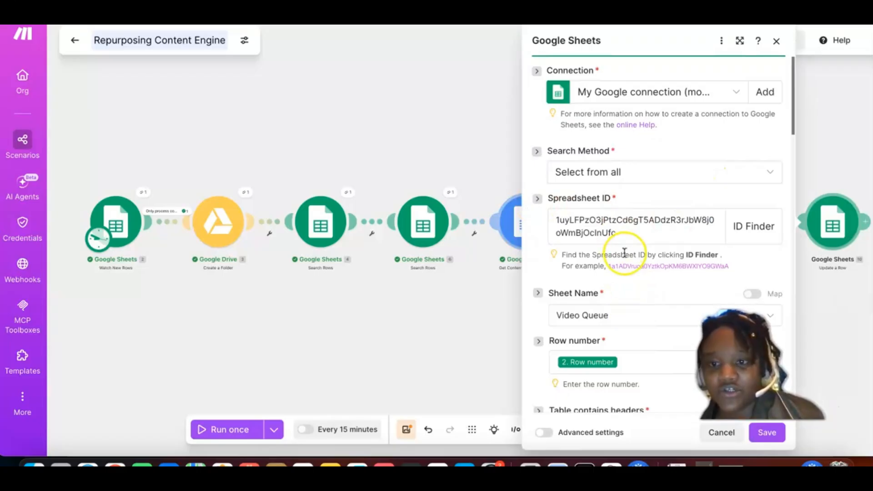
scroll(623, 253, down, 4)
scroll(624, 253, down, 15)
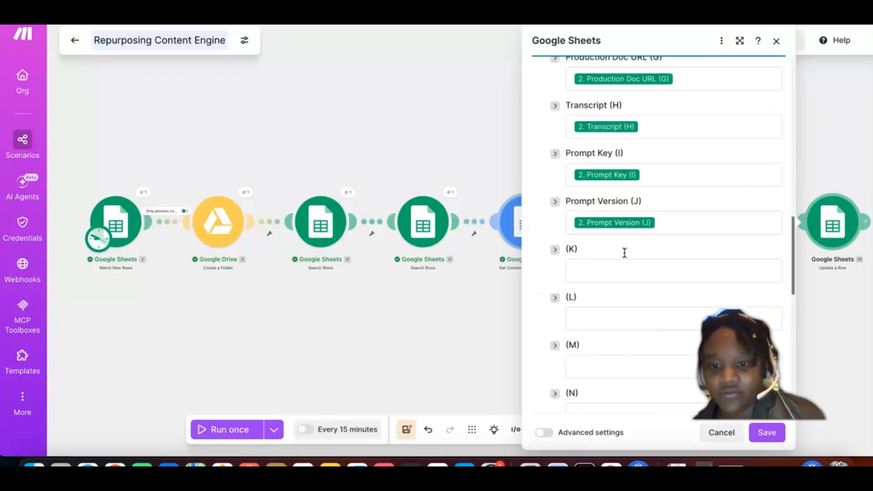
scroll(625, 253, down, 7)
scroll(624, 252, up, 13)
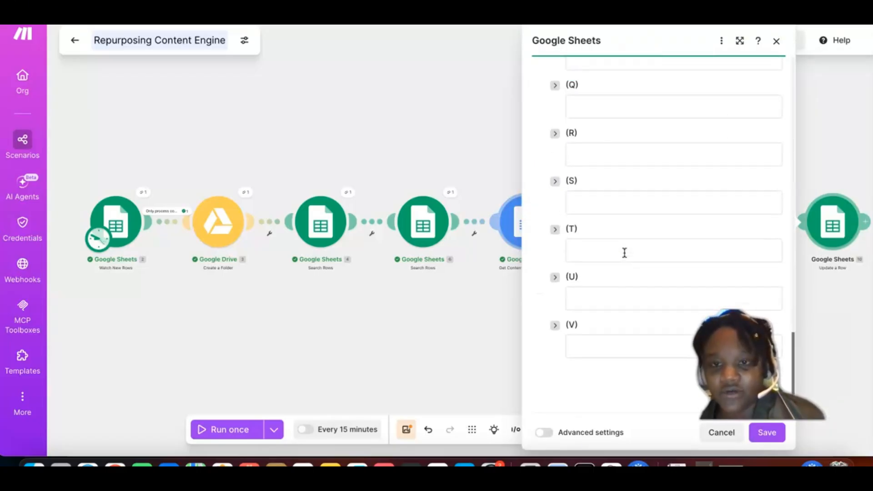
scroll(625, 253, up, 7)
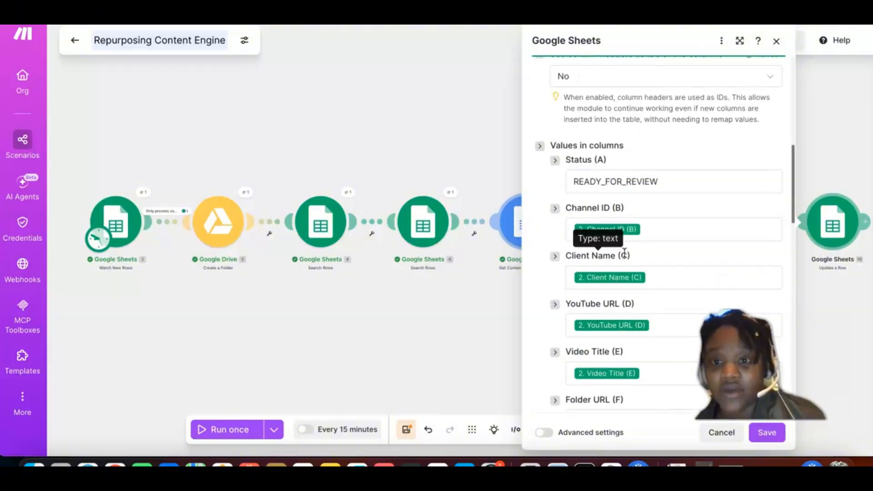
scroll(624, 253, up, 3)
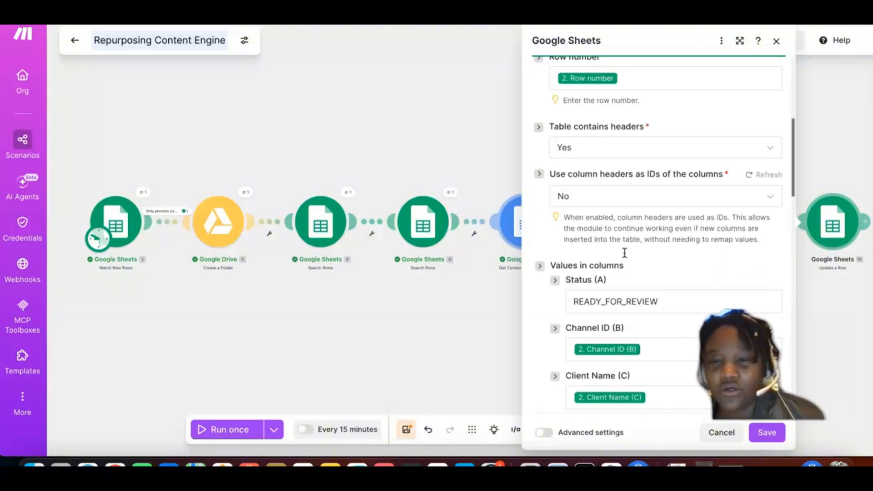
click(766, 434)
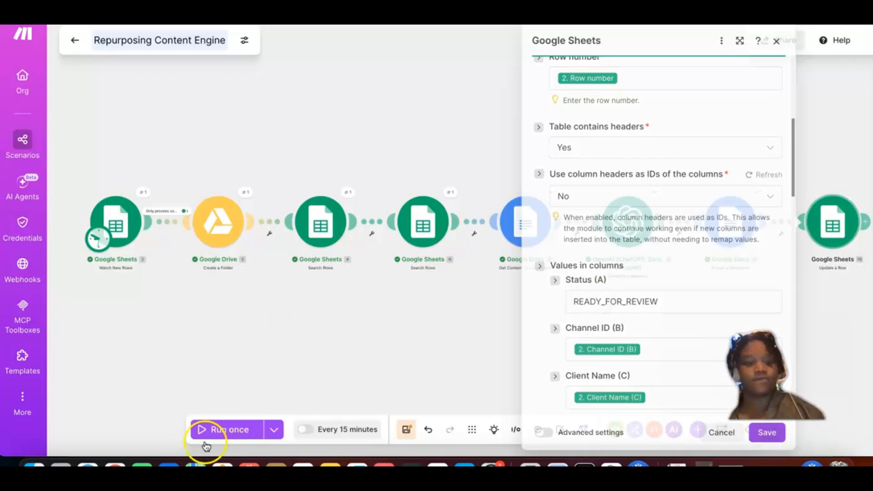
click(407, 430)
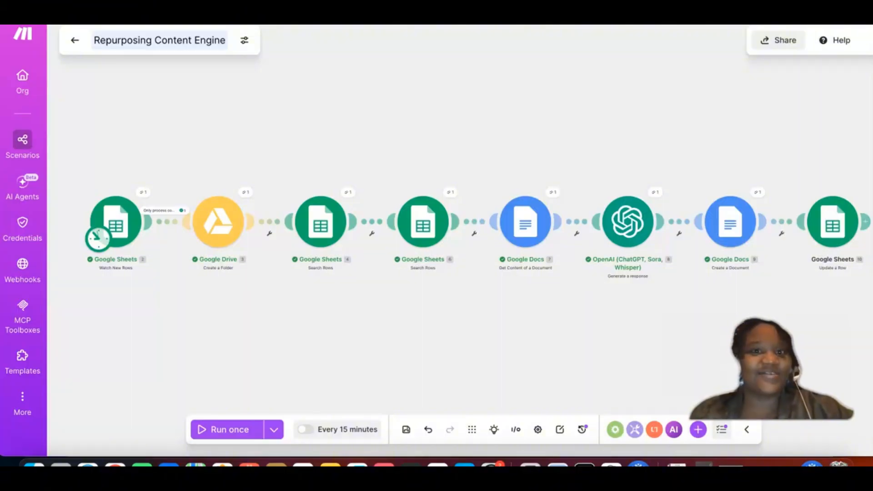
Step: Switch to the Repurposing Content Engine spreadsheet and copy the Test 5 row into row 9 of the Video Queue sheet
click(432, 25)
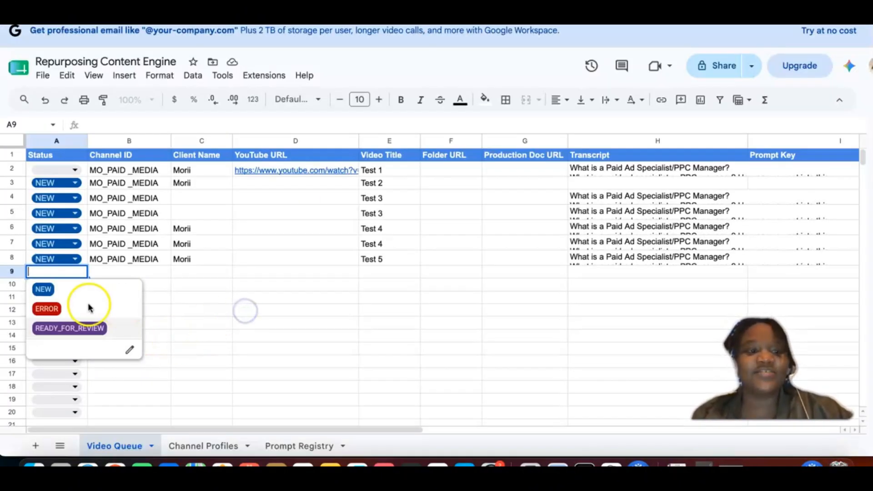
click(56, 275)
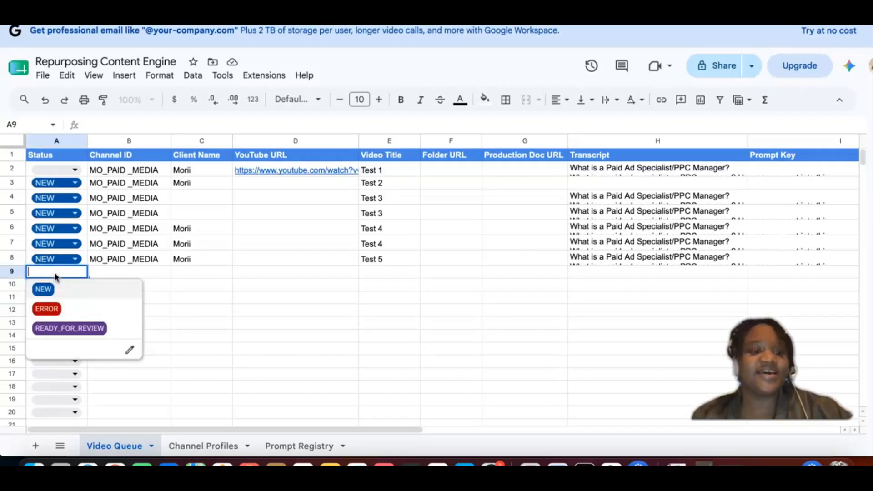
click(252, 286)
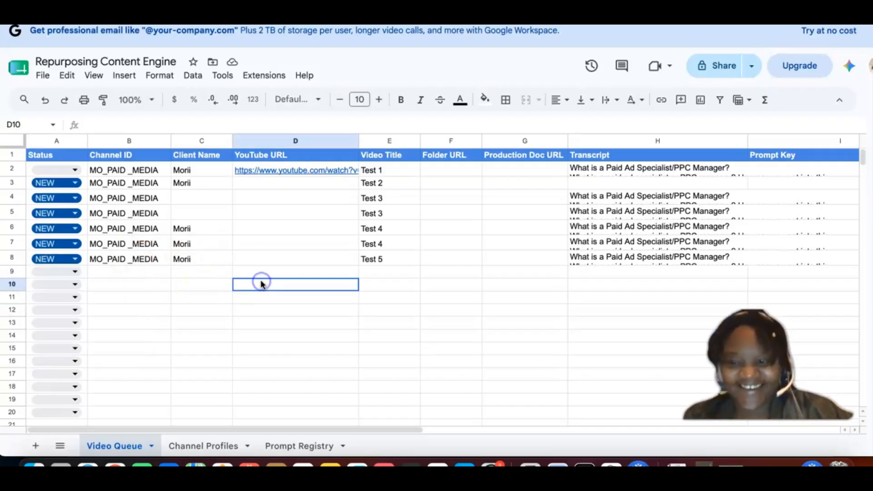
click(21, 259)
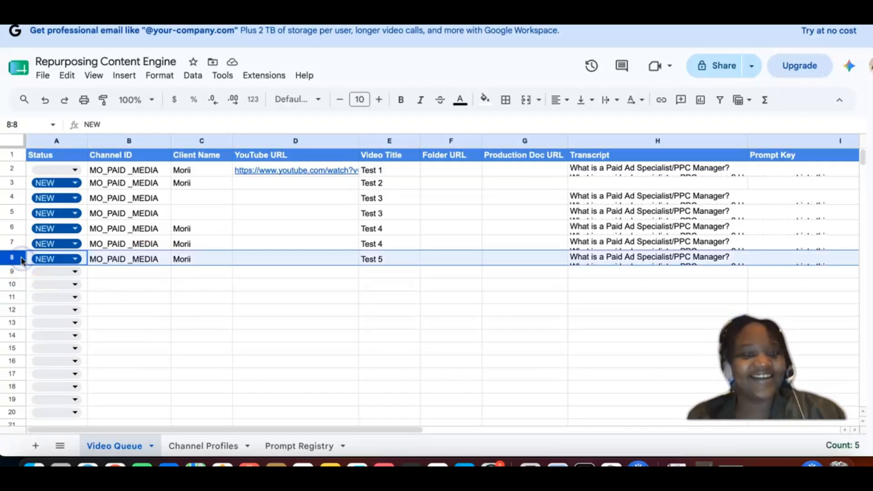
key(ctrl+c)
click(15, 272)
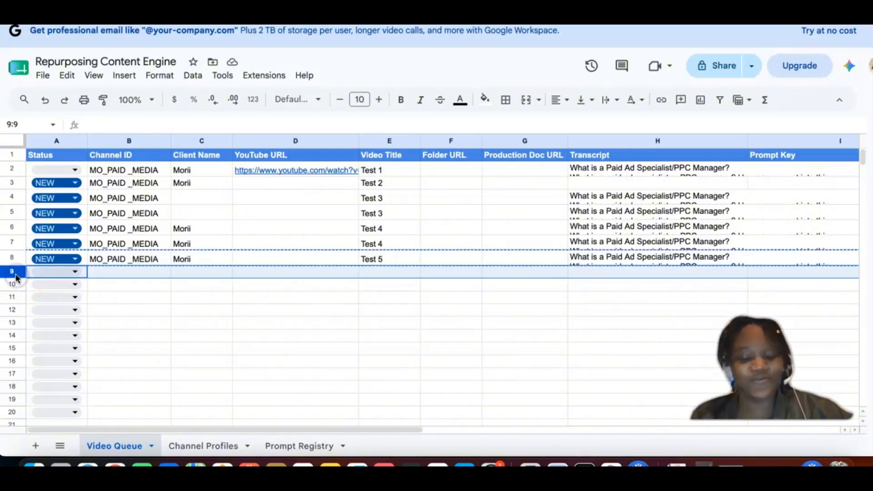
key(ctrl+v)
Step: Change the Video Title in row 9 to Test 6
click(383, 273)
key(BackSpace)
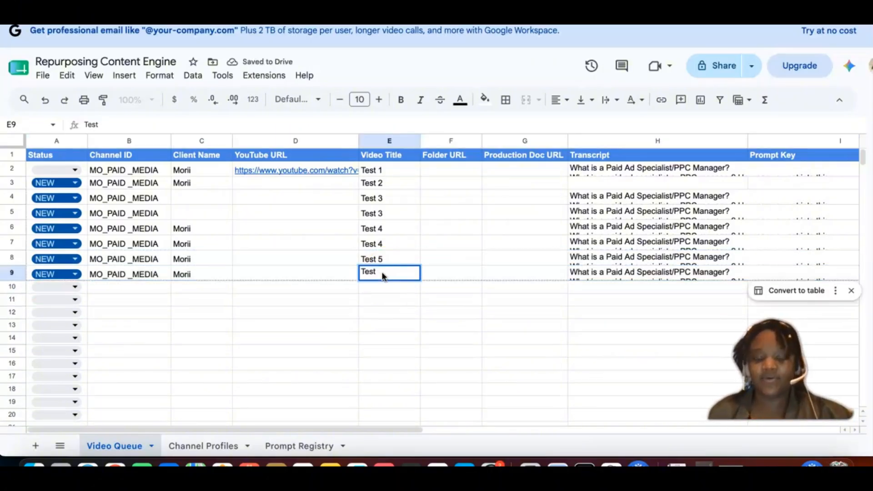
text(6)
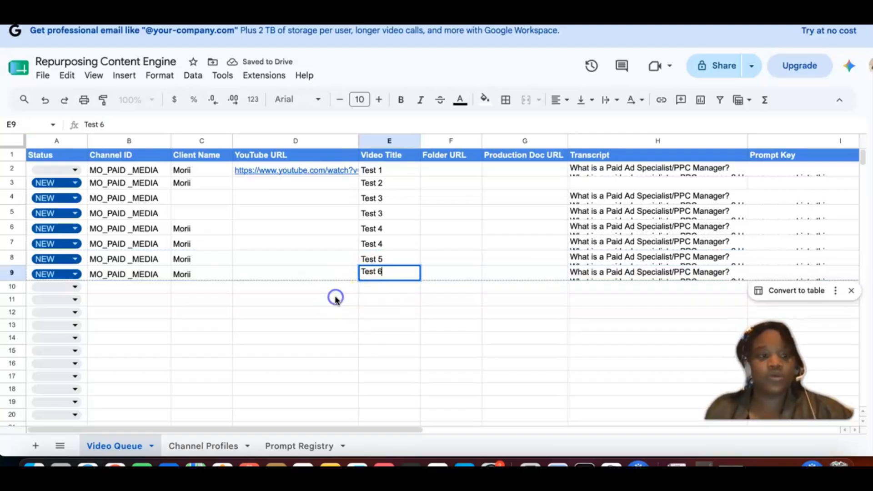
click(335, 298)
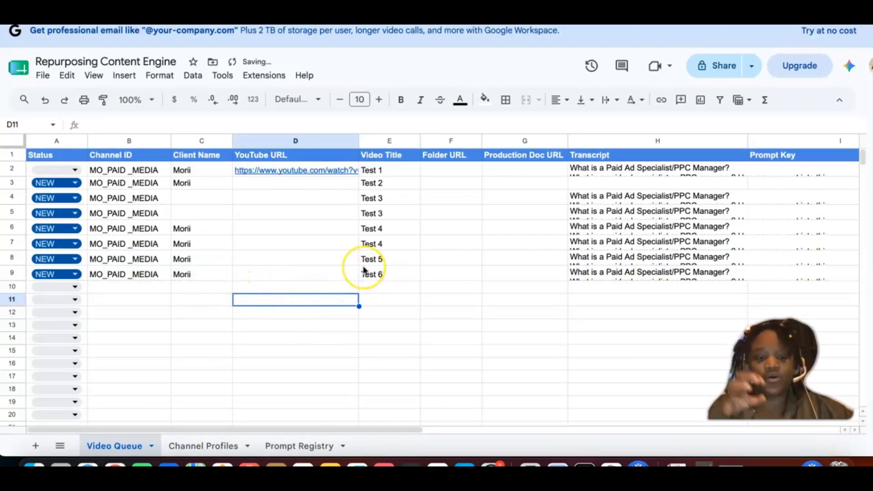
Step: Look over the queued Test 6 row, switch back to Make, and run the scenario once
scroll(364, 271, right, 1)
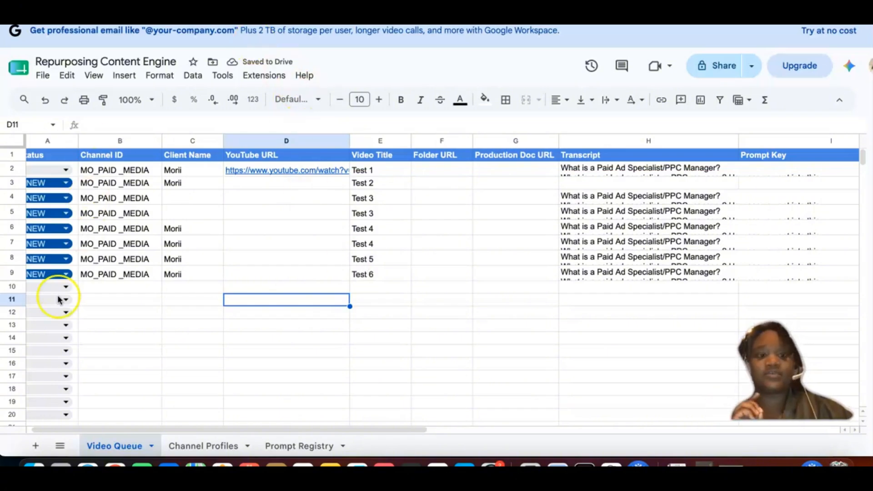
scroll(104, 182, left, 1)
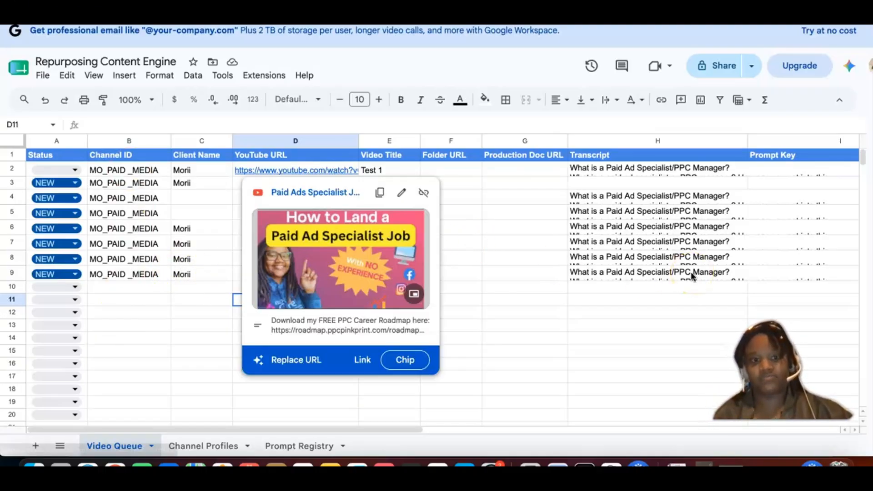
scroll(692, 276, right, 2)
scroll(691, 275, left, 2)
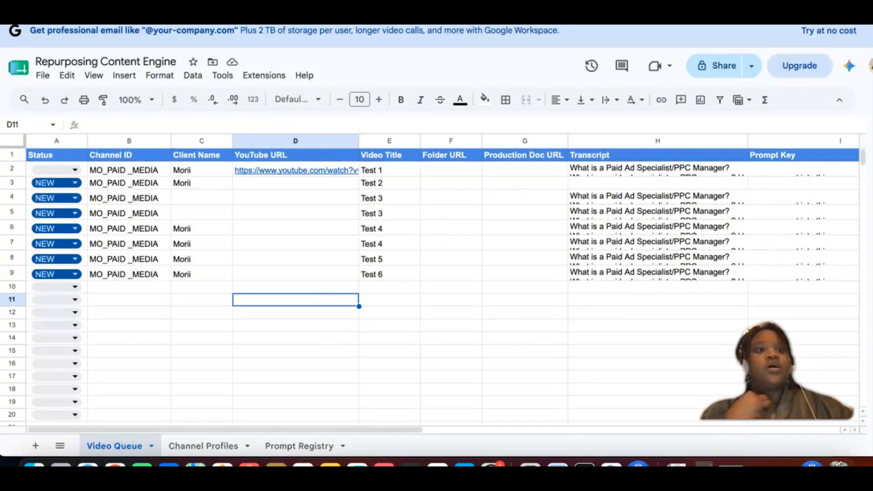
click(109, 15)
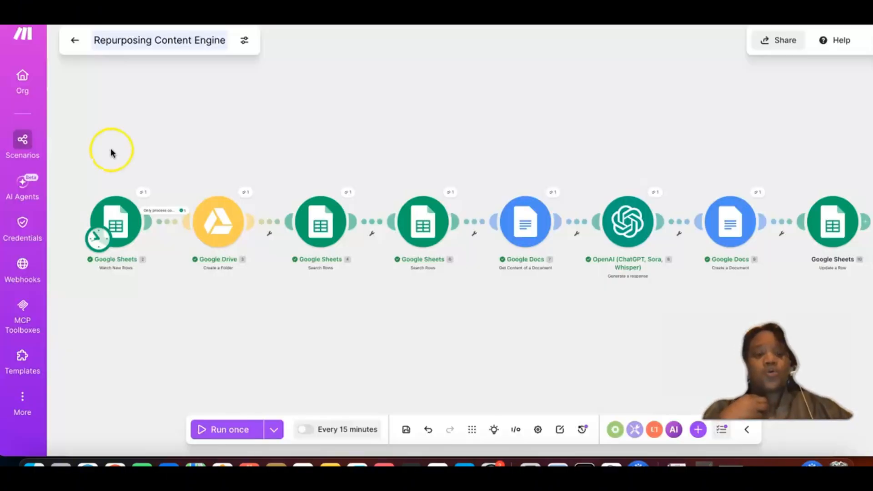
click(200, 429)
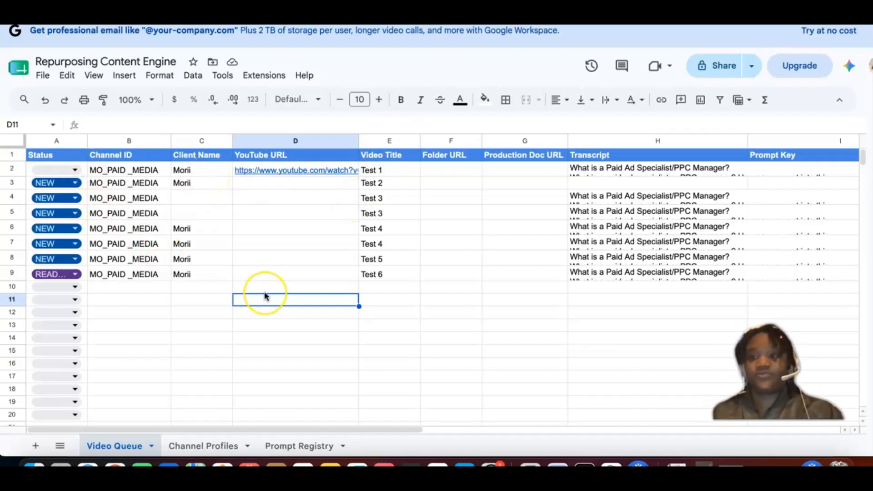
Step: Check the Folder URL and Production Doc URL cells of the Test 6 row and inspect the Prompt Key column
scroll(264, 296, right, 2)
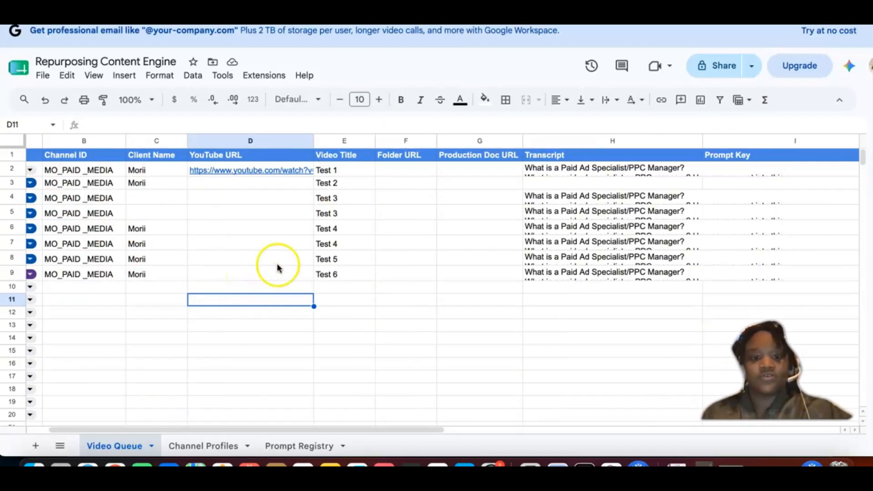
click(390, 278)
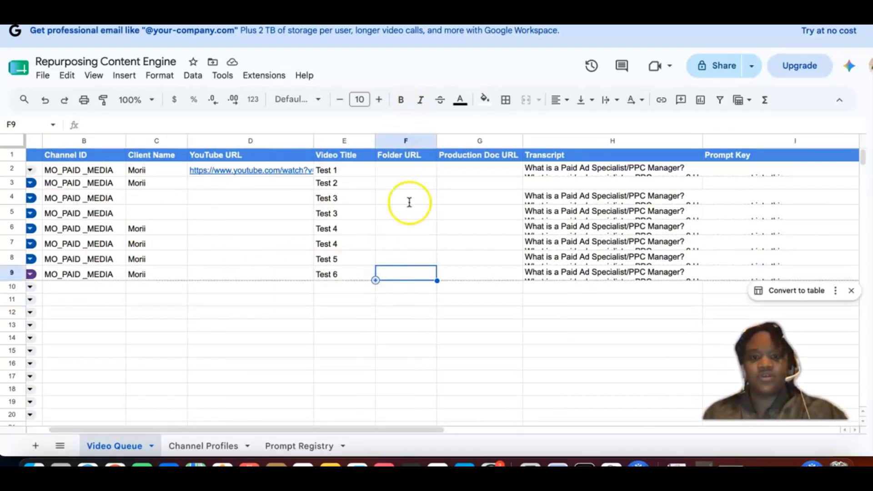
click(480, 276)
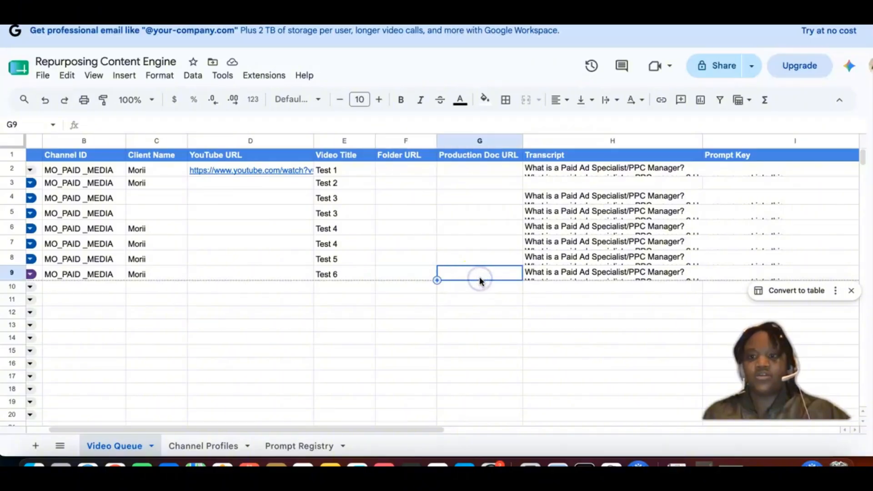
scroll(528, 277, right, 5)
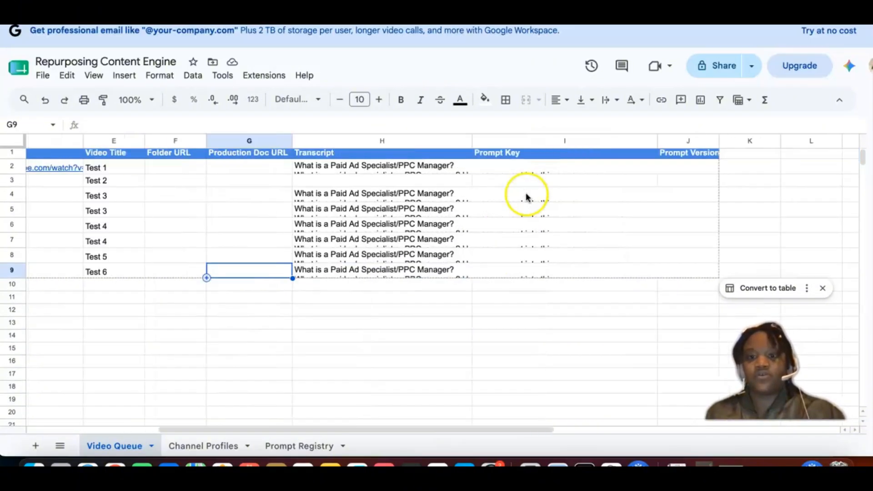
click(523, 143)
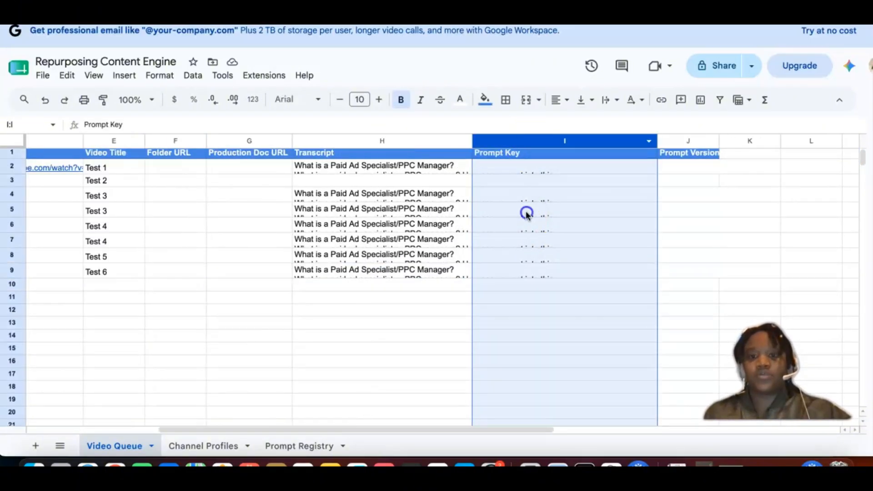
click(524, 174)
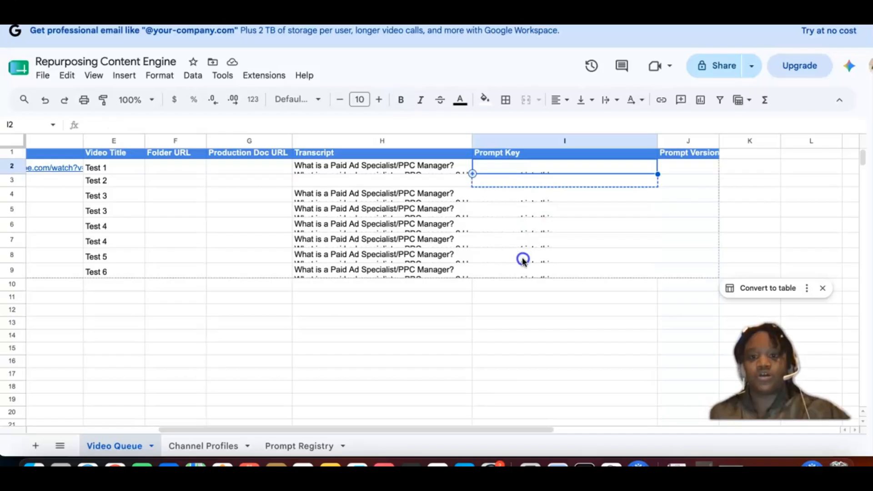
drag(530, 199, 541, 174)
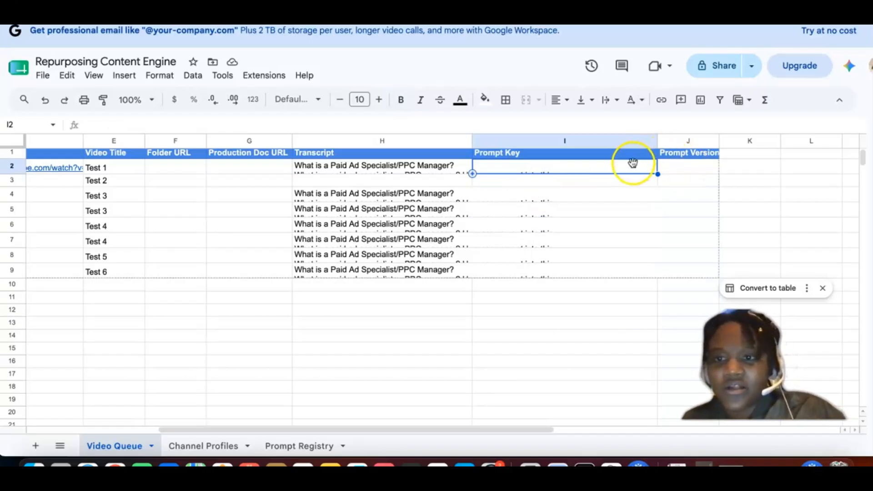
Step: Widen the Prompt Key column and narrow the Transcript column in the Video Queue sheet
drag(657, 141, 728, 141)
drag(472, 140, 433, 141)
click(423, 273)
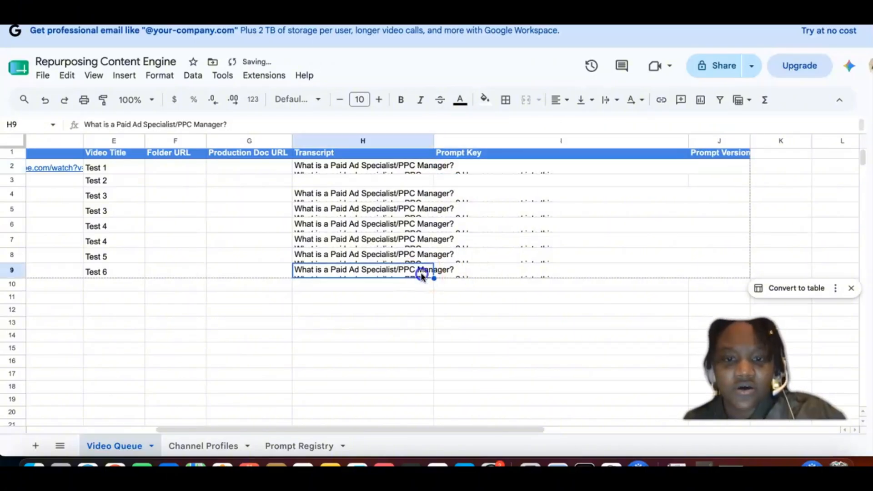
click(480, 283)
click(486, 165)
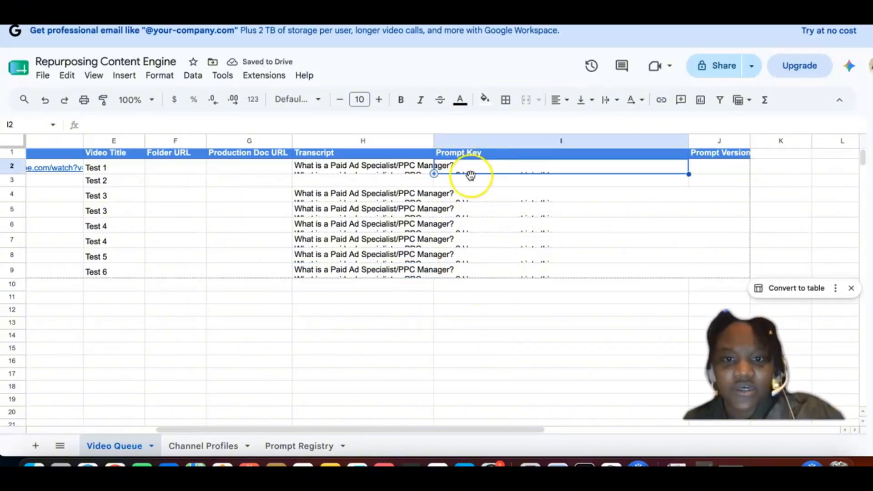
scroll(303, 196, left, 5)
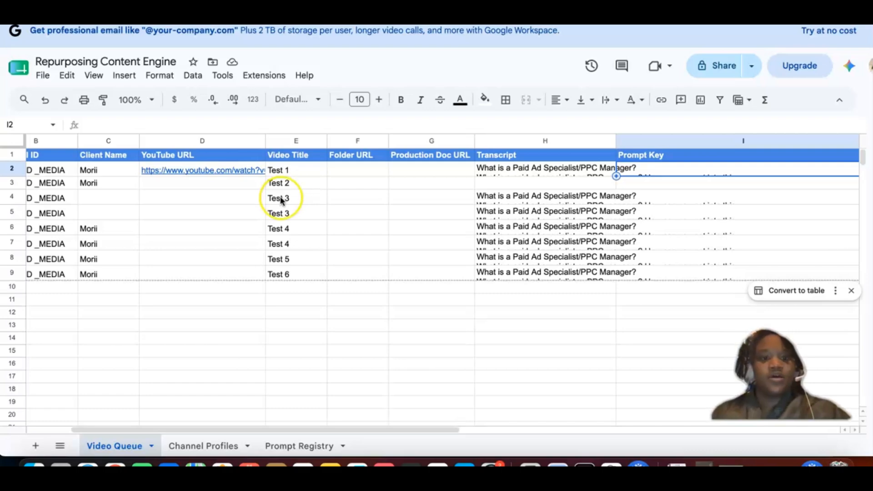
scroll(280, 200, left, 3)
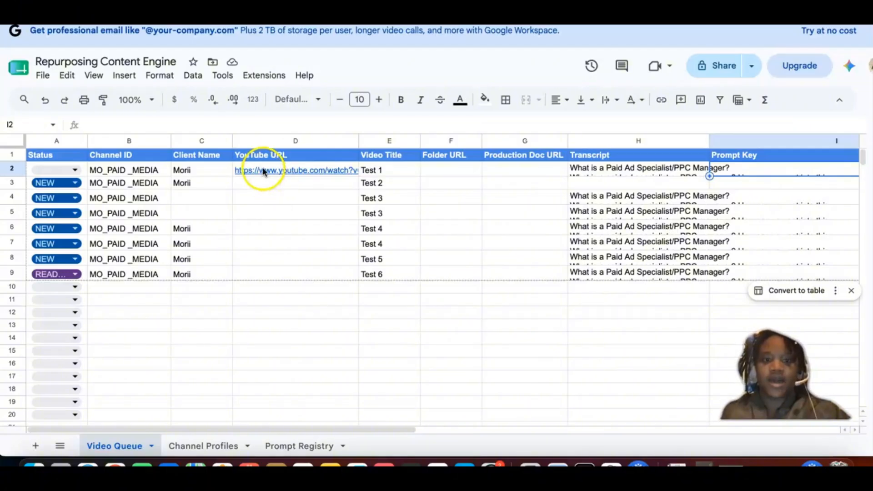
Step: Switch to Google Drive, open the Test 6 document from its folder in 02 Production, and review the Content Repurposing Pack
mouse_move(262, 164)
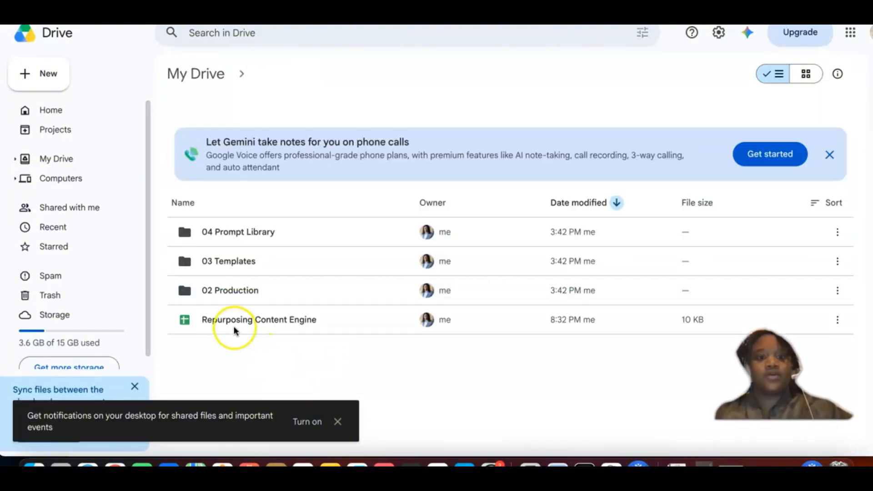
double_click(226, 294)
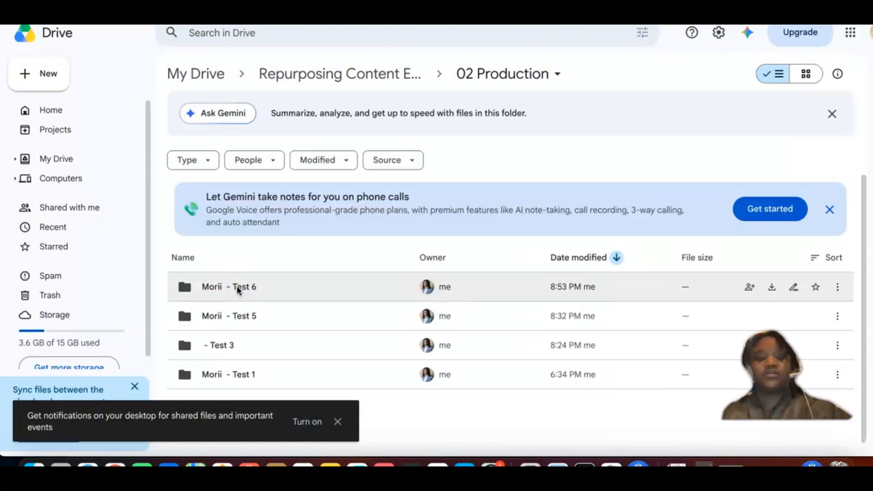
click(237, 285)
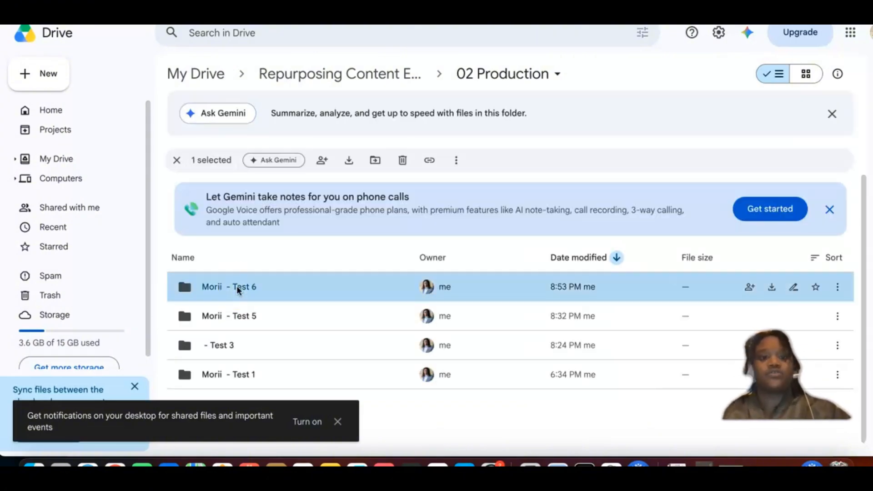
double_click(239, 290)
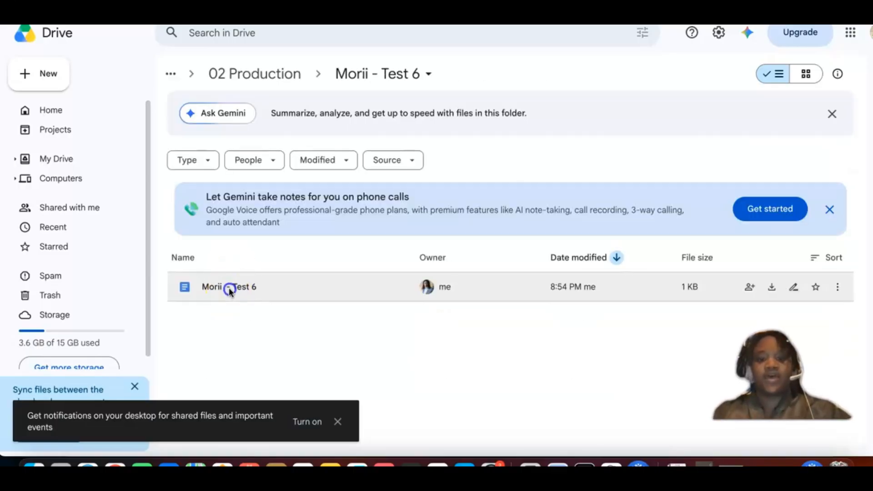
click(230, 291)
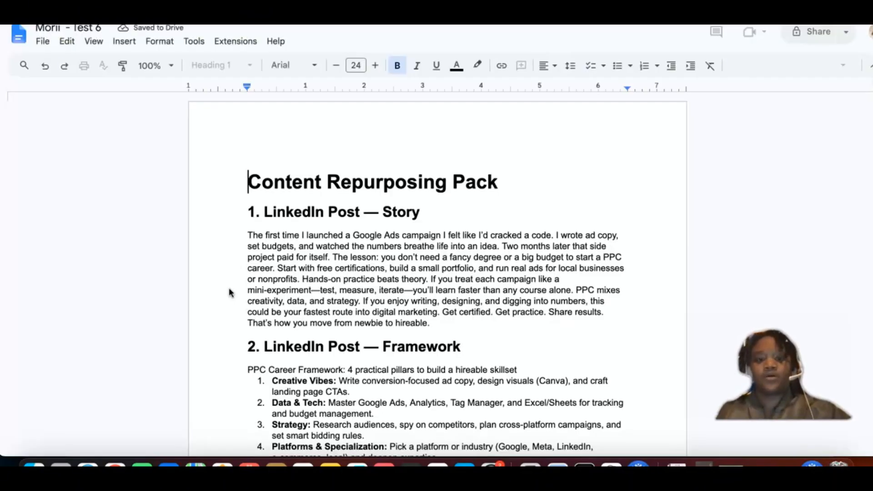
click(229, 290)
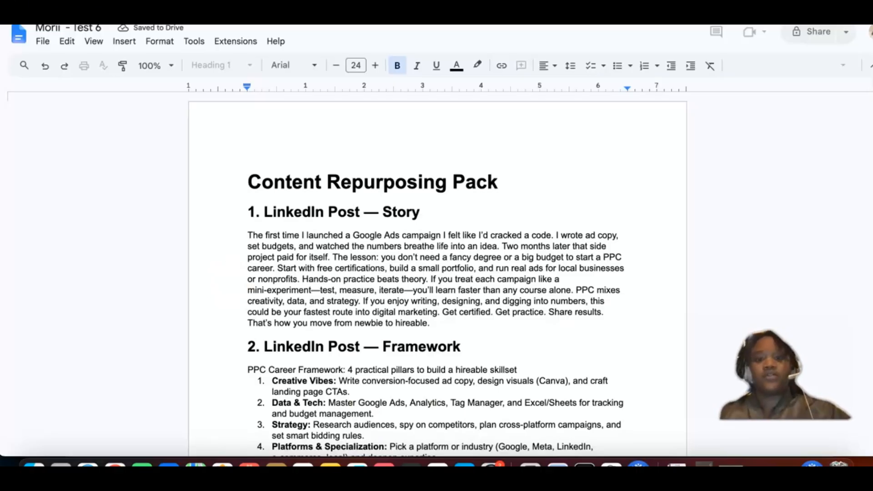
click(384, 350)
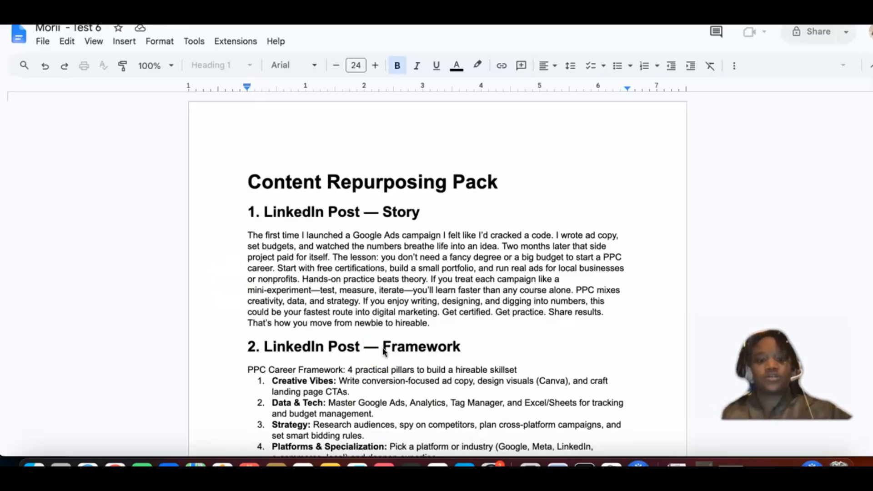
scroll(383, 351, down, 3)
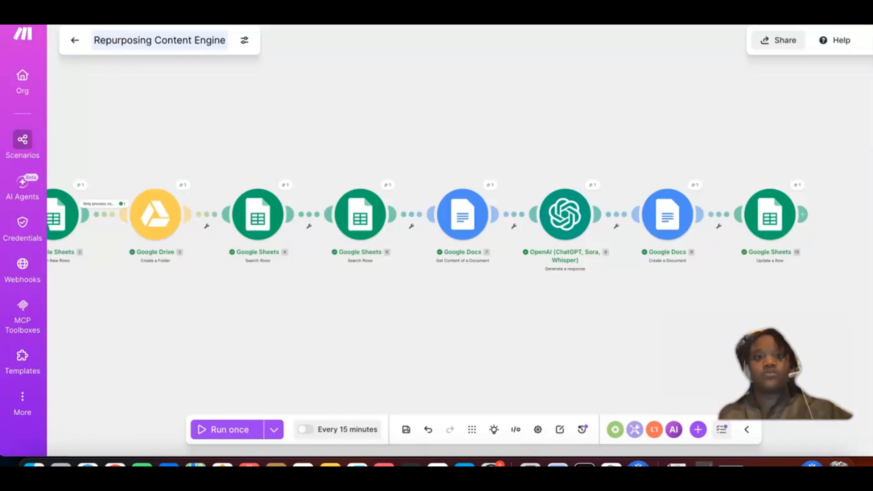
Step: Switch back to Make and review the column mappings in the final Google Sheets Update a Row module, including Folder URL and Production Doc URL
scroll(436, 229, left, 1)
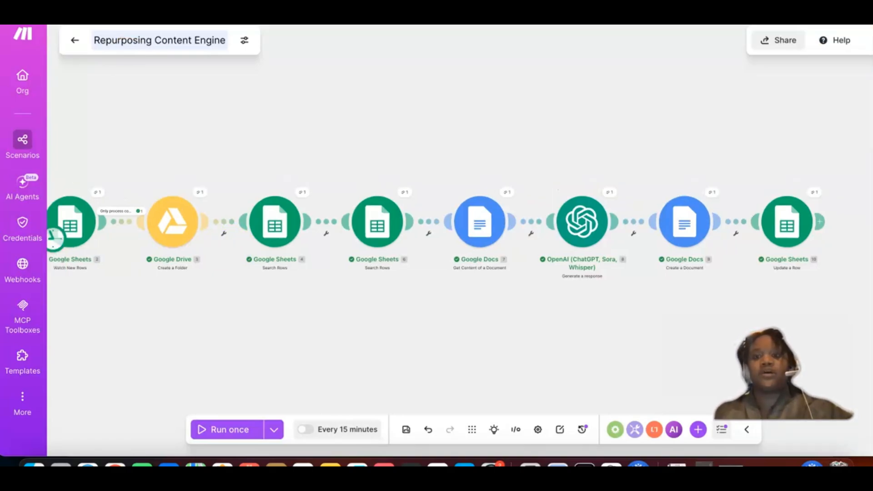
key(ctrl+Tab)
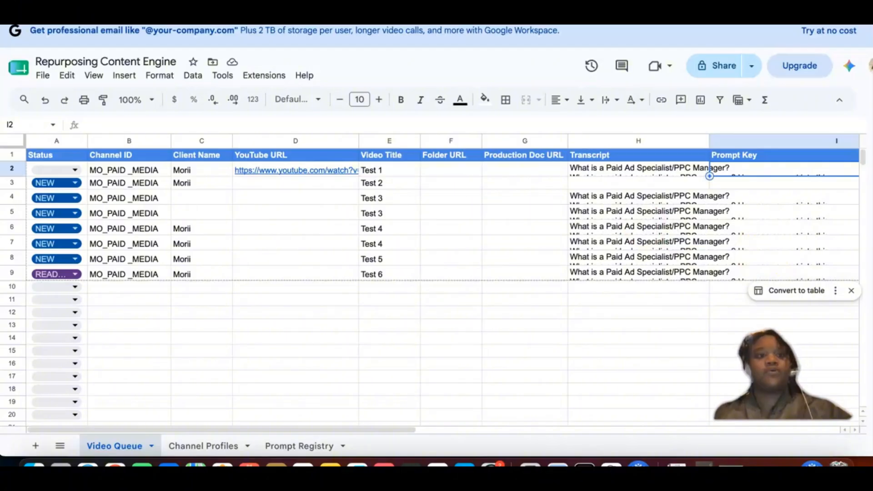
key(ctrl+shift+Tab)
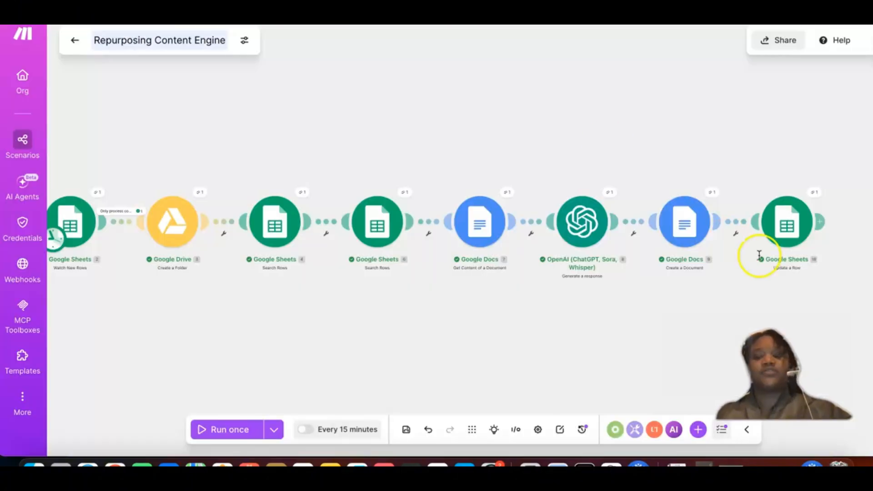
click(796, 234)
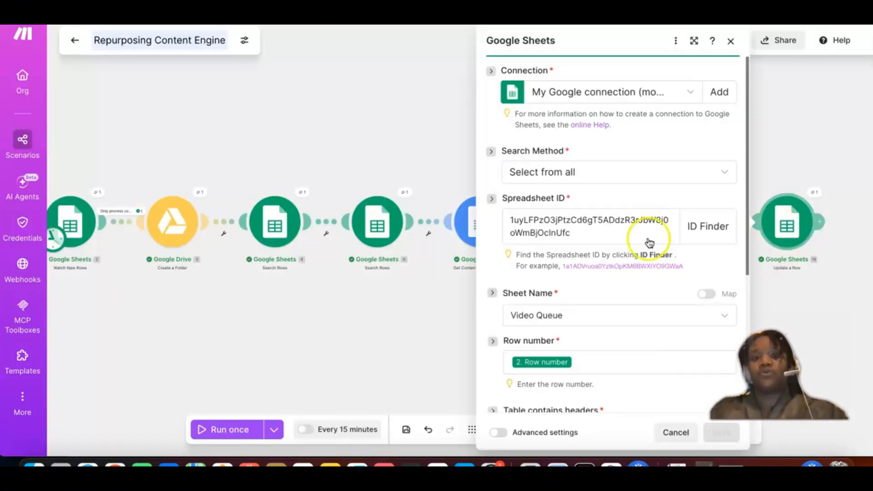
scroll(624, 285, down, 7)
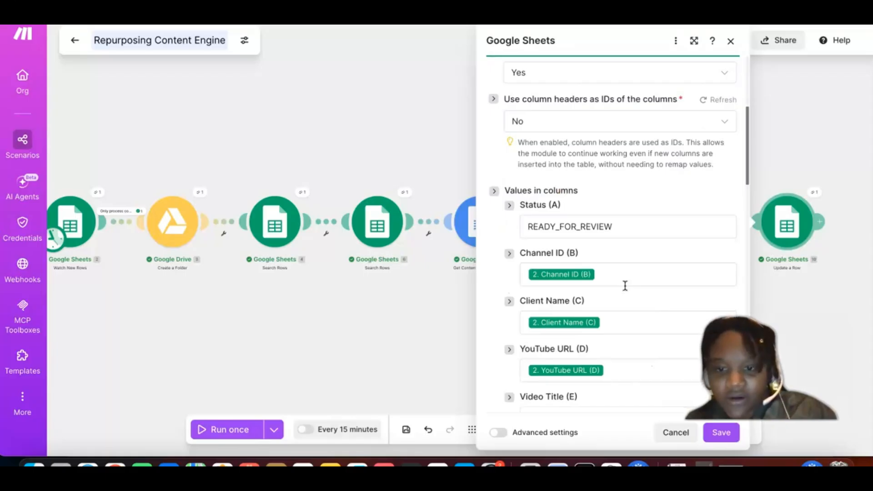
scroll(624, 285, down, 2)
scroll(558, 229, down, 2)
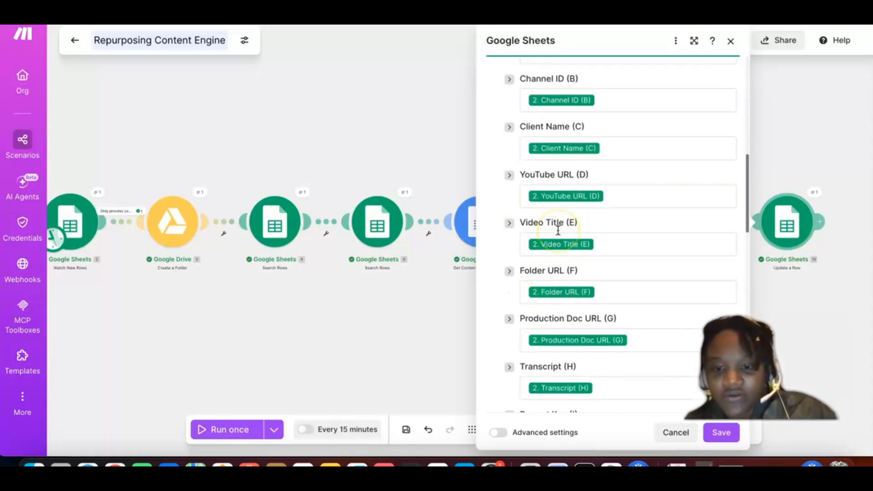
scroll(558, 230, down, 1)
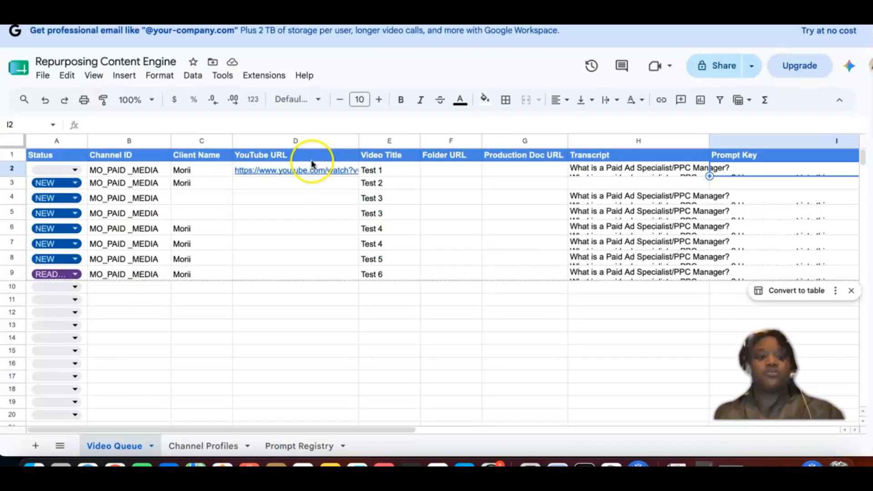
Step: In the Video Queue sheet, set row 10's Status to NEW and copy row 2's Channel ID through Transcript cells into row 10
click(75, 287)
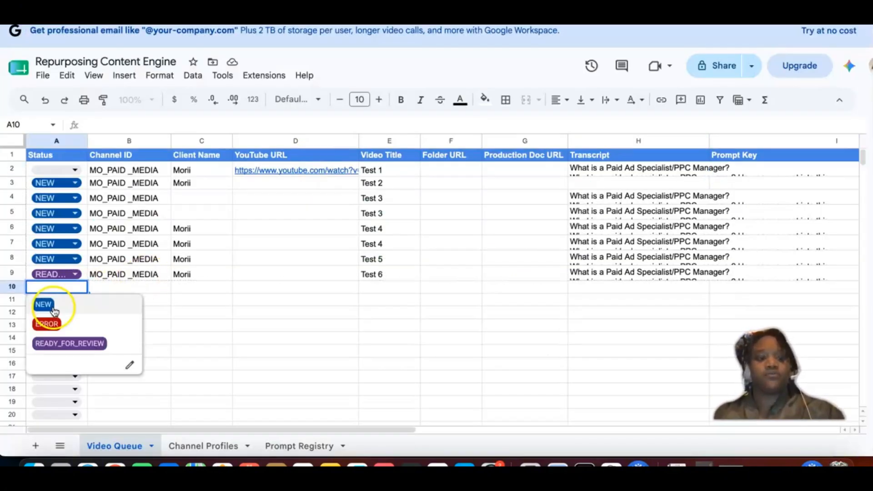
click(56, 310)
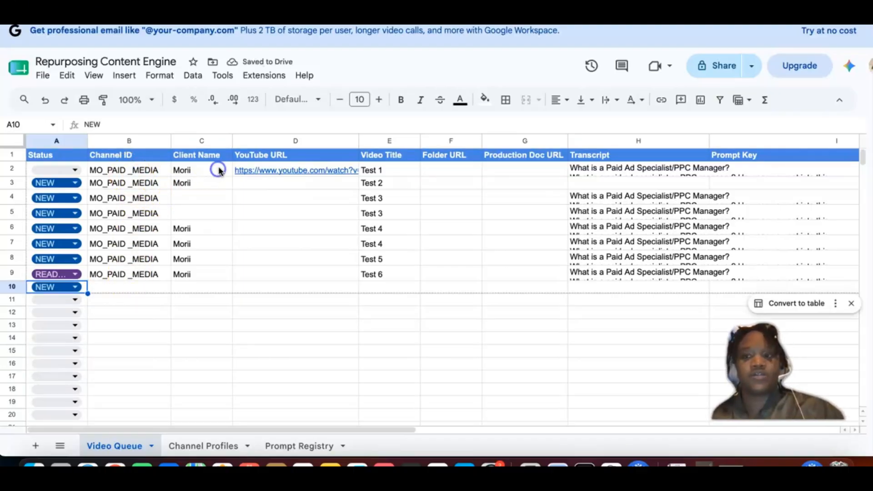
drag(136, 170, 217, 169)
click(689, 171)
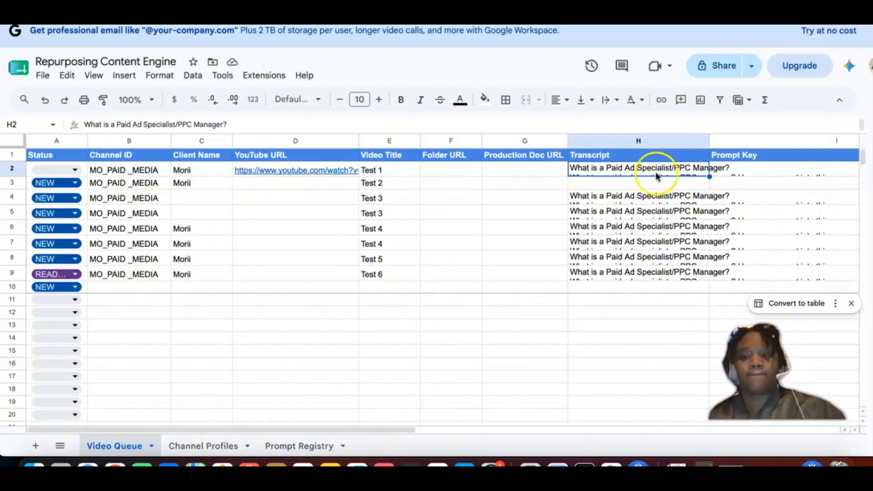
drag(109, 170, 457, 174)
drag(607, 175, 660, 175)
key(ctrl+c)
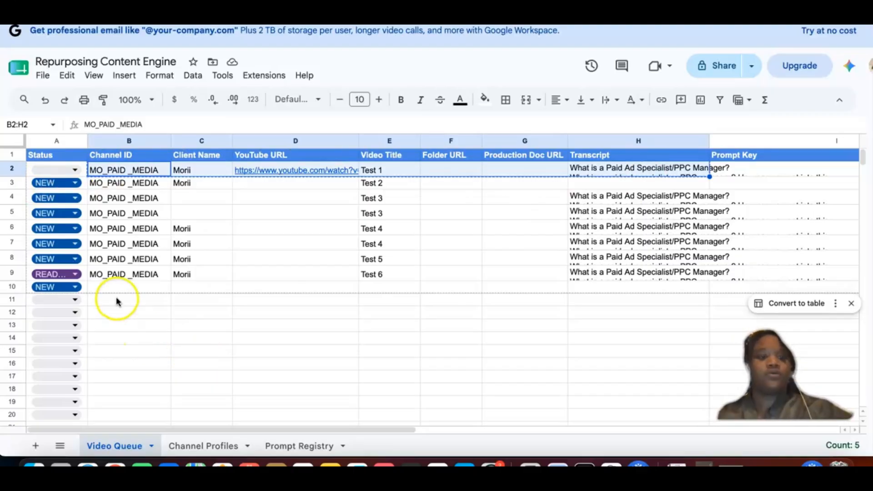
click(113, 286)
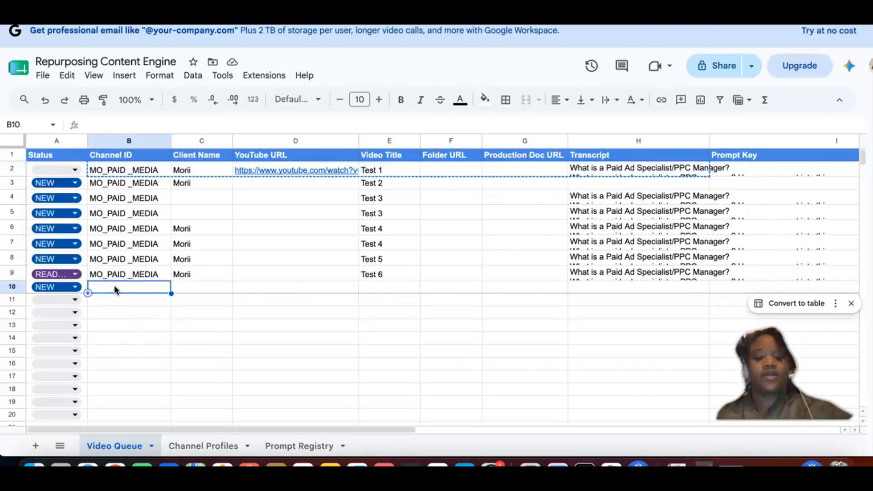
key(ctrl+v)
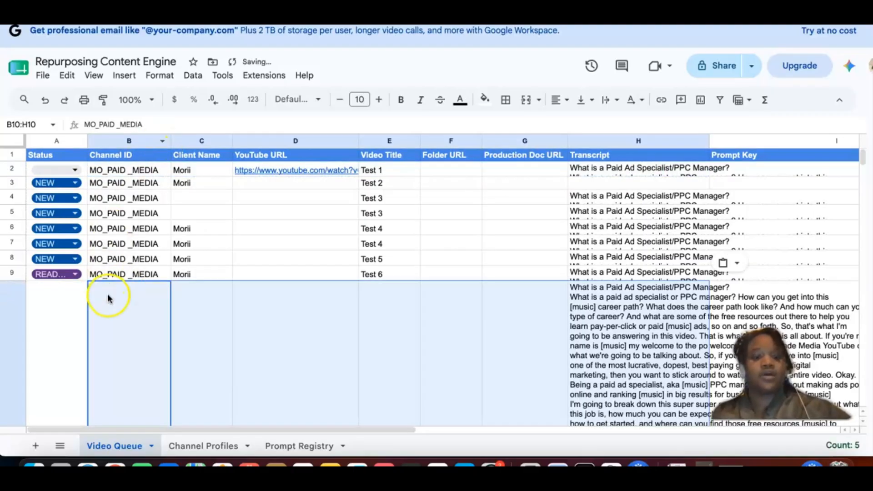
Step: Resize row 10 of the Video Queue sheet to a height of 25 pixels
scroll(21, 281, down, 3)
right_click(15, 275)
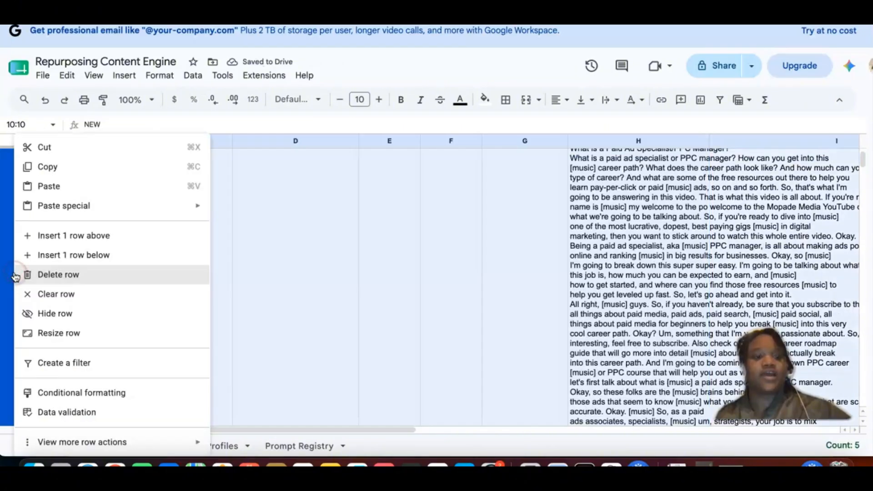
click(54, 334)
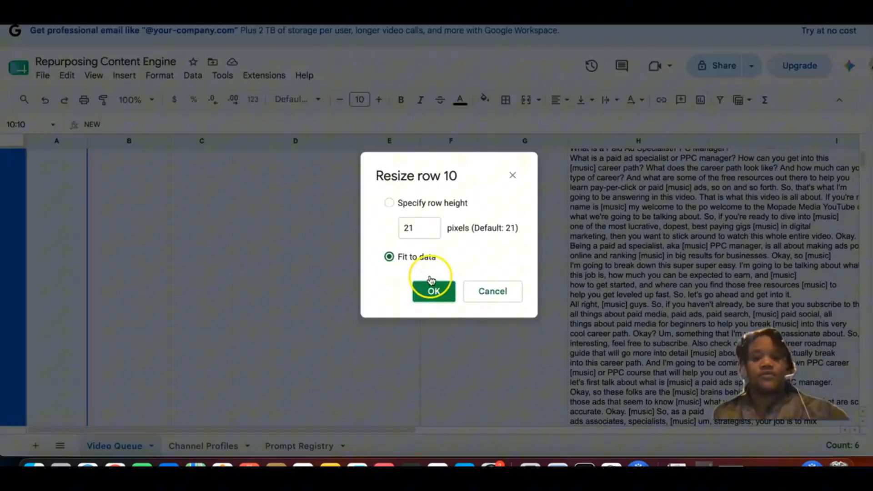
click(423, 229)
key(BackSpace)
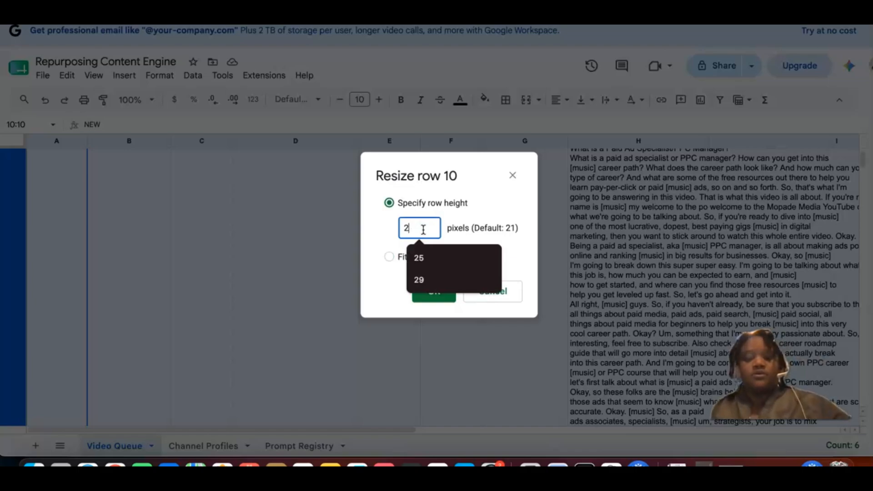
text(5)
click(429, 290)
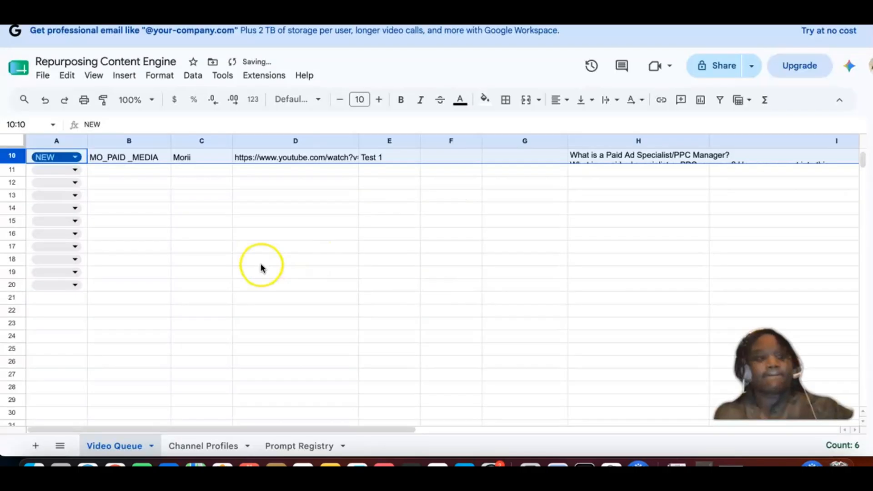
Step: Change the Video Title in row 10 to Test 7
scroll(273, 271, up, 3)
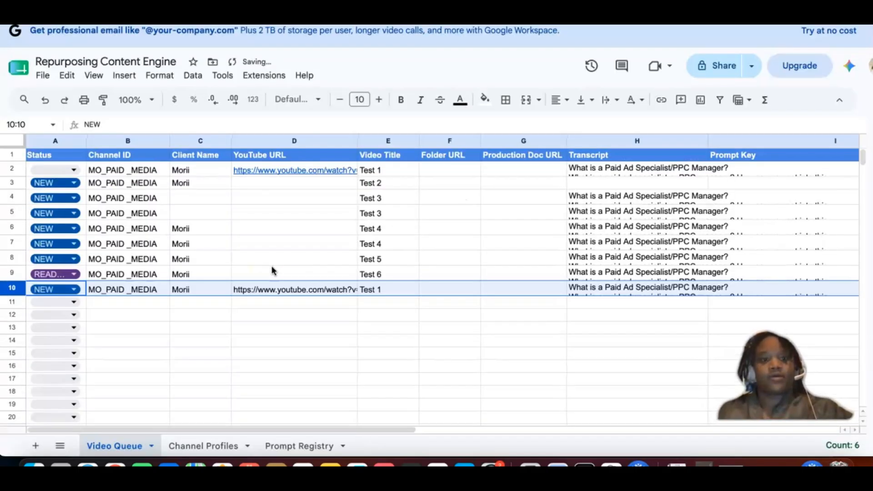
double_click(379, 288)
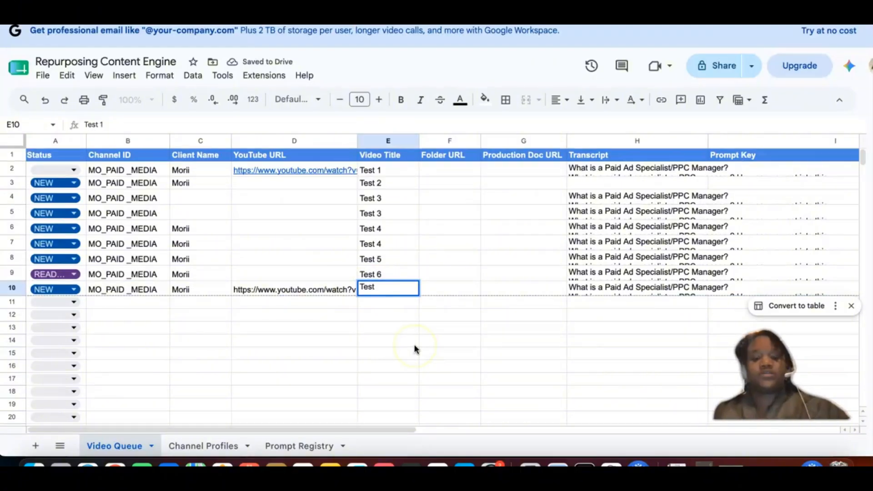
text(67)
key(BackSpace)
key(BackSpace)
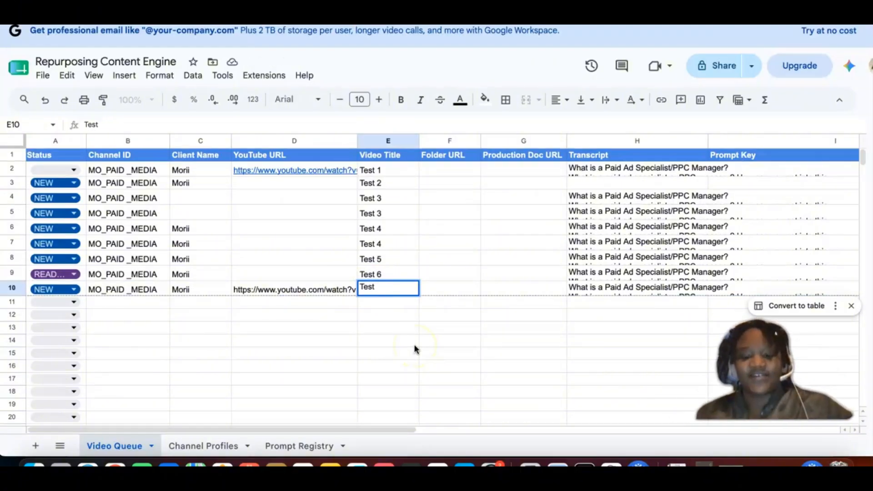
text(7)
click(403, 382)
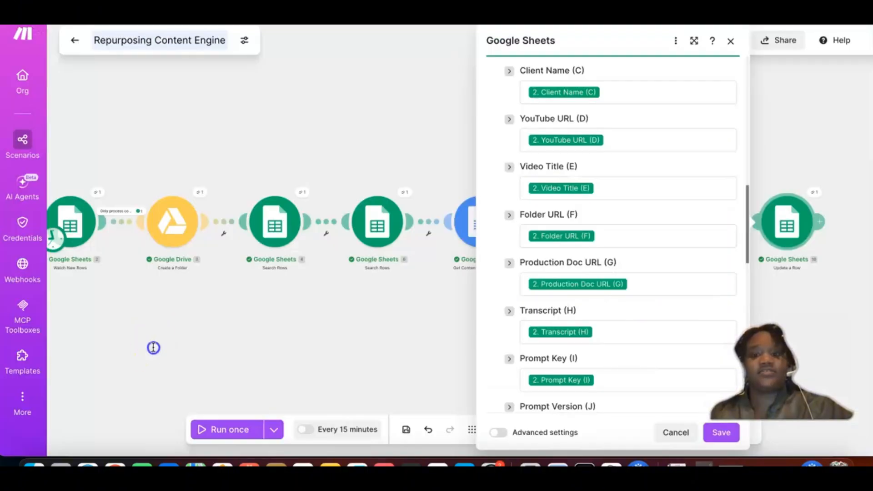
Step: Switch back to Make, close the Update a Row settings, and run the scenario once for the new queue row
click(181, 341)
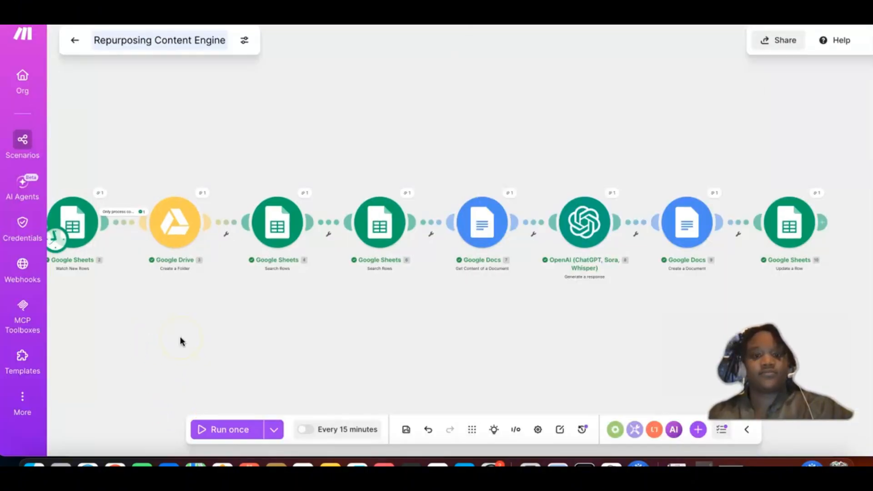
click(212, 430)
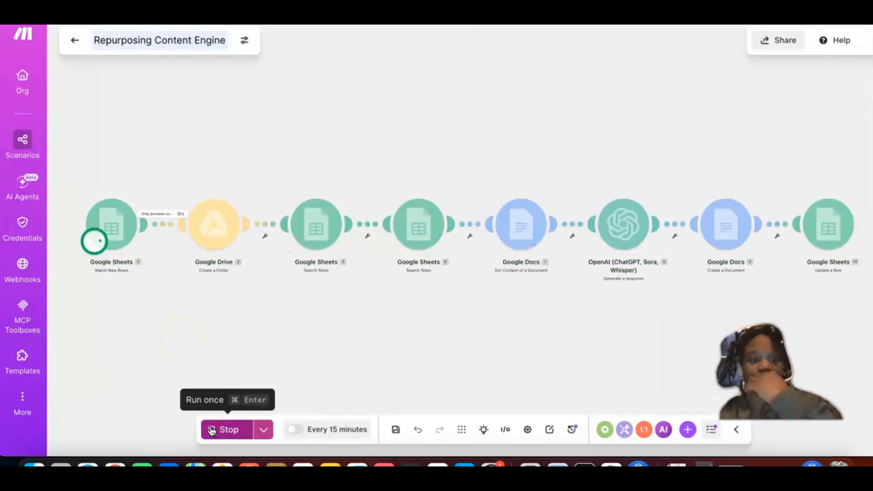
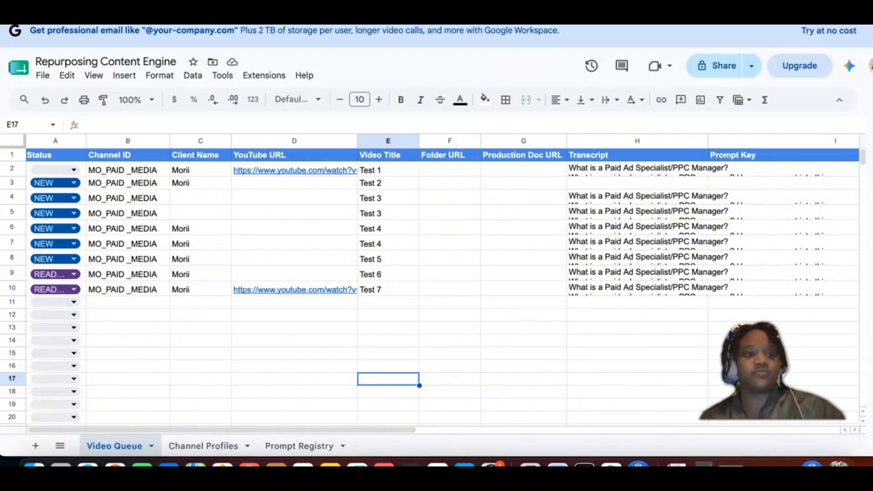
Step: In Make's Repurposing Content Engine scenario, open the final Update a Row module's settings and review its column mappings through Prompt Version
key(super+Tab)
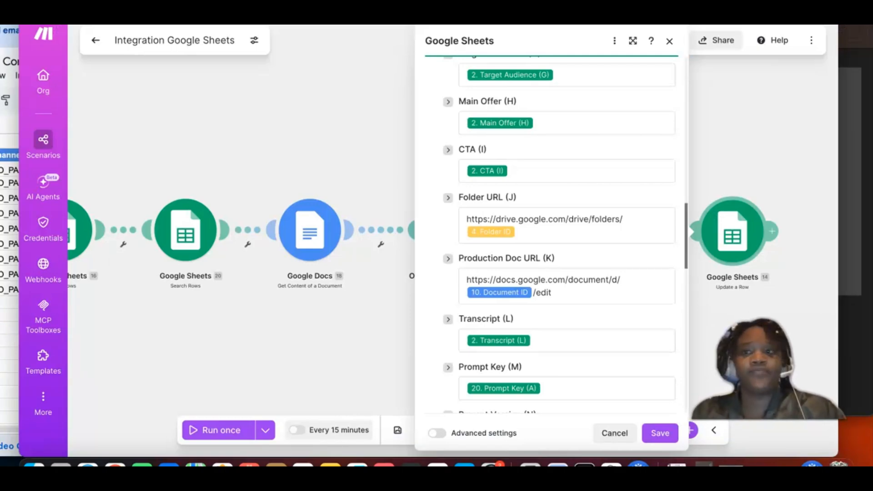
key(super+Tab)
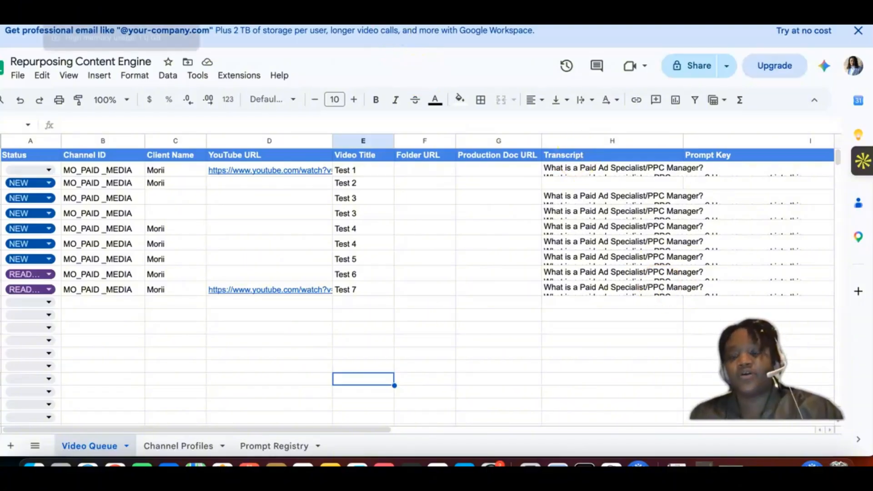
key(super+Tab)
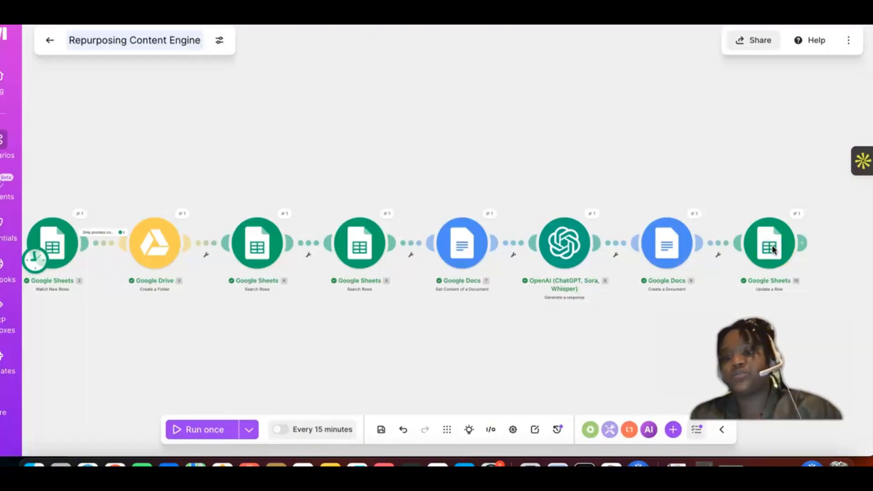
click(762, 243)
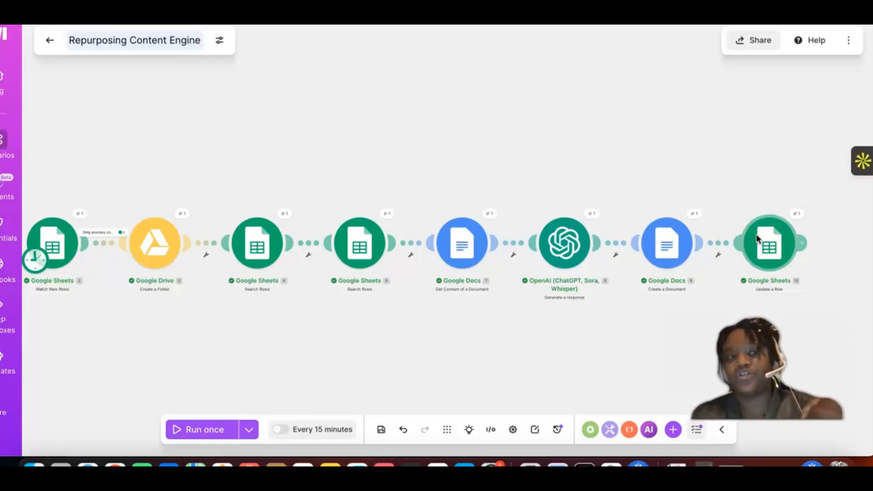
click(757, 239)
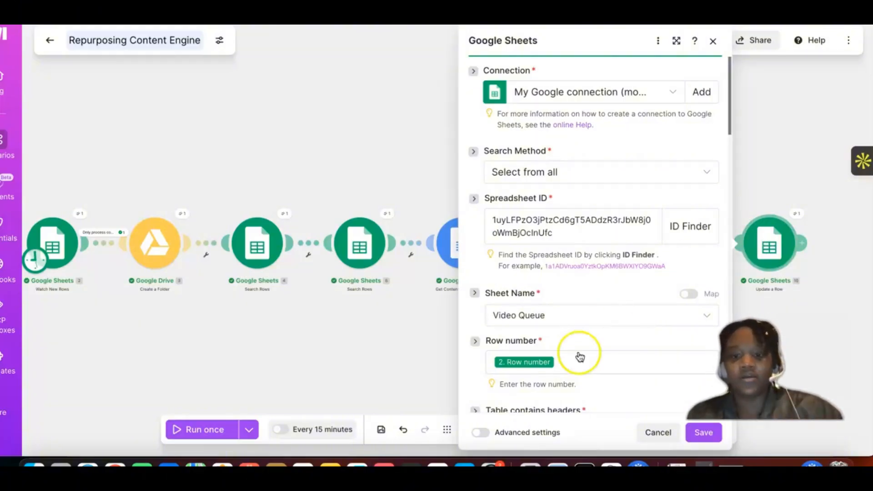
scroll(544, 334, down, 2)
scroll(544, 334, down, 10)
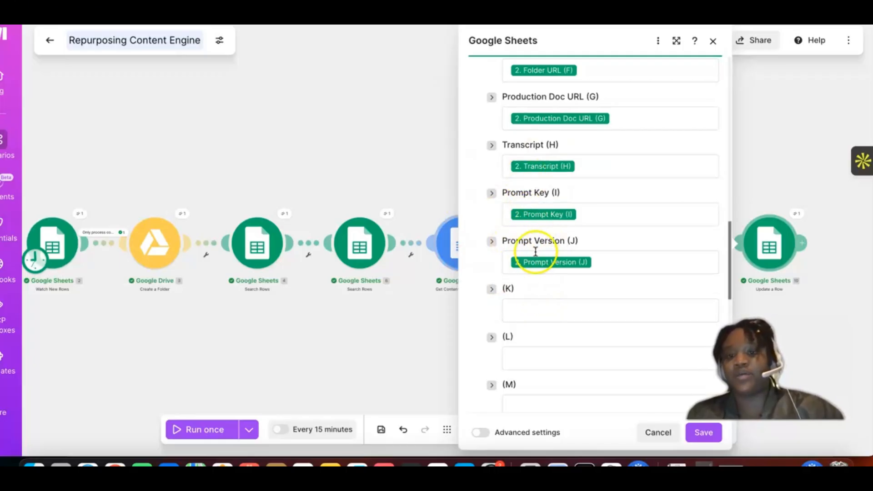
scroll(545, 221, up, 3)
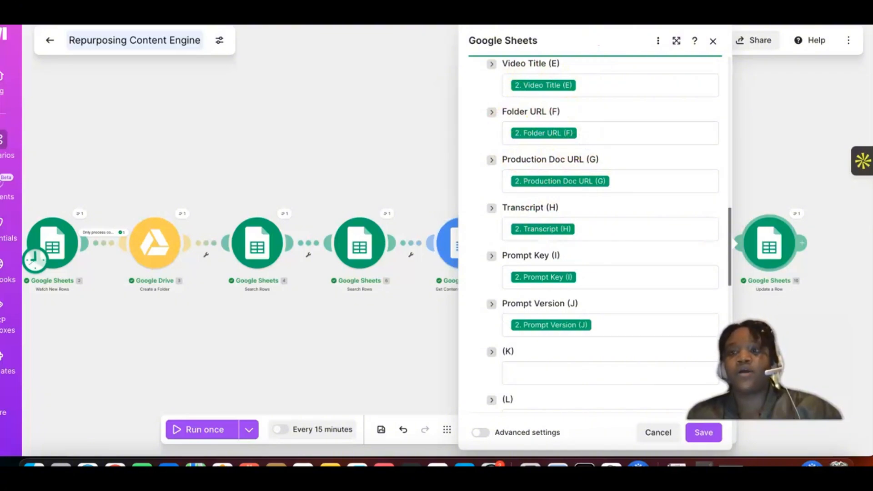
drag(728, 26, 647, 26)
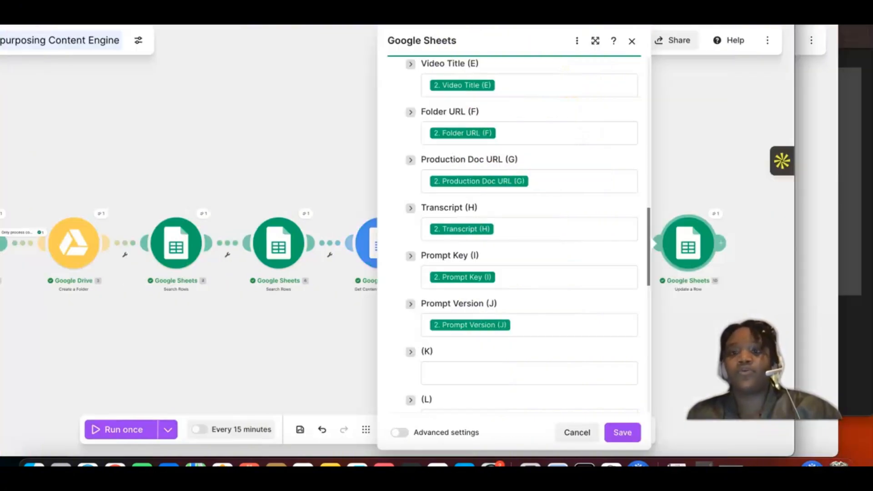
click(813, 93)
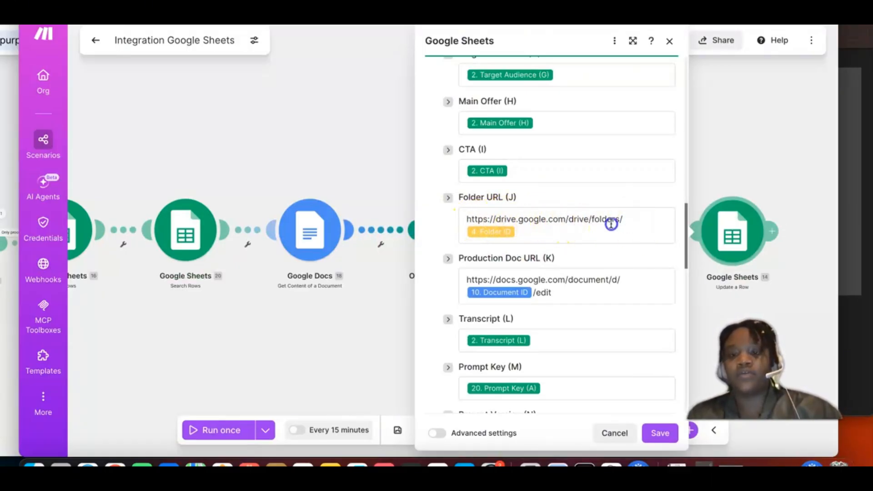
drag(611, 223, 457, 219)
key(super+c)
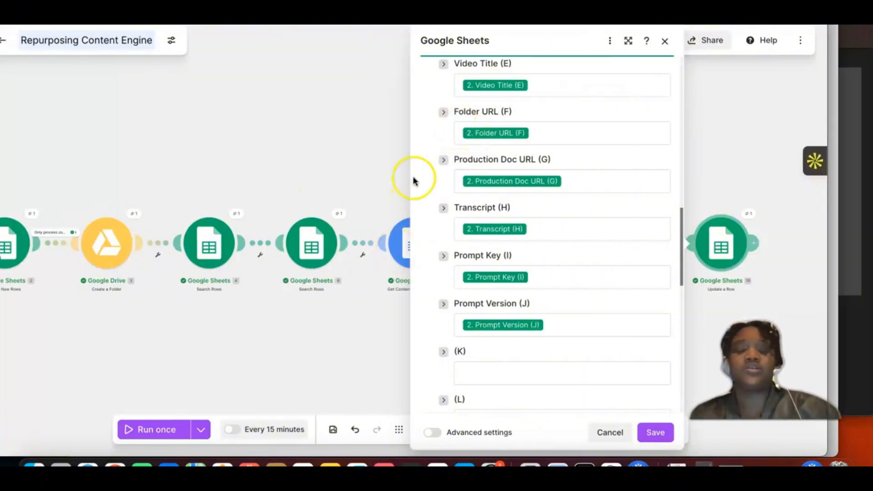
click(463, 137)
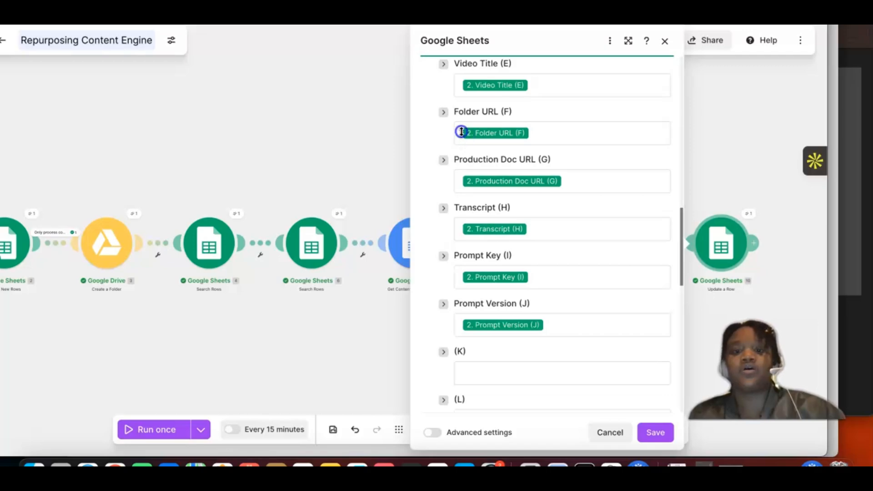
click(460, 135)
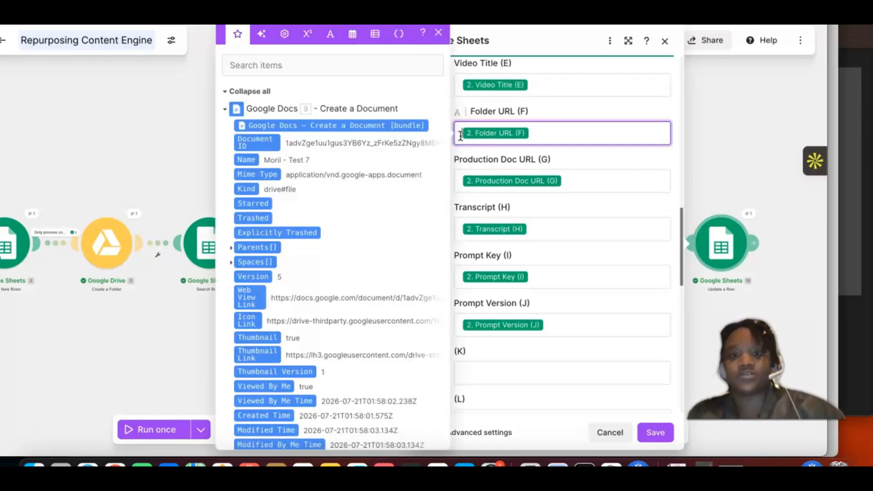
key(super+v)
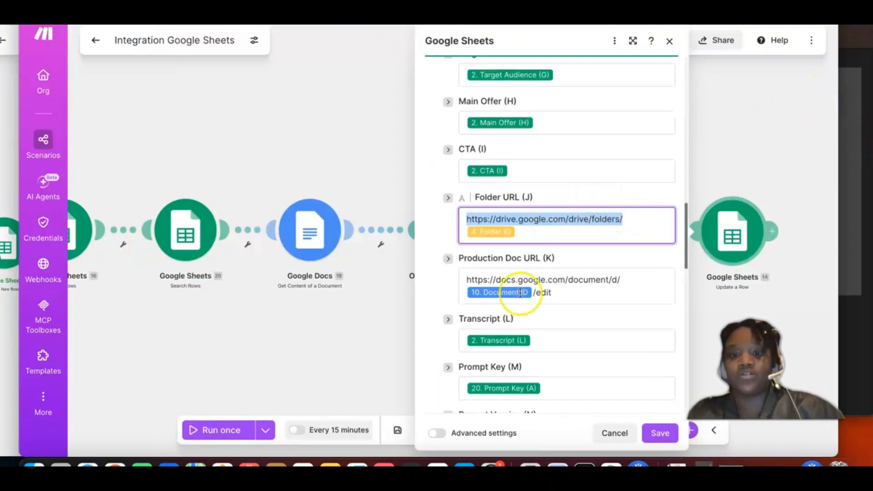
triple_click(464, 282)
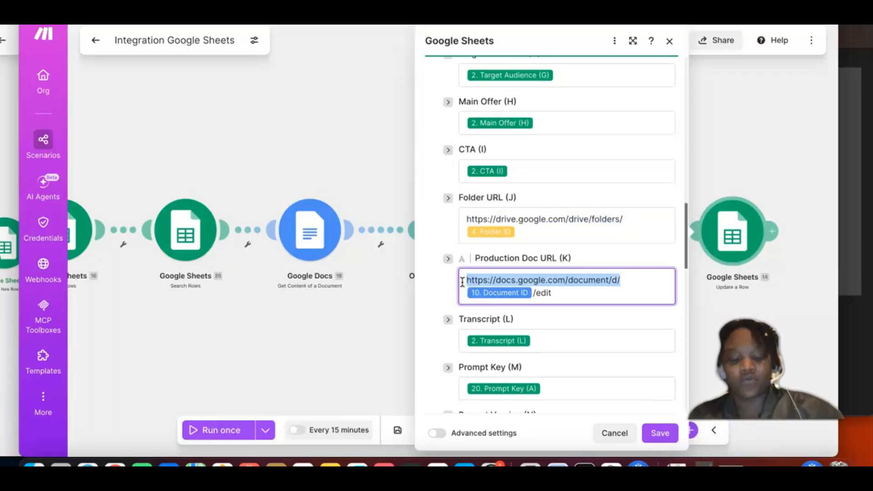
mouse_move(26, 304)
mouse_down()
mouse_move(521, 304)
mouse_move(281, 284)
mouse_move(15, 296)
mouse_up()
key(super+c)
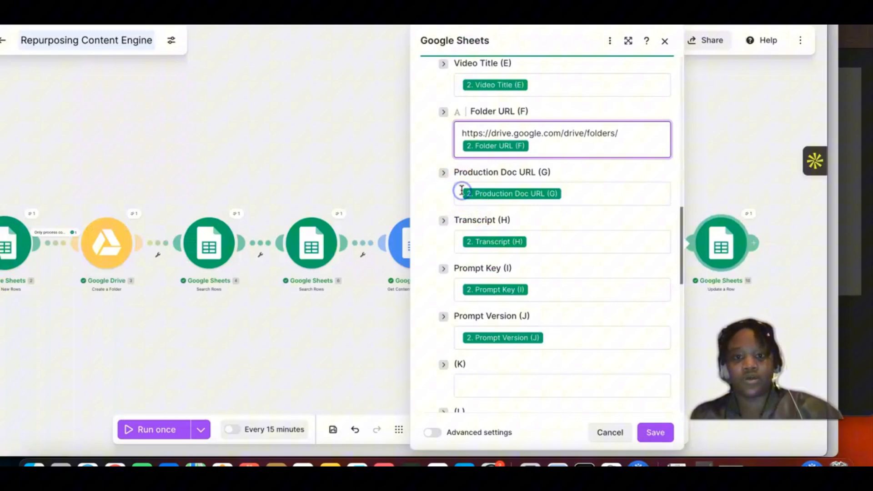
click(461, 191)
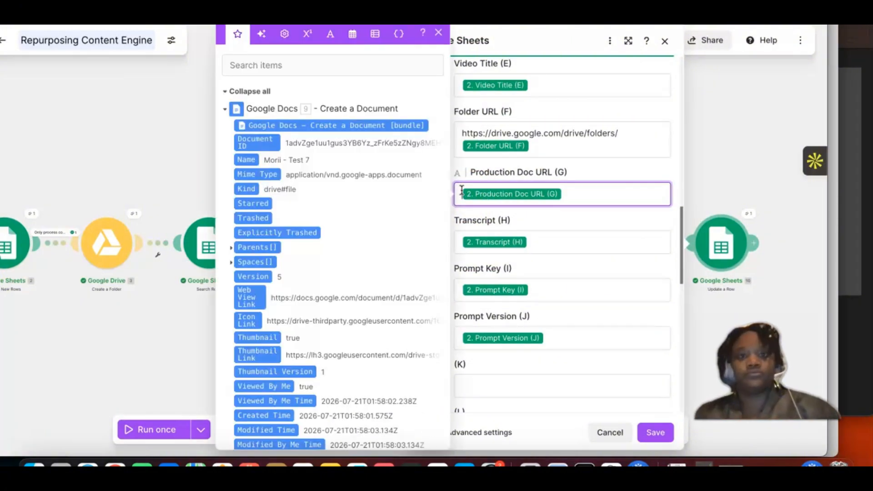
key(super+v)
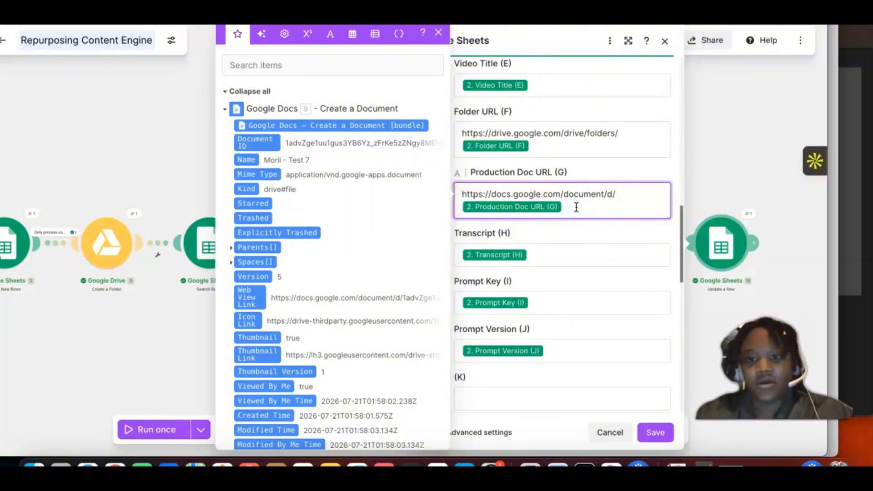
key(BackSpace)
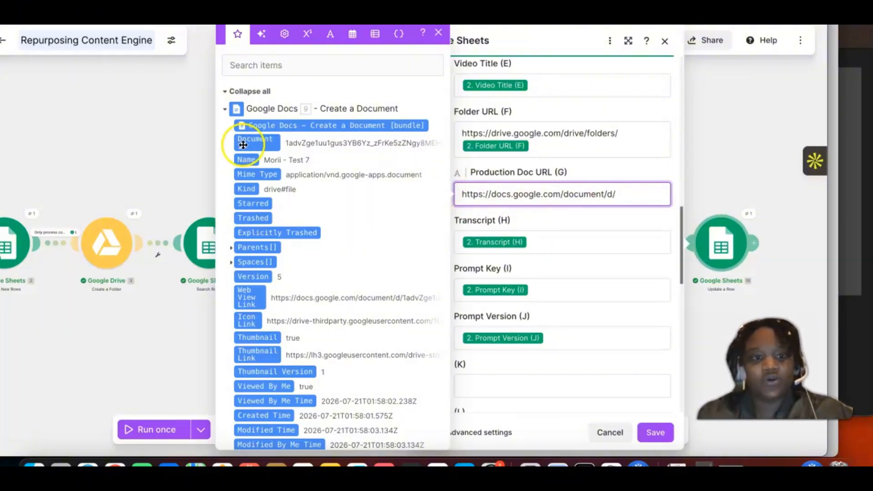
drag(251, 142, 503, 214)
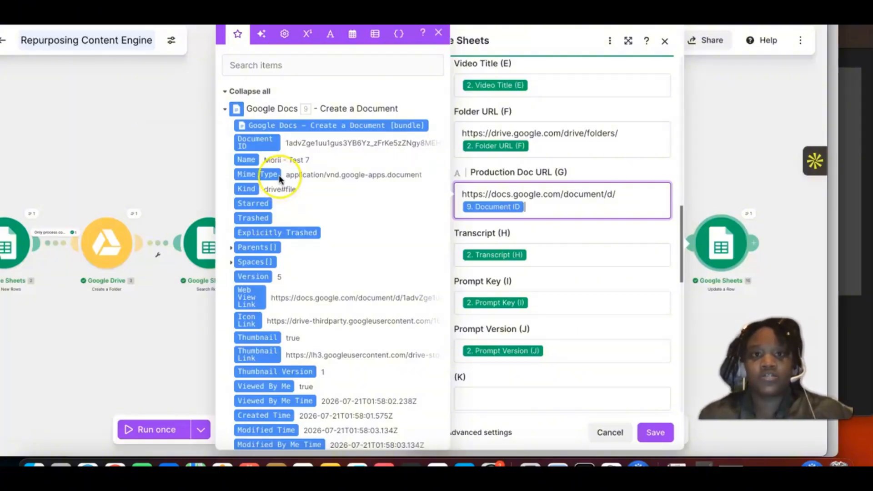
click(208, 165)
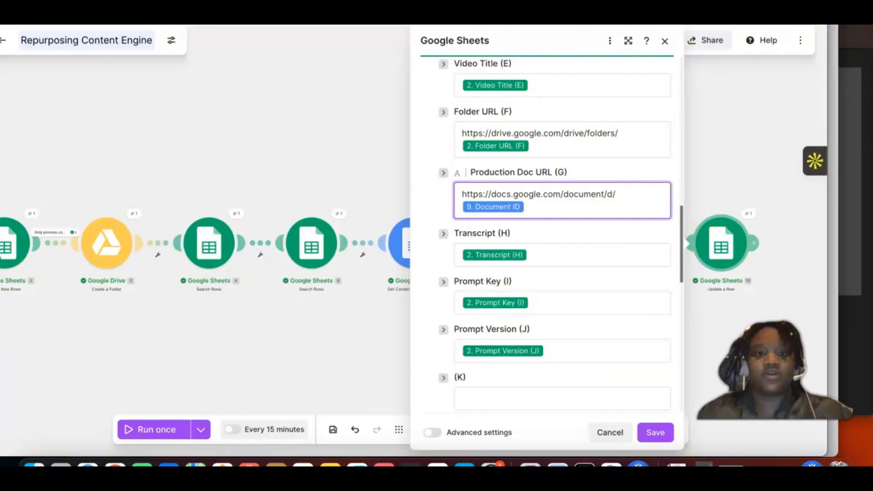
Step: Append /edit as plain text after the Document ID in the Production Doc URL (G) field
key(ctrl+Tab)
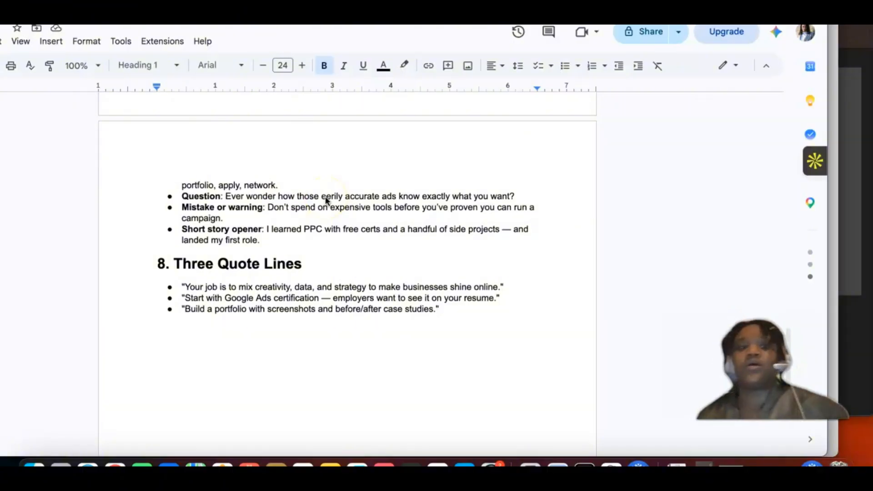
scroll(353, 283, up, 20)
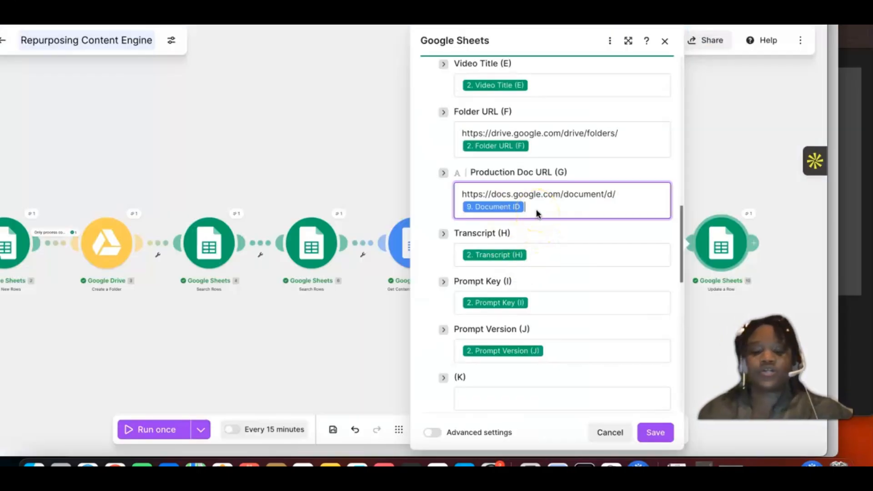
click(537, 213)
text(/edit)
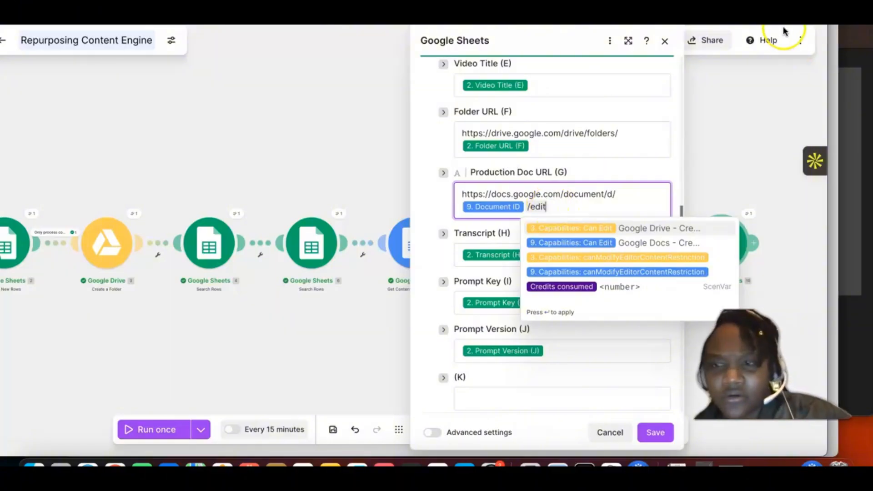
key(BackSpace)
key(BackSpace)
key(BackSpace)
key(BackSpace)
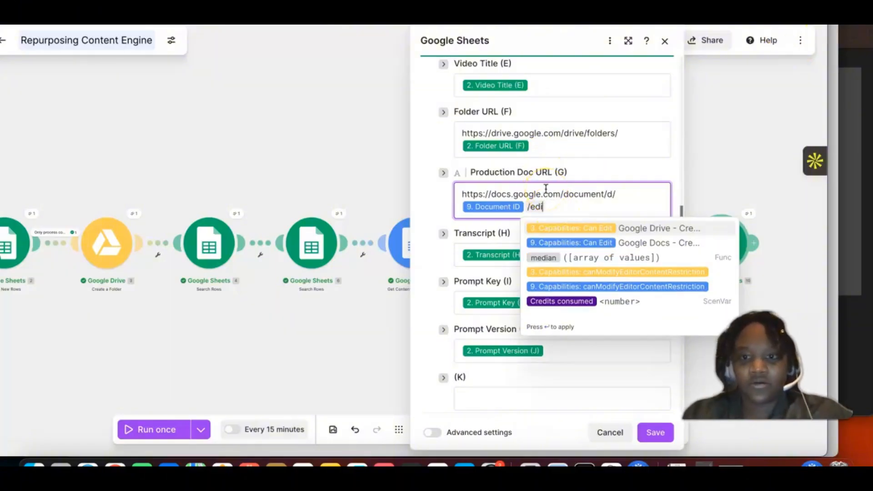
key(Escape)
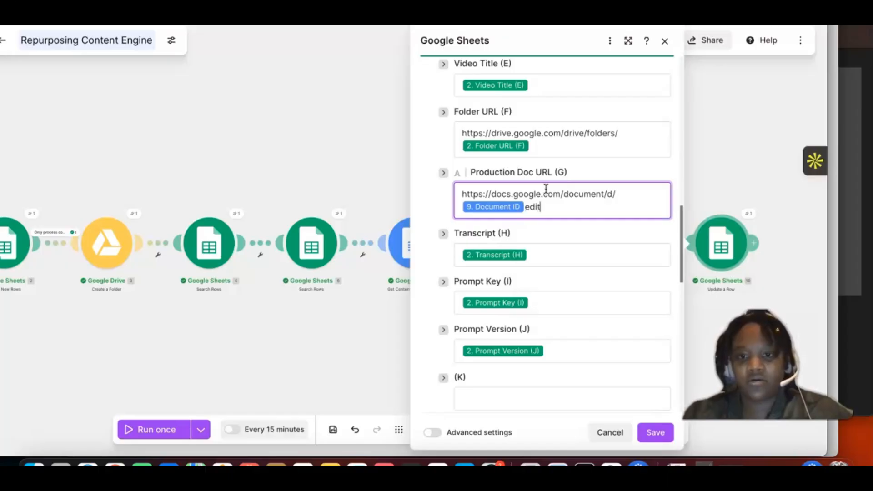
text(/)
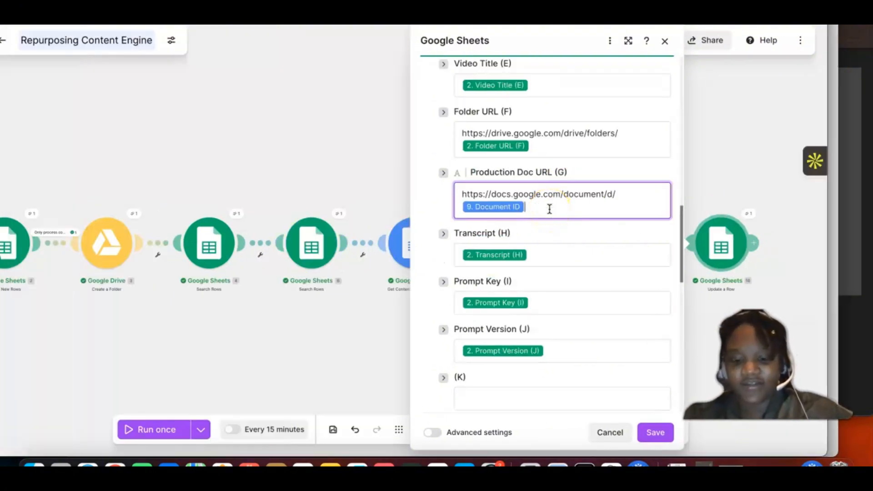
text(/edit)
click(576, 206)
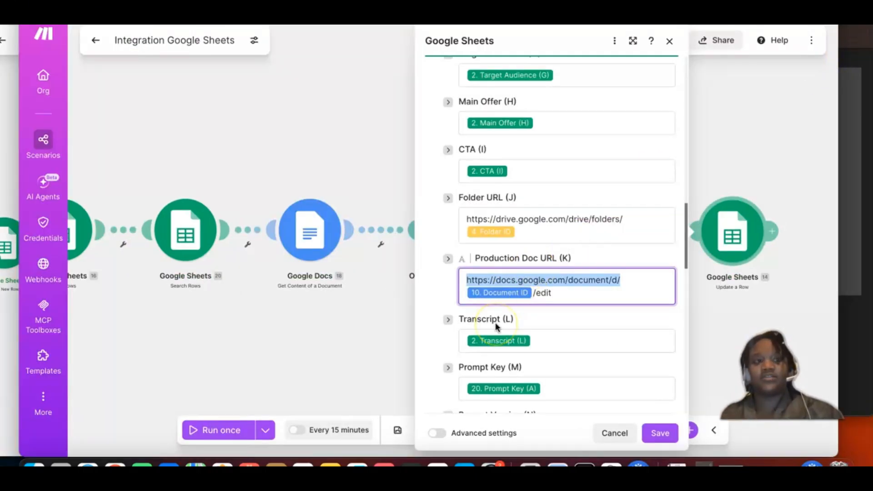
Step: Check the Prompt Registry sheet, and map Prompt Key (I) in Update a Row to Prompt Key (A) from Search Rows module 6
scroll(497, 326, down, 5)
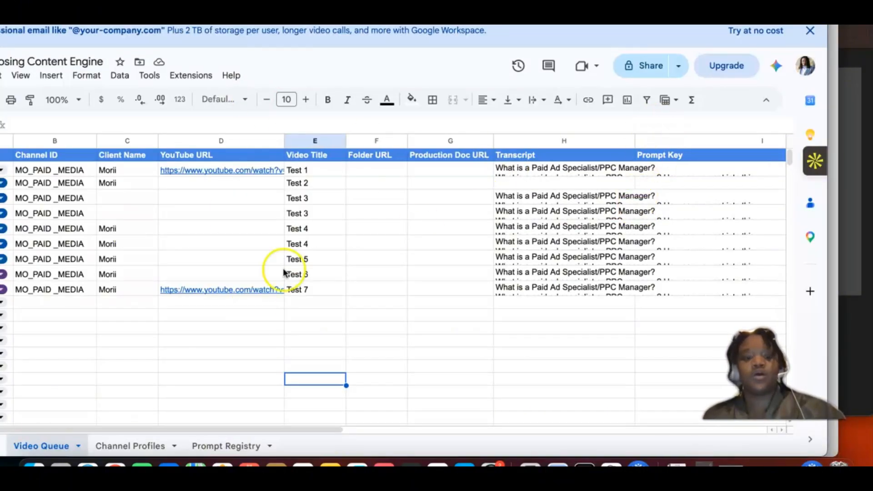
click(229, 446)
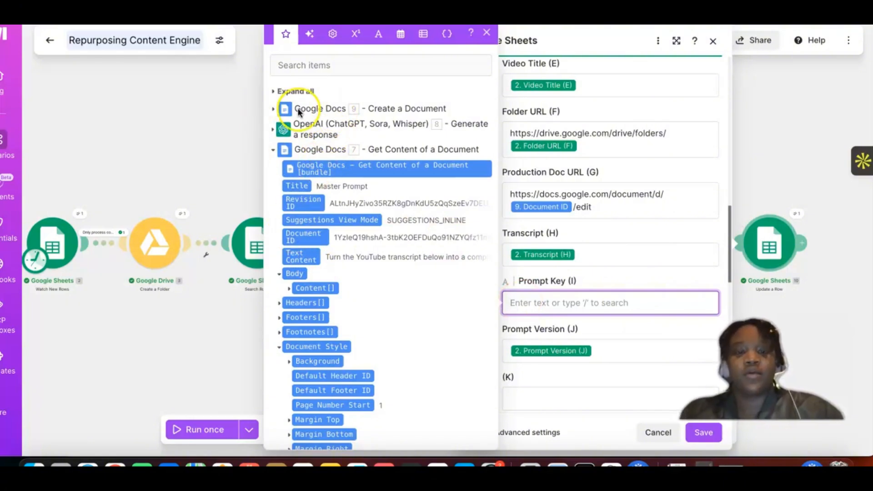
click(272, 149)
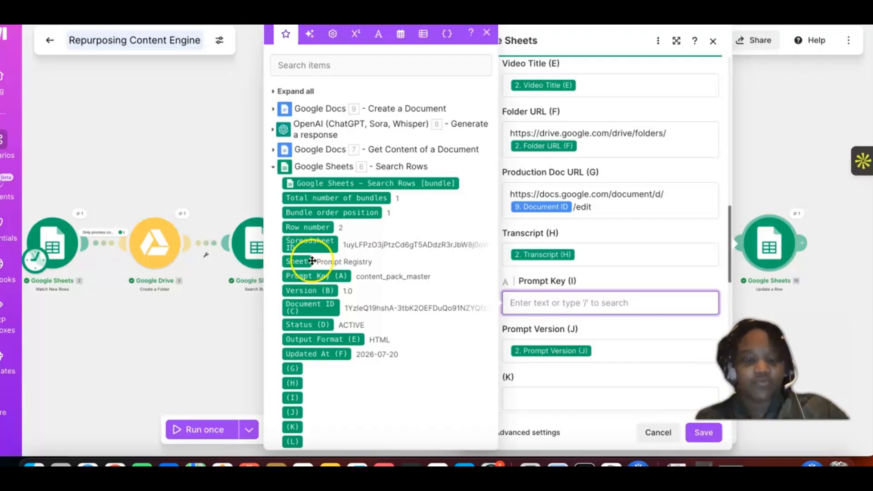
scroll(382, 258, down, 2)
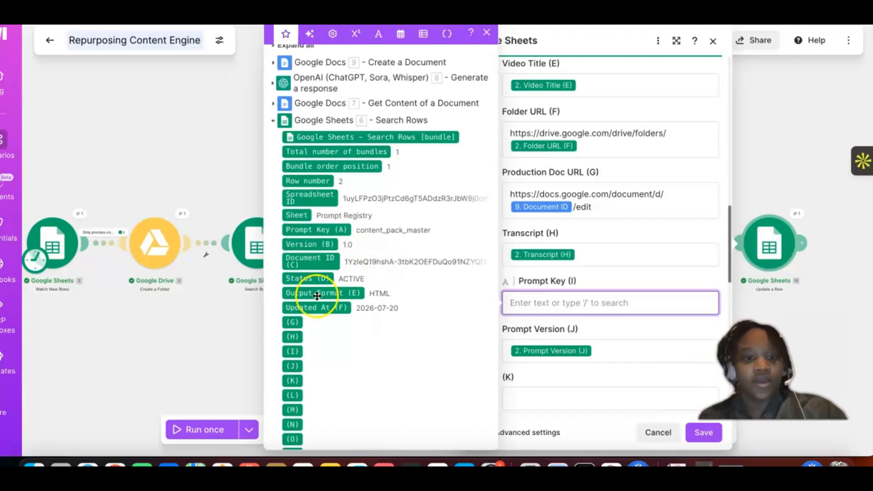
click(317, 230)
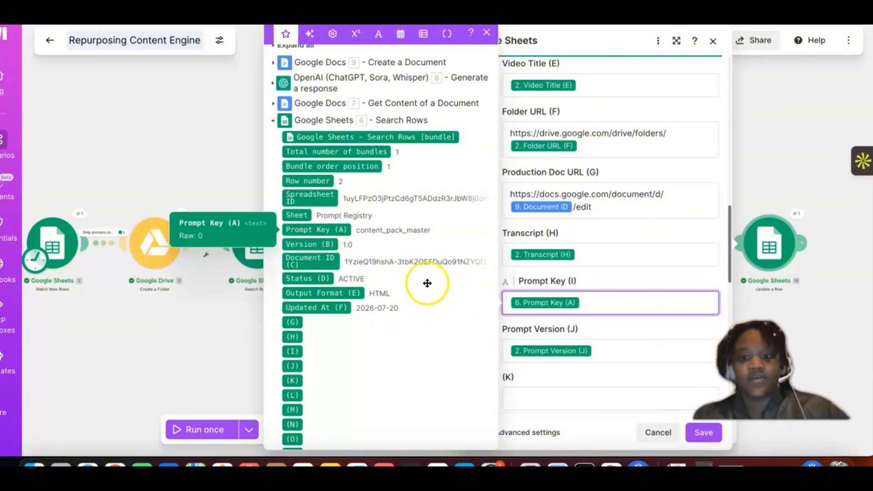
Step: Replace the Prompt Version (J) mapping with Version (B) from Search Rows module 6
click(608, 351)
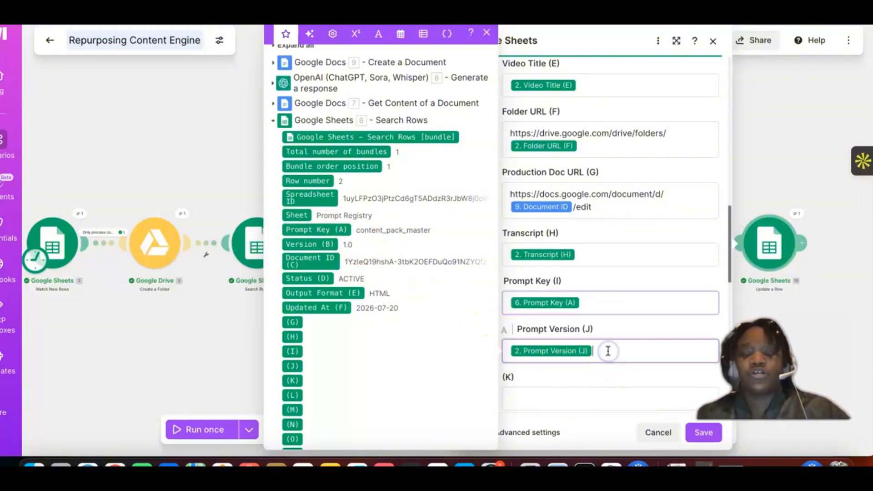
key(BackSpace)
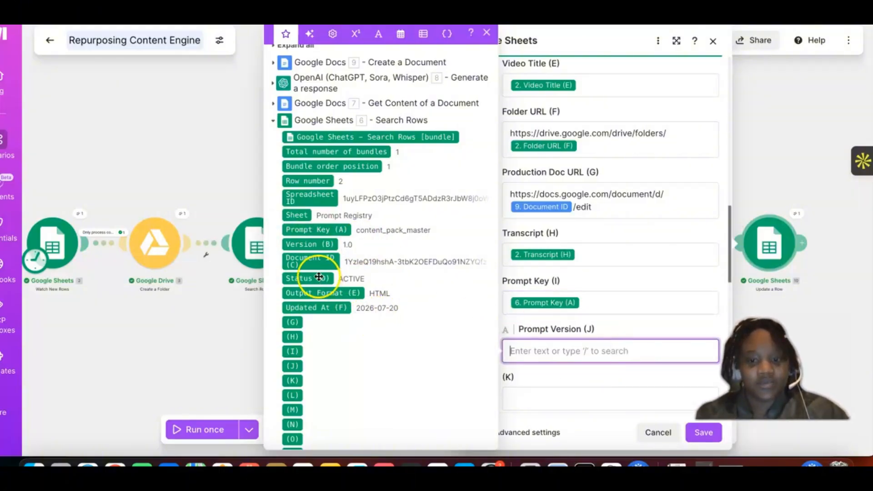
click(328, 243)
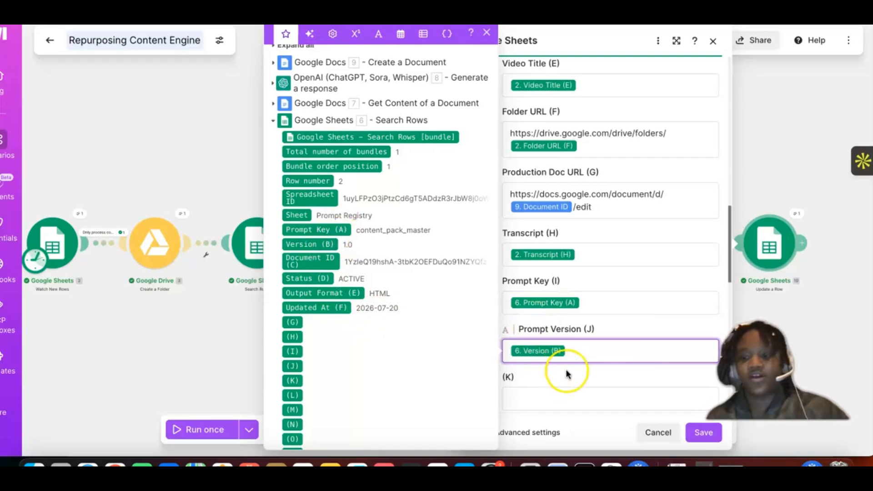
Step: Save the Update a Row module's field mappings and save the Repurposing Content Engine scenario
click(695, 437)
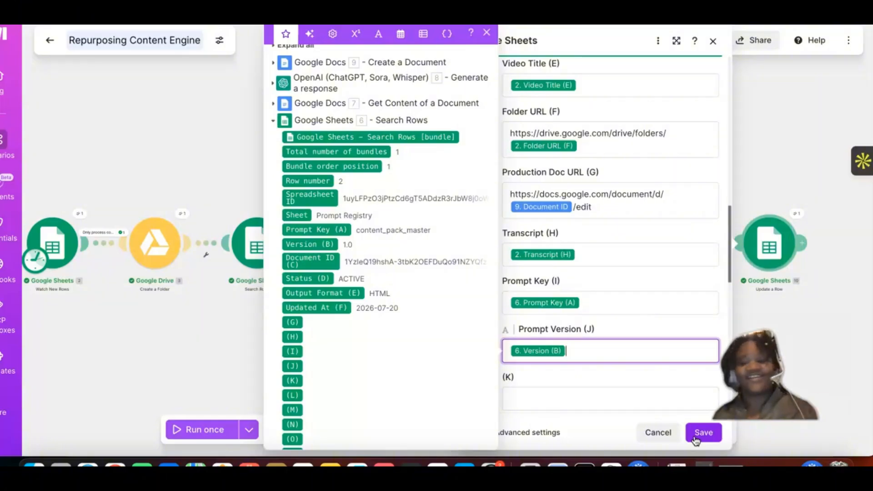
click(696, 438)
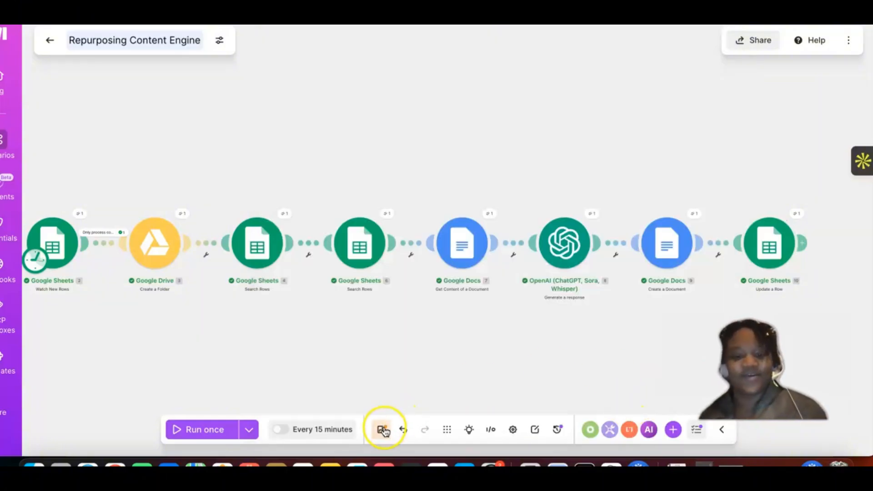
click(385, 430)
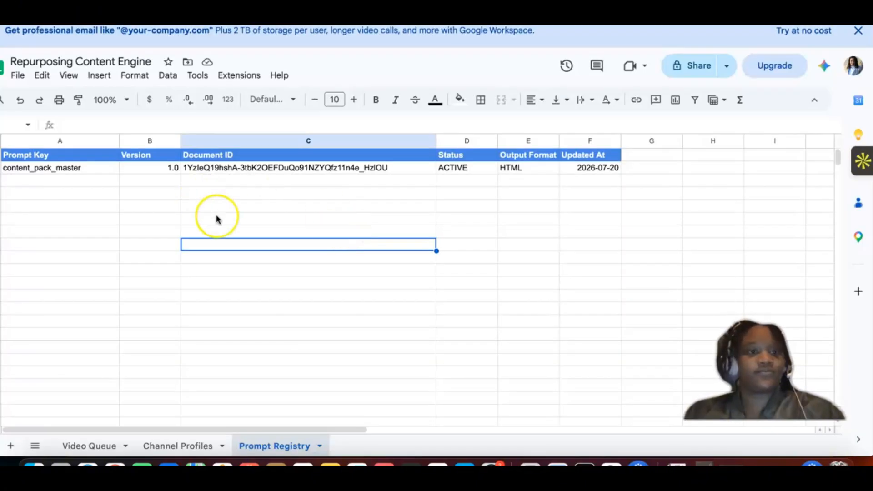
Step: Switch to the Video Queue sheet in Google Sheets and set the Status of row 11 to NEW
click(78, 450)
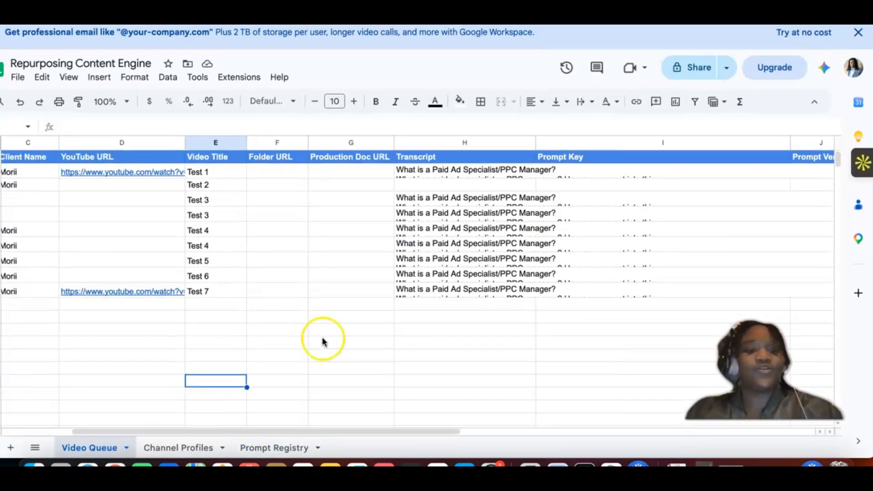
scroll(182, 334, left, 5)
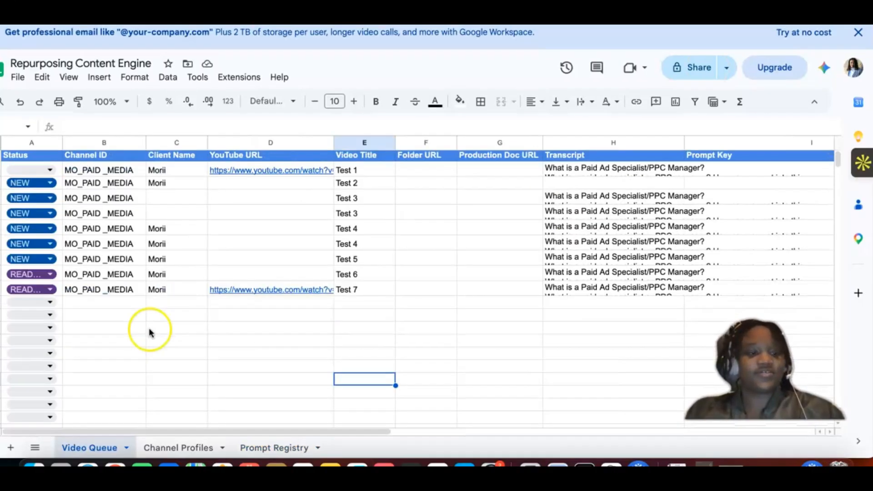
click(34, 303)
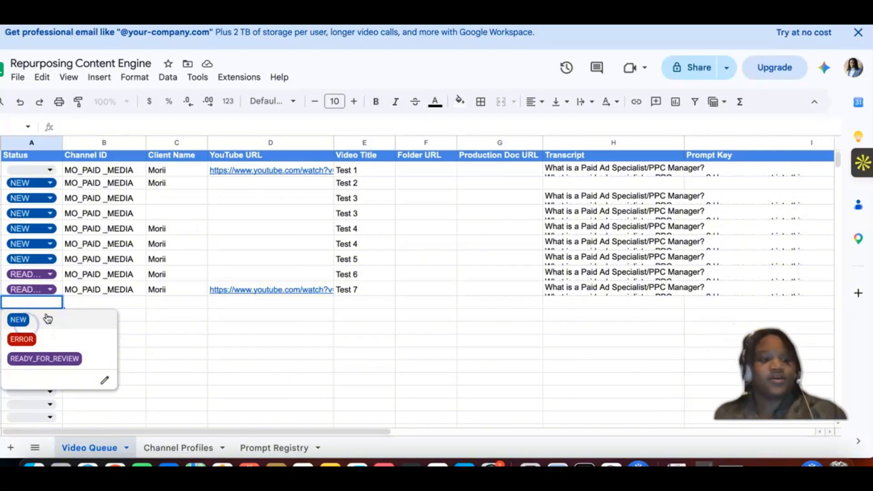
click(46, 317)
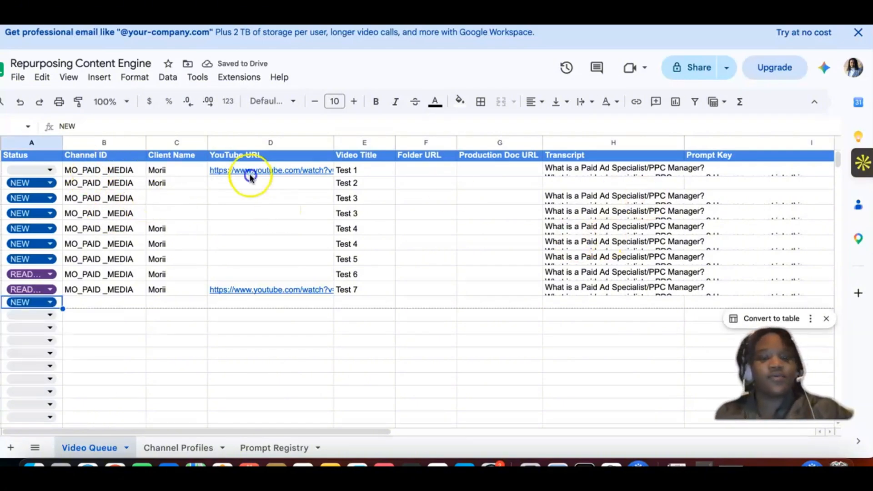
Step: Copy the Channel ID through Transcript cells of row 2 into row 11, starting at column B
drag(76, 173, 586, 188)
drag(650, 172, 657, 170)
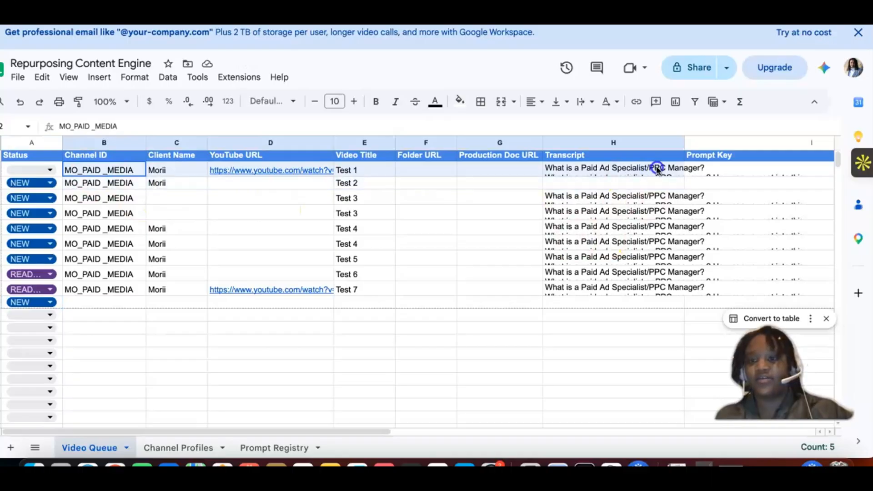
key(ctrl+c)
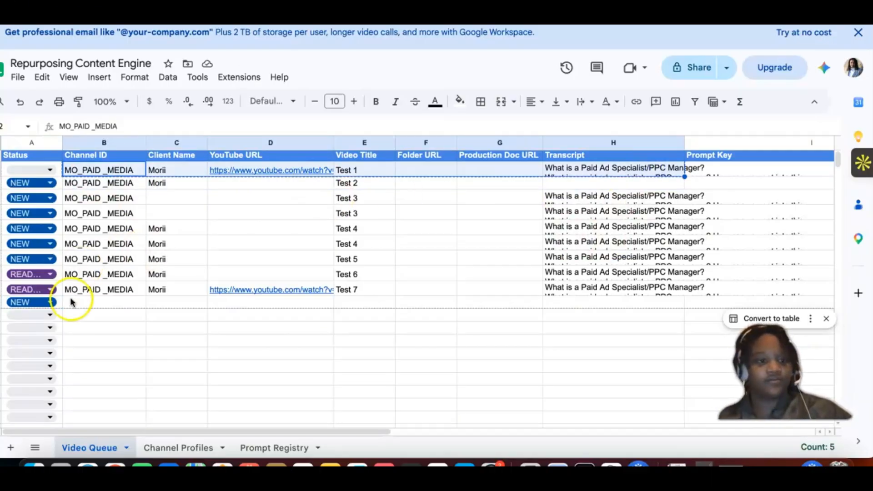
click(79, 308)
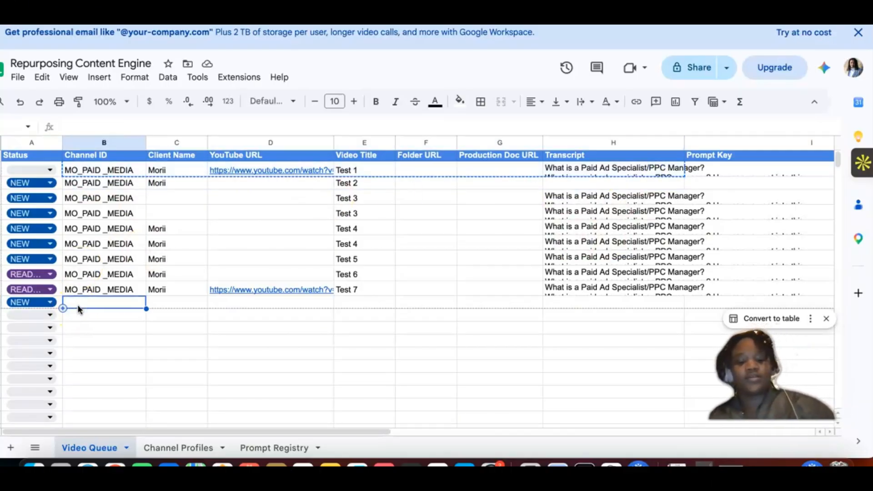
key(ctrl+v)
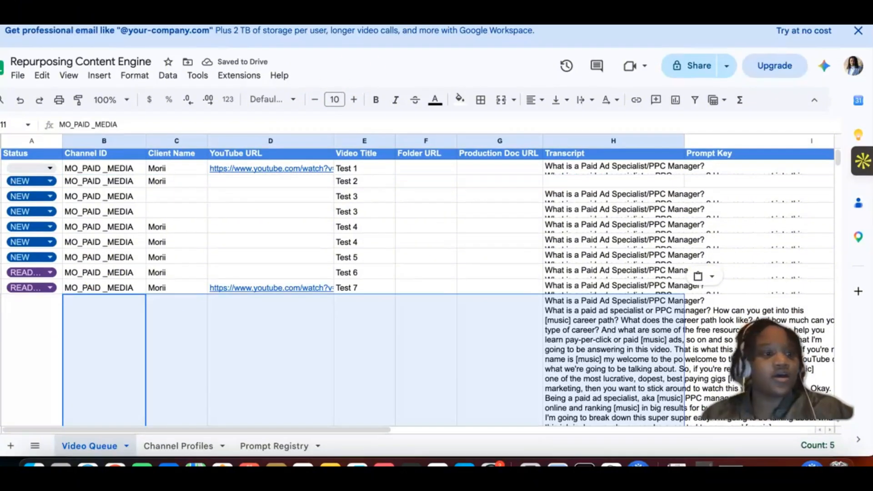
Step: Resize row 11 of Video Queue to a specified height of 21 pixels
scroll(436, 282, left, 1)
drag(341, 25, 356, 26)
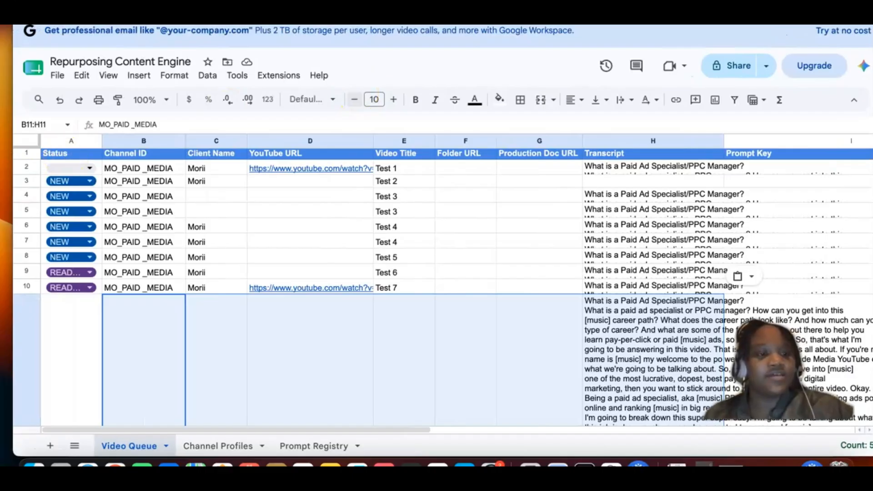
click(29, 316)
right_click(29, 317)
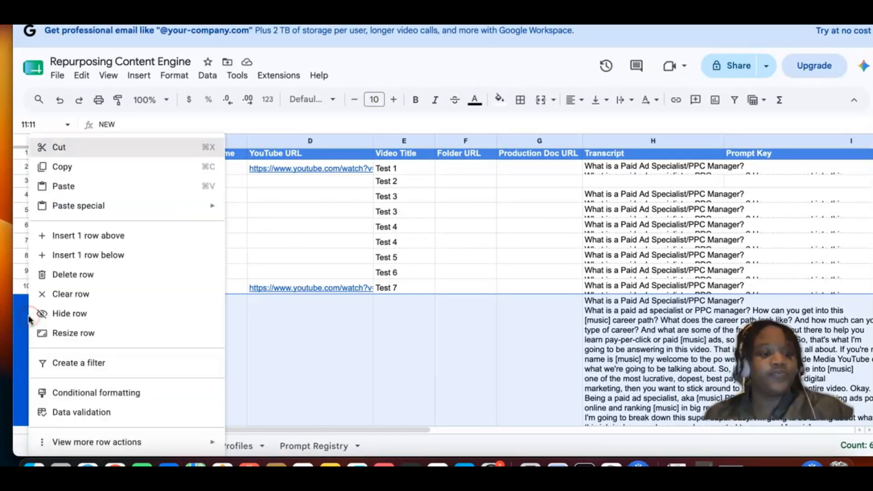
click(61, 341)
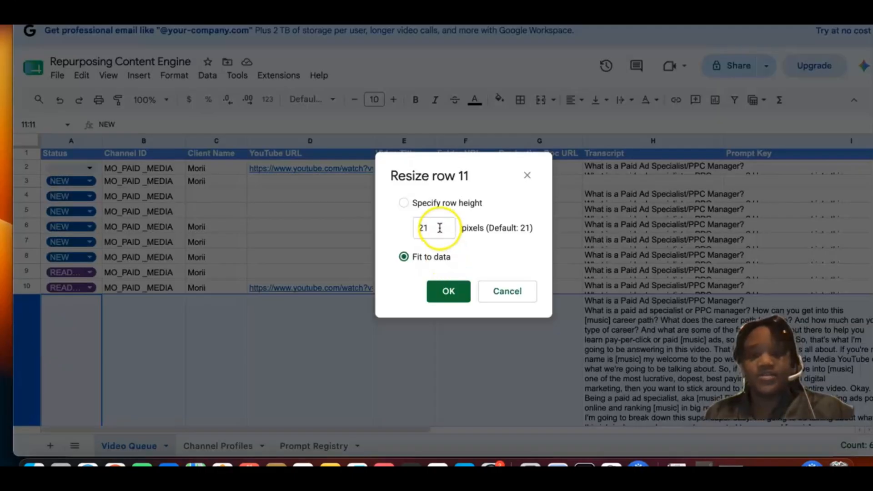
click(404, 210)
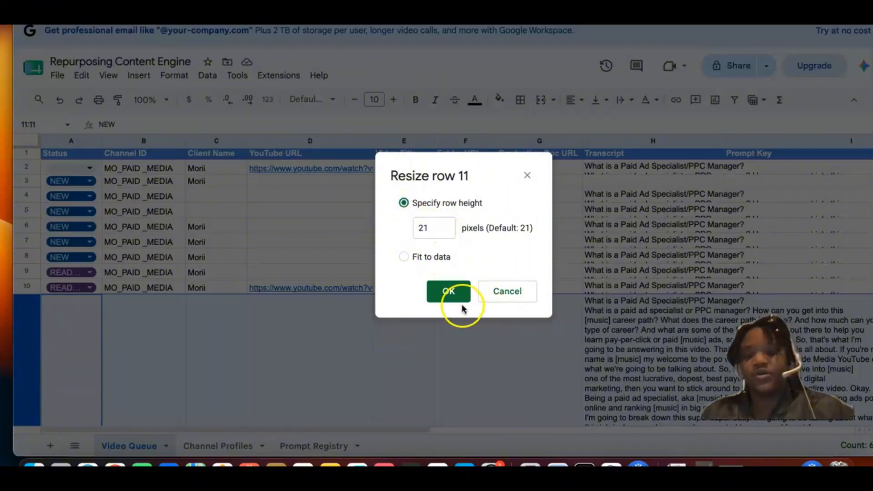
click(450, 293)
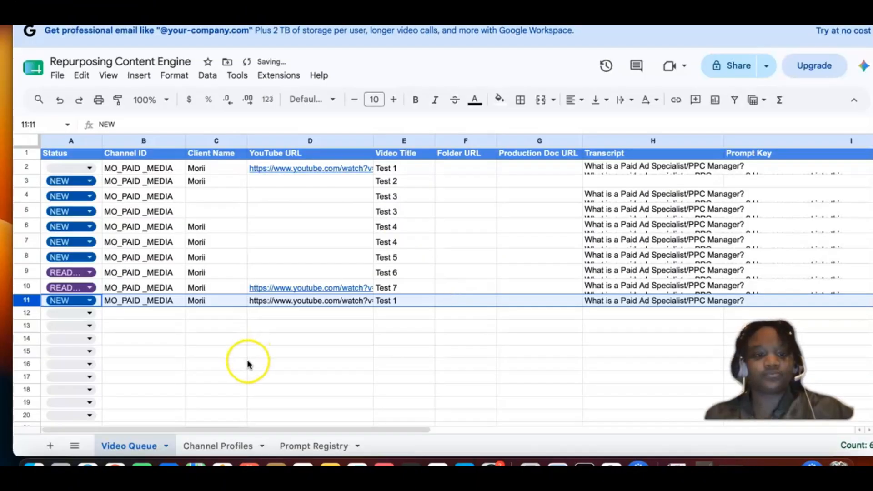
click(250, 363)
Step: Fill the YouTube URL from row 10 down into row 11 and set row 11's Video Title to Test 8
click(289, 291)
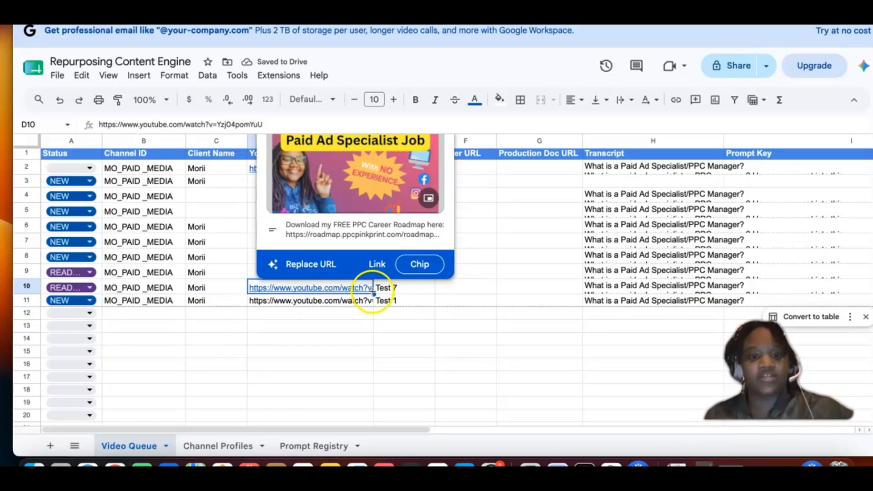
drag(370, 299, 371, 301)
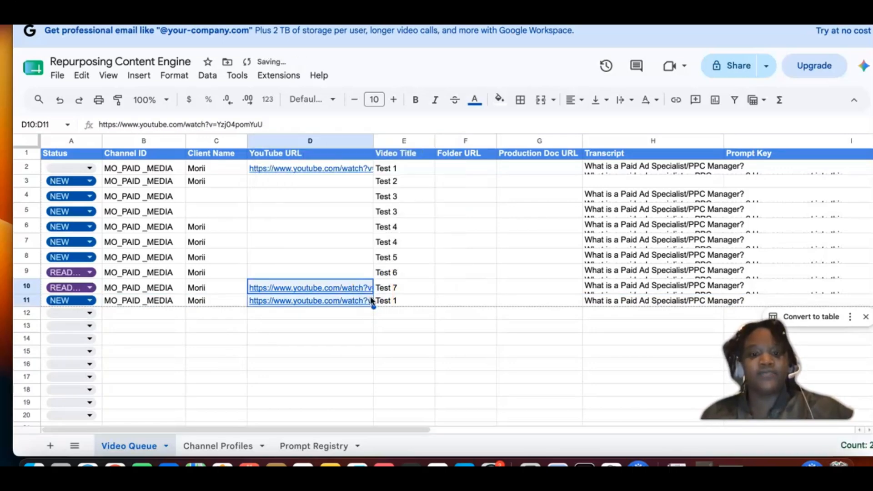
click(405, 301)
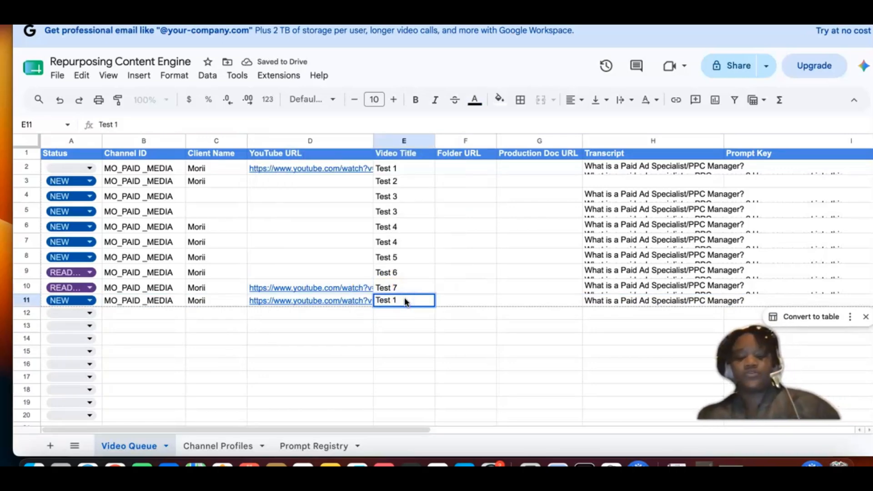
click(170, 340)
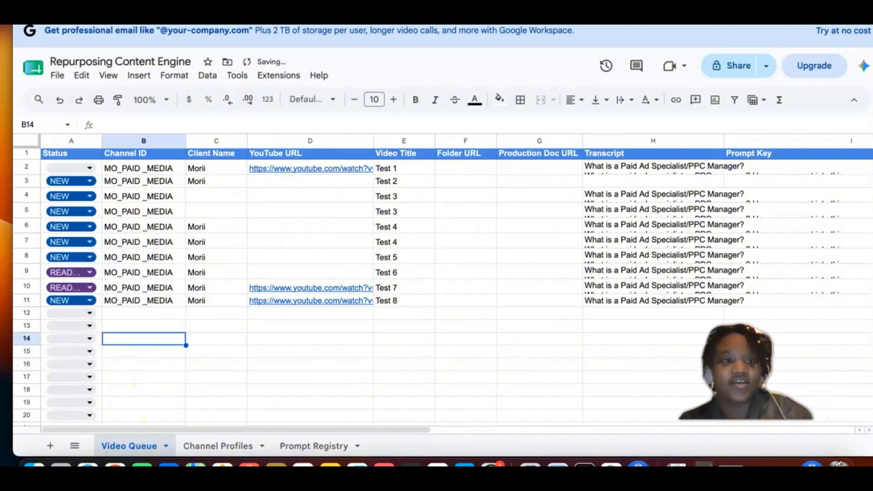
Step: Switch to Make and run the Repurposing Content Engine scenario once, following the run through all modules
mouse_move(291, 168)
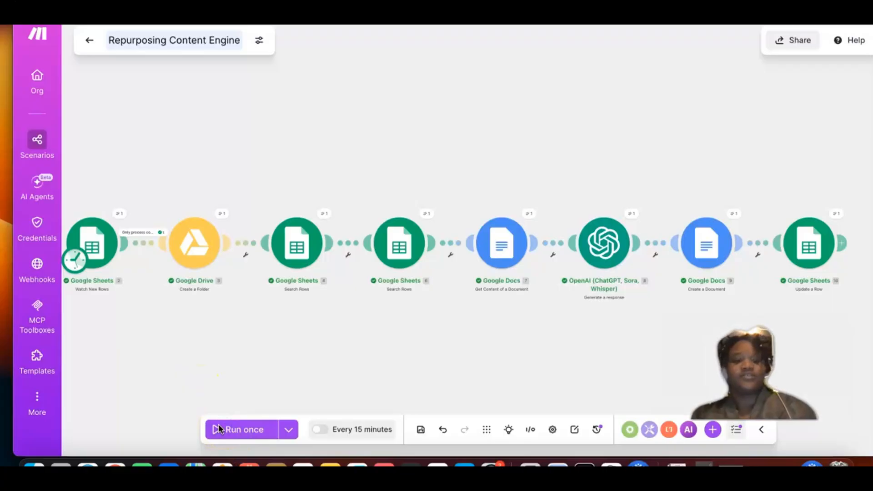
click(219, 429)
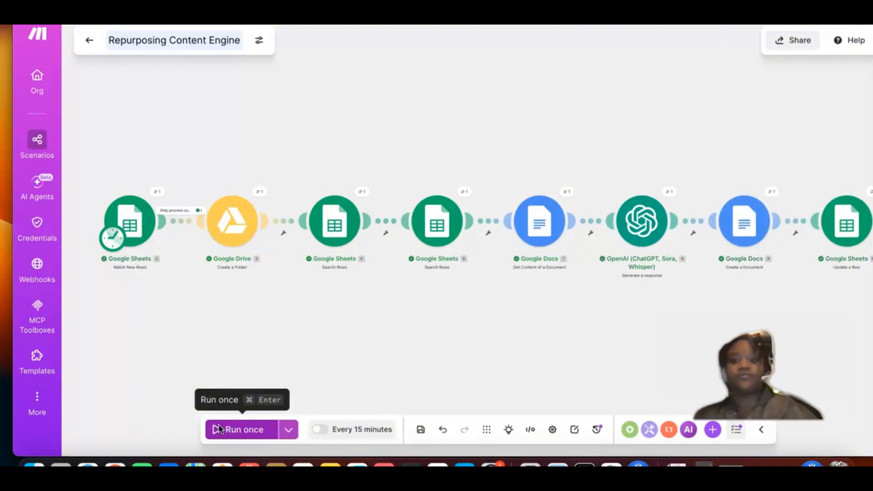
scroll(332, 101, right, 2)
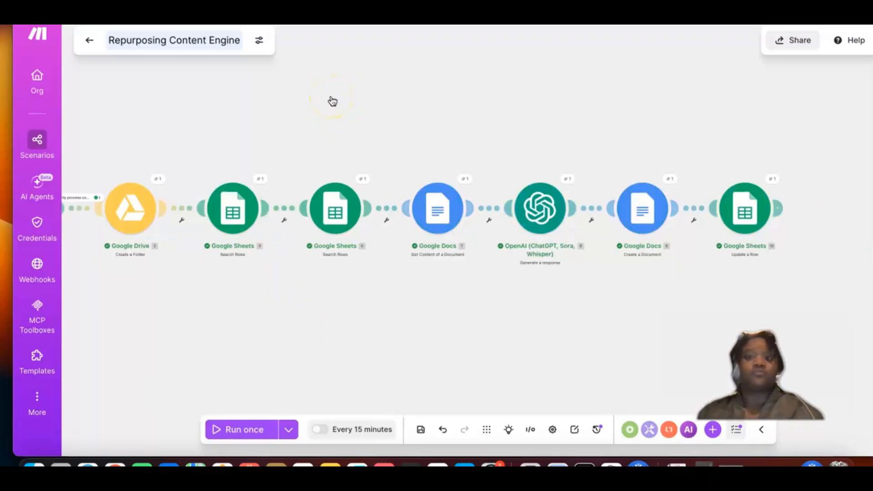
scroll(332, 100, up, 1)
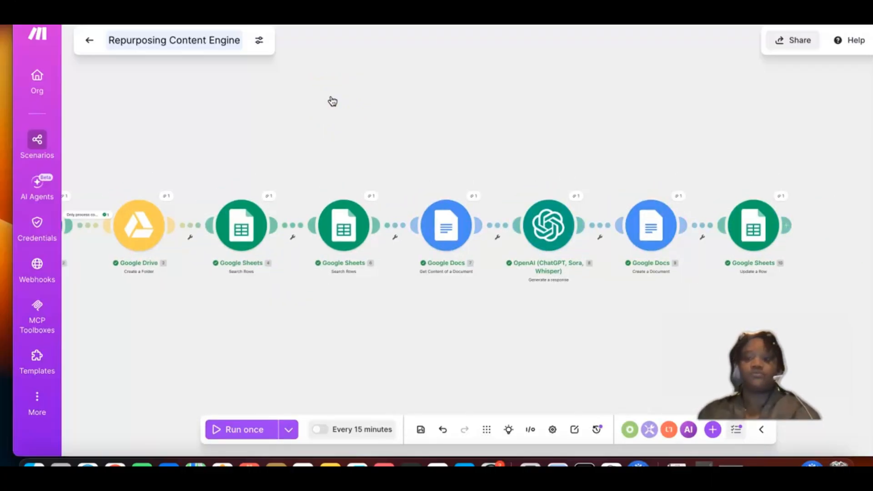
scroll(333, 101, left, 1)
scroll(318, 95, down, 1)
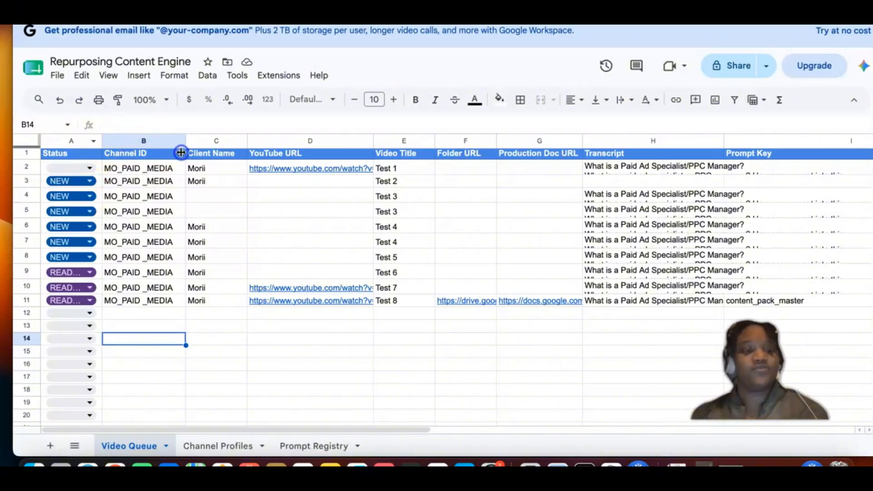
Step: Widen the Status column in Video Queue and review row 11's values from Status through Prompt Version
drag(101, 141, 181, 153)
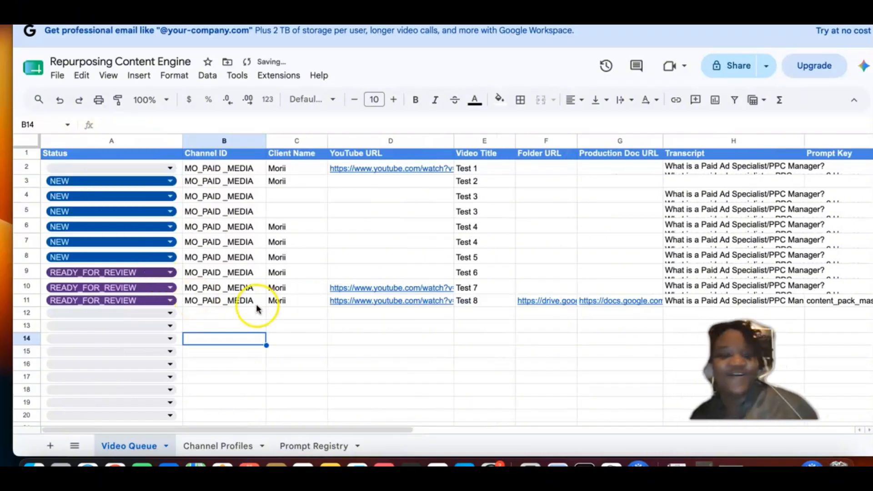
scroll(497, 318, right, 2)
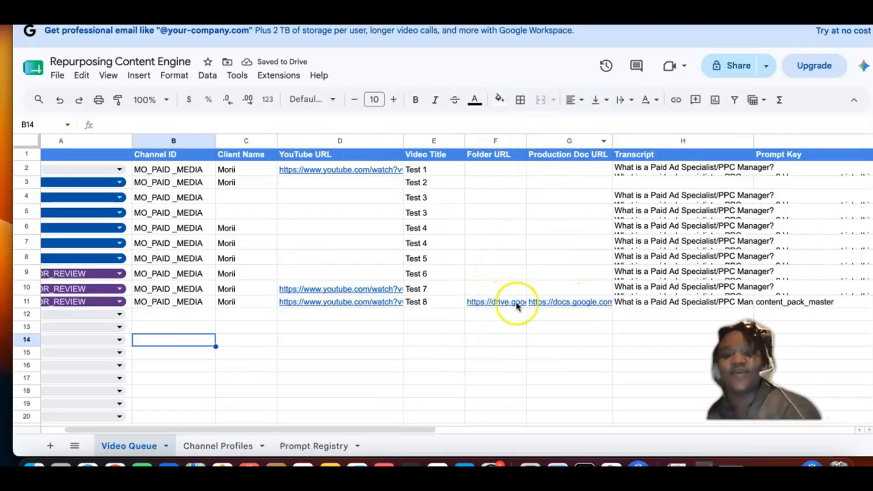
scroll(553, 314, right, 5)
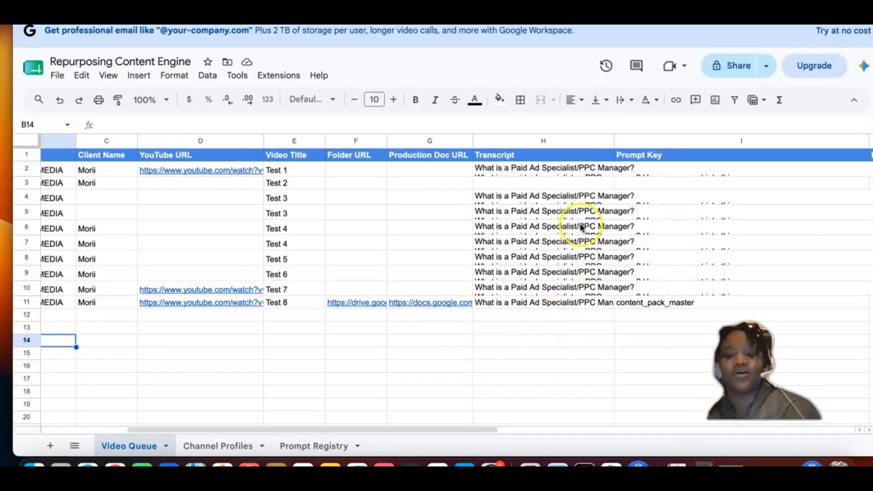
click(608, 182)
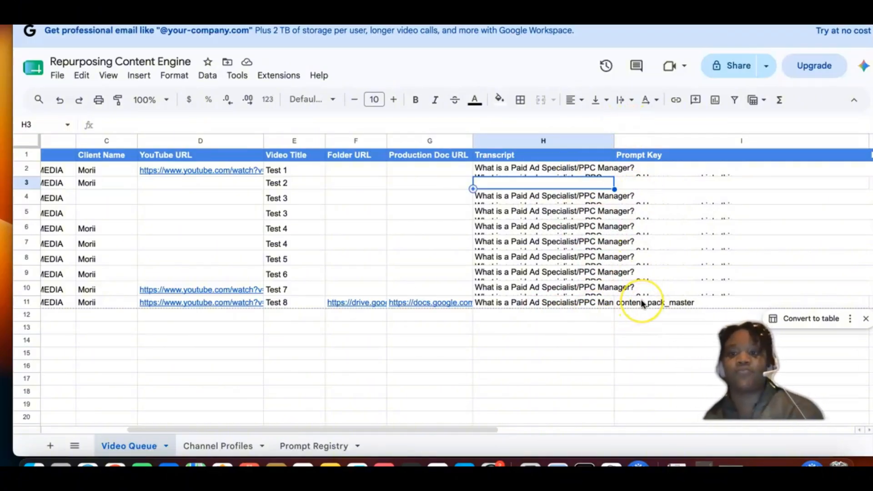
scroll(642, 304, right, 2)
scroll(642, 304, right, 3)
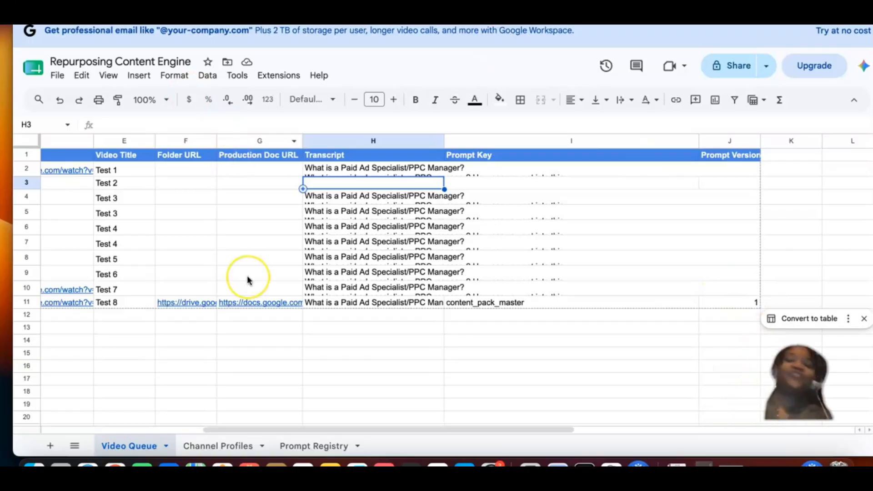
scroll(248, 279, left, 5)
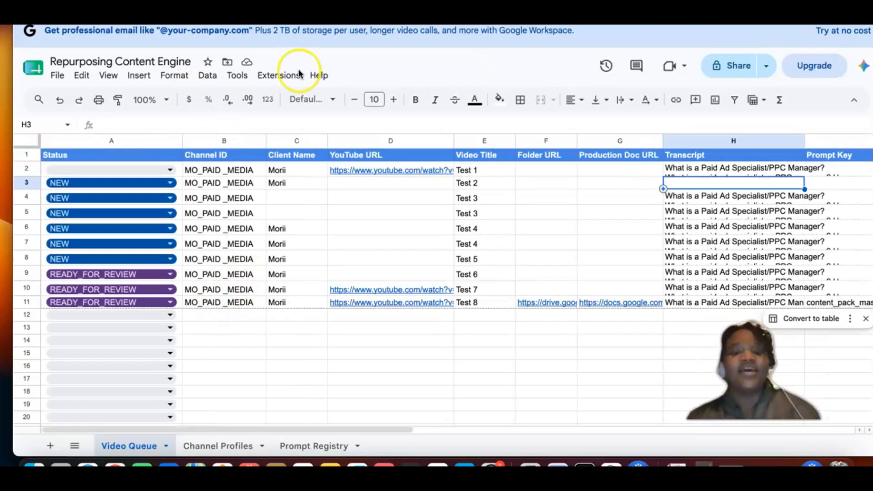
Step: Test the Folder URL link in row 11 of Video Queue, and close the page it opens
click(552, 316)
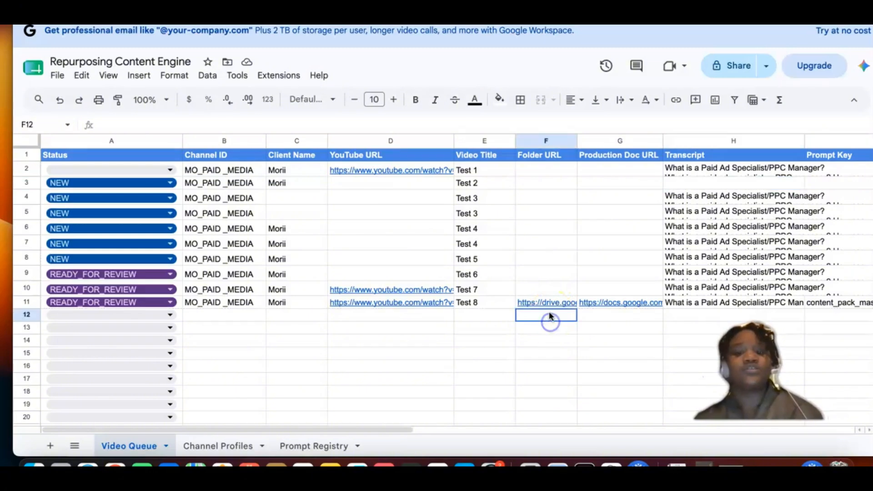
click(549, 303)
double_click(549, 304)
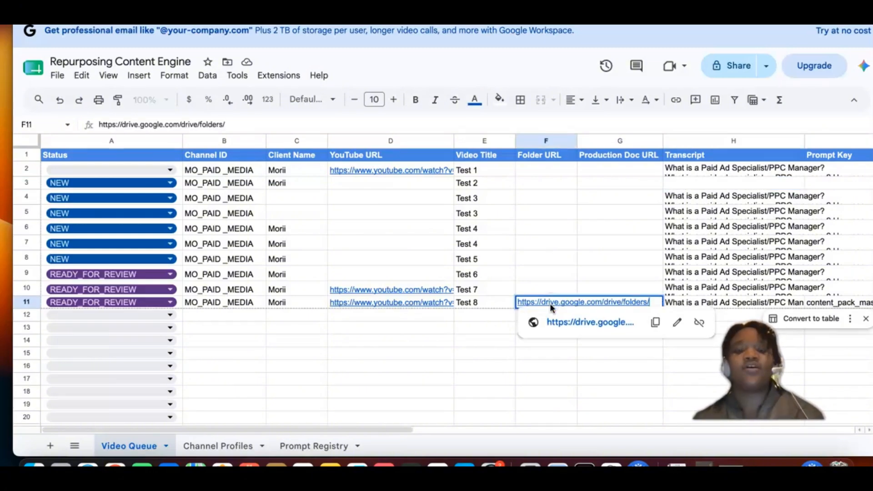
click(584, 322)
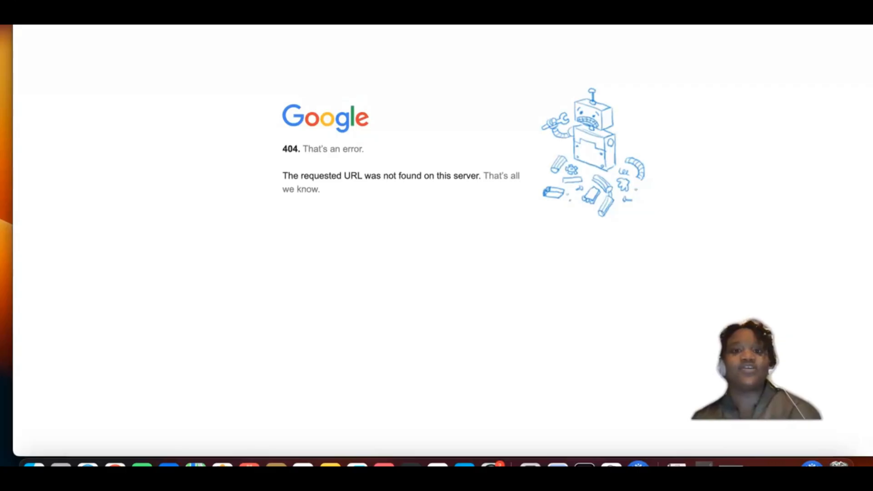
key(super+w)
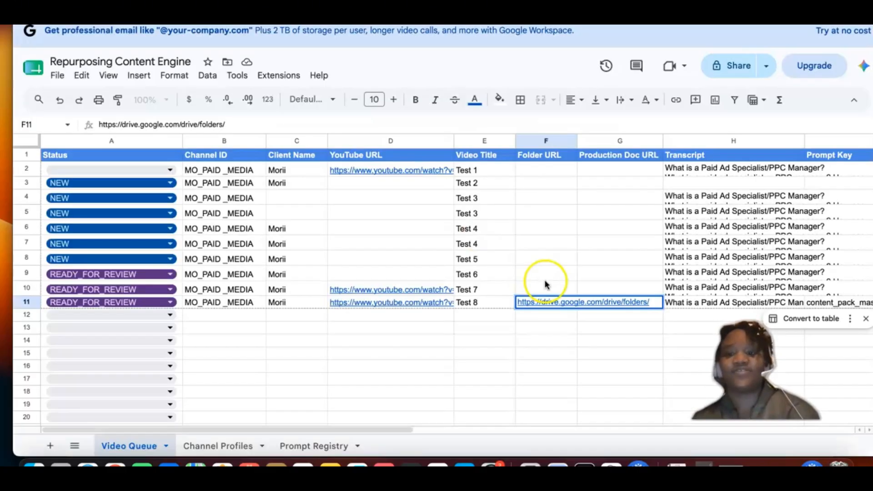
Step: Open the Production Doc URL link in row 11 of Video Queue
click(529, 346)
click(581, 342)
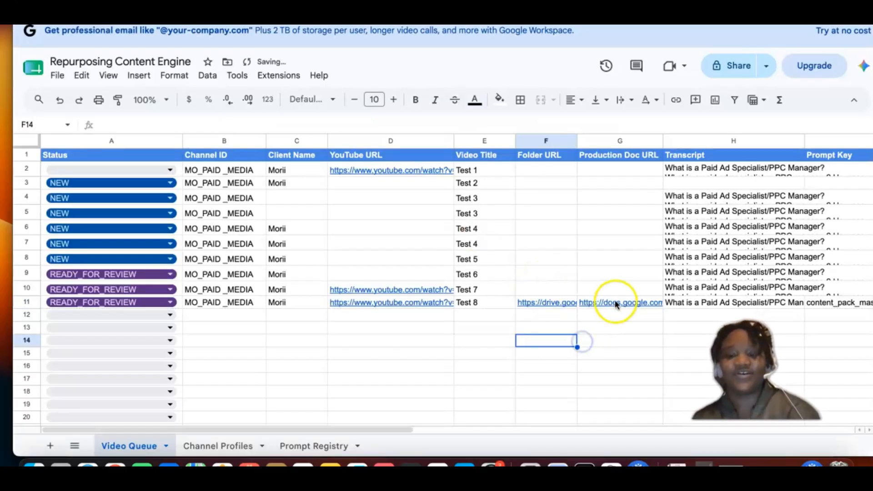
click(619, 302)
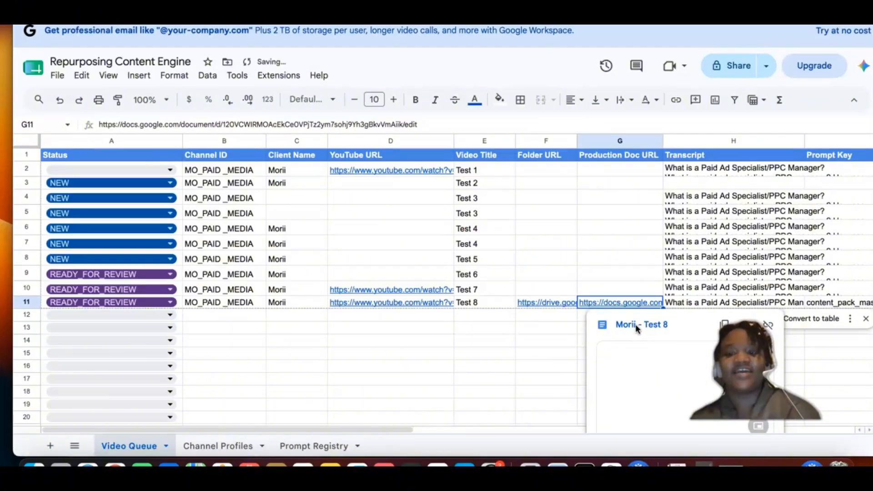
key(Return)
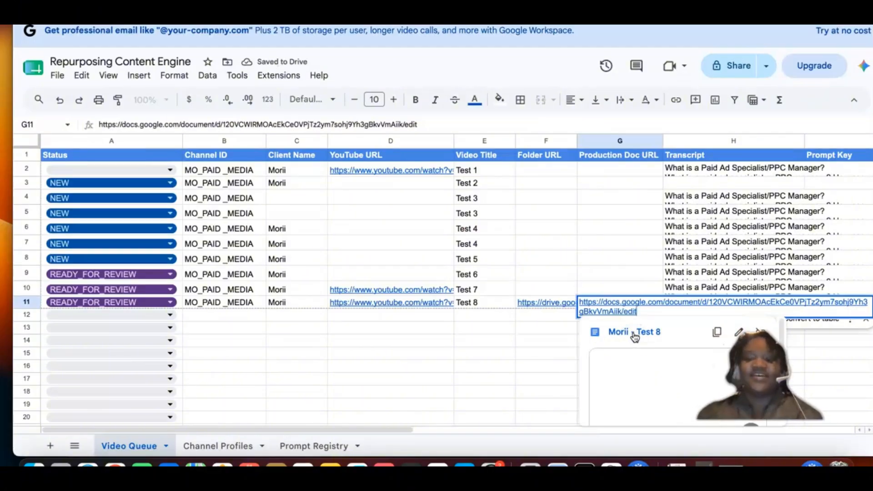
click(634, 336)
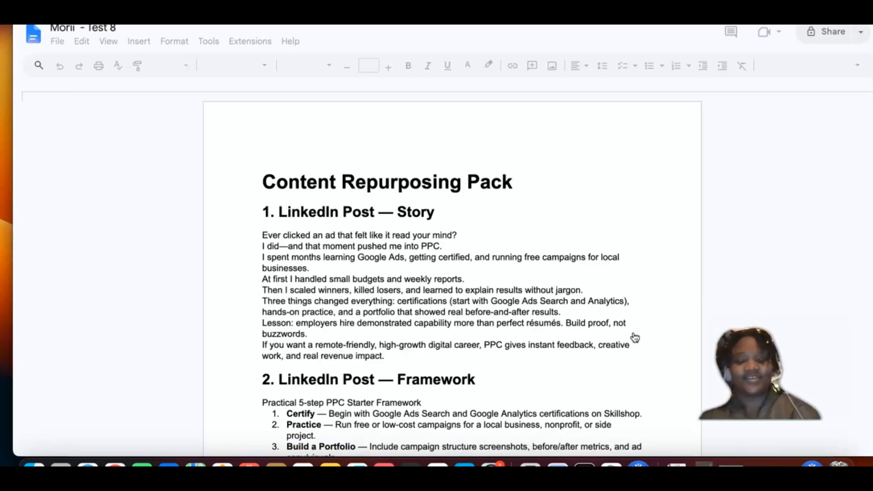
Step: Examine the generated Content Repurposing Pack document, from the LinkedIn posts through the newsletter section, video script and hooks
scroll(480, 287, down, 6)
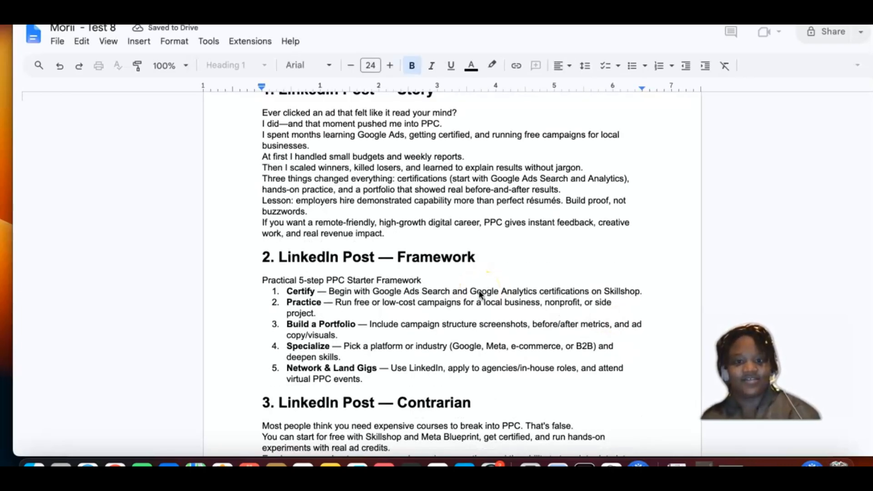
scroll(479, 292, down, 4)
scroll(479, 292, down, 8)
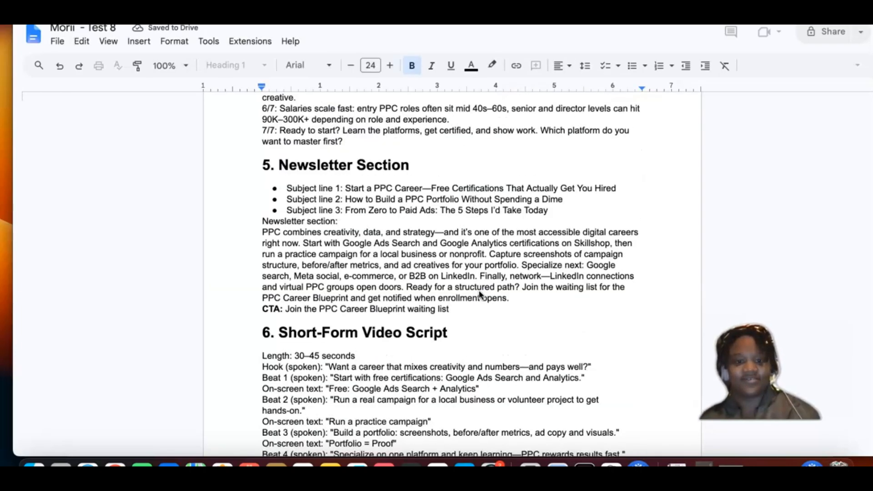
scroll(479, 294, down, 4)
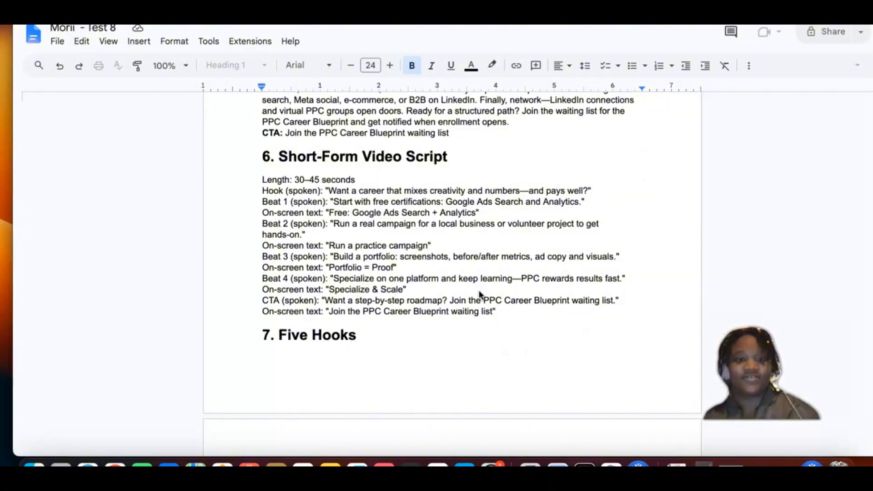
scroll(423, 175, up, 7)
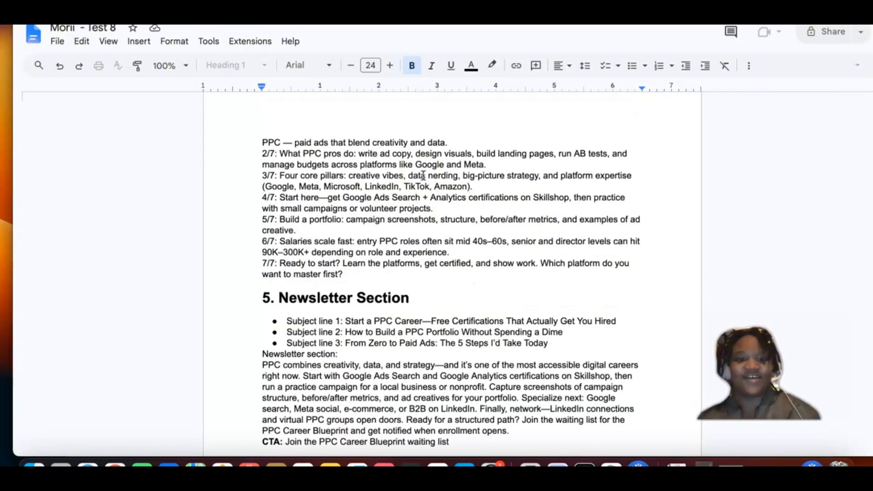
scroll(422, 176, up, 1)
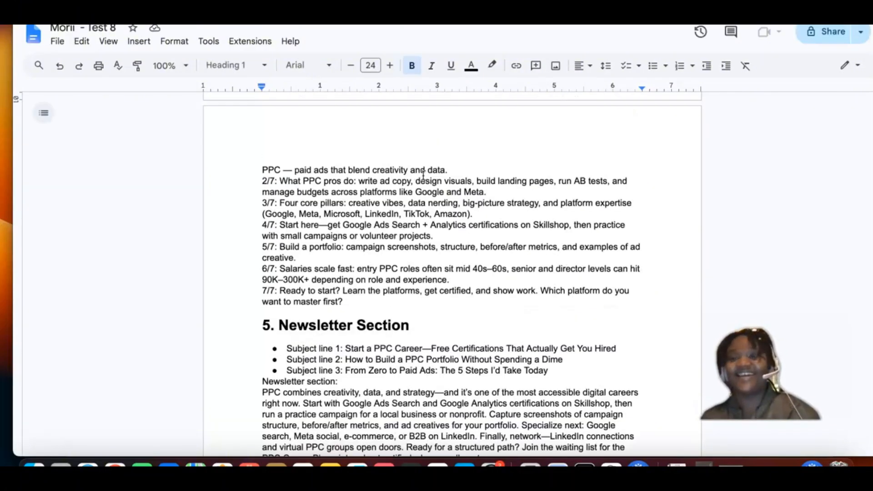
scroll(442, 241, up, 1)
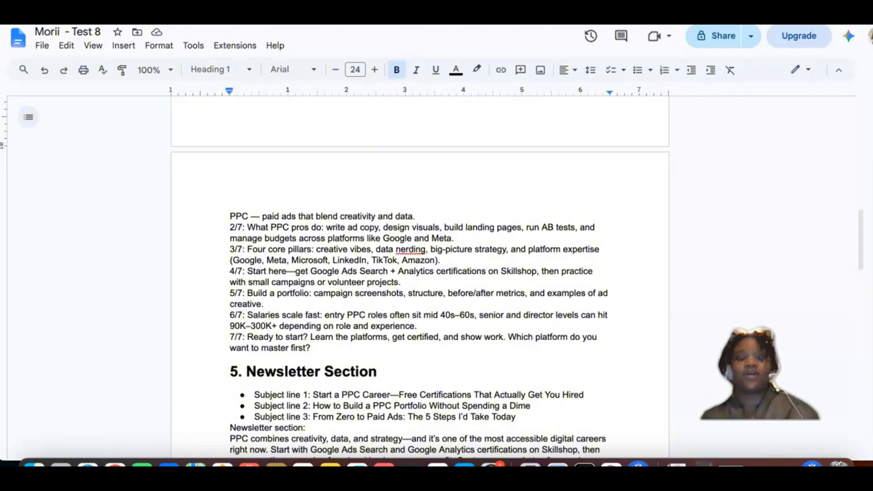
Step: Return to Video Queue and check the Folder URL link in row 11
click(519, 312)
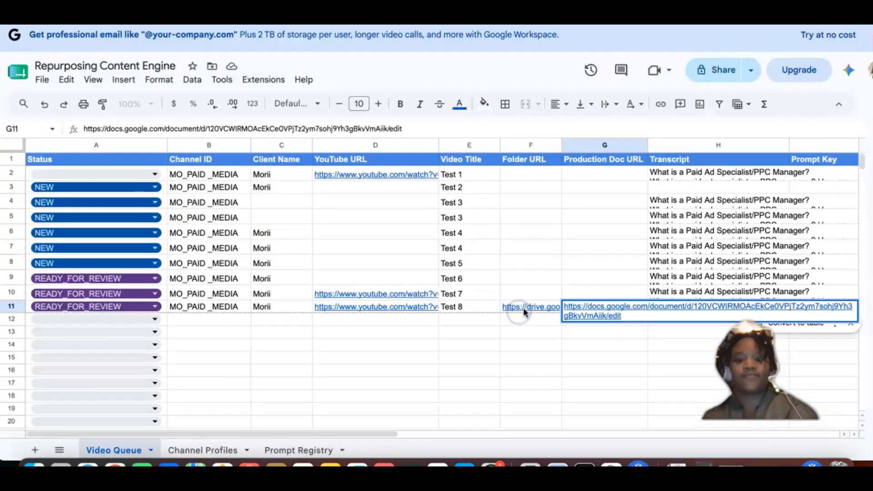
click(529, 301)
click(511, 308)
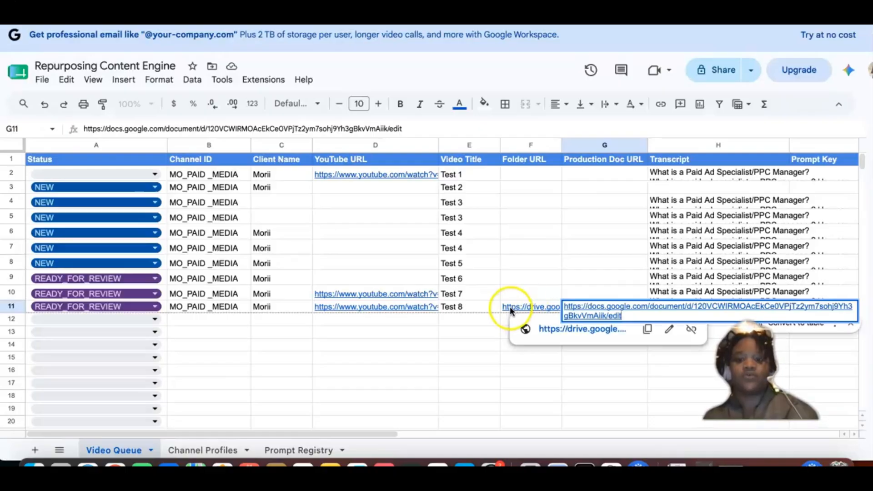
click(506, 295)
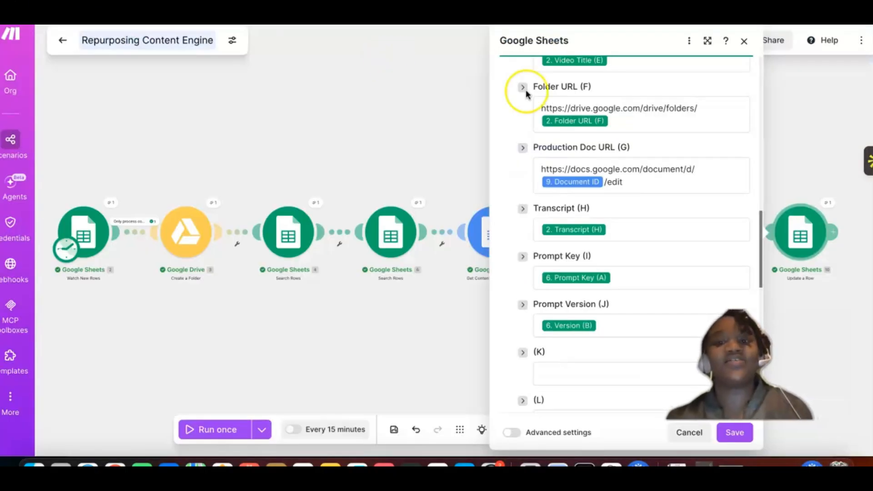
scroll(526, 89, up, 2)
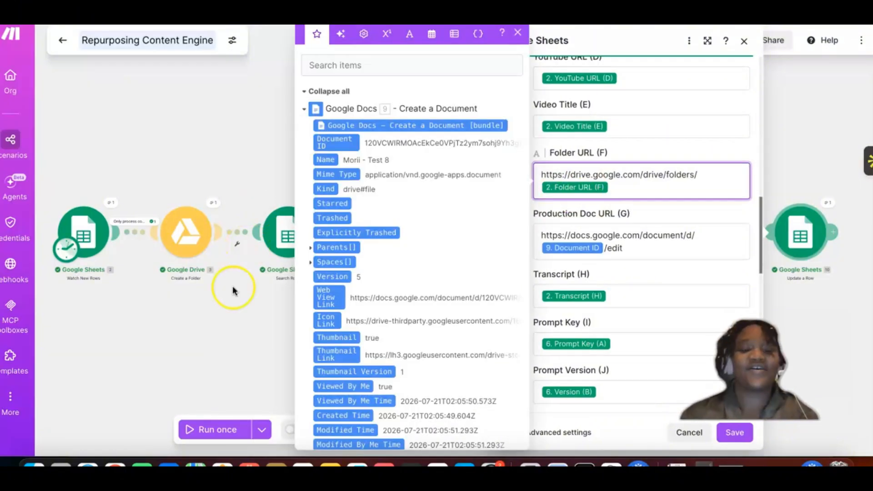
click(87, 463)
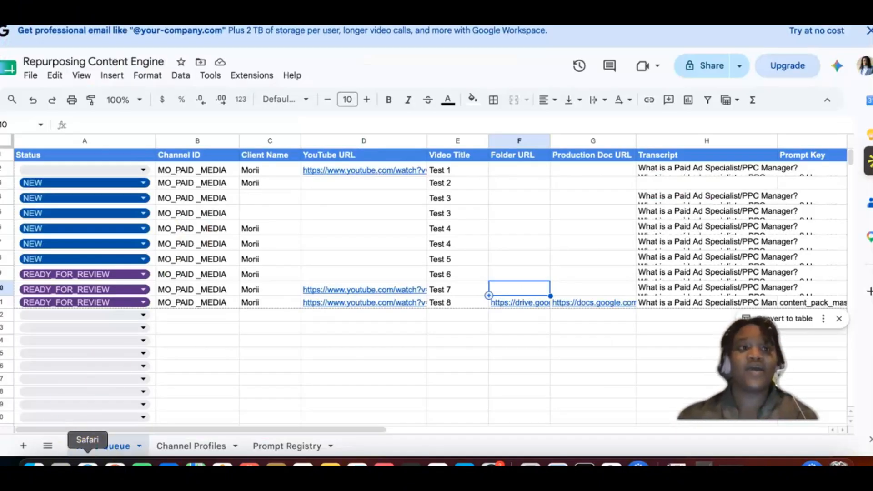
click(339, 22)
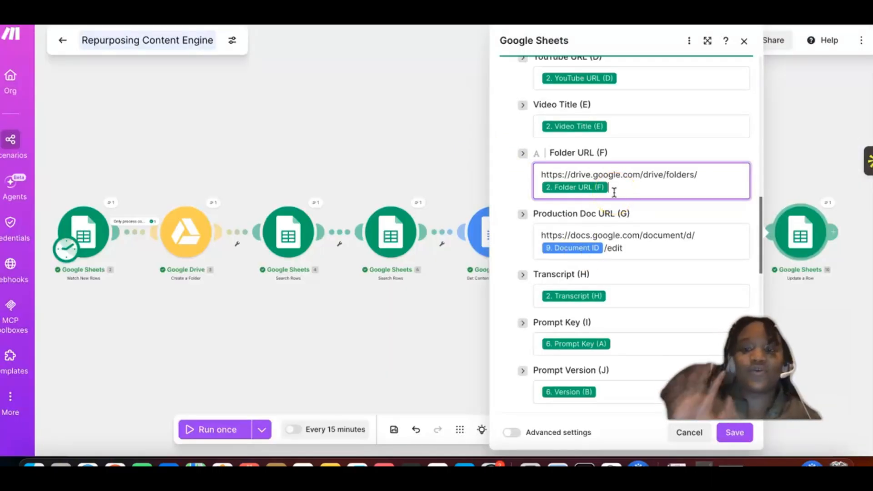
key(BackSpace)
click(706, 174)
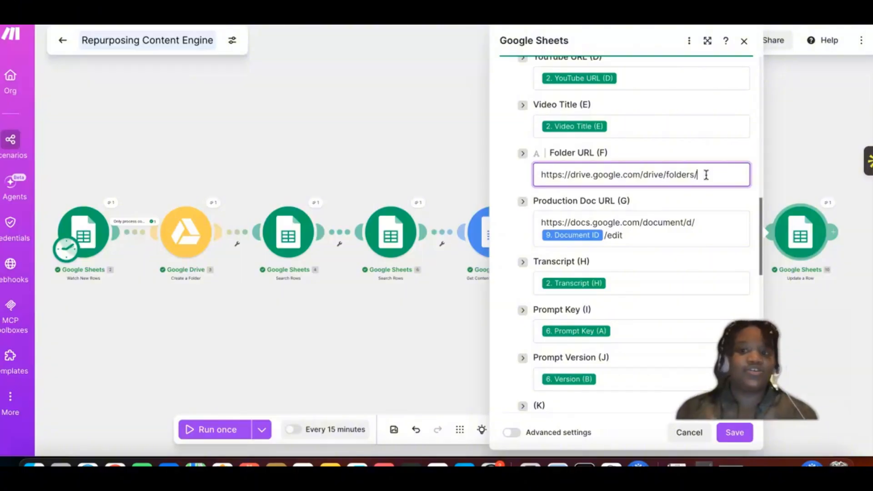
Step: Append Folder ID from Google Drive's Create a Folder module to the Folder URL address, and save the module and the scenario
click(706, 174)
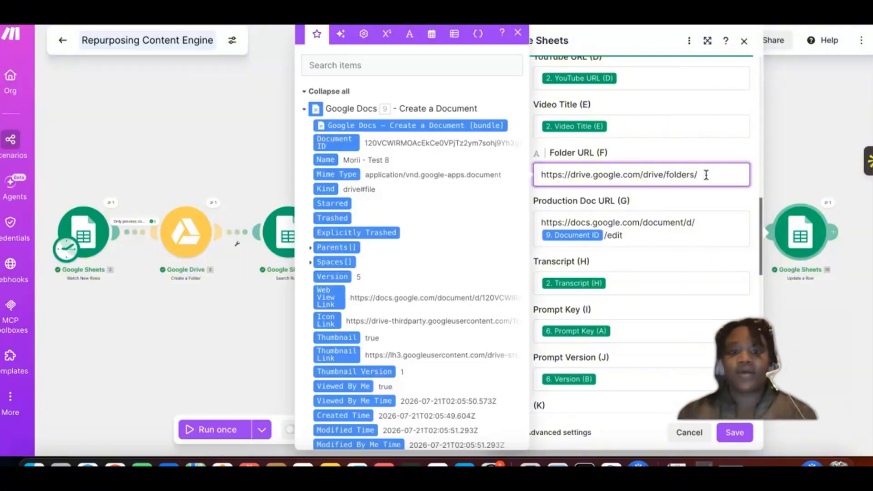
click(304, 110)
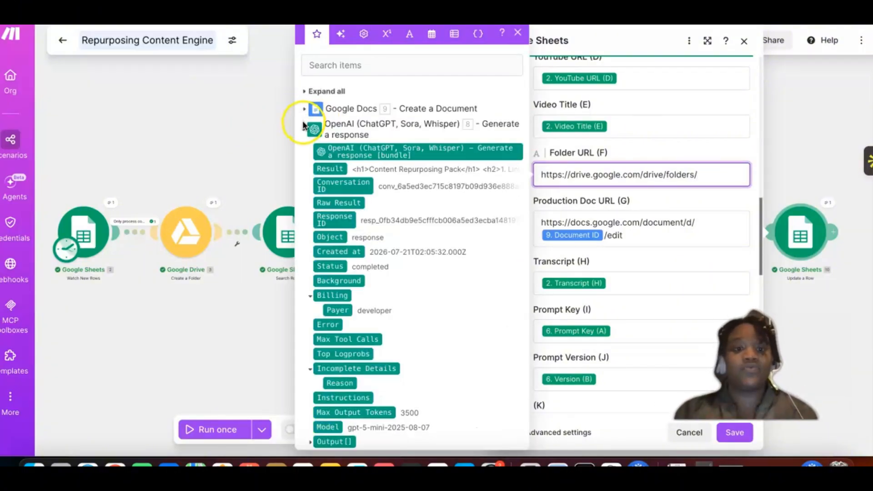
click(304, 128)
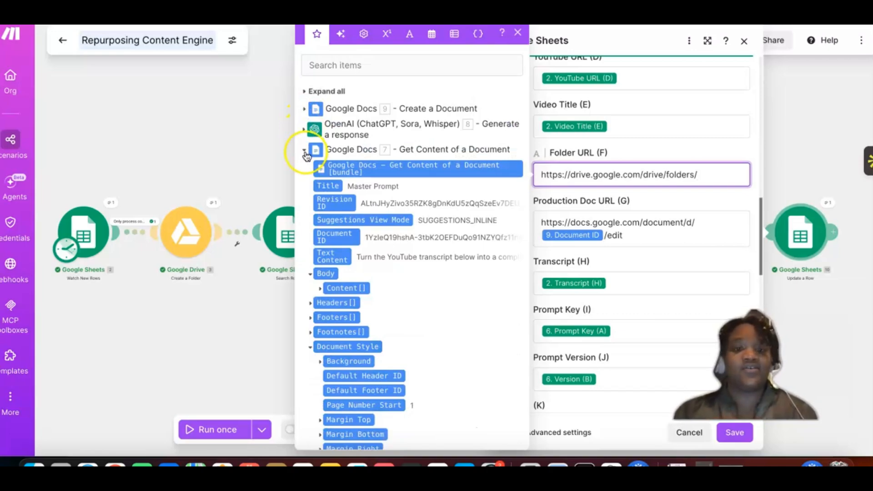
click(305, 152)
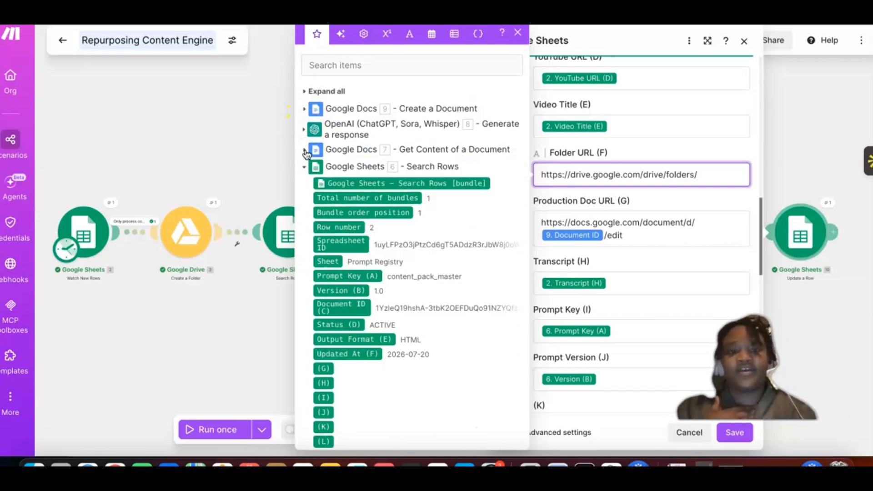
click(305, 166)
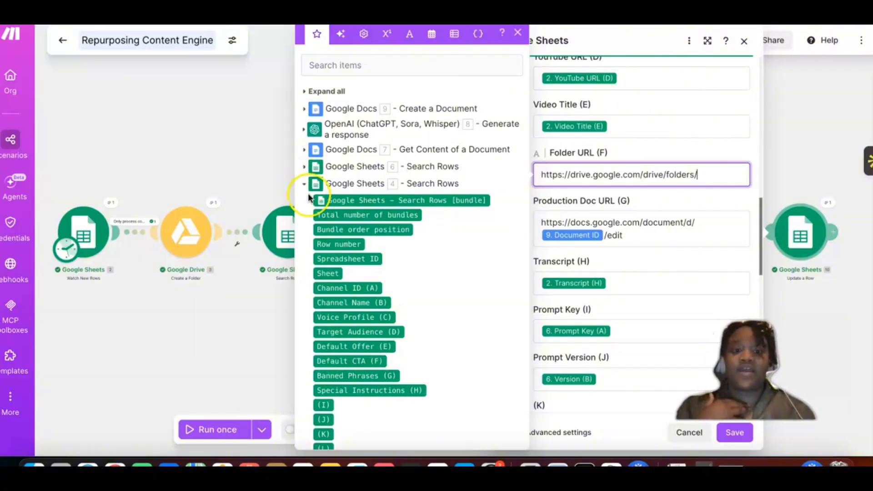
click(307, 192)
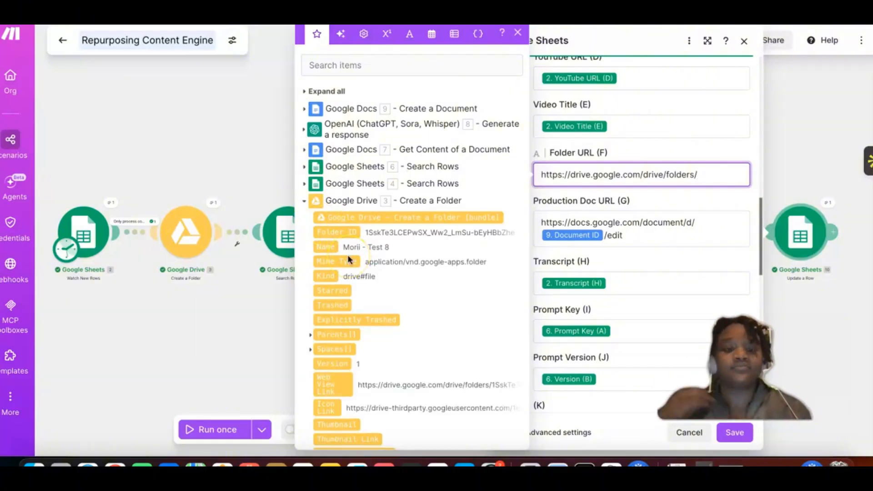
scroll(348, 259, down, 5)
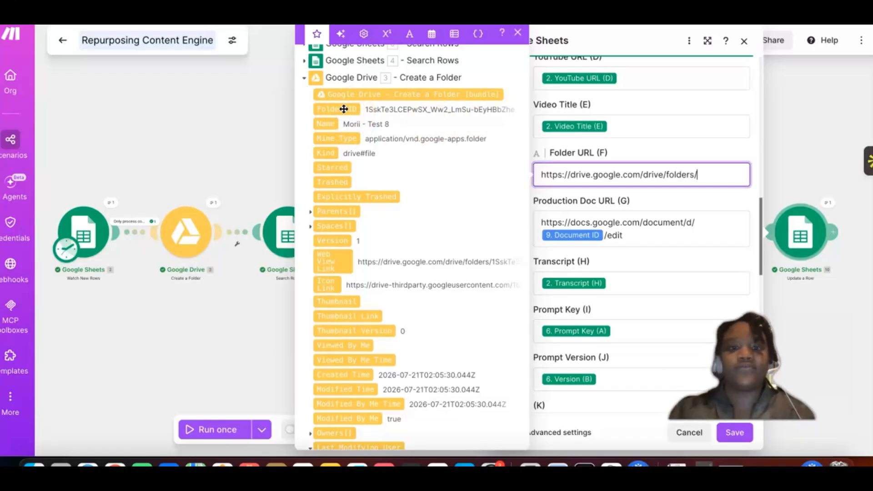
drag(344, 109, 698, 174)
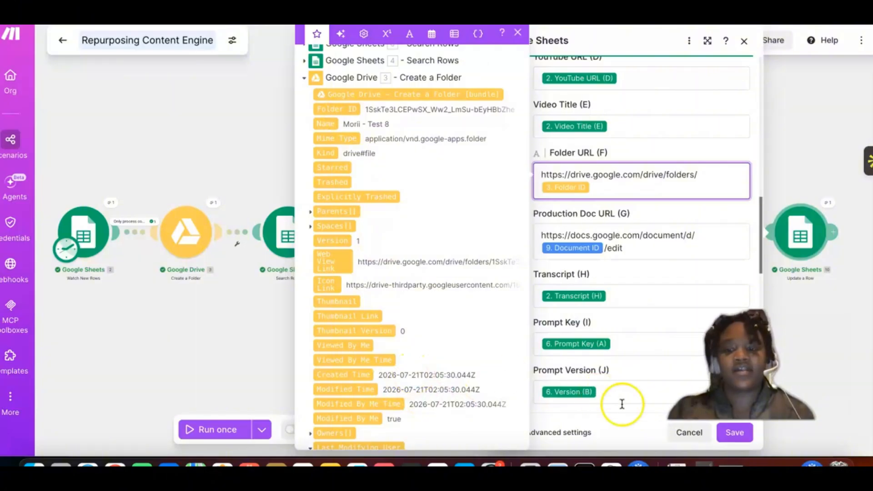
click(738, 433)
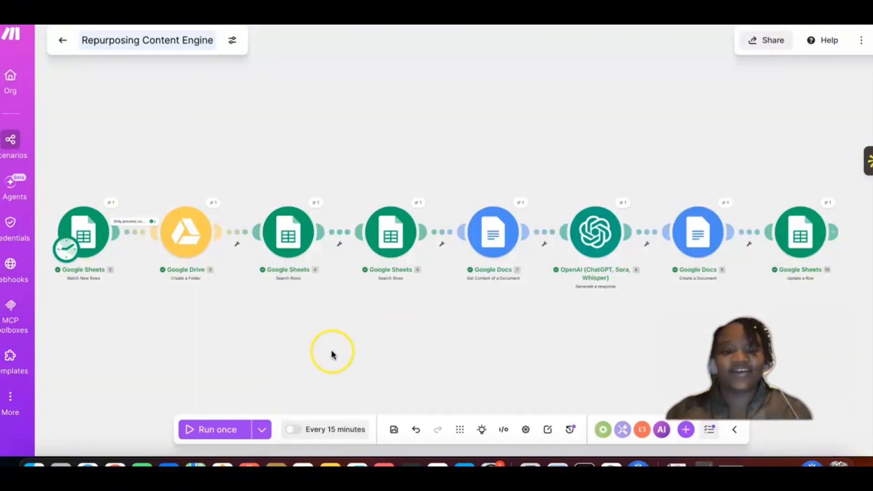
click(394, 429)
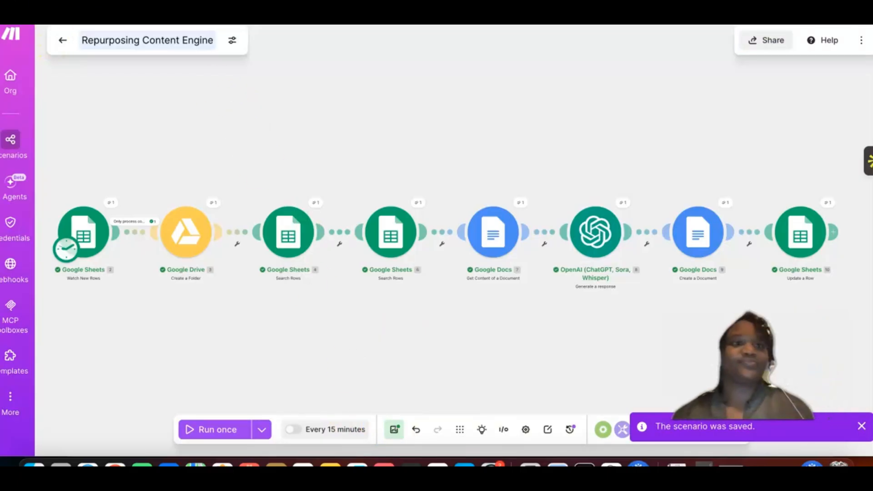
Step: Switch back to the Video Queue sheet and set row 12's Status to NEW
drag(358, 265, 377, 250)
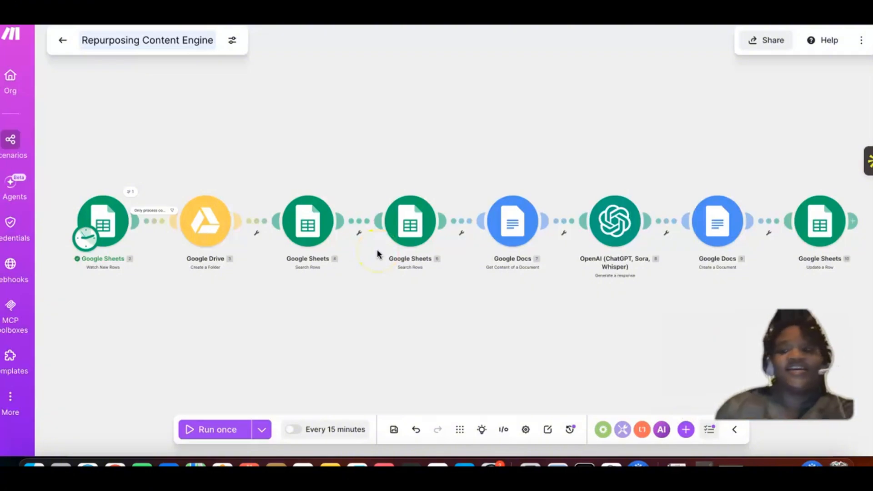
click(376, 223)
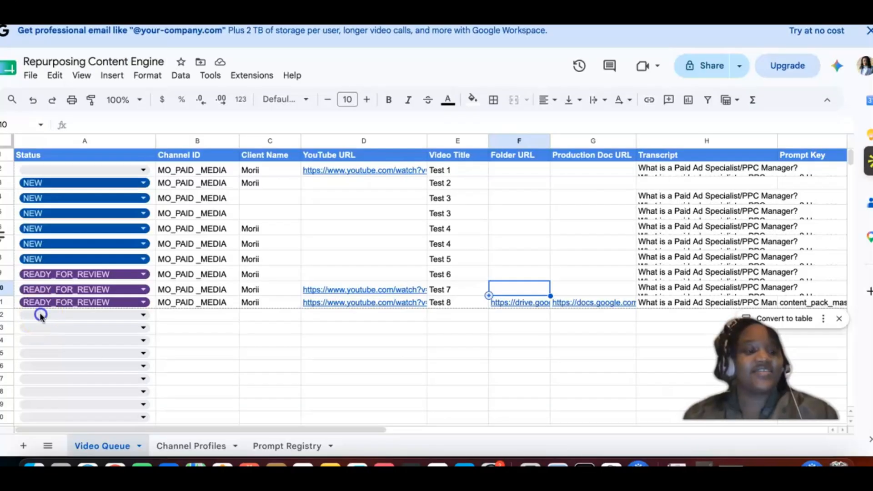
click(40, 315)
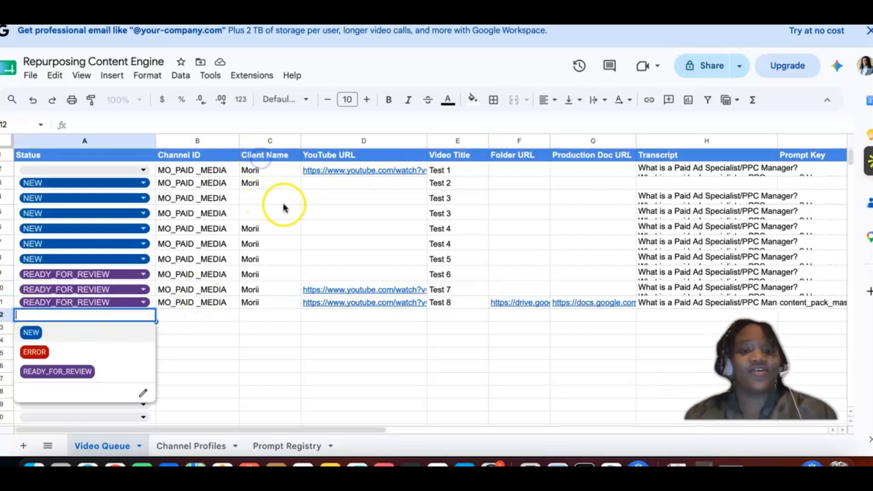
click(303, 205)
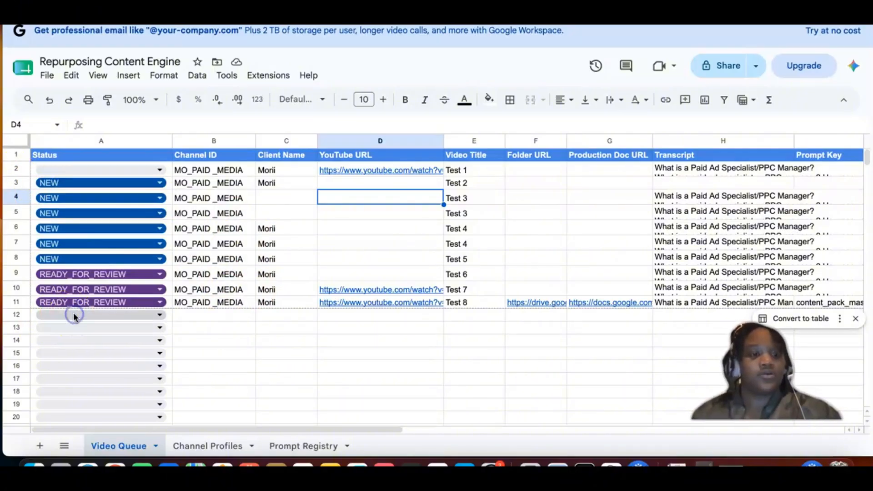
click(97, 315)
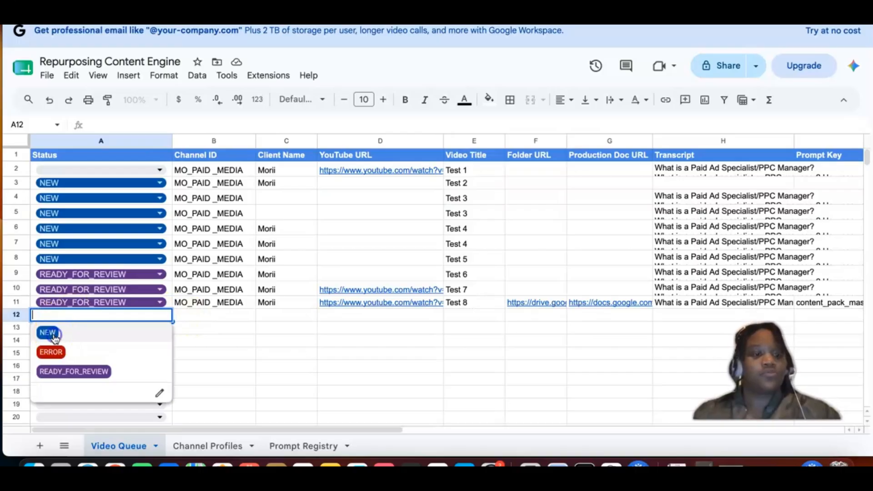
click(91, 339)
click(218, 315)
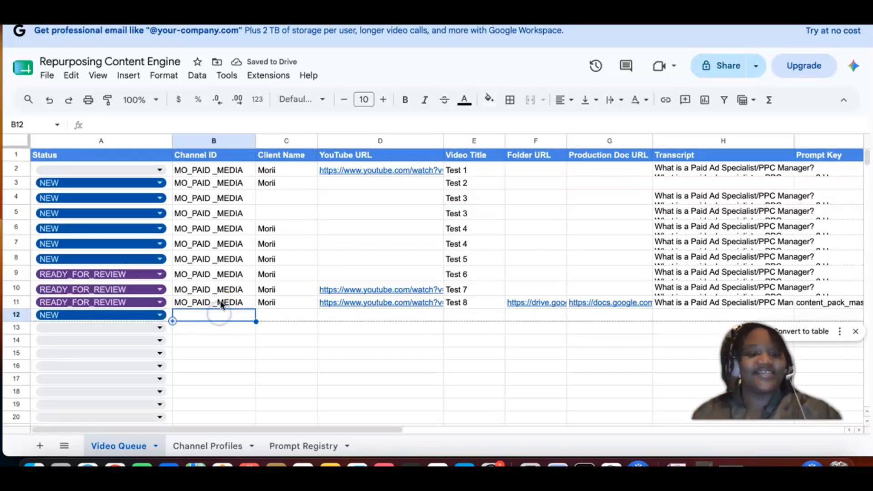
drag(221, 172, 744, 163)
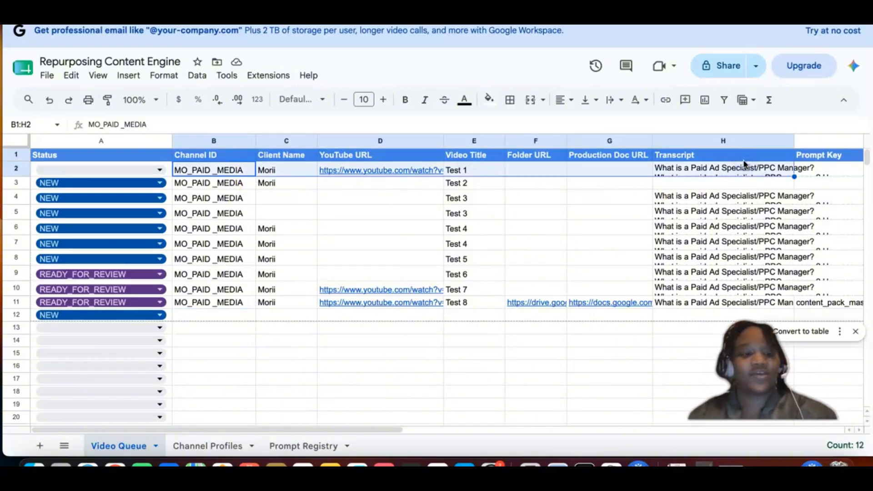
key(super+c)
click(187, 315)
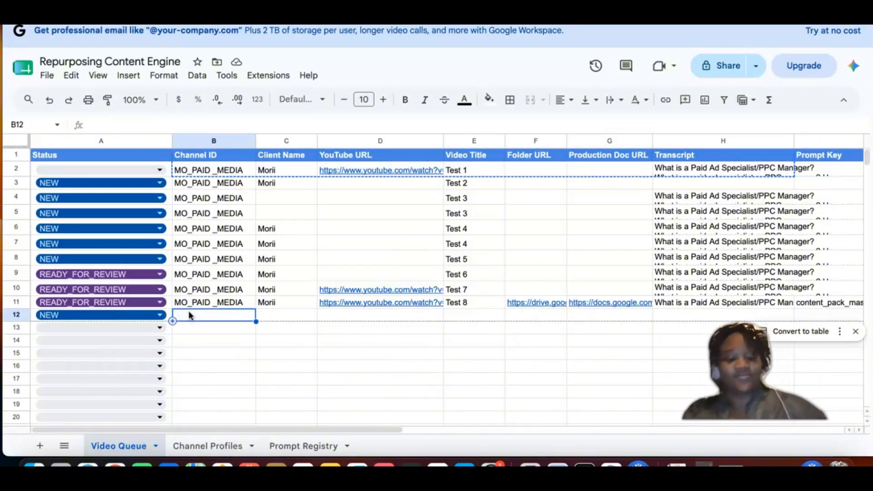
key(super+v)
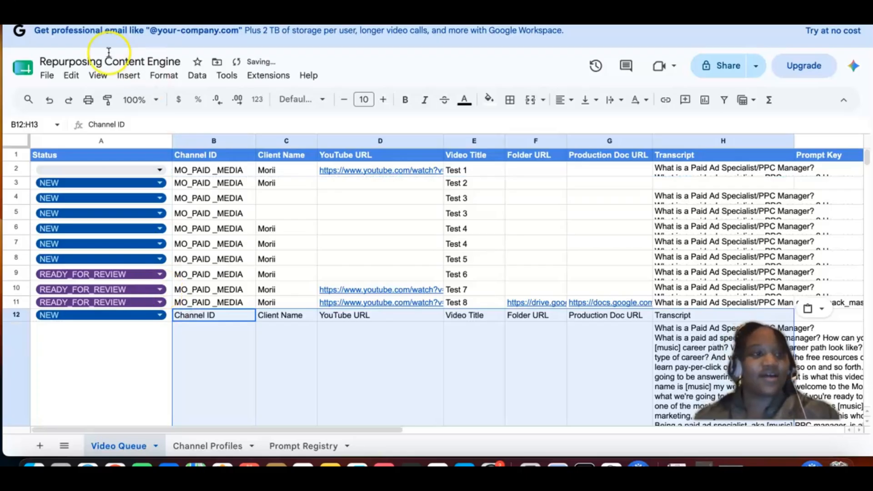
key(super+z)
Step: Copy row 2's data from Channel ID through Transcript into row 12, starting at cell B12
click(217, 173)
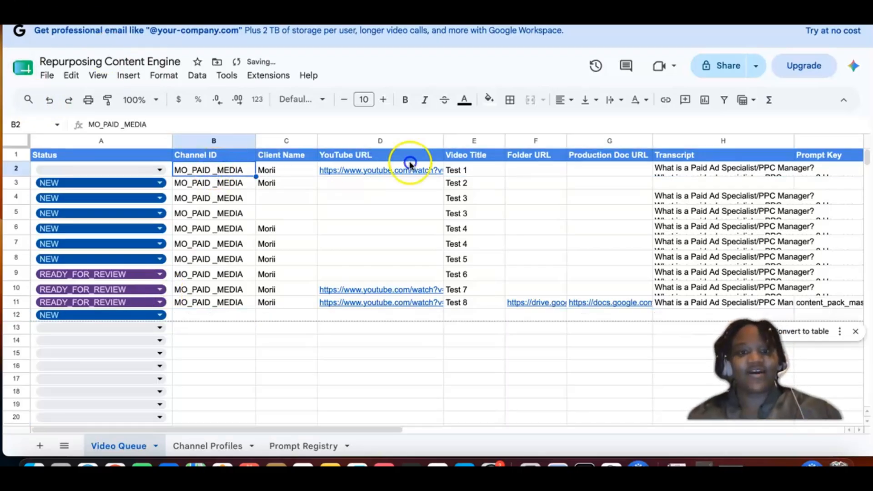
shift+click(711, 172)
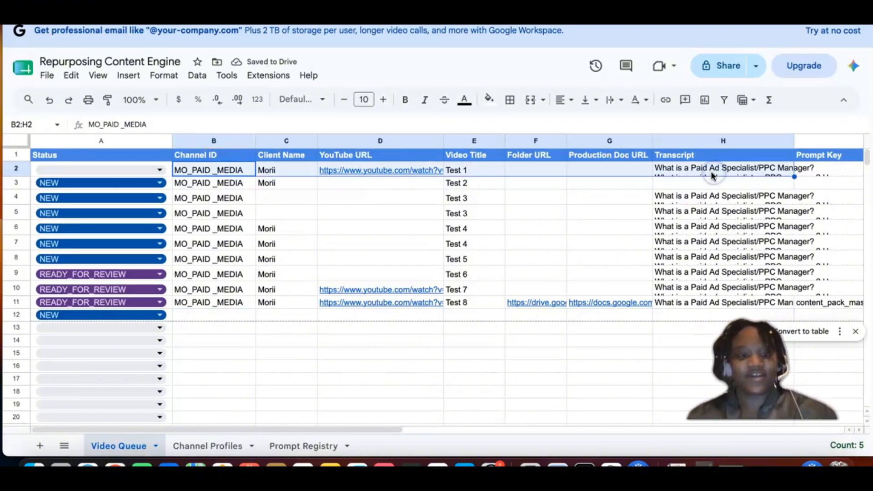
key(super+c)
click(185, 317)
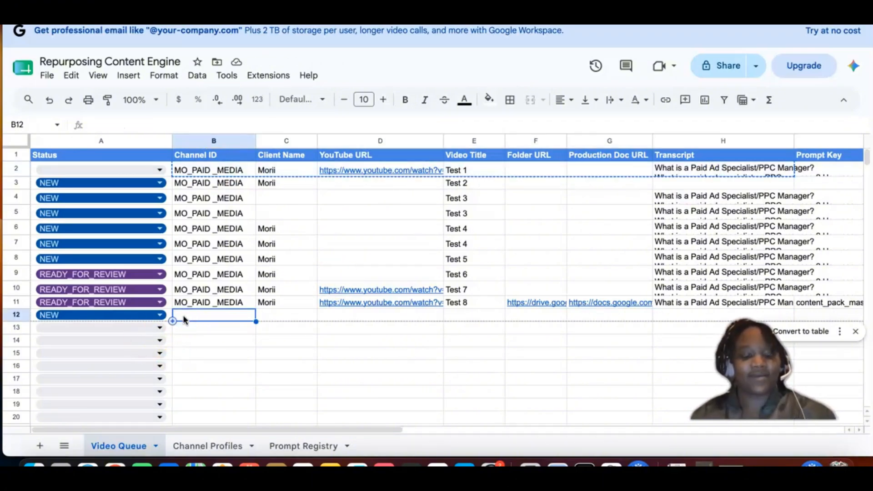
key(super+v)
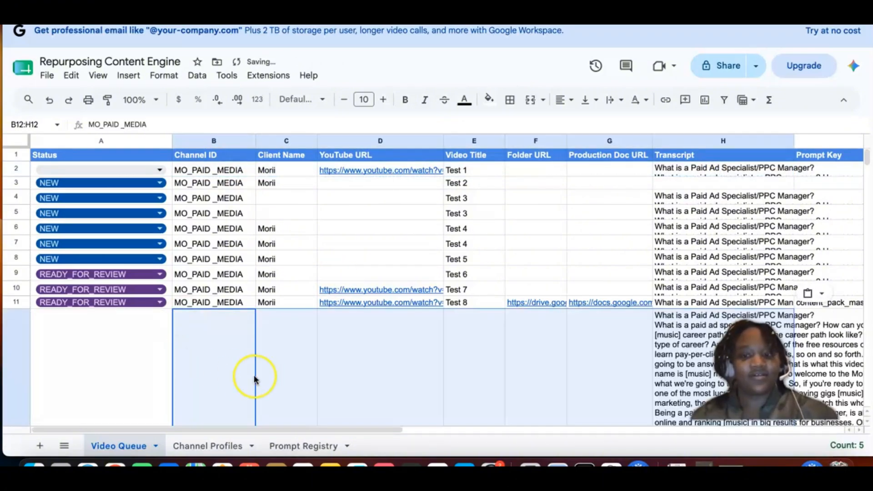
Step: Resize row 12 to a specified height of 21 pixels
scroll(254, 378, down, 5)
scroll(254, 375, up, 5)
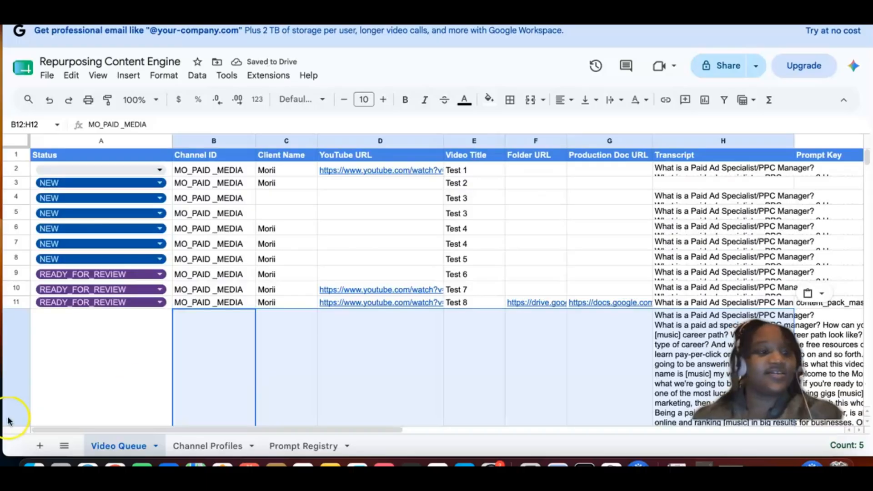
click(9, 385)
right_click(9, 385)
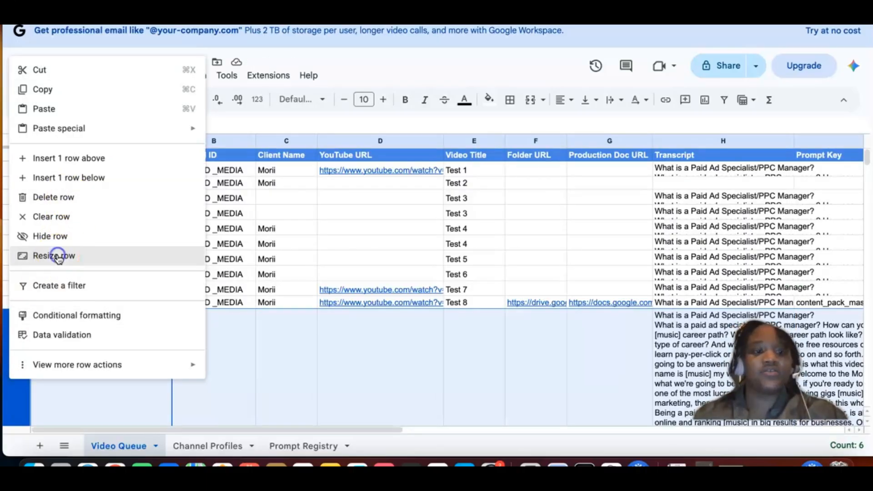
click(61, 254)
click(393, 202)
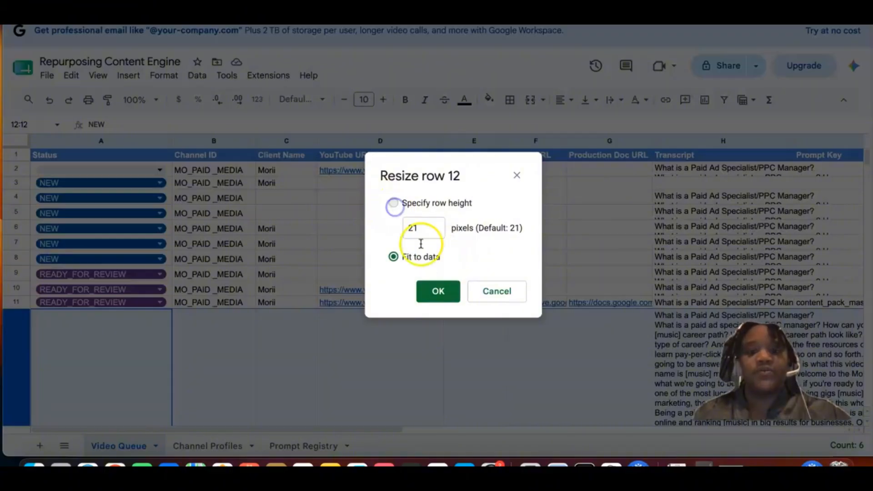
click(448, 296)
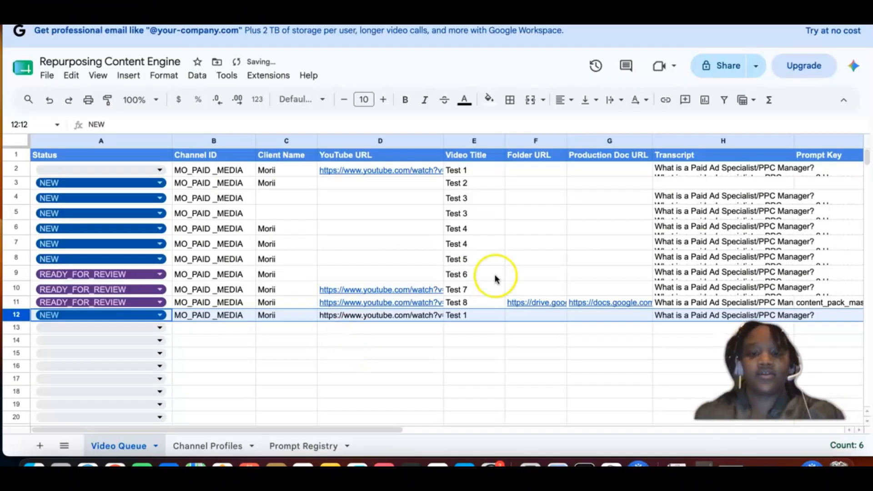
Step: Set the Video Title in row 12 to Test 9
scroll(487, 318, down, 1)
click(477, 308)
double_click(476, 308)
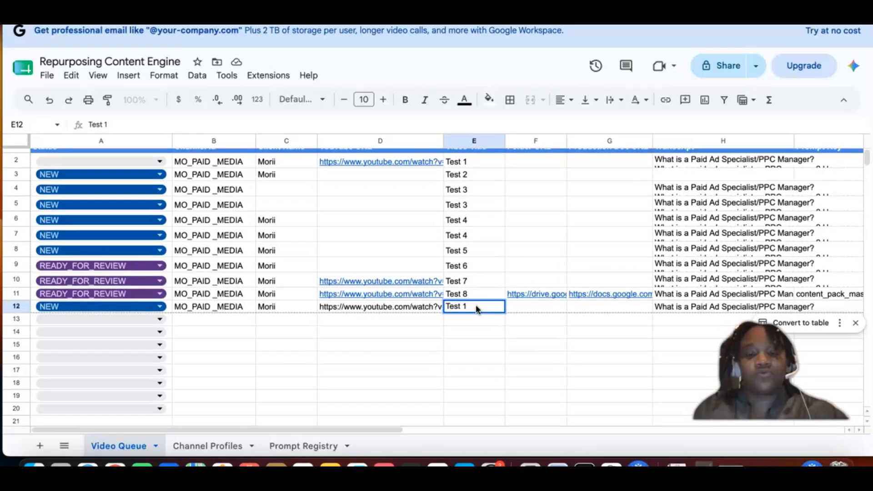
text(9)
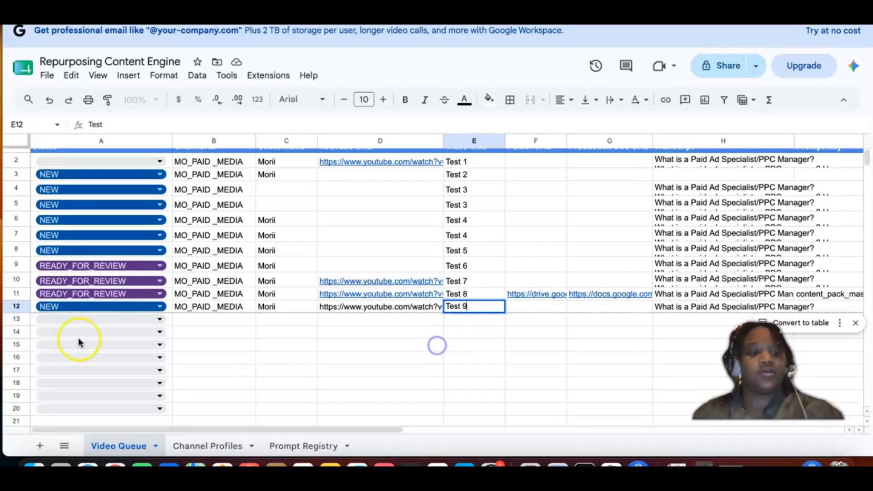
click(380, 345)
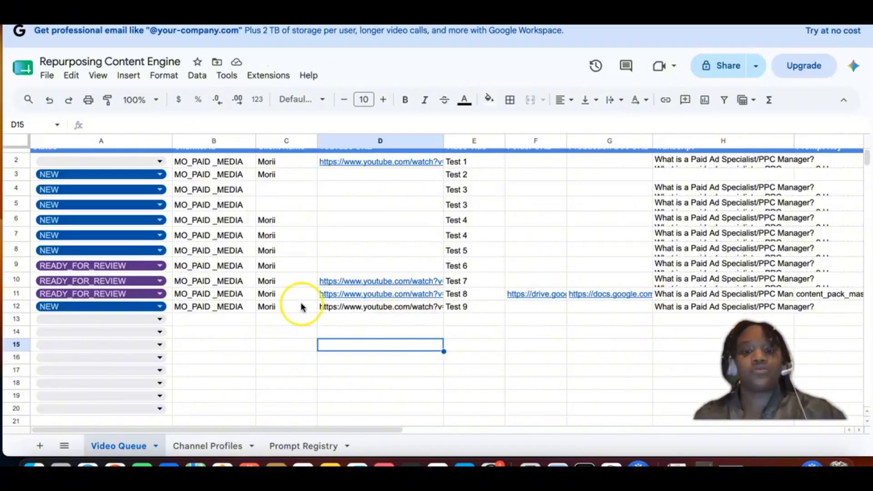
click(437, 295)
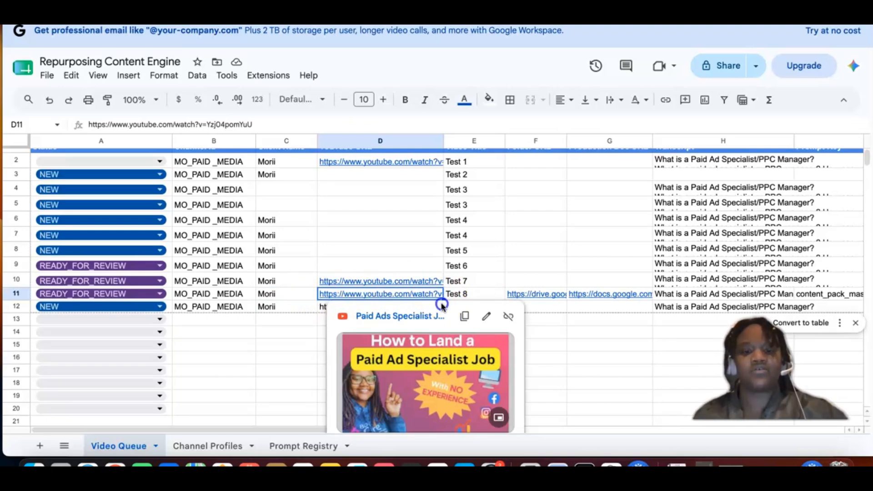
shift+click(253, 345)
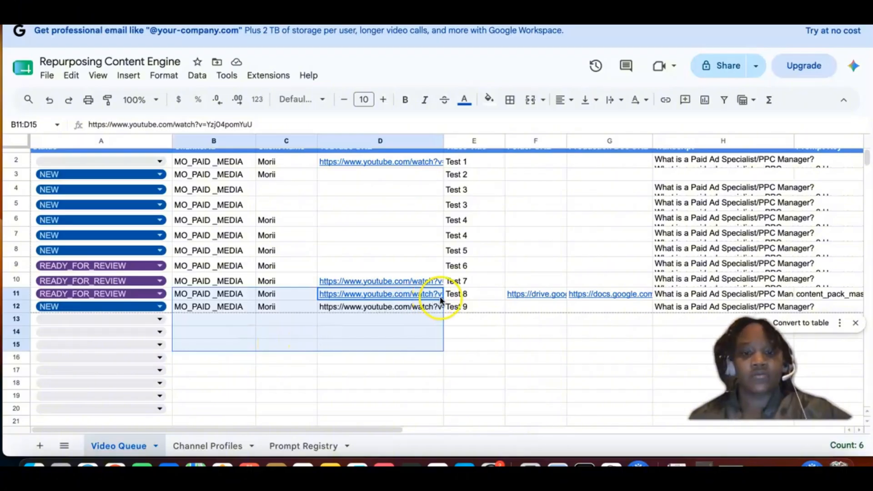
click(293, 320)
click(344, 295)
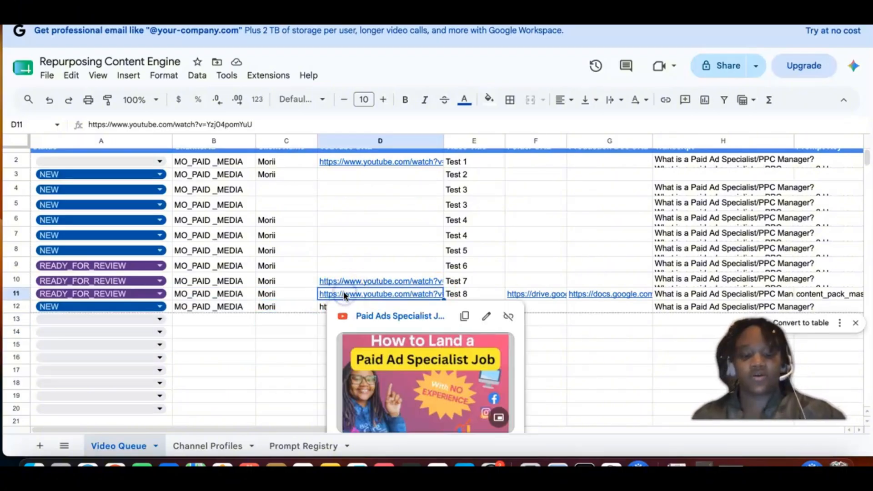
key(ctrl+c)
click(322, 309)
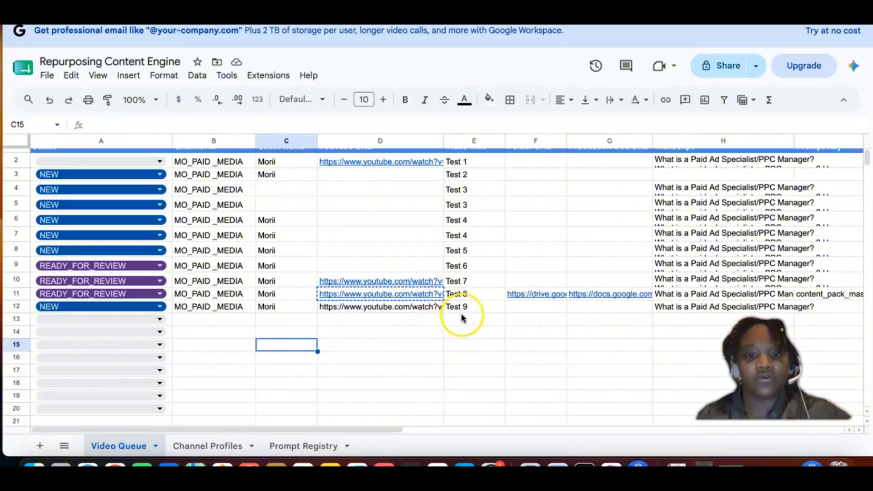
Step: Copy the video link from row 11's YouTube URL and paste it over row 12's YouTube URL
click(434, 295)
click(463, 315)
click(305, 296)
click(341, 312)
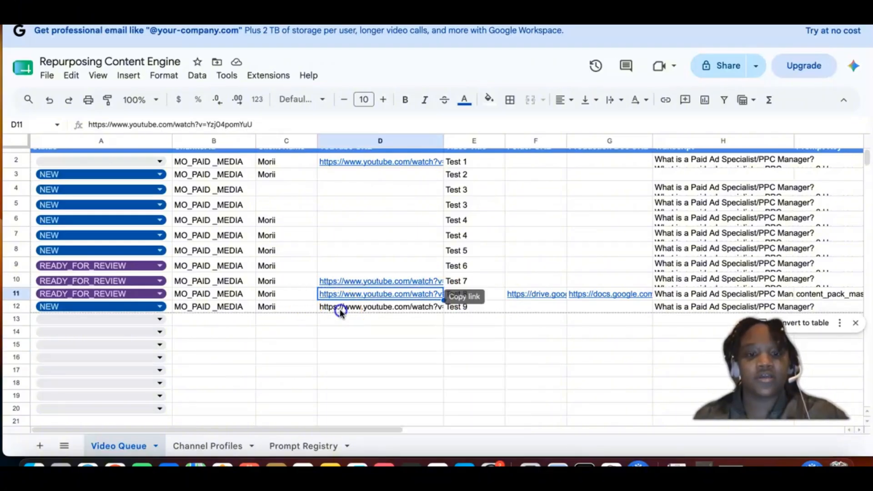
key(super+v)
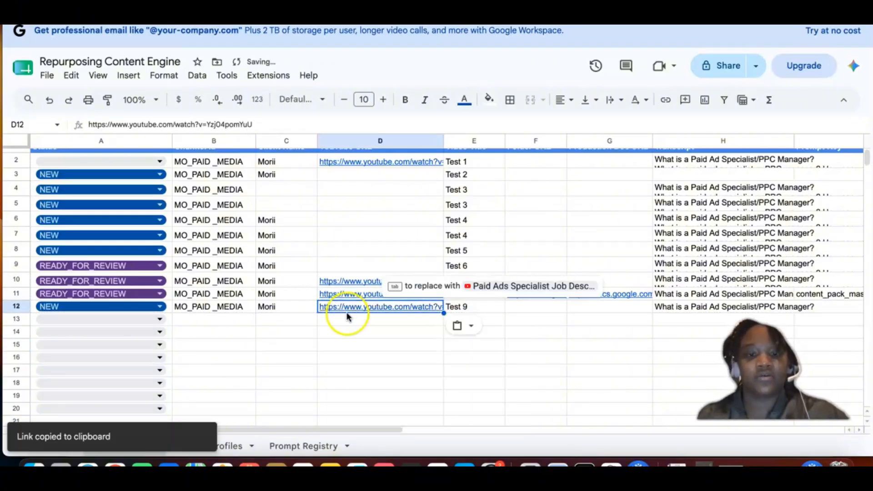
click(321, 346)
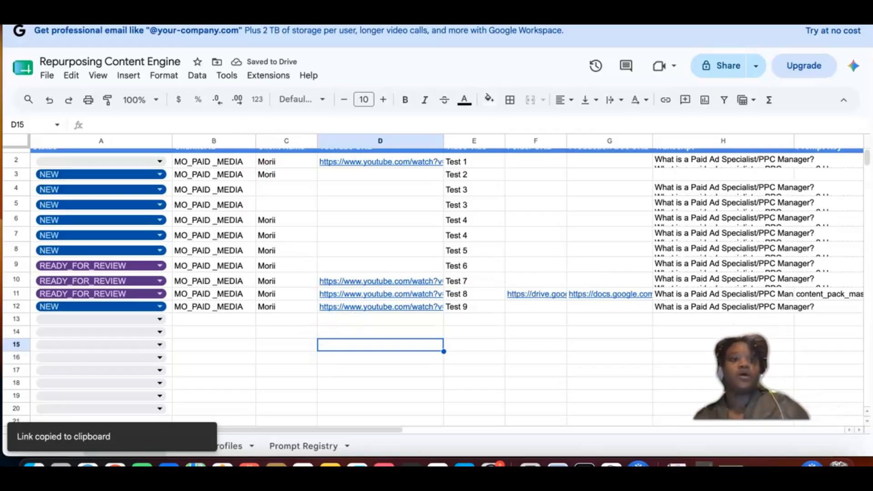
Step: Switch to Make and run the Repurposing Content Engine scenario once
key(ctrl+Tab)
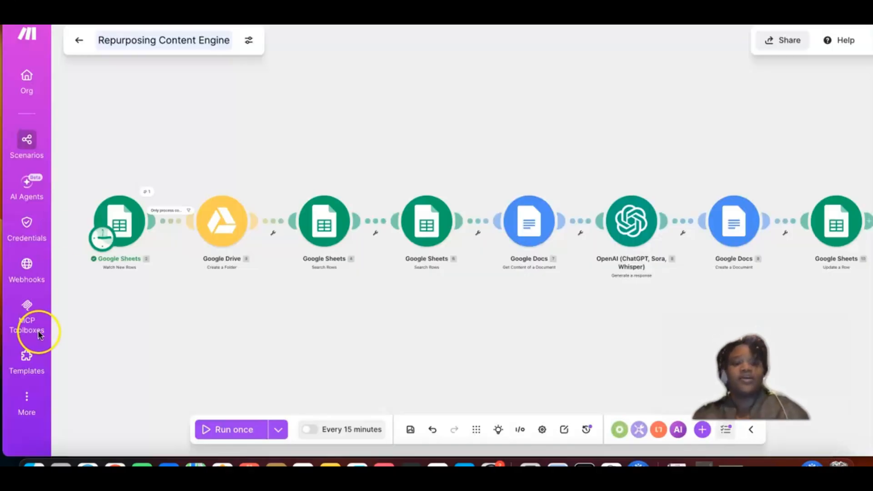
click(216, 427)
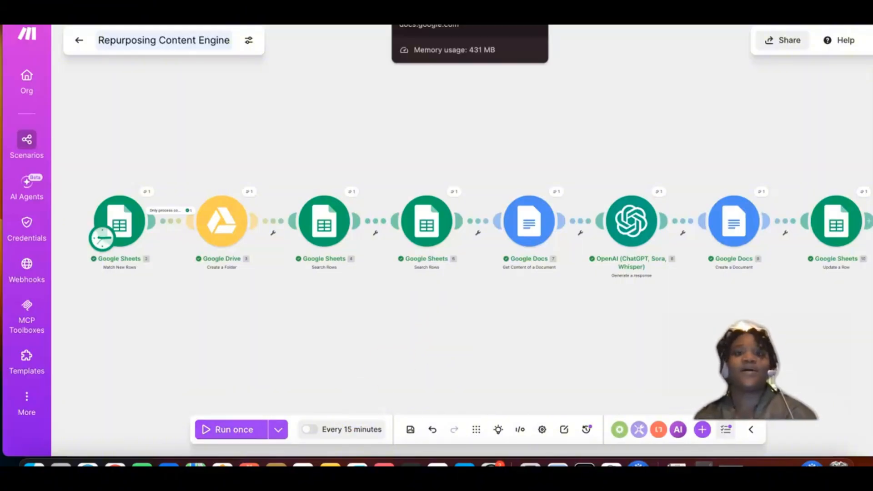
Step: Return to the Video Queue sheet and open the Drive folder linked in row 12's Folder URL
click(403, 9)
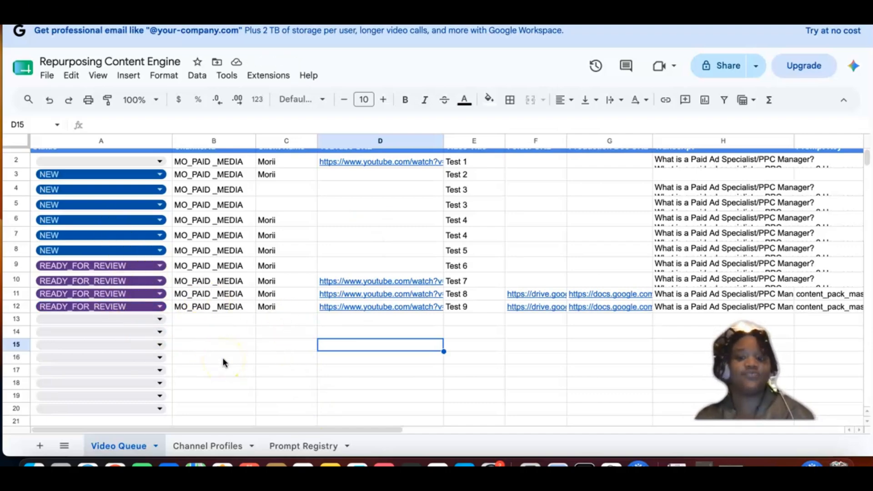
scroll(222, 358, right, 2)
click(514, 302)
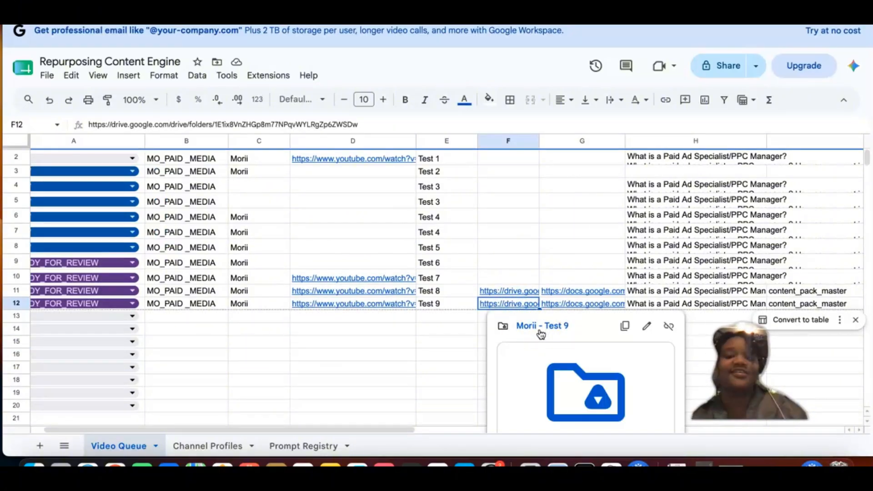
click(541, 335)
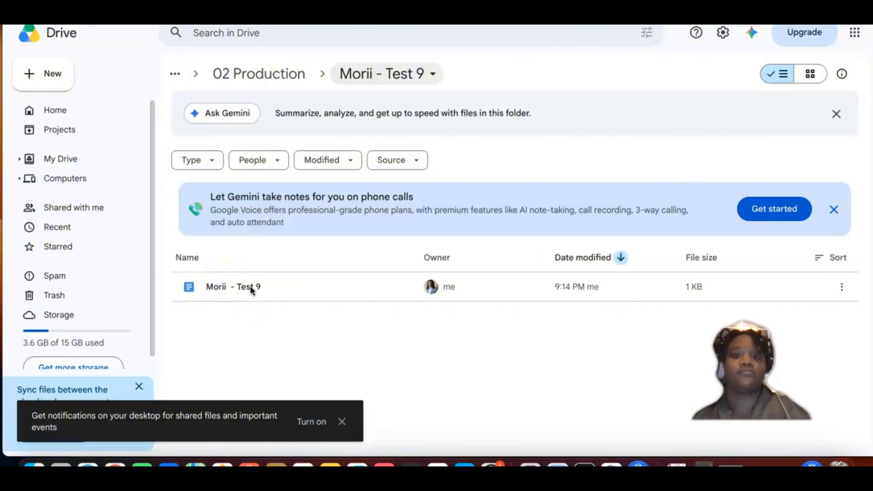
Step: Open the Test 9 document from the Drive folder and look through its Content Repurposing Pack sections
mouse_move(251, 290)
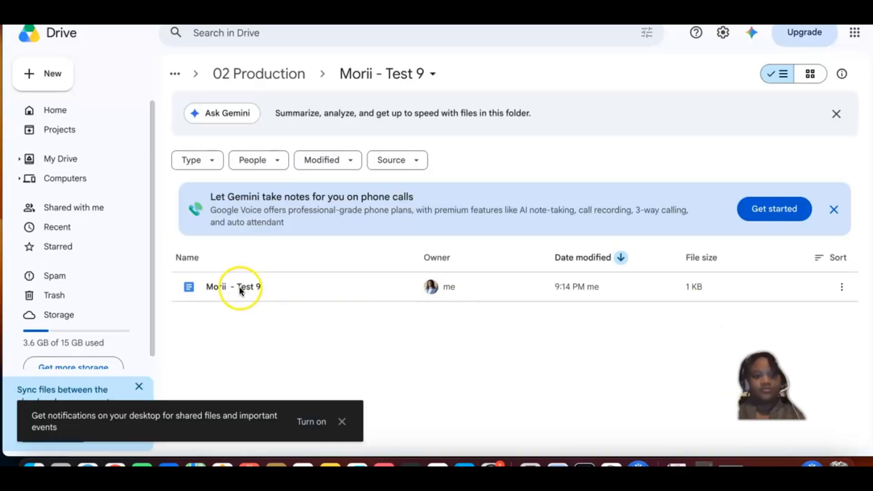
click(238, 287)
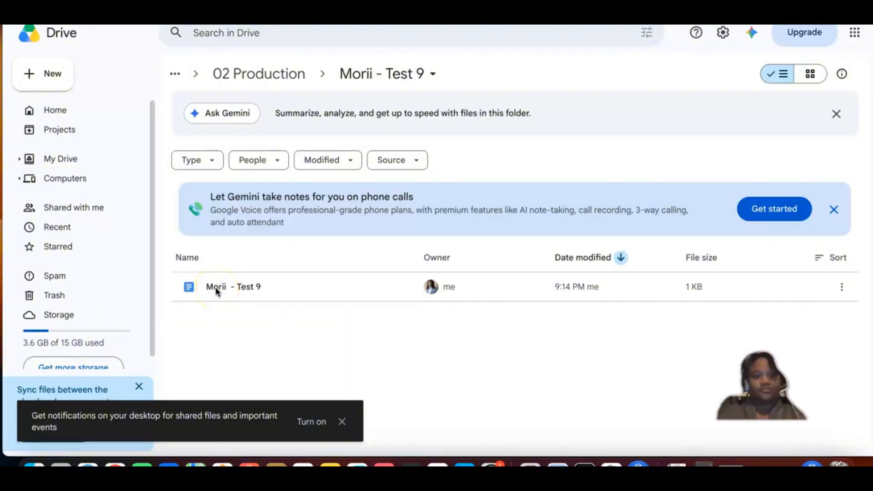
click(217, 291)
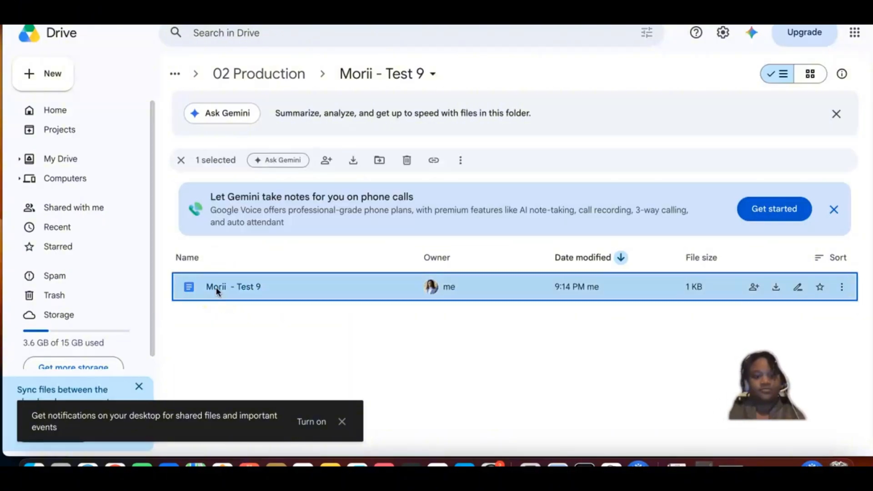
click(218, 290)
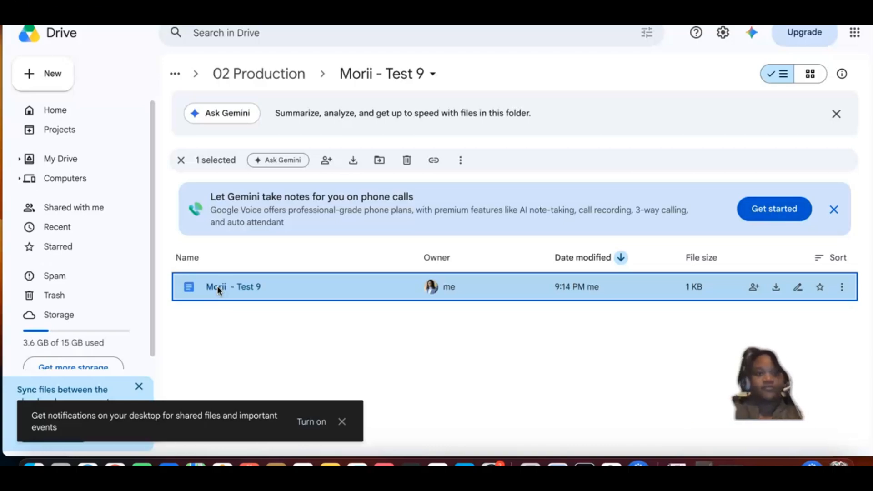
click(218, 290)
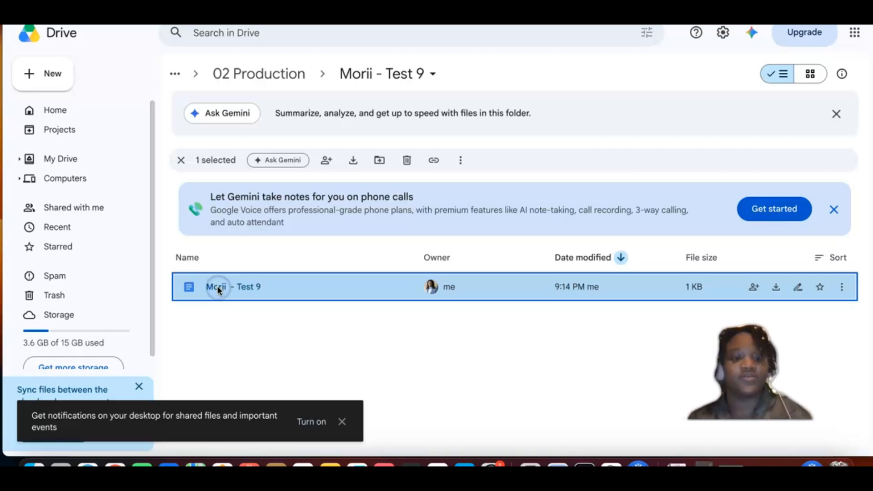
double_click(219, 290)
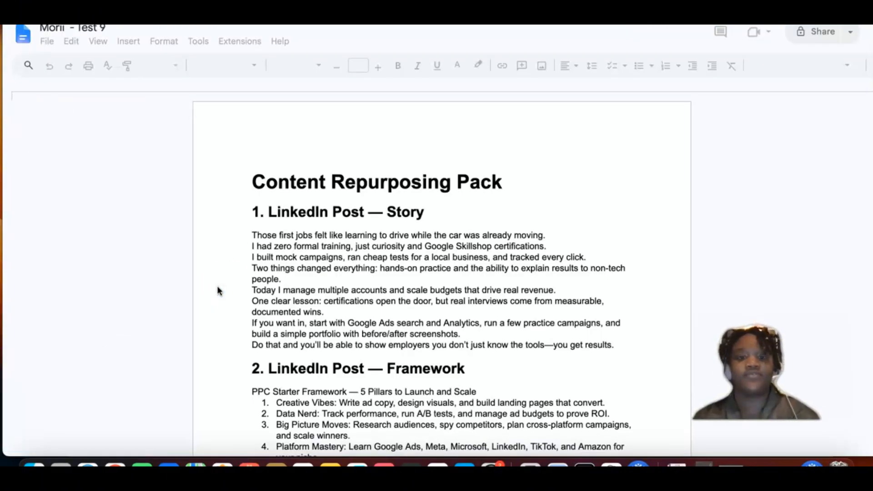
click(316, 246)
scroll(315, 246, down, 8)
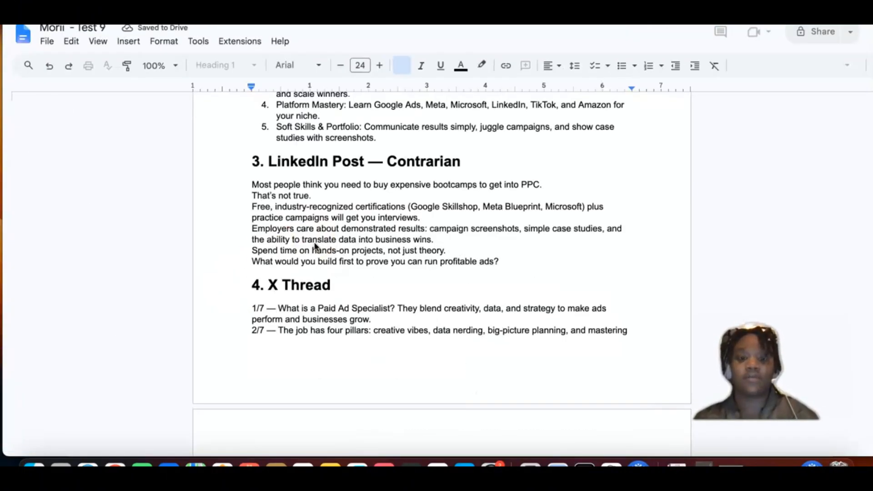
scroll(315, 246, up, 8)
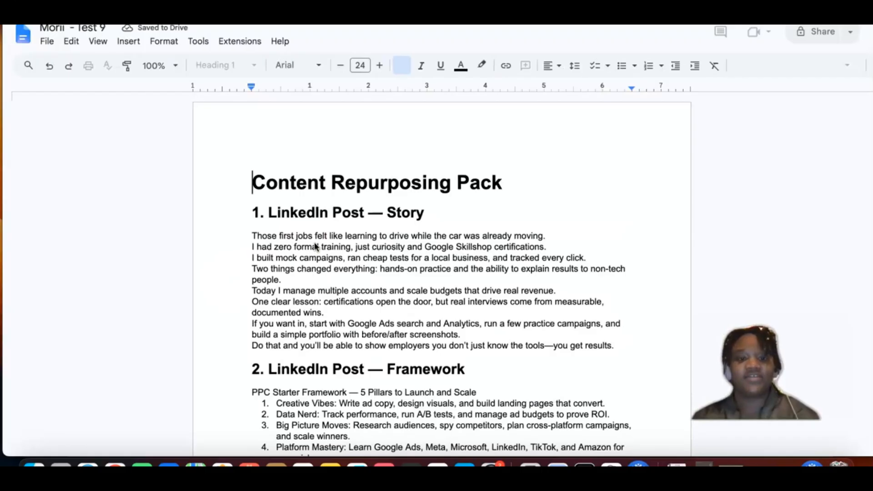
Step: Review the LinkedIn Story and Framework posts in the Test 9 document, and close the document
scroll(315, 246, down, 1)
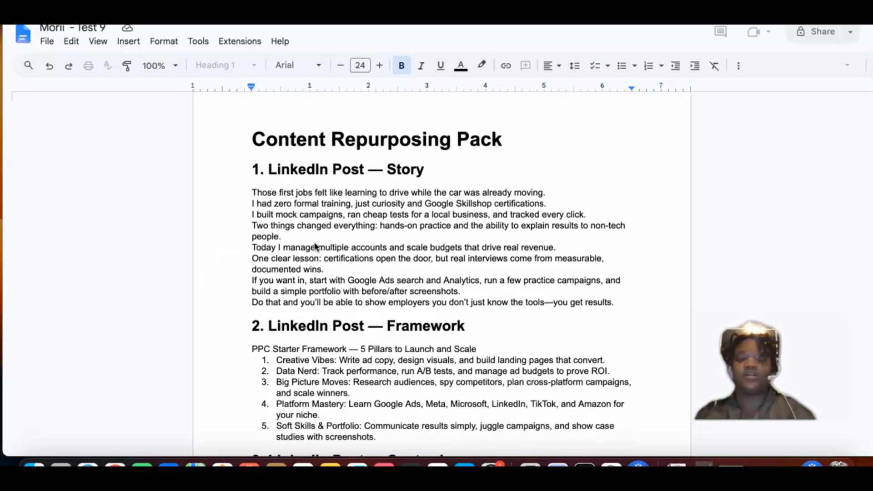
scroll(315, 246, down, 1)
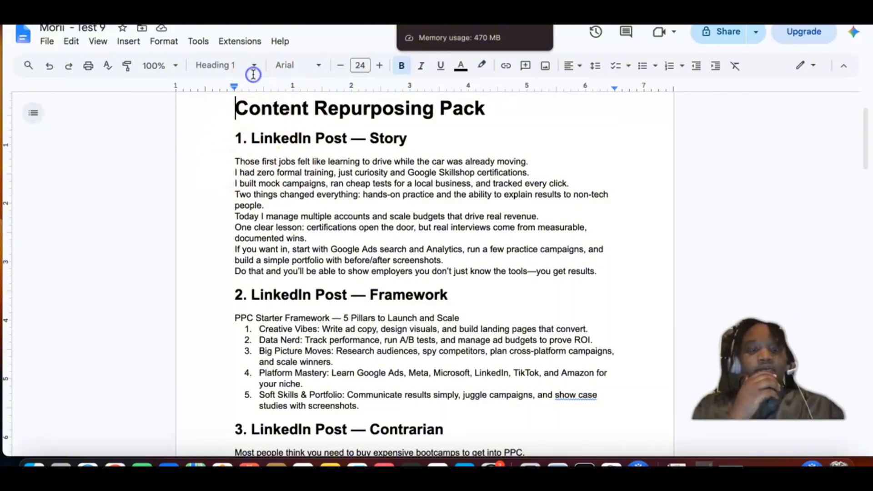
key(super+w)
Step: Open the 02 Production folder in the Repurposing Content Engine Drive folder and look through its test folders
click(271, 75)
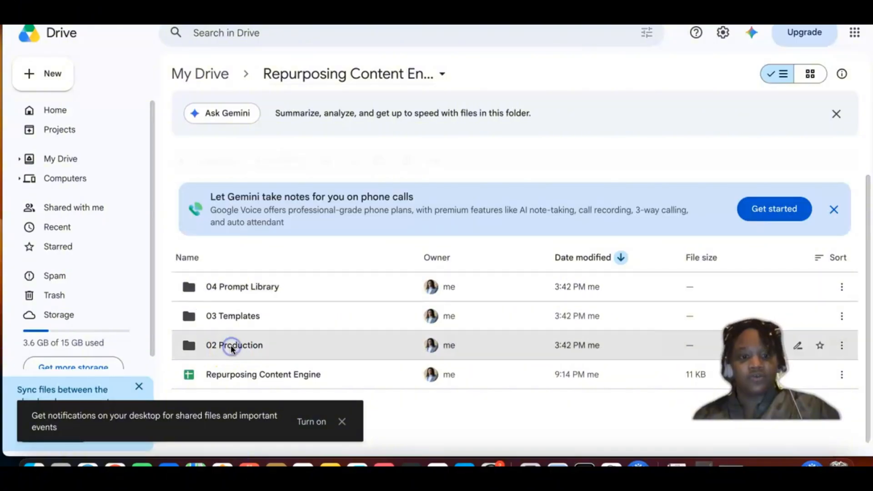
click(231, 347)
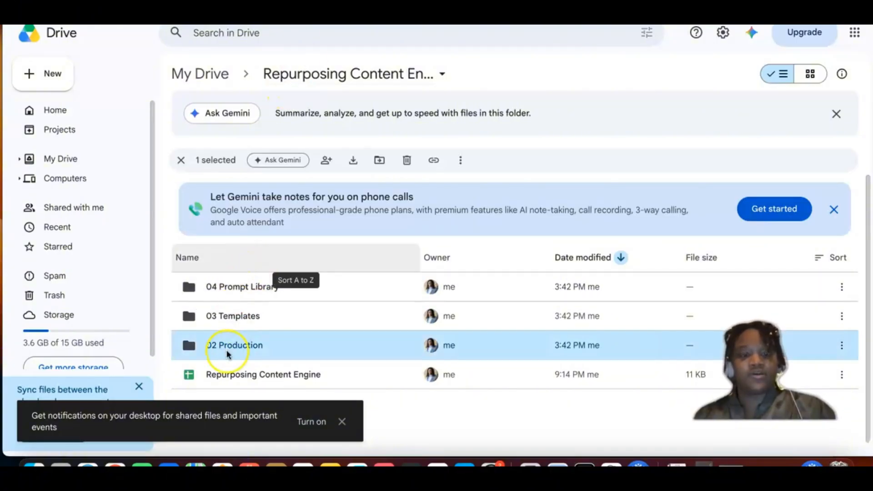
double_click(231, 349)
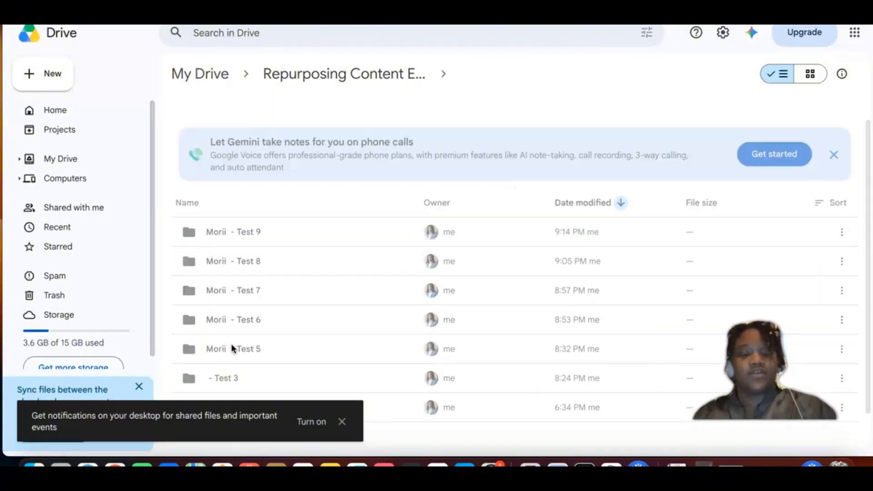
scroll(245, 254, down, 2)
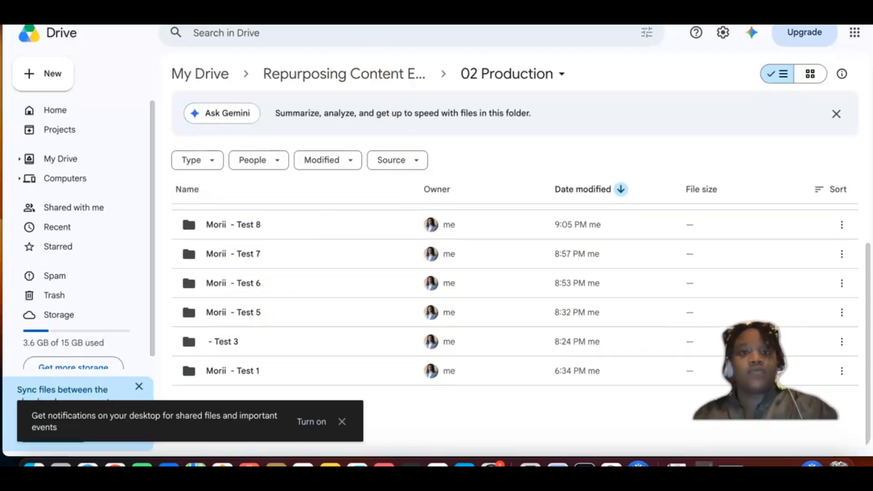
Step: Return to the Video Queue sheet and examine the rows from Status through Prompt Key, including the folder and document links
click(371, 9)
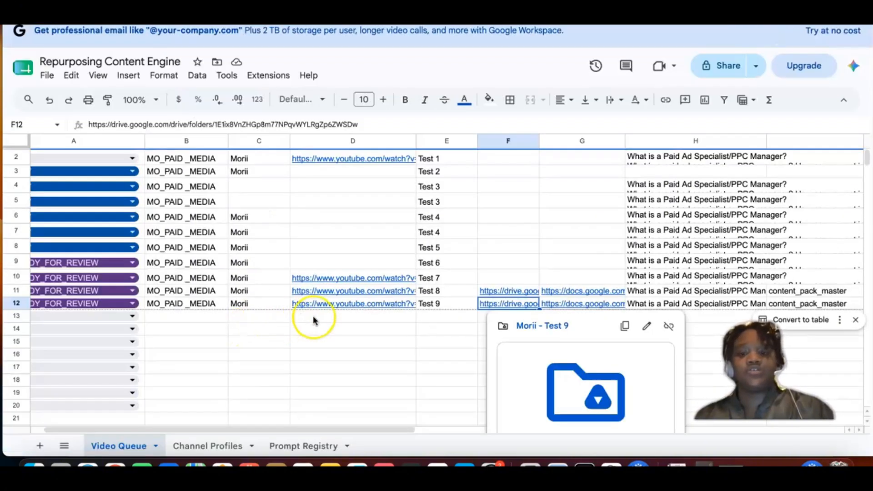
click(259, 329)
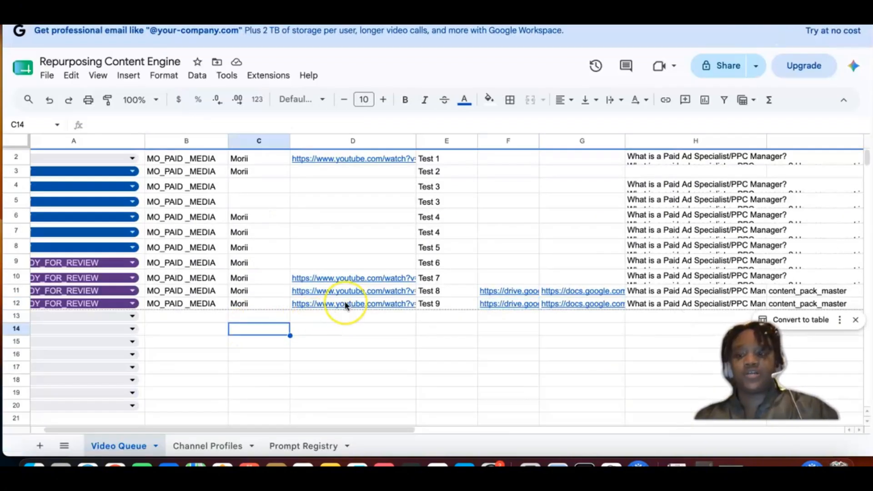
scroll(346, 305, right, 3)
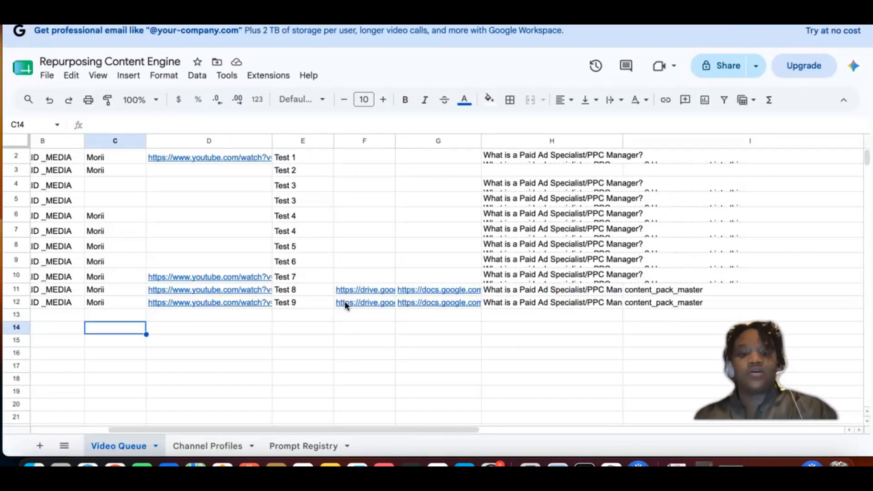
scroll(346, 306, right, 1)
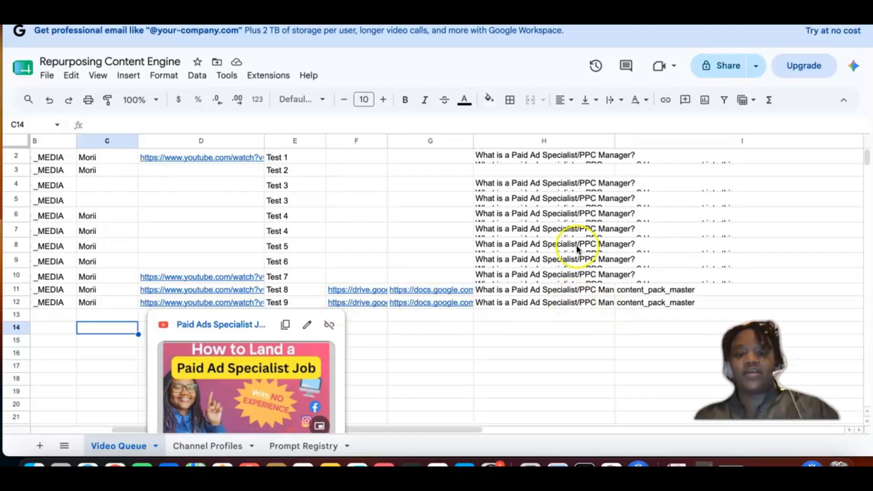
scroll(577, 249, up, 1)
scroll(577, 249, right, 1)
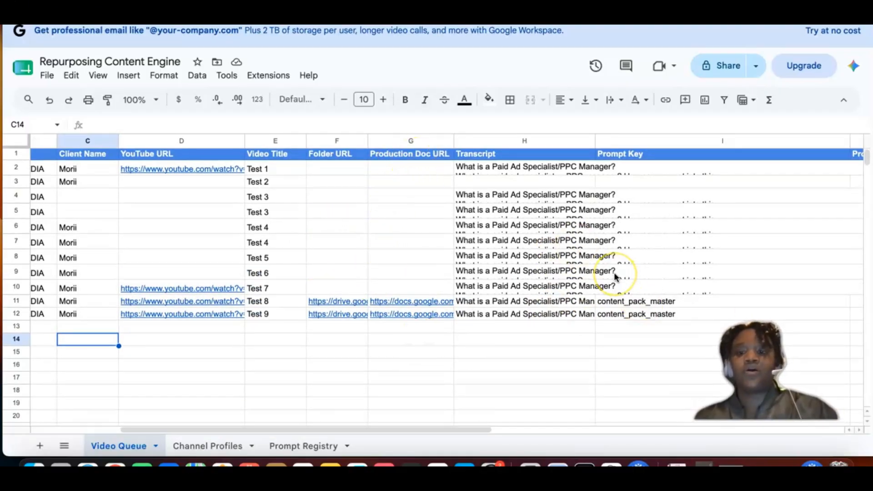
scroll(614, 275, right, 3)
scroll(593, 279, left, 5)
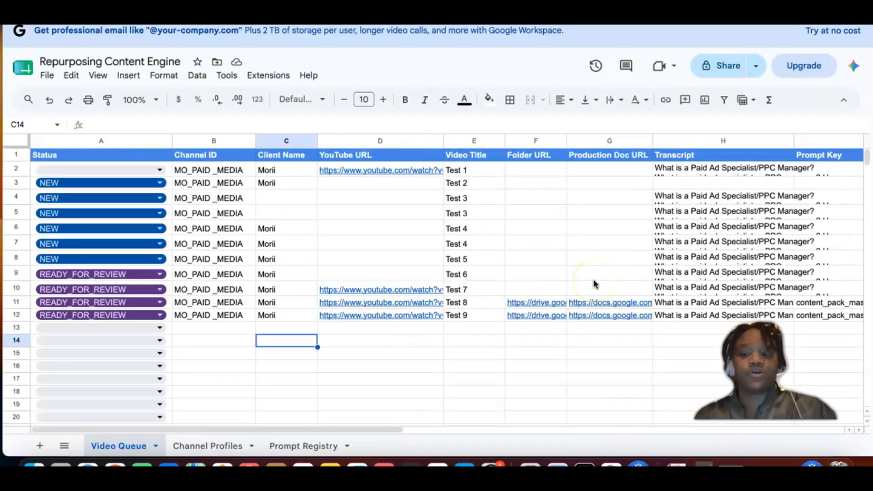
scroll(593, 280, down, 6)
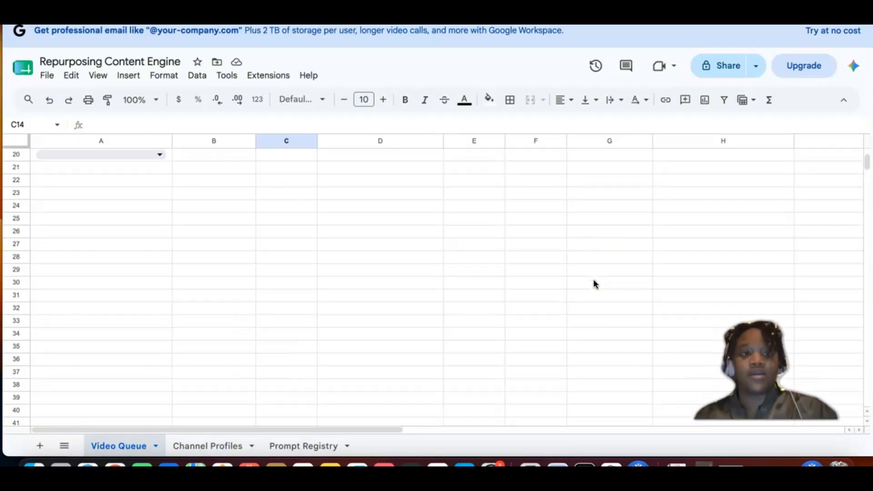
scroll(594, 284, up, 6)
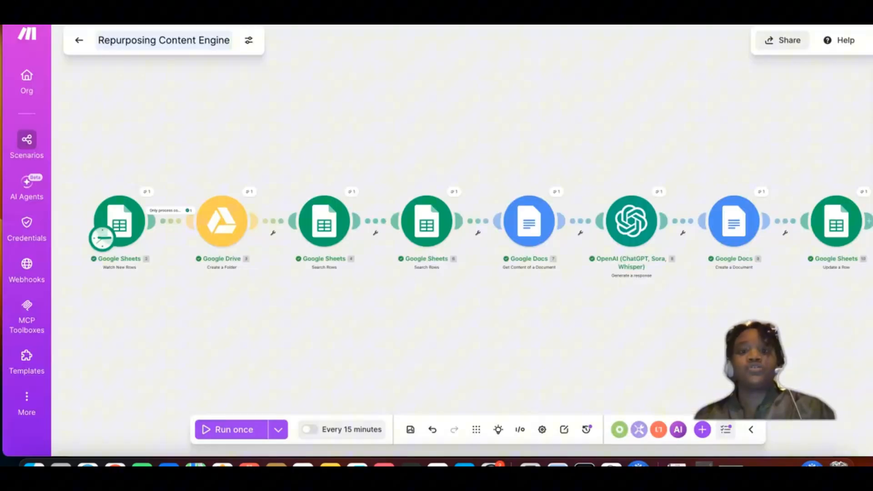
Step: Switch to Make and export the Repurposing Content Engine scenario as a blueprint
click(179, 123)
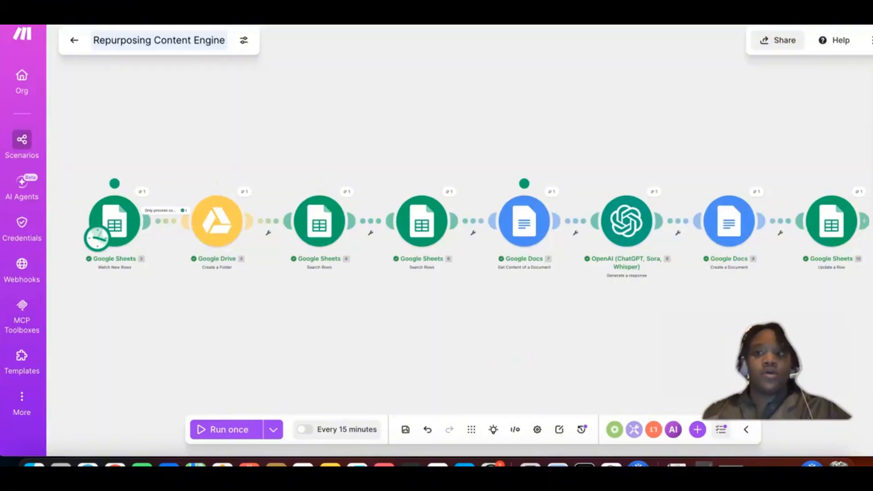
scroll(437, 241, right, 1)
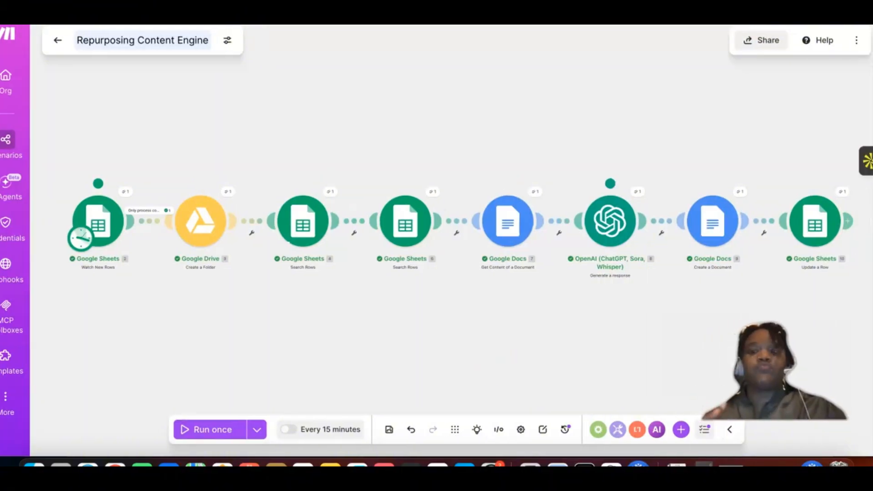
scroll(817, 65, left, 1)
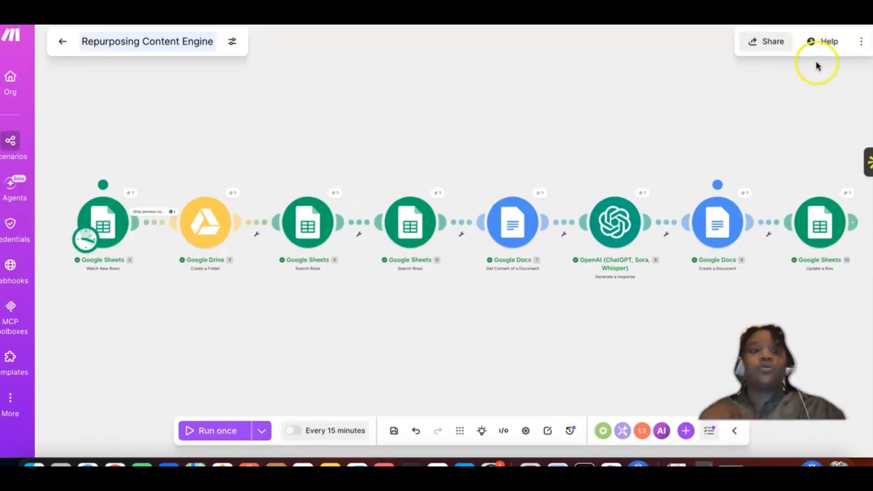
click(862, 43)
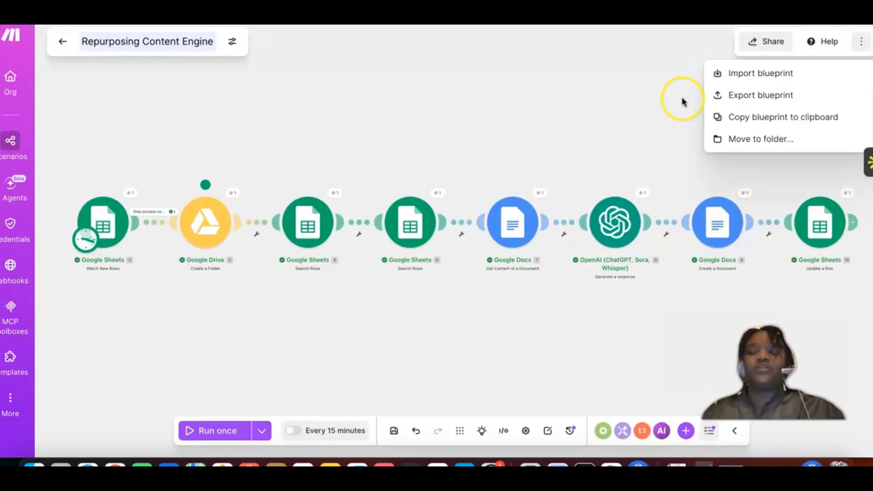
click(736, 96)
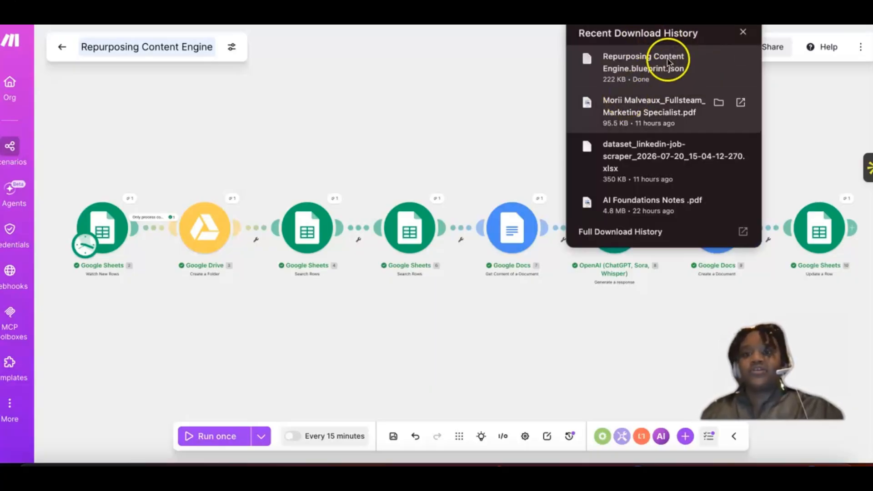
click(103, 141)
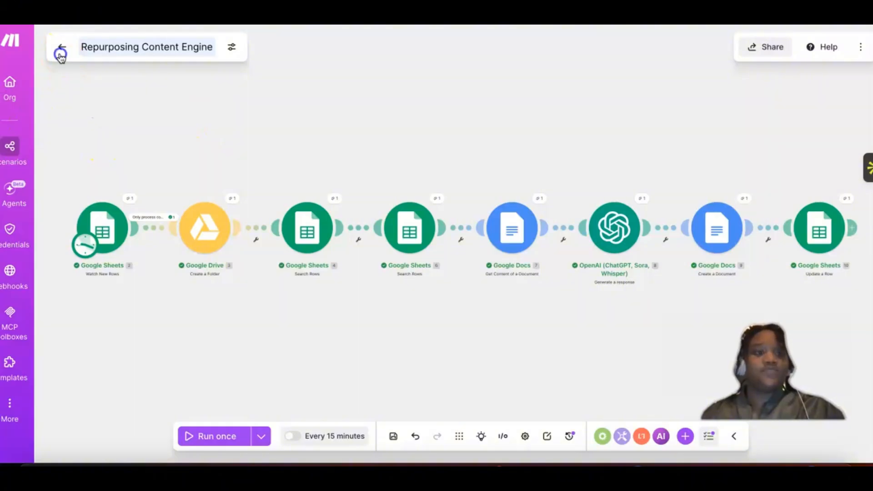
Step: Leave the scenario editor, go to the list of all scenarios, and create a new scenario
click(61, 55)
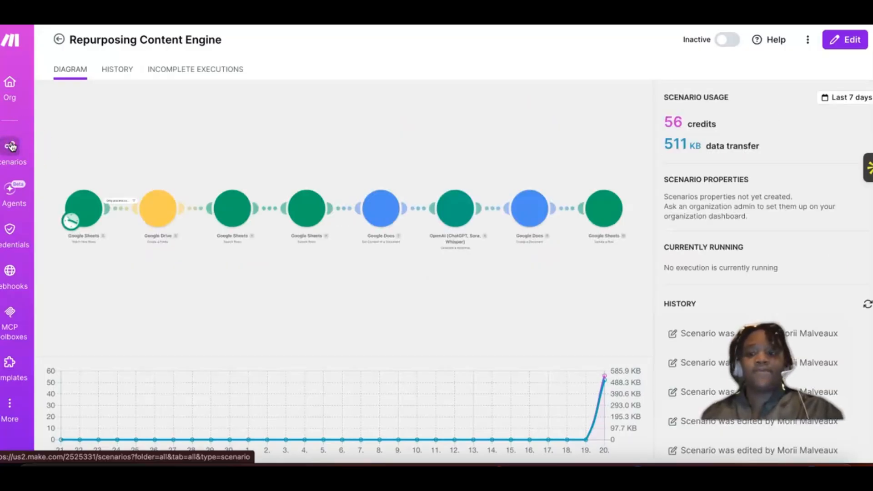
click(12, 146)
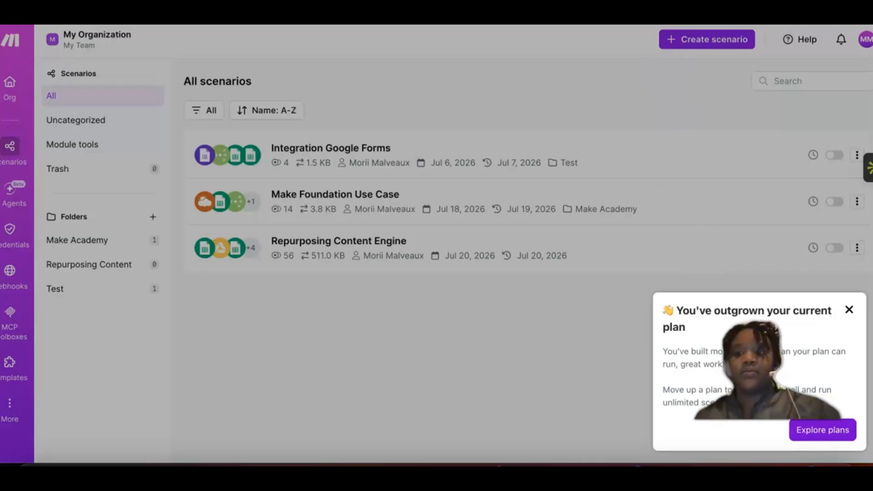
click(849, 310)
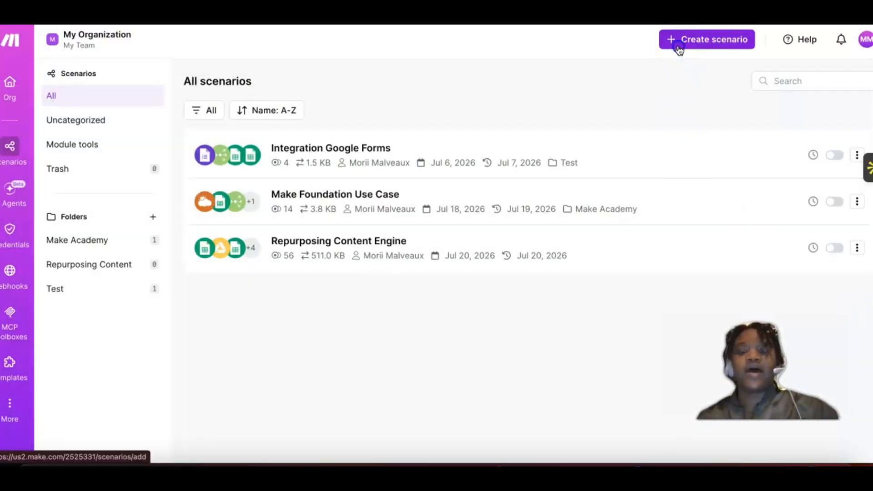
click(679, 48)
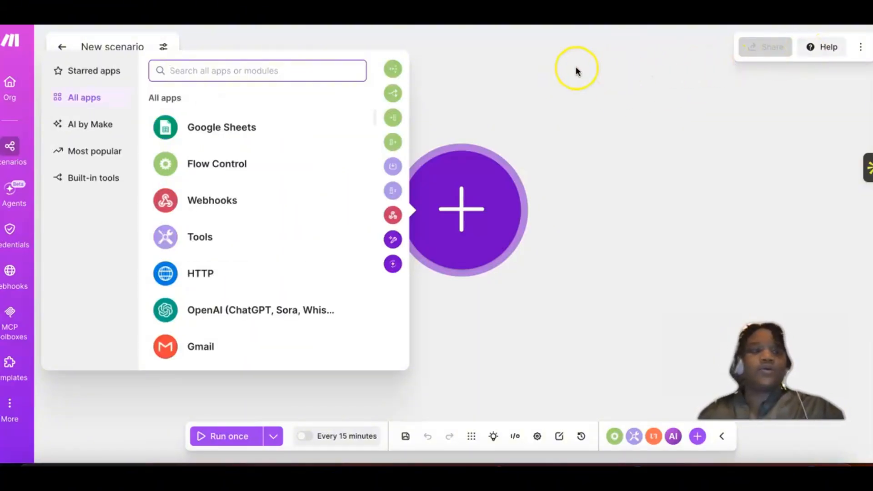
Step: Import Repurposing Content Engine.blueprint.json from Downloads into the new scenario
click(862, 50)
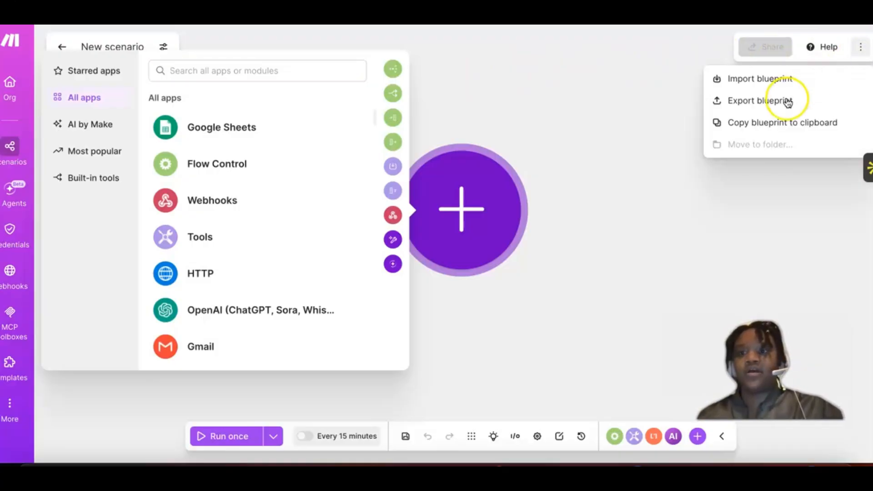
click(767, 82)
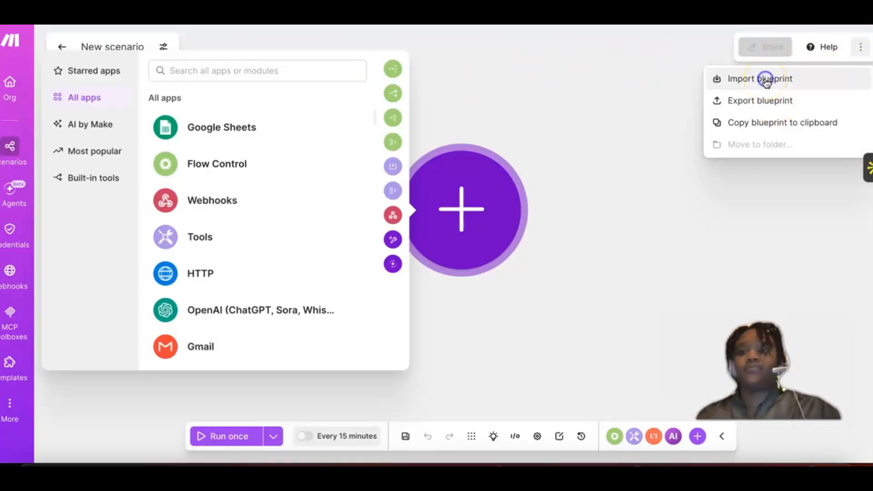
click(412, 234)
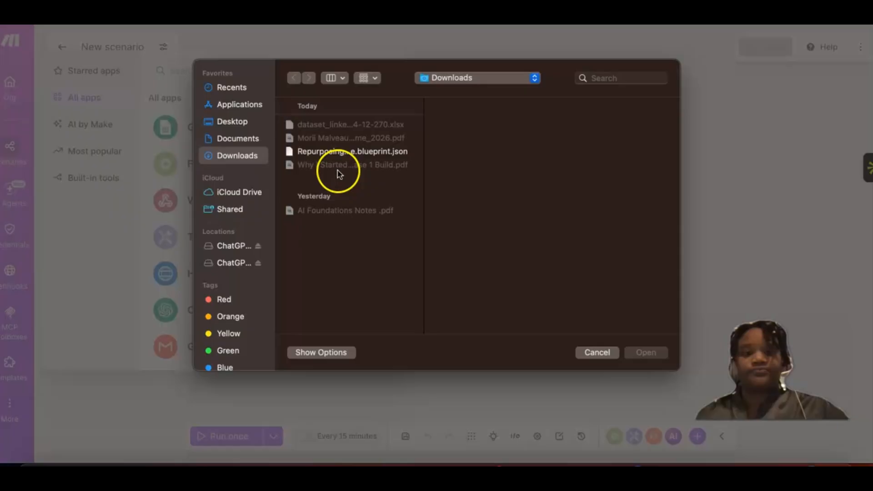
click(330, 151)
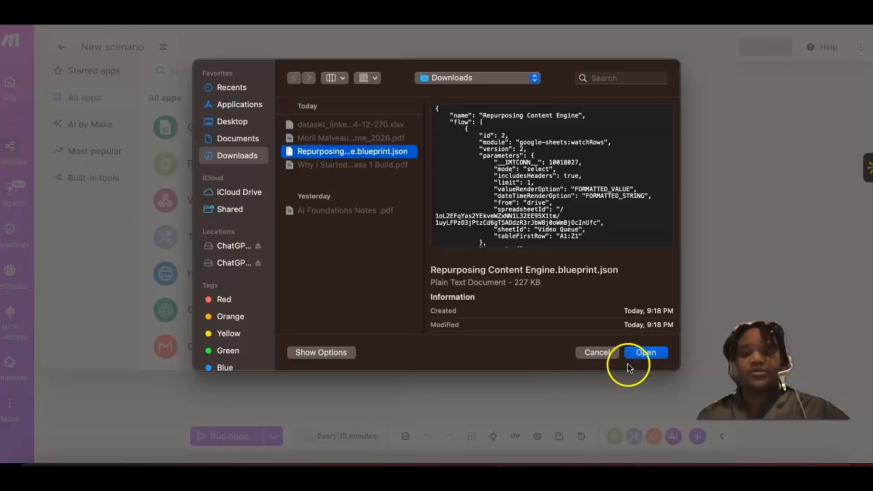
click(641, 357)
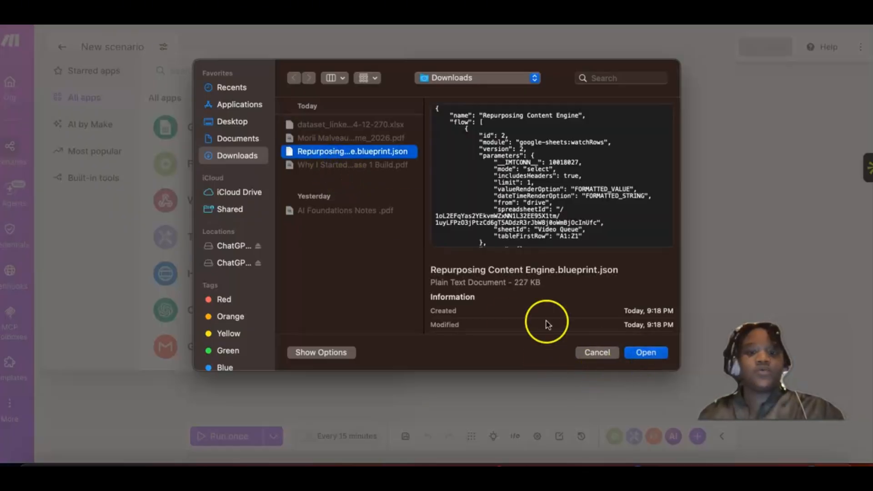
click(526, 287)
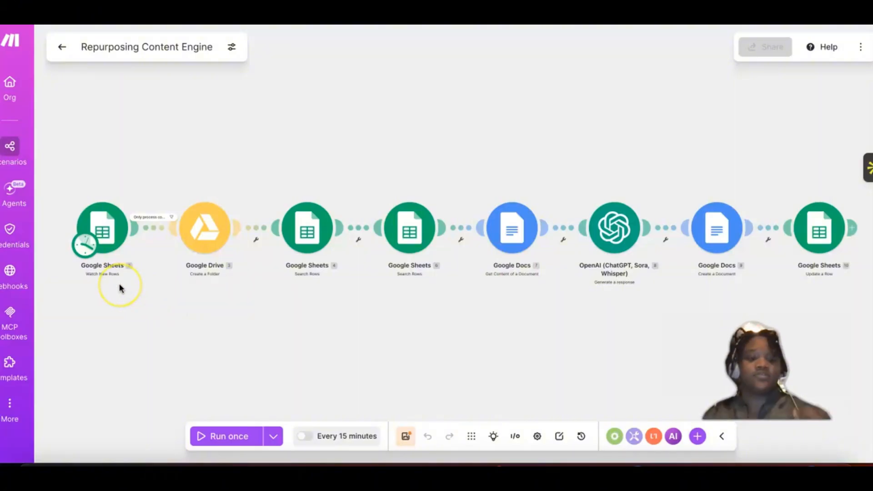
click(97, 286)
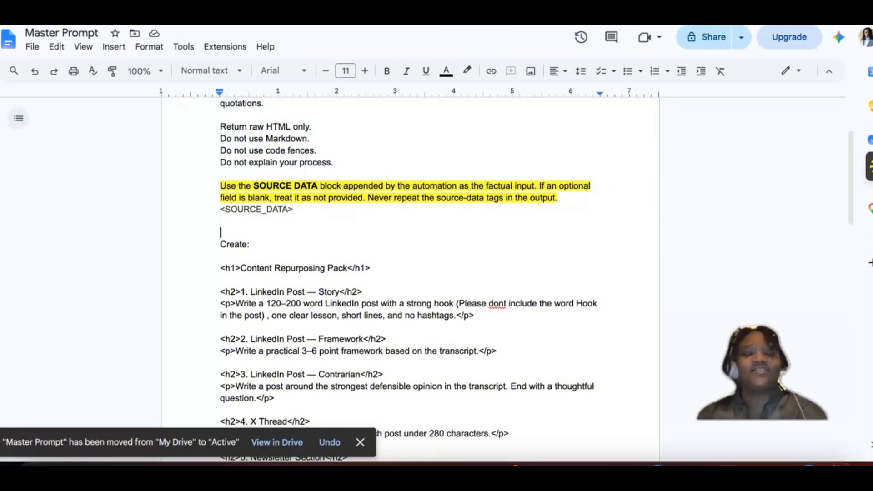
Step: Leave the Master Prompt document, return to Make, and save the imported Repurposing Content Engine scenario
click(786, 132)
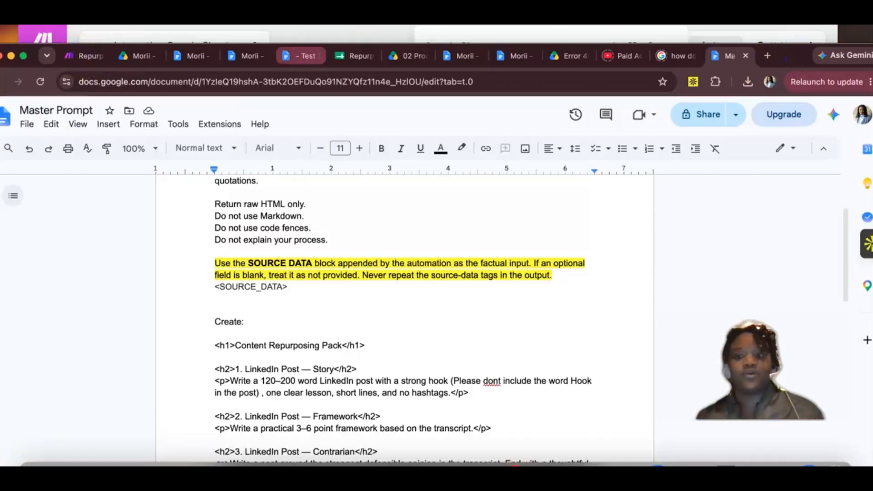
key(ctrl+Tab)
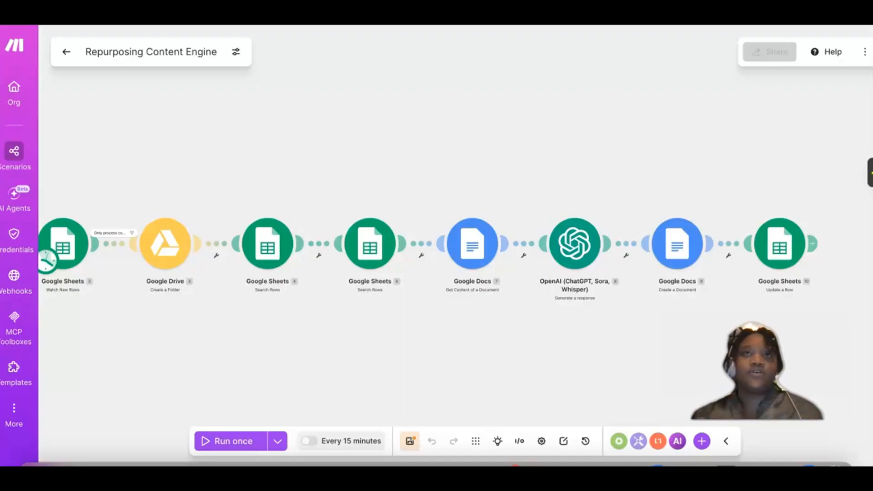
click(410, 441)
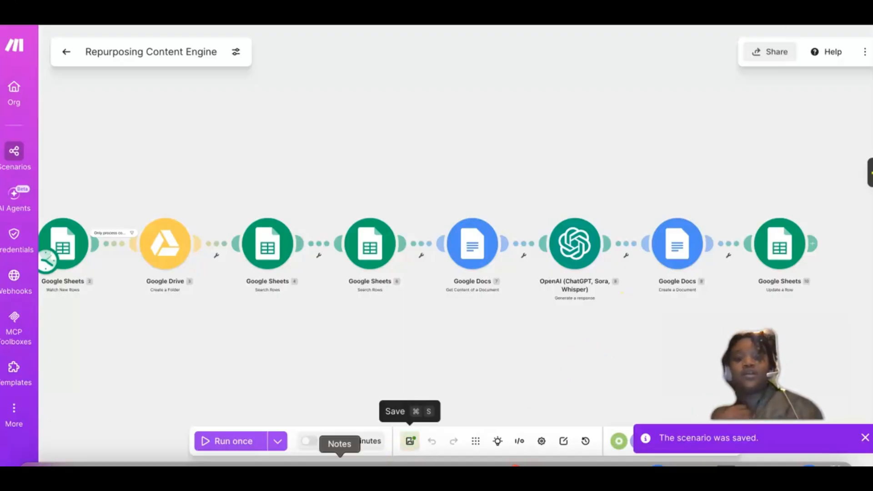
Step: Switch to Notes and view the note containing the SOURCE_DATA field template
click(340, 464)
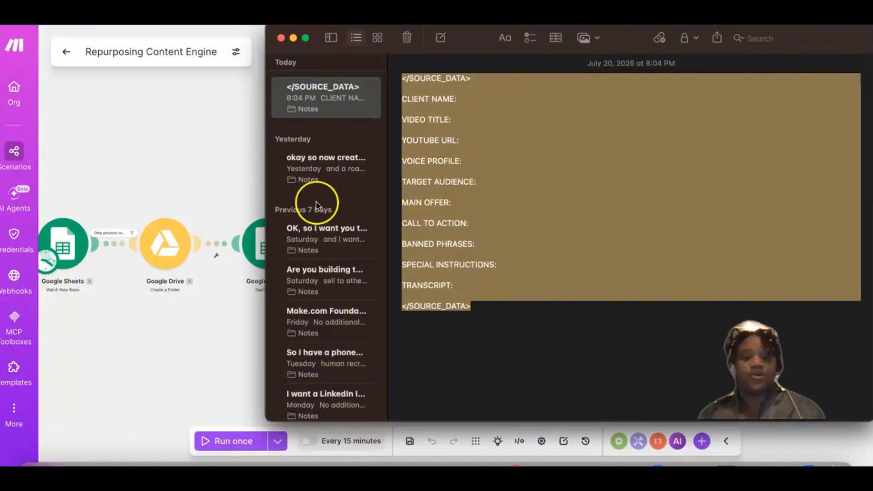
click(322, 175)
click(318, 94)
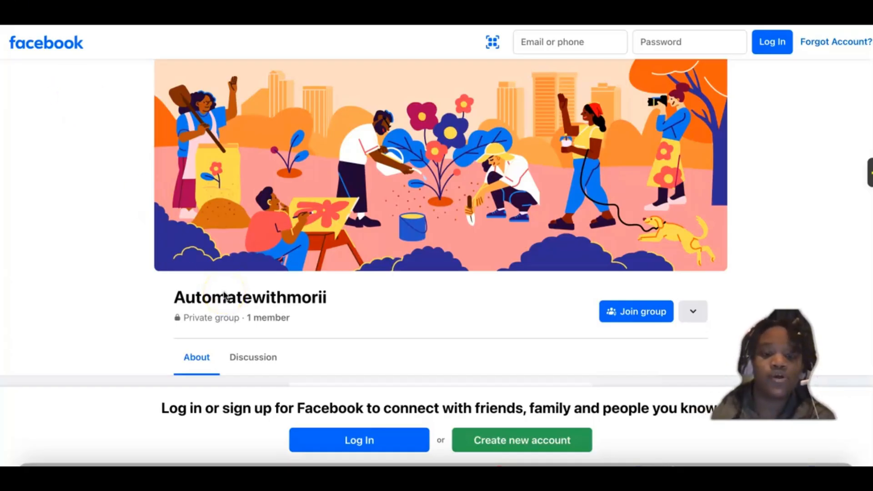
Step: Look through the About section of the private automation group on Facebook
scroll(224, 295, down, 5)
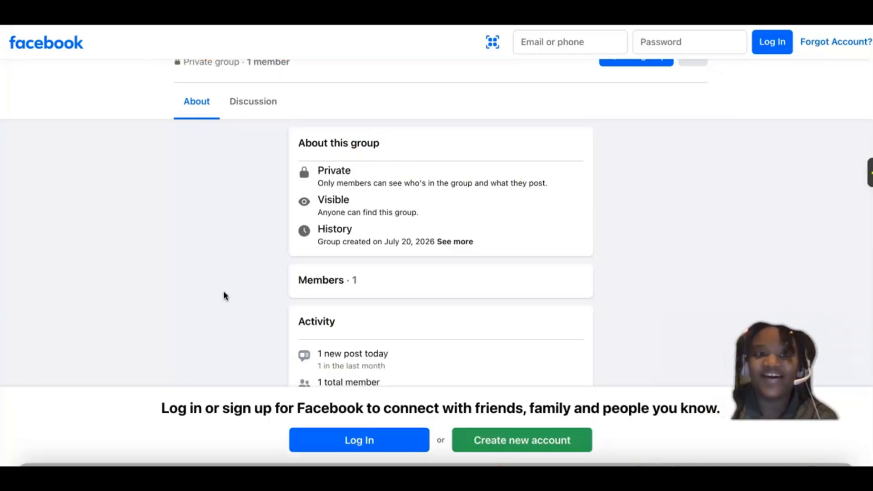
scroll(224, 295, up, 5)
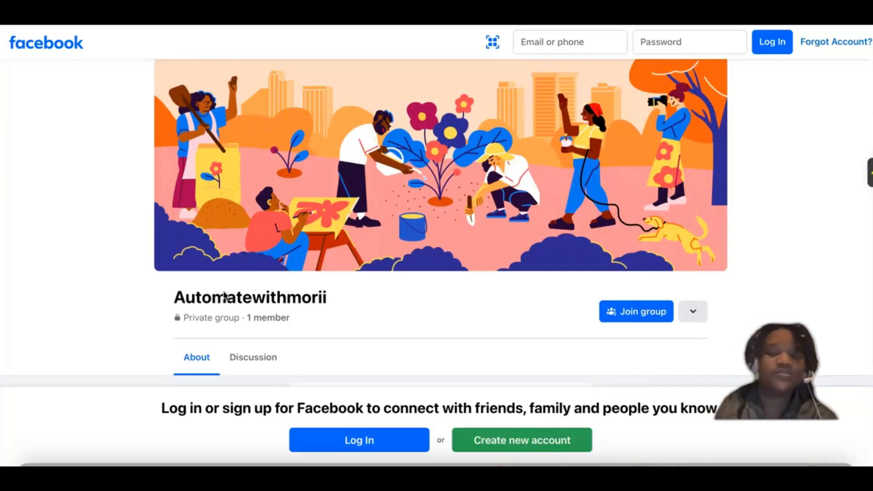